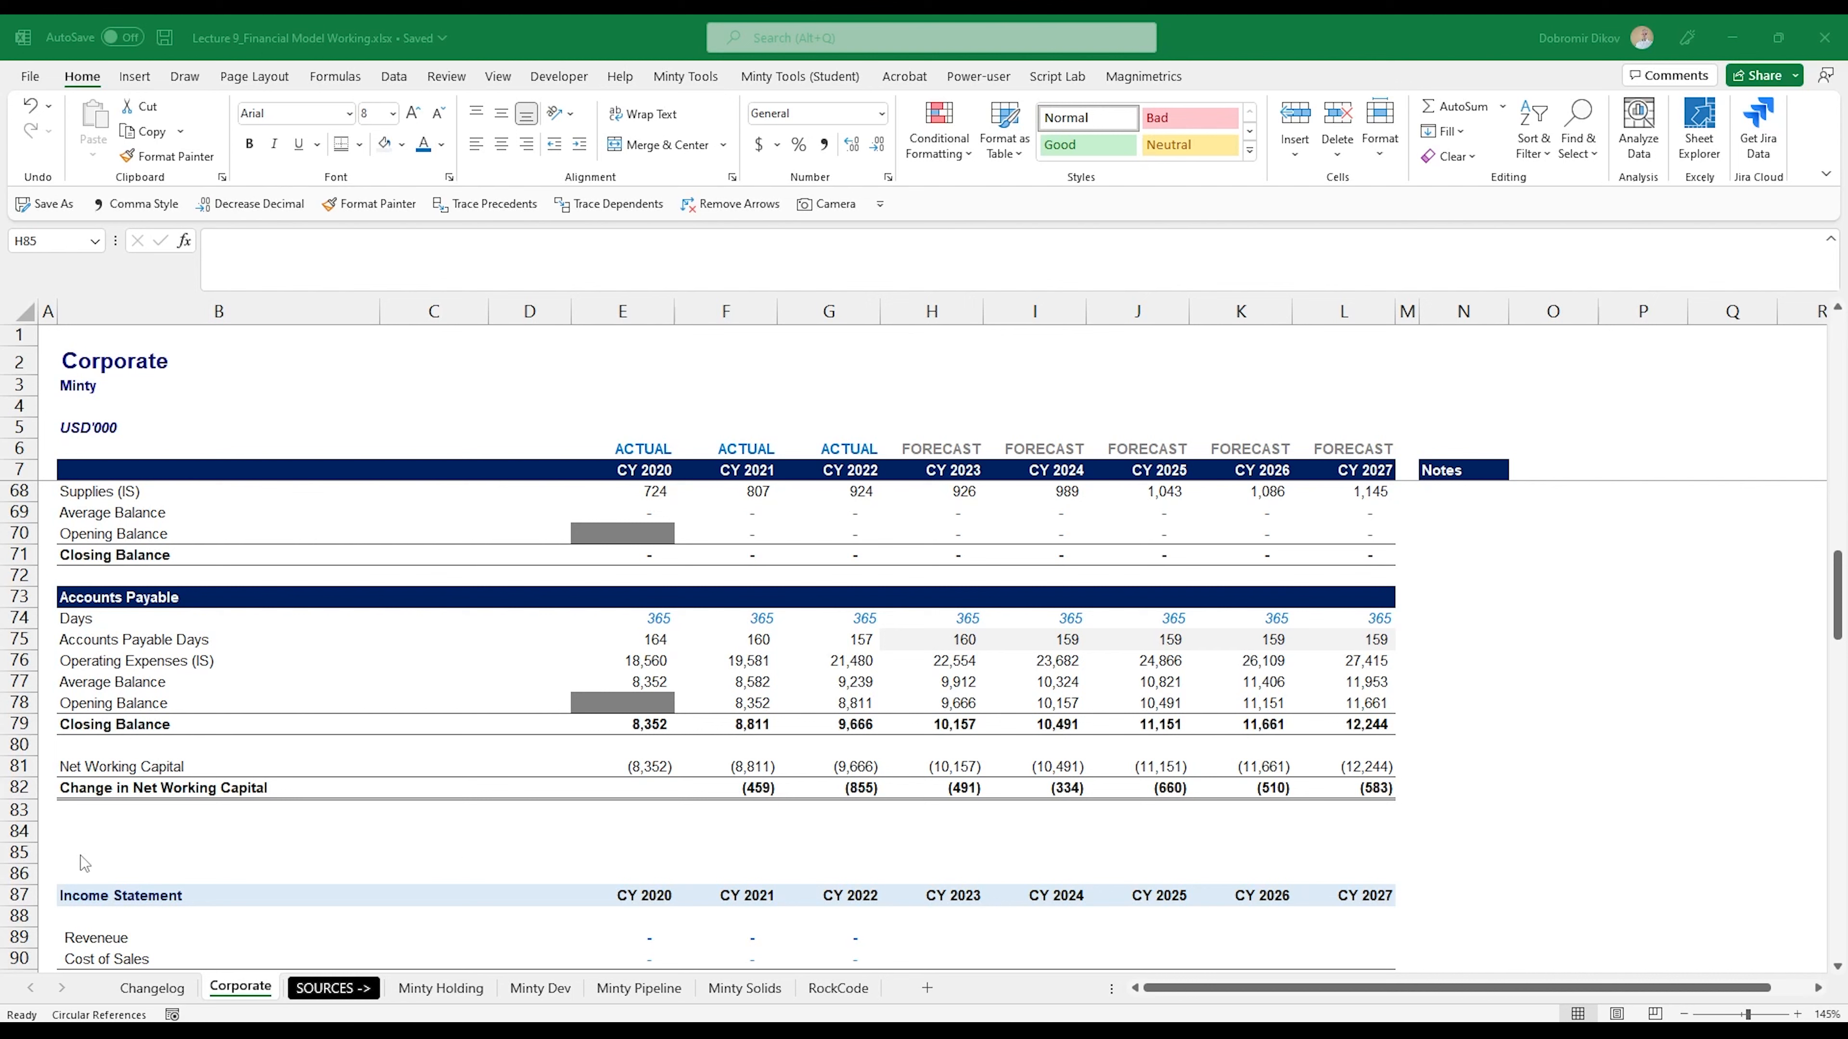
- Insert blank rows from row 84, between Change in Net Working Capital and the Income Statement
{"action": "left_click_drag", "start_coordinate": [22, 830], "coordinate": [89, 879]}
{"action": "key", "text": "ctrl+plus"}
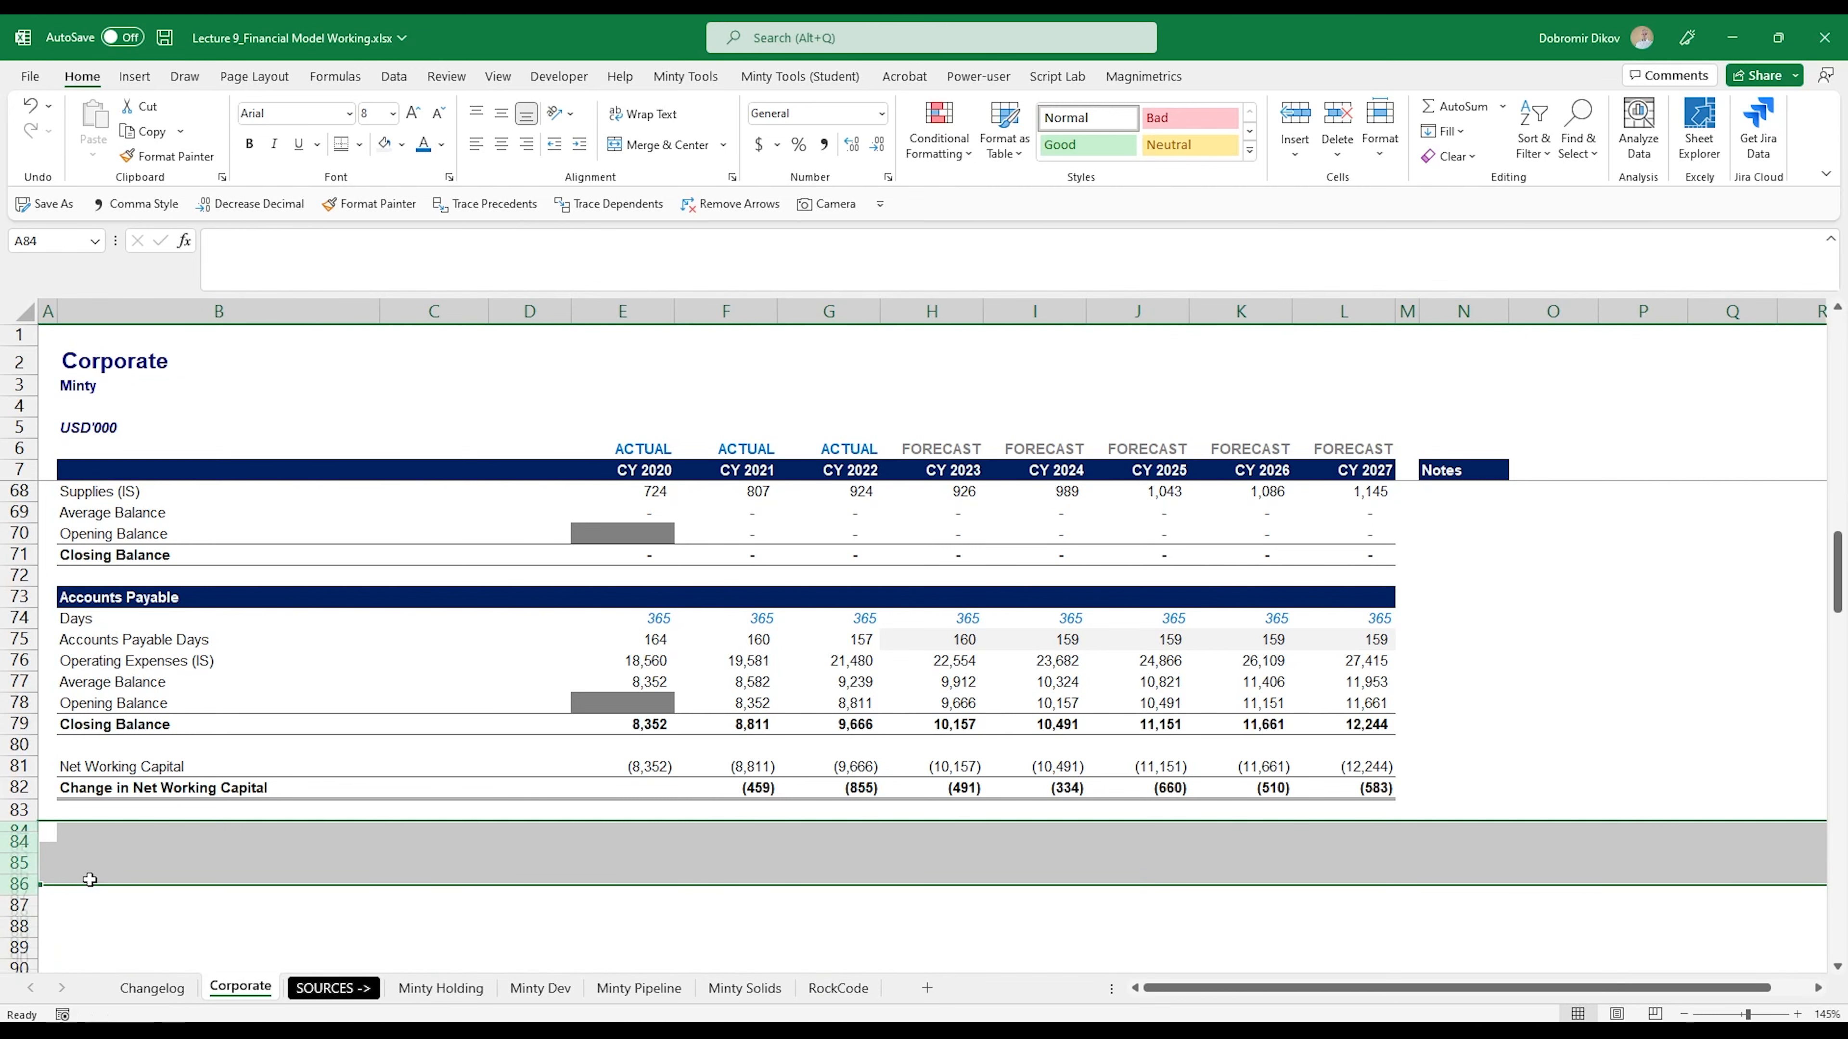
{"action": "left_click", "coordinate": [214, 829]}
- Copy the Cash Conversion Cycle header band B55:L55 to row 84 and retitle it "Property, Plant & Equipment"
{"action": "scroll", "coordinate": [215, 830], "scroll_direction": "up", "scroll_amount": 5}
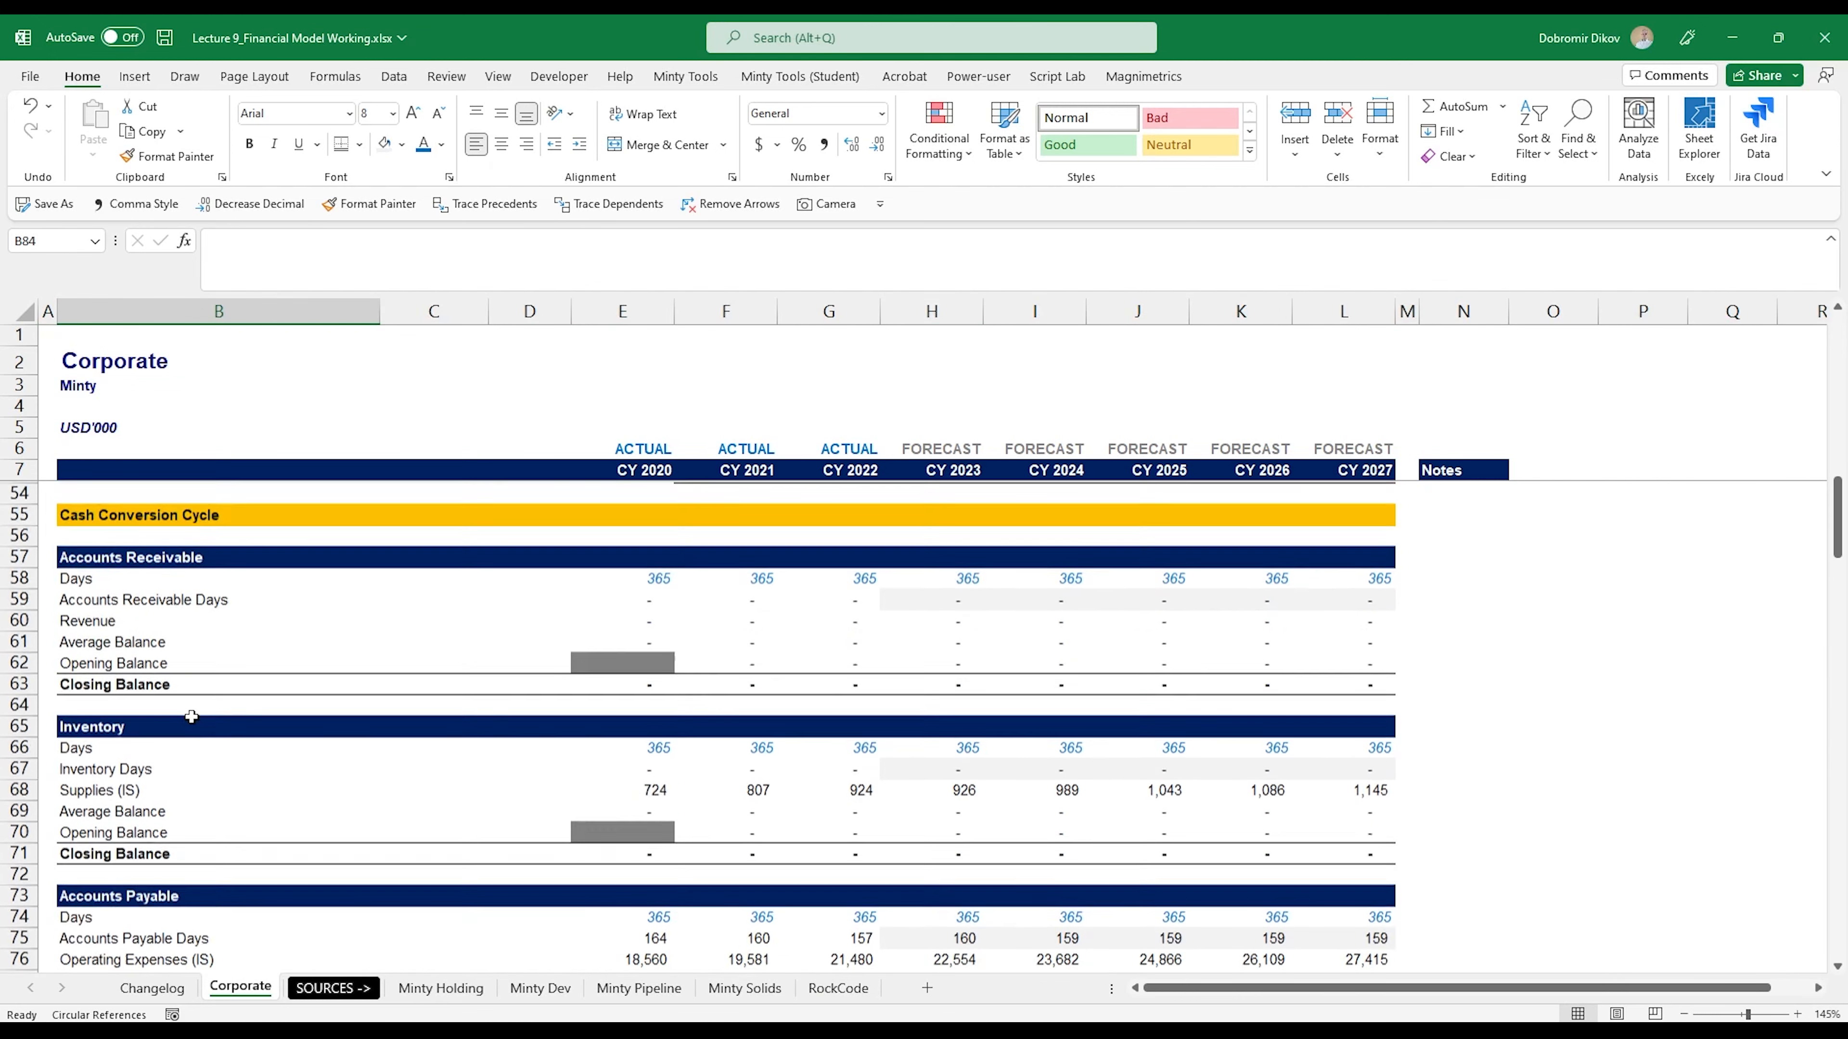
{"action": "left_click", "coordinate": [306, 535]}
{"action": "left_click_drag", "start_coordinate": [306, 535], "coordinate": [1362, 534]}
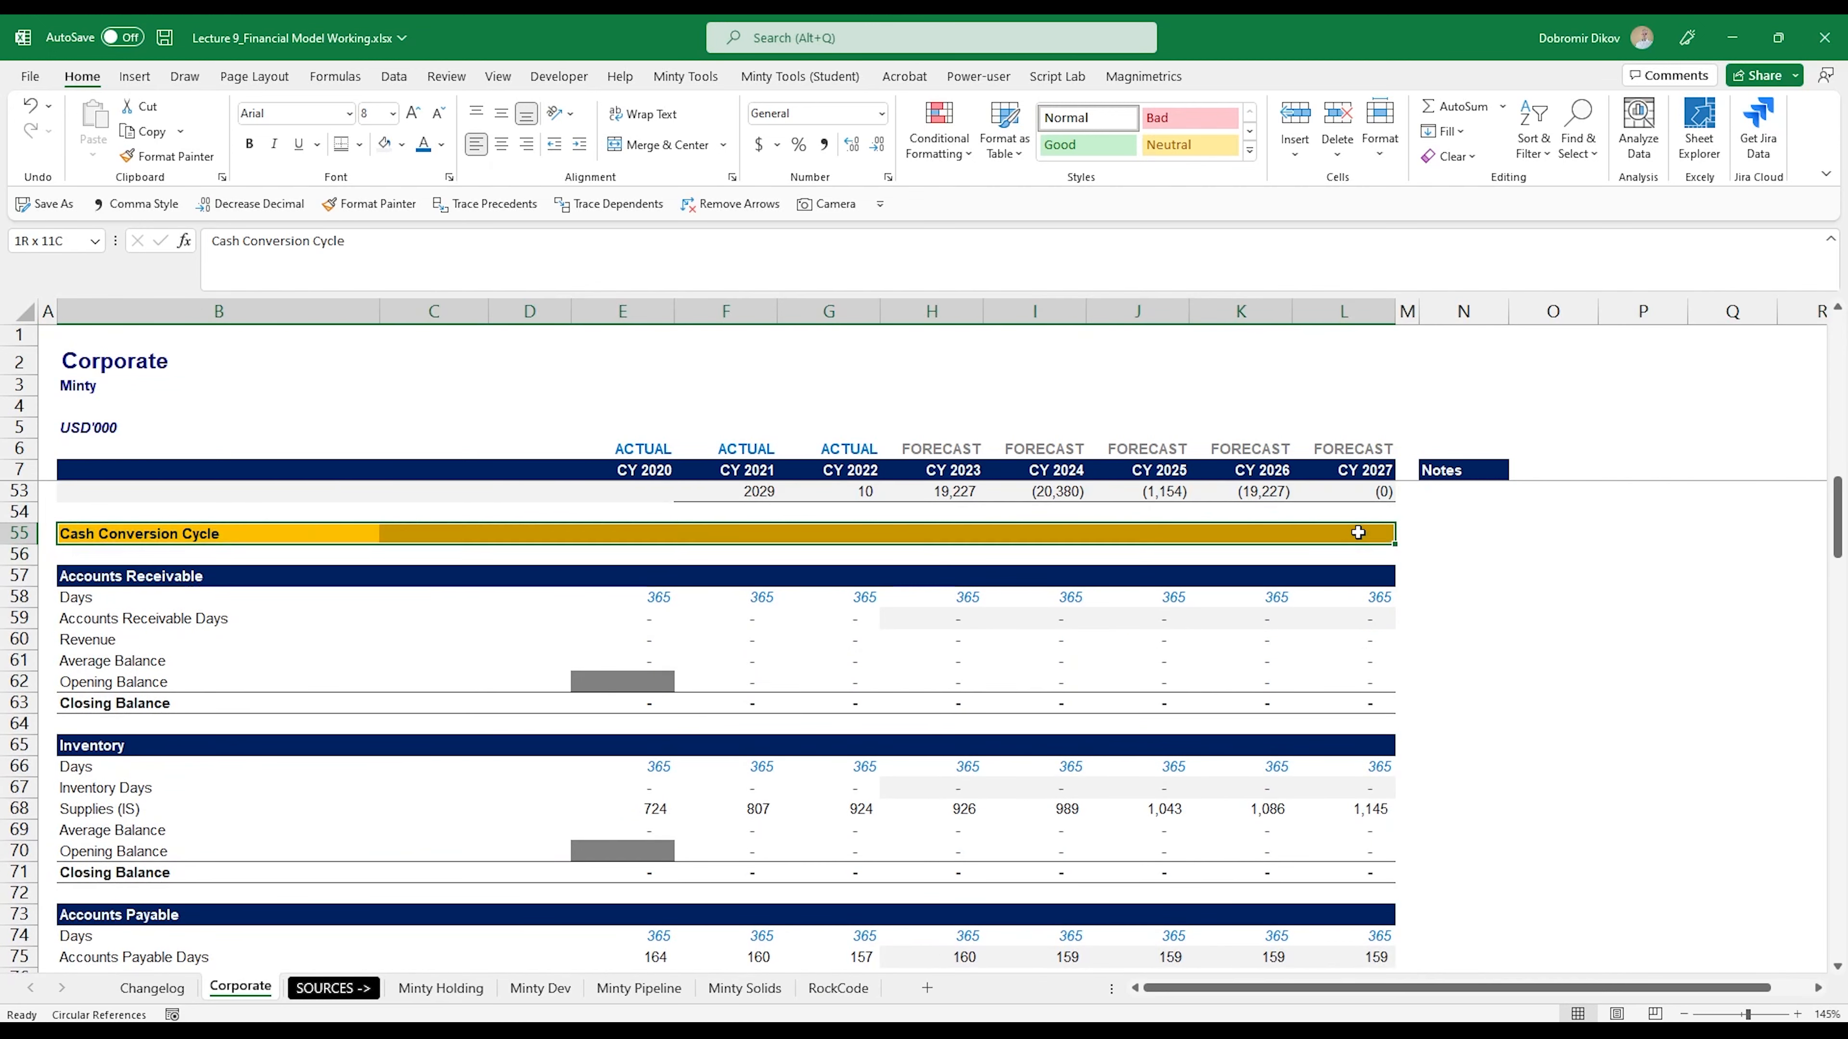
{"action": "key", "text": "ctrl+c"}
{"action": "scroll", "coordinate": [247, 769], "scroll_direction": "down", "scroll_amount": 5}
{"action": "left_click", "coordinate": [70, 830]}
{"action": "key", "text": "ctrl+v"}
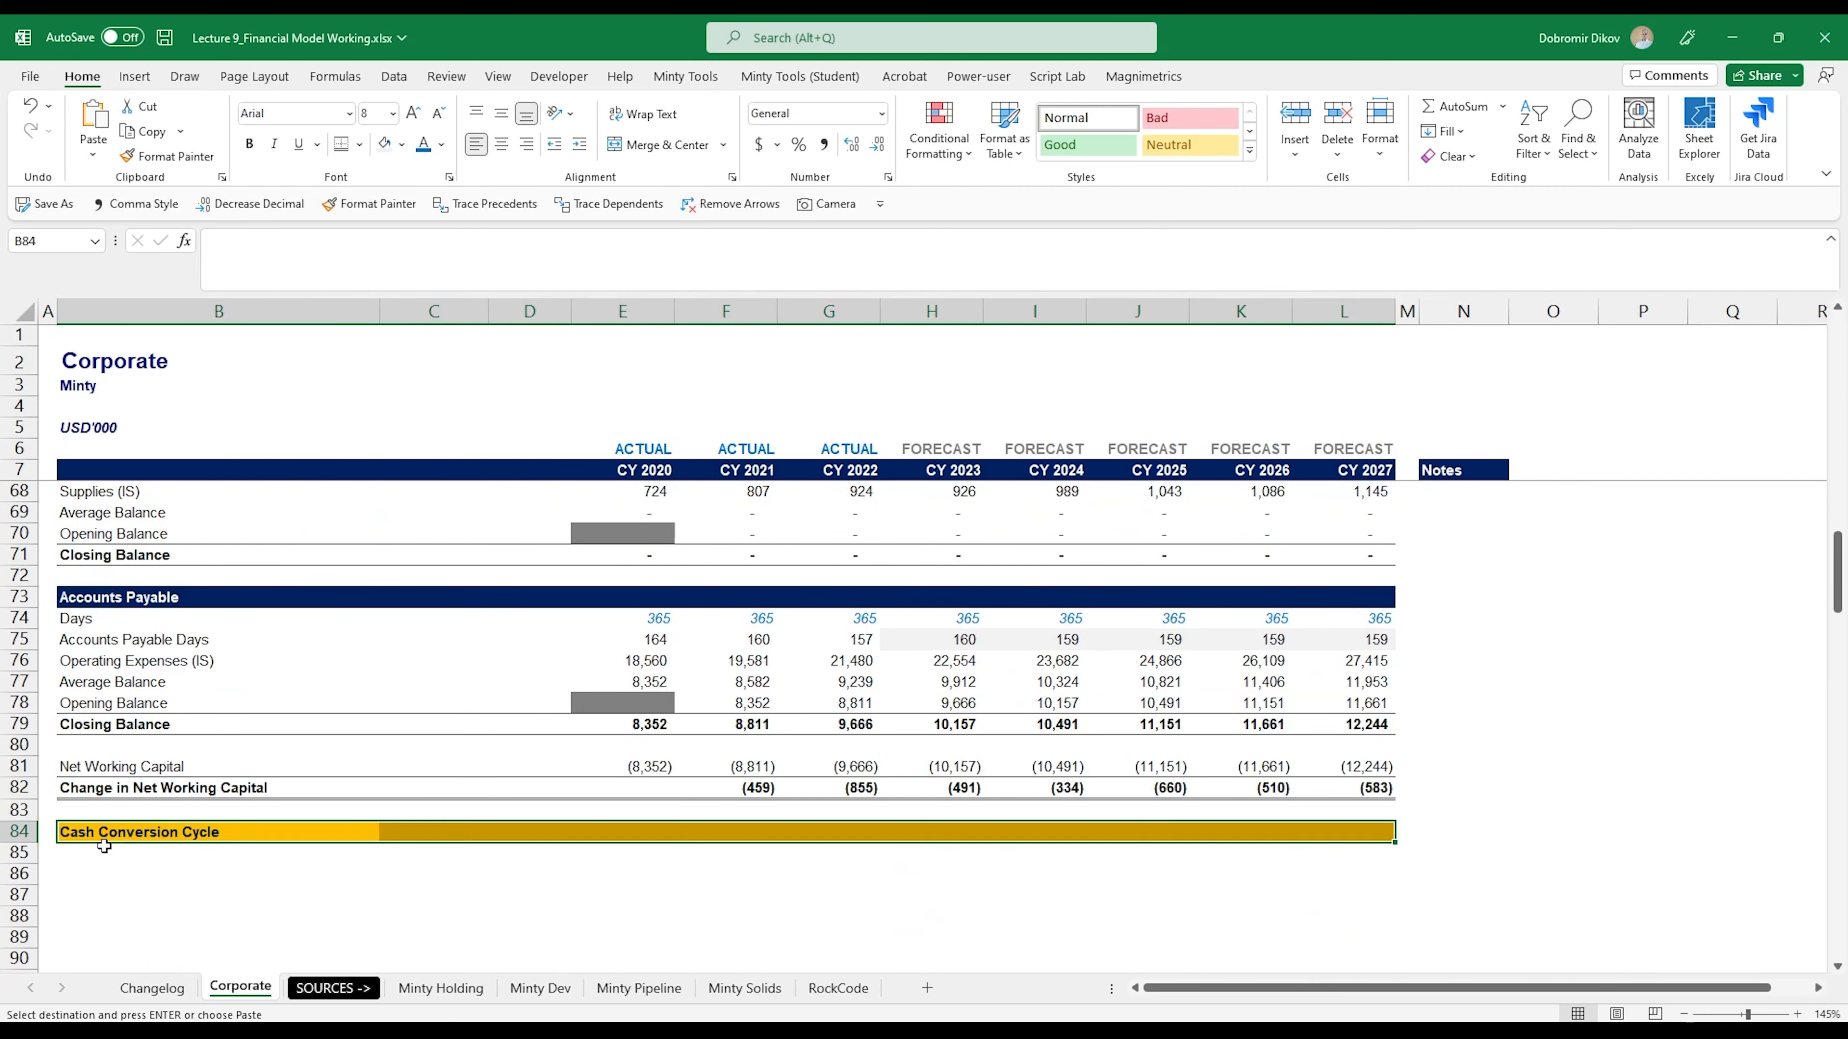
{"action": "left_click", "coordinate": [95, 831]}
{"action": "type", "text": "Property, Plant & Equipment"}
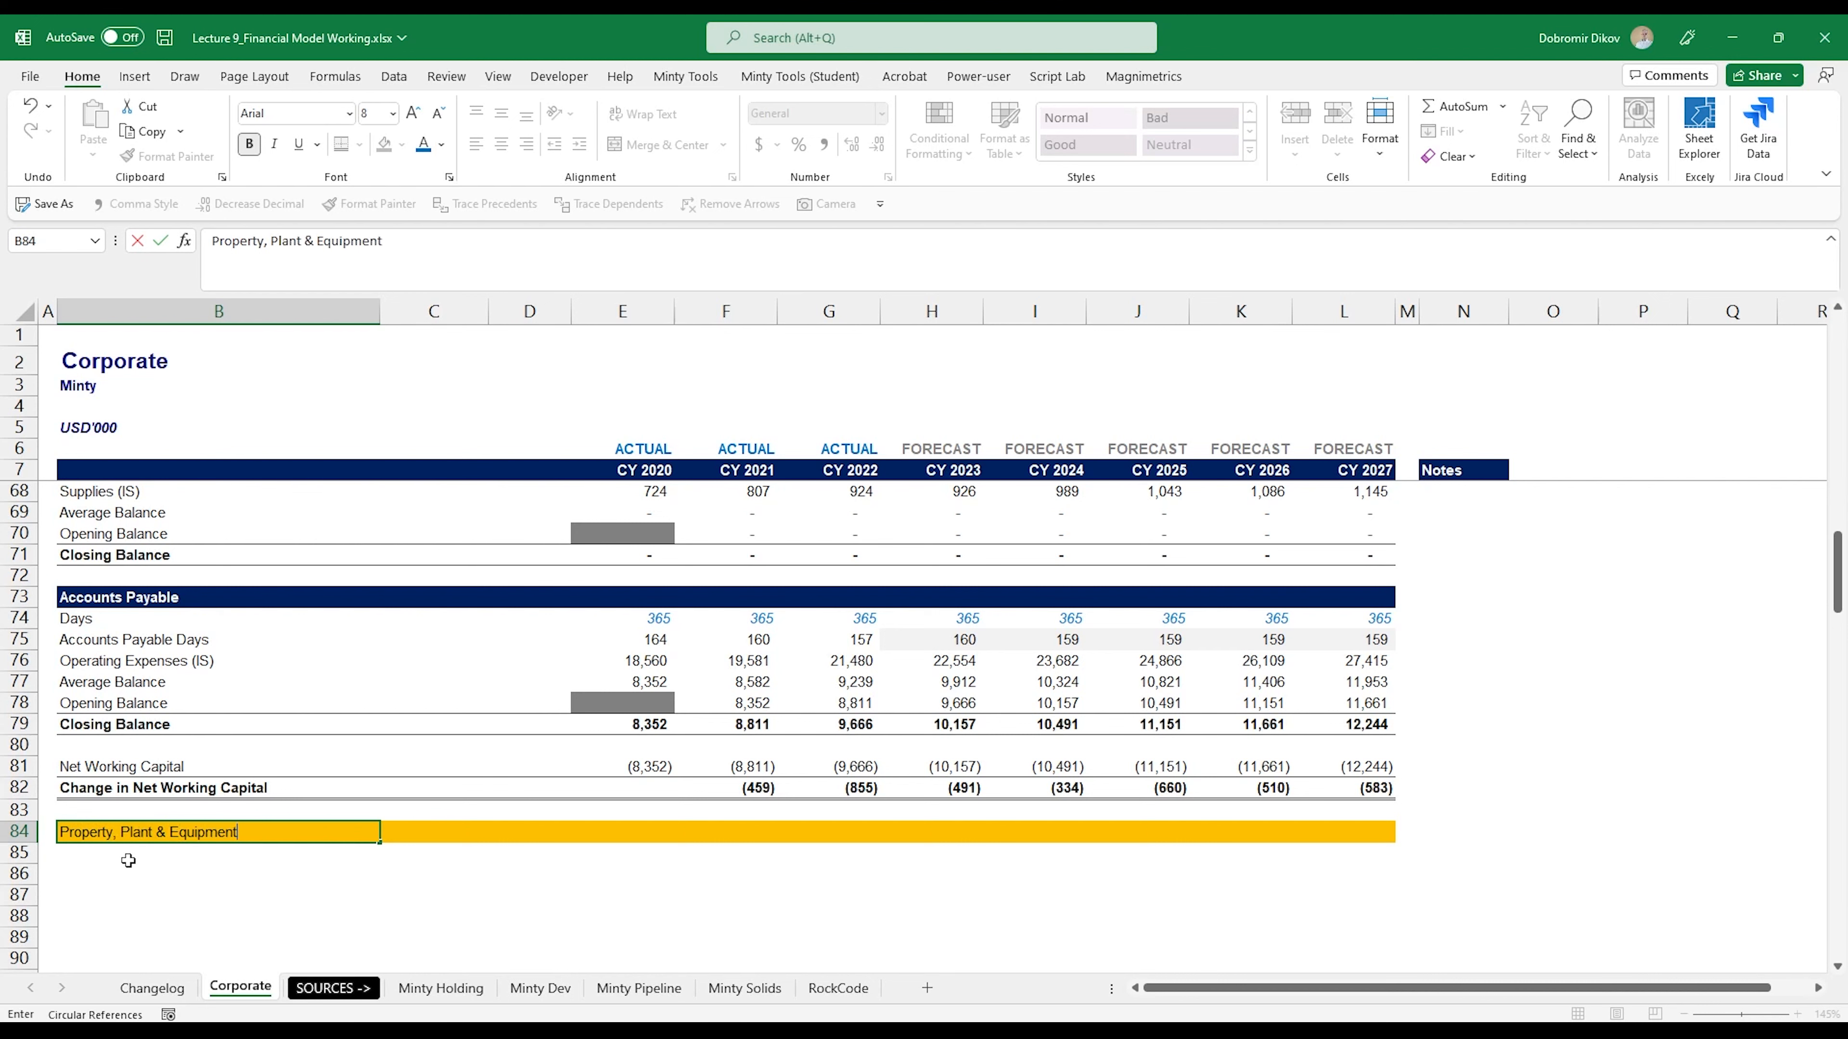
{"action": "key", "text": "Return"}
- Label B86:B89 as PPE Opening Balance, Depreciation, CAPEX and PPE Closing Balance
{"action": "key", "text": "Down"}
{"action": "type", "text": "PPE"}
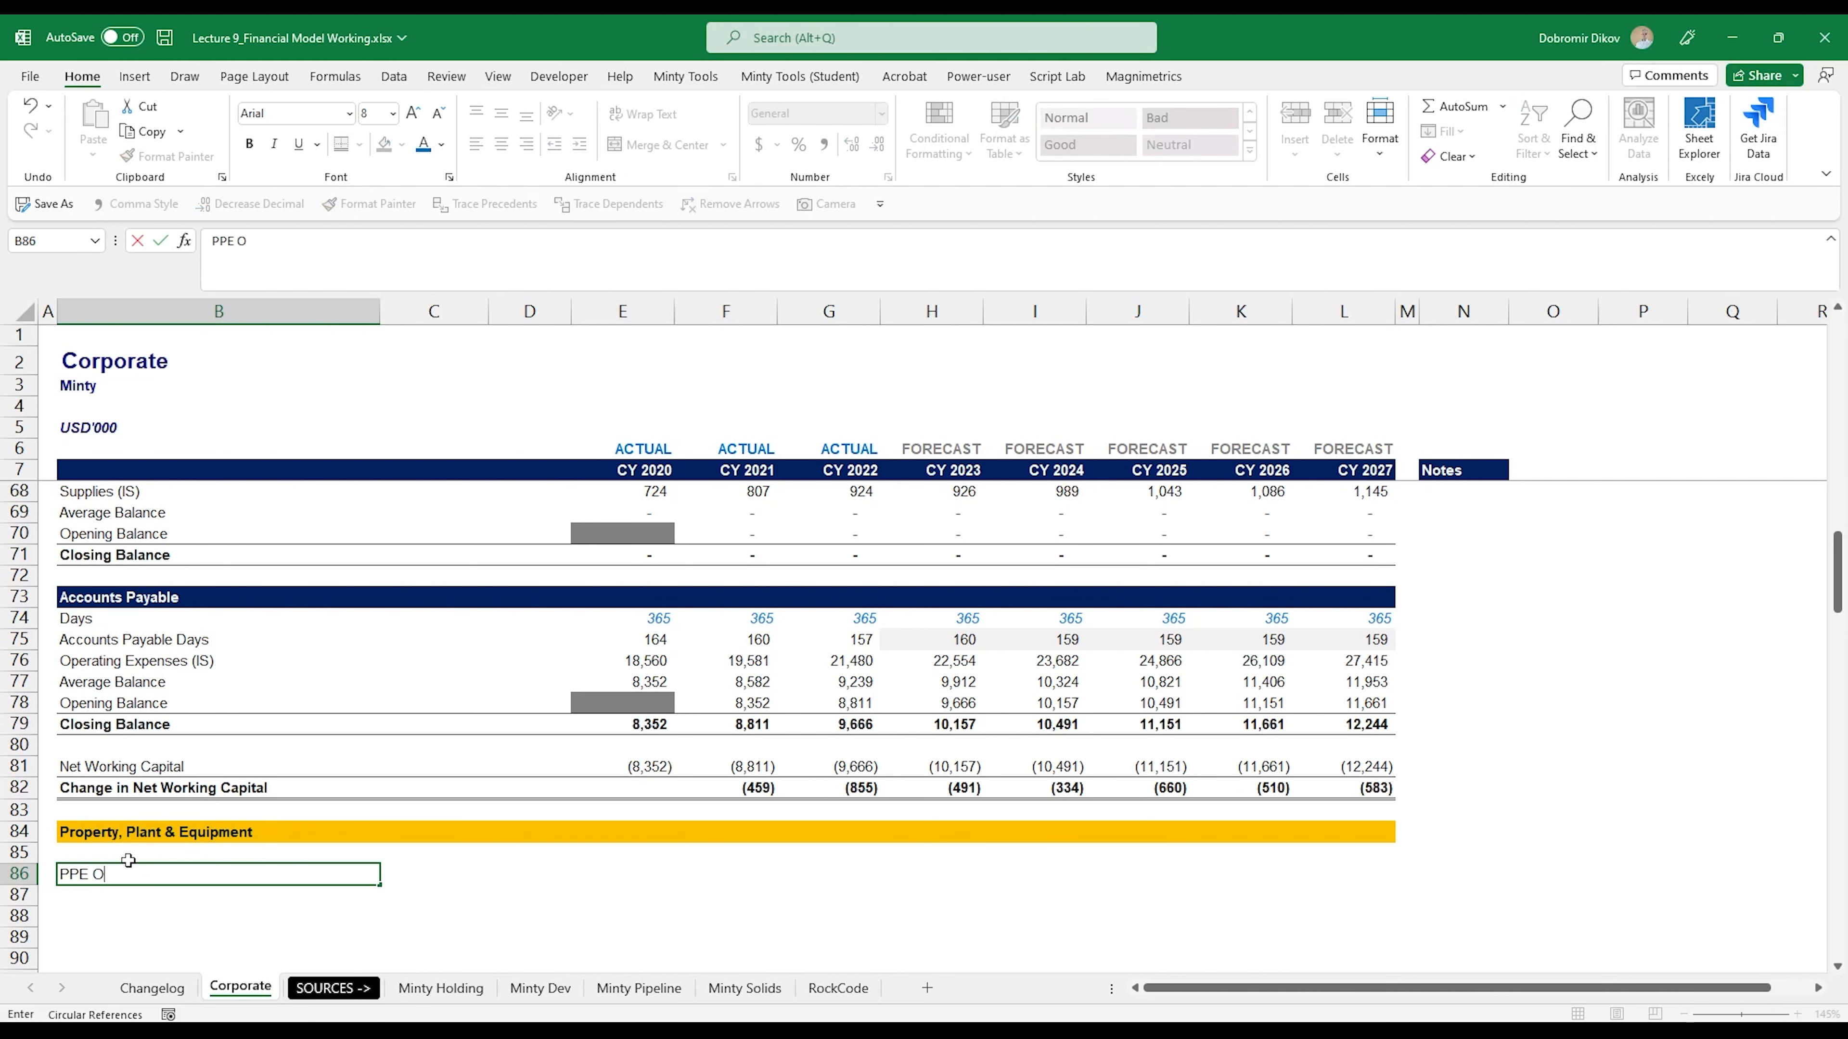
{"action": "type", "text": " Opening Balance"}
{"action": "key", "text": "Return"}
{"action": "type", "text": "Depre"}
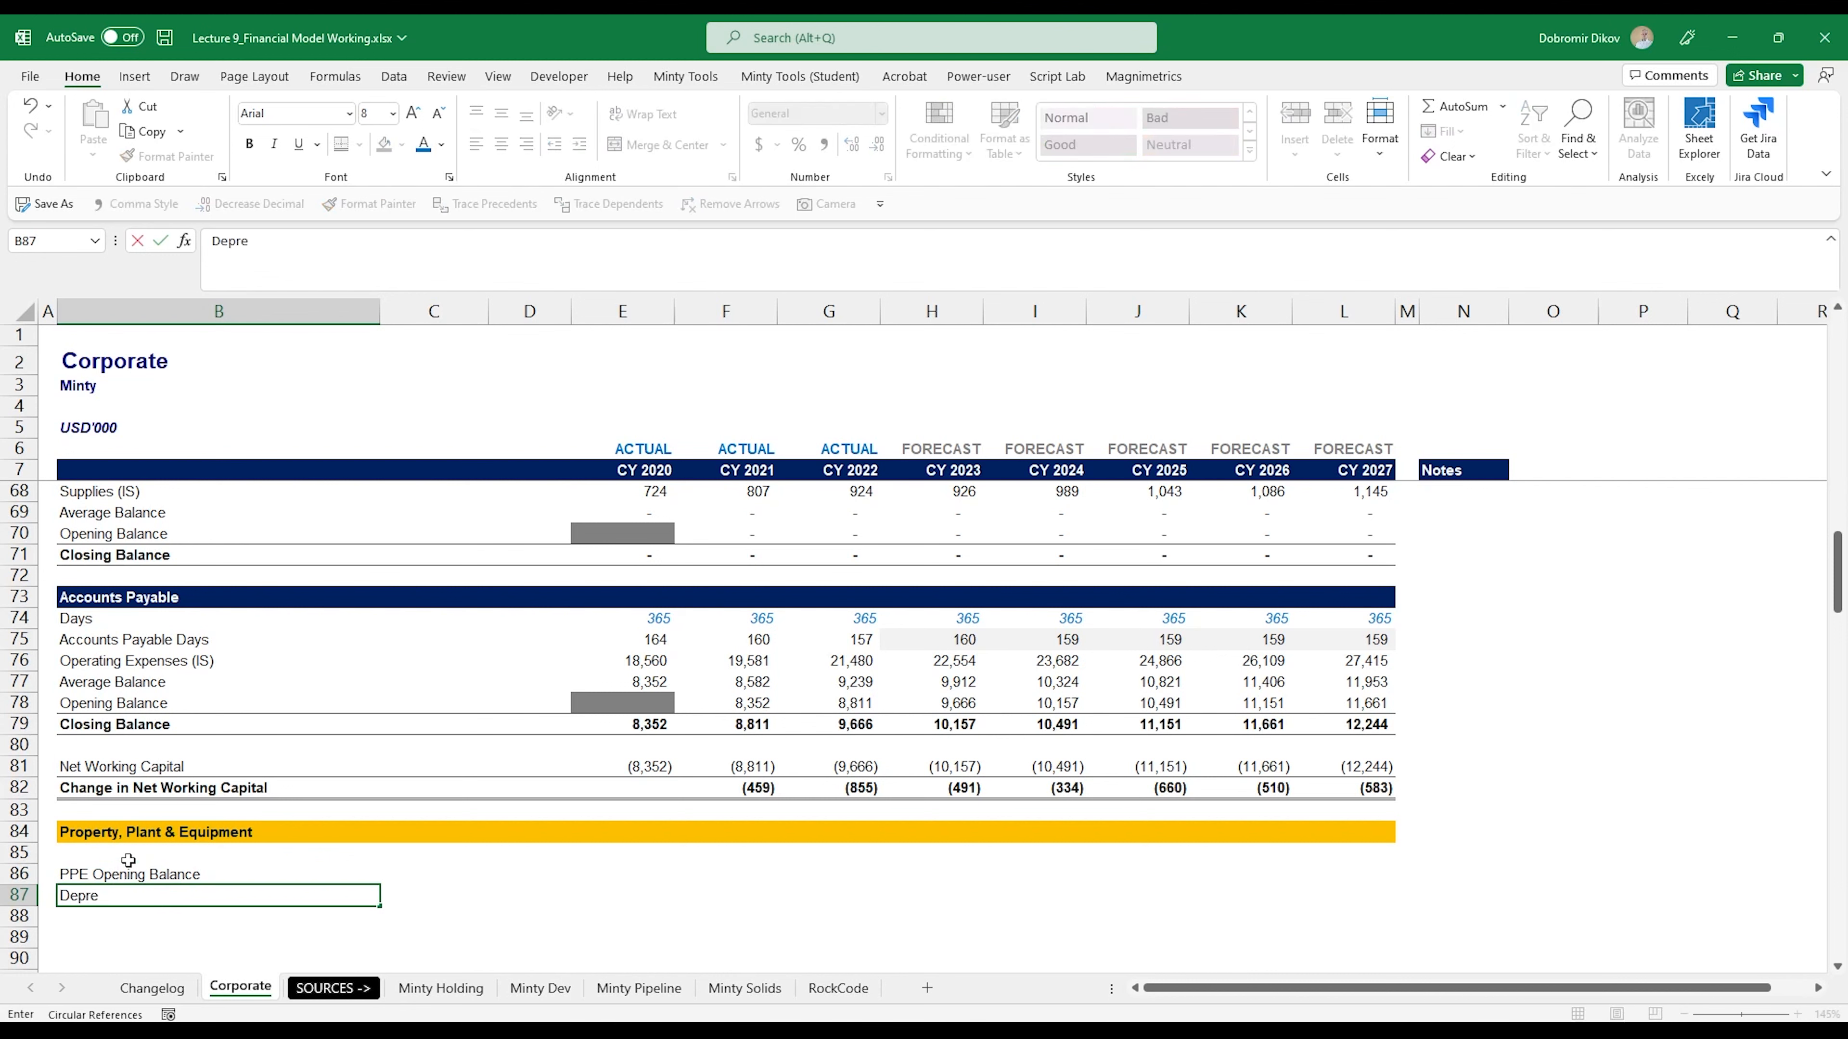
{"action": "type", "text": "ciation"}
{"action": "key", "text": "Return"}
{"action": "type", "text": "CAPEX"}
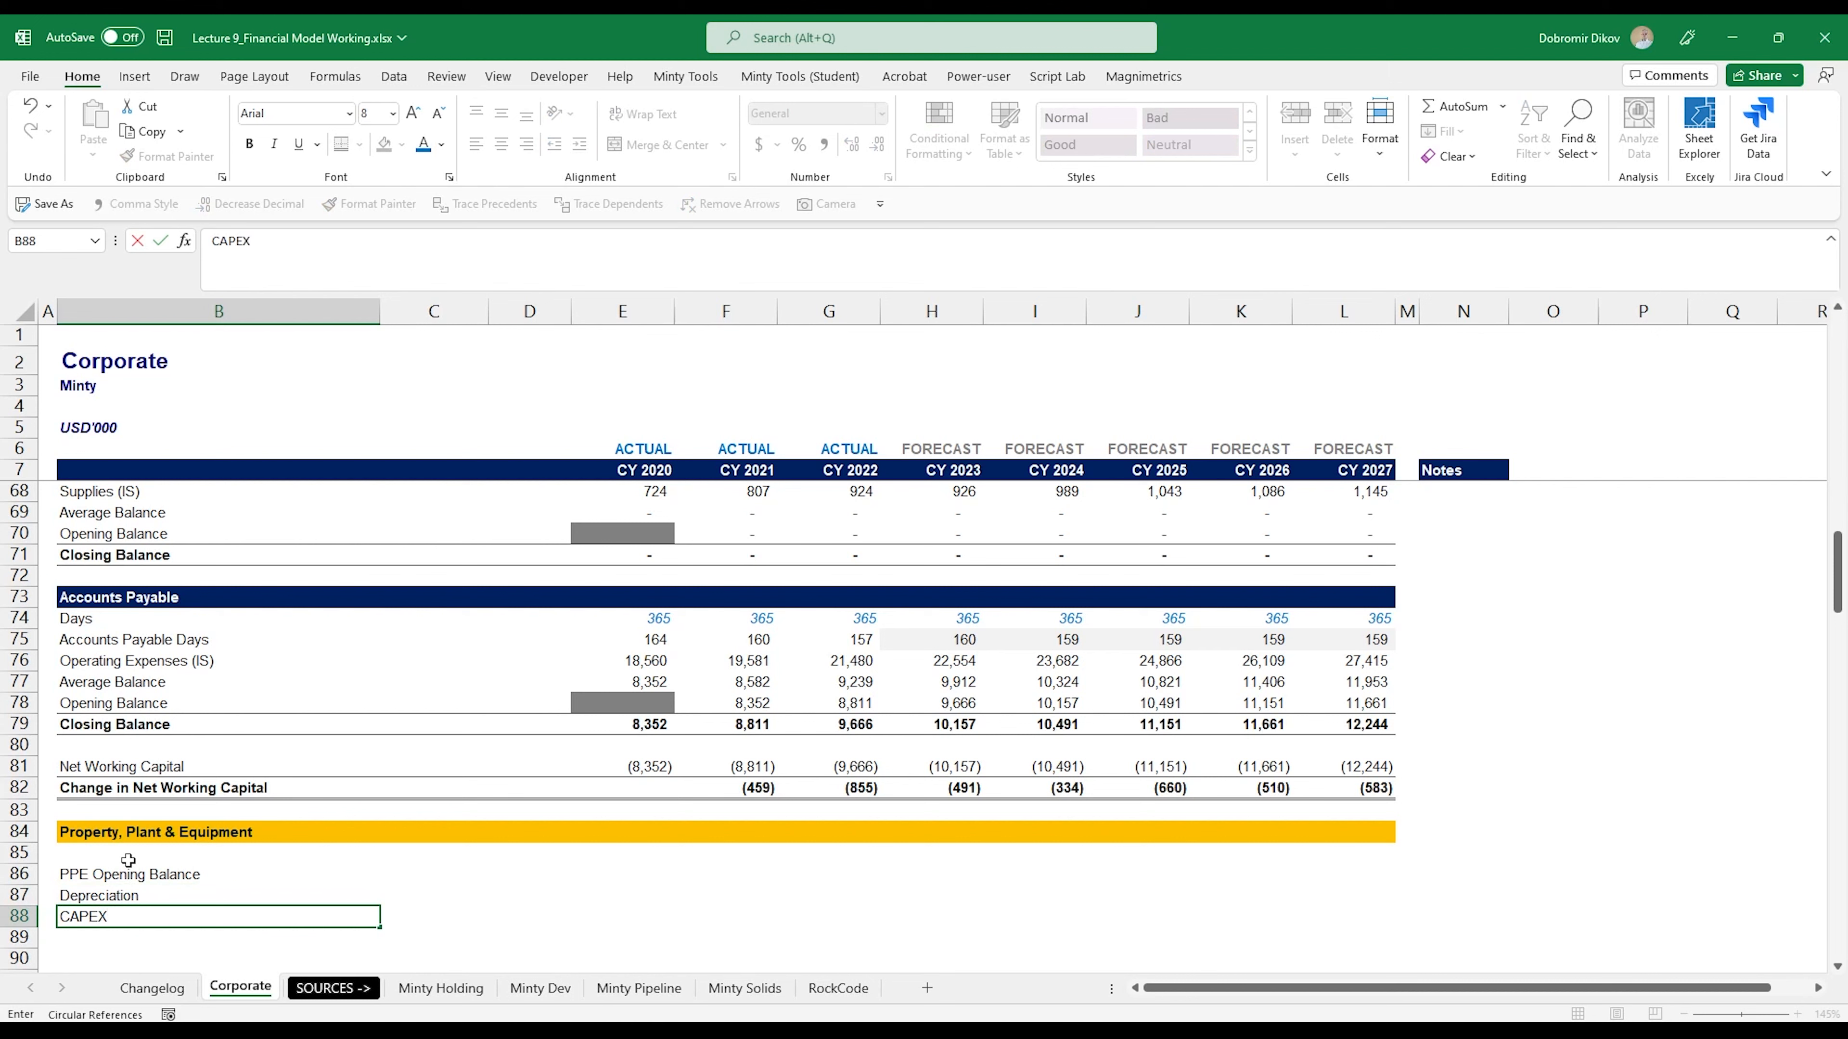
{"action": "key", "text": "Return"}
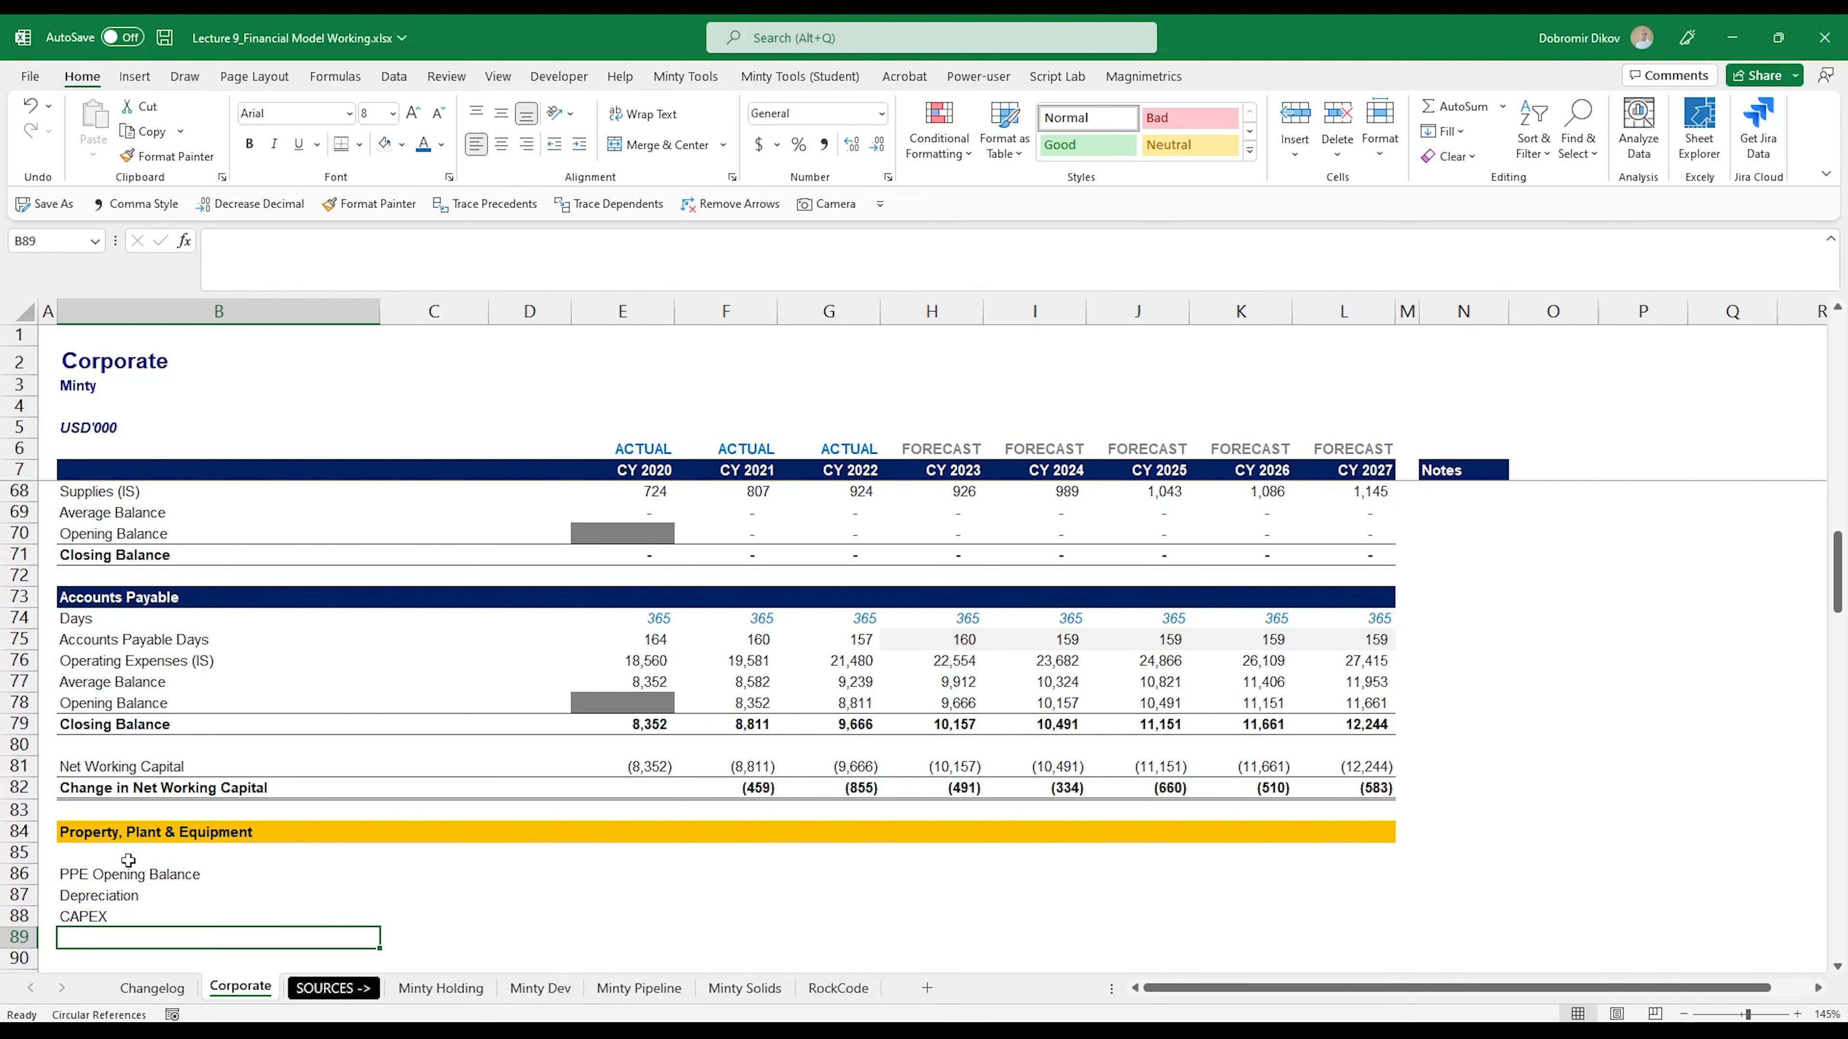
{"action": "type", "text": "PPE"}
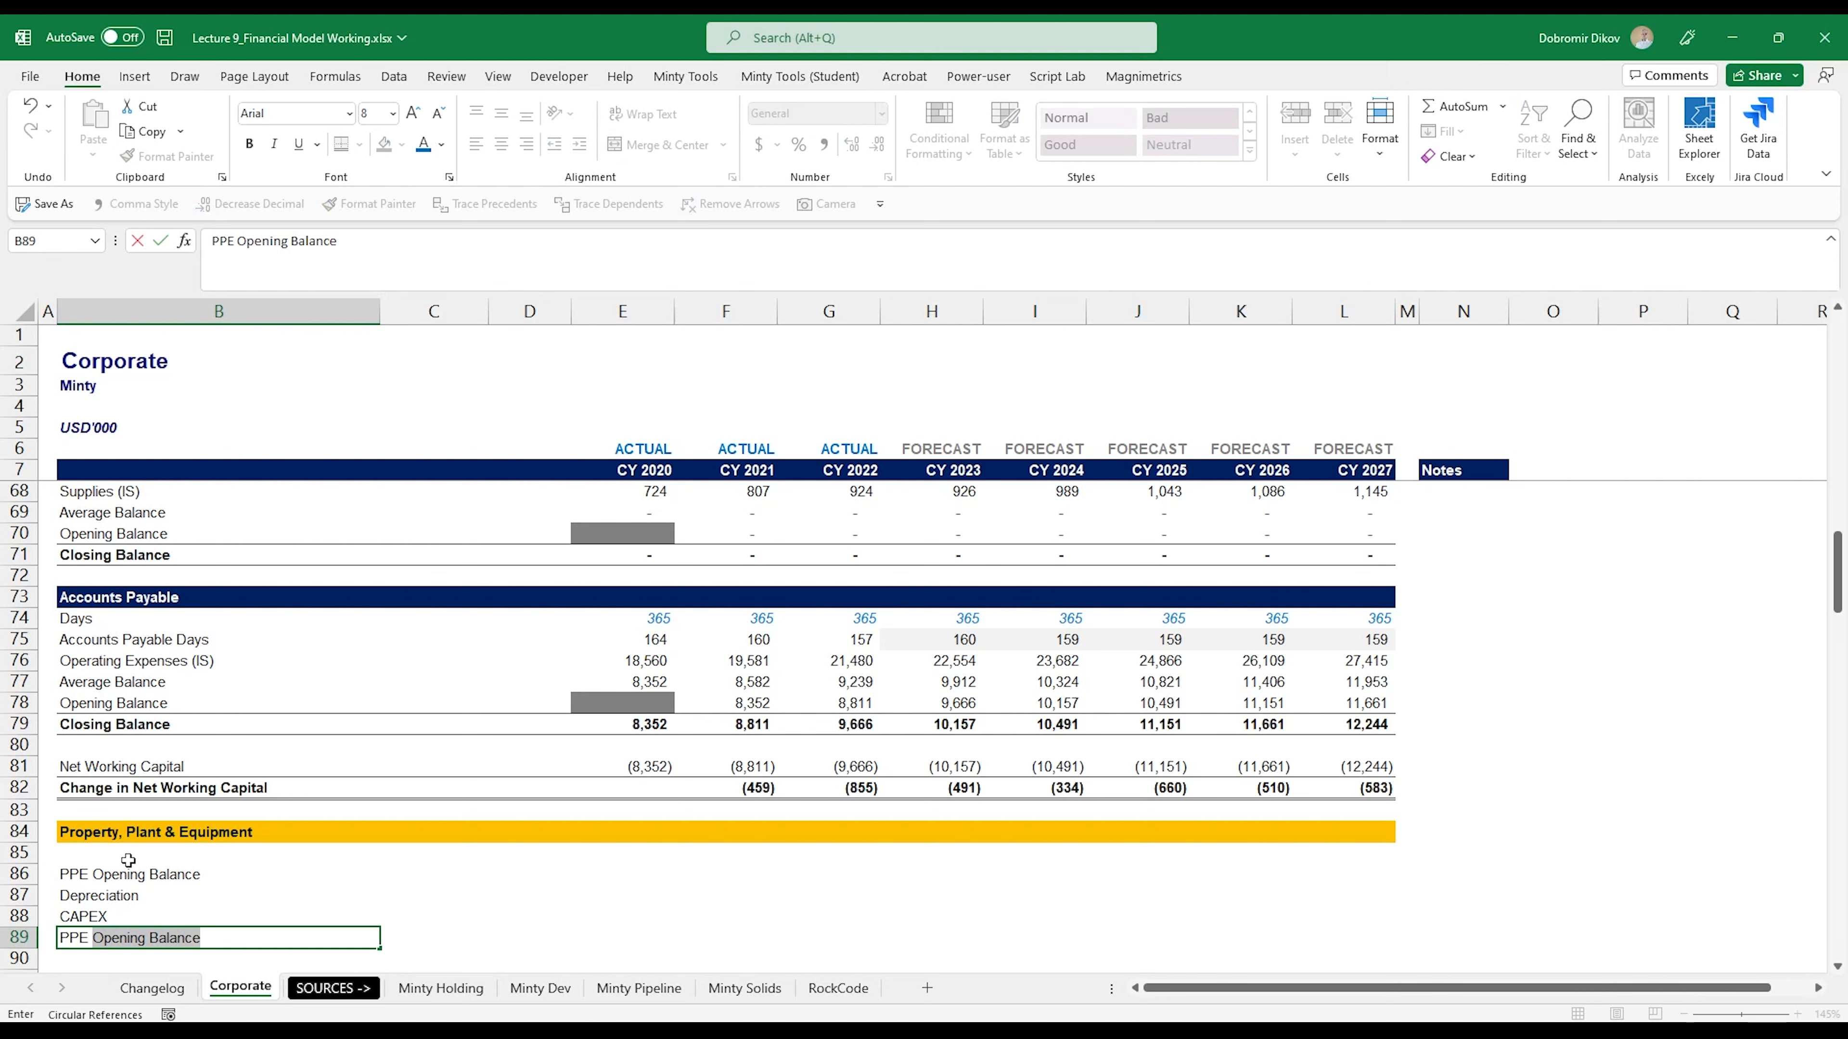
{"action": "type", "text": " Closing Balanc"}
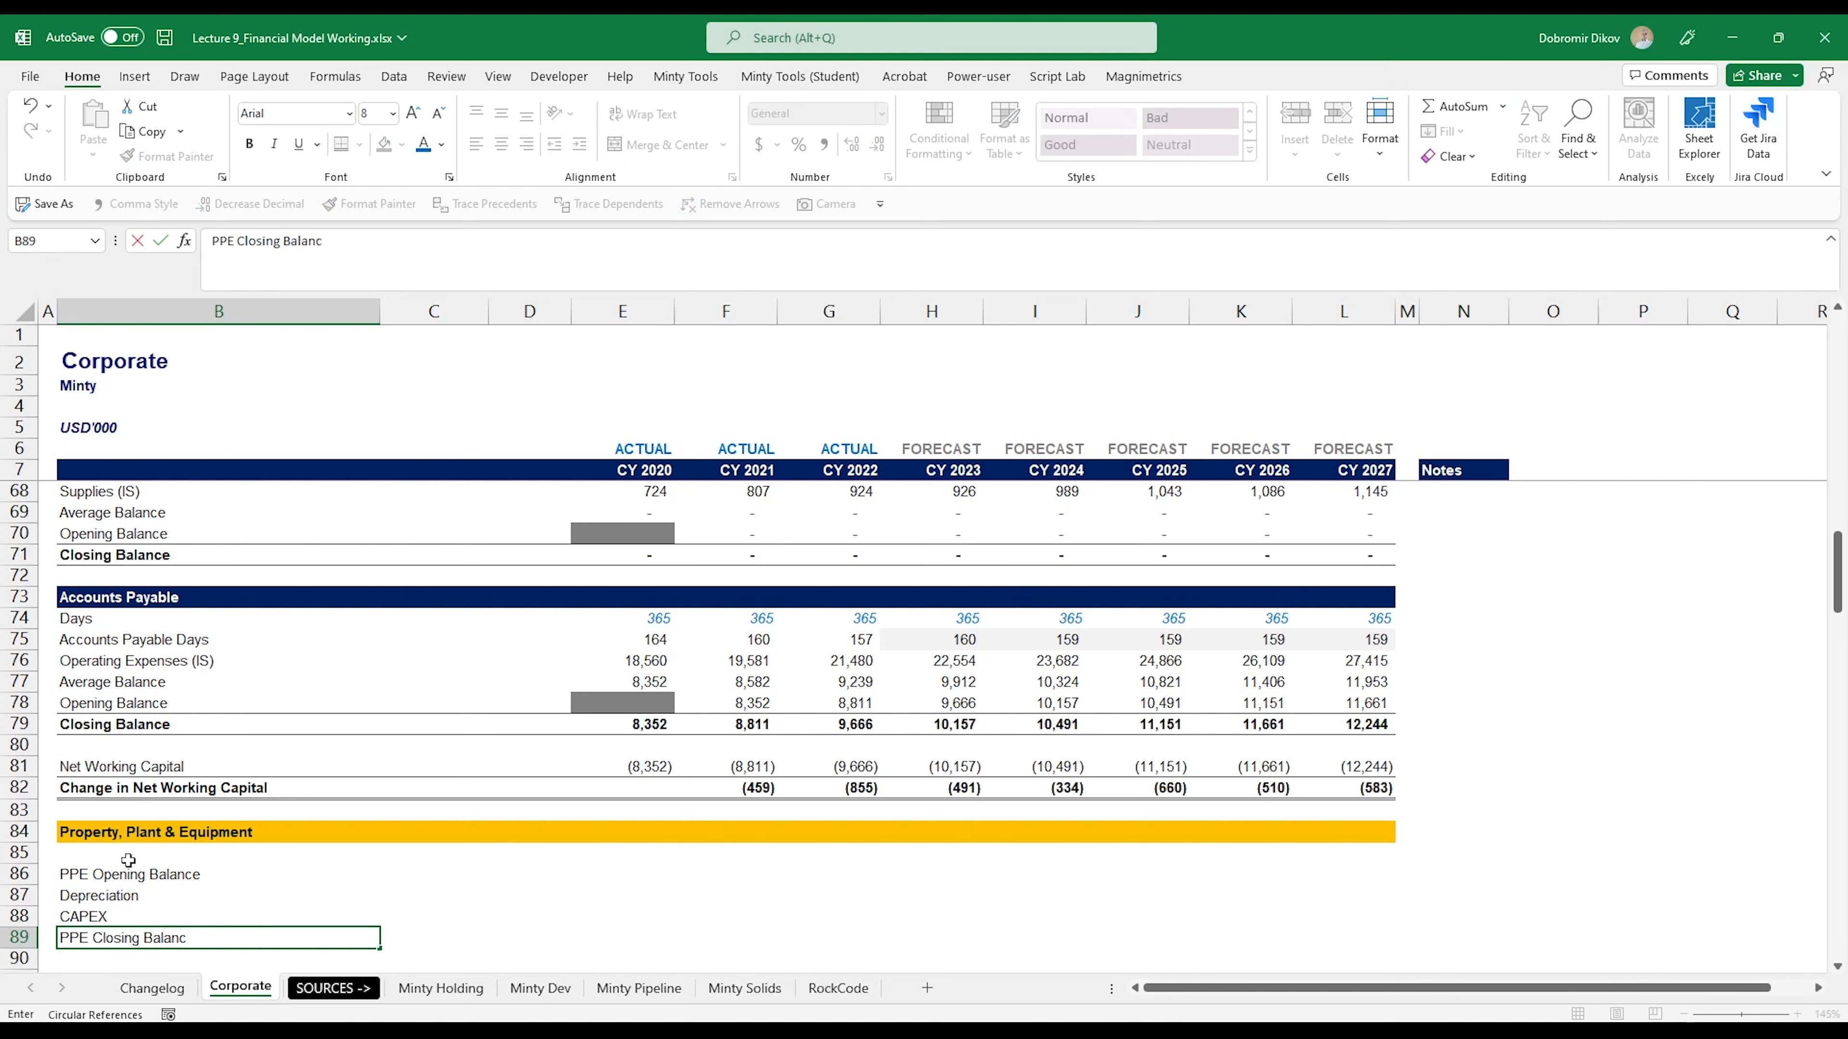
{"action": "type", "text": "e"}
- Make the PPE Closing Balance row B89:L89 bold and give it top and bottom borders
{"action": "key", "text": "shift+Right"}
{"action": "key", "text": "shift+Right"}
{"action": "key", "text": "shift+Right"}
{"action": "key", "text": "shift+Right"}
{"action": "key", "text": "shift+Right"}
{"action": "key", "text": "shift+Right"}
{"action": "key", "text": "shift+Right"}
{"action": "key", "text": "shift+Right"}
{"action": "key", "text": "shift+Right"}
{"action": "key", "text": "shift+Right"}
{"action": "key", "text": "shift+Right"}
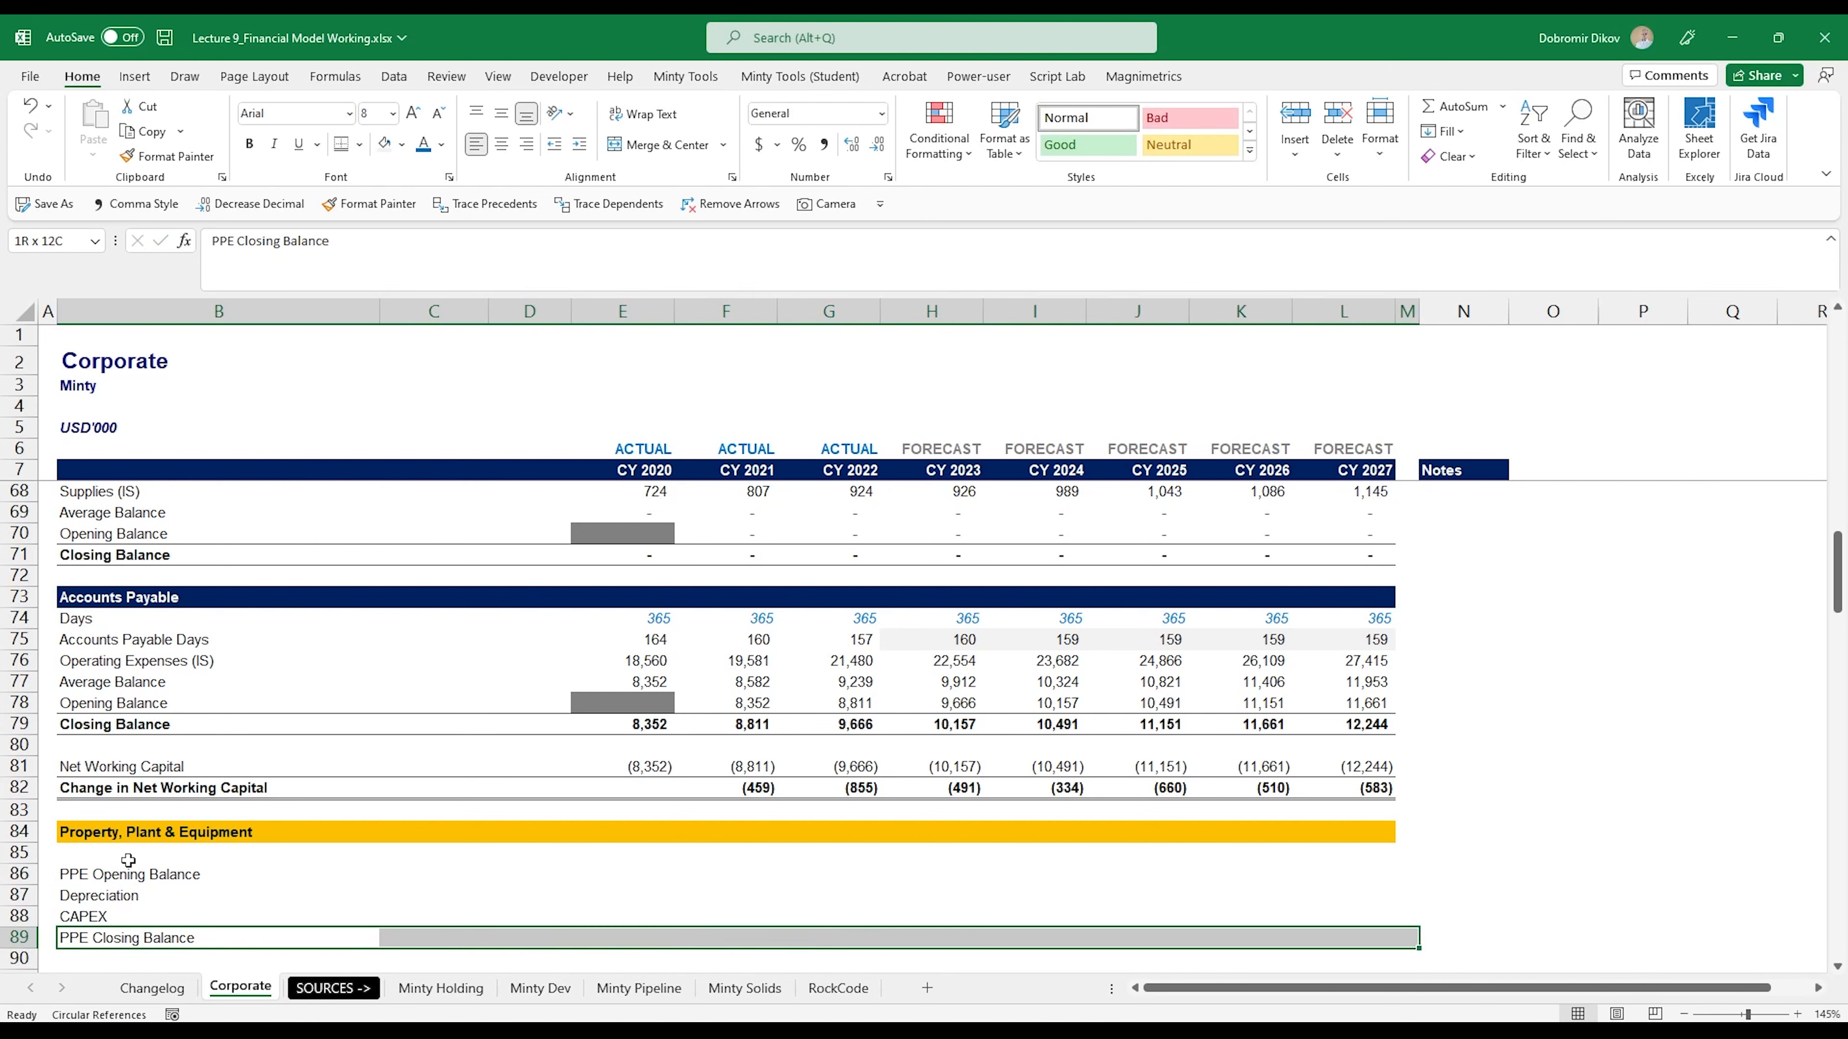
{"action": "key", "text": "shift+Left"}
{"action": "scroll", "coordinate": [218, 794], "scroll_direction": "down", "scroll_amount": 2}
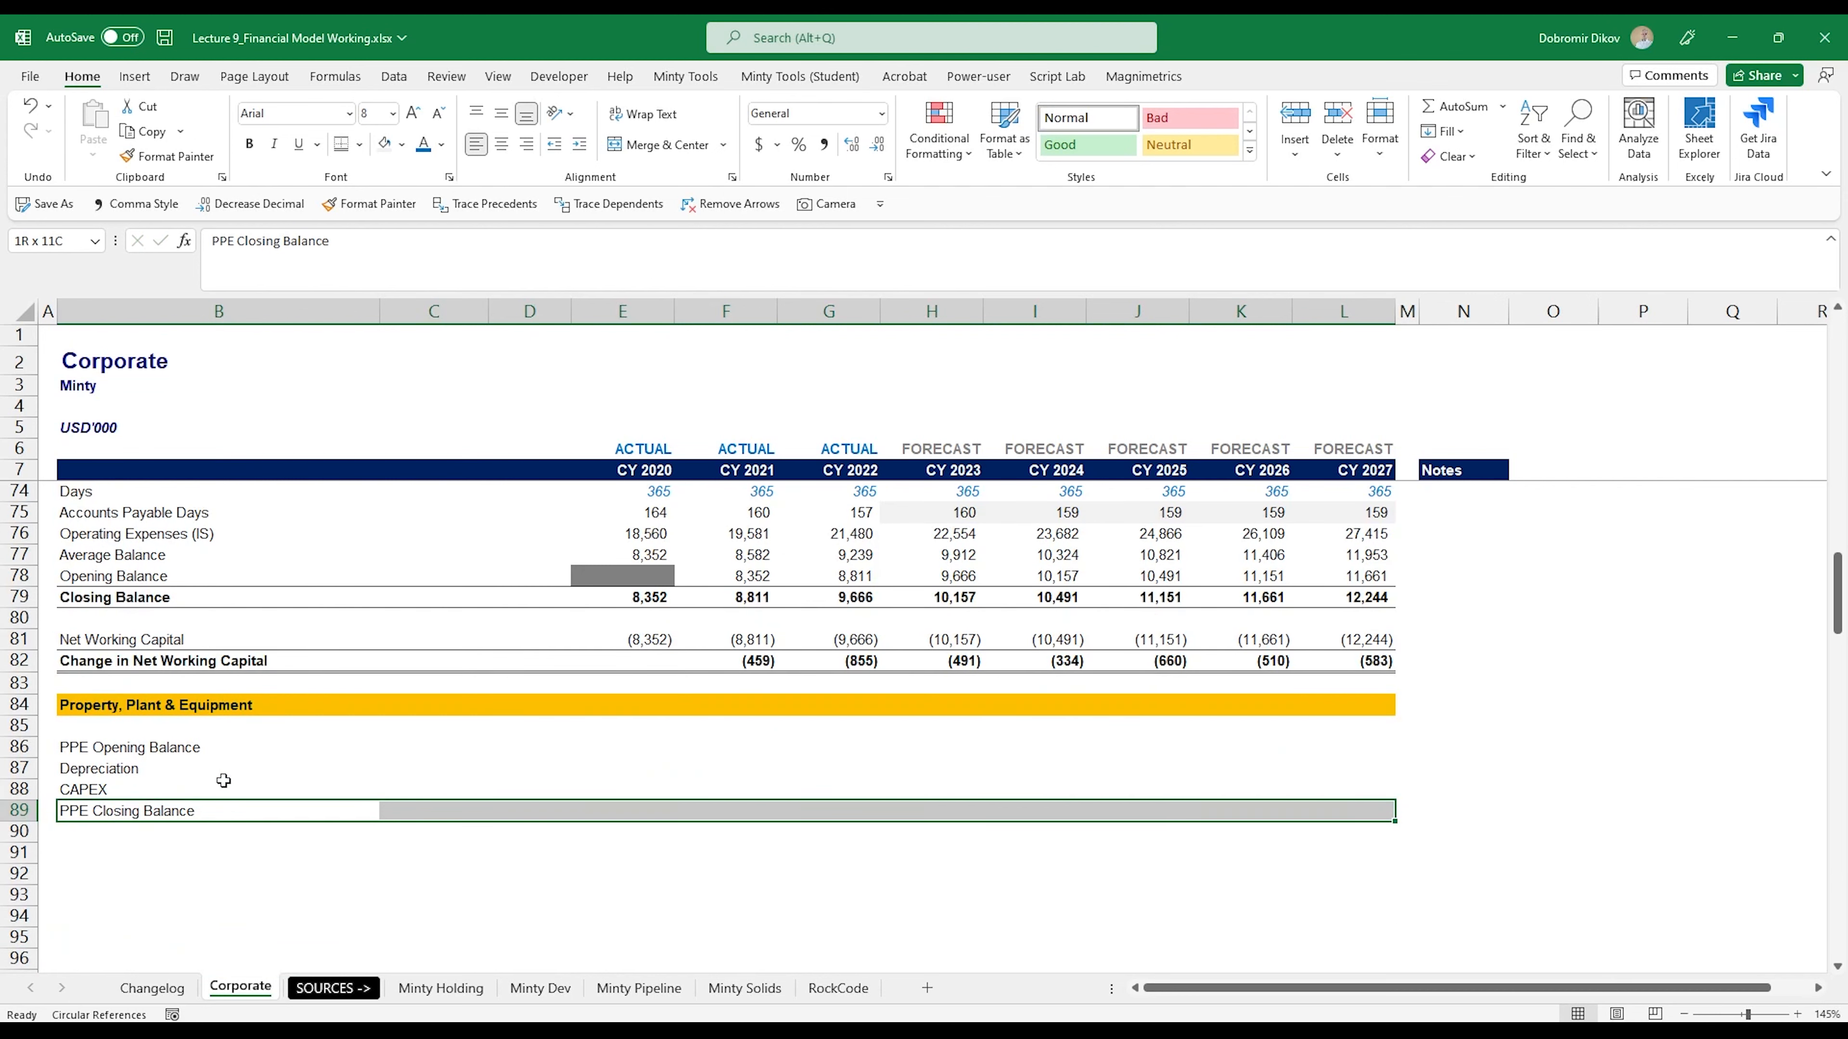
{"action": "key", "text": "ctrl+b"}
{"action": "left_click", "coordinate": [360, 144]}
{"action": "left_click", "coordinate": [437, 495]}
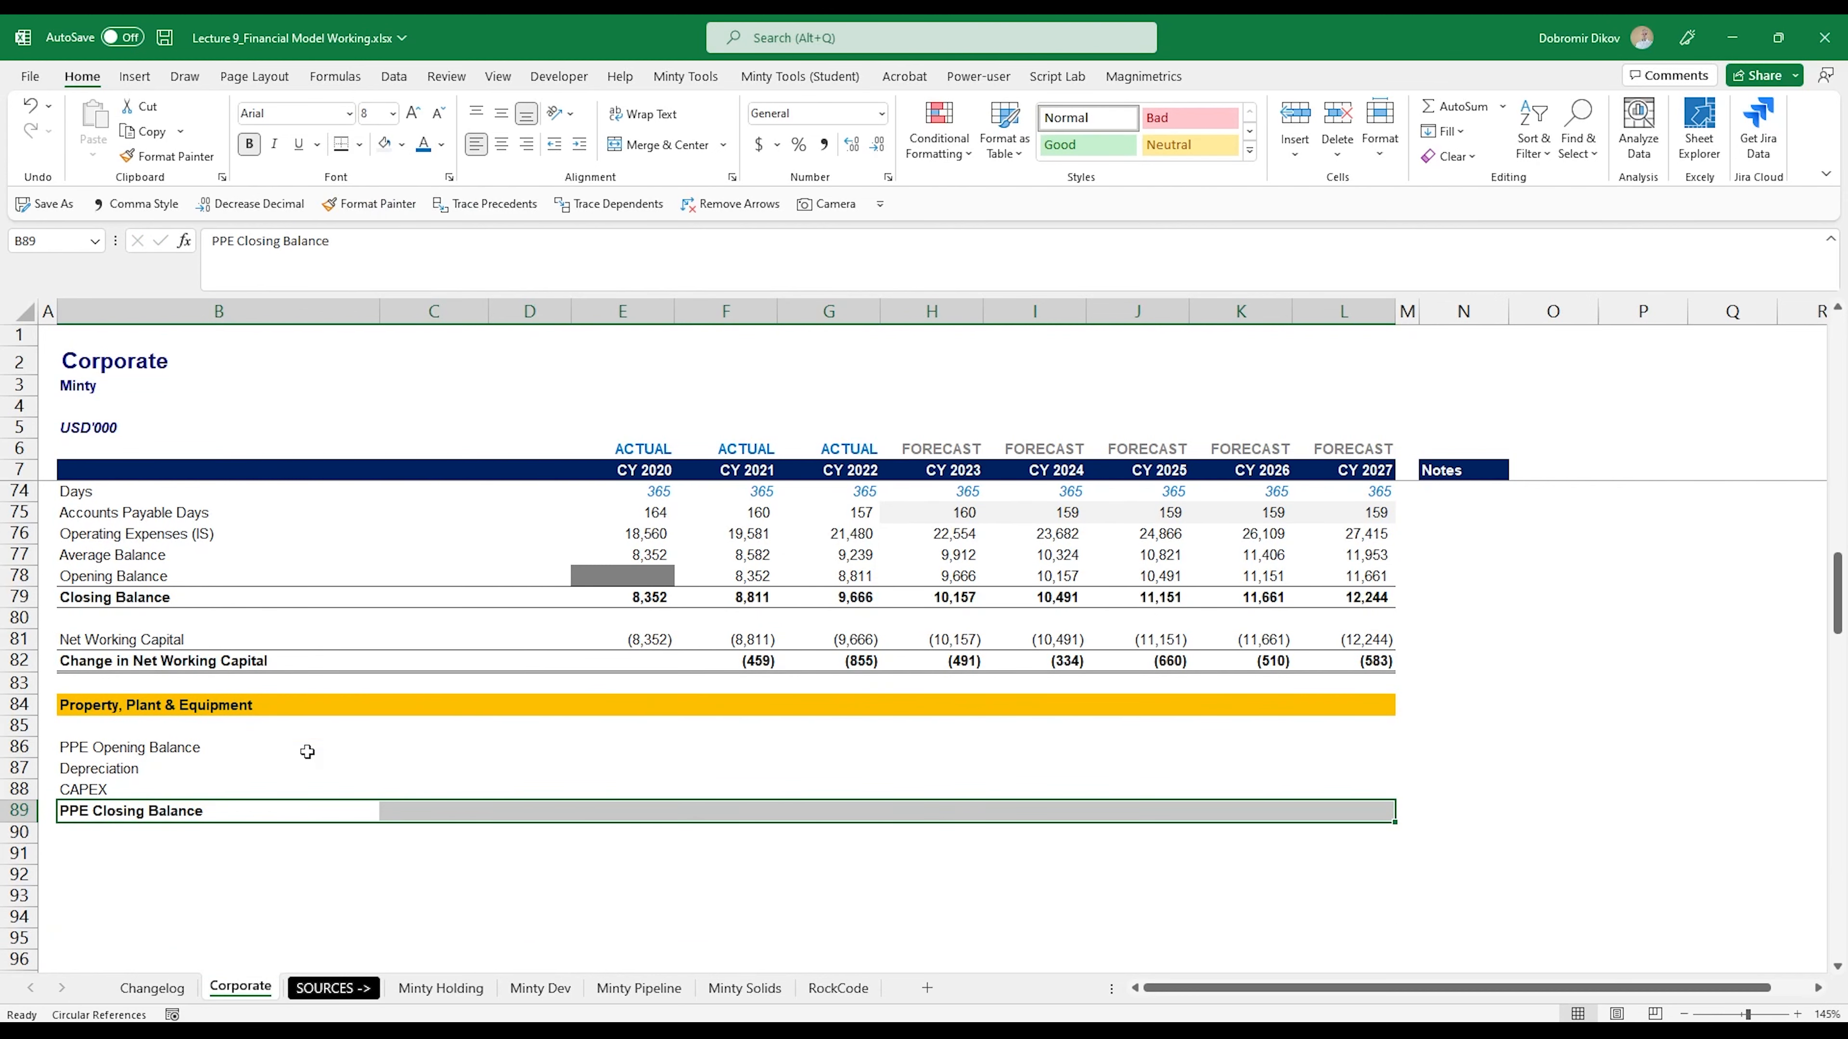
- Set the font color of the CY 2020 PPE Closing Balance cell E89 to dark orange
{"action": "left_click", "coordinate": [640, 747]}
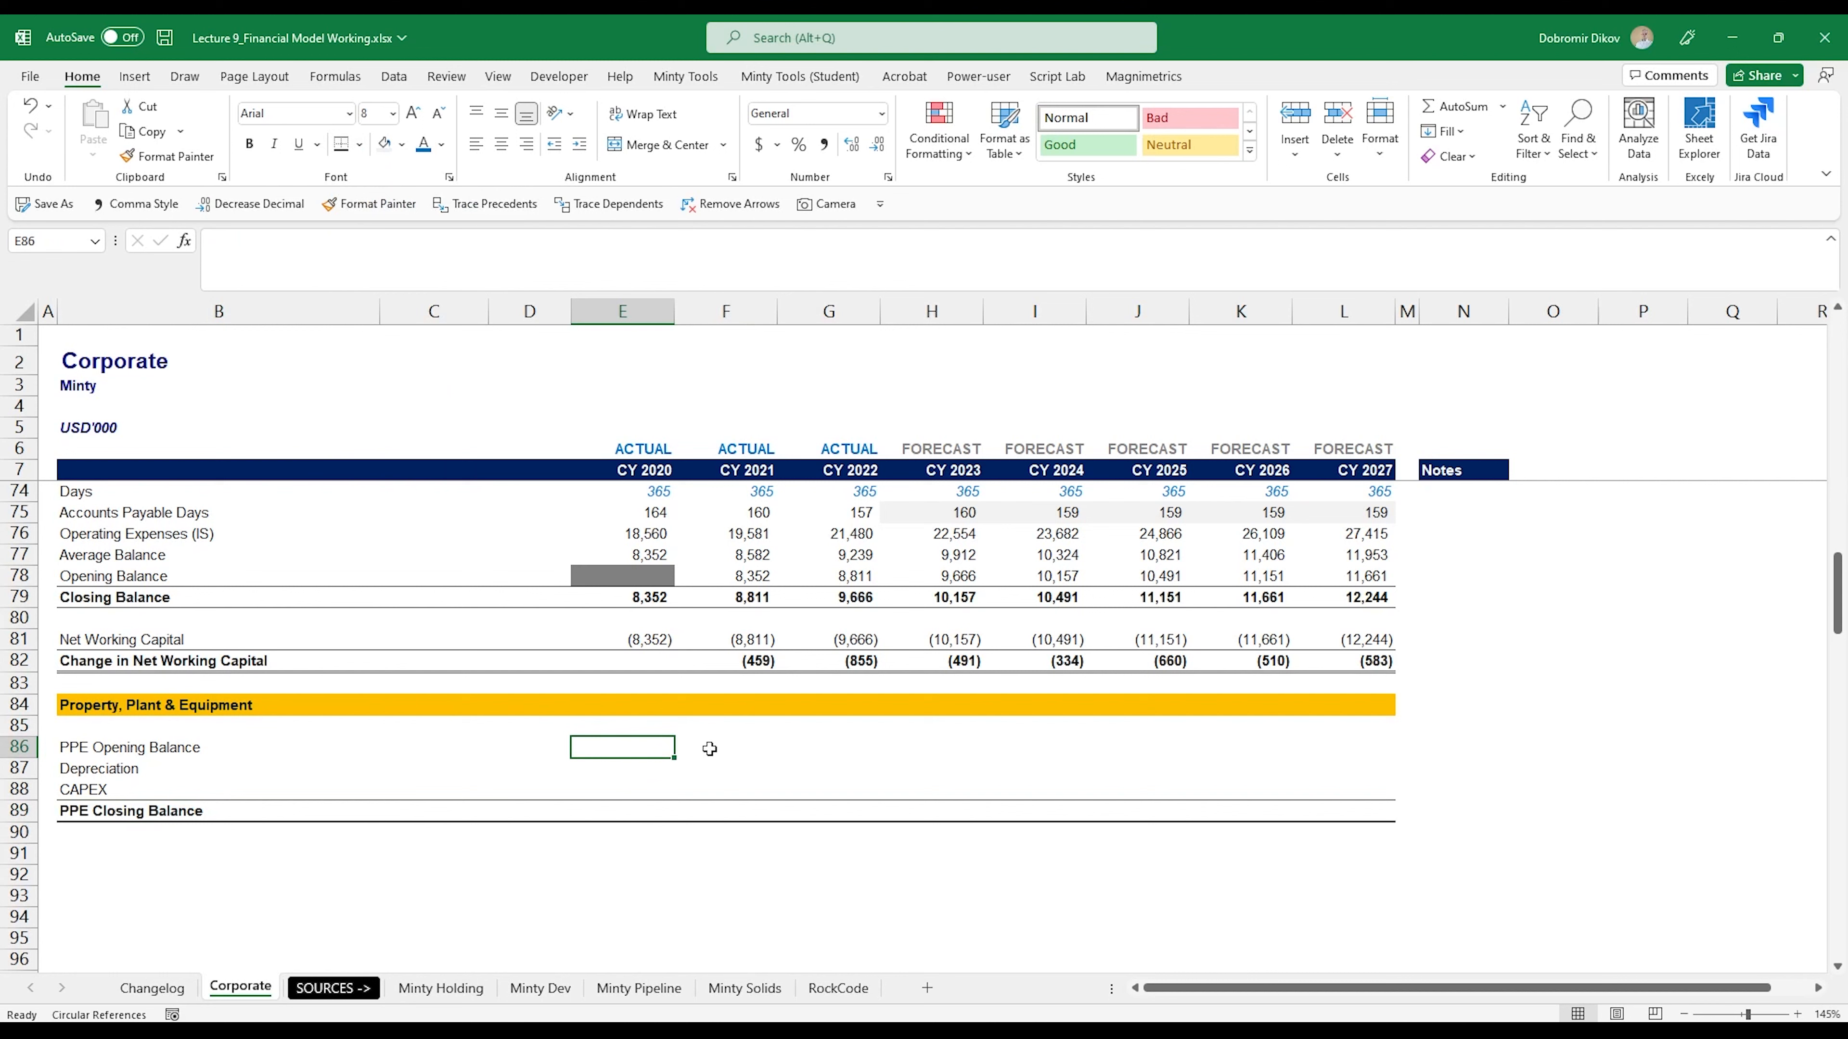
{"action": "left_click", "coordinate": [627, 815]}
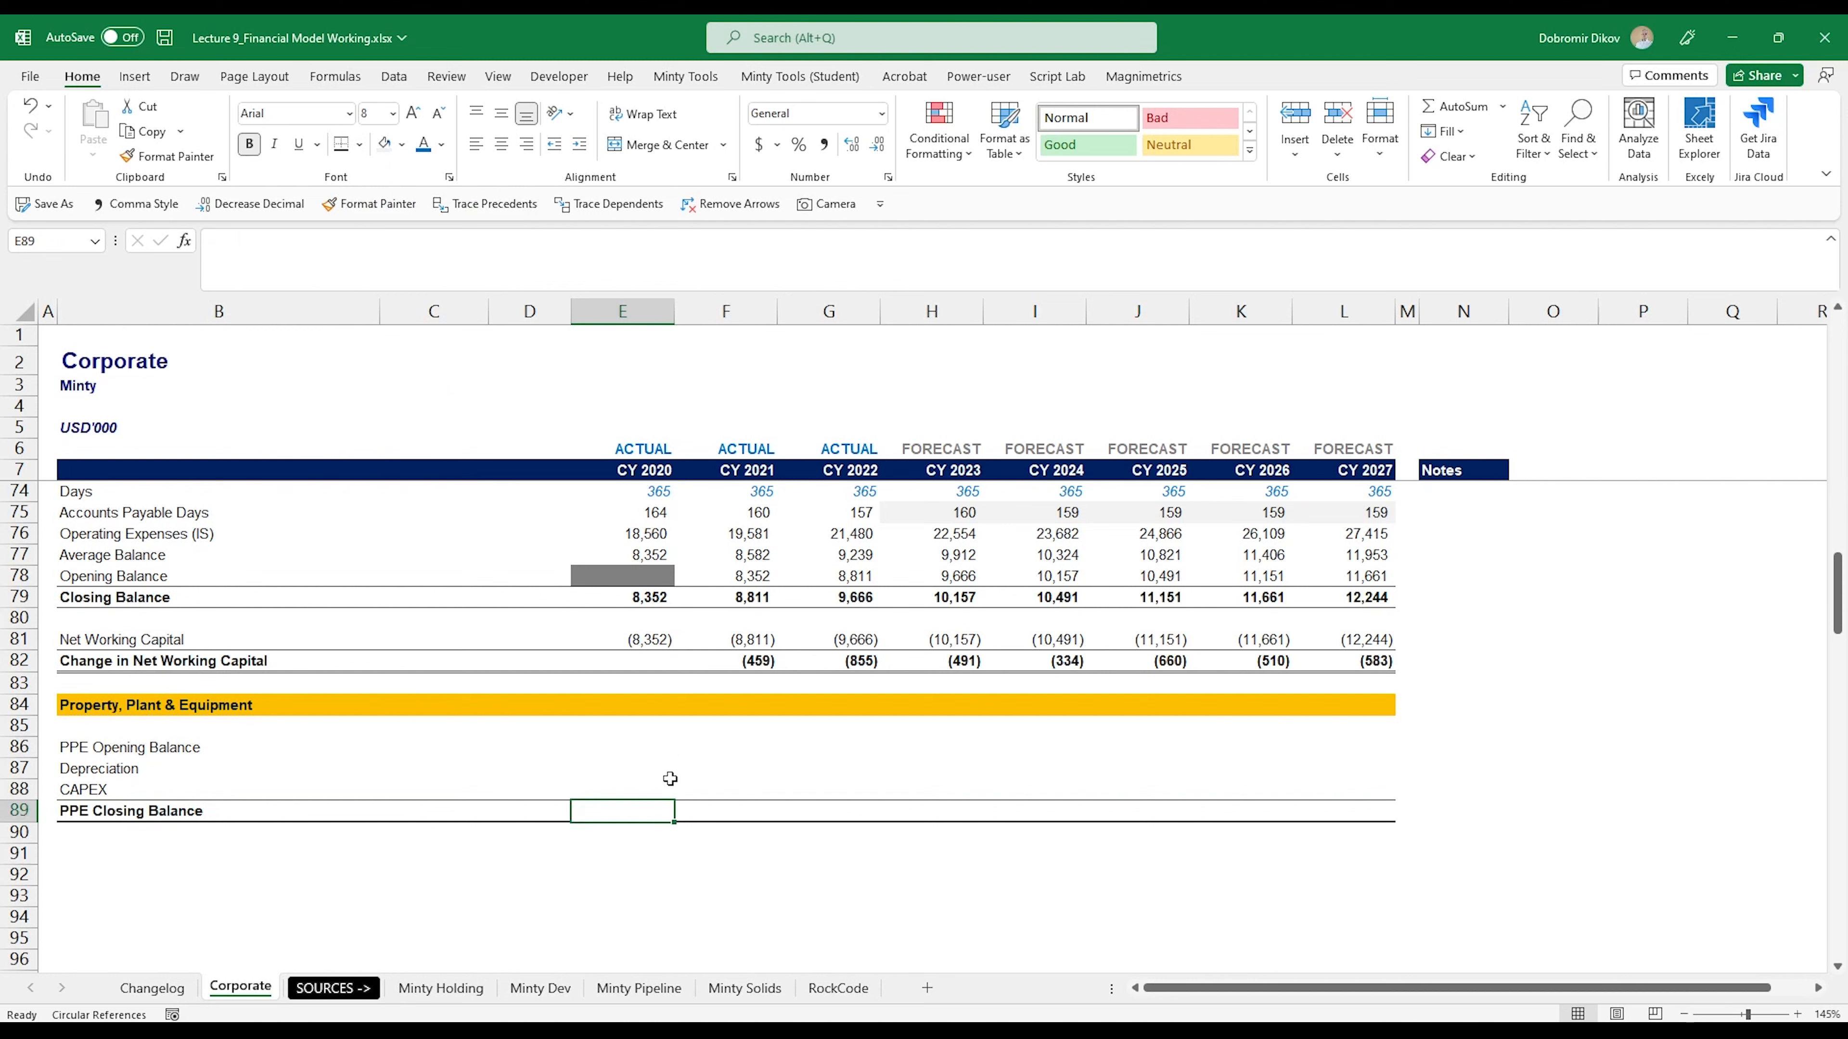
{"action": "left_click", "coordinate": [441, 146]}
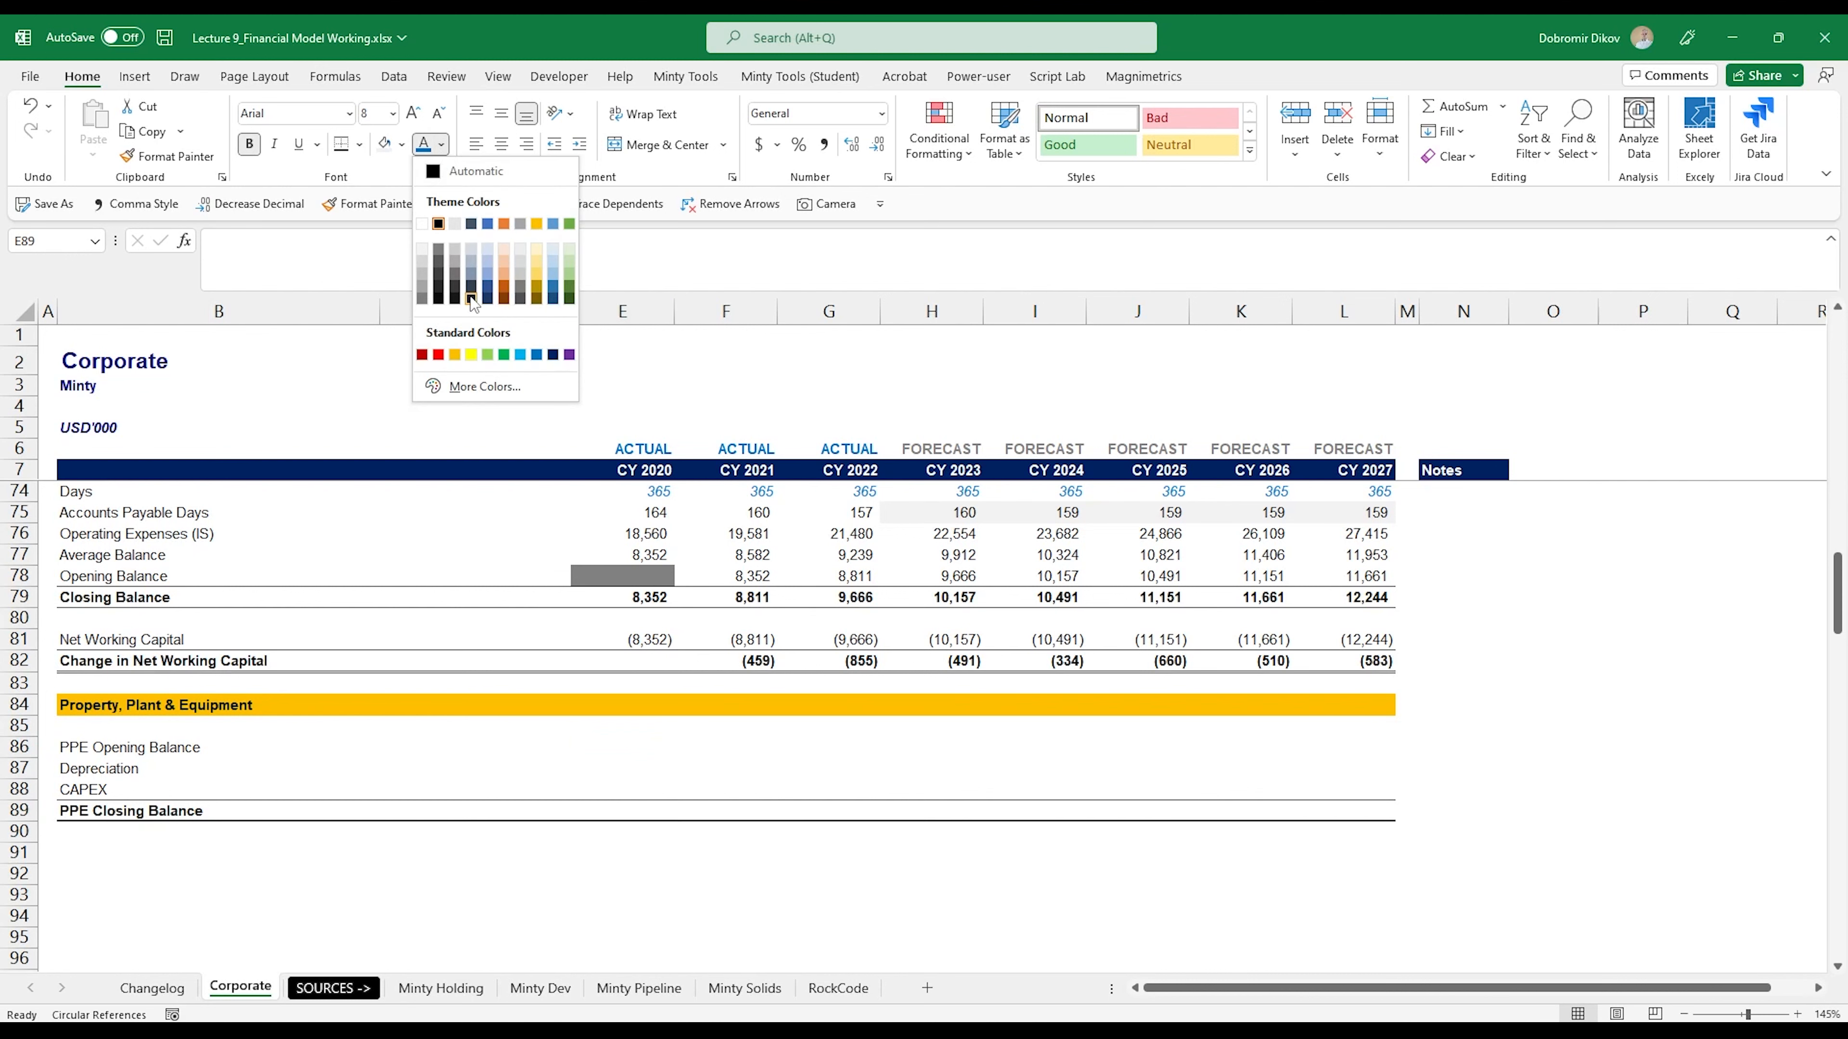
{"action": "left_click", "coordinate": [504, 287]}
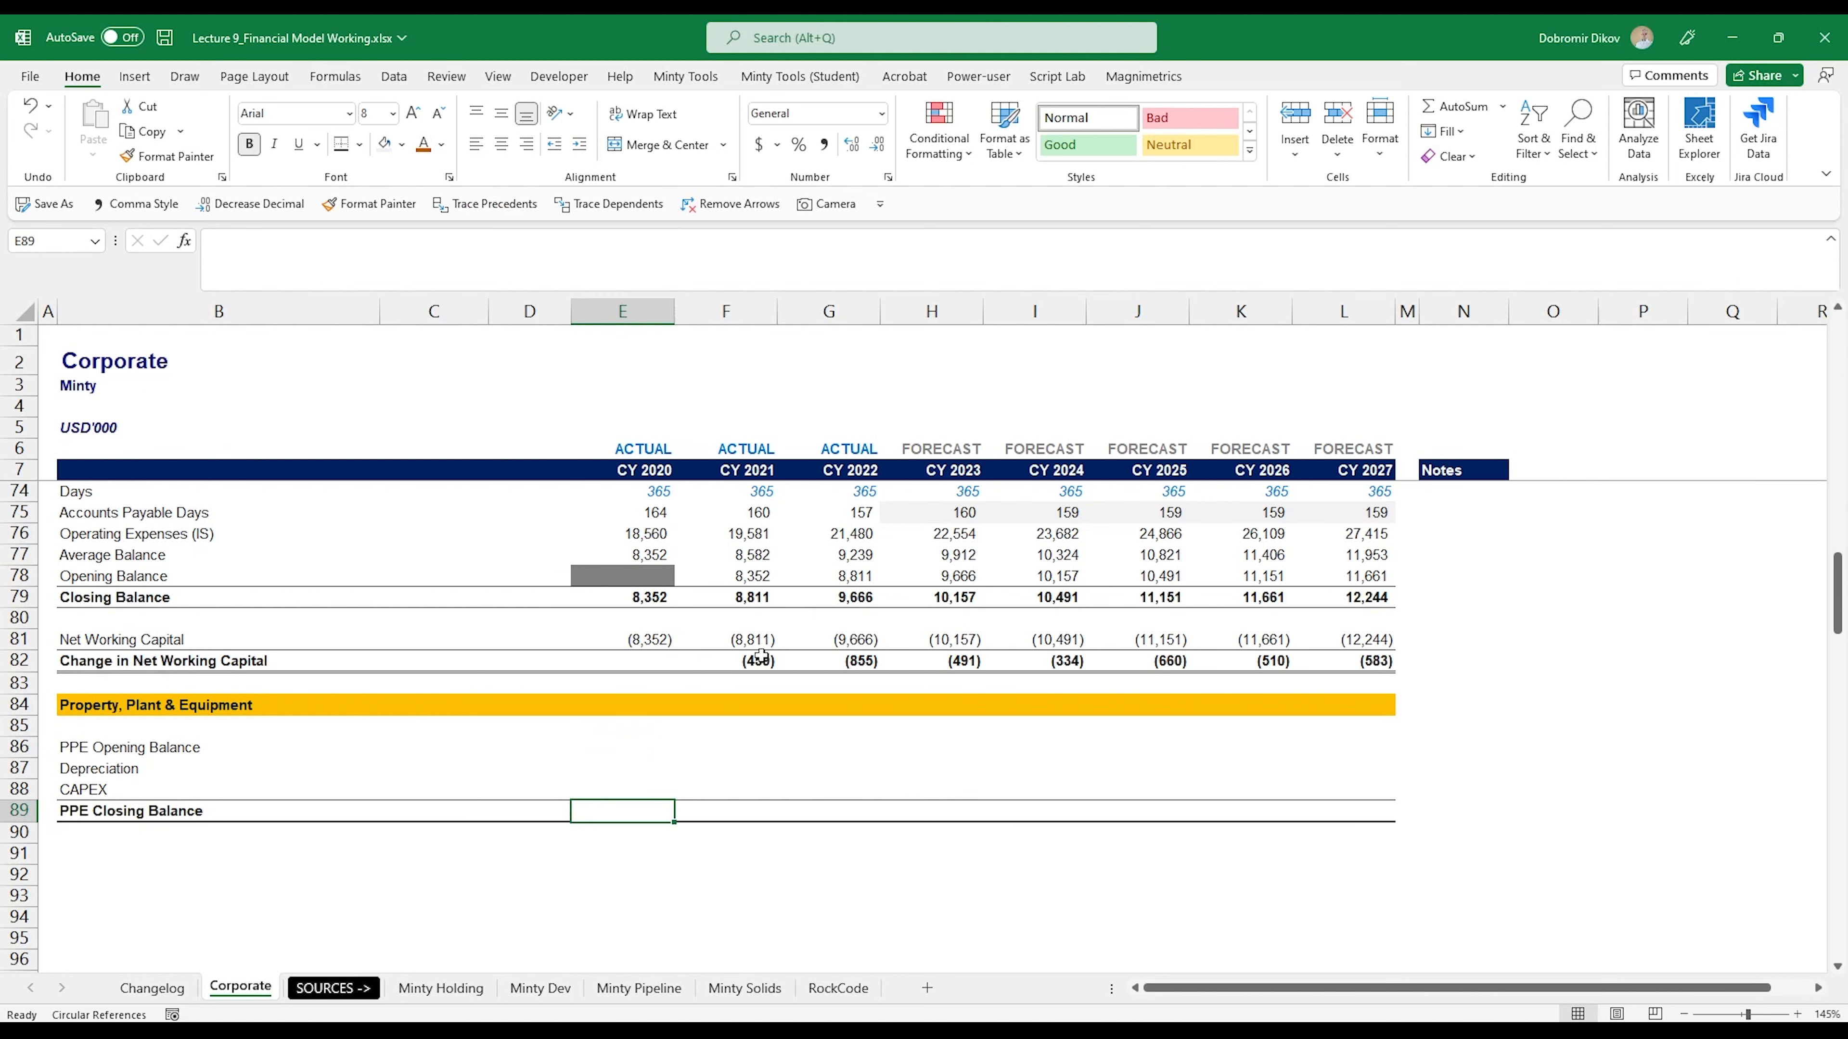
- Link the CY 2020 PPE Closing Balance in E89 to the balance sheet's Property, Plant & Equipment cell E139
{"action": "type", "text": "="}
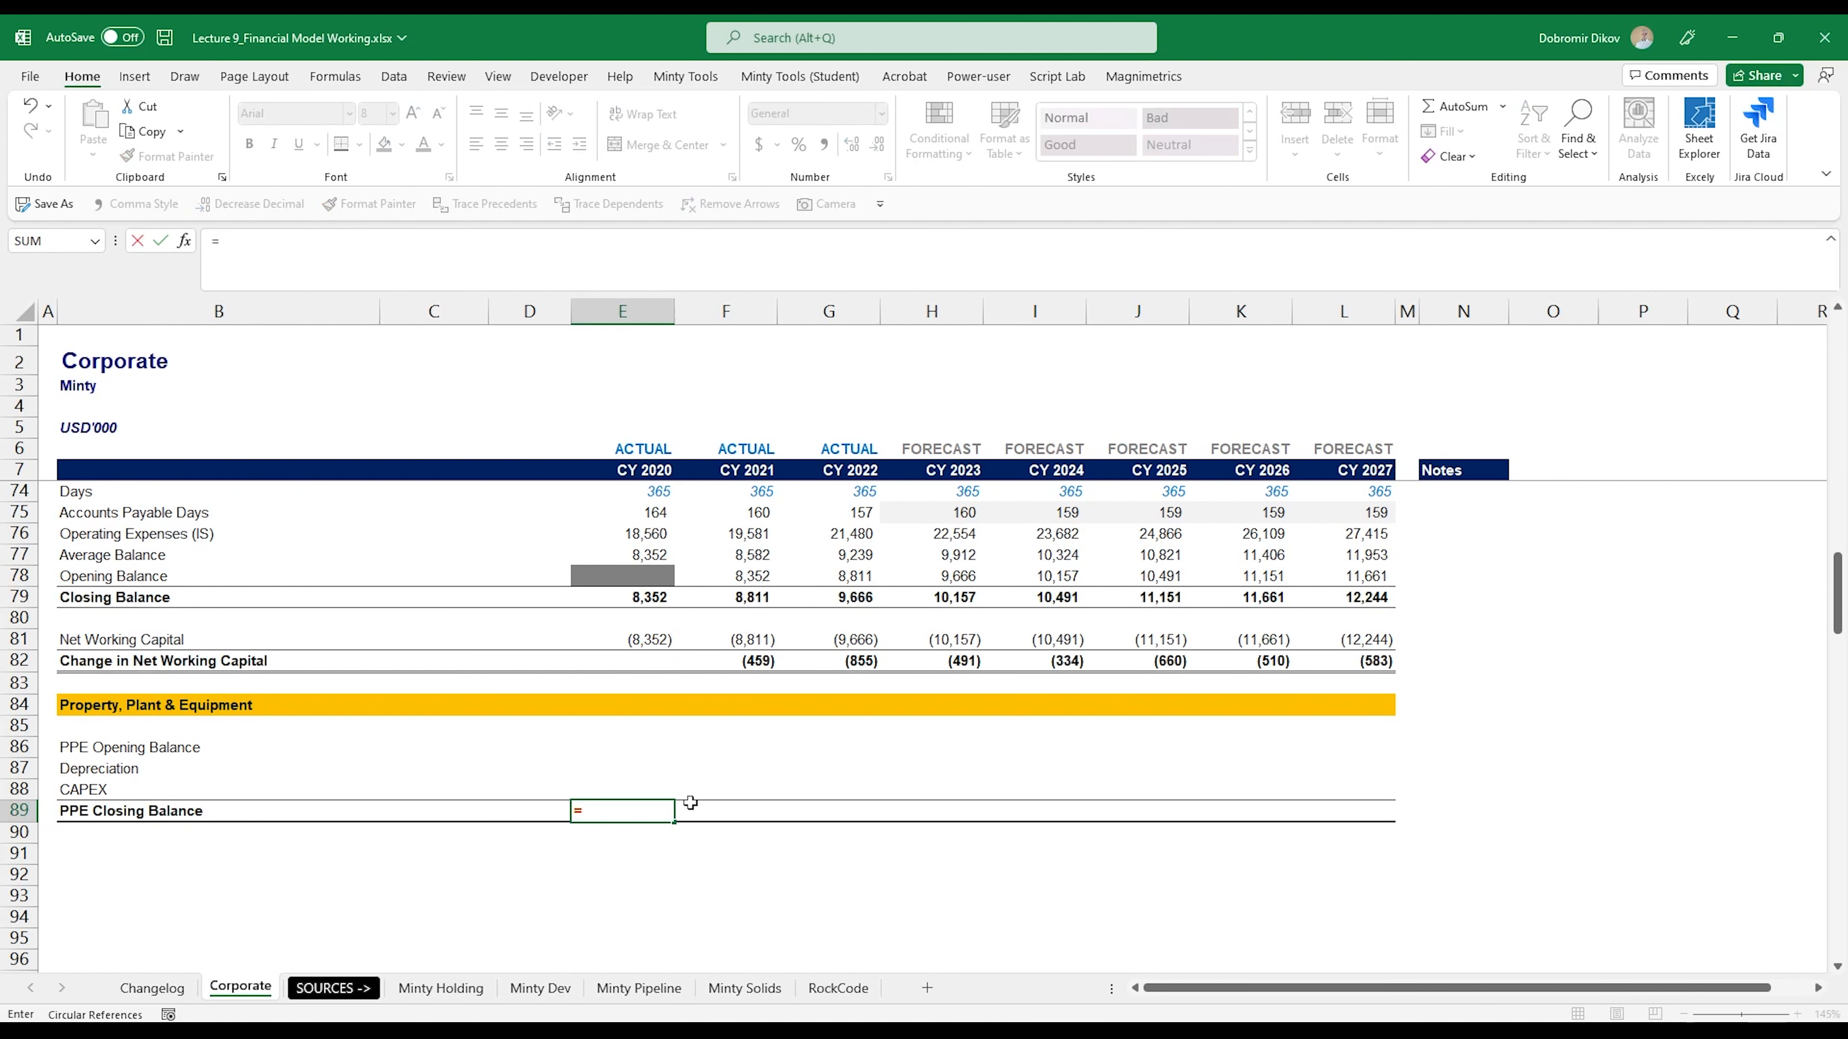
{"action": "scroll", "coordinate": [609, 788], "scroll_direction": "down", "scroll_amount": 11}
{"action": "scroll", "coordinate": [610, 788], "scroll_direction": "down", "scroll_amount": 6}
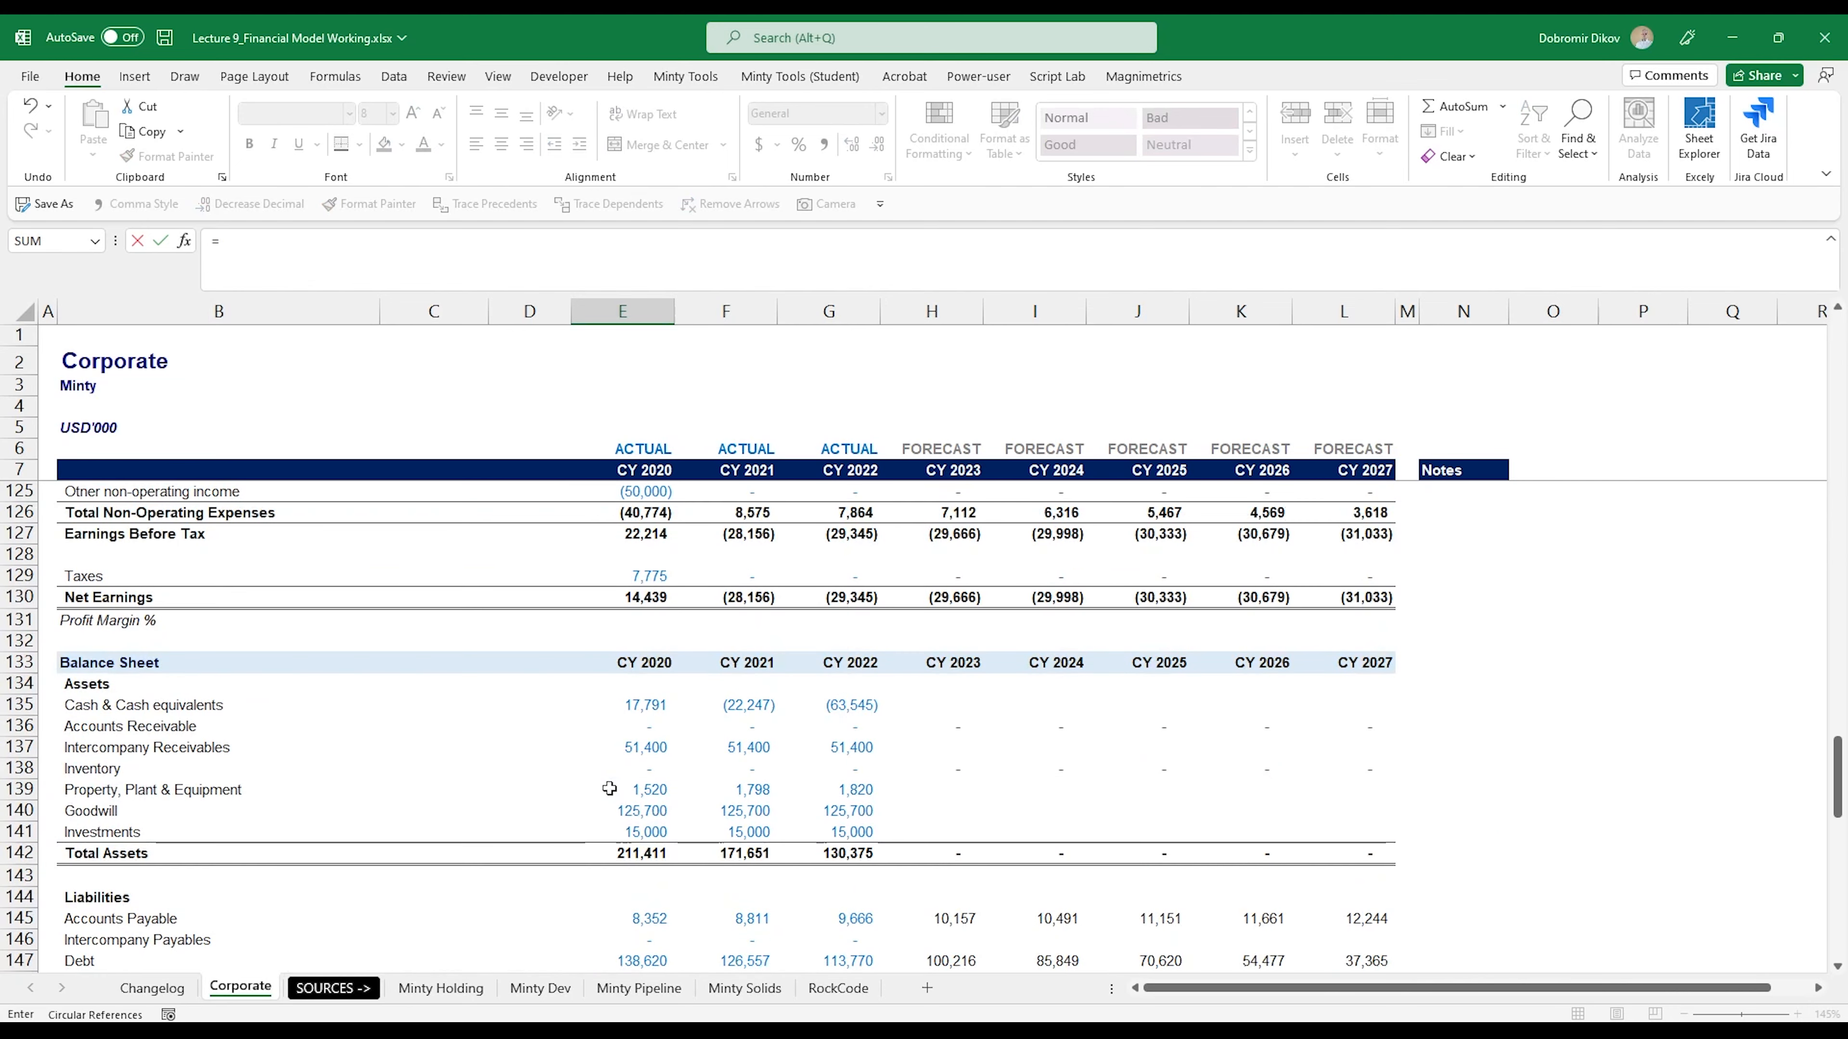
{"action": "scroll", "coordinate": [610, 789], "scroll_direction": "down", "scroll_amount": 1}
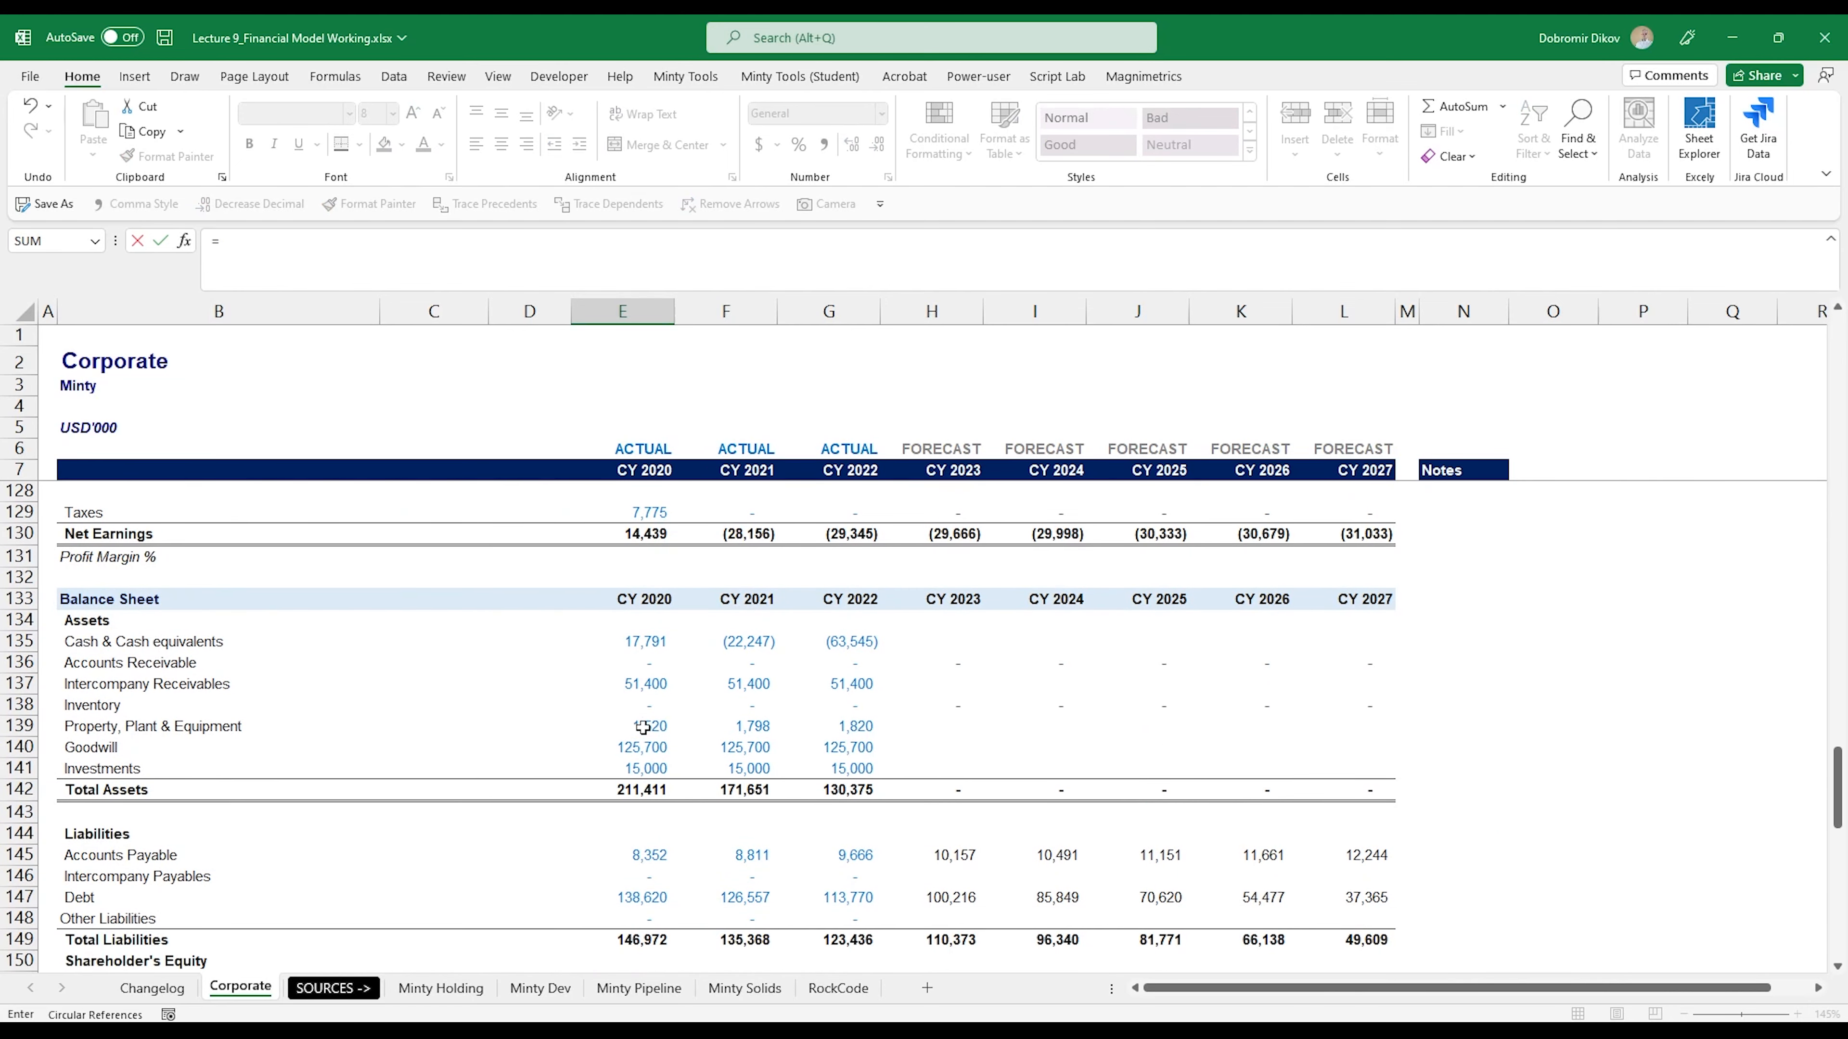
{"action": "left_click", "coordinate": [649, 726]}
{"action": "key", "text": "Return"}
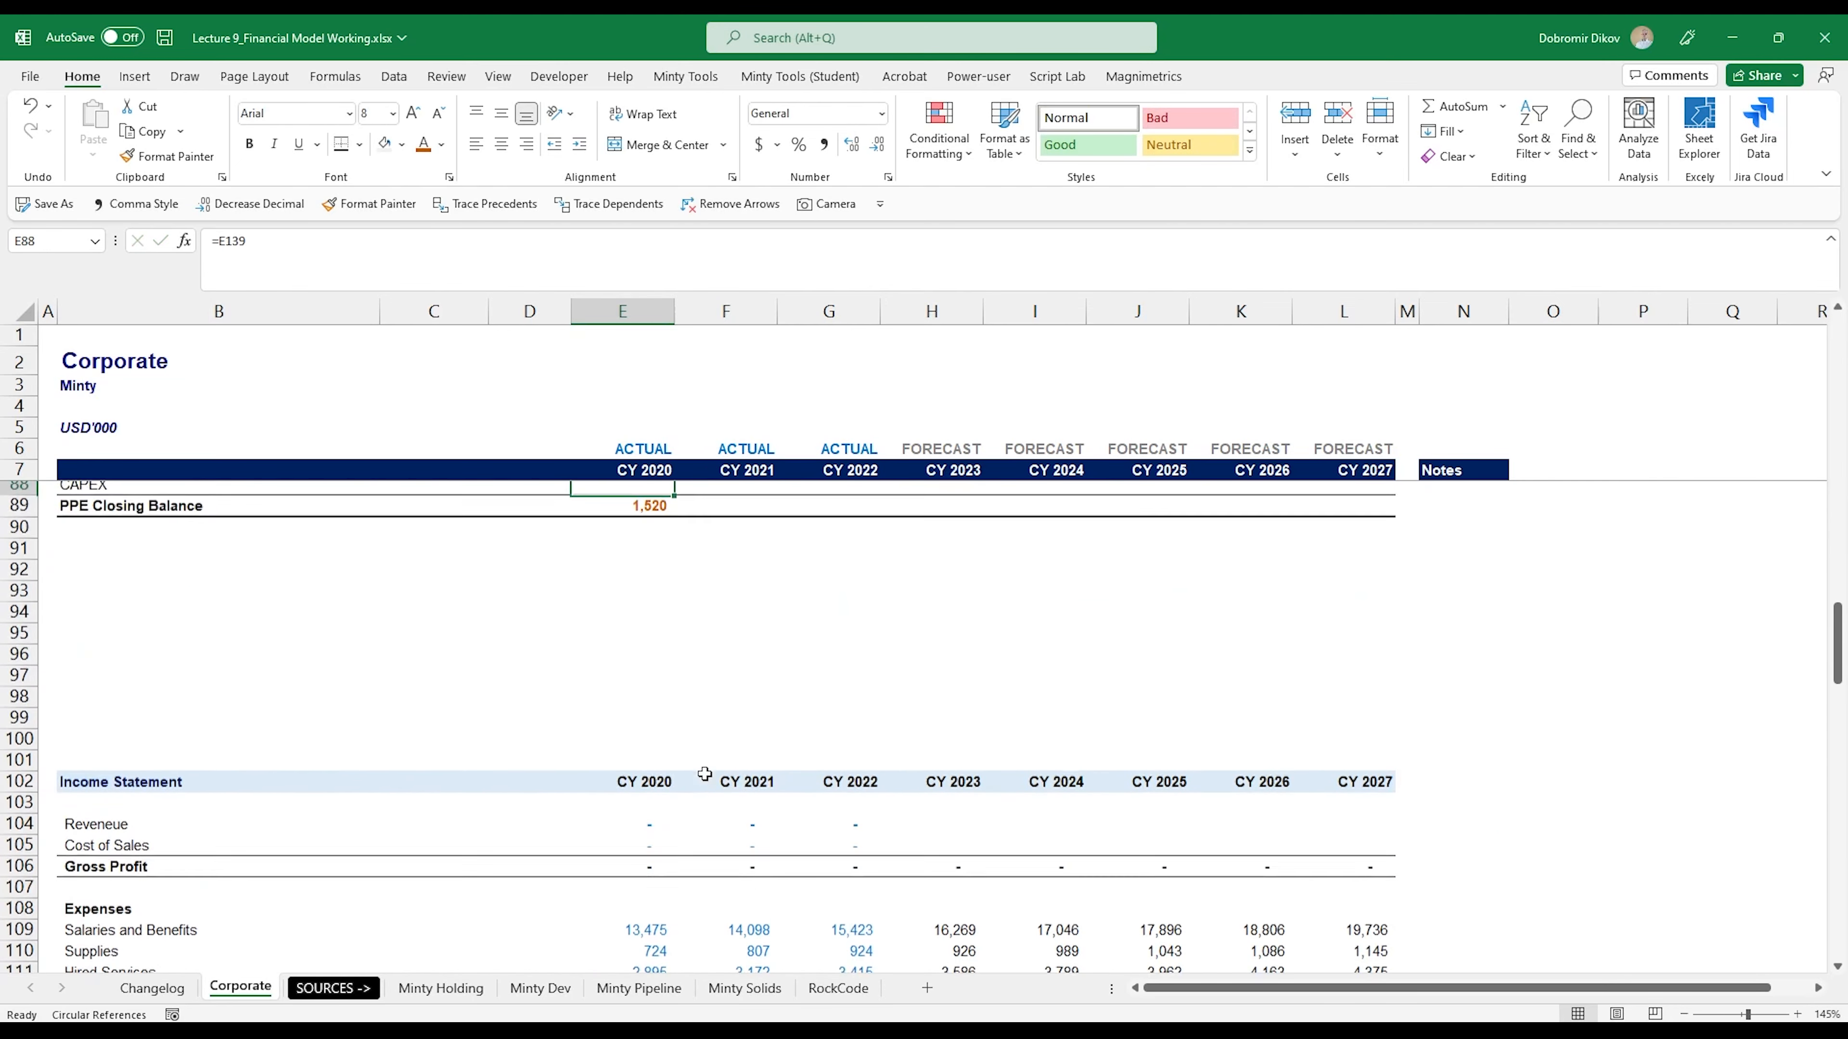
- Link the CY 2021 PPE Opening Balance in F86 to the prior year's closing balance with =E89
{"action": "key", "text": "Up"}
{"action": "key", "text": "Up"}
{"action": "key", "text": "Up"}
{"action": "key", "text": "Up"}
{"action": "key", "text": "ctrl+Down"}
{"action": "key", "text": "ctrl+Down"}
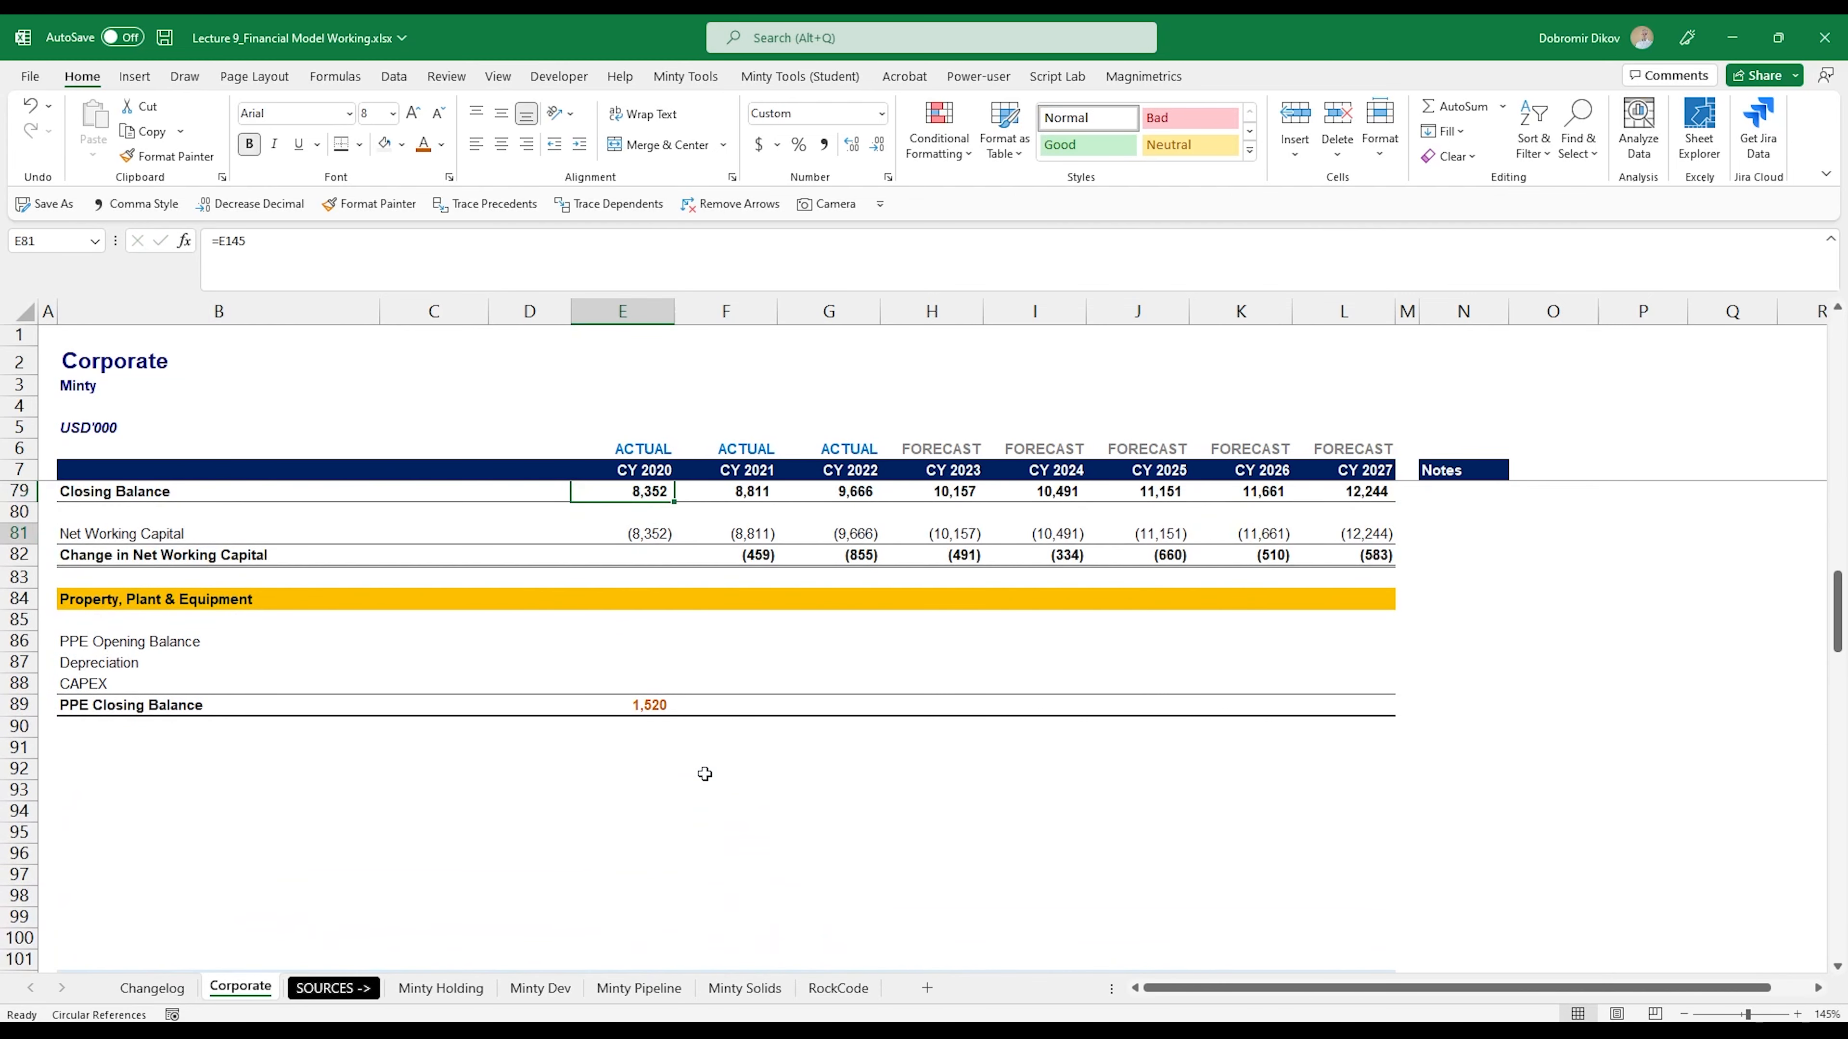
{"action": "key", "text": "Right"}
{"action": "key", "text": "Up"}
{"action": "key", "text": "Up"}
{"action": "key", "text": "Up"}
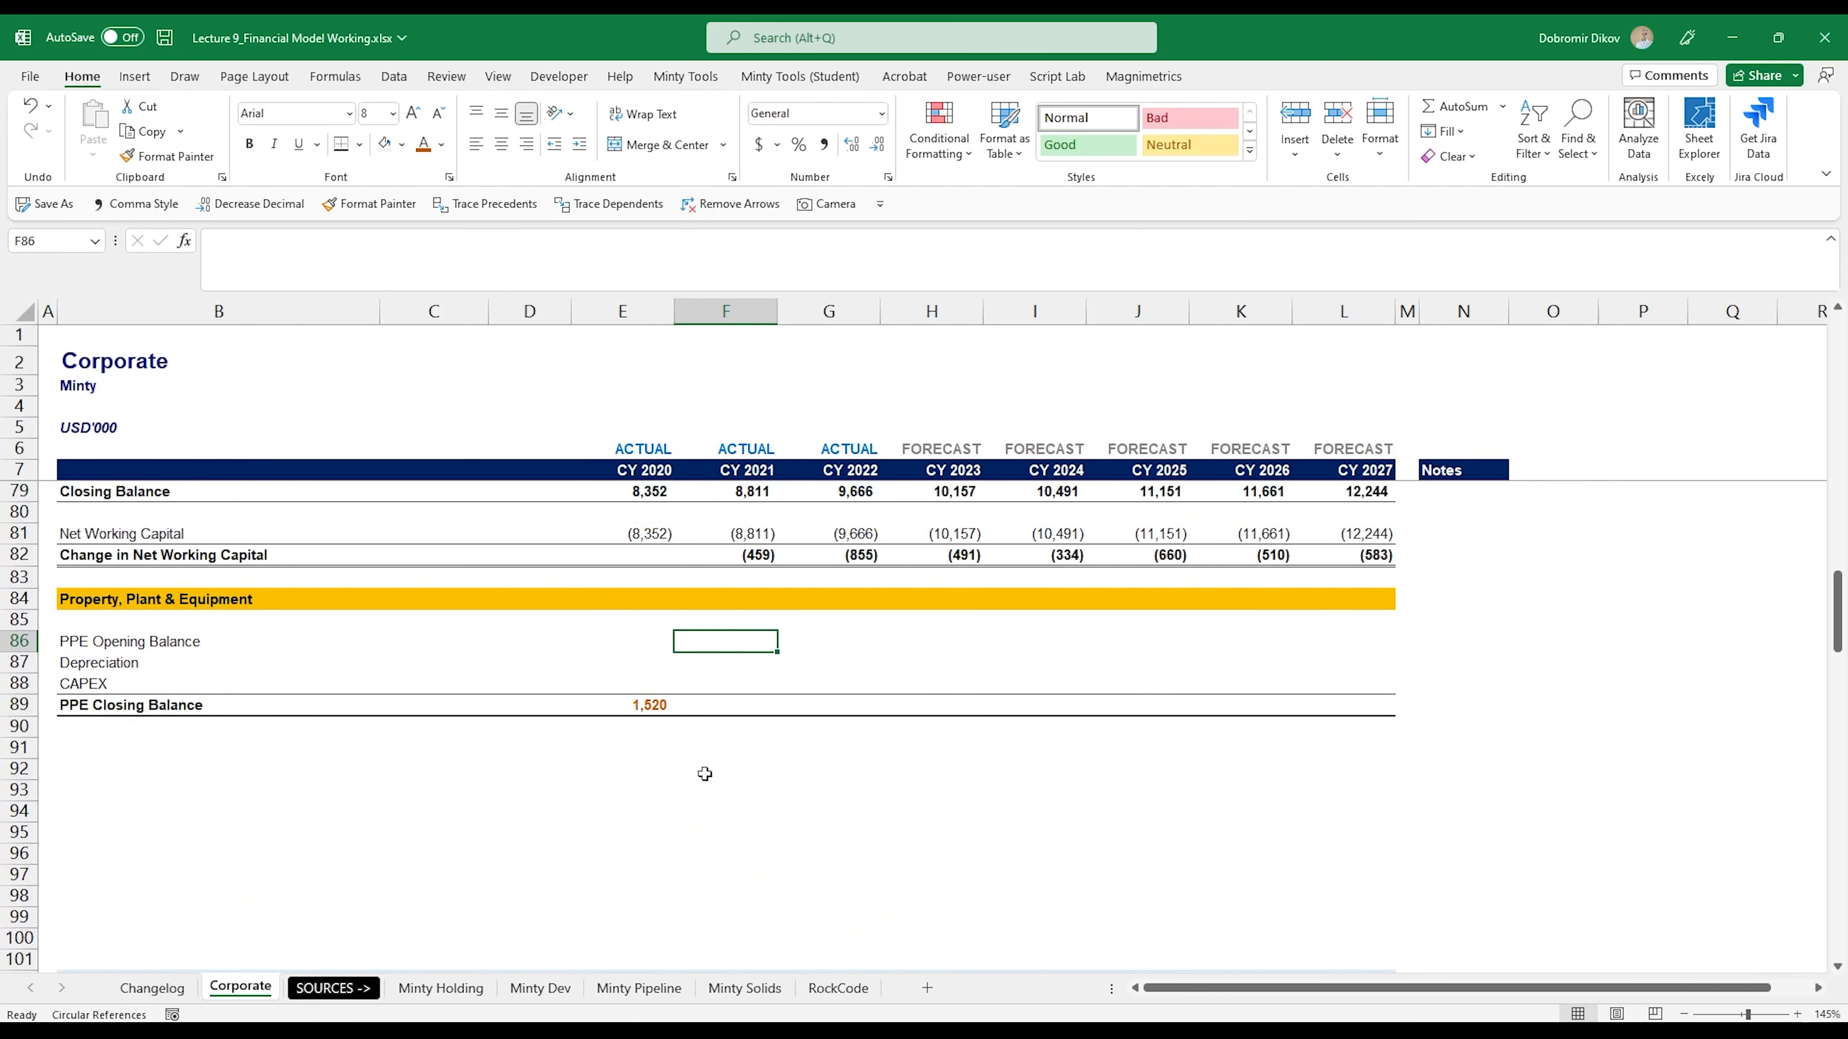
{"action": "type", "text": "="}
{"action": "key", "text": "Down"}
{"action": "key", "text": "Down"}
{"action": "key", "text": "Down"}
{"action": "key", "text": "Left"}
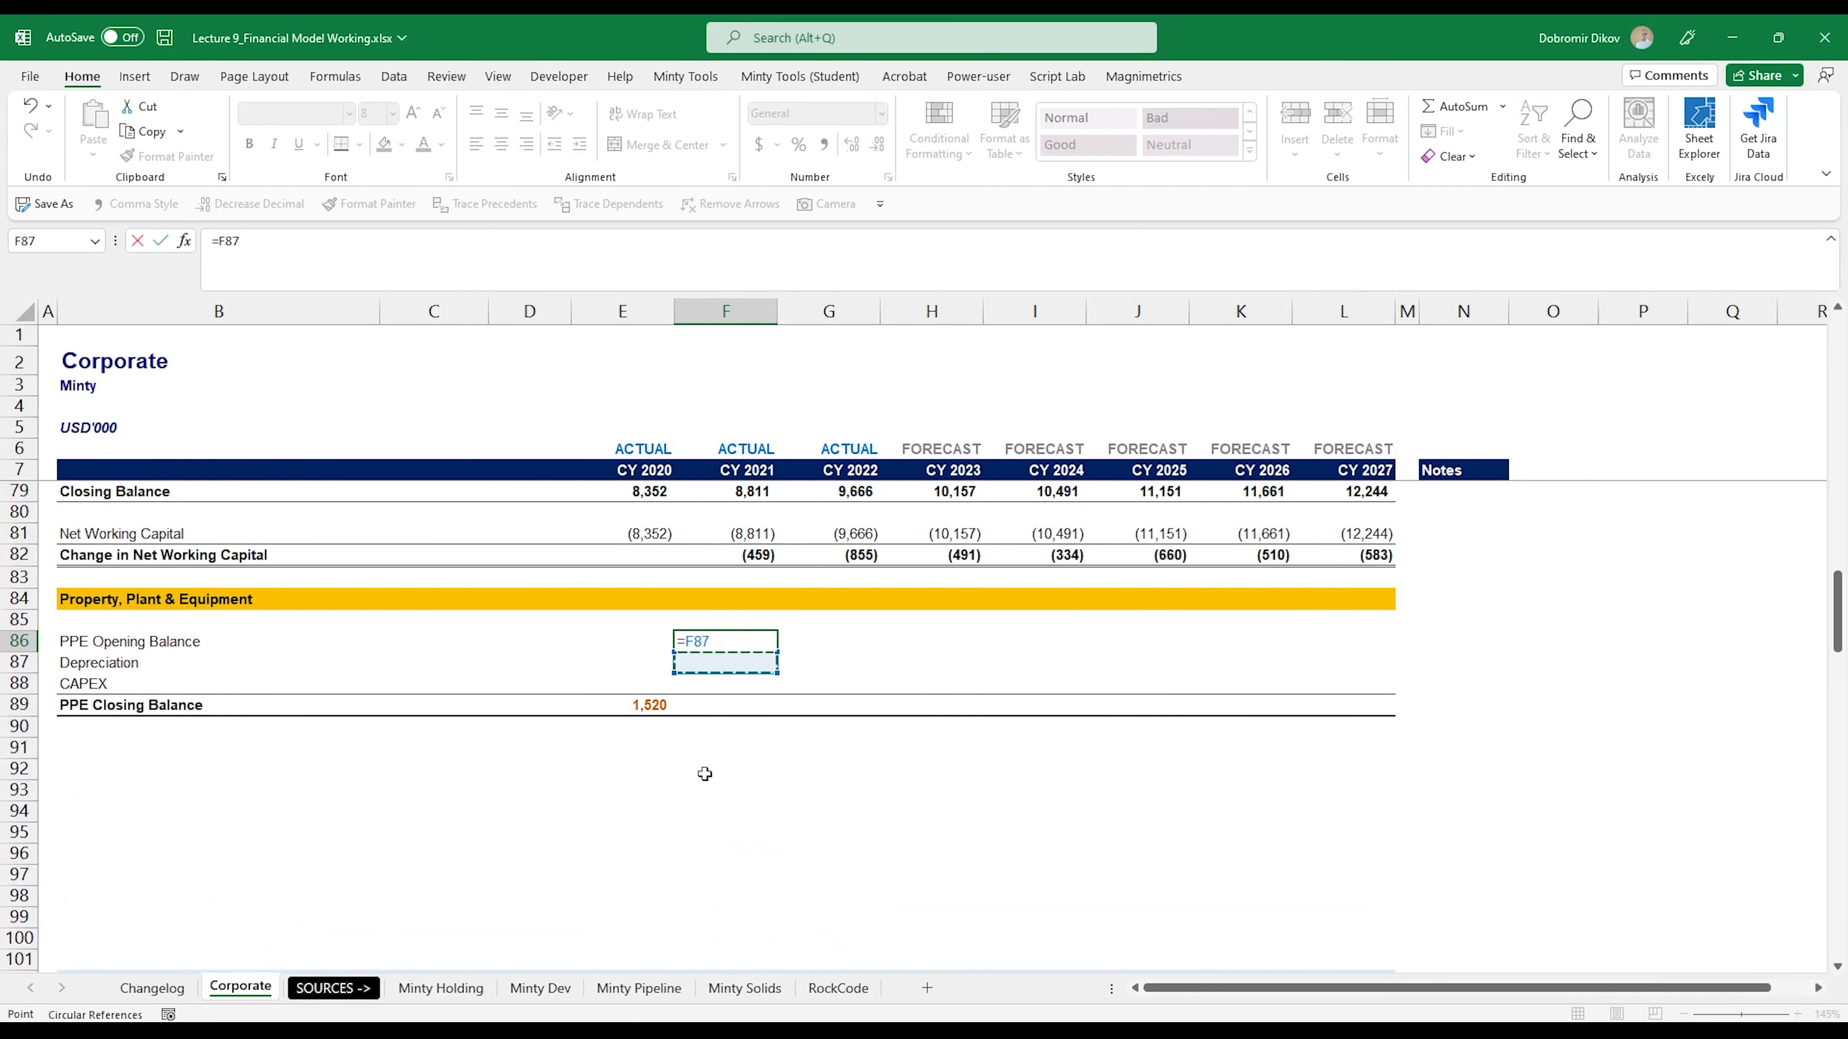
{"action": "key", "text": "Return"}
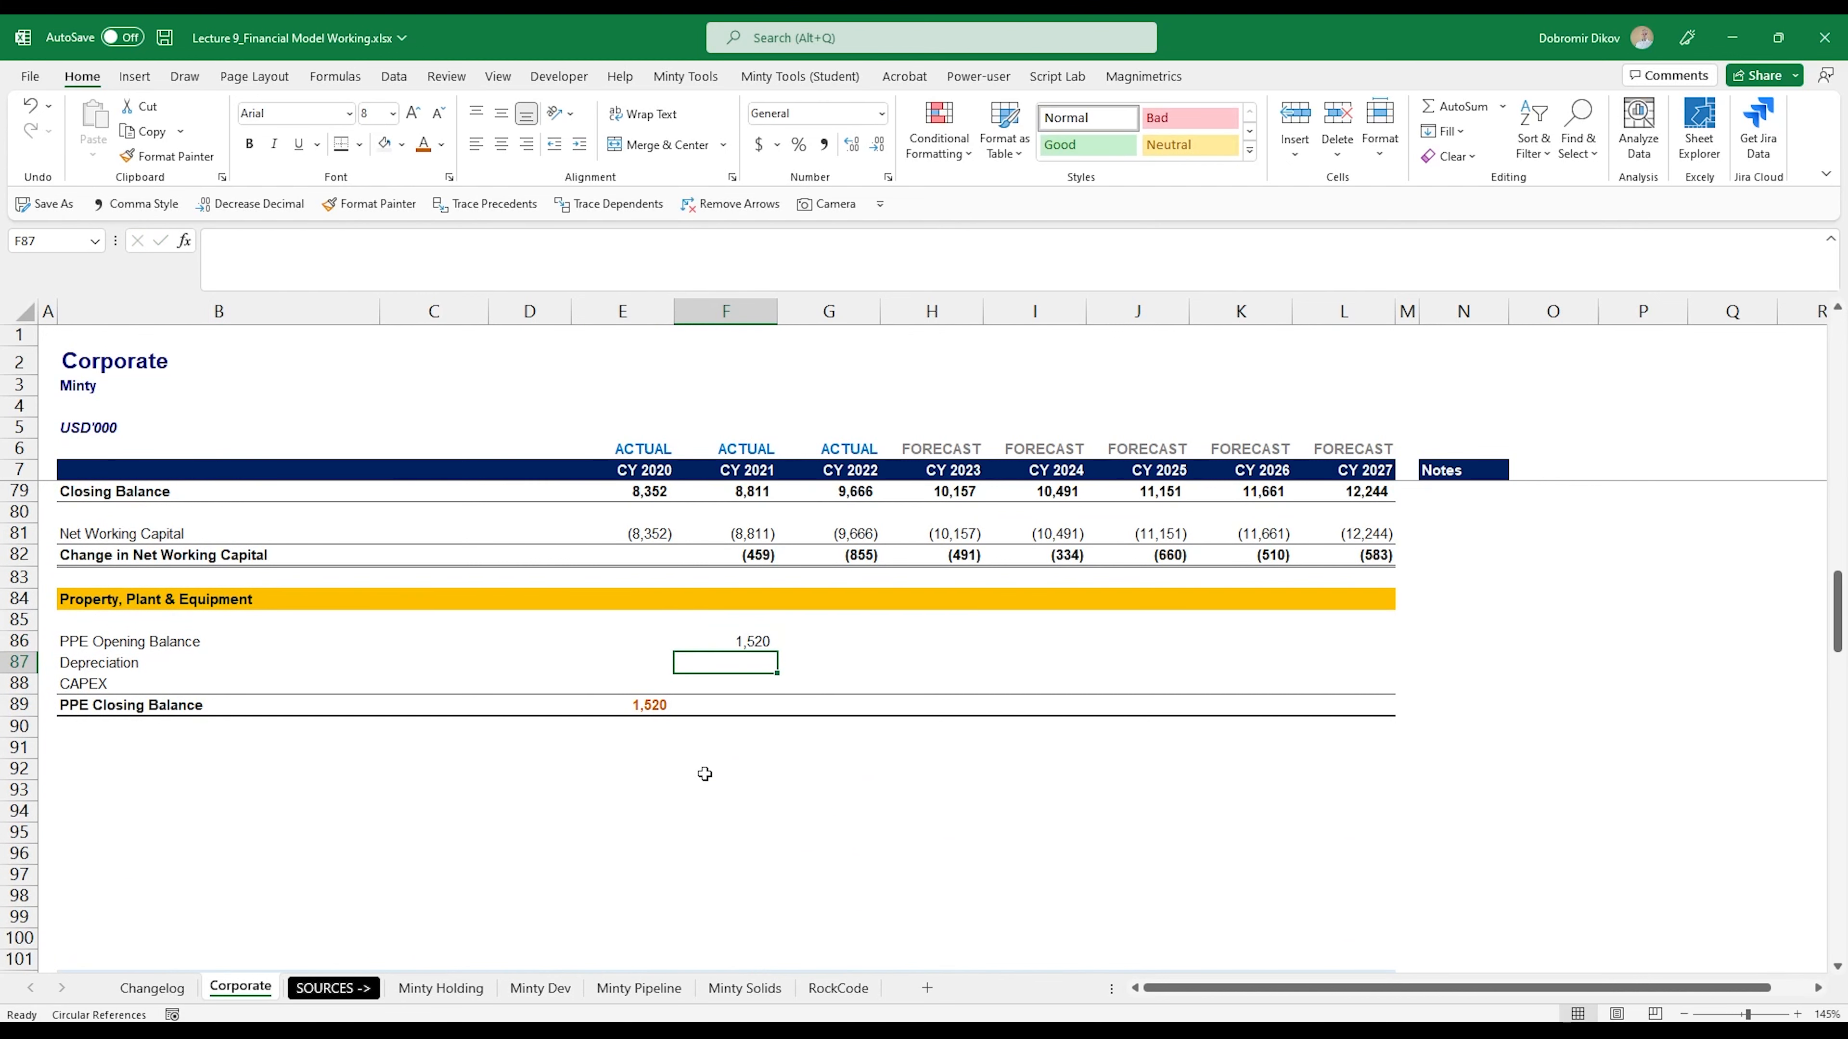
- Fill the PPE Opening Balance formula from F86 across to CY 2027 in L86
{"action": "key", "text": "Up"}
{"action": "key", "text": "shift+Right"}
{"action": "key", "text": "shift+Right"}
{"action": "key", "text": "shift+Right"}
{"action": "key", "text": "shift+Right"}
{"action": "key", "text": "shift+Right"}
{"action": "key", "text": "shift+Right"}
{"action": "key", "text": "ctrl+r"}
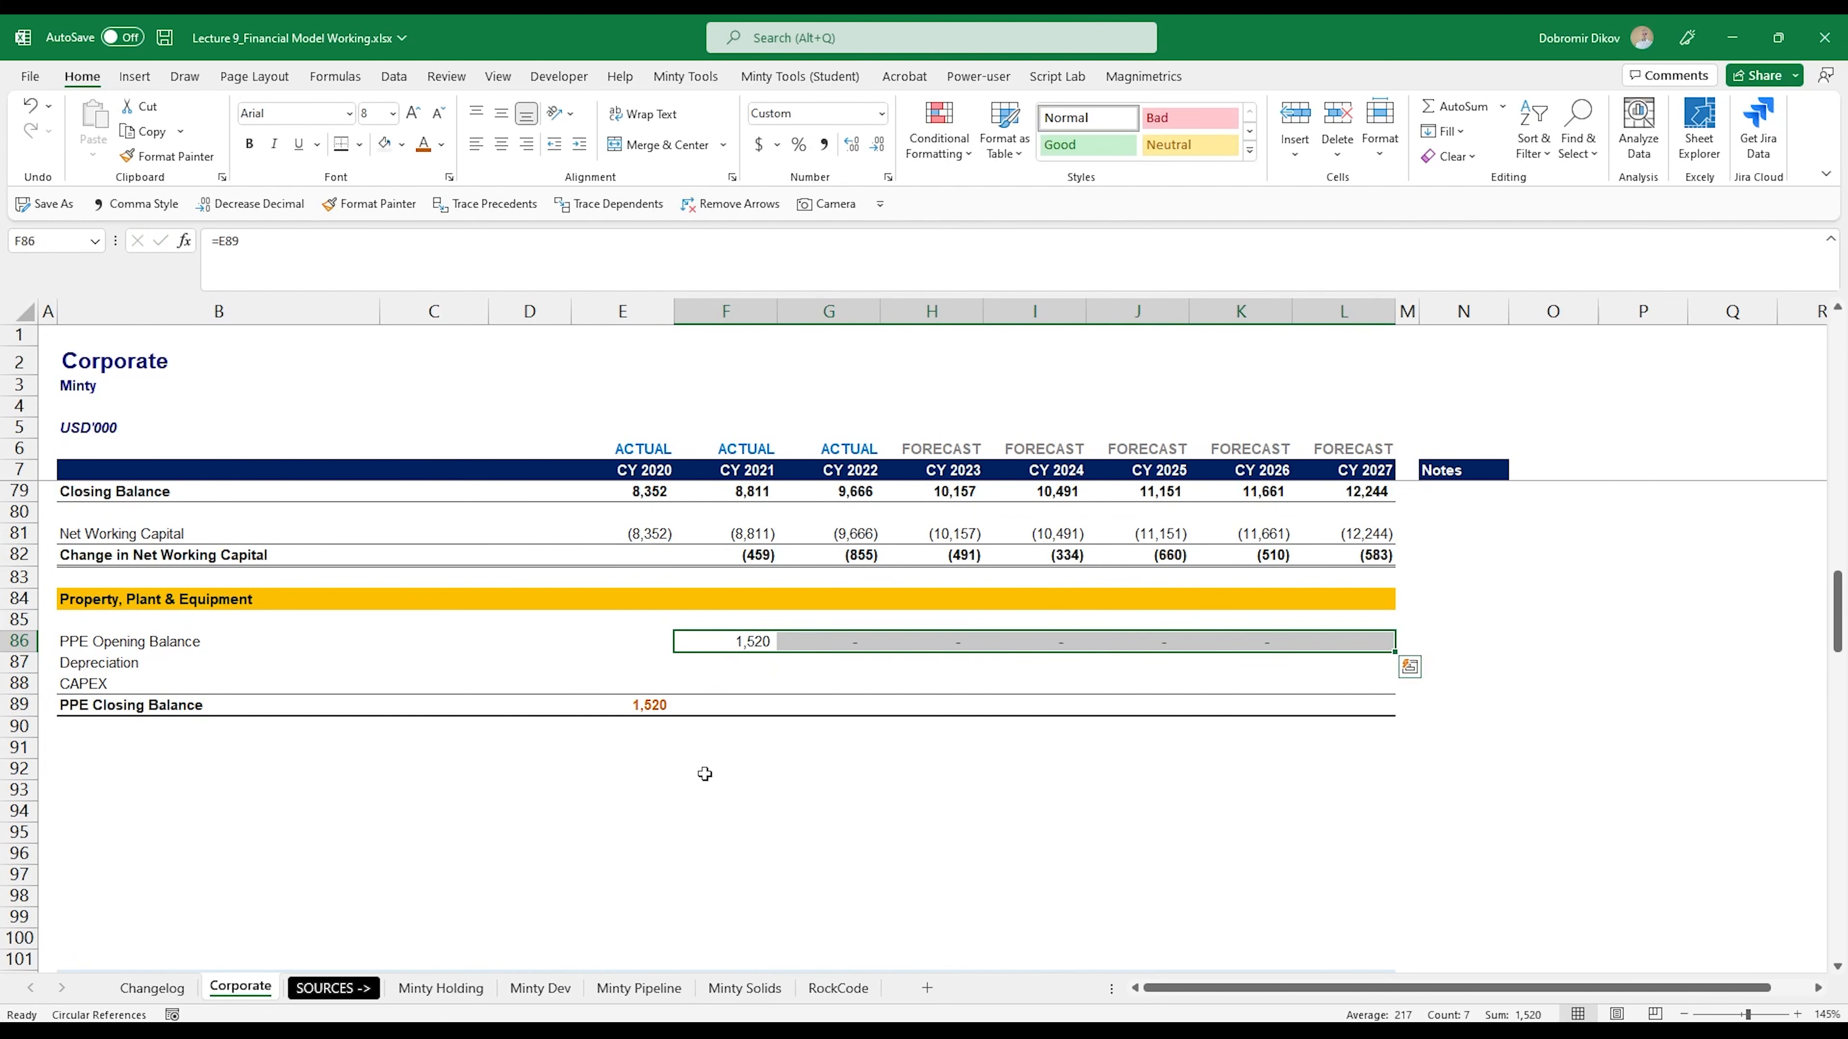
- Calculate the CY 2021 PPE Closing Balance in F89 with =SUM(F86:F88)
{"action": "key", "text": "Down"}
{"action": "key", "text": "Down"}
{"action": "key", "text": "Down"}
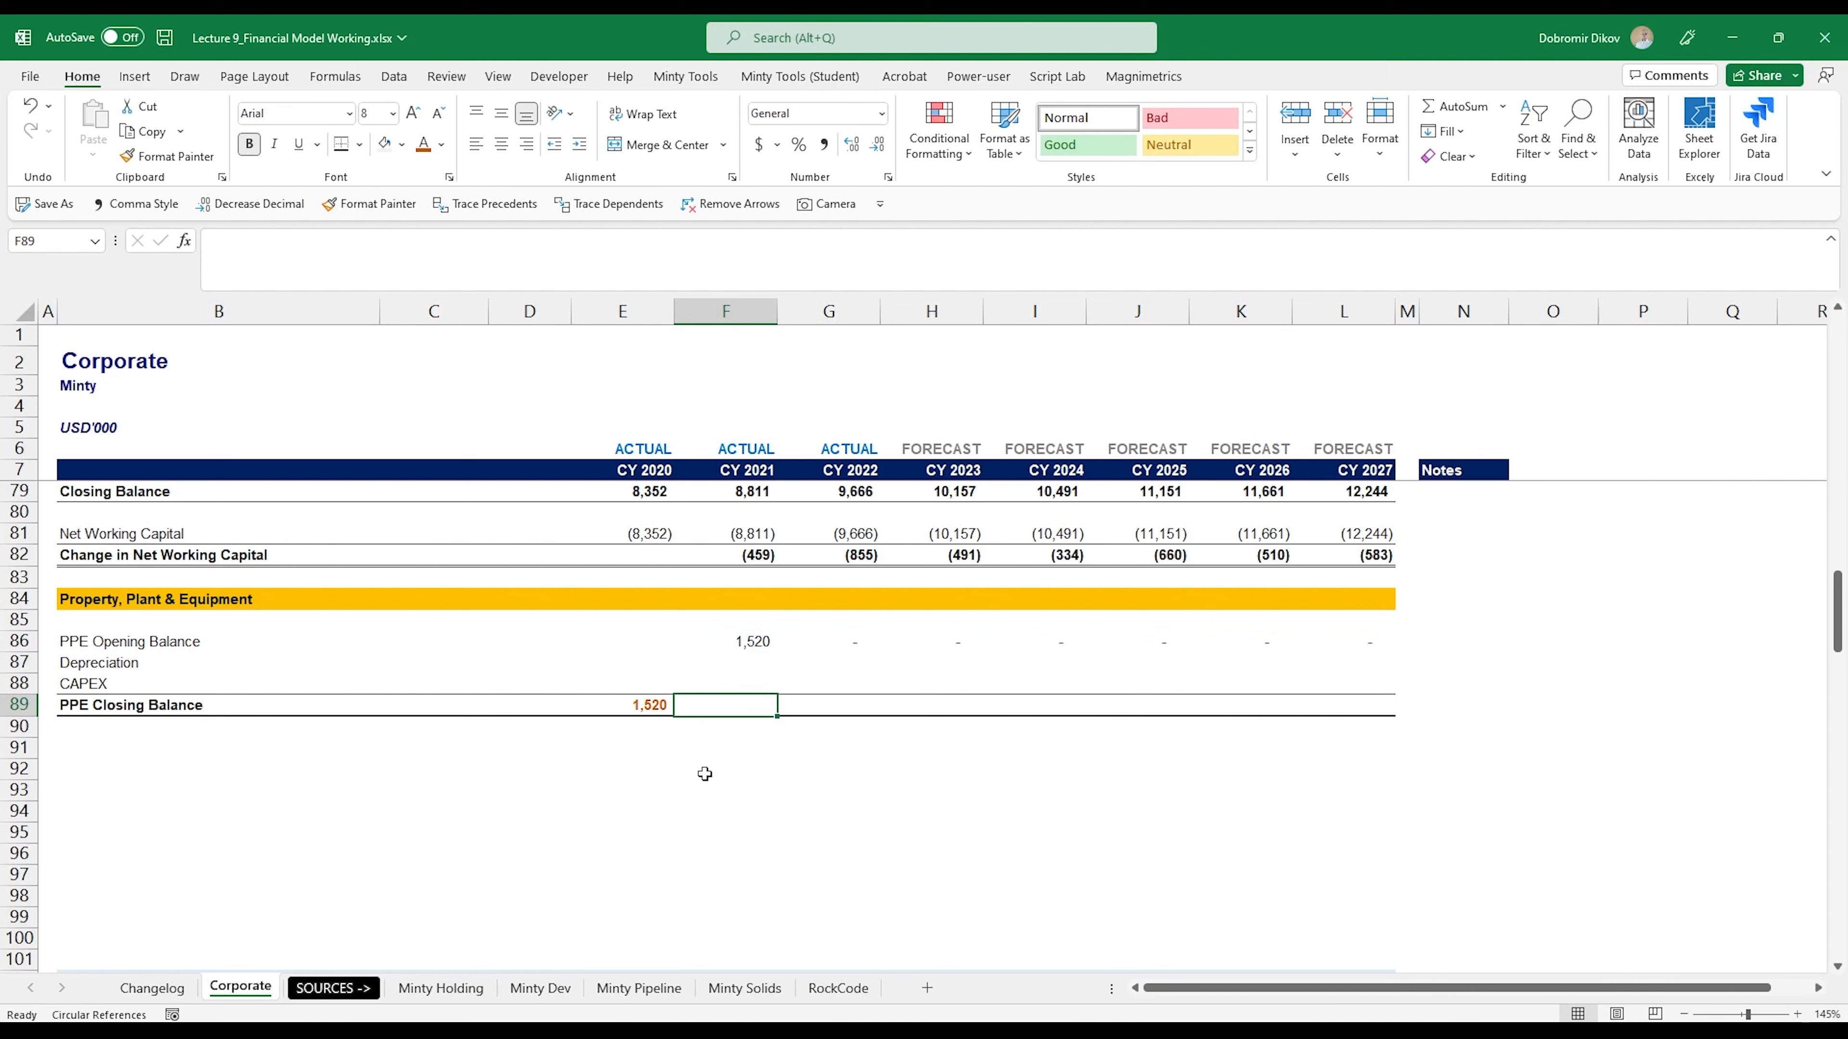
{"action": "type", "text": "=SUM("}
{"action": "key", "text": "Left"}
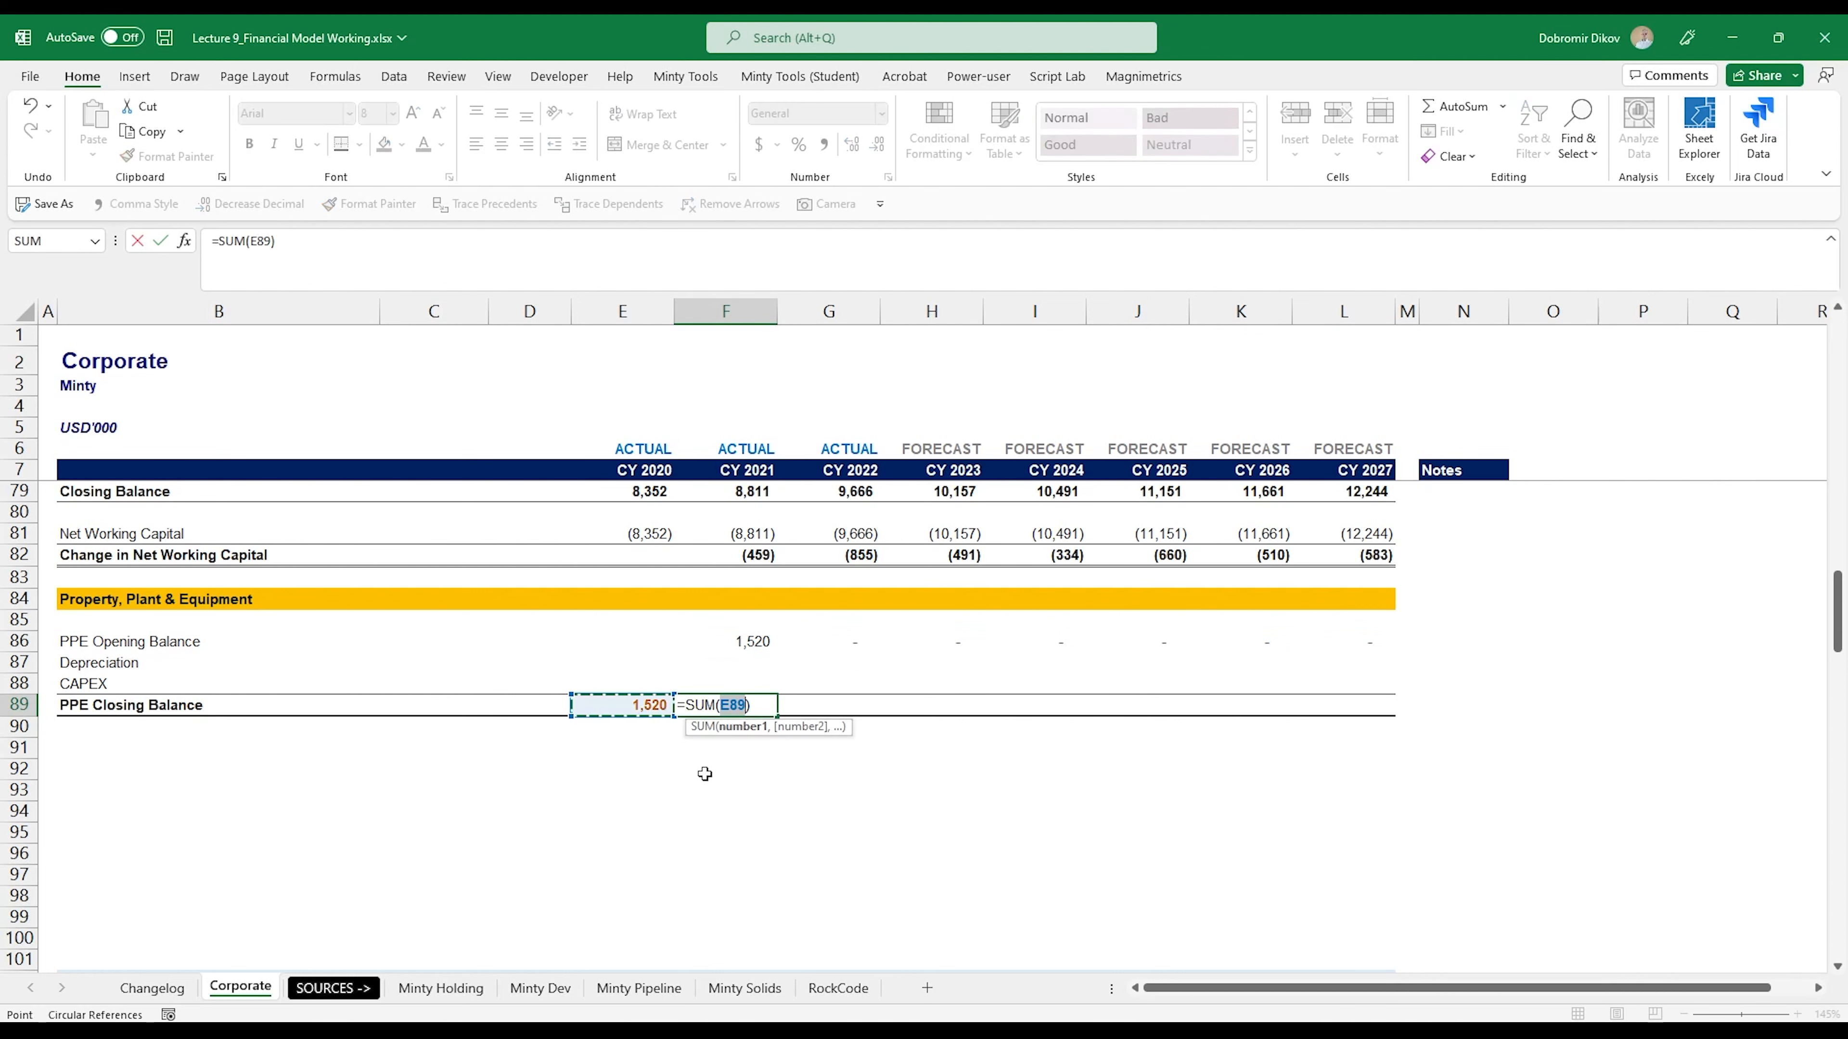
{"action": "key", "text": "Up"}
{"action": "key", "text": "Right"}
{"action": "key", "text": "shift+Up"}
{"action": "key", "text": "shift+Up"}
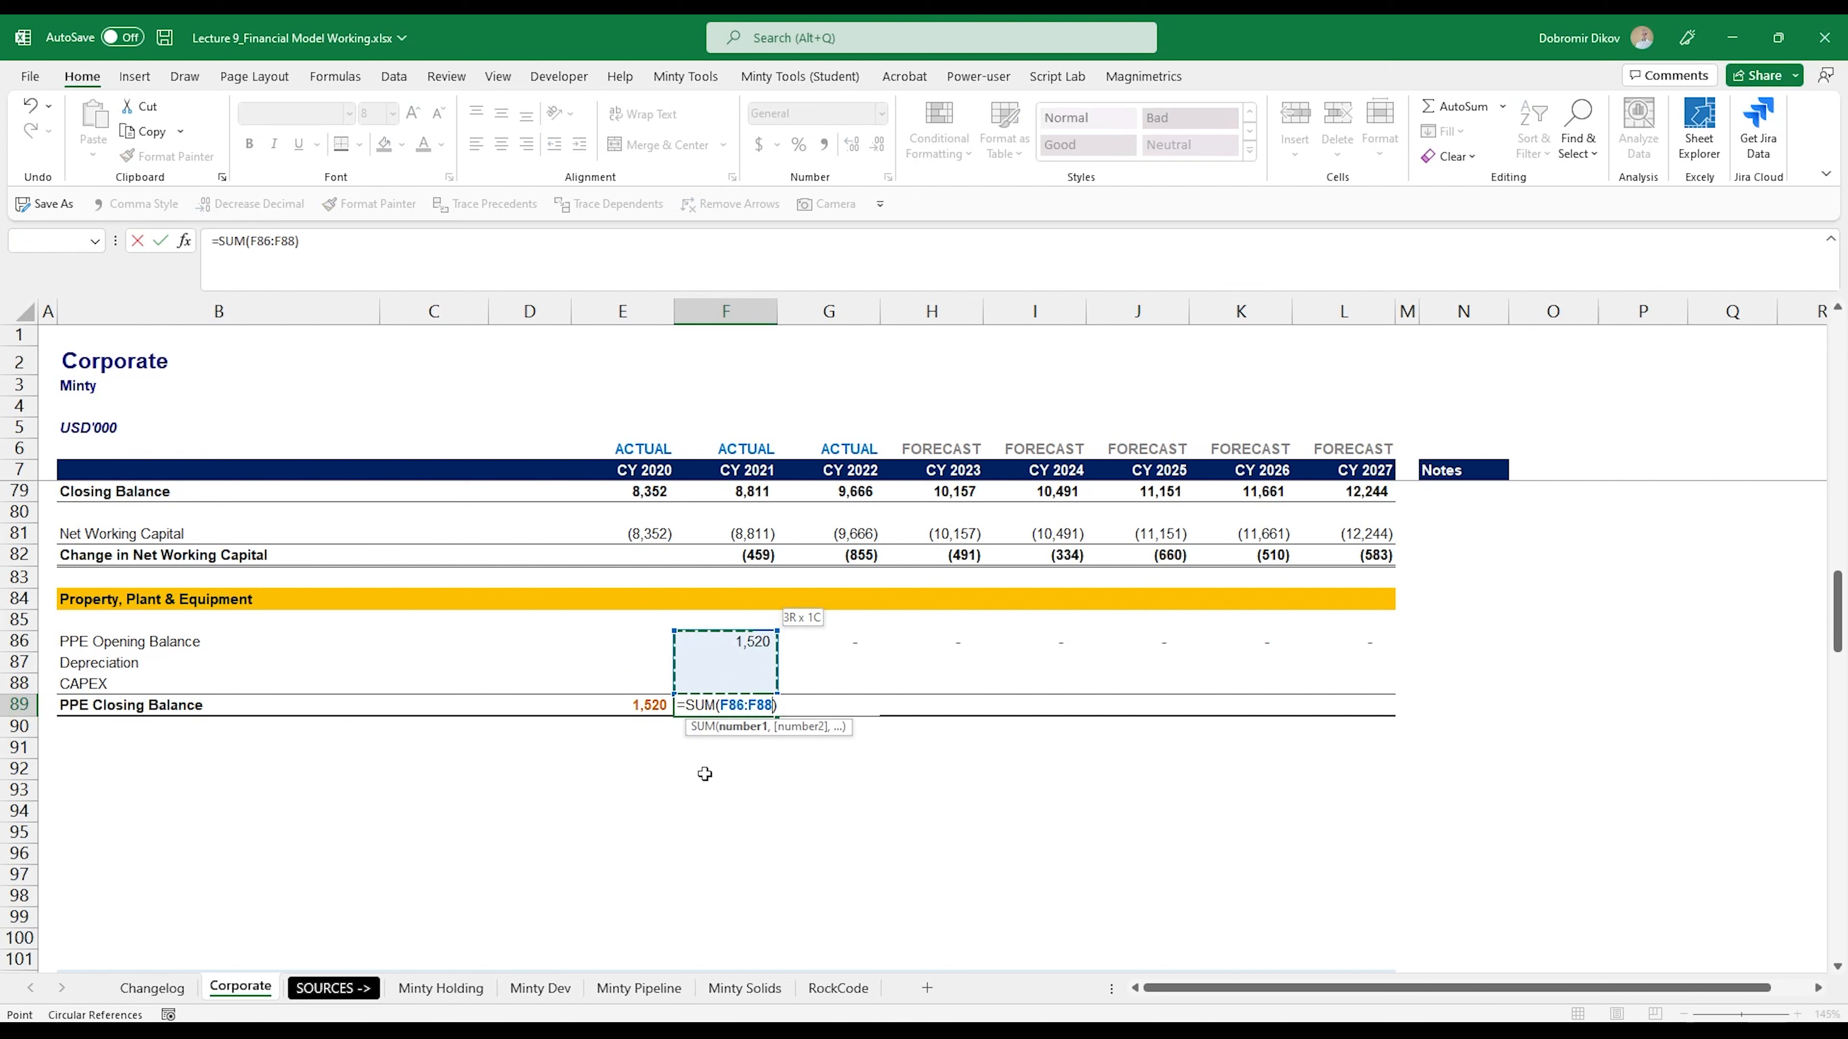
{"action": "key", "text": "Return"}
- Fill the PPE Closing Balance formula from F89 across to CY 2027 in L89
{"action": "key", "text": "Up"}
{"action": "key", "text": "shift+Right"}
{"action": "key", "text": "shift+Right"}
{"action": "key", "text": "shift+Right"}
{"action": "key", "text": "shift+Right"}
{"action": "key", "text": "shift+Right"}
{"action": "key", "text": "shift+Right"}
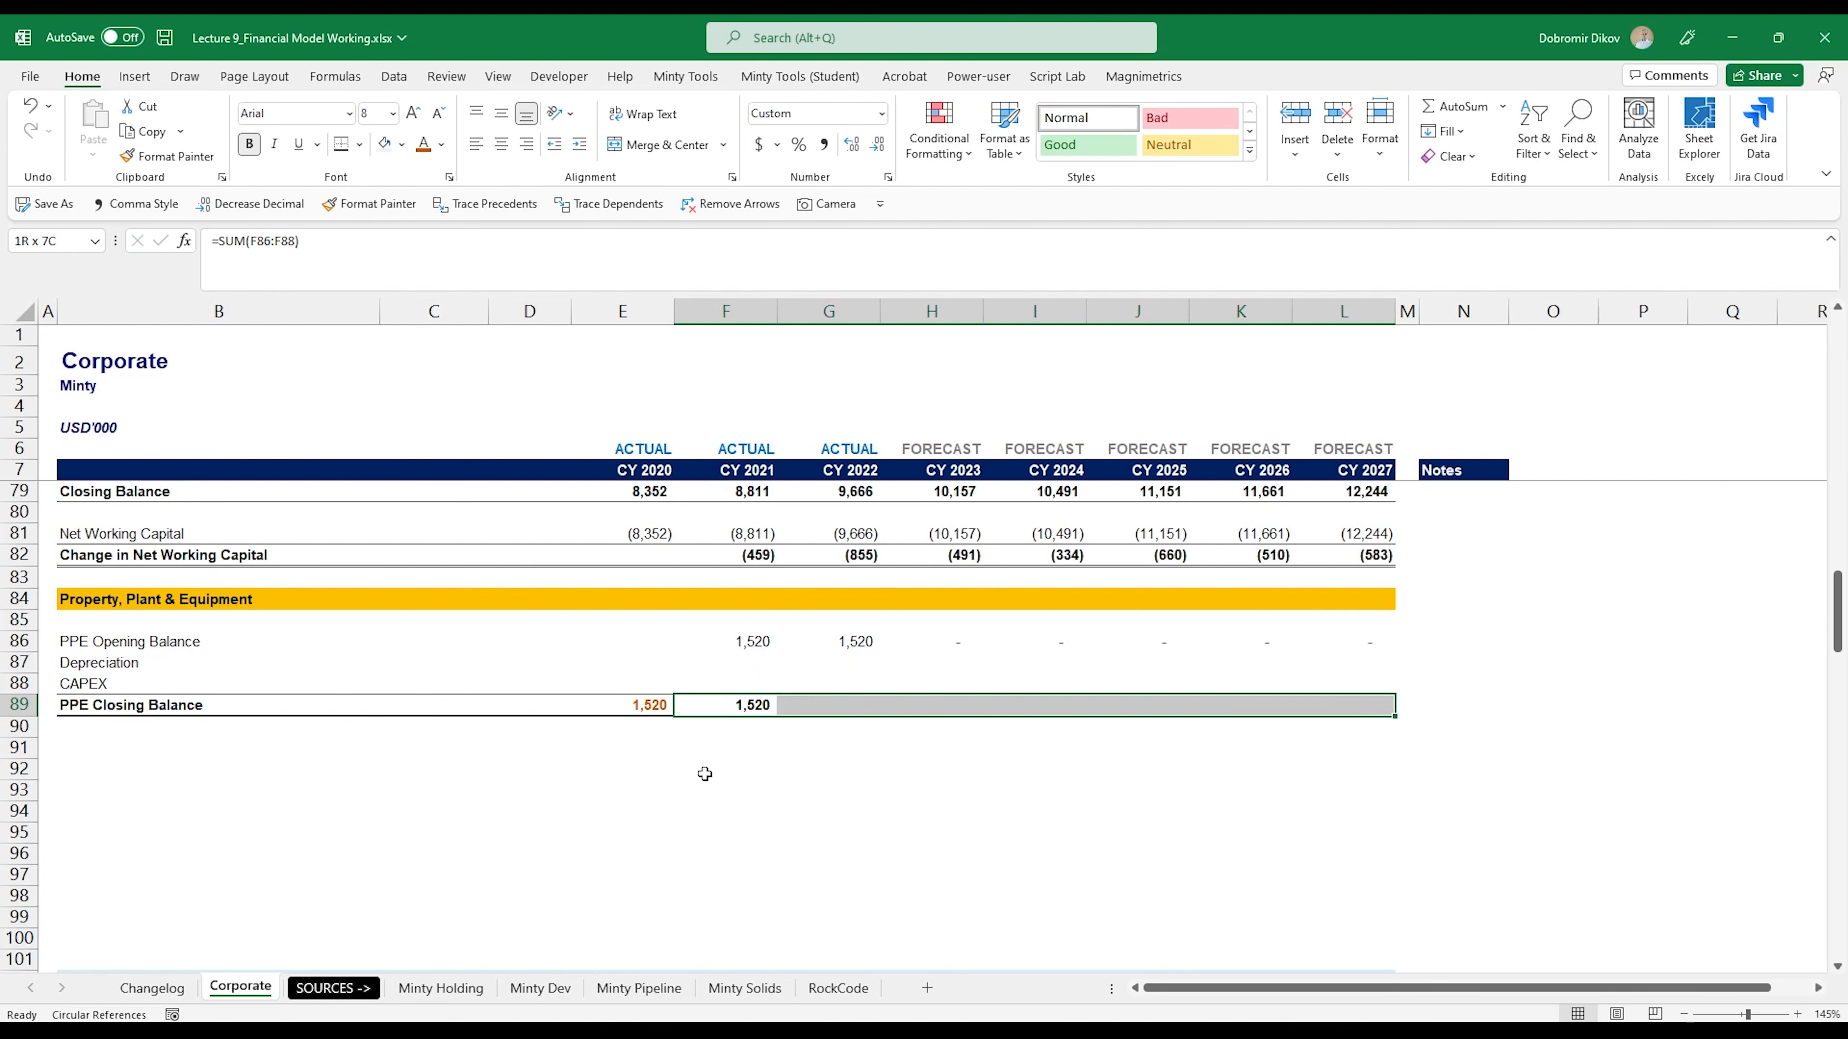
{"action": "key", "text": "ctrl+r"}
- Link the CY 2021 Depreciation in F87 to the negative of the income statement's Depreciation & Amortization with =-F123
{"action": "key", "text": "Up"}
{"action": "key", "text": "Up"}
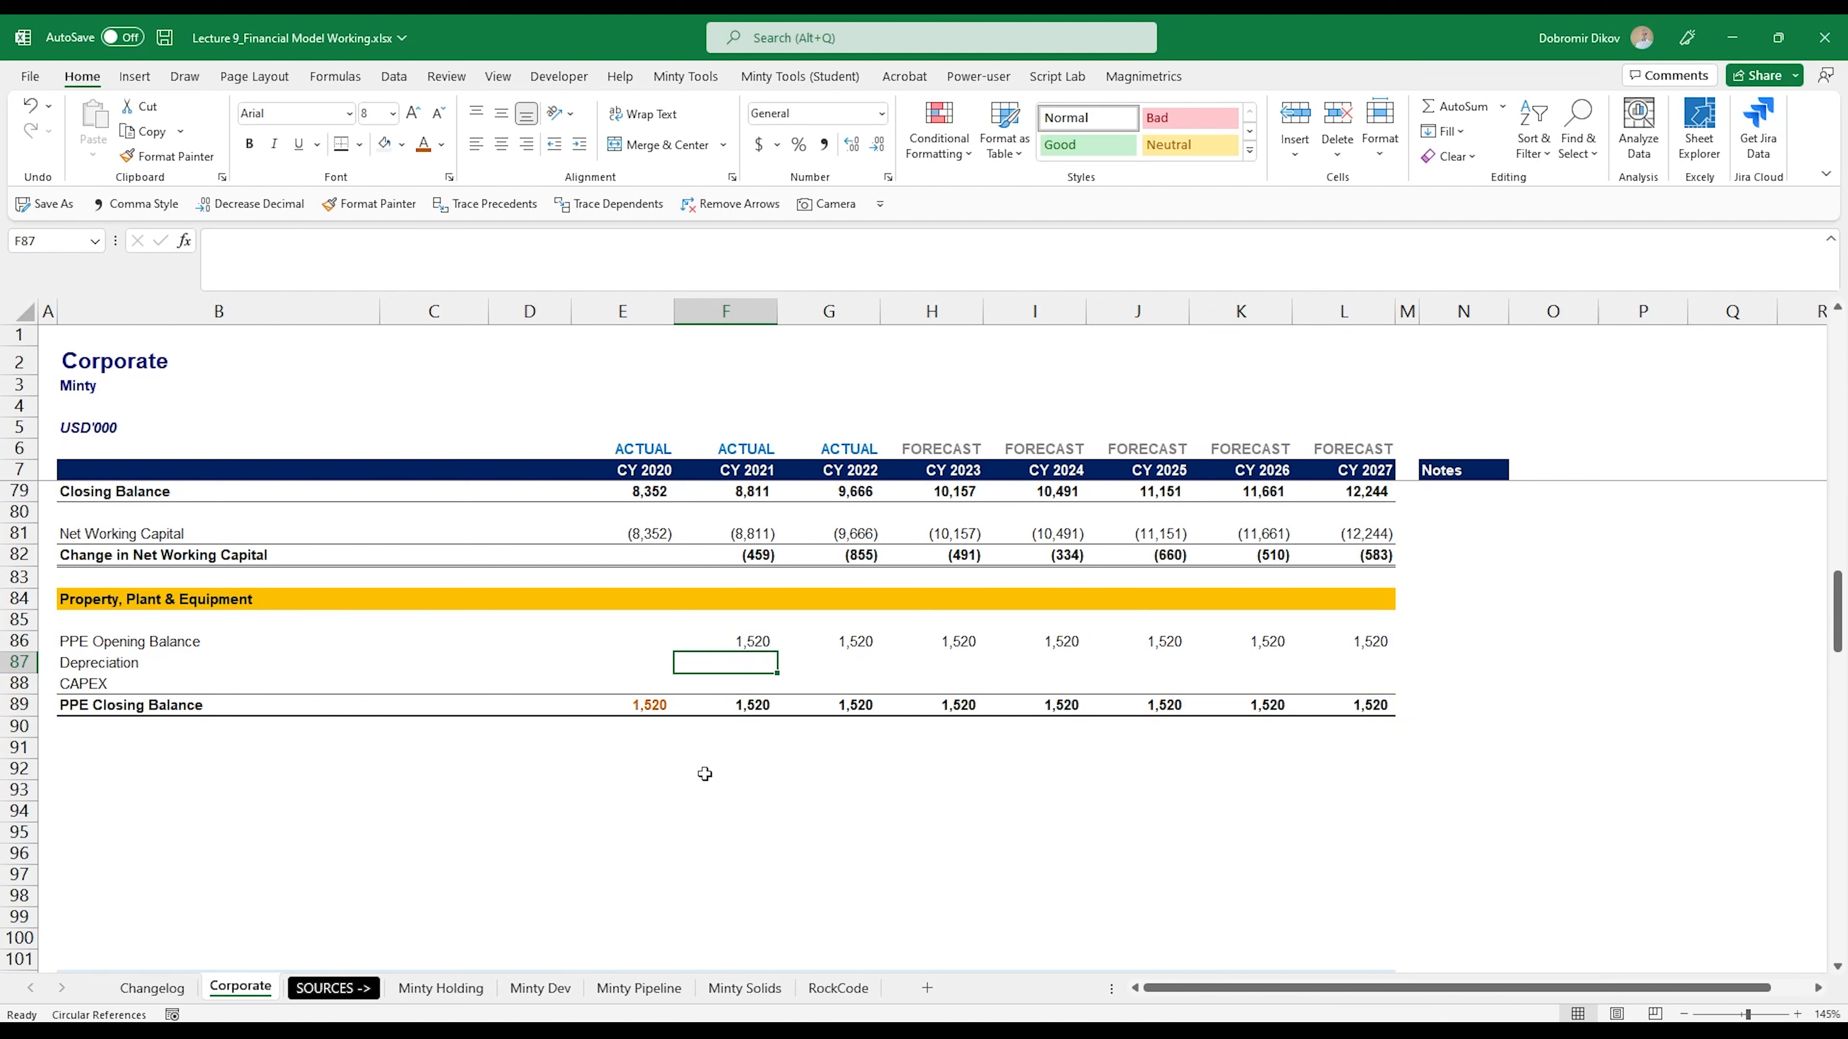
{"action": "type", "text": "-"}
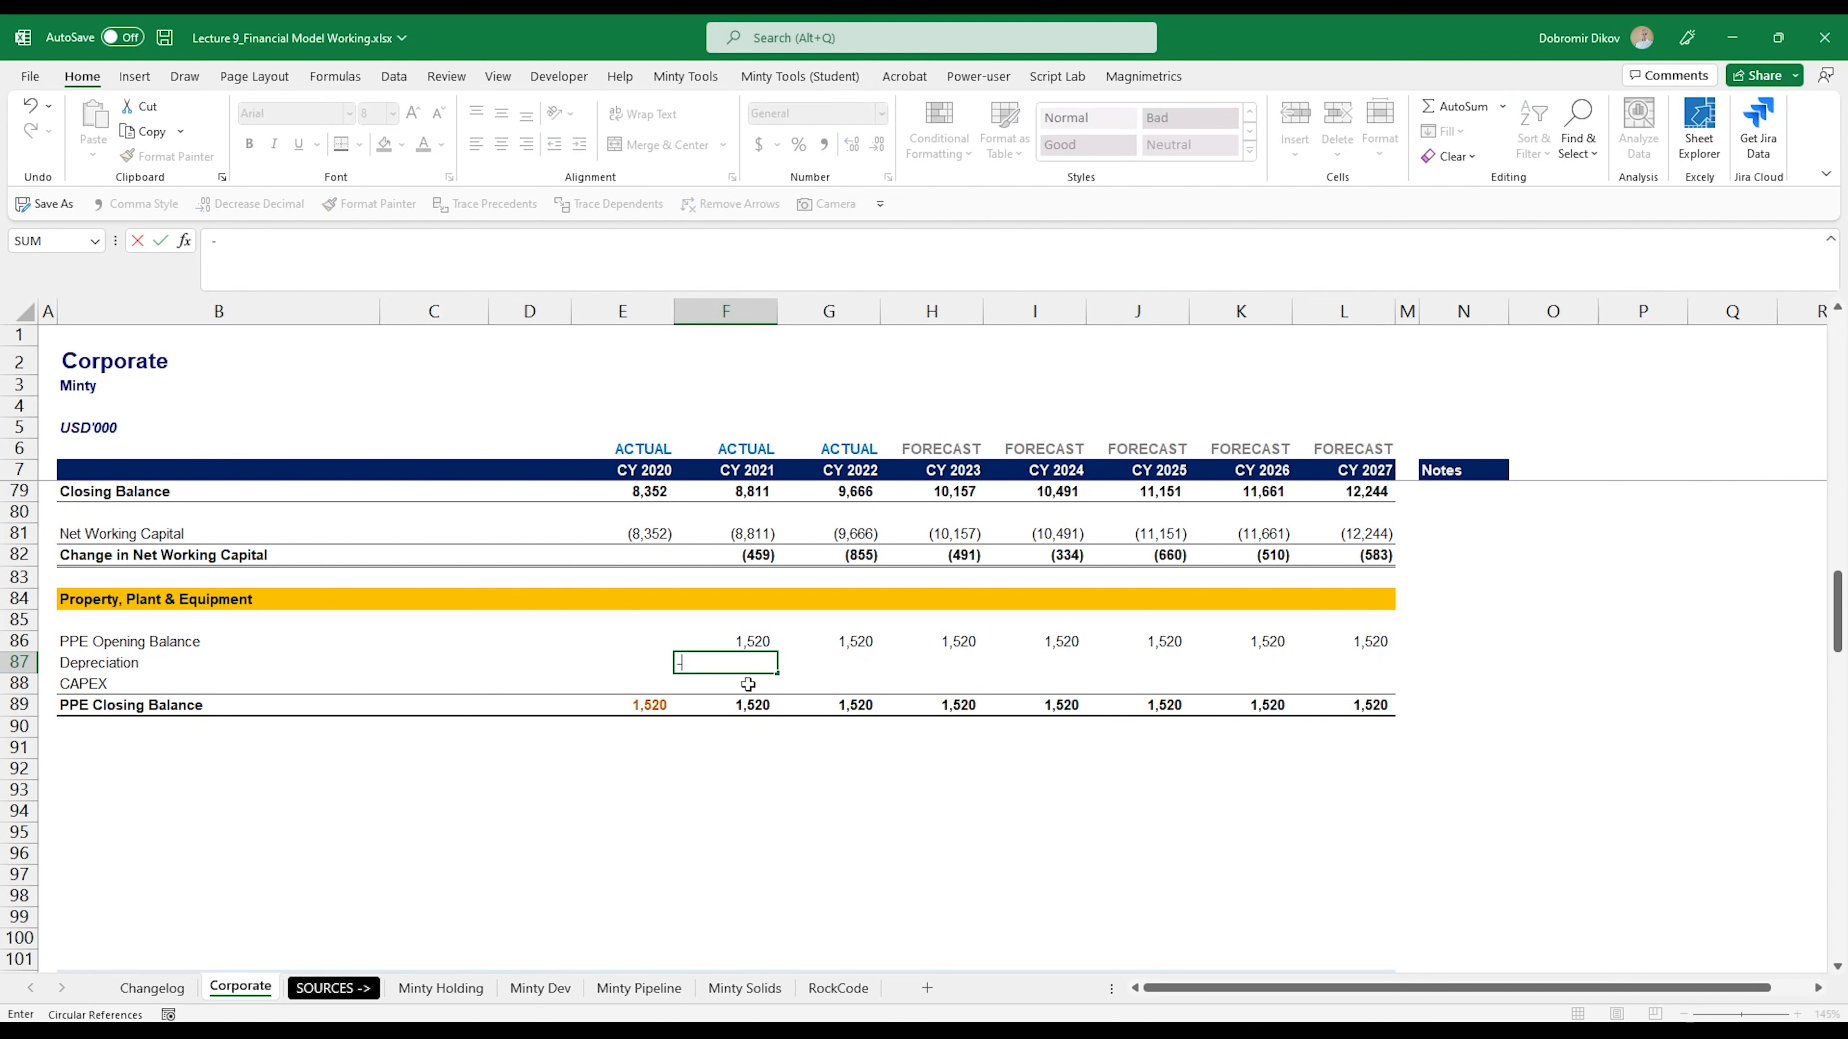
{"action": "scroll", "coordinate": [731, 801], "scroll_direction": "down", "scroll_amount": 5}
{"action": "scroll", "coordinate": [735, 884], "scroll_direction": "down", "scroll_amount": 5}
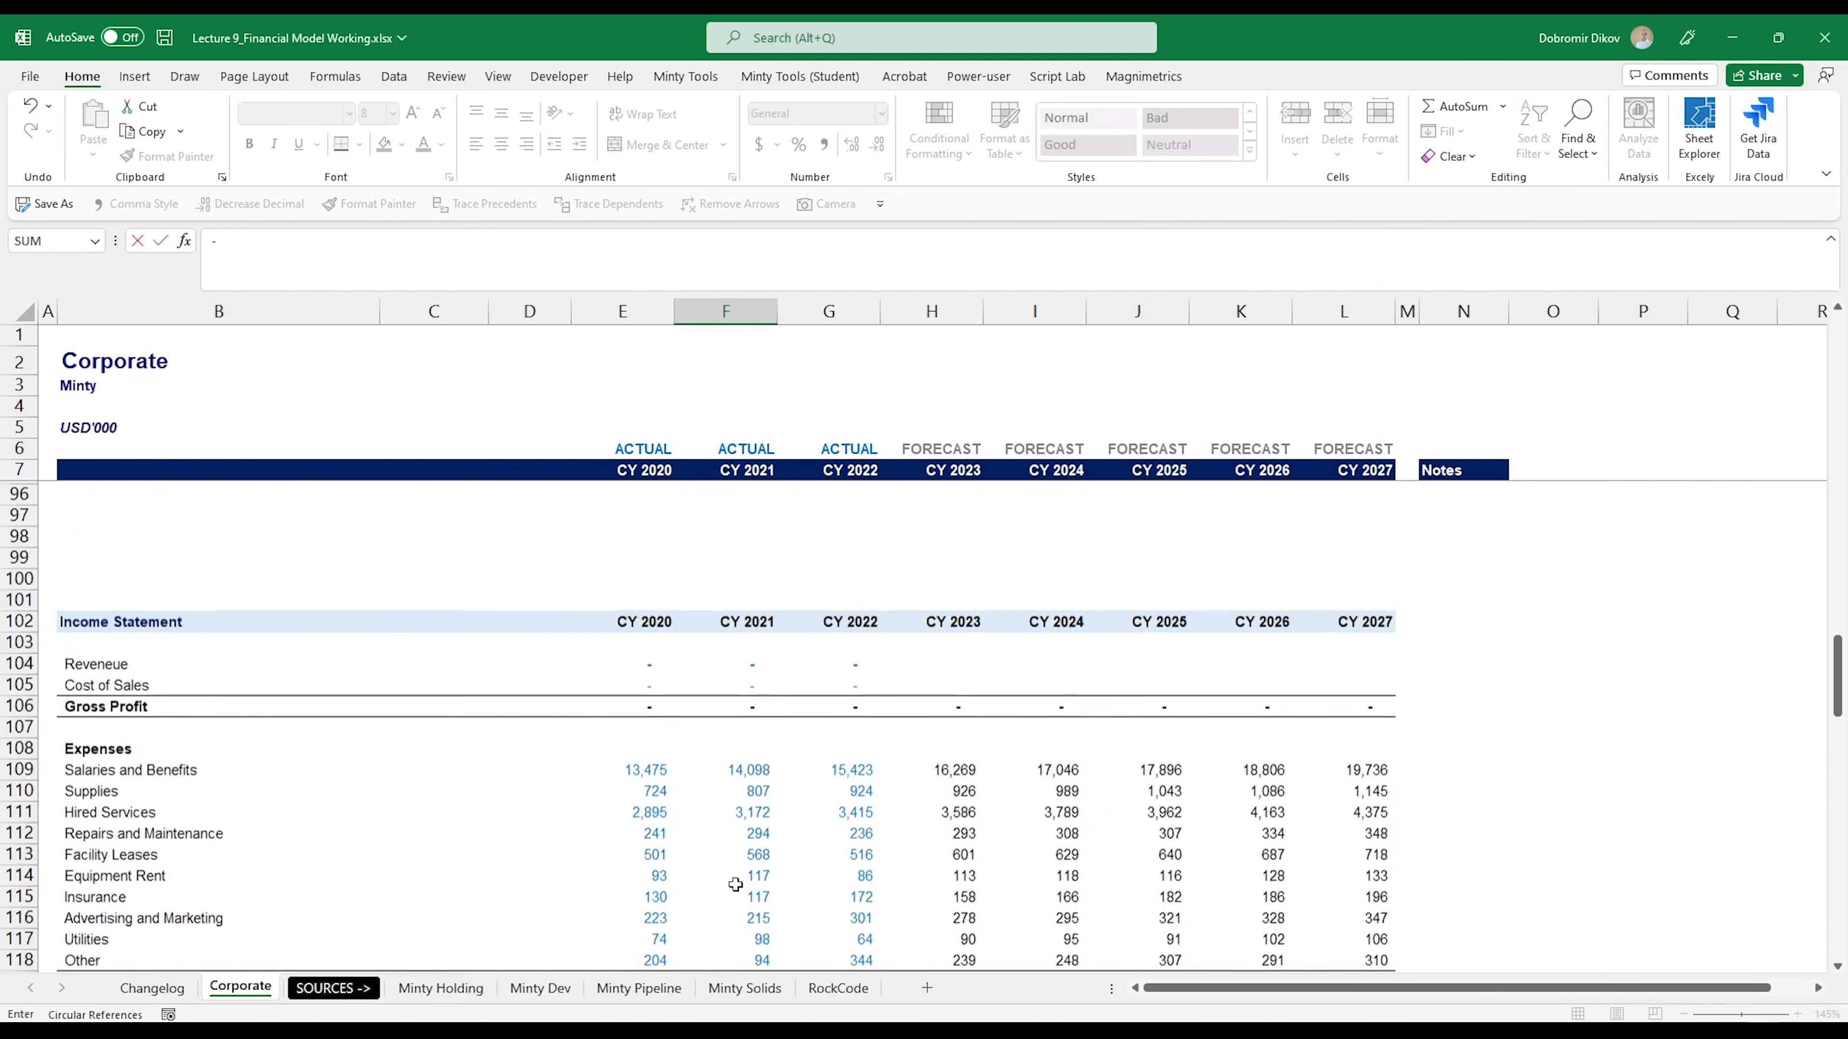
{"action": "scroll", "coordinate": [731, 883], "scroll_direction": "down", "scroll_amount": 1}
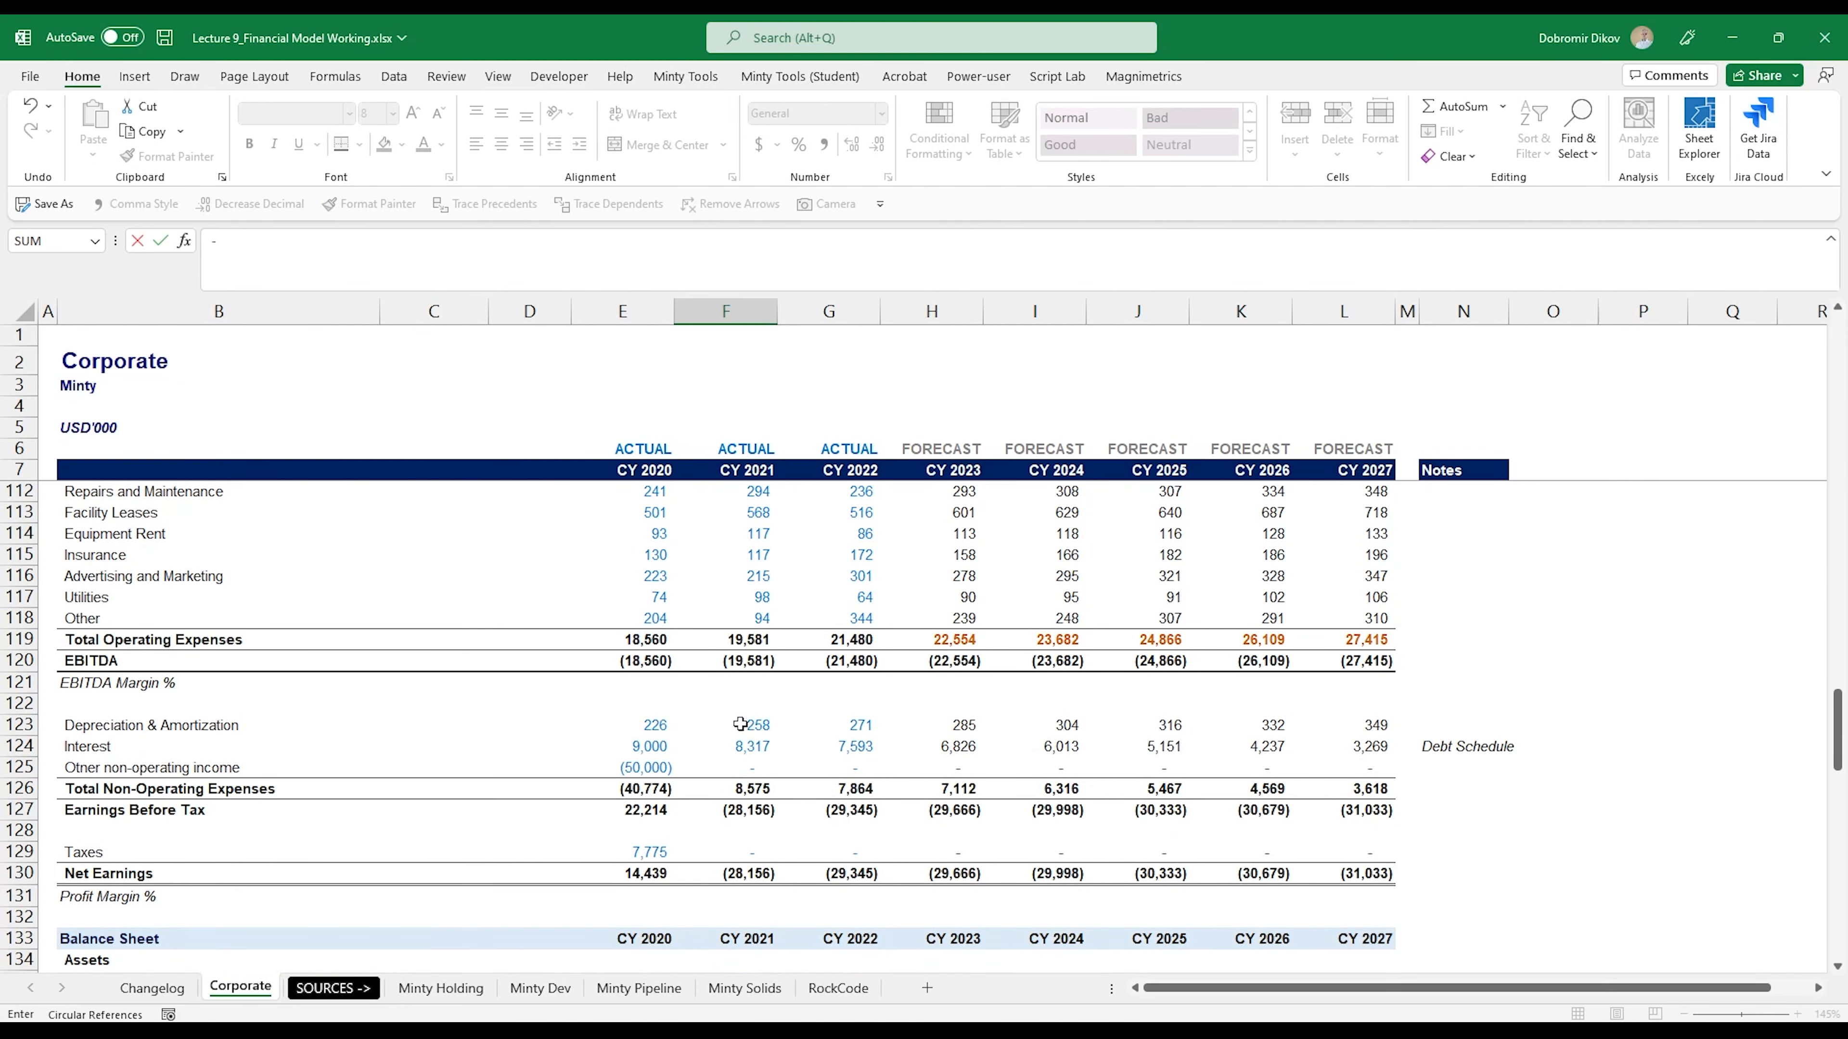
{"action": "left_click", "coordinate": [749, 725]}
{"action": "key", "text": "Return"}
- Fill the Depreciation formula from F87 across to CY 2027 in L87
{"action": "key", "text": "Up"}
{"action": "key", "text": "Up"}
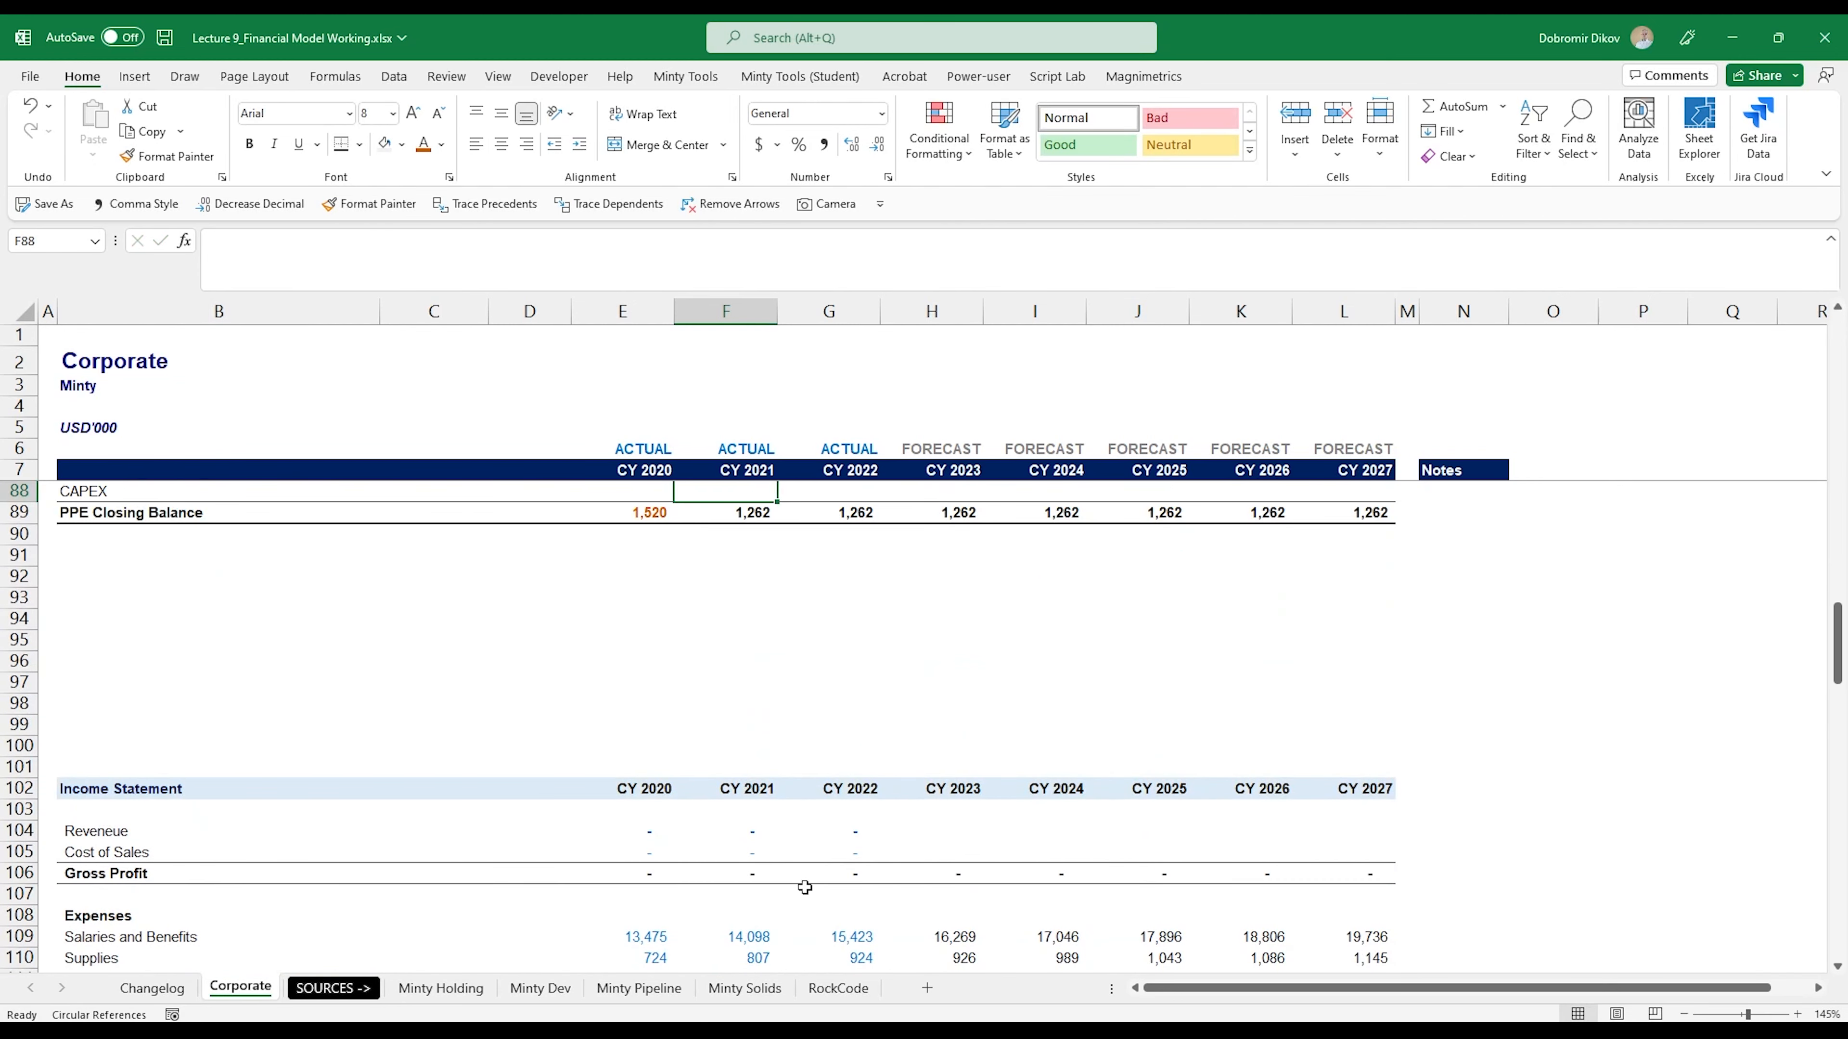
{"action": "key", "text": "Down"}
{"action": "key", "text": "shift+Right"}
{"action": "key", "text": "shift+Right"}
{"action": "key", "text": "shift+Right"}
{"action": "key", "text": "shift+Right"}
{"action": "key", "text": "shift+Right"}
{"action": "key", "text": "shift+Right"}
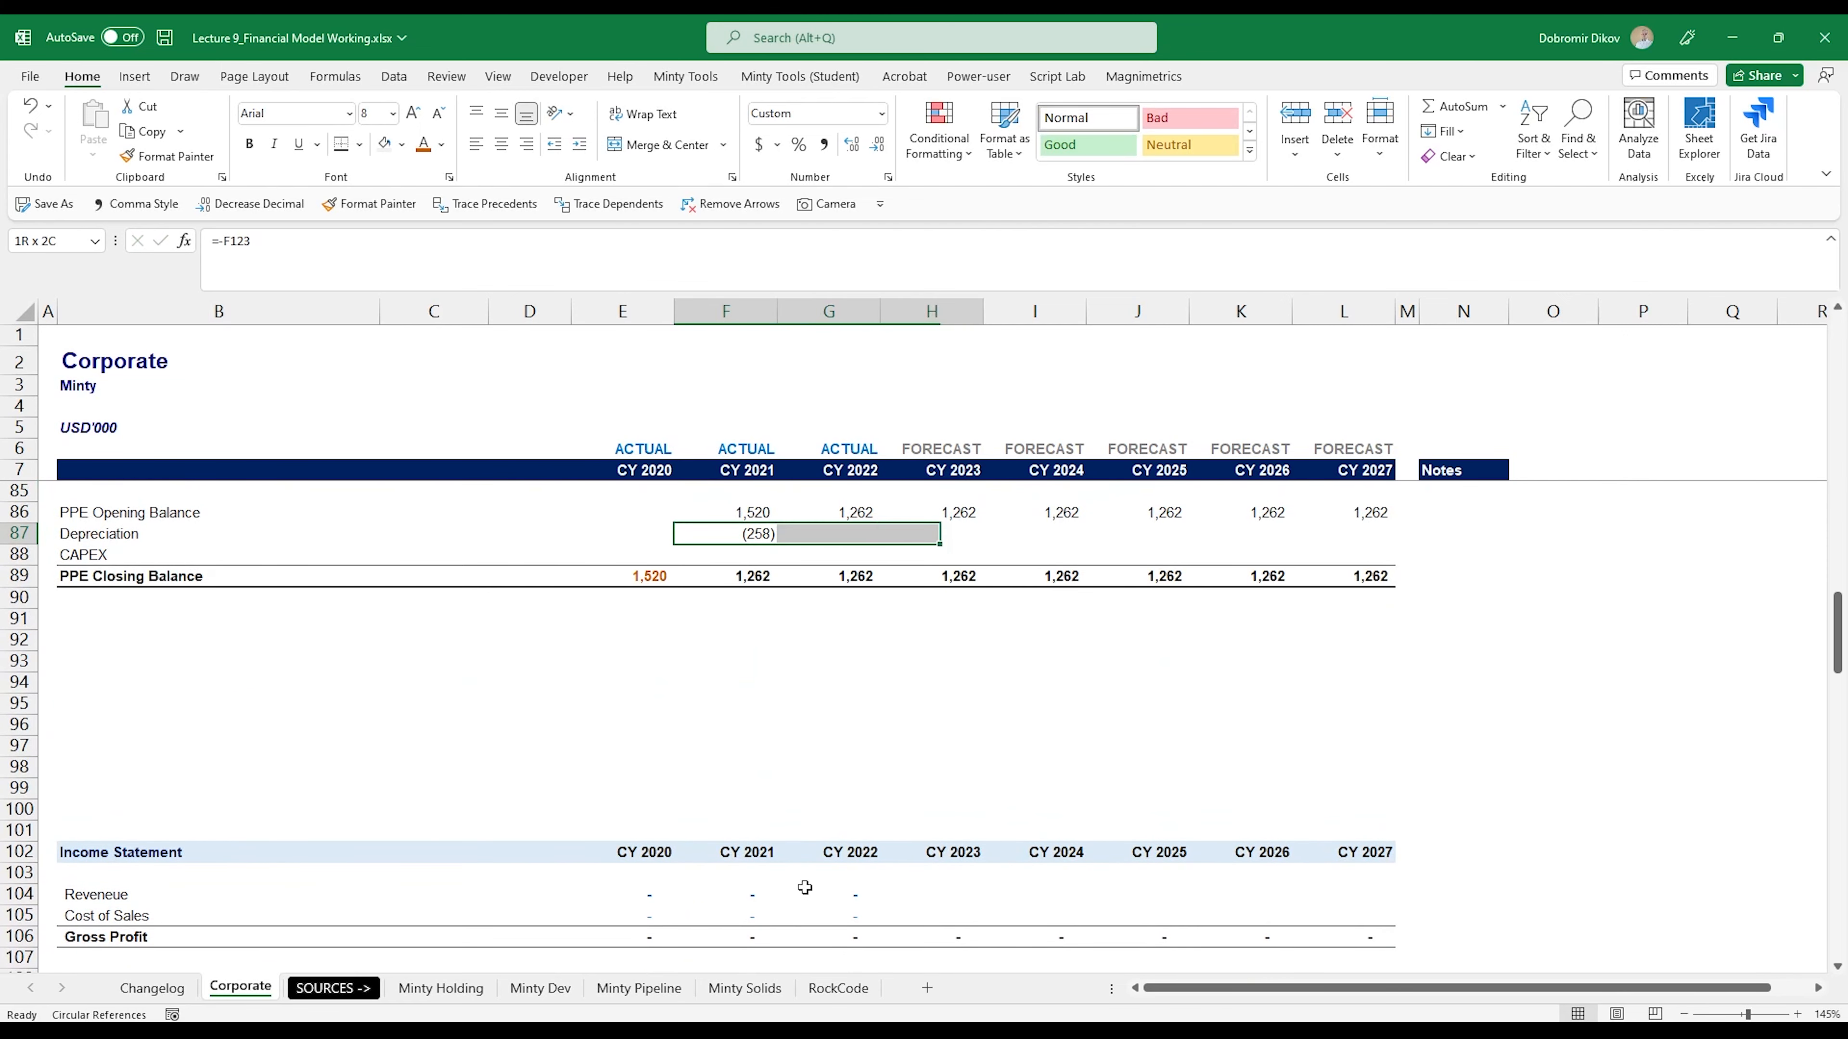
{"action": "key", "text": "ctrl+r"}
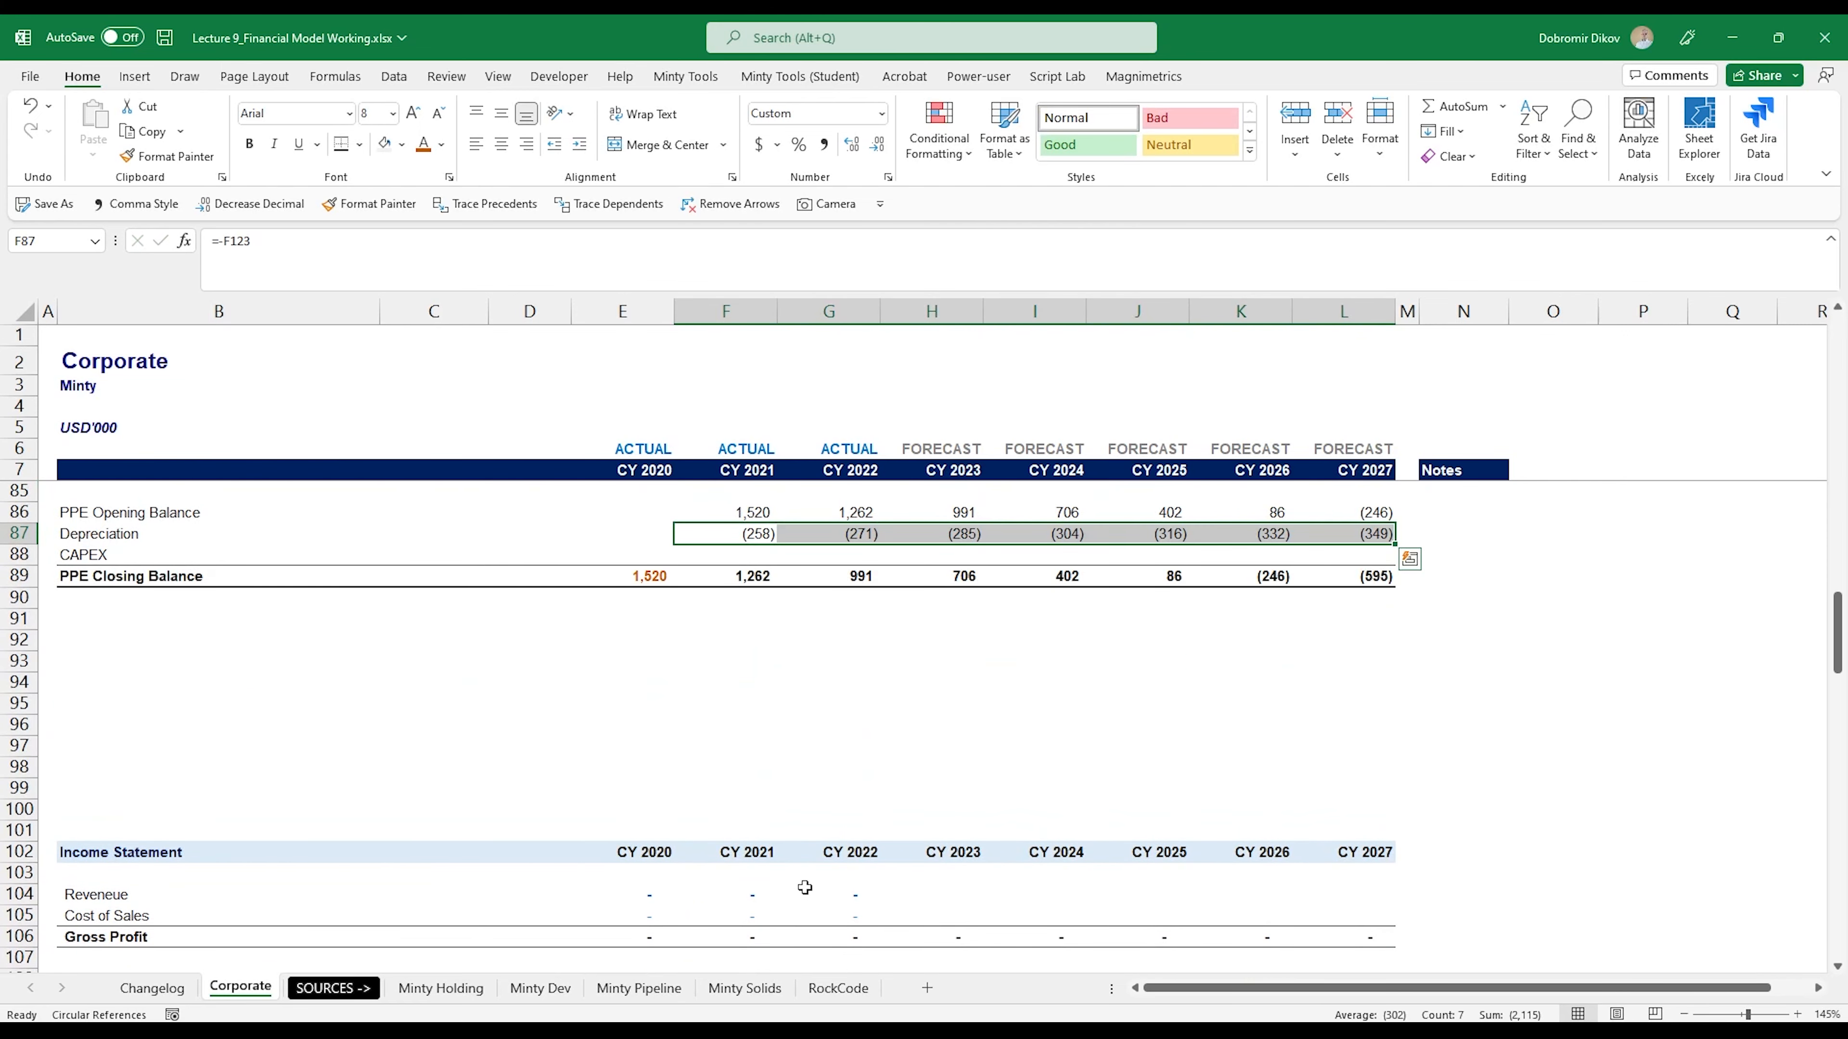
- Link the CY 2021 CAPEX in F88 to the negative of the cash flow's Investments in Property & Equipment with =-F168
{"action": "key", "text": "Down"}
{"action": "scroll", "coordinate": [779, 692], "scroll_direction": "up", "scroll_amount": 1}
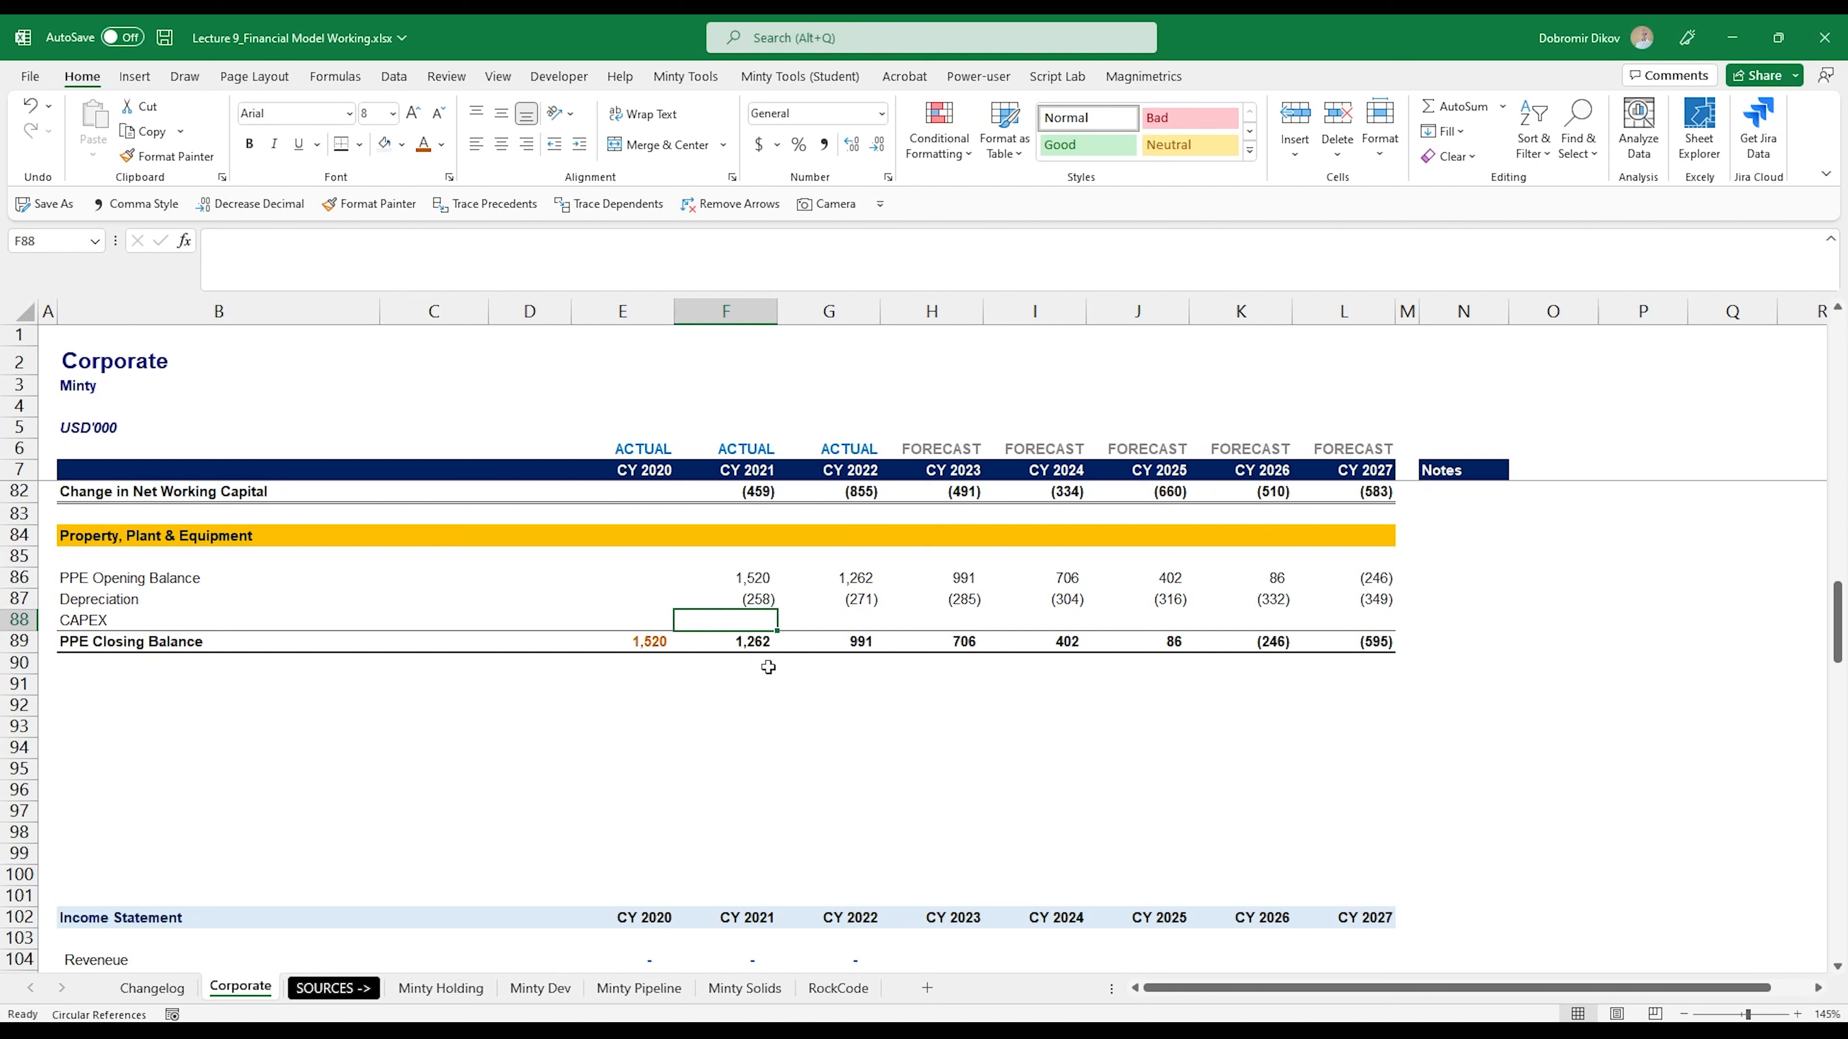
{"action": "type", "text": "="}
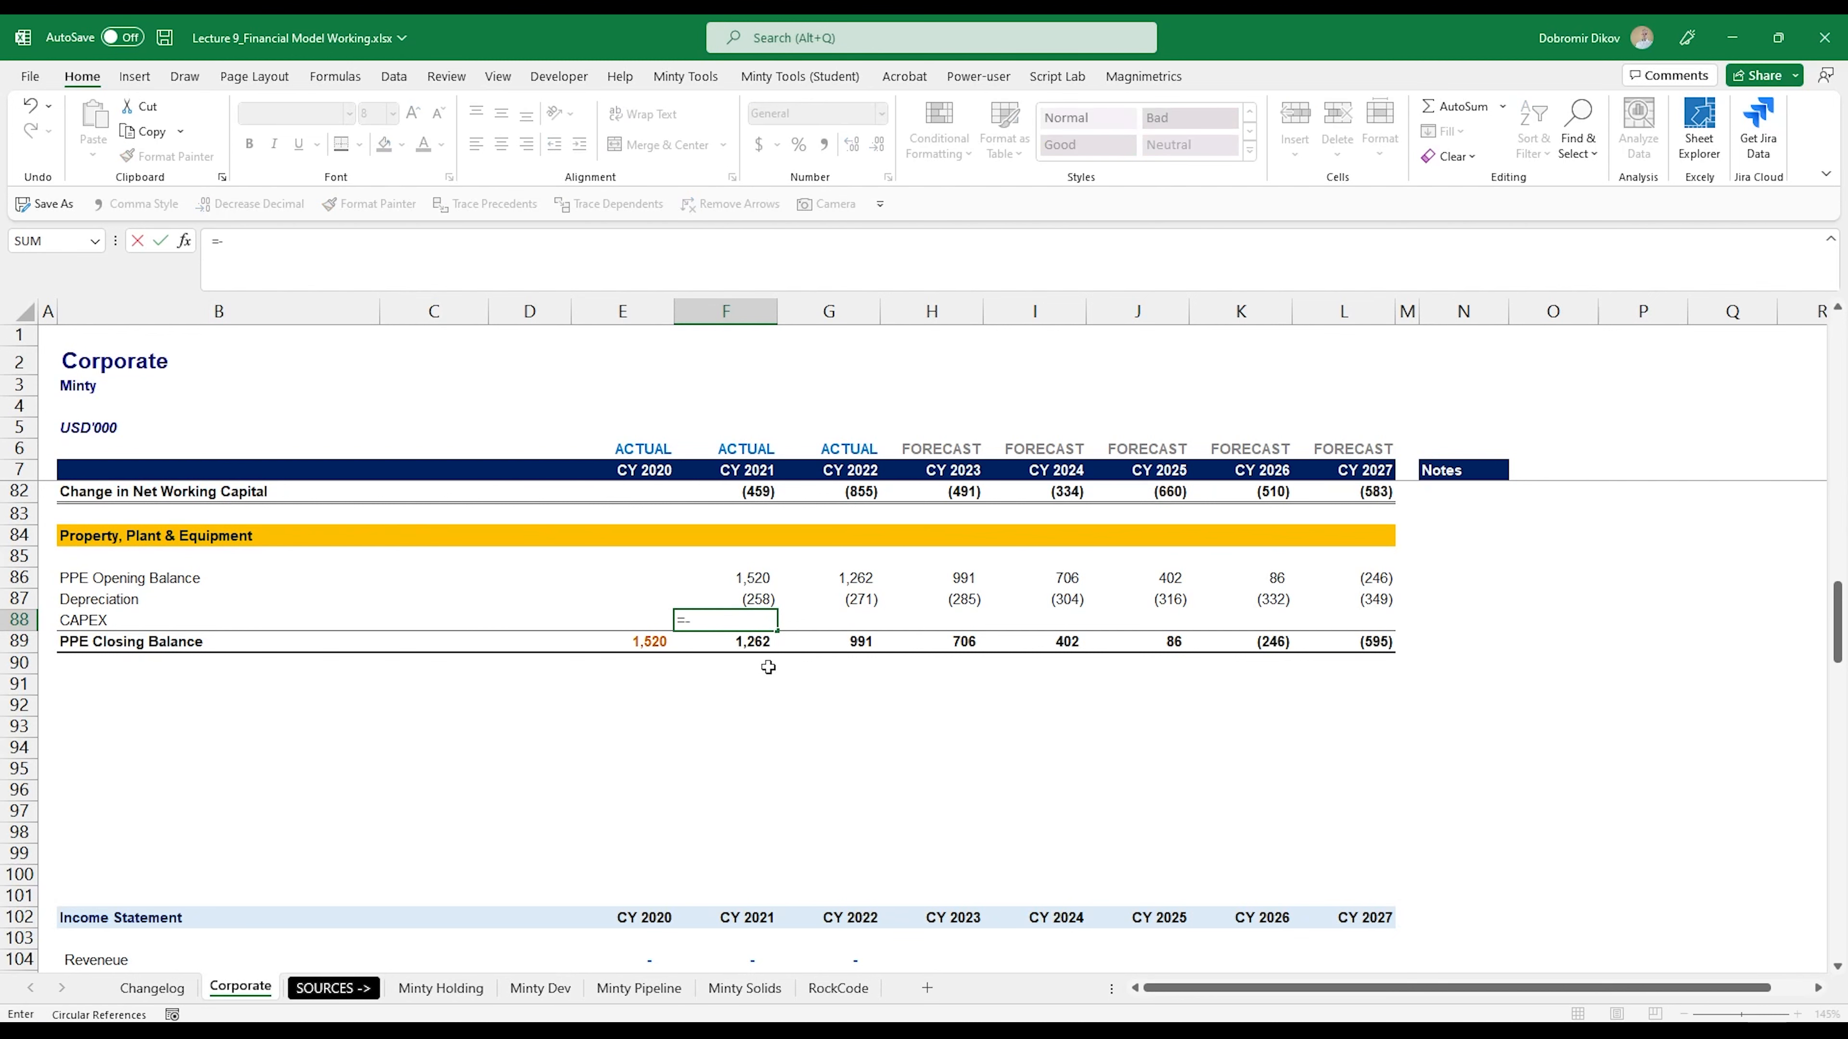
{"action": "type", "text": "-"}
{"action": "scroll", "coordinate": [763, 723], "scroll_direction": "down", "scroll_amount": 15}
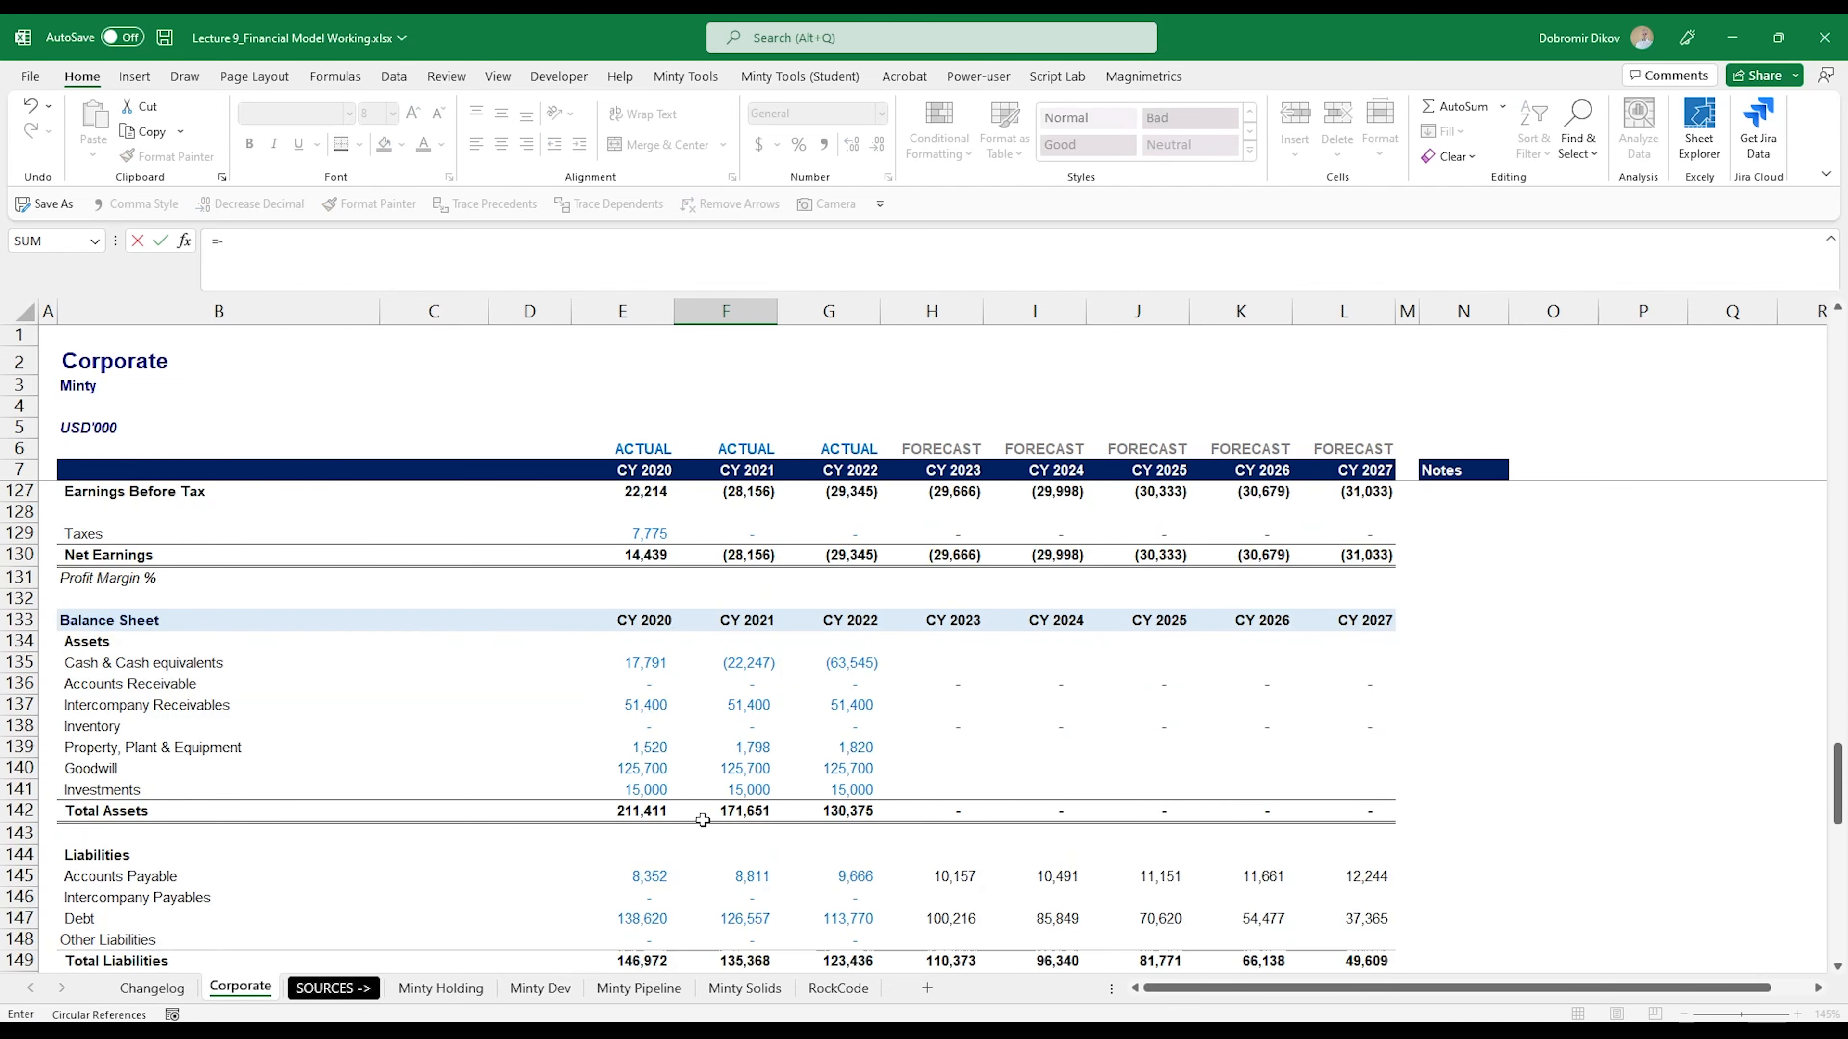
{"action": "scroll", "coordinate": [702, 821], "scroll_direction": "down", "scroll_amount": 9}
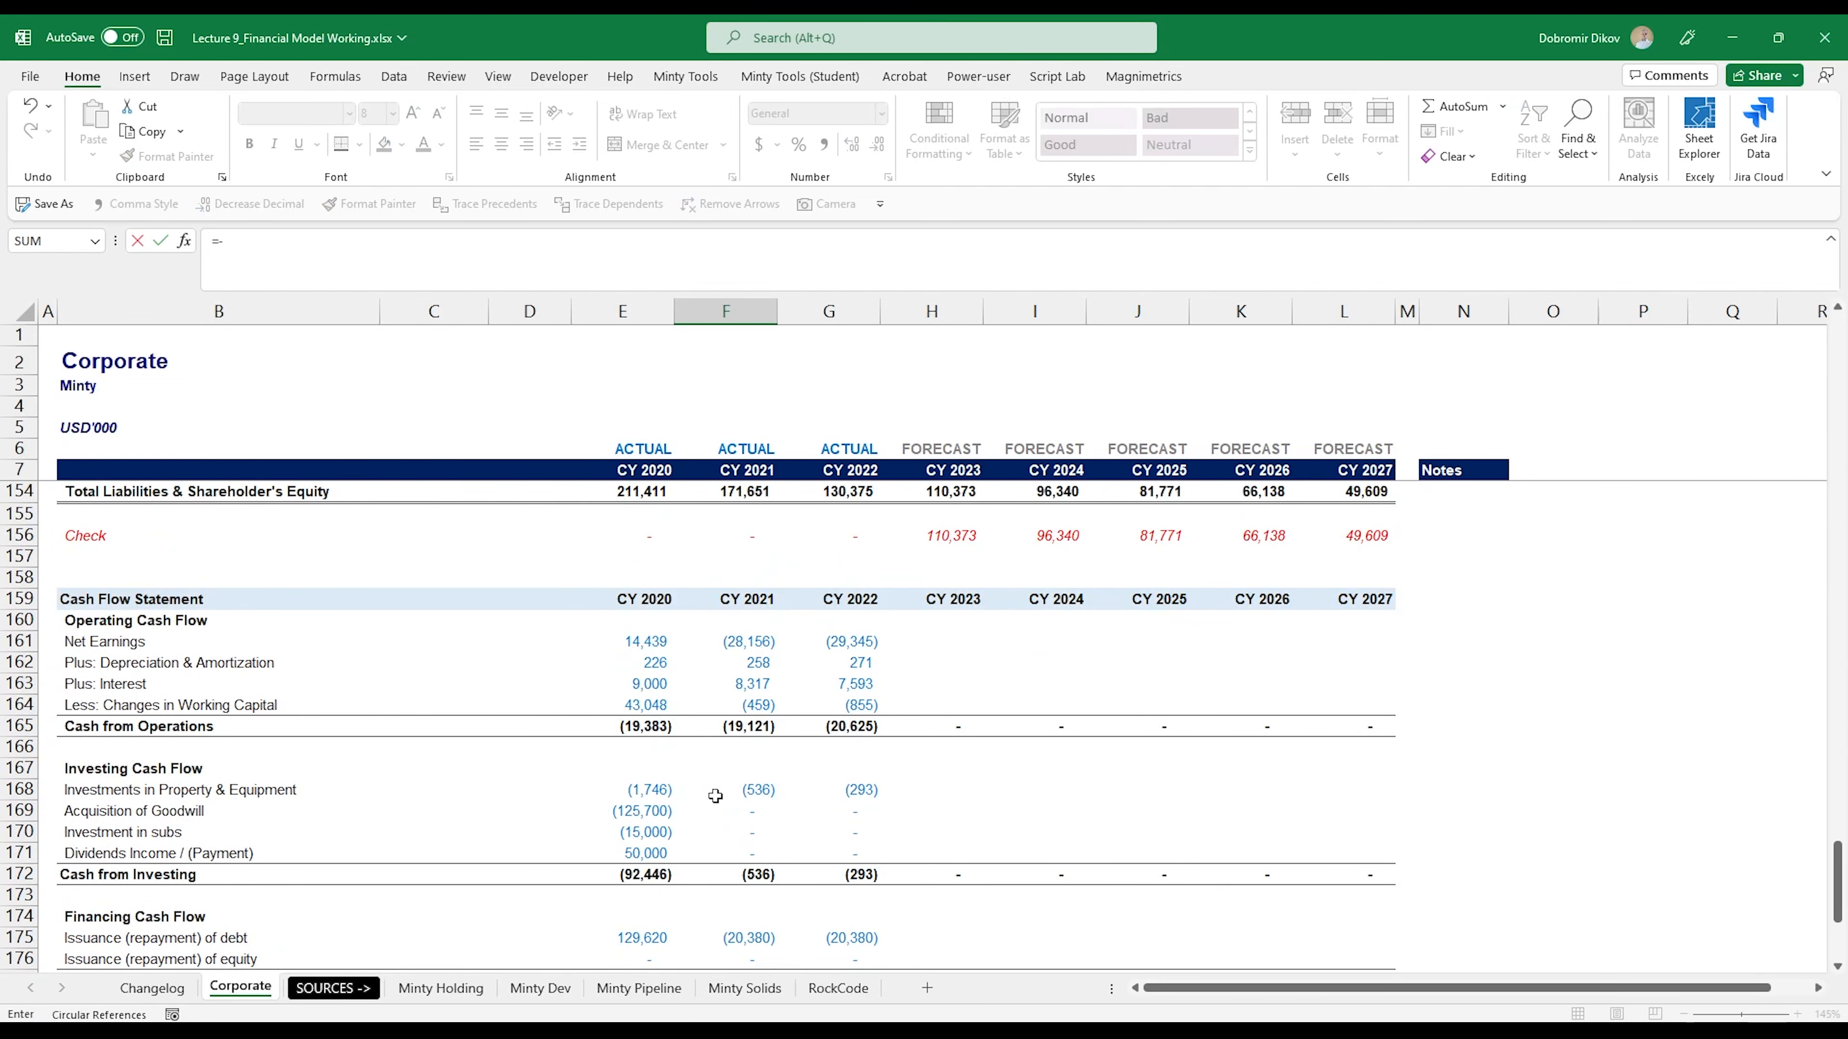
{"action": "scroll", "coordinate": [745, 830], "scroll_direction": "down", "scroll_amount": 2}
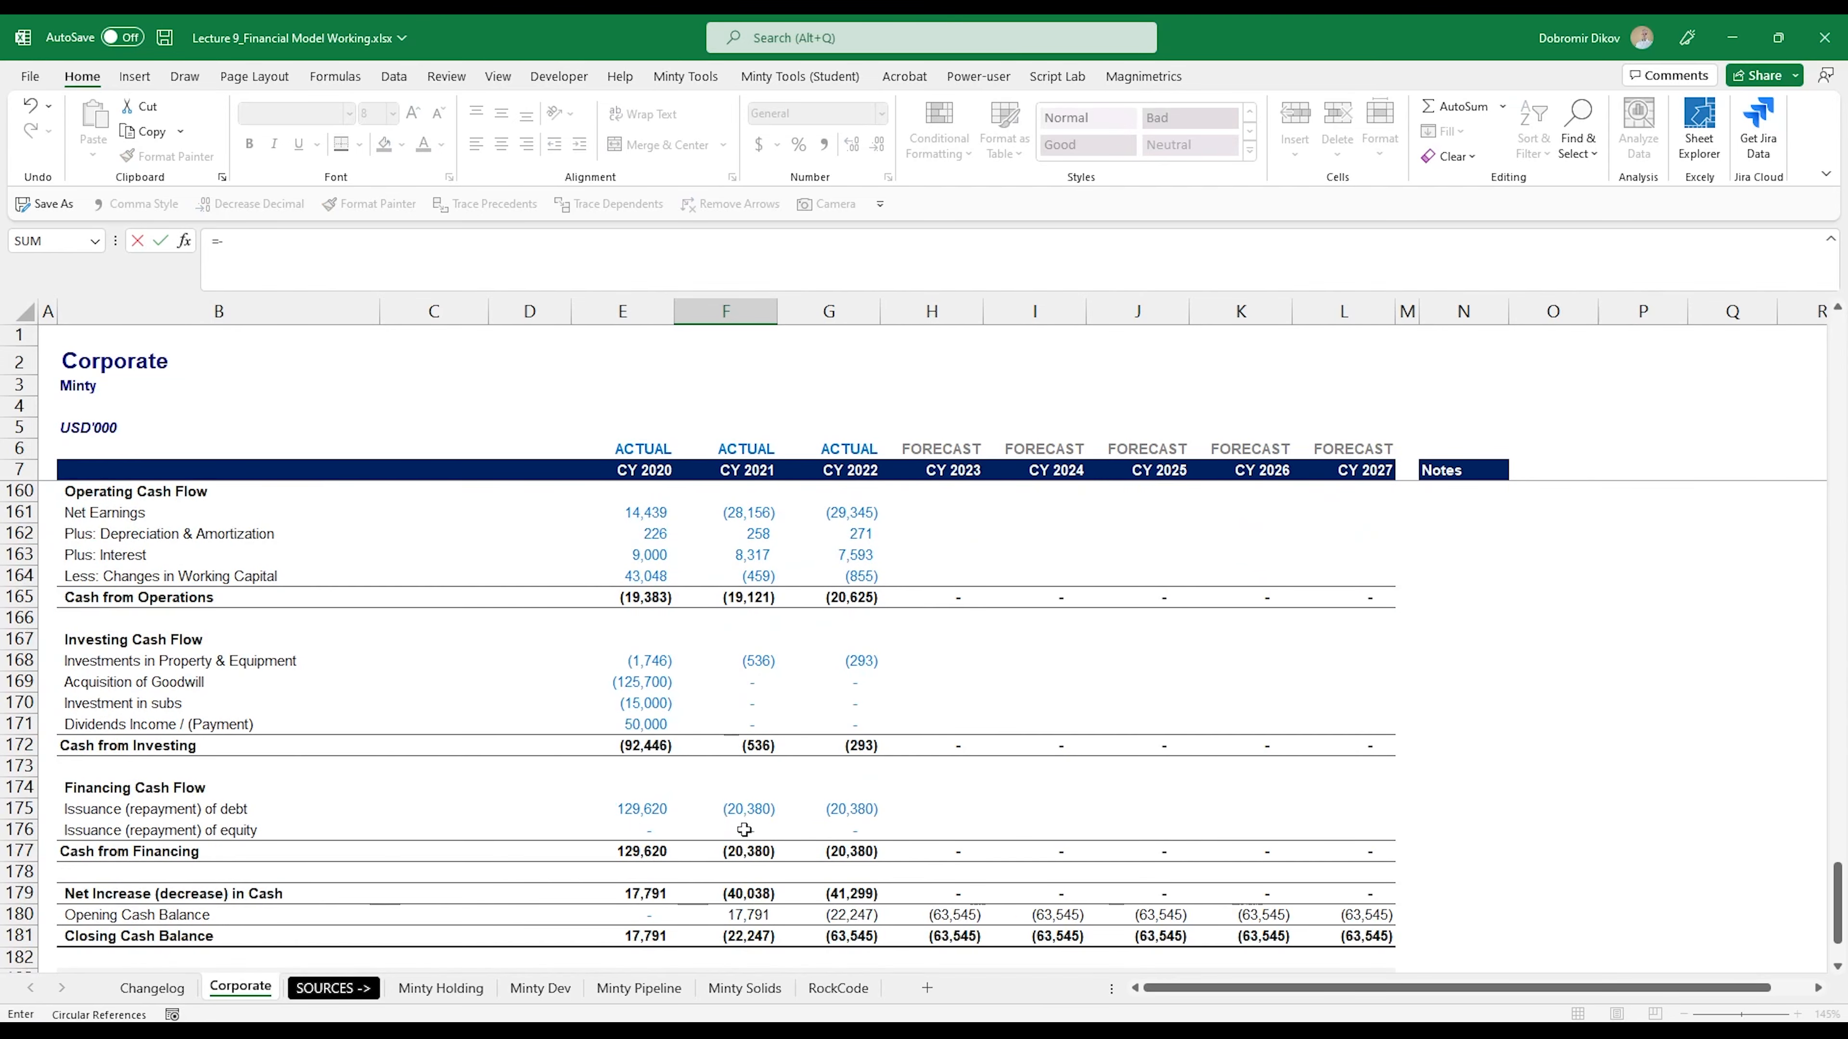
{"action": "left_click", "coordinate": [751, 661]}
{"action": "key", "text": "Return"}
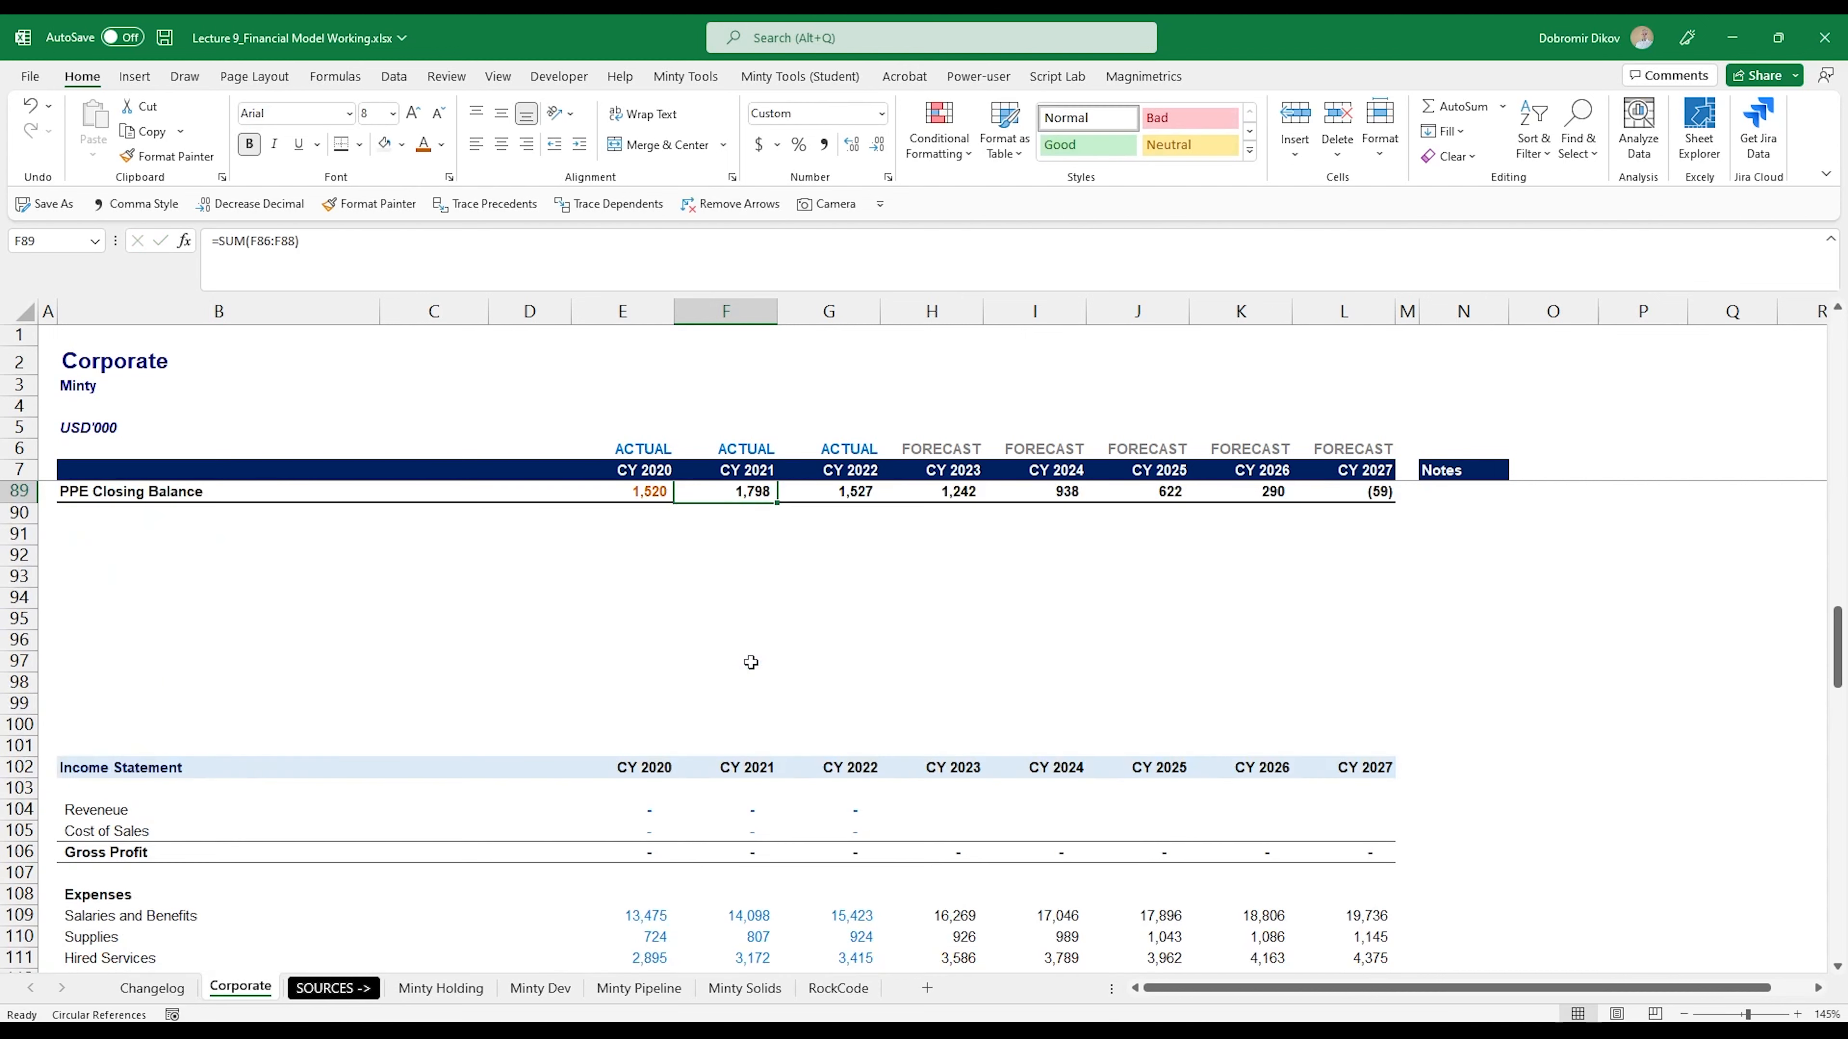
- Fill the CAPEX formula from F88 across to CY 2022 in G88
{"action": "key", "text": "Up"}
{"action": "key", "text": "Up"}
{"action": "key", "text": "Up"}
{"action": "key", "text": "Up"}
{"action": "key", "text": "Up"}
{"action": "key", "text": "Down"}
{"action": "key", "text": "Down"}
{"action": "key", "text": "Down"}
{"action": "key", "text": "Down"}
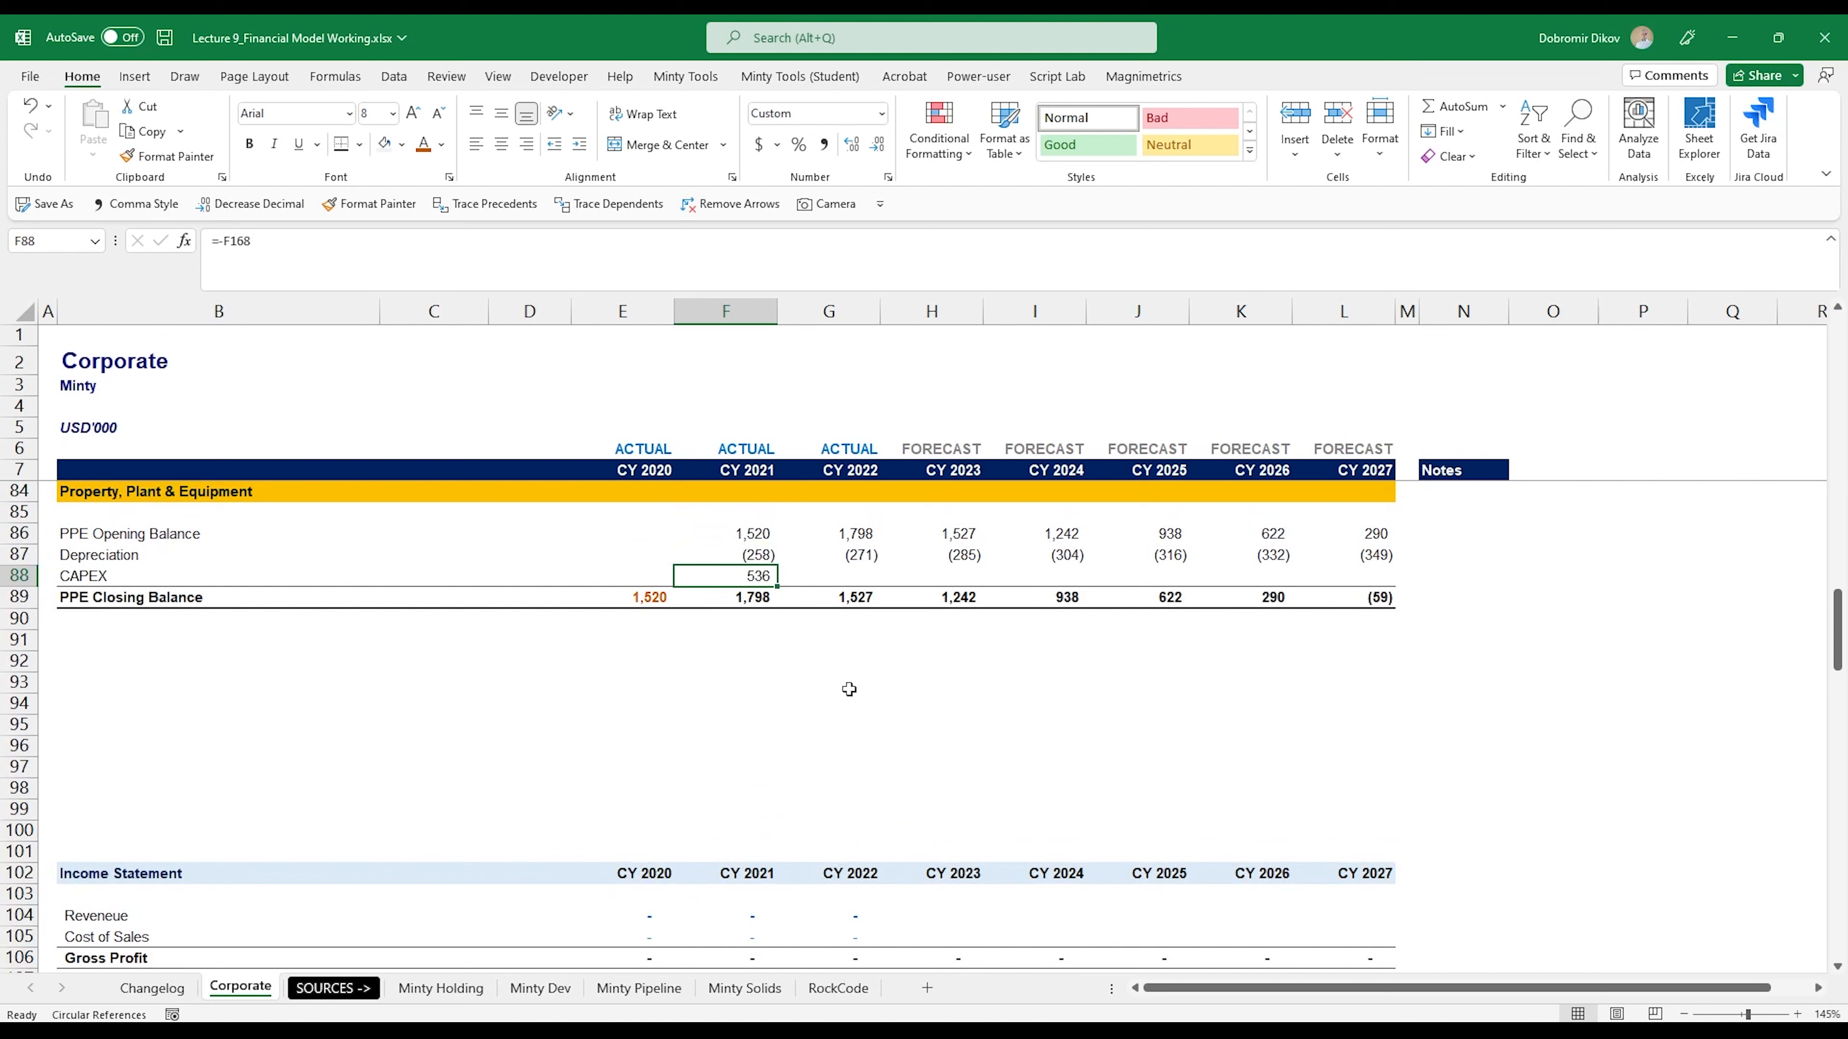
{"action": "key", "text": "shift+Right"}
{"action": "key", "text": "ctrl+r"}
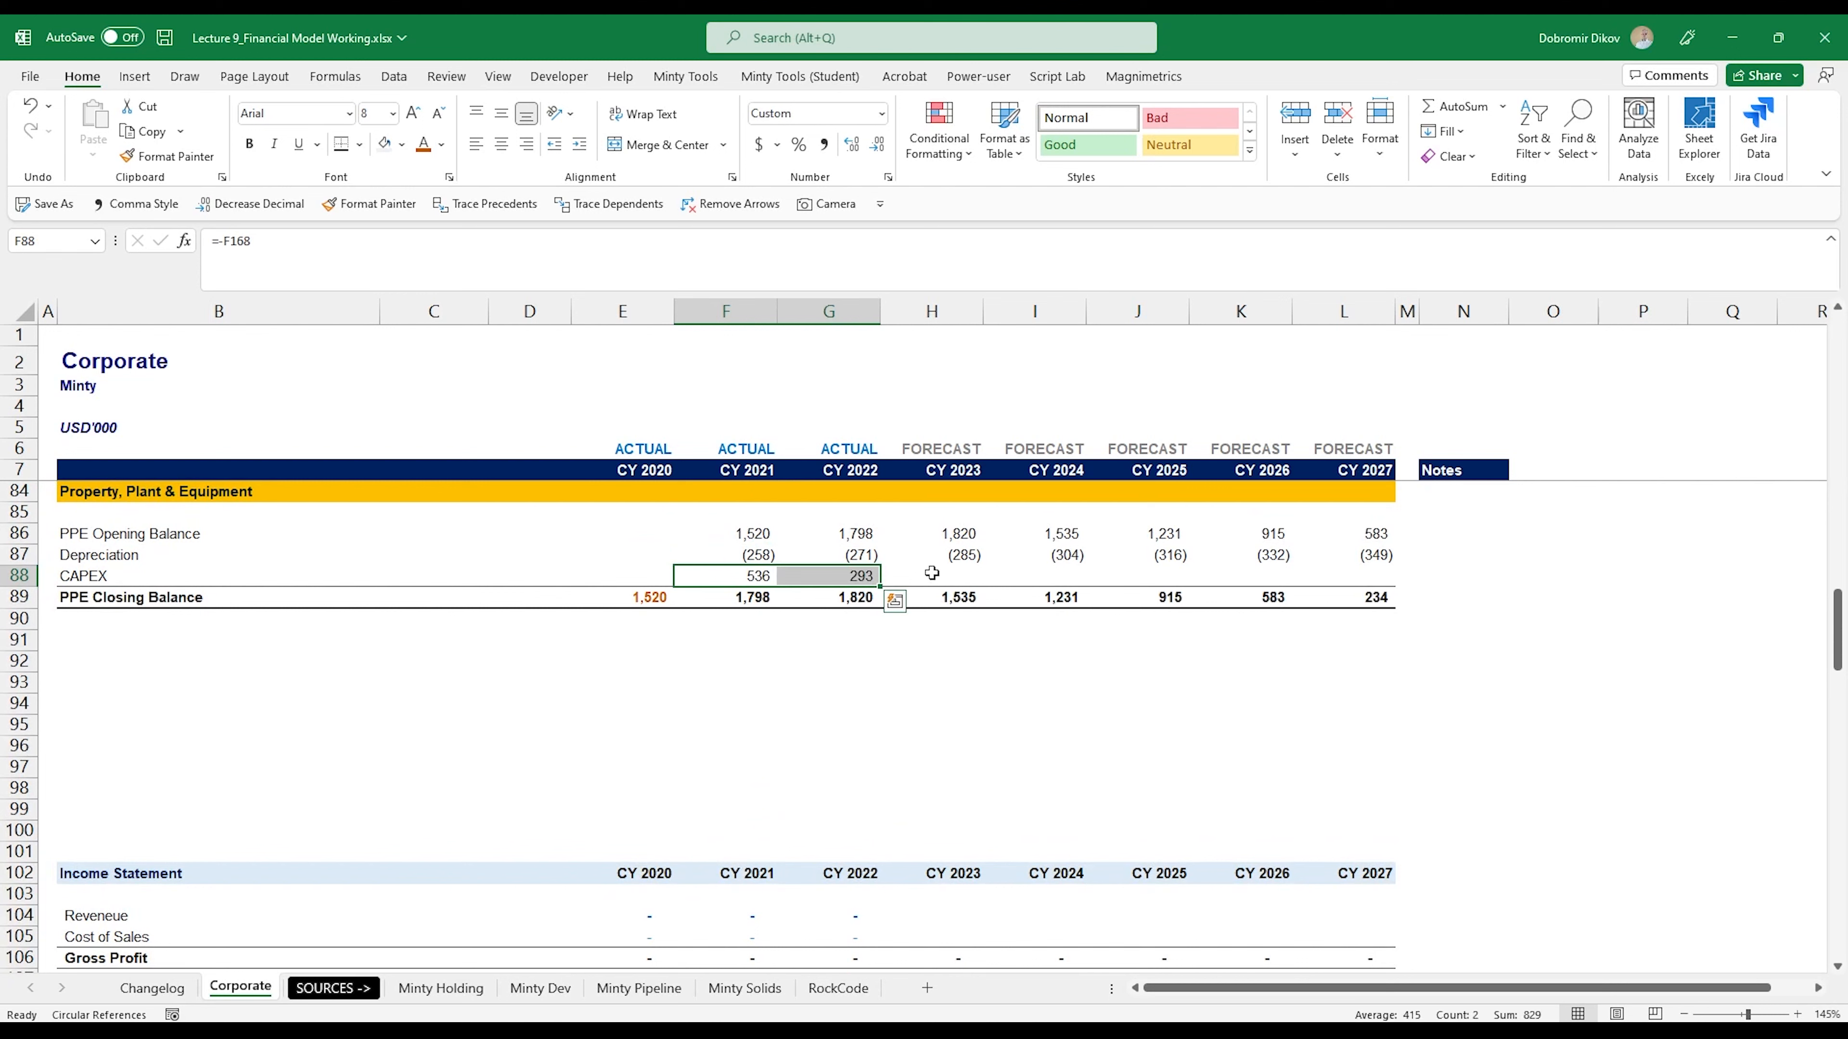
- Format the forecast CAPEX cells H88:L88 with a light grey fill and an orange font
{"action": "left_click_drag", "start_coordinate": [932, 575], "coordinate": [1372, 575]}
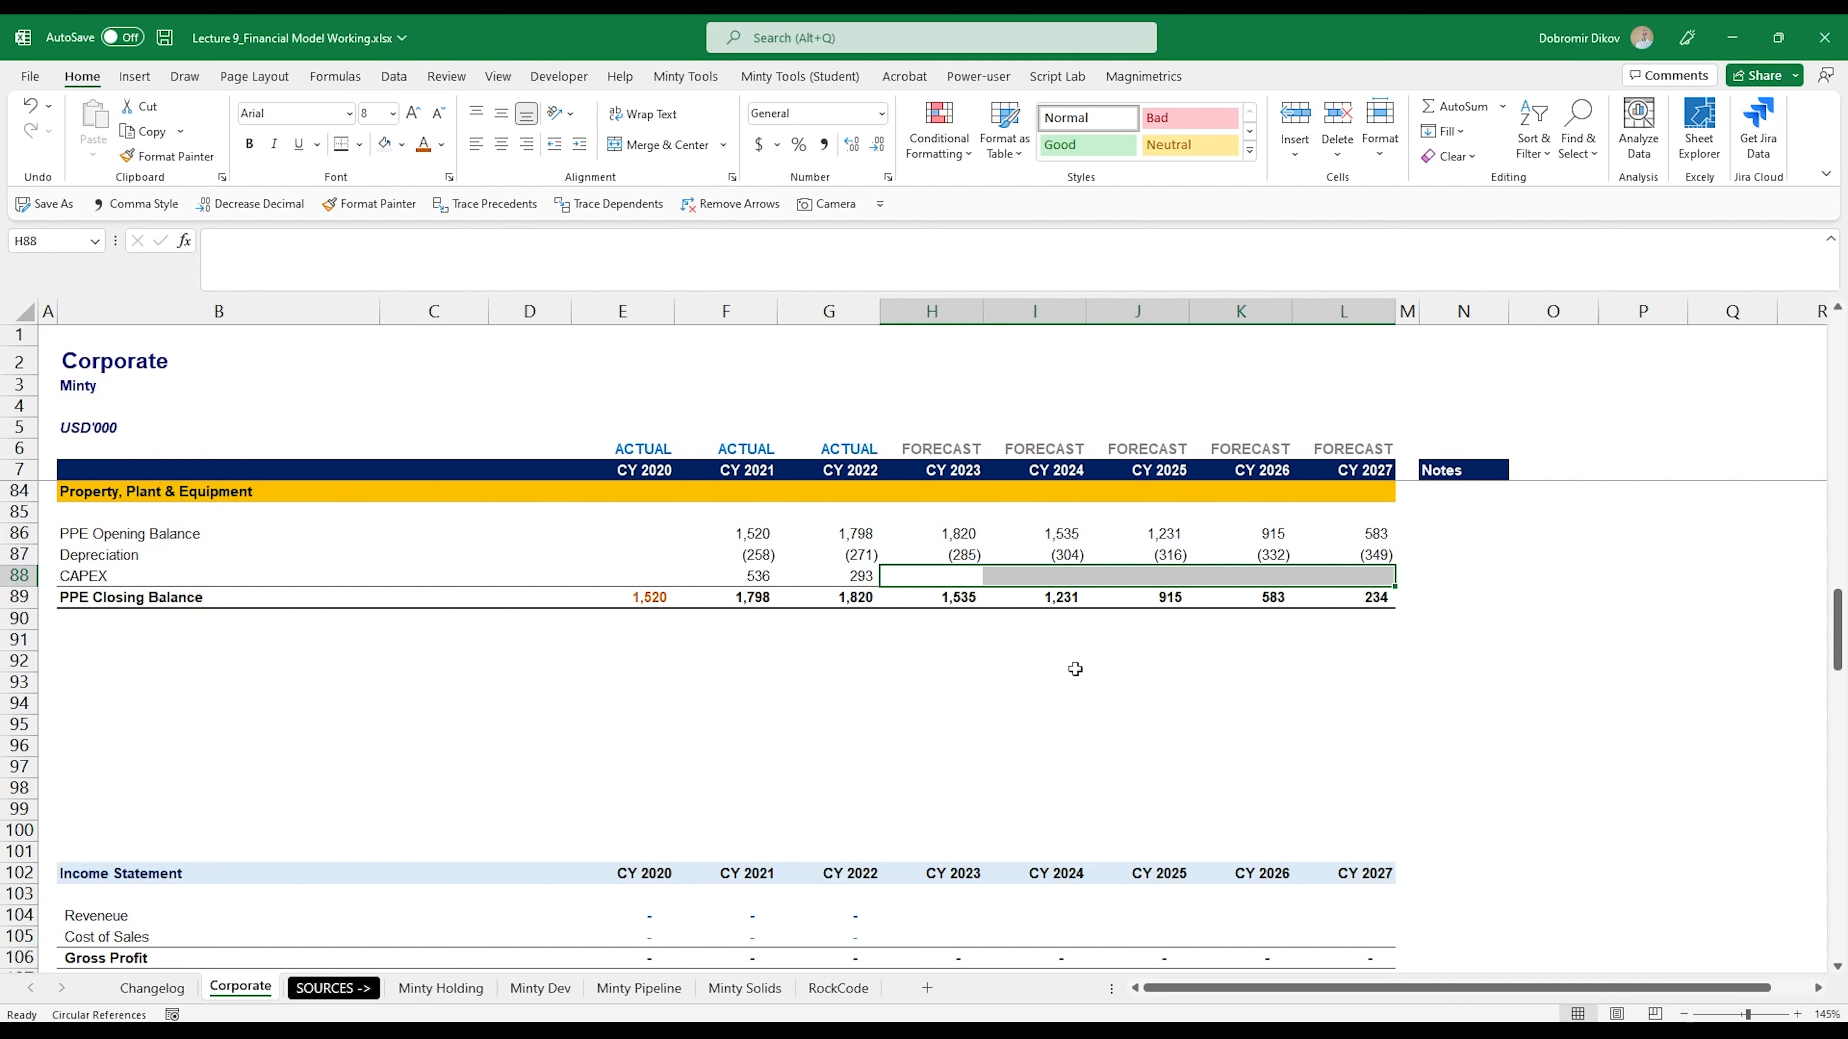
{"action": "left_click", "coordinate": [402, 145]}
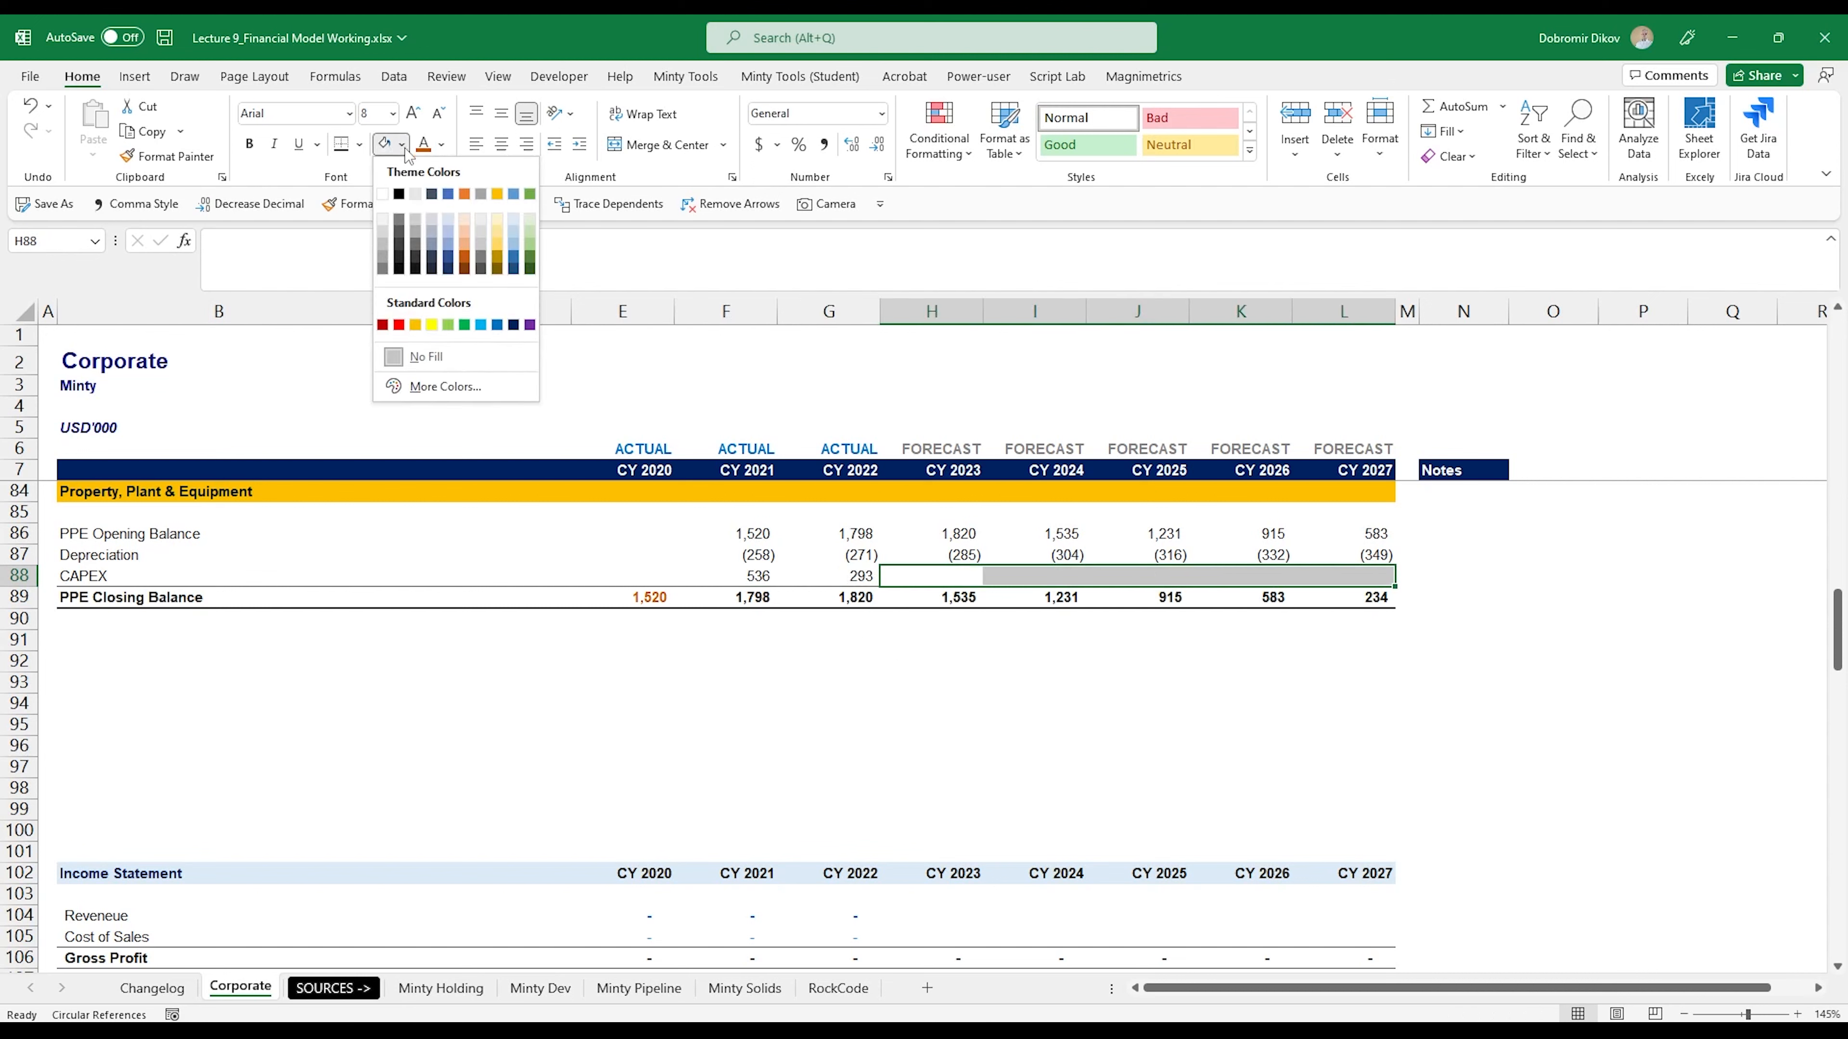
{"action": "left_click", "coordinate": [383, 217]}
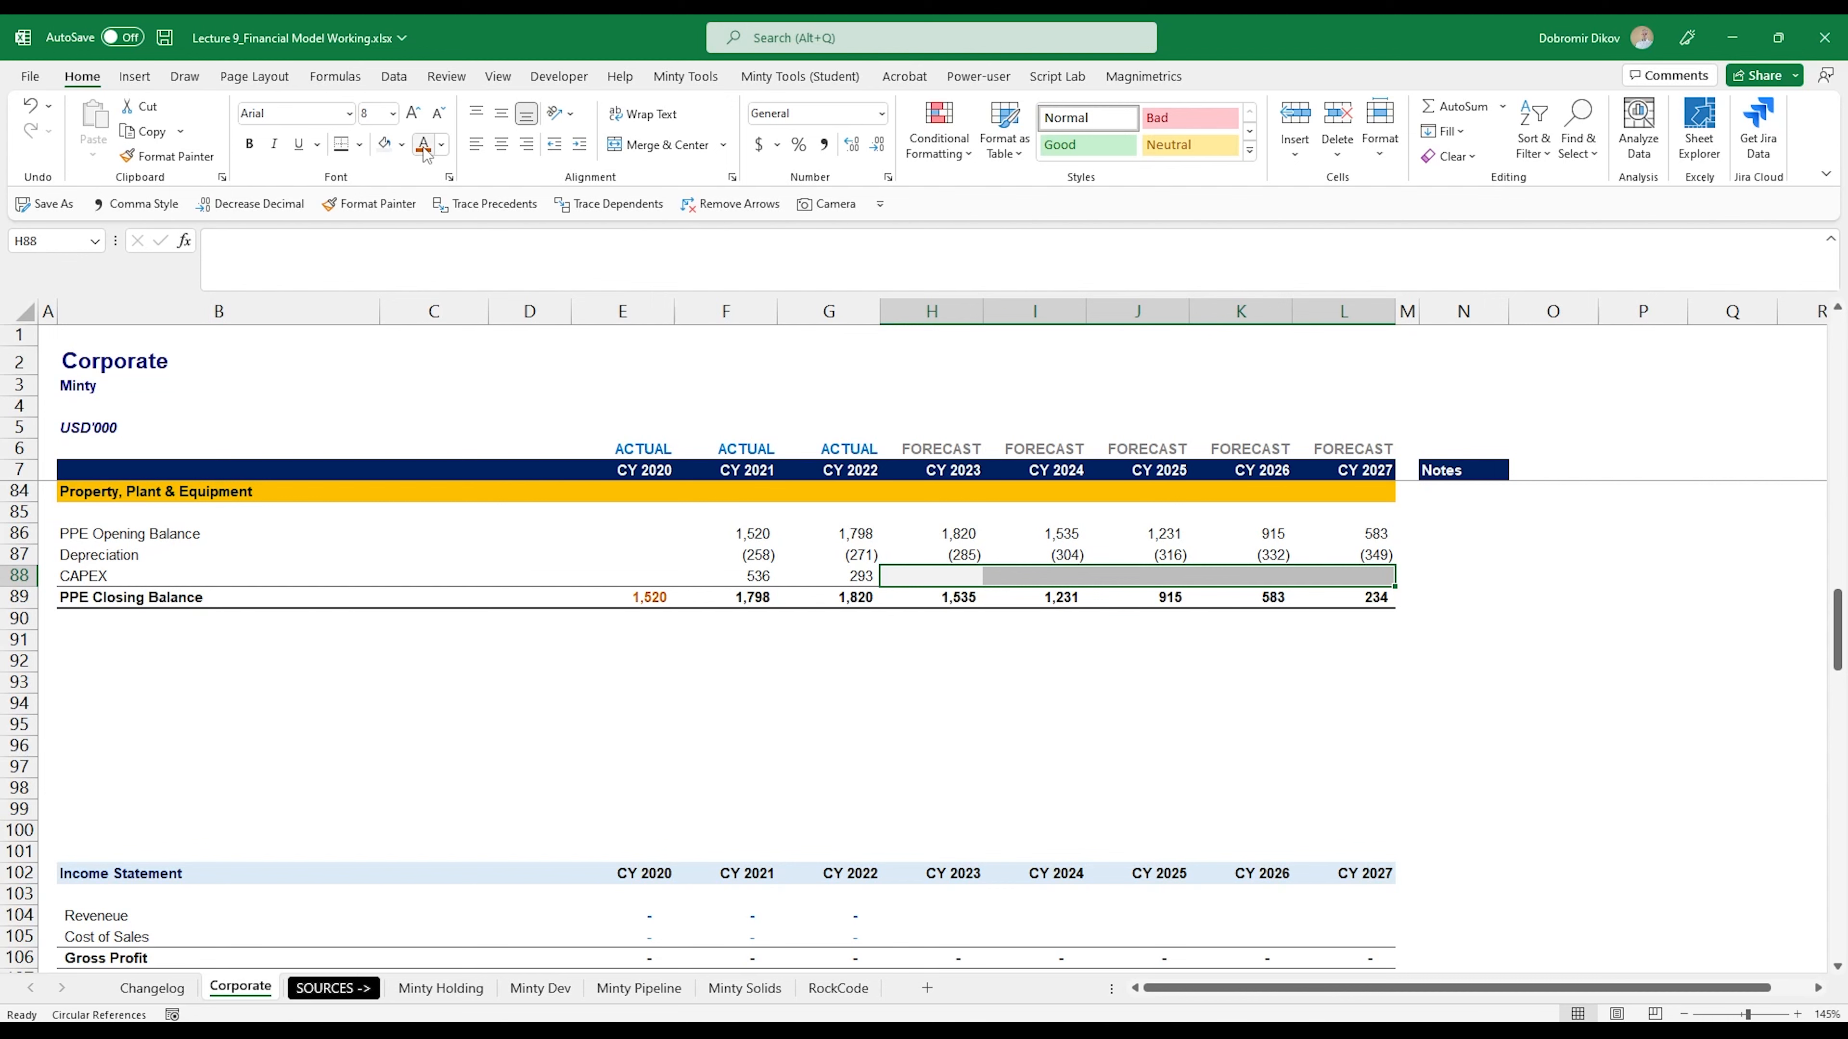
- Set the CY 2023 CAPEX in H88 to offset that year's depreciation with =-H87
{"action": "left_click", "coordinate": [920, 575]}
{"action": "scroll", "coordinate": [971, 662], "scroll_direction": "up", "scroll_amount": 2}
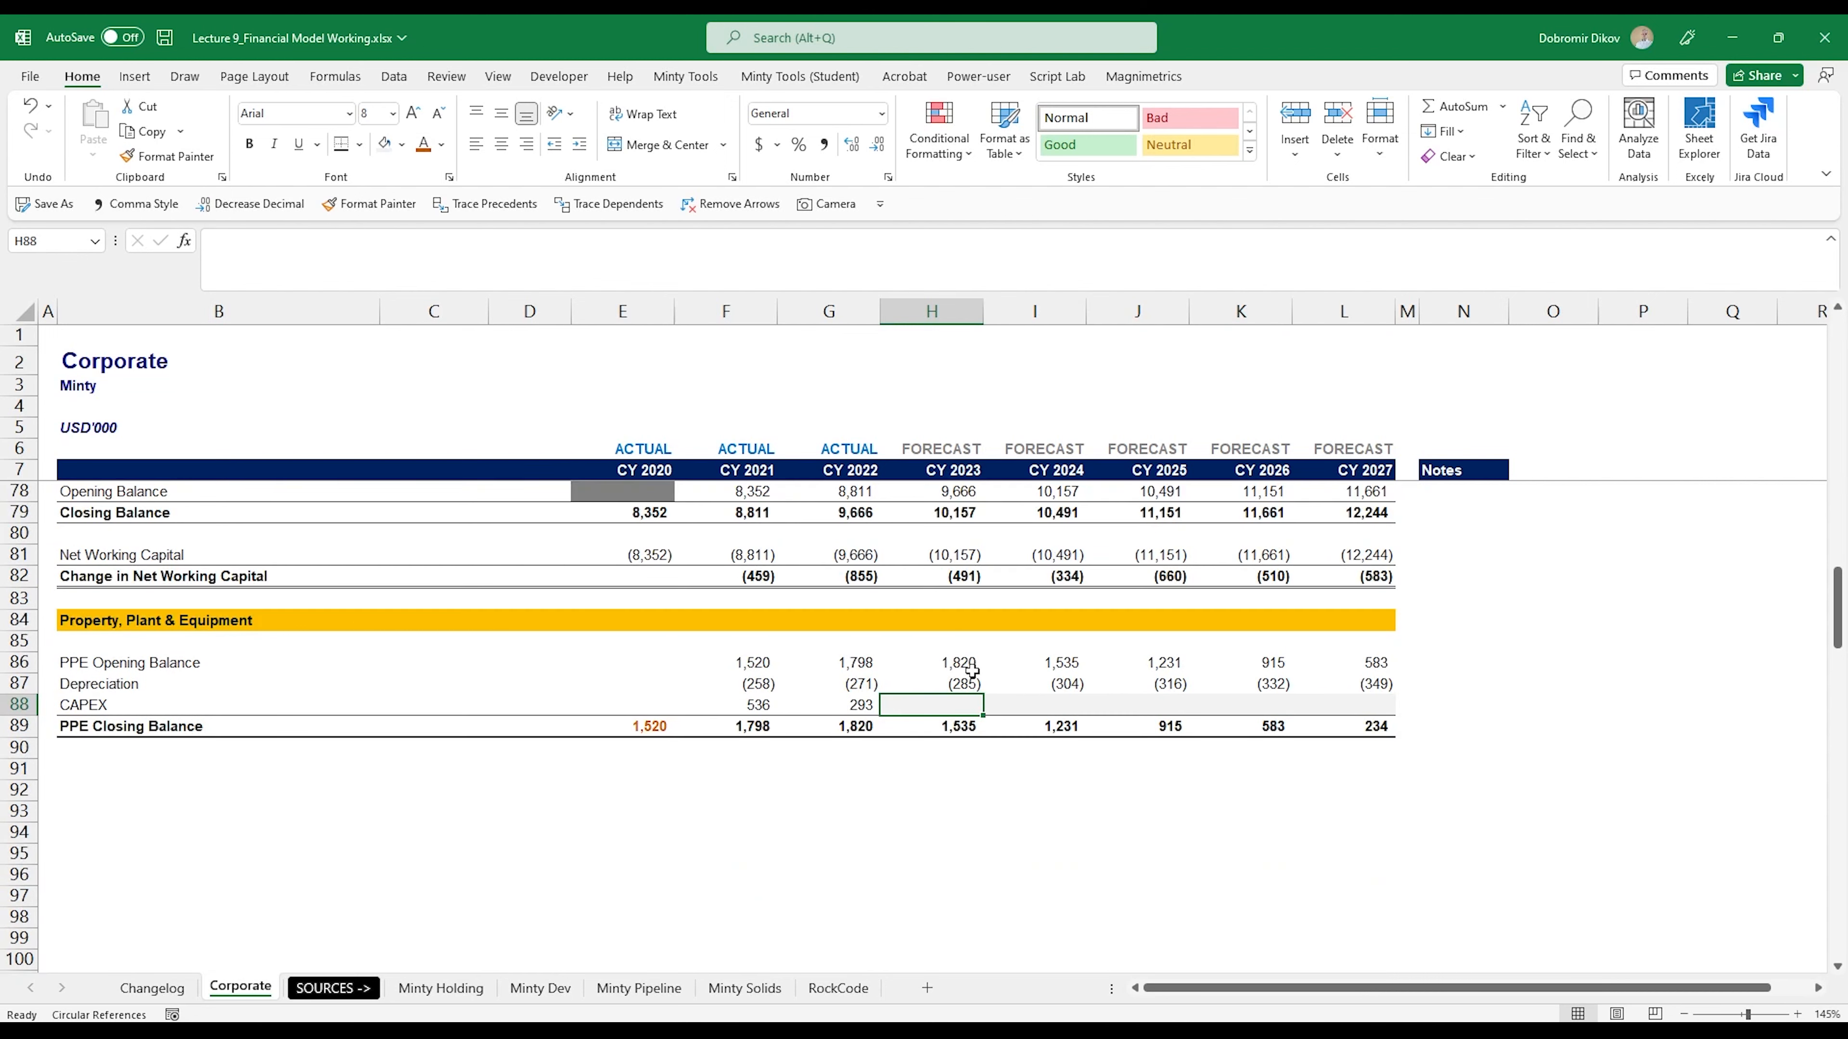
{"action": "scroll", "coordinate": [971, 670], "scroll_direction": "up", "scroll_amount": 1}
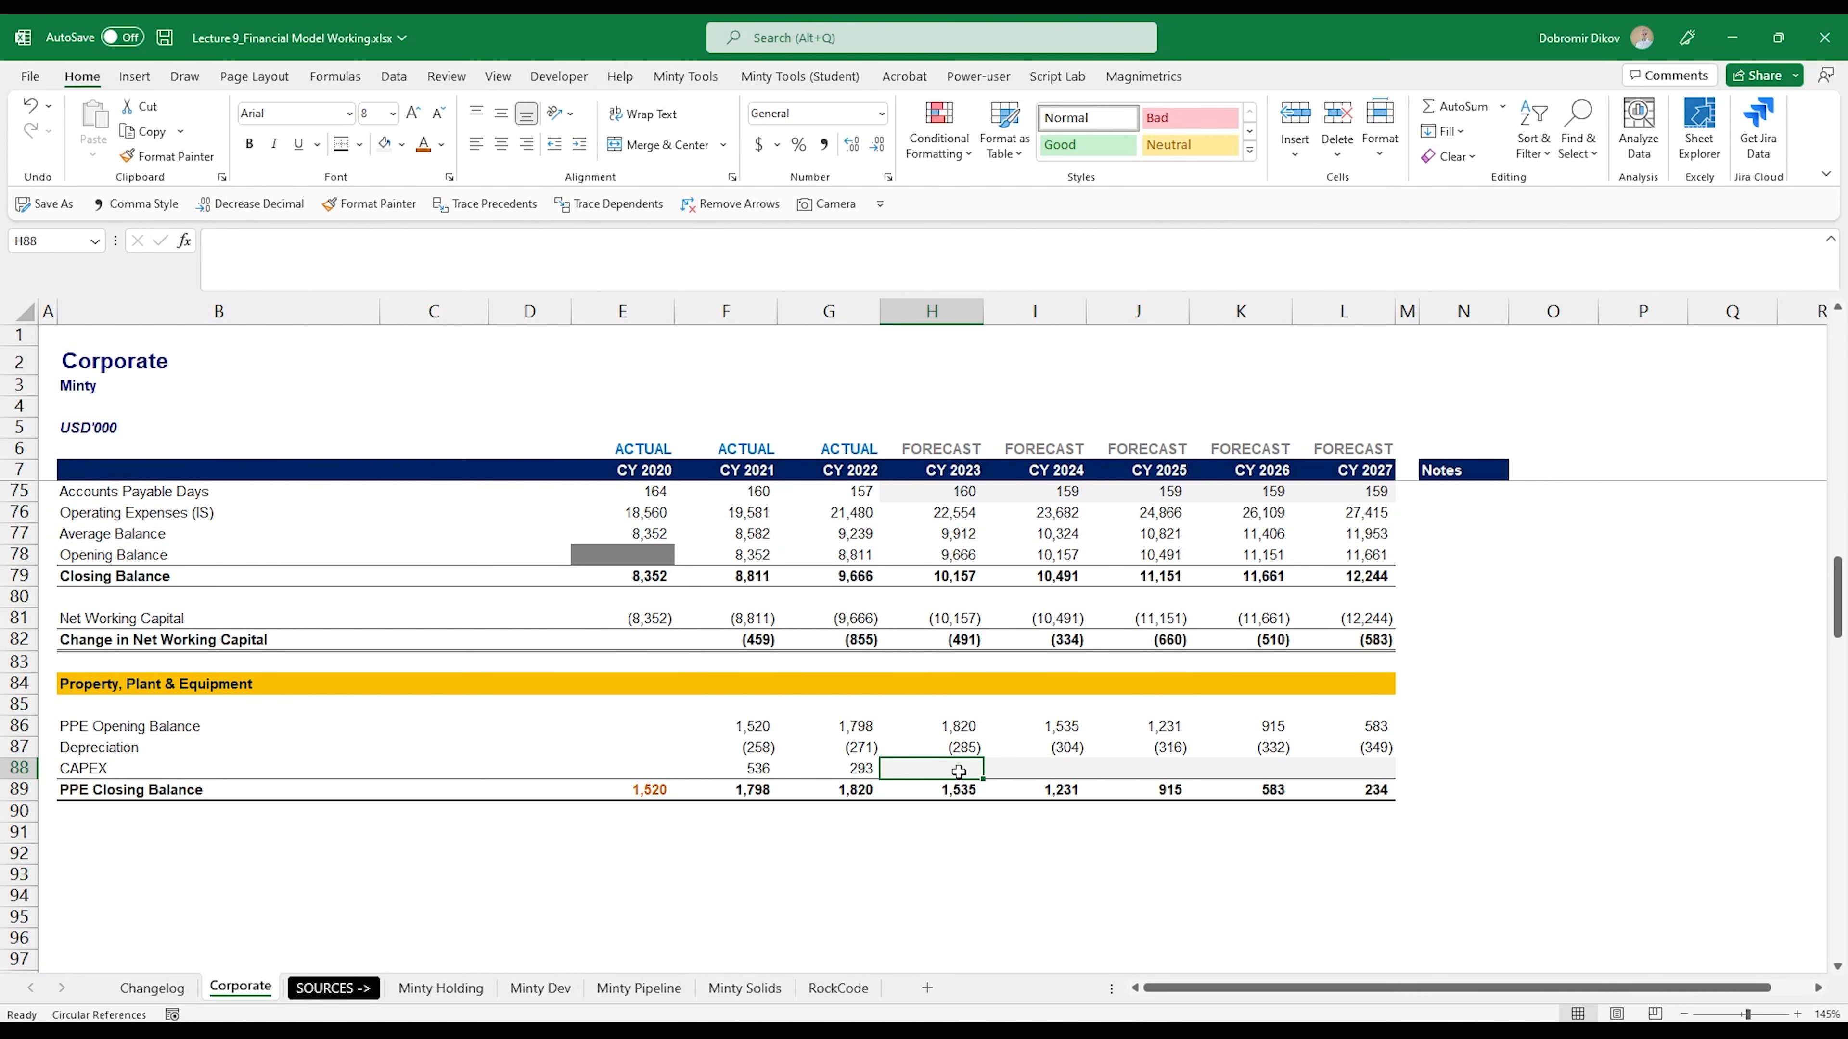
{"action": "scroll", "coordinate": [776, 732], "scroll_direction": "down", "scroll_amount": 1}
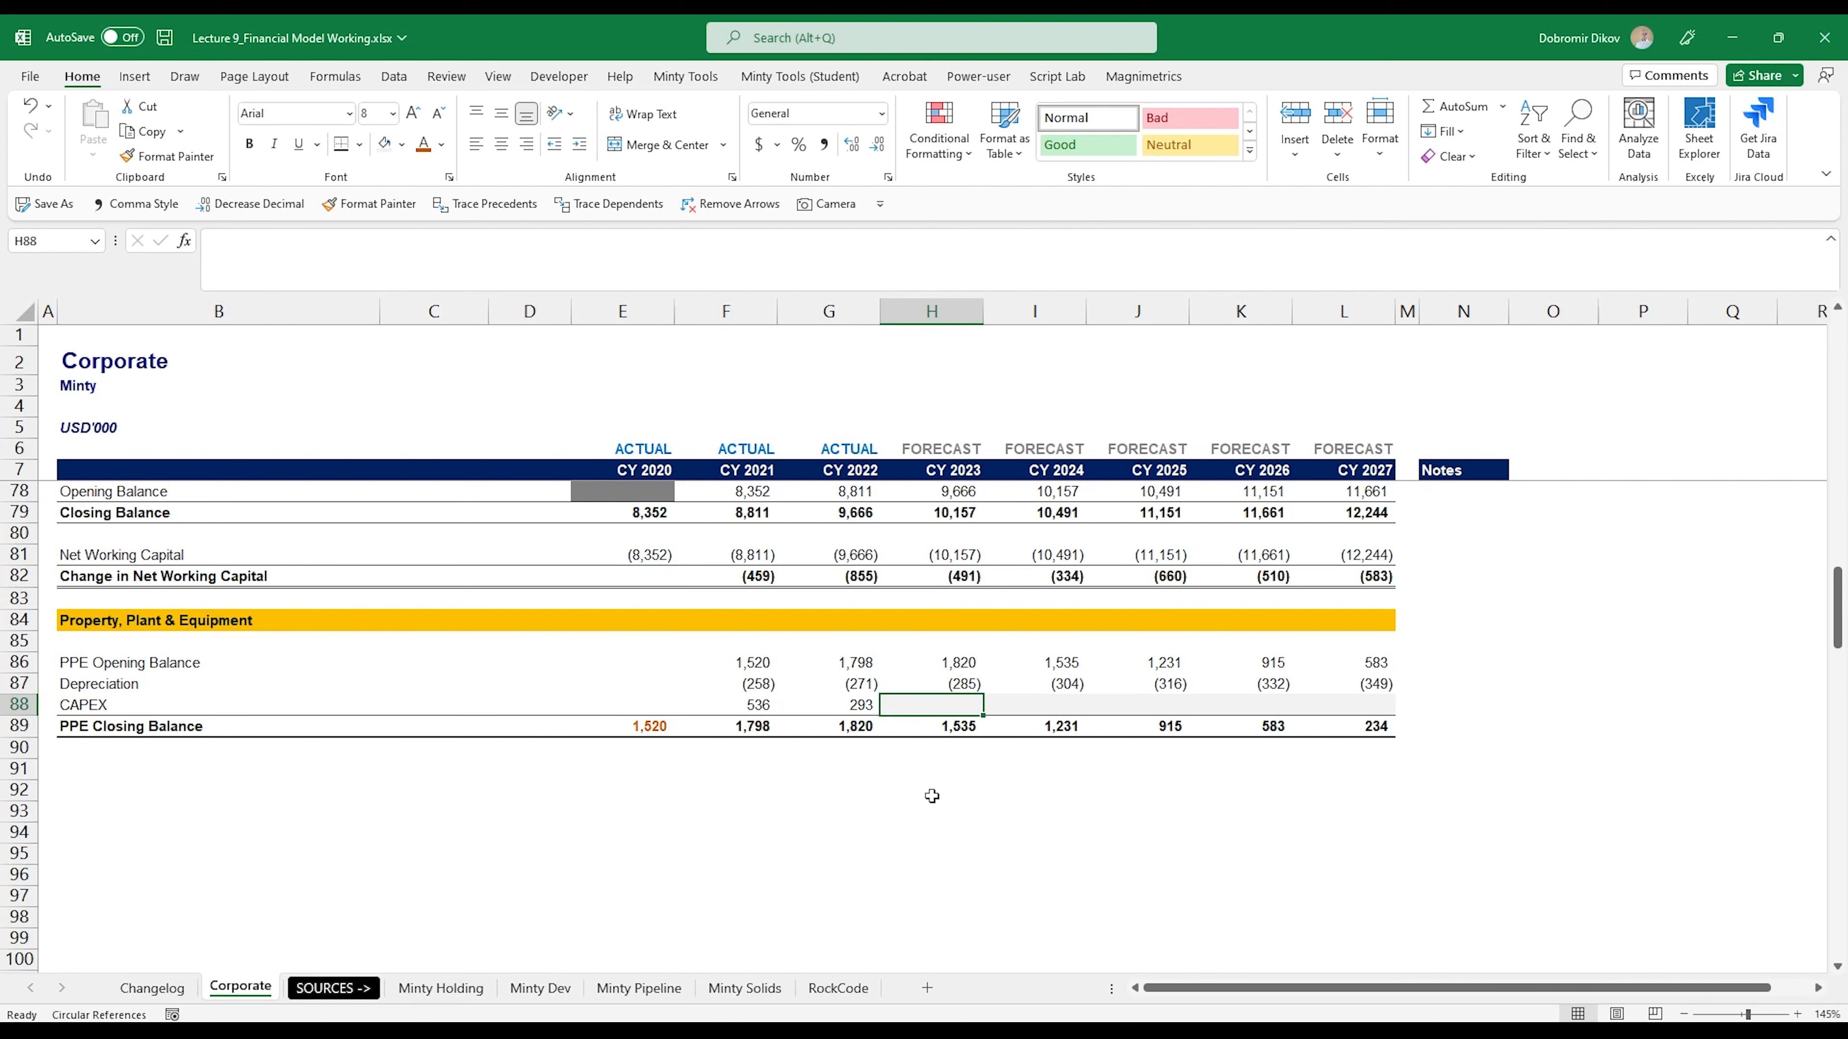
{"action": "type", "text": "-"}
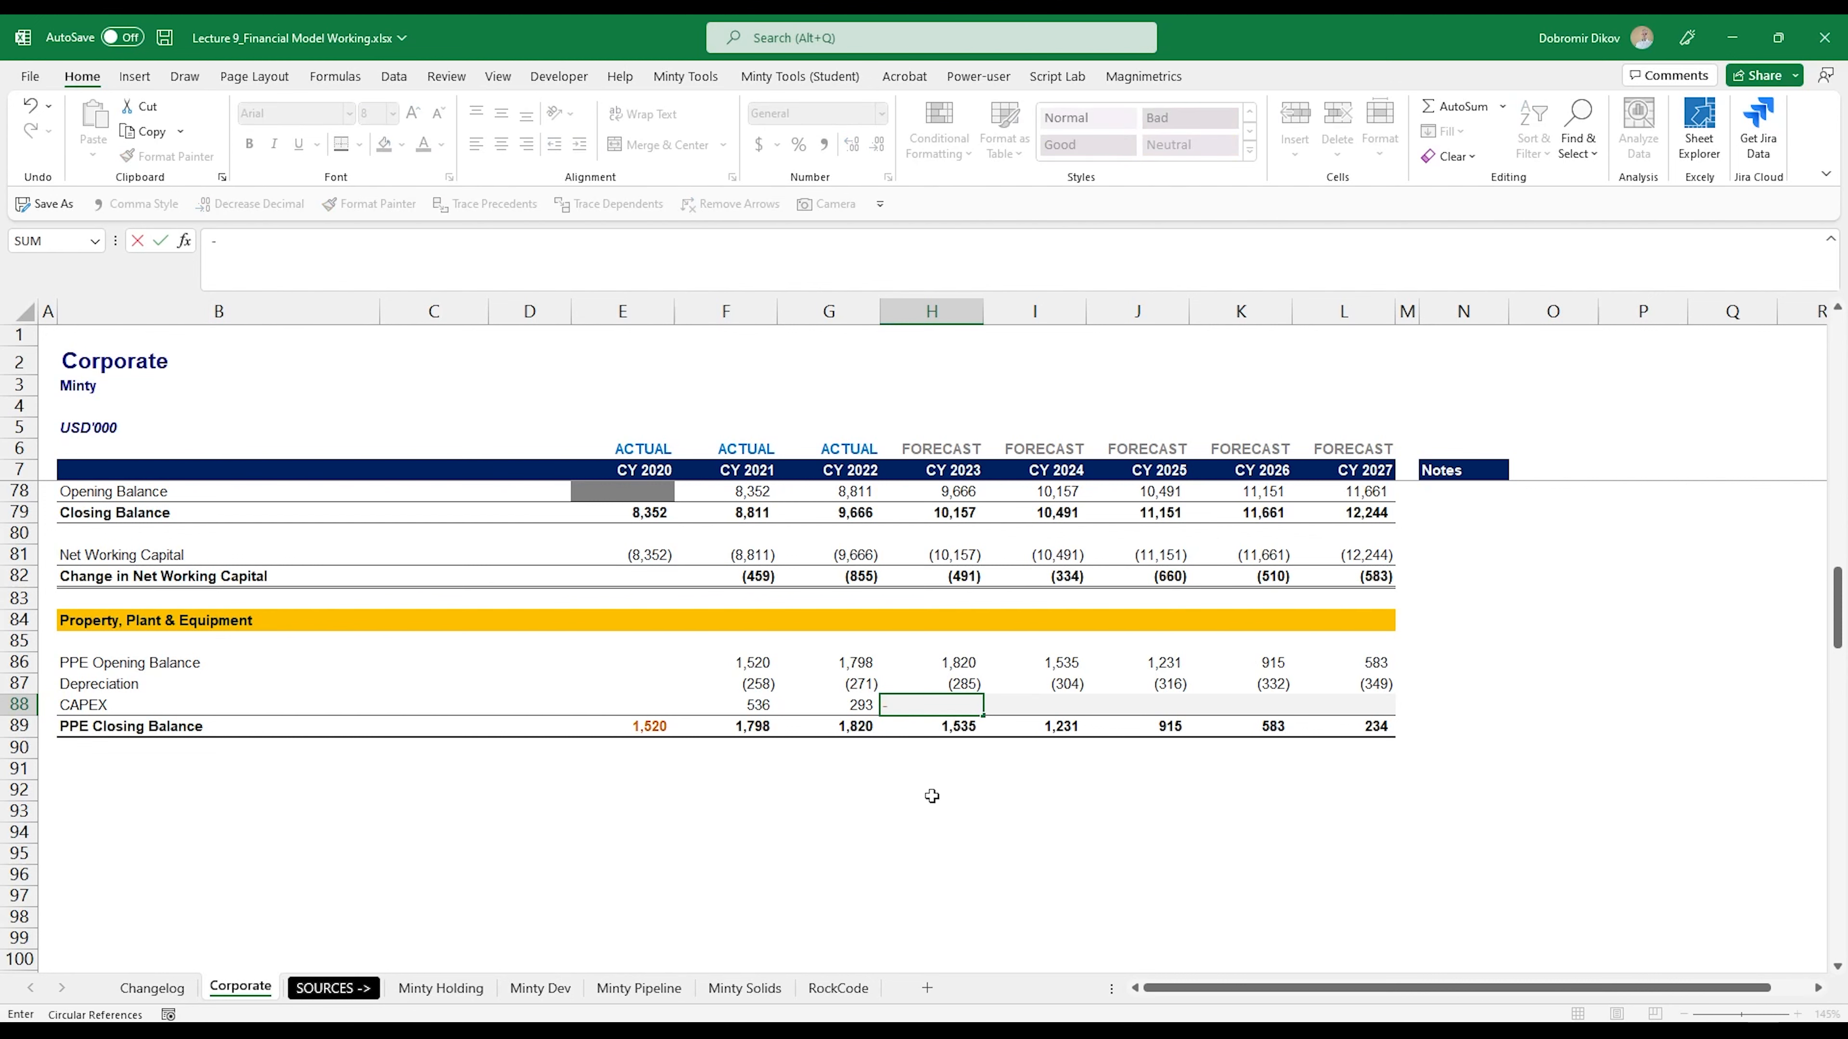
{"action": "key", "text": "Up"}
{"action": "key", "text": "ctrl+Return"}
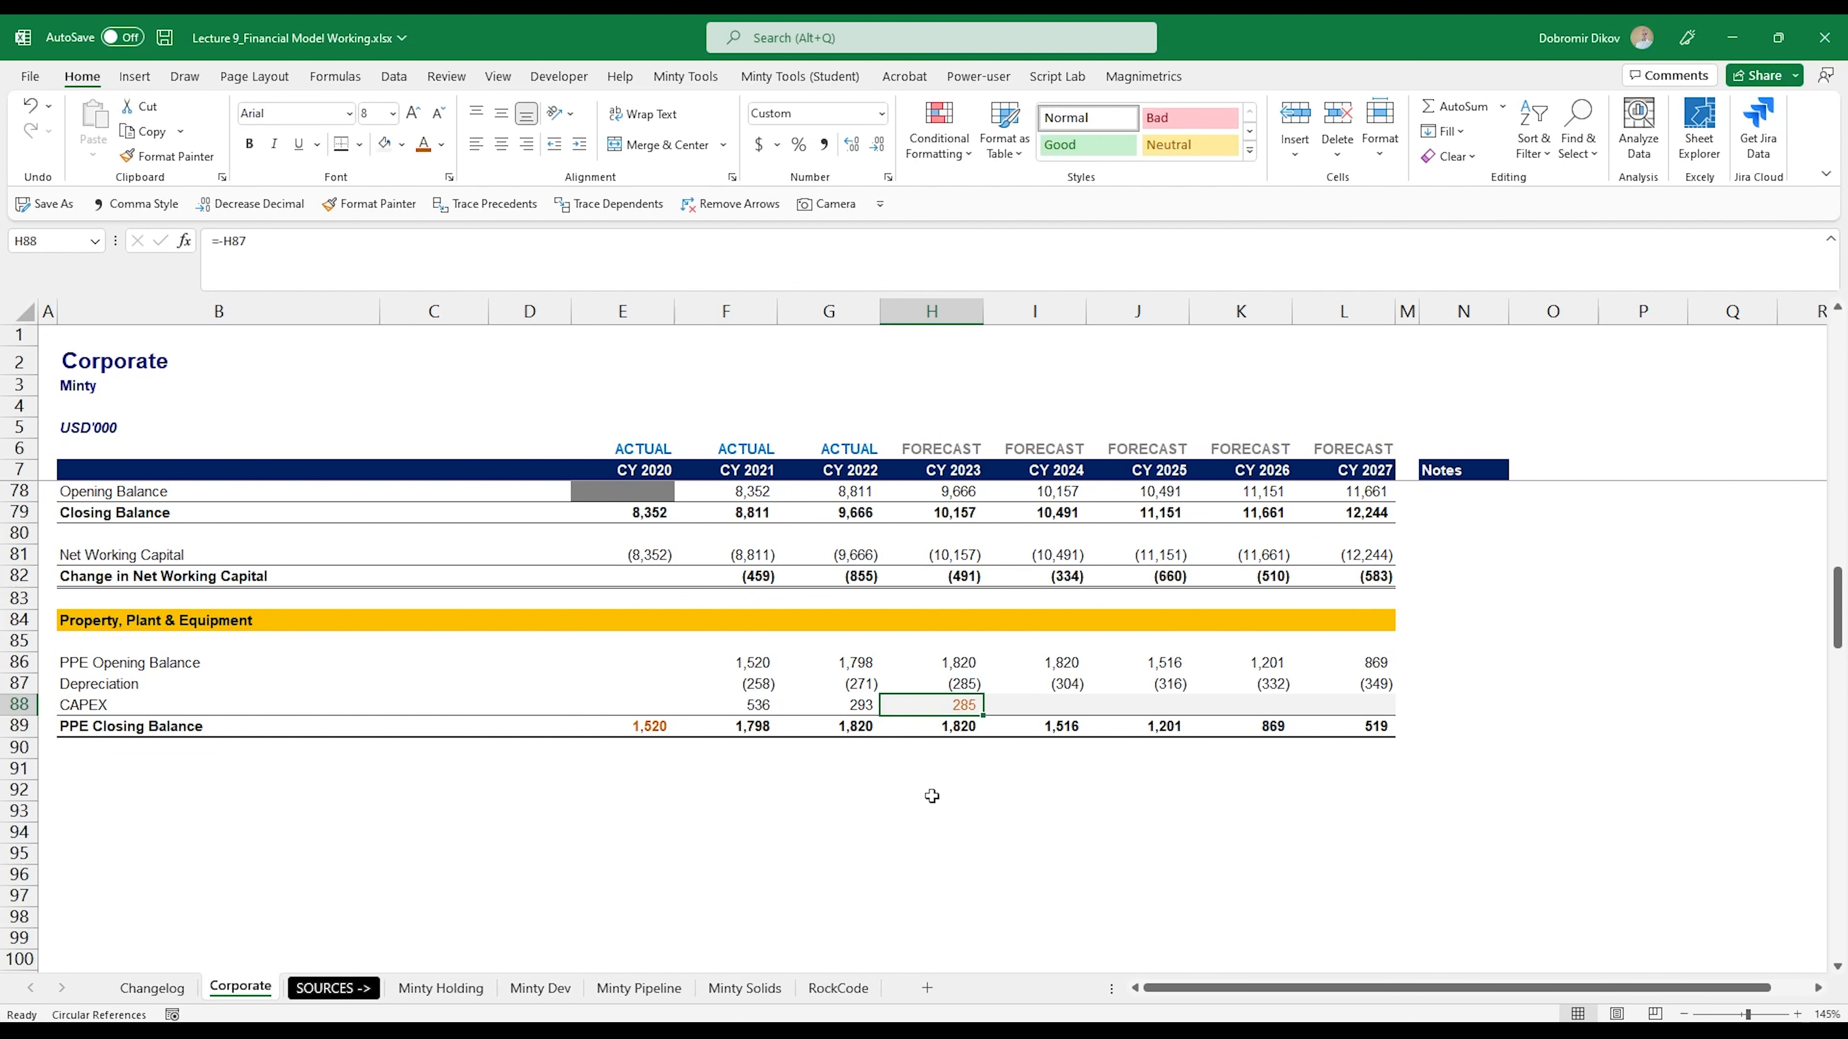
- Fill the forecast CAPEX formula from H88 across to CY 2027 in L88
{"action": "key", "text": "shift+Right"}
{"action": "key", "text": "shift+Right"}
{"action": "key", "text": "shift+Right"}
{"action": "key", "text": "shift+Right"}
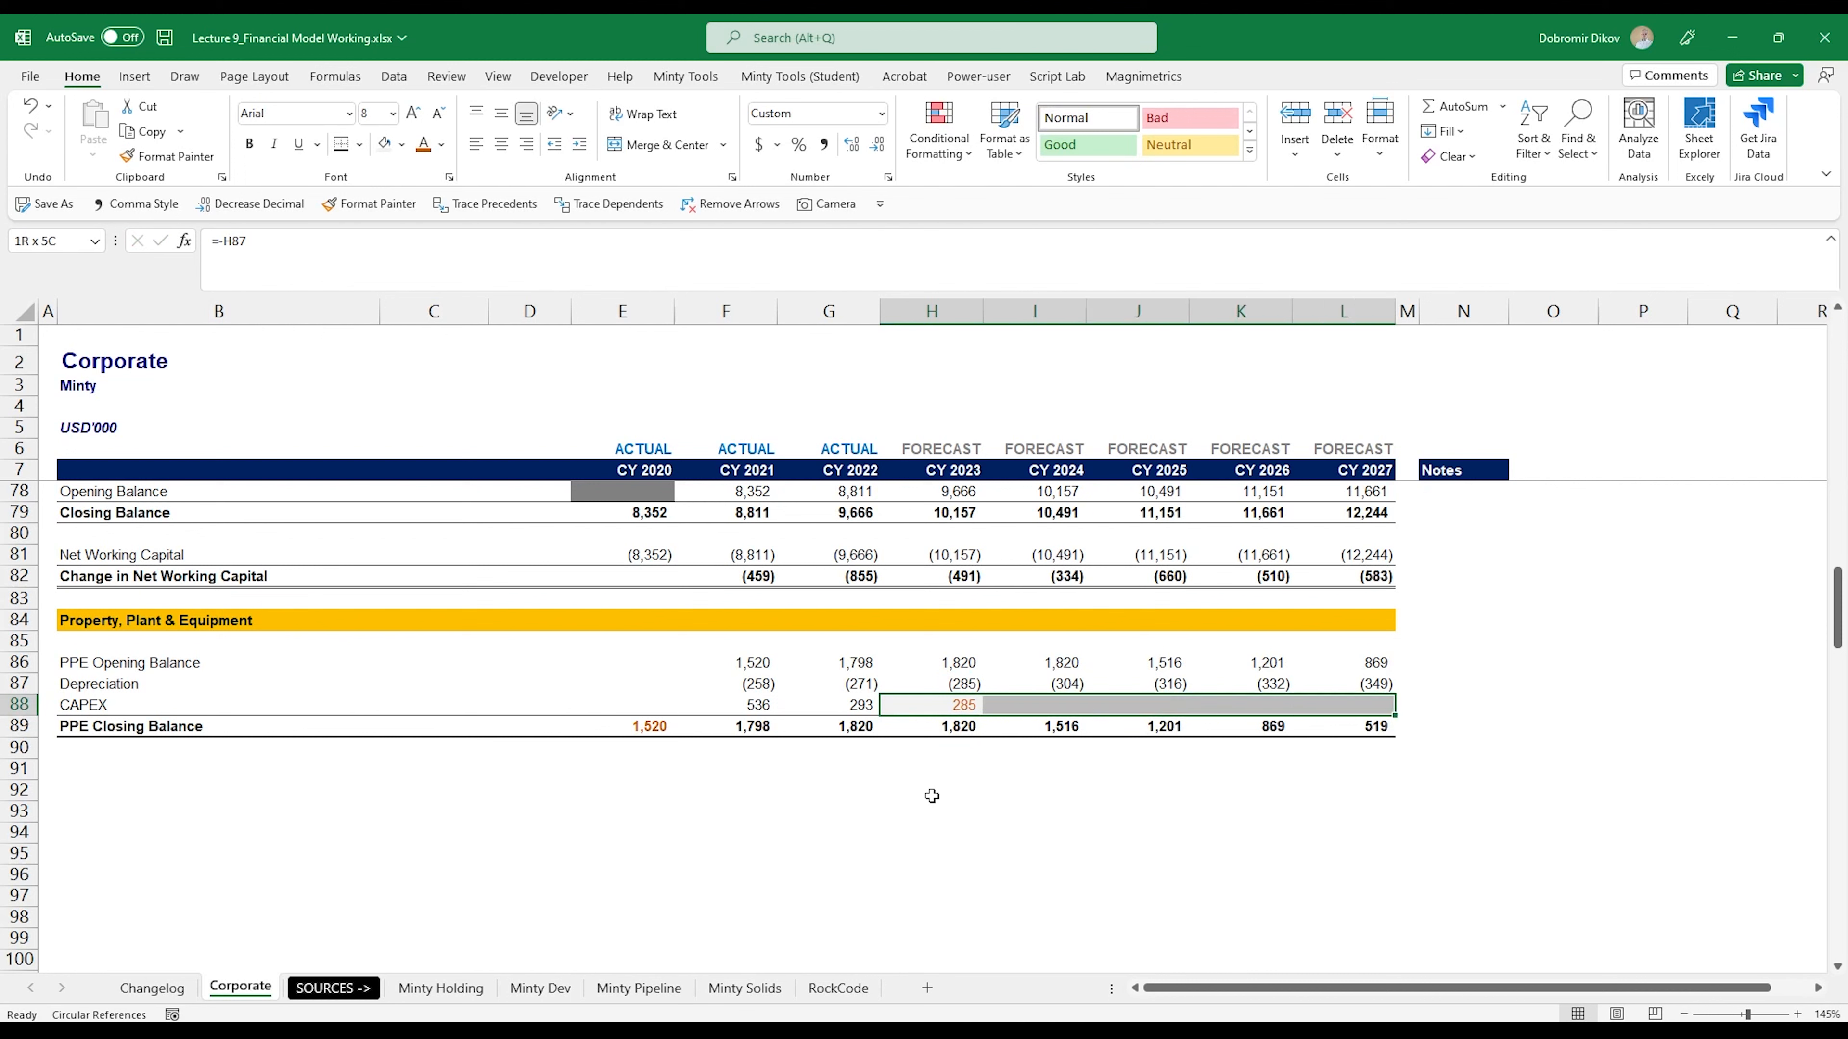
{"action": "key", "text": "ctrl+r"}
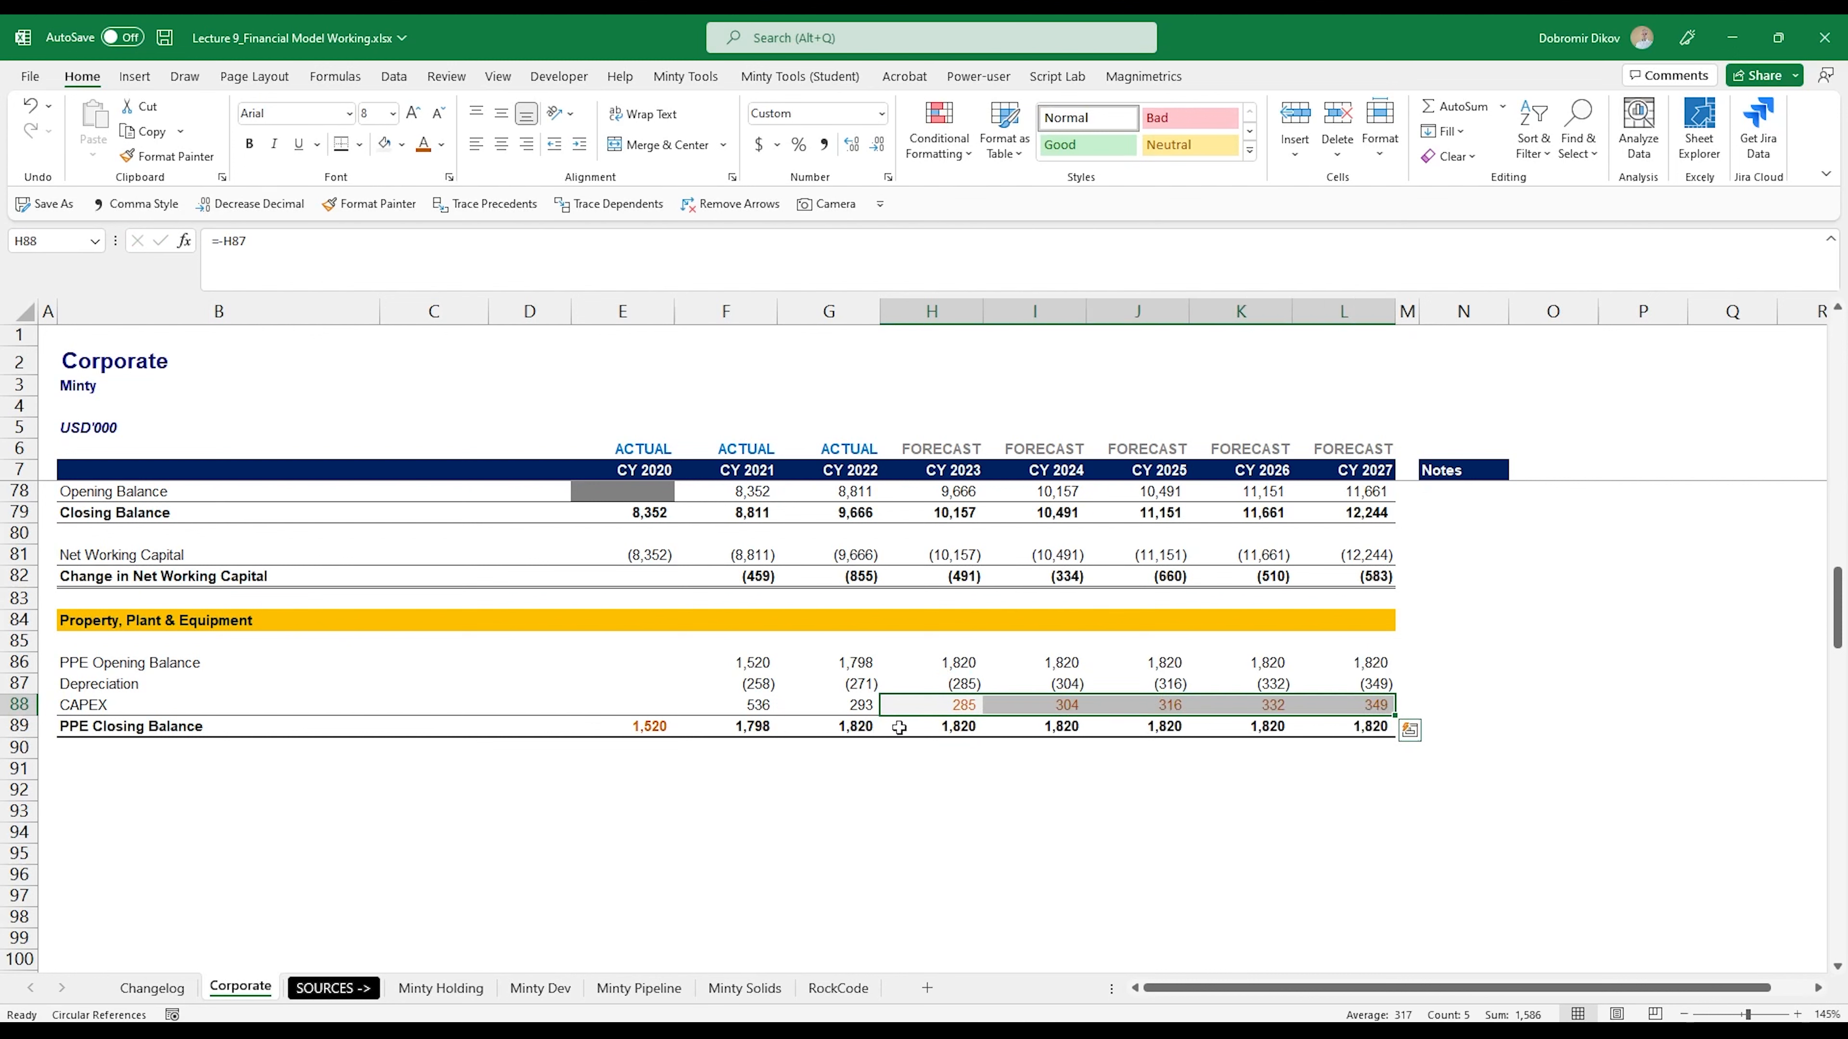
- Make the forecast CAPEX values in H88:L88 bold
{"action": "left_click_drag", "start_coordinate": [899, 728], "coordinate": [1346, 725]}
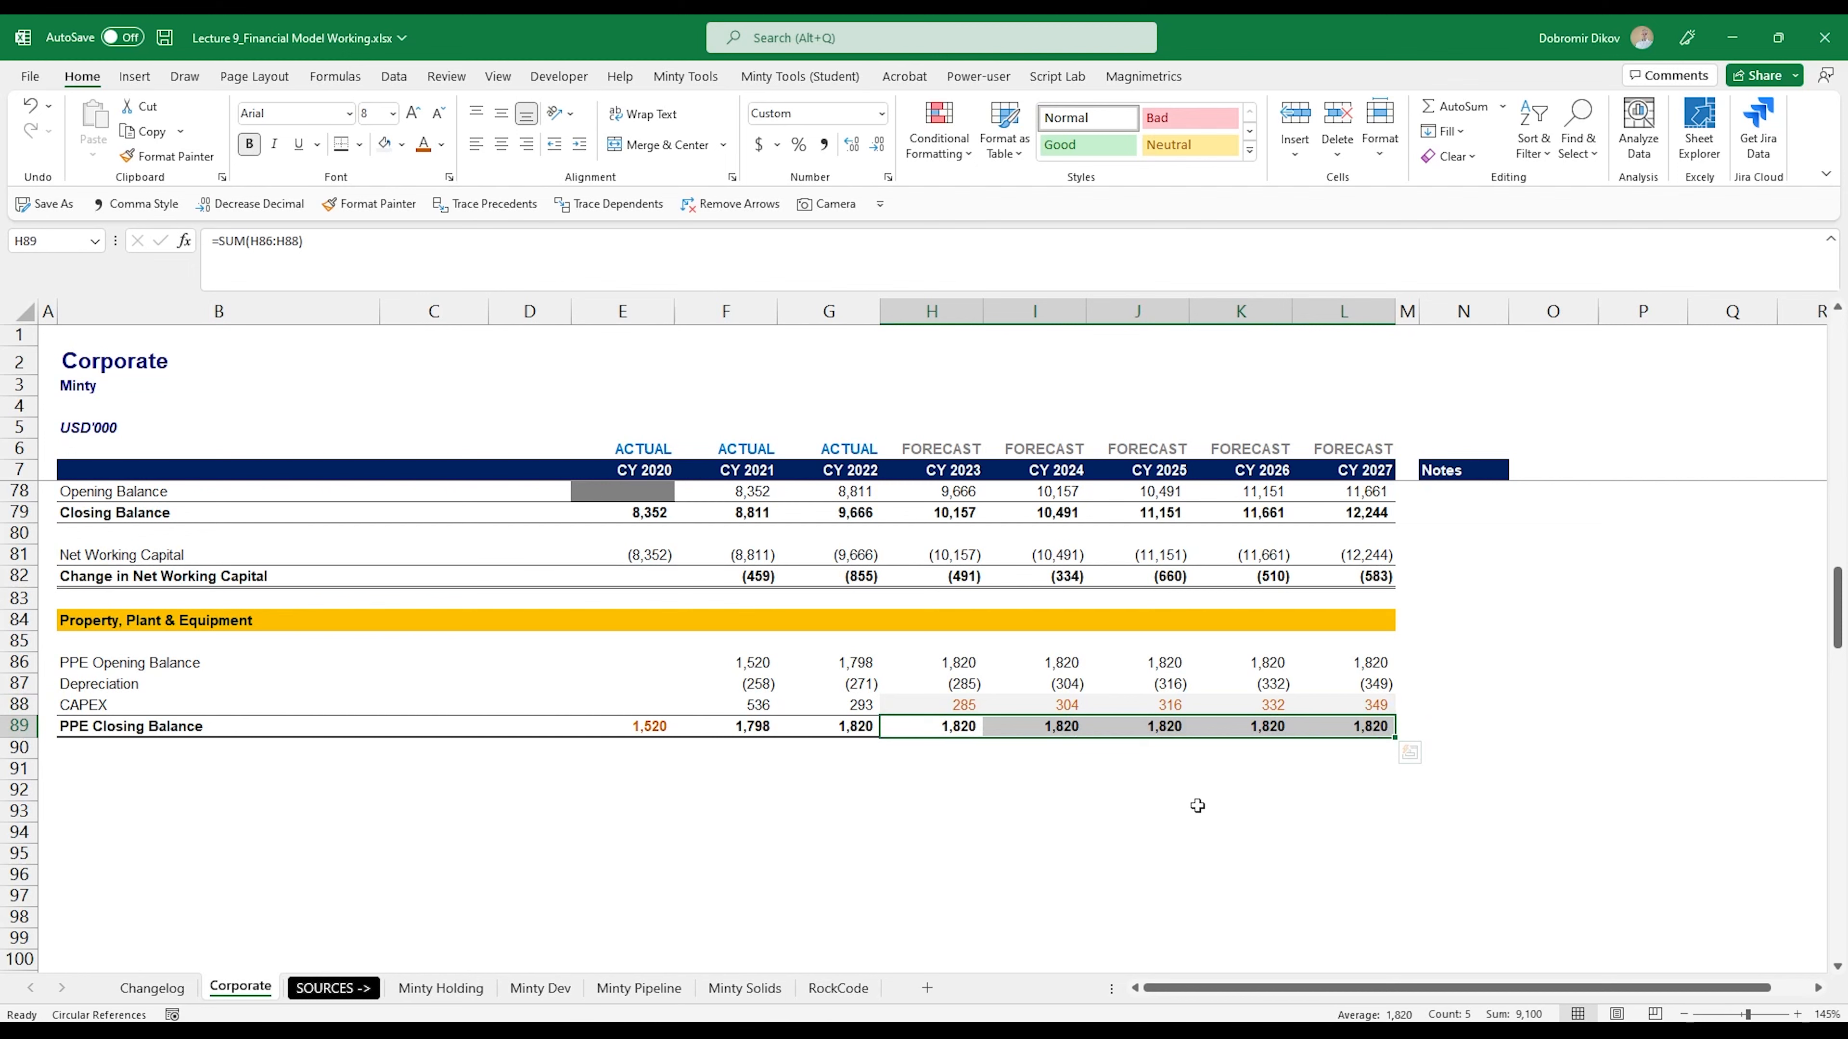
{"action": "left_click_drag", "start_coordinate": [931, 704], "coordinate": [1367, 704]}
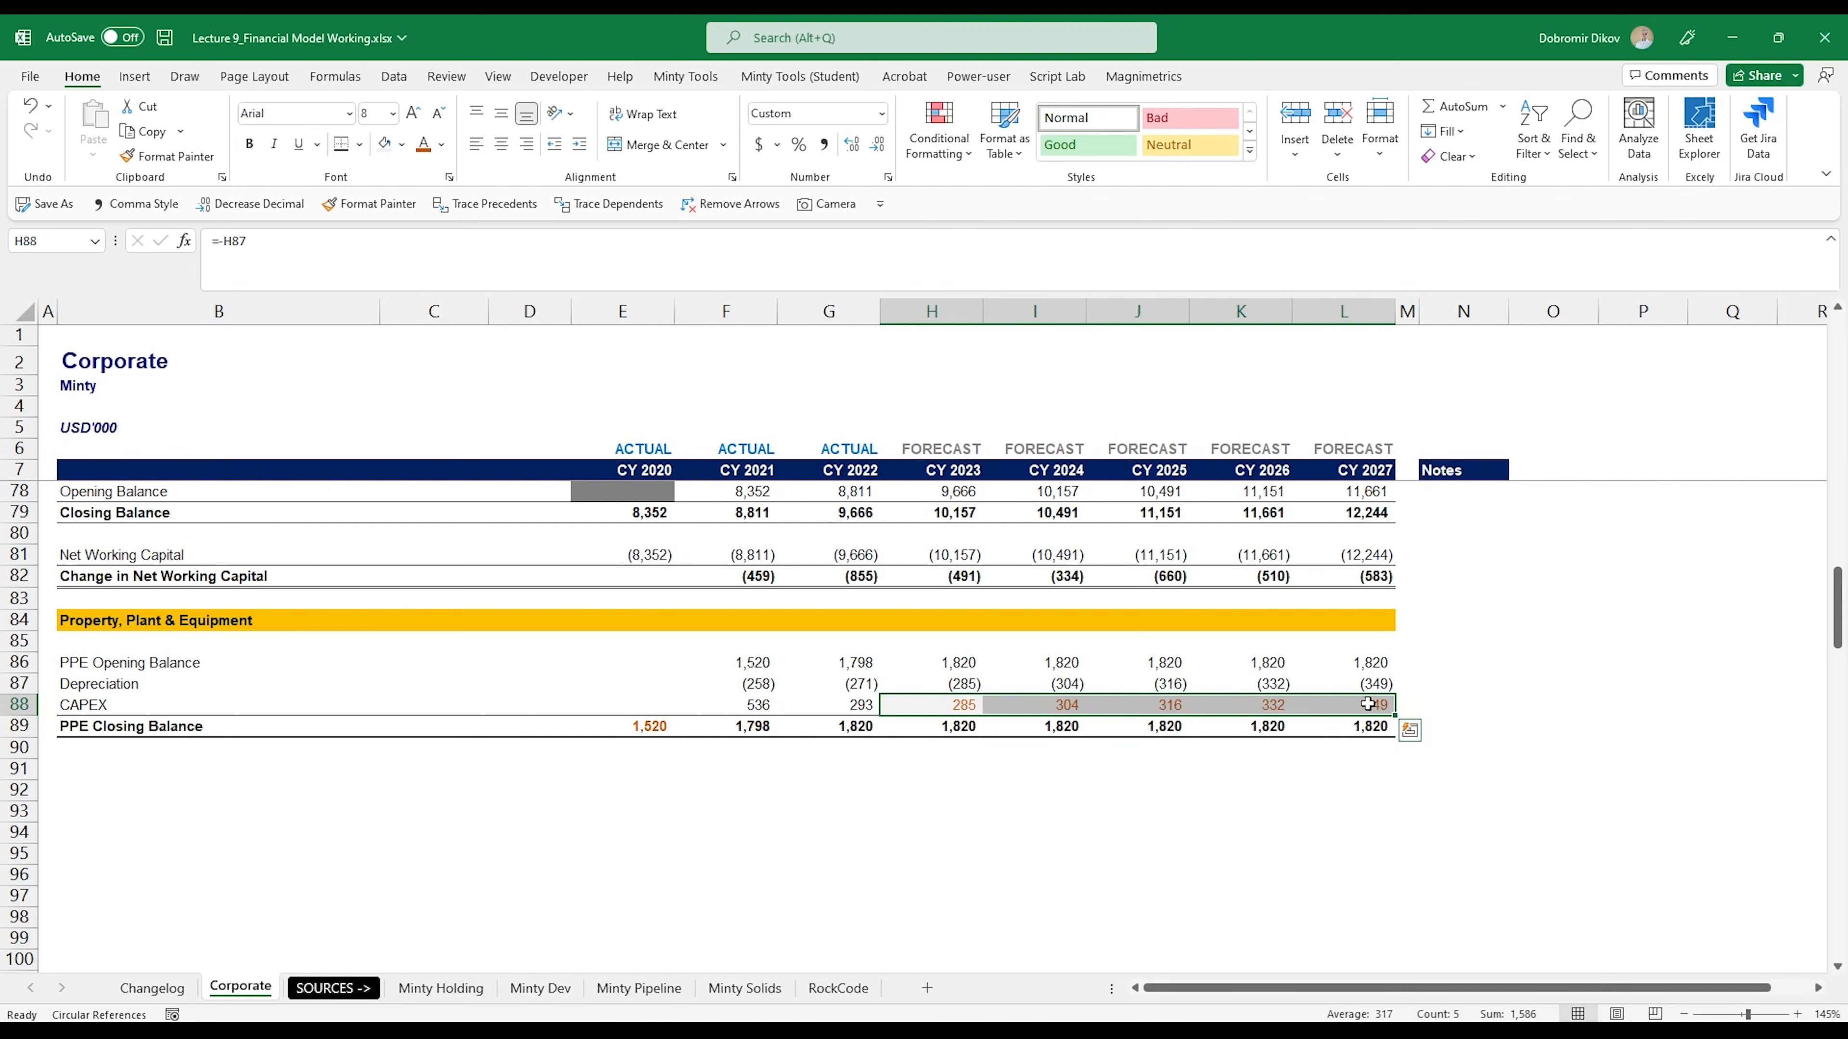
{"action": "scroll", "coordinate": [953, 728], "scroll_direction": "down", "scroll_amount": 4}
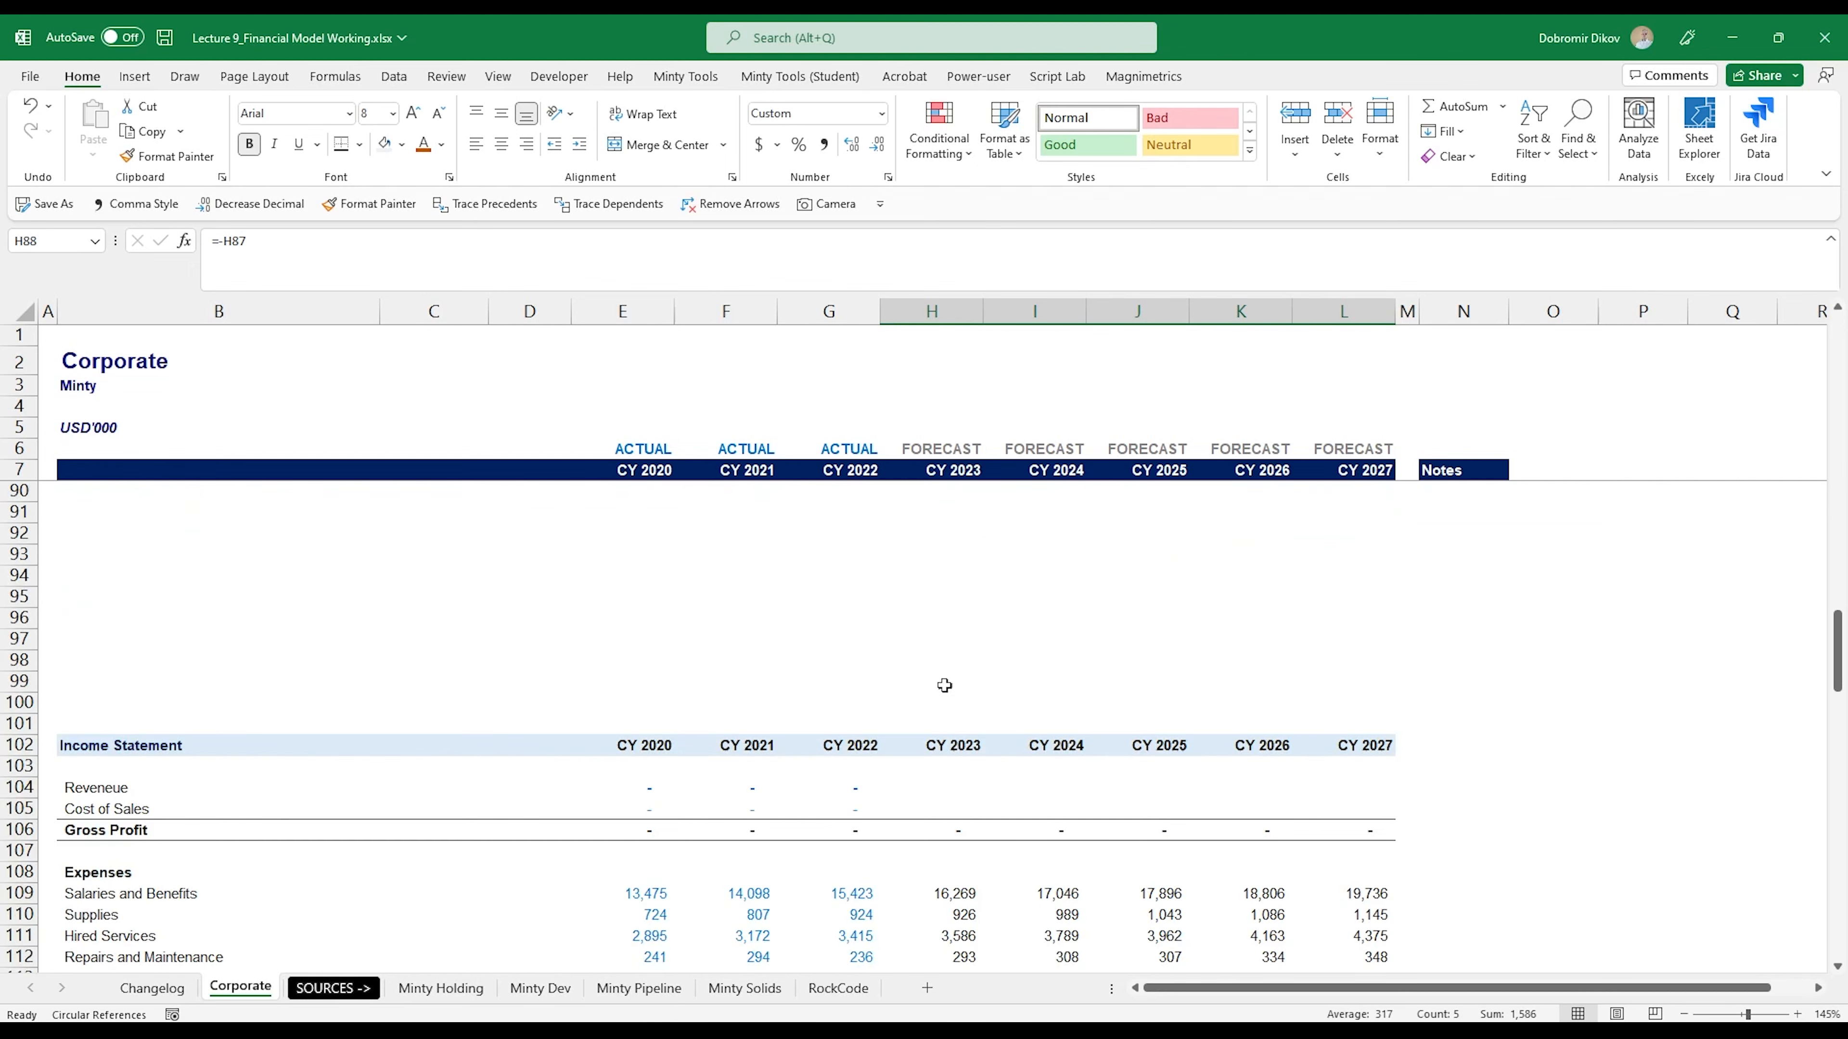
{"action": "scroll", "coordinate": [953, 691], "scroll_direction": "up", "scroll_amount": 1}
{"action": "scroll", "coordinate": [957, 699], "scroll_direction": "down", "scroll_amount": 5}
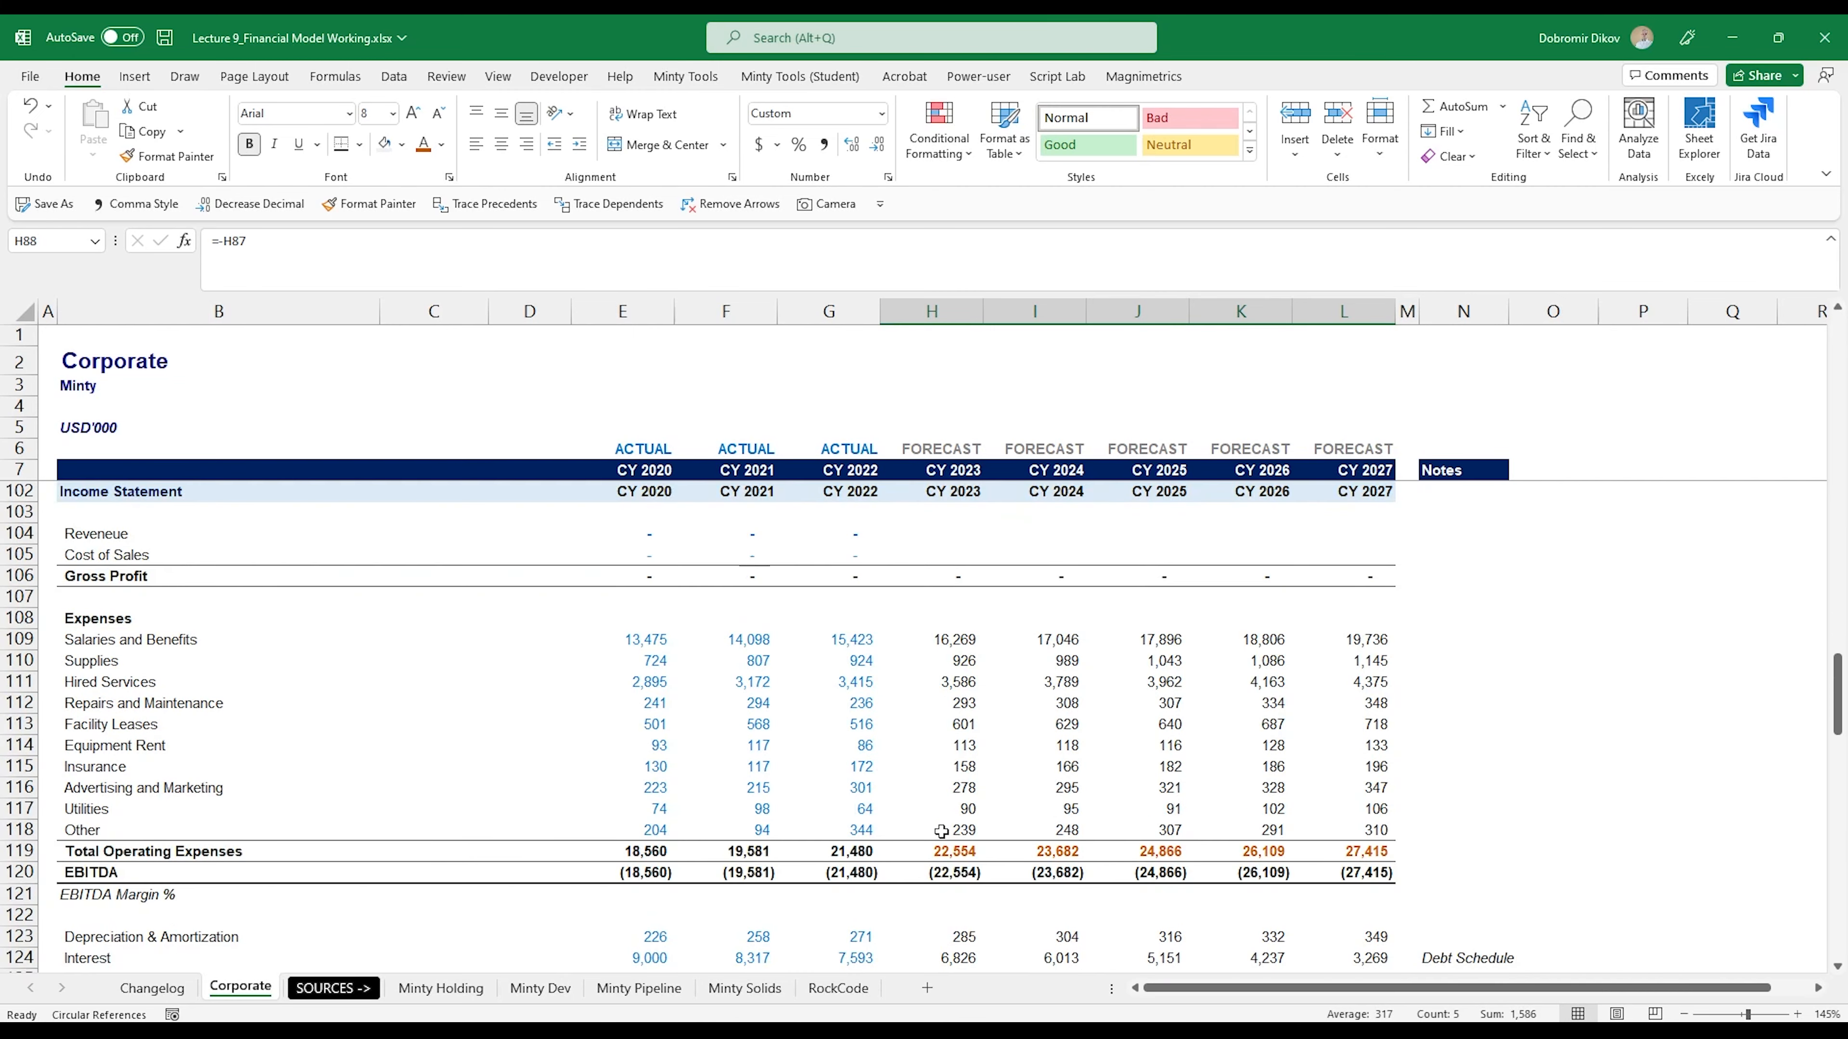
{"action": "scroll", "coordinate": [942, 830], "scroll_direction": "down", "scroll_amount": 8}
{"action": "scroll", "coordinate": [961, 830], "scroll_direction": "up", "scroll_amount": 17}
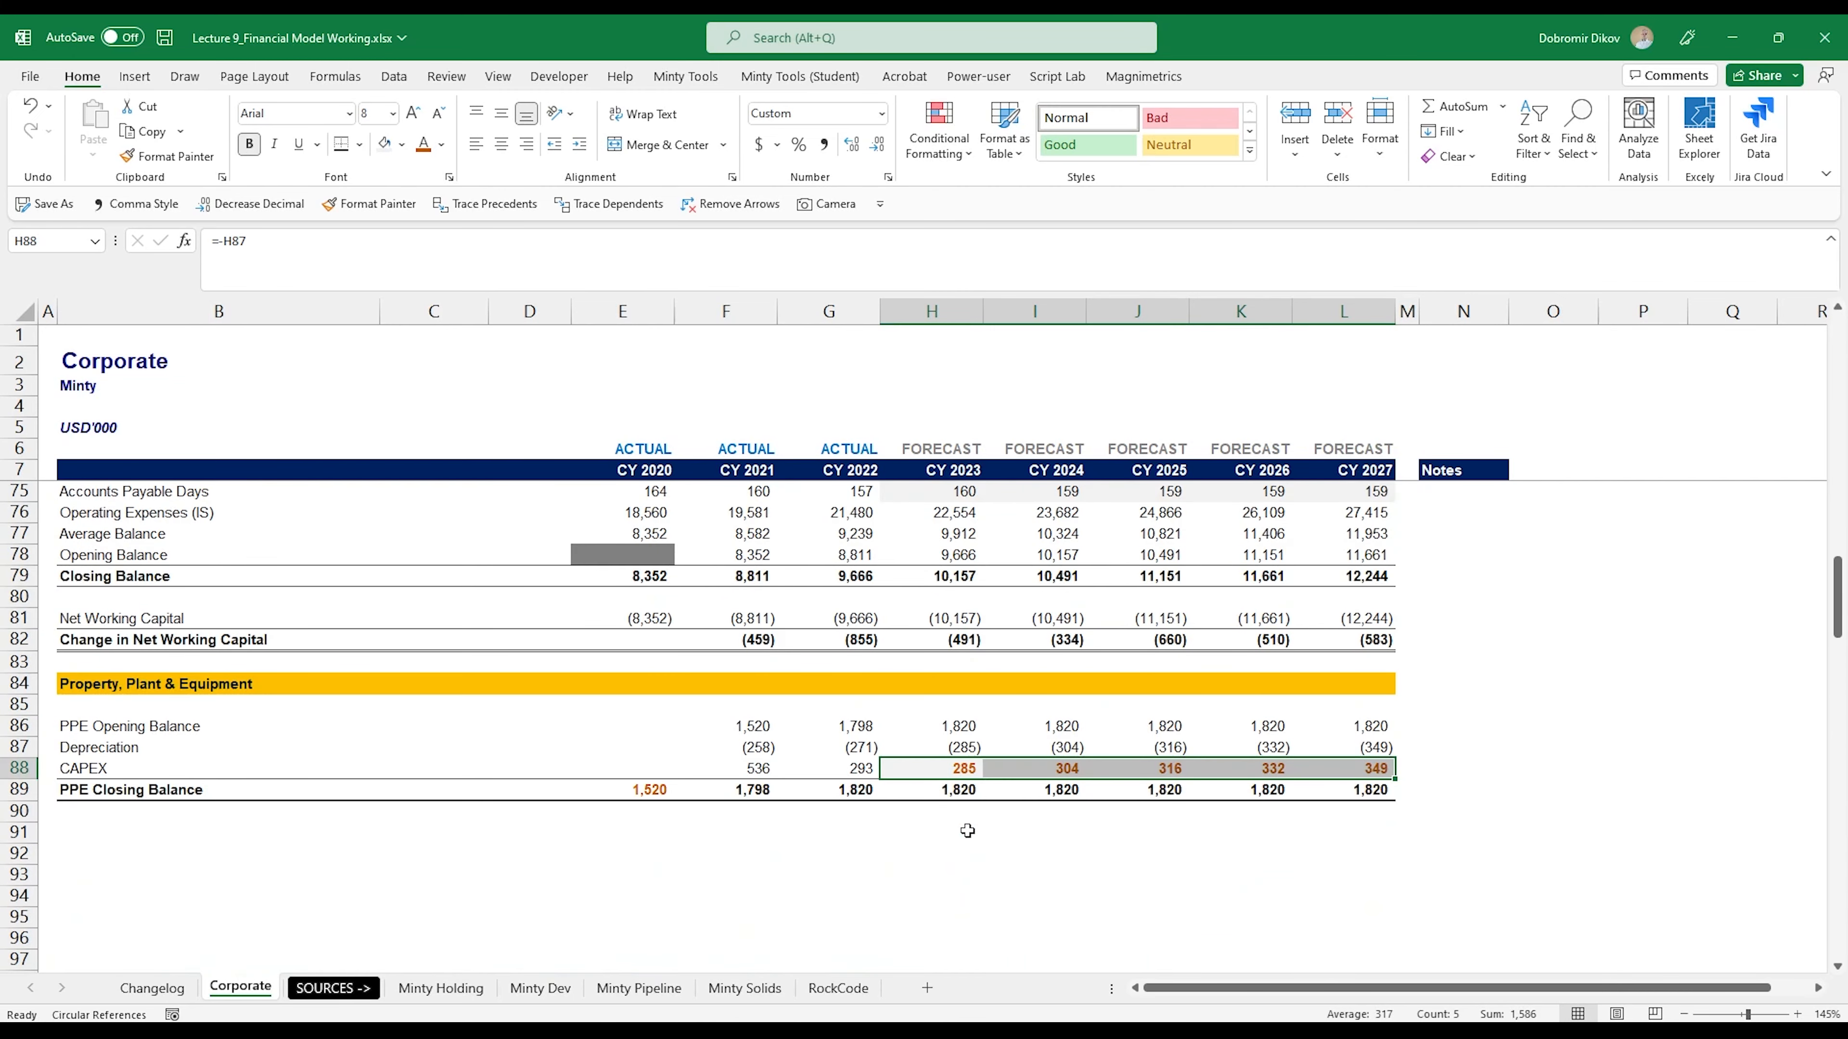
- Link the CY 2023 Property, Plant & Equipment line of the balance sheet in H139 to the PPE closing balance with =H89
{"action": "scroll", "coordinate": [961, 829], "scroll_direction": "down", "scroll_amount": 2}
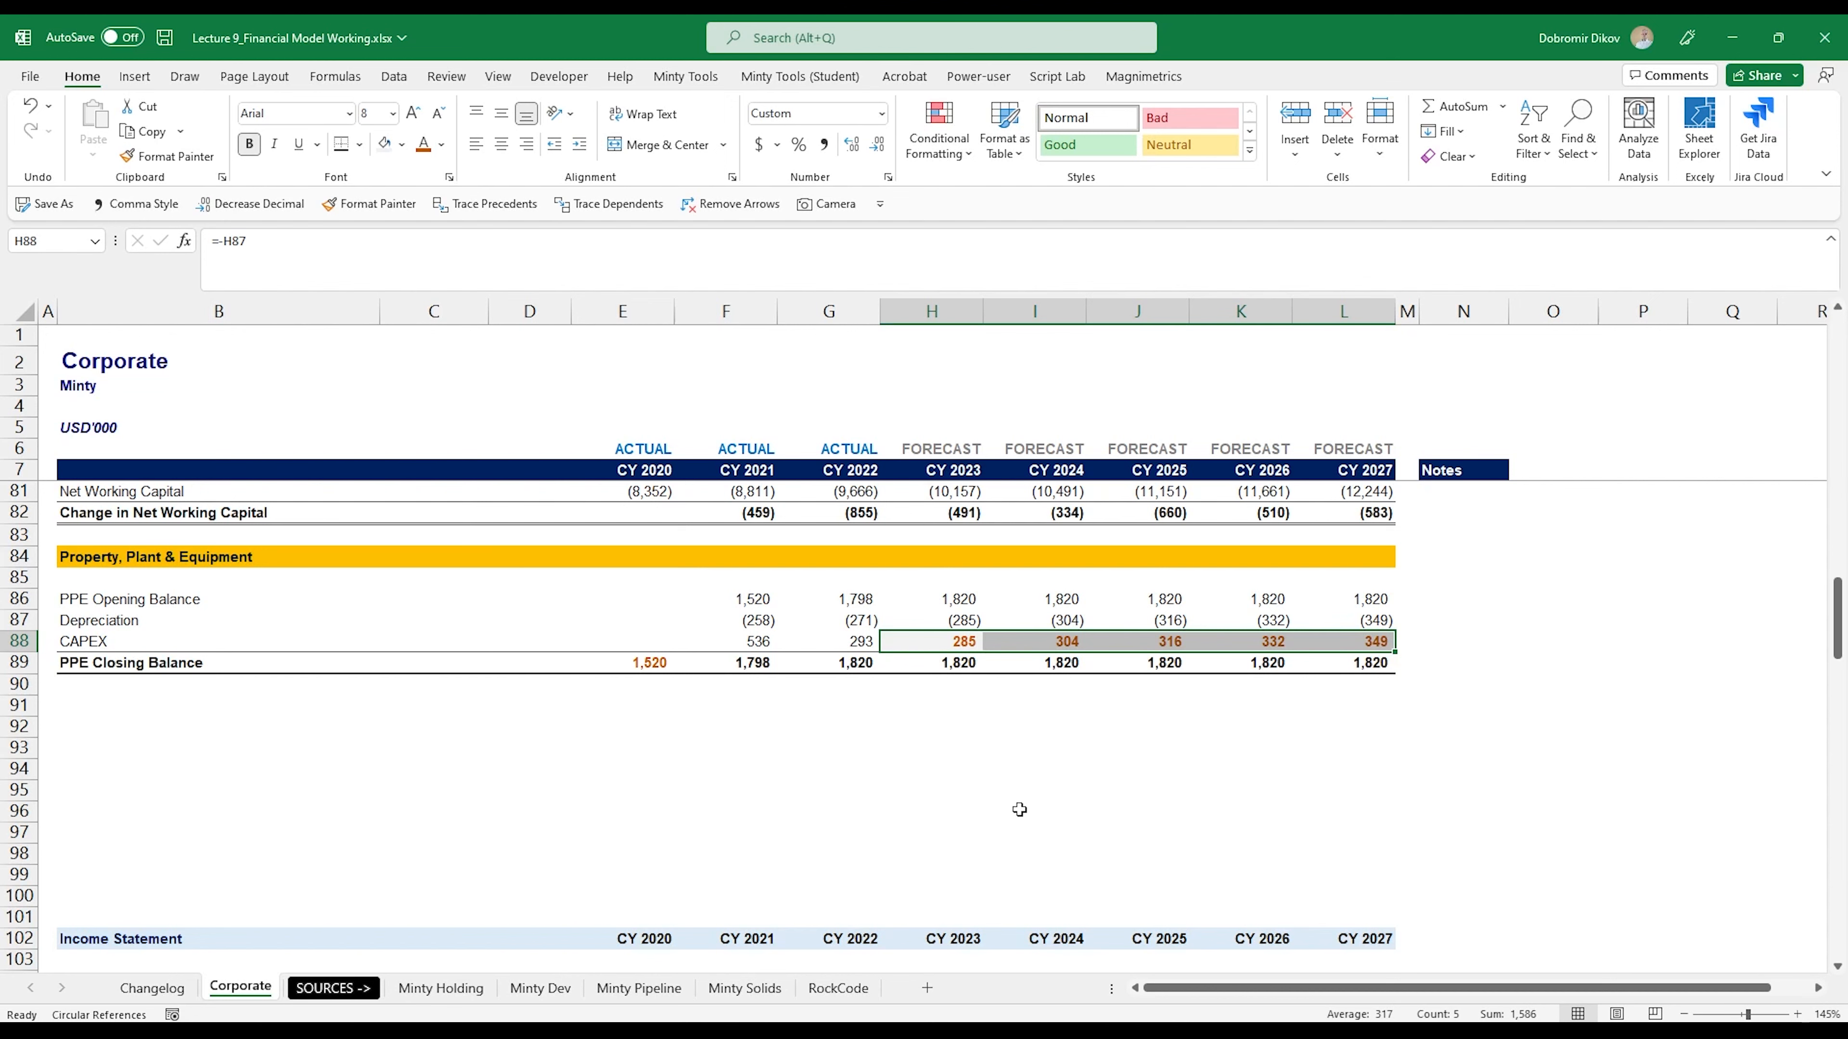
{"action": "scroll", "coordinate": [1003, 811], "scroll_direction": "down", "scroll_amount": 8}
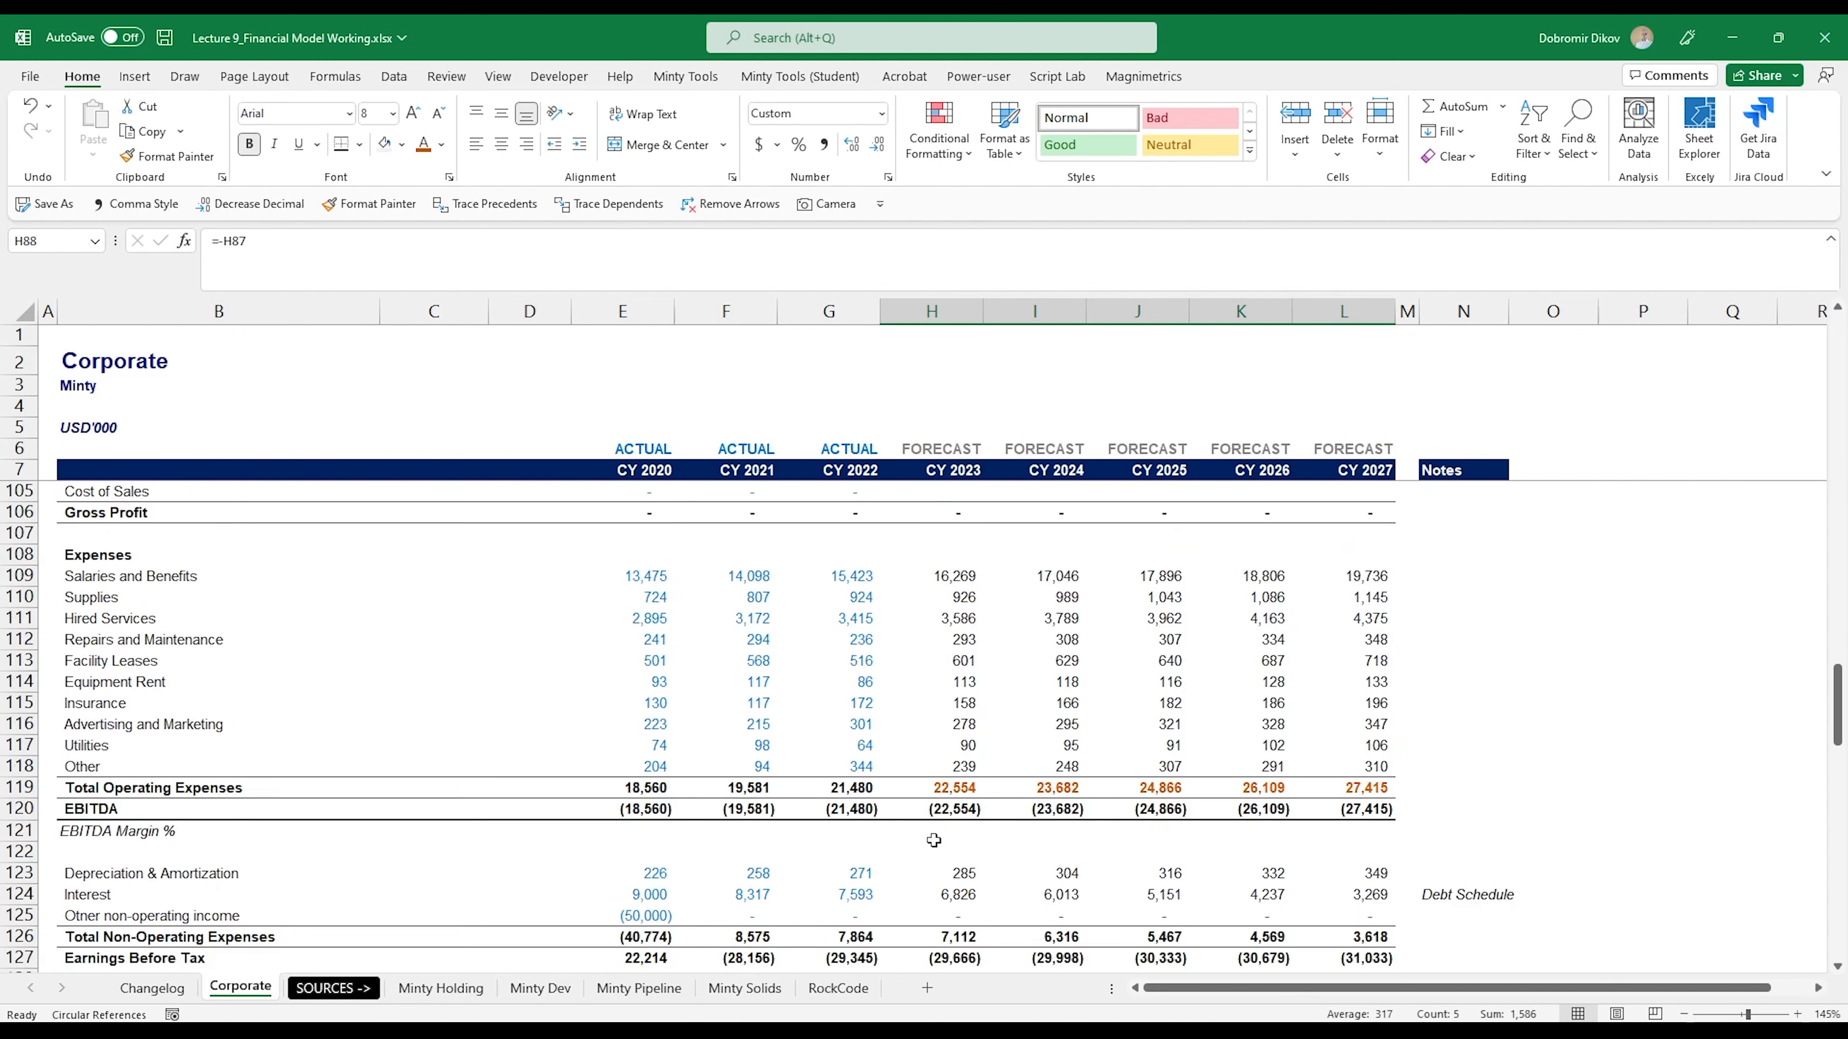
{"action": "scroll", "coordinate": [933, 841], "scroll_direction": "down", "scroll_amount": 6}
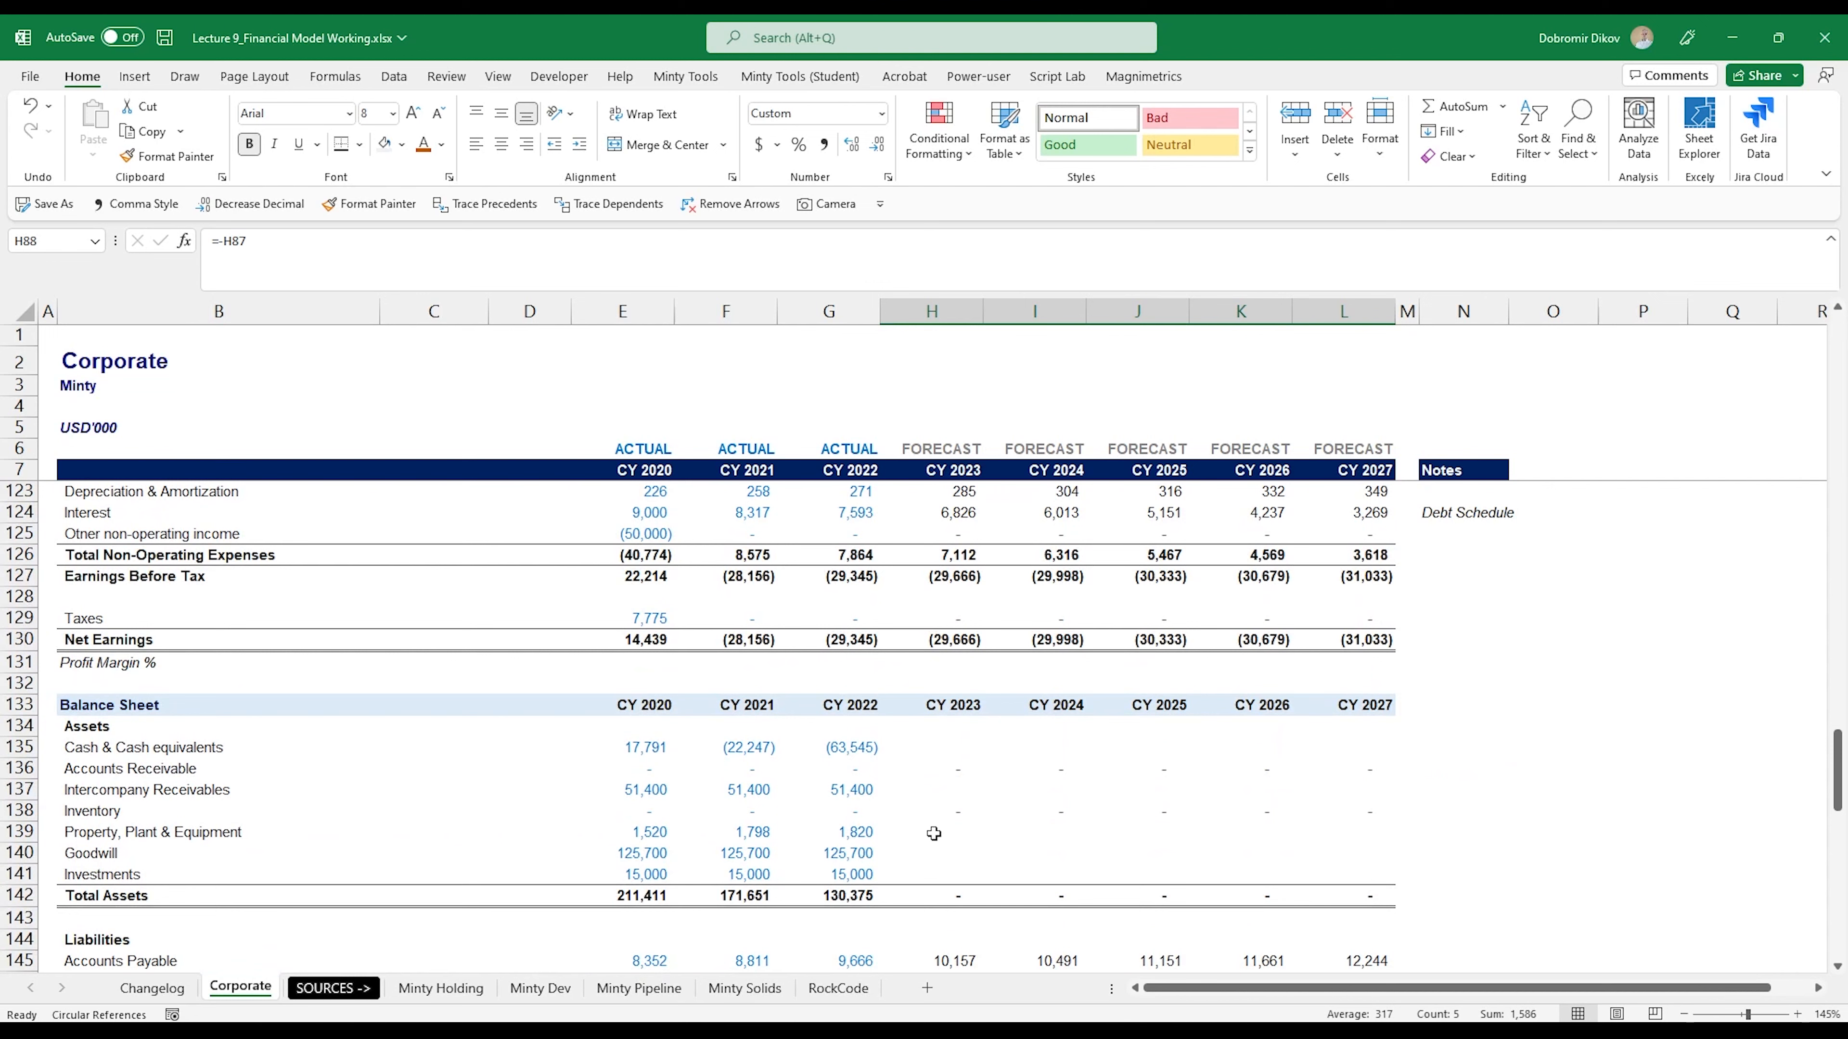
{"action": "left_click", "coordinate": [940, 835]}
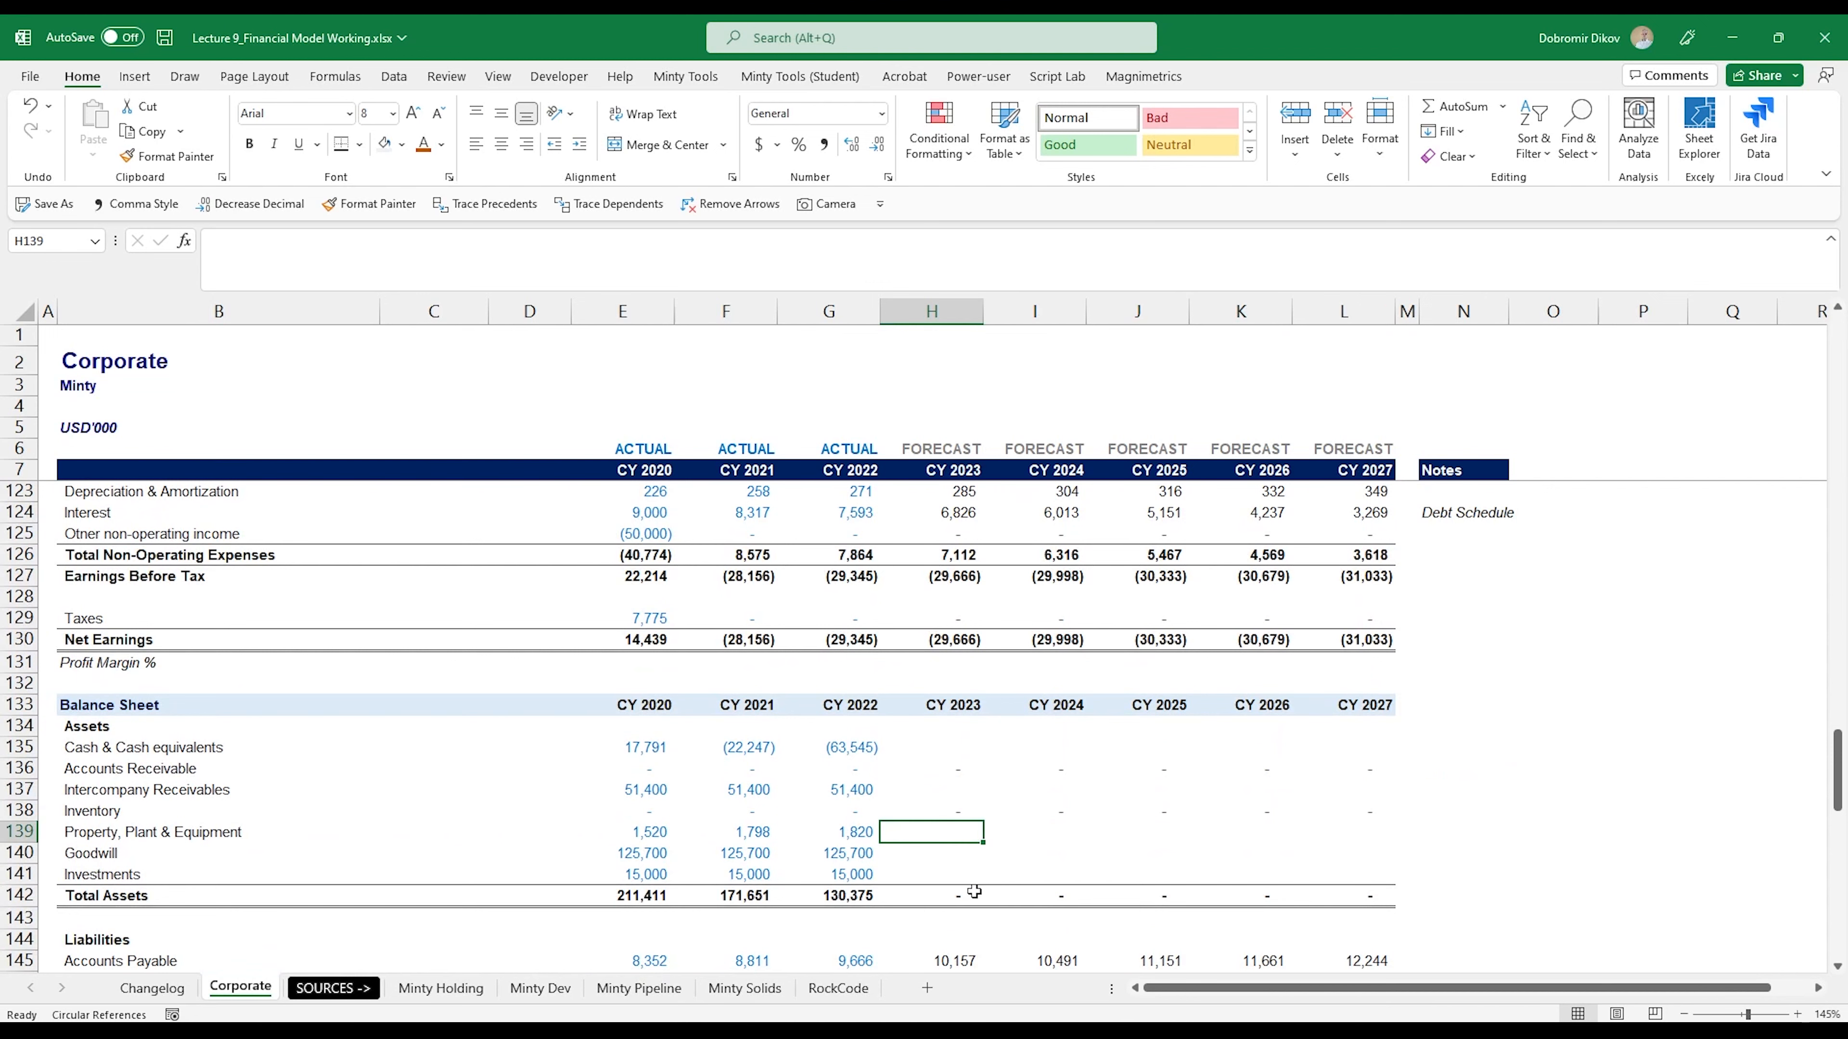
{"action": "type", "text": "="}
{"action": "scroll", "coordinate": [996, 771], "scroll_direction": "up", "scroll_amount": 11}
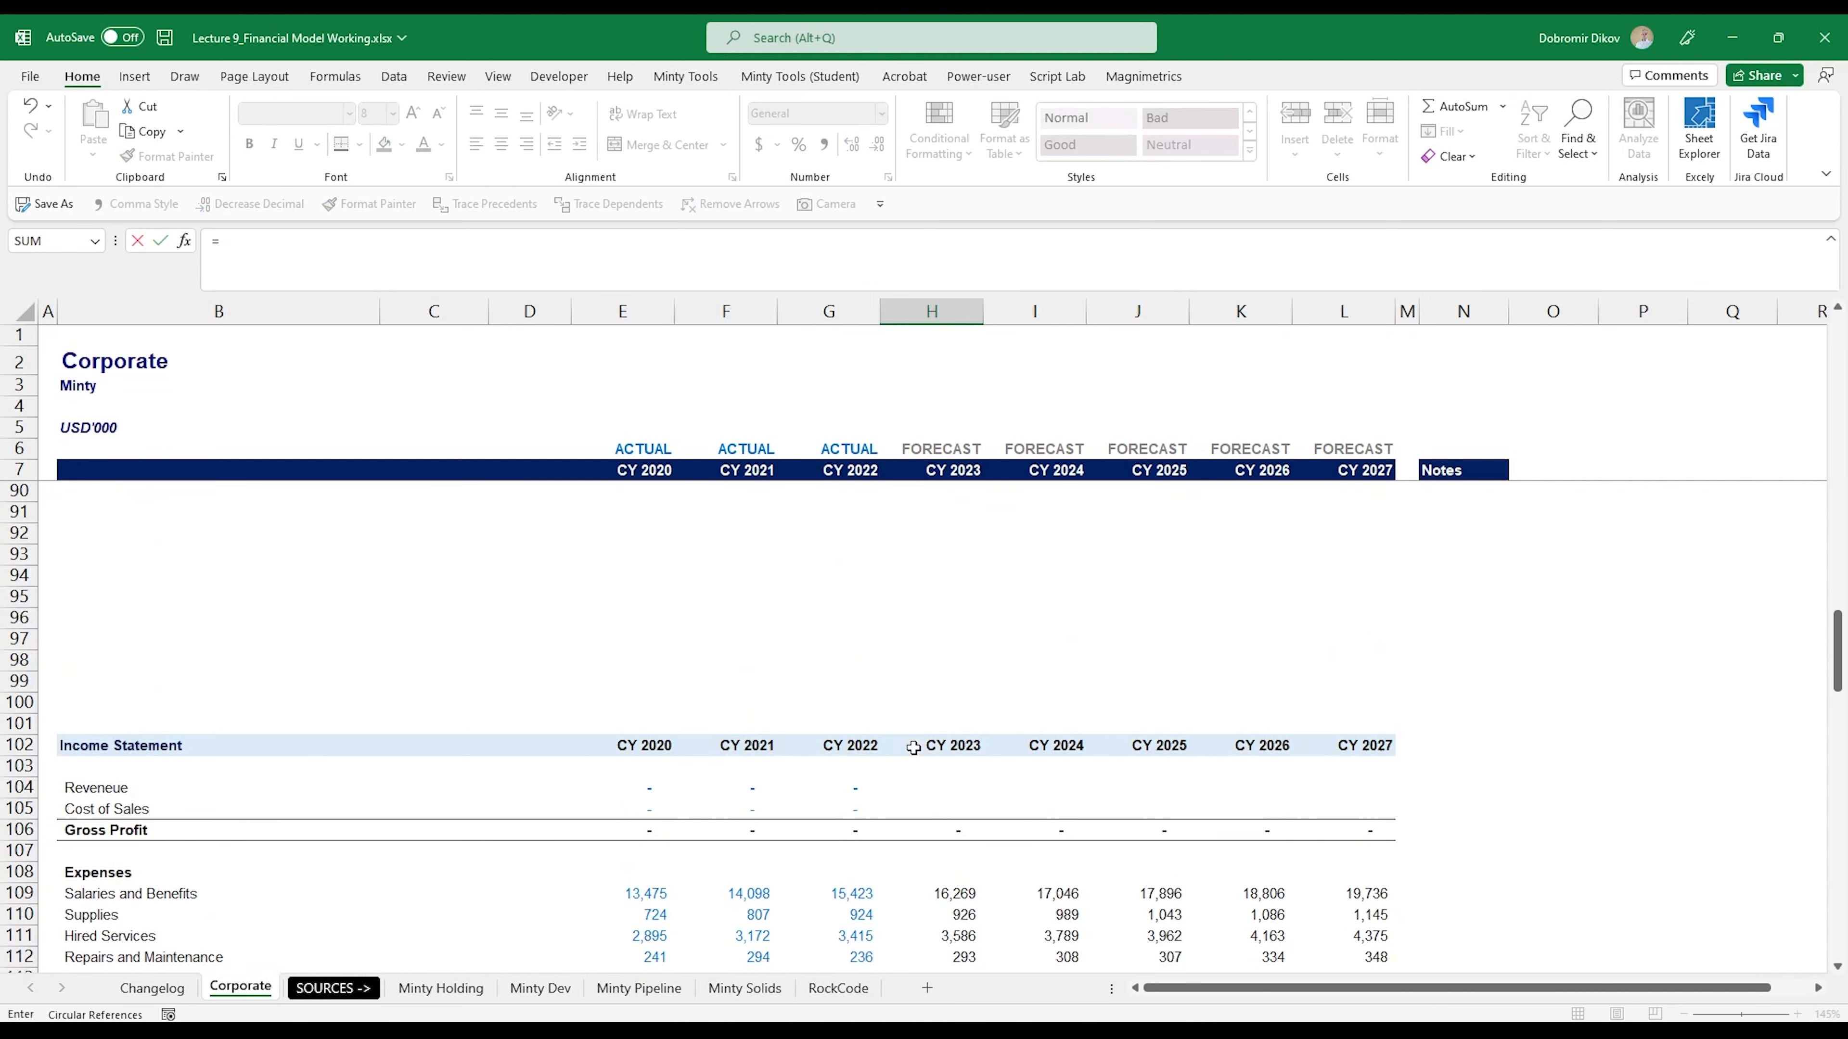
{"action": "scroll", "coordinate": [913, 748], "scroll_direction": "up", "scroll_amount": 4}
{"action": "left_click", "coordinate": [934, 730]}
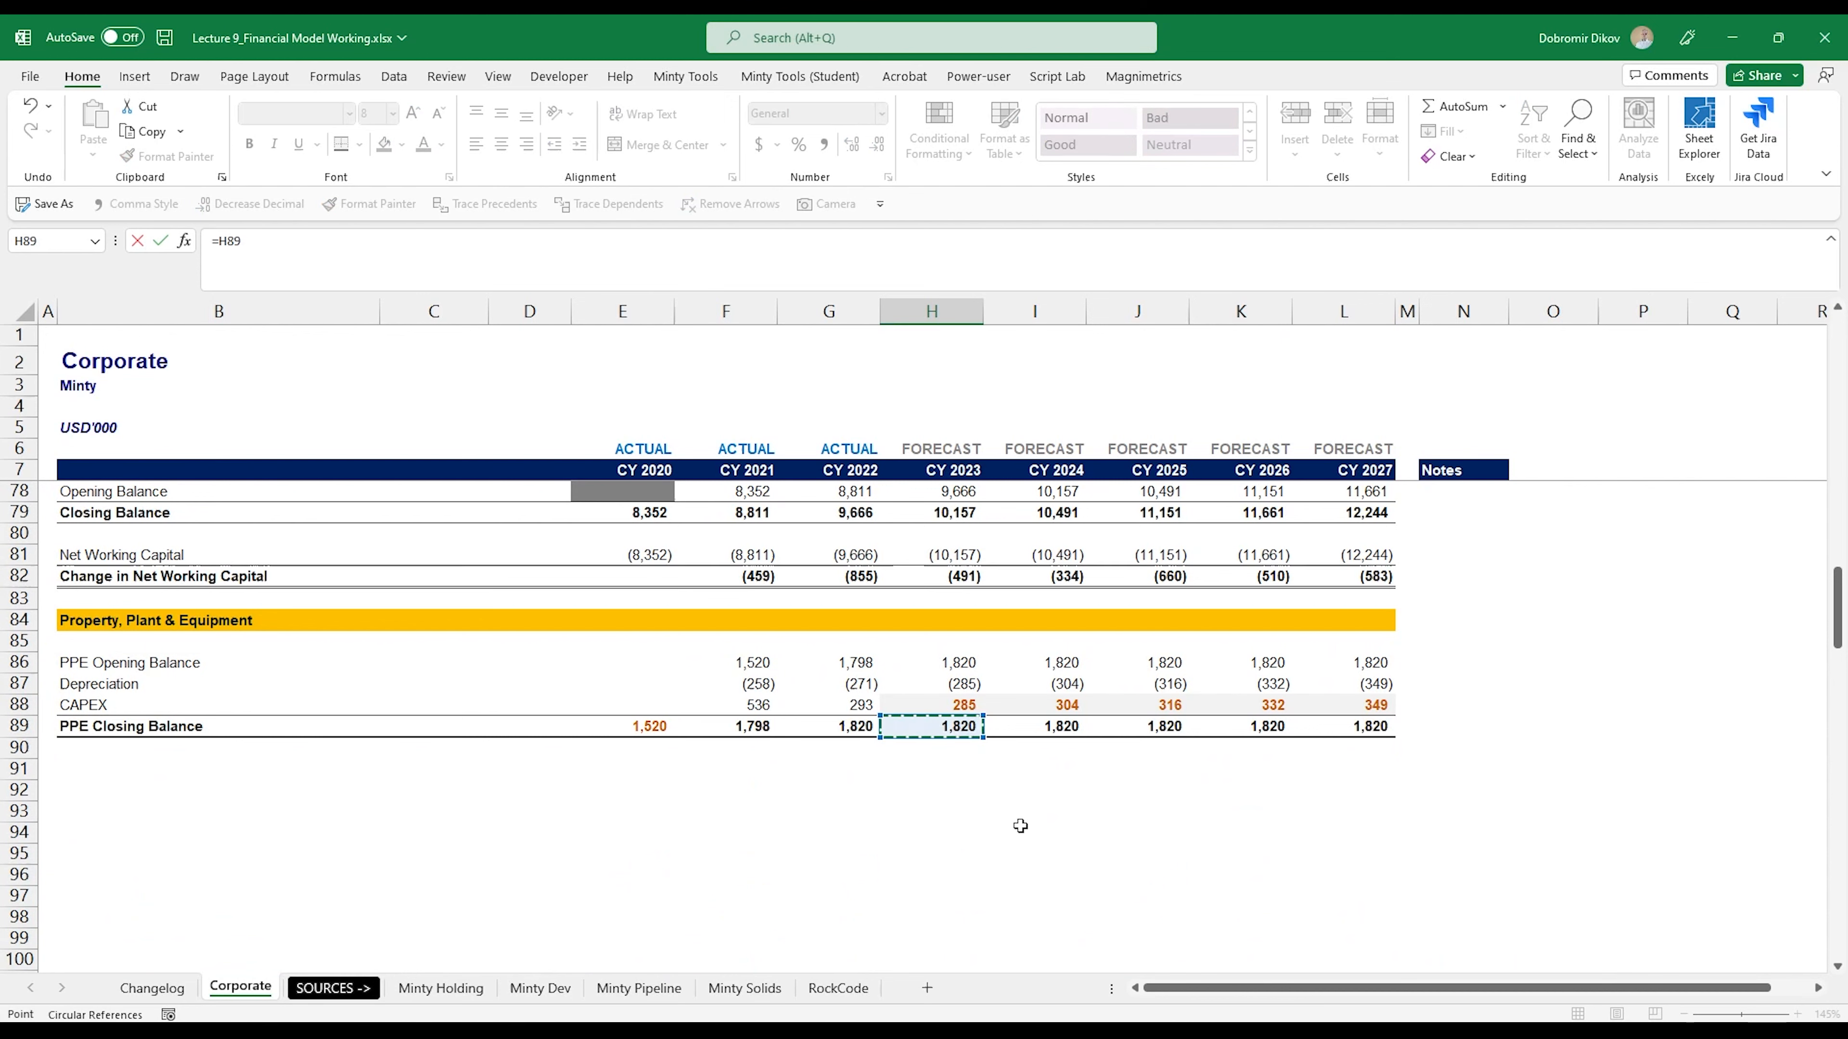
{"action": "key", "text": "ctrl+Return"}
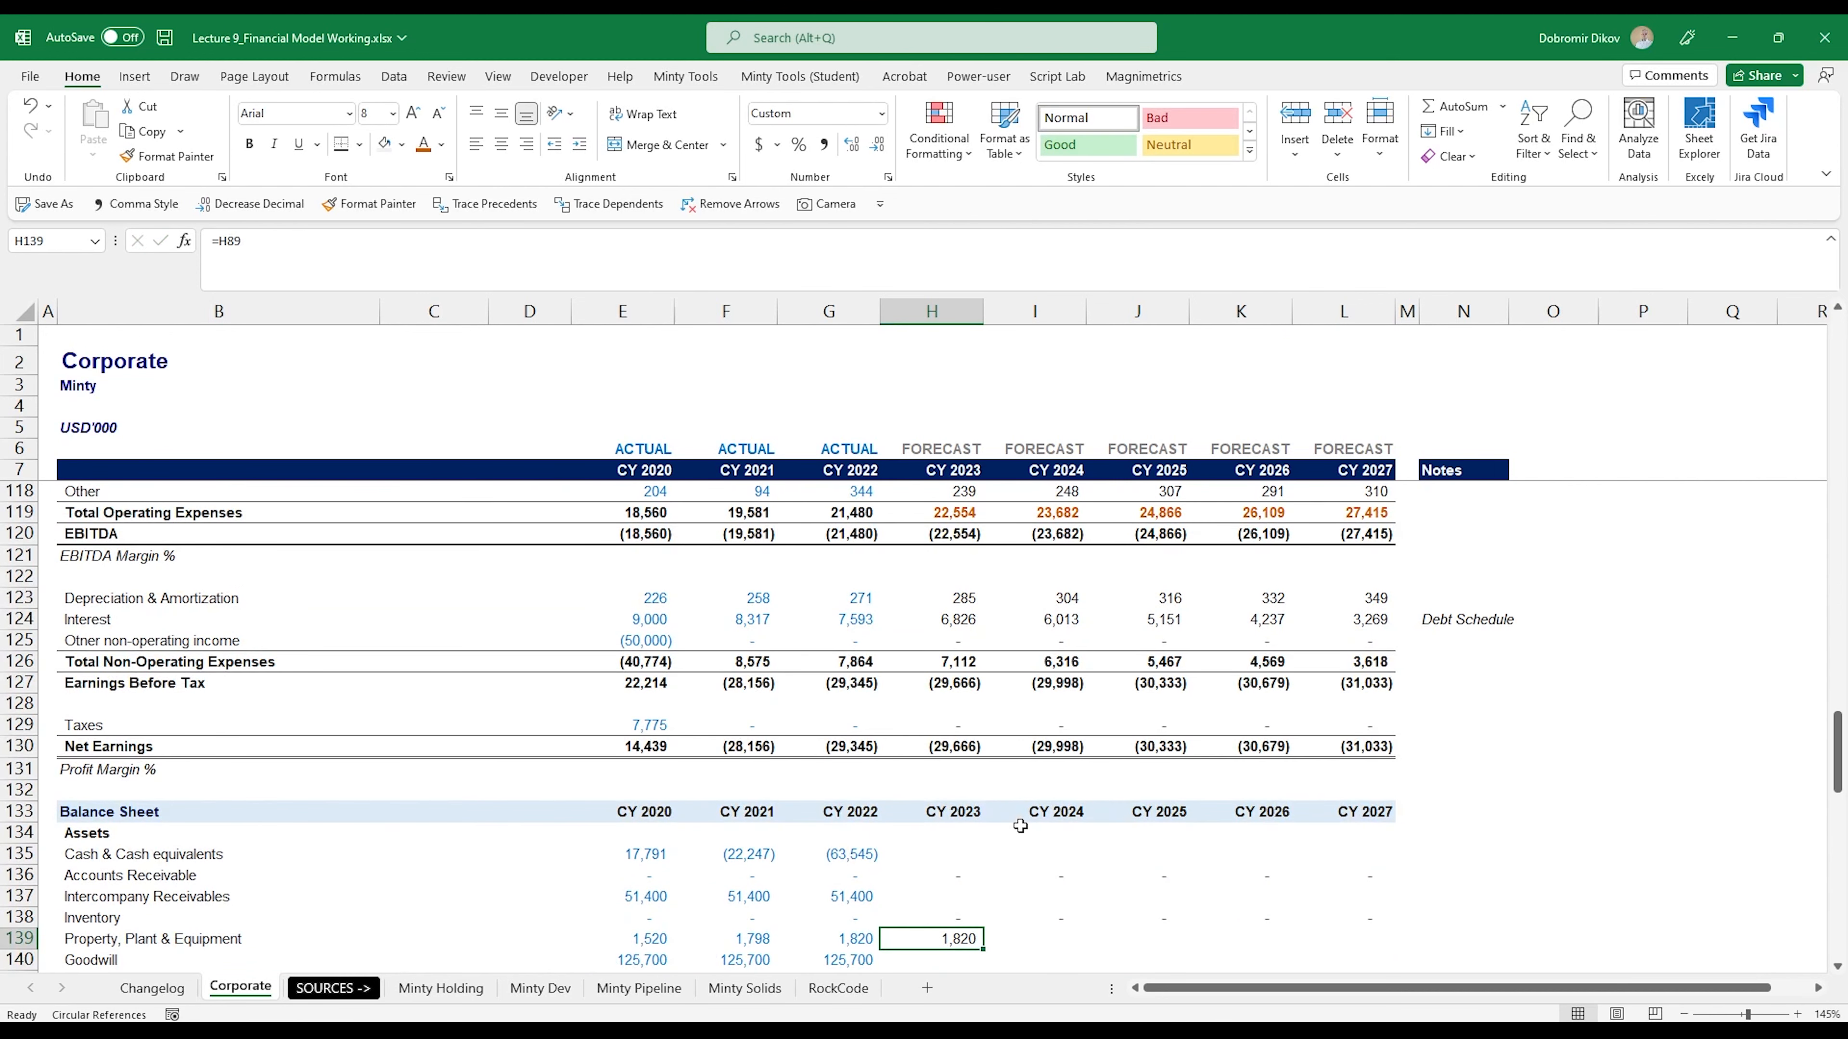
- Fill the Property, Plant & Equipment link from H139 across the forecast years to CY 2027 in L139
{"action": "key", "text": "shift+Right"}
{"action": "key", "text": "shift+Right"}
{"action": "key", "text": "shift+Right"}
{"action": "key", "text": "shift+Right"}
{"action": "key", "text": "ctrl+r"}
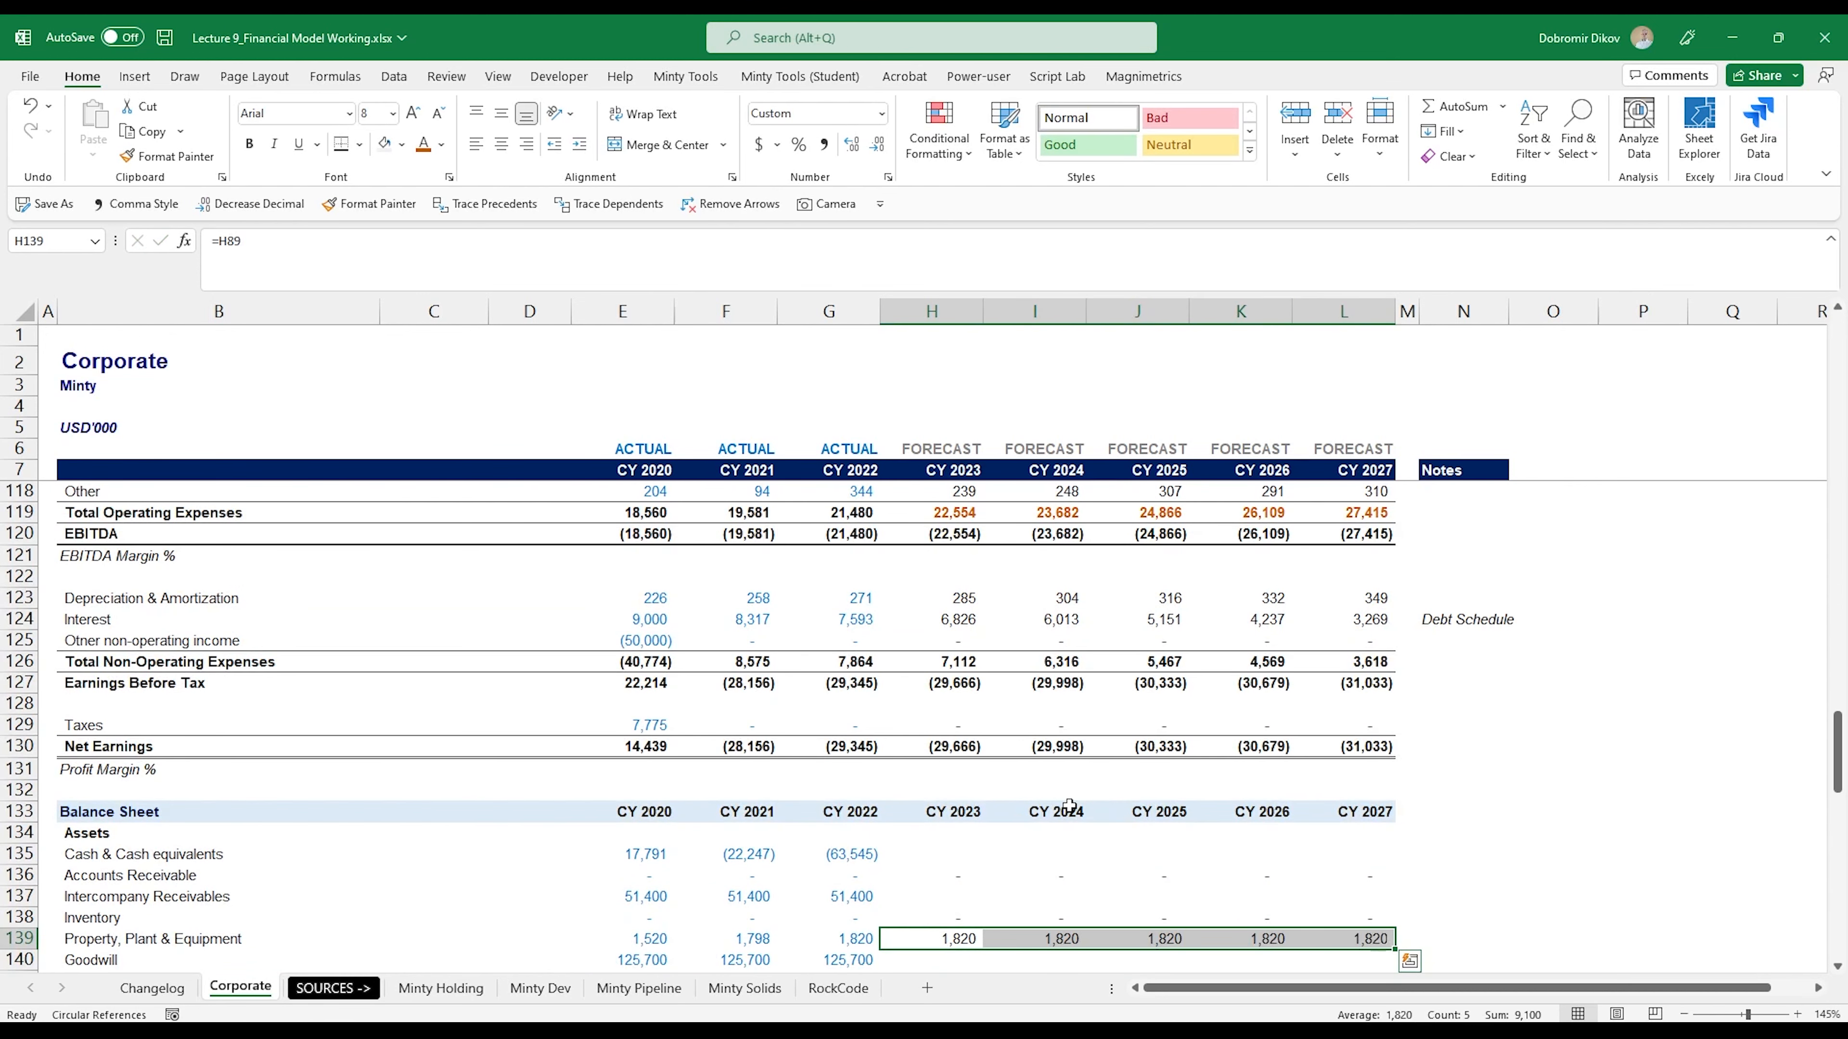
{"action": "scroll", "coordinate": [1069, 806], "scroll_direction": "down", "scroll_amount": 2}
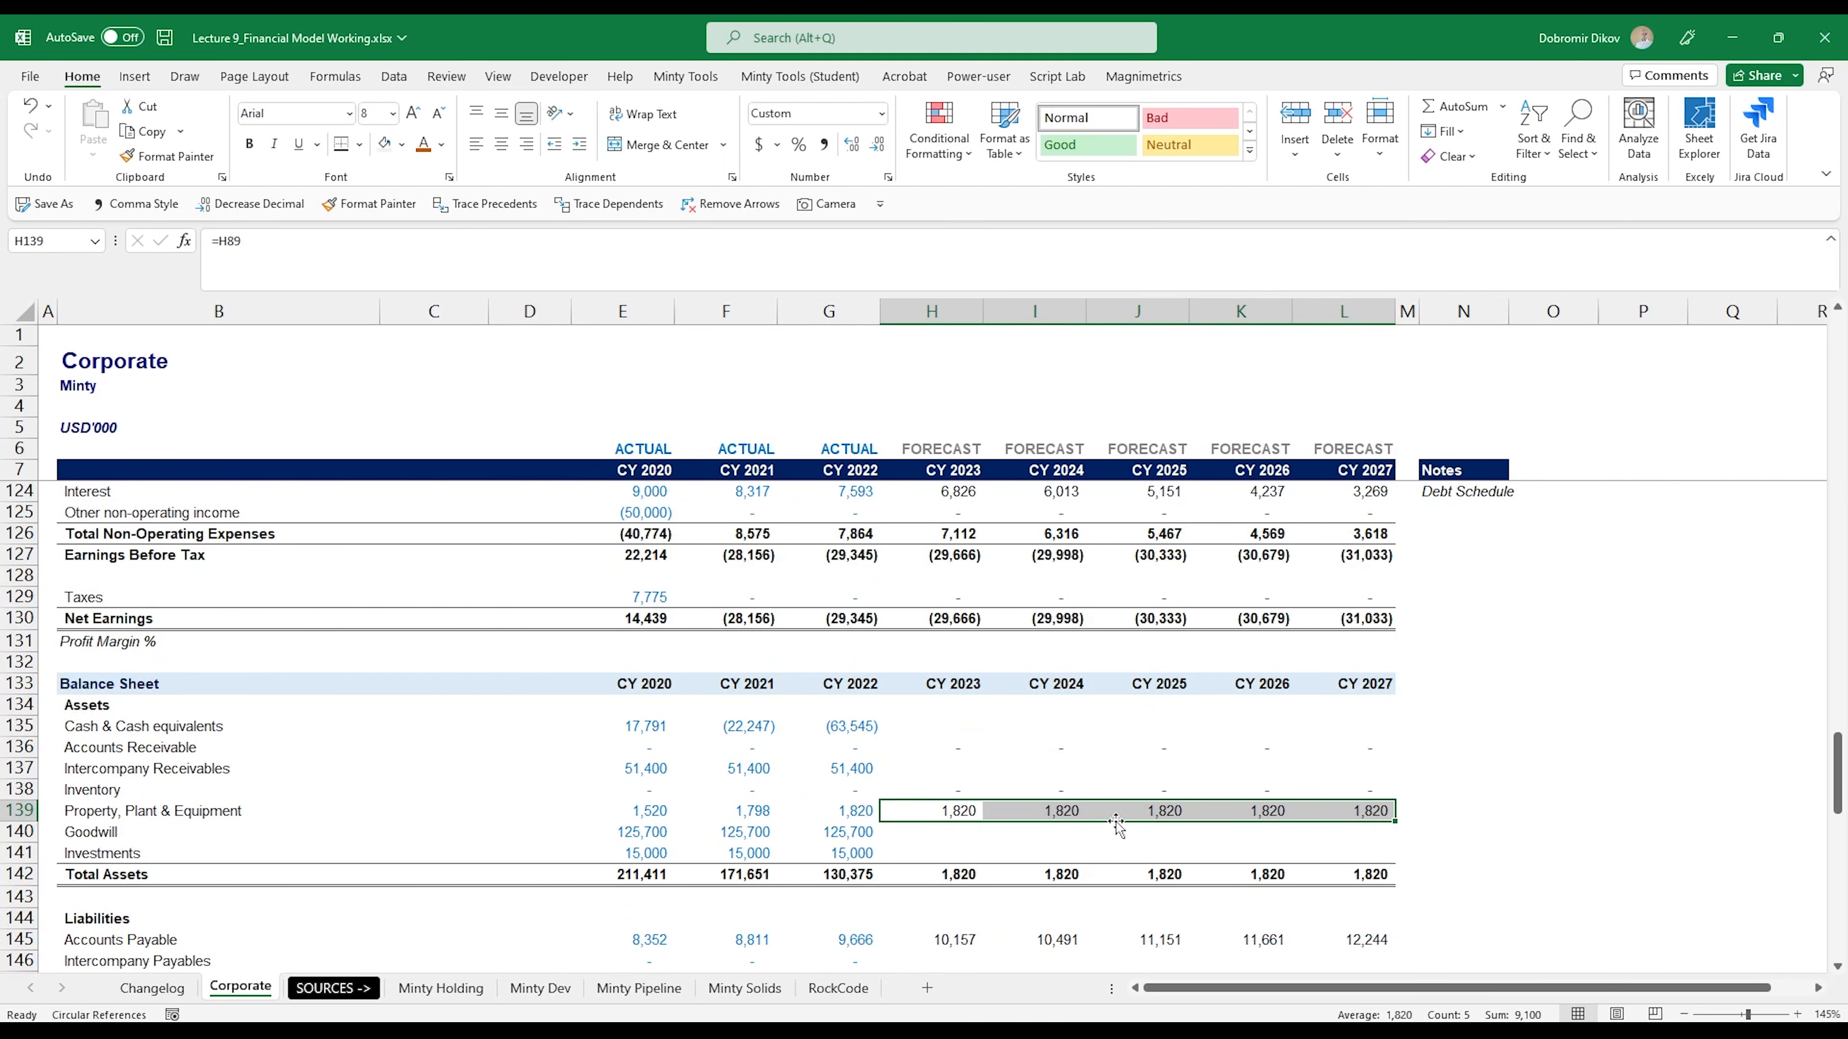
- In the Lecture 10_Financial Model Working.xlsx workbook, copy the Property, Plant & Equipment header band from row 84 to row 91 and retitle it Goodwill
{"action": "key", "text": "alt+Tab"}
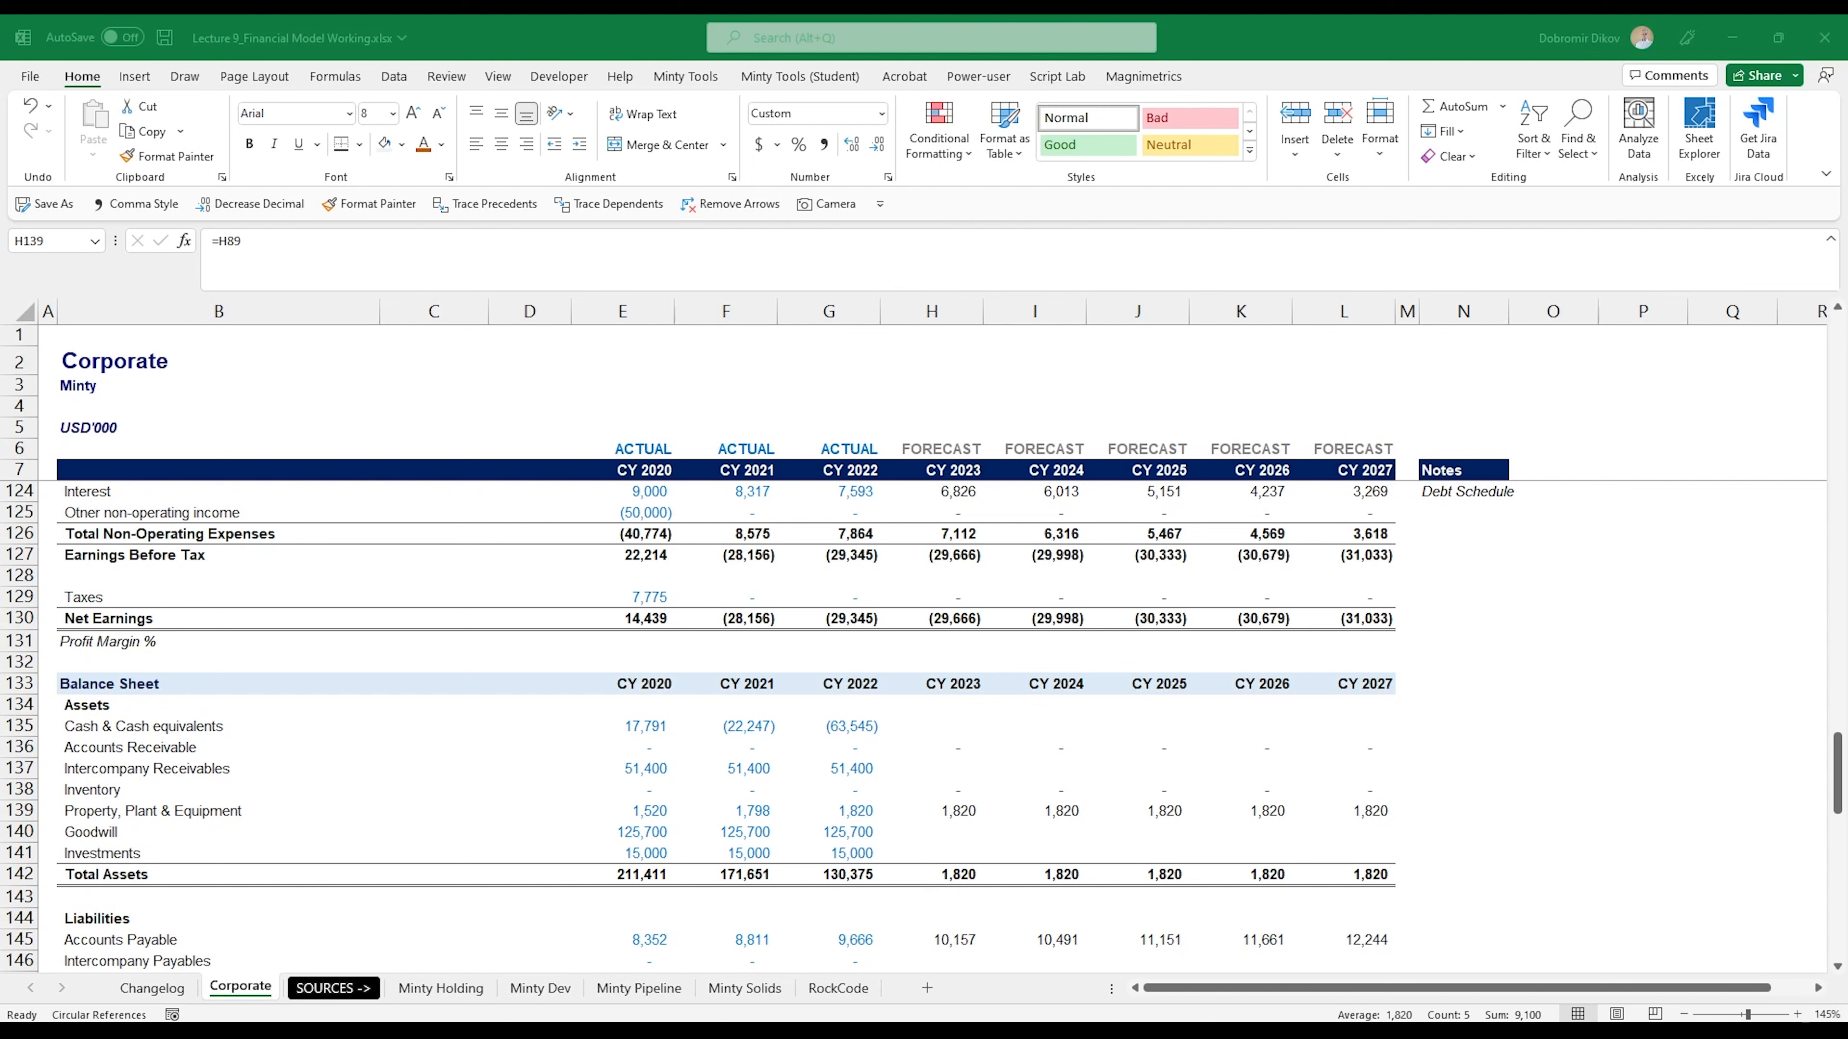
{"action": "key", "text": "alt+Tab"}
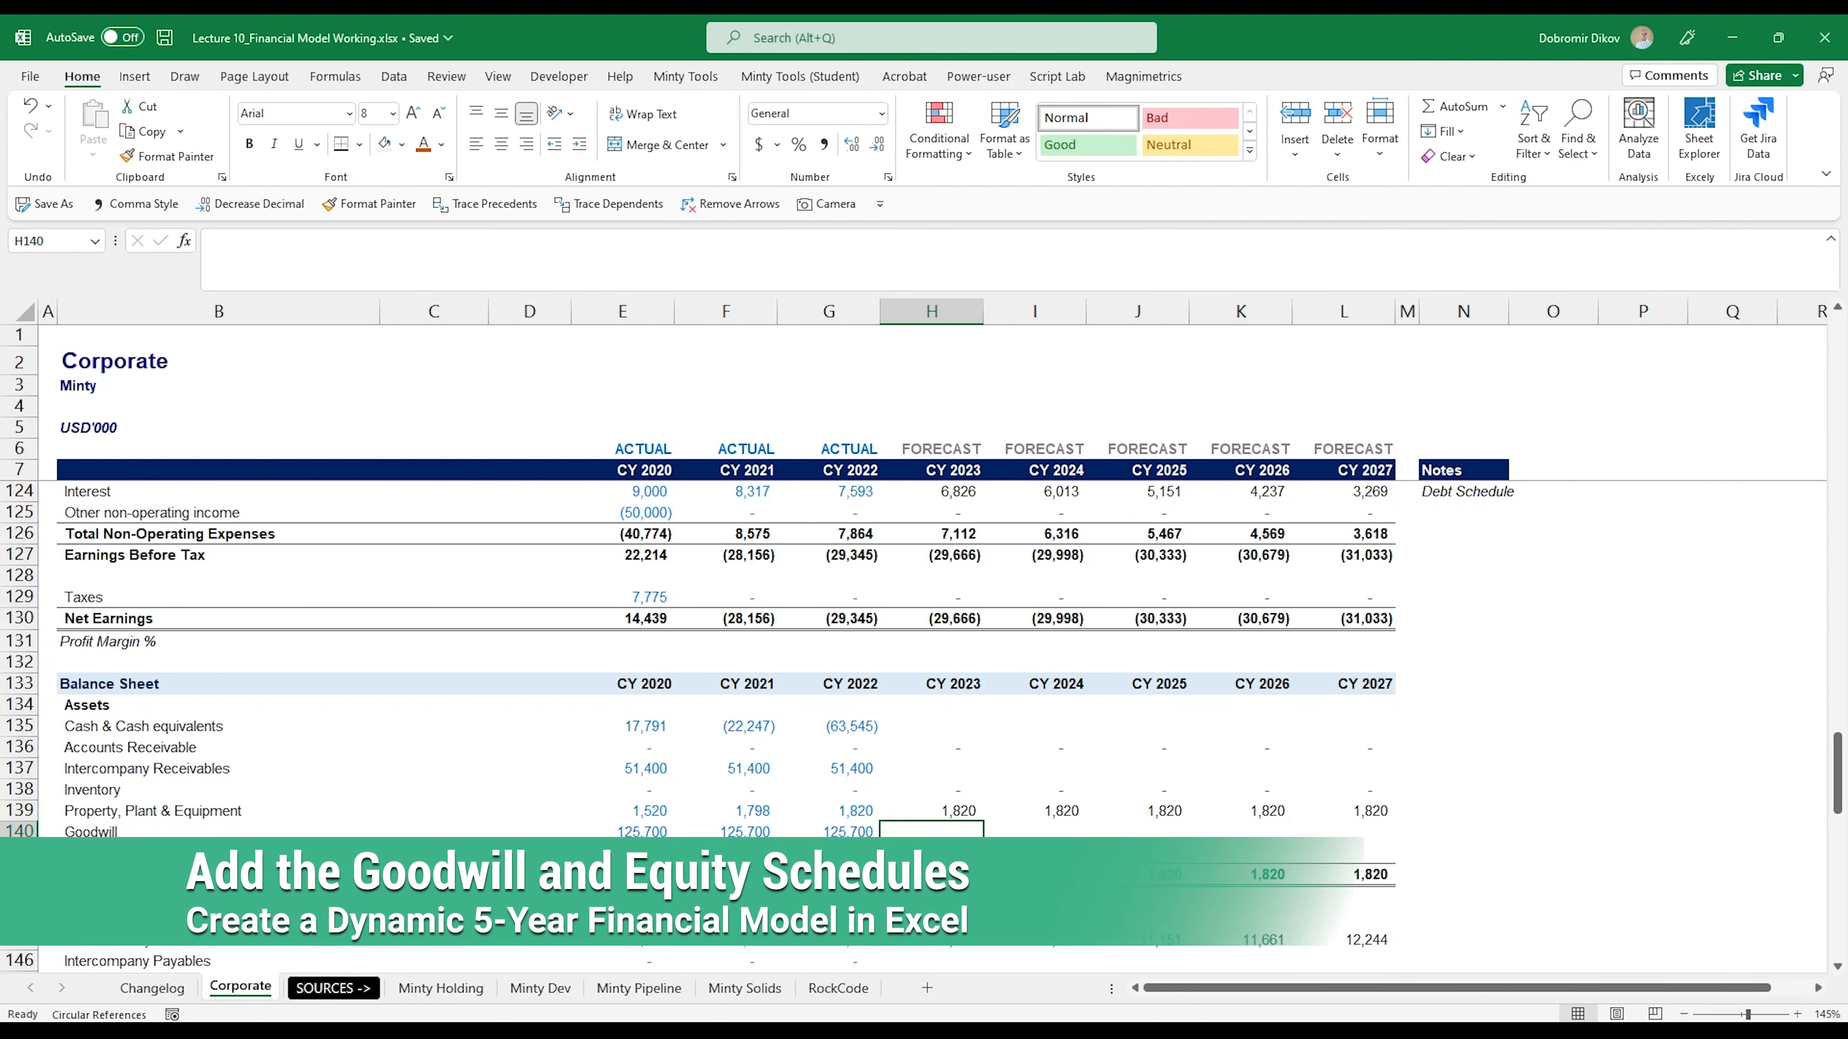
{"action": "scroll", "coordinate": [947, 750], "scroll_direction": "up", "scroll_amount": 1}
{"action": "scroll", "coordinate": [947, 750], "scroll_direction": "up", "scroll_amount": 15}
{"action": "left_click_drag", "start_coordinate": [349, 599], "coordinate": [1299, 600]}
{"action": "key", "text": "ctrl+c"}
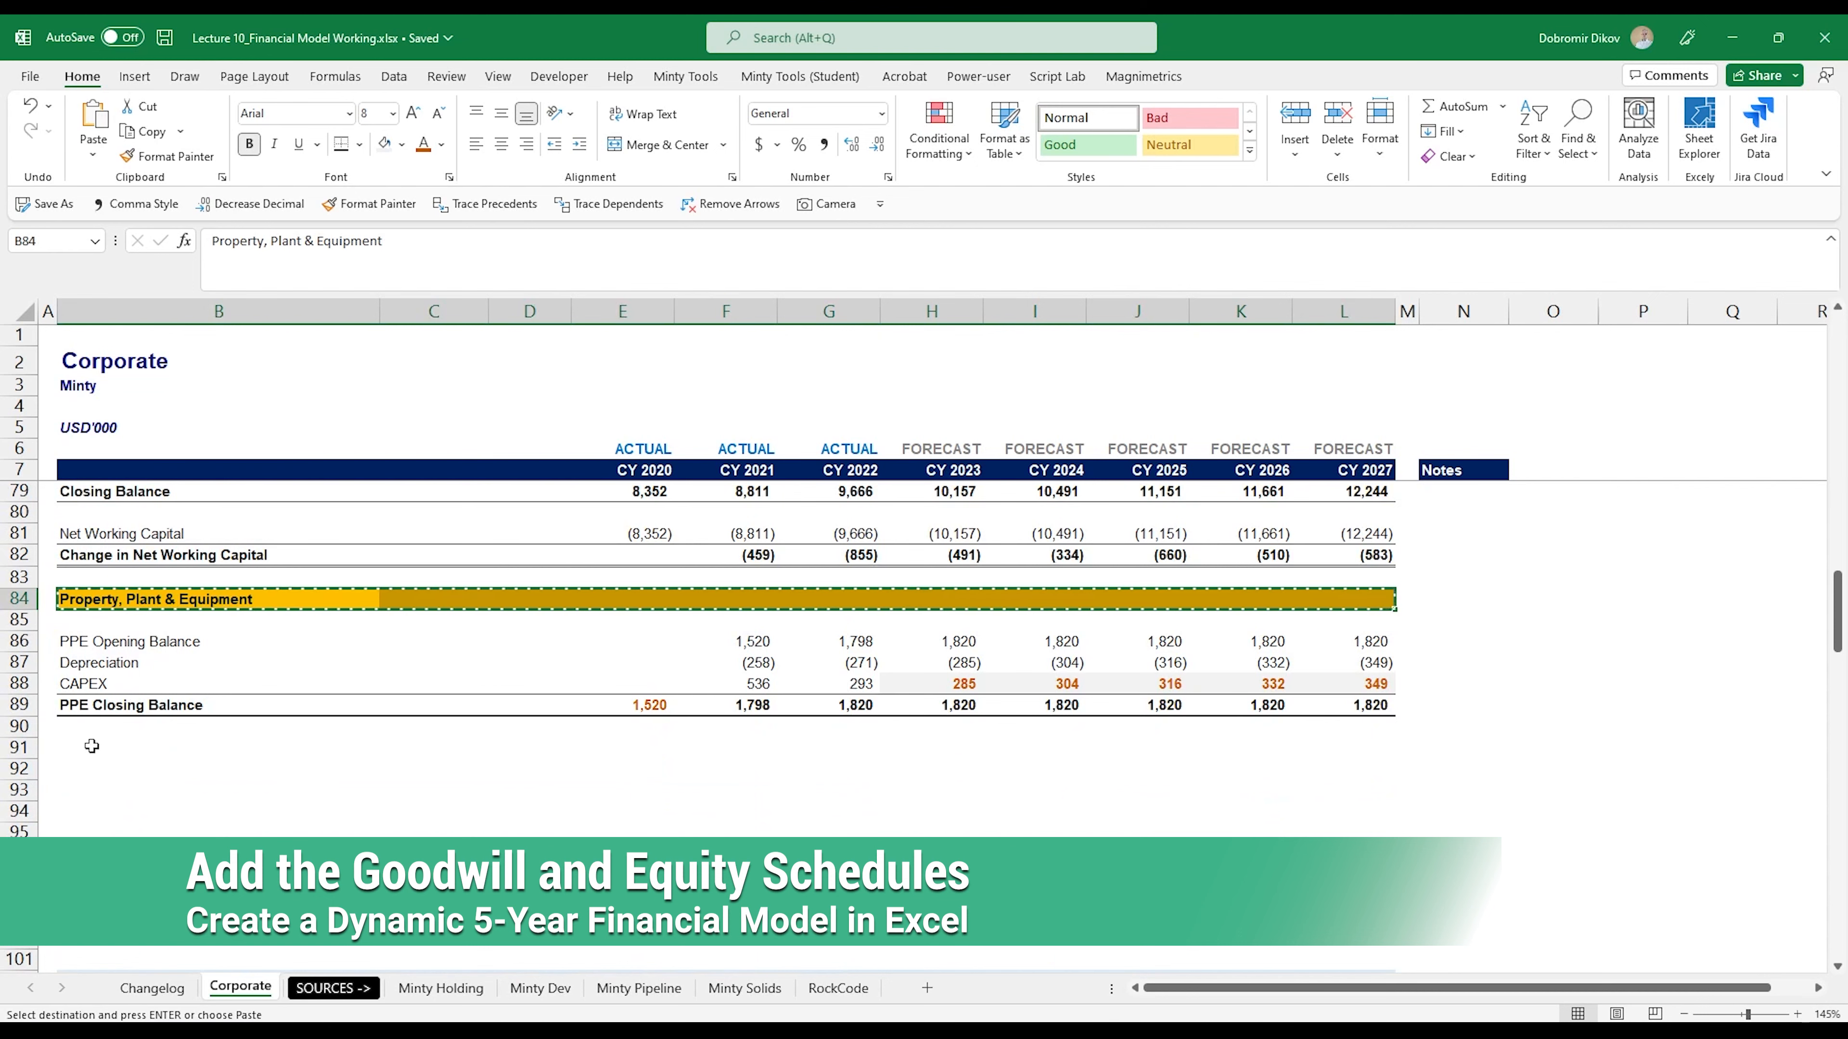
{"action": "left_click", "coordinate": [106, 750]}
{"action": "key", "text": "ctrl+v"}
{"action": "left_click", "coordinate": [106, 750]}
{"action": "type", "text": "Goodwi"}
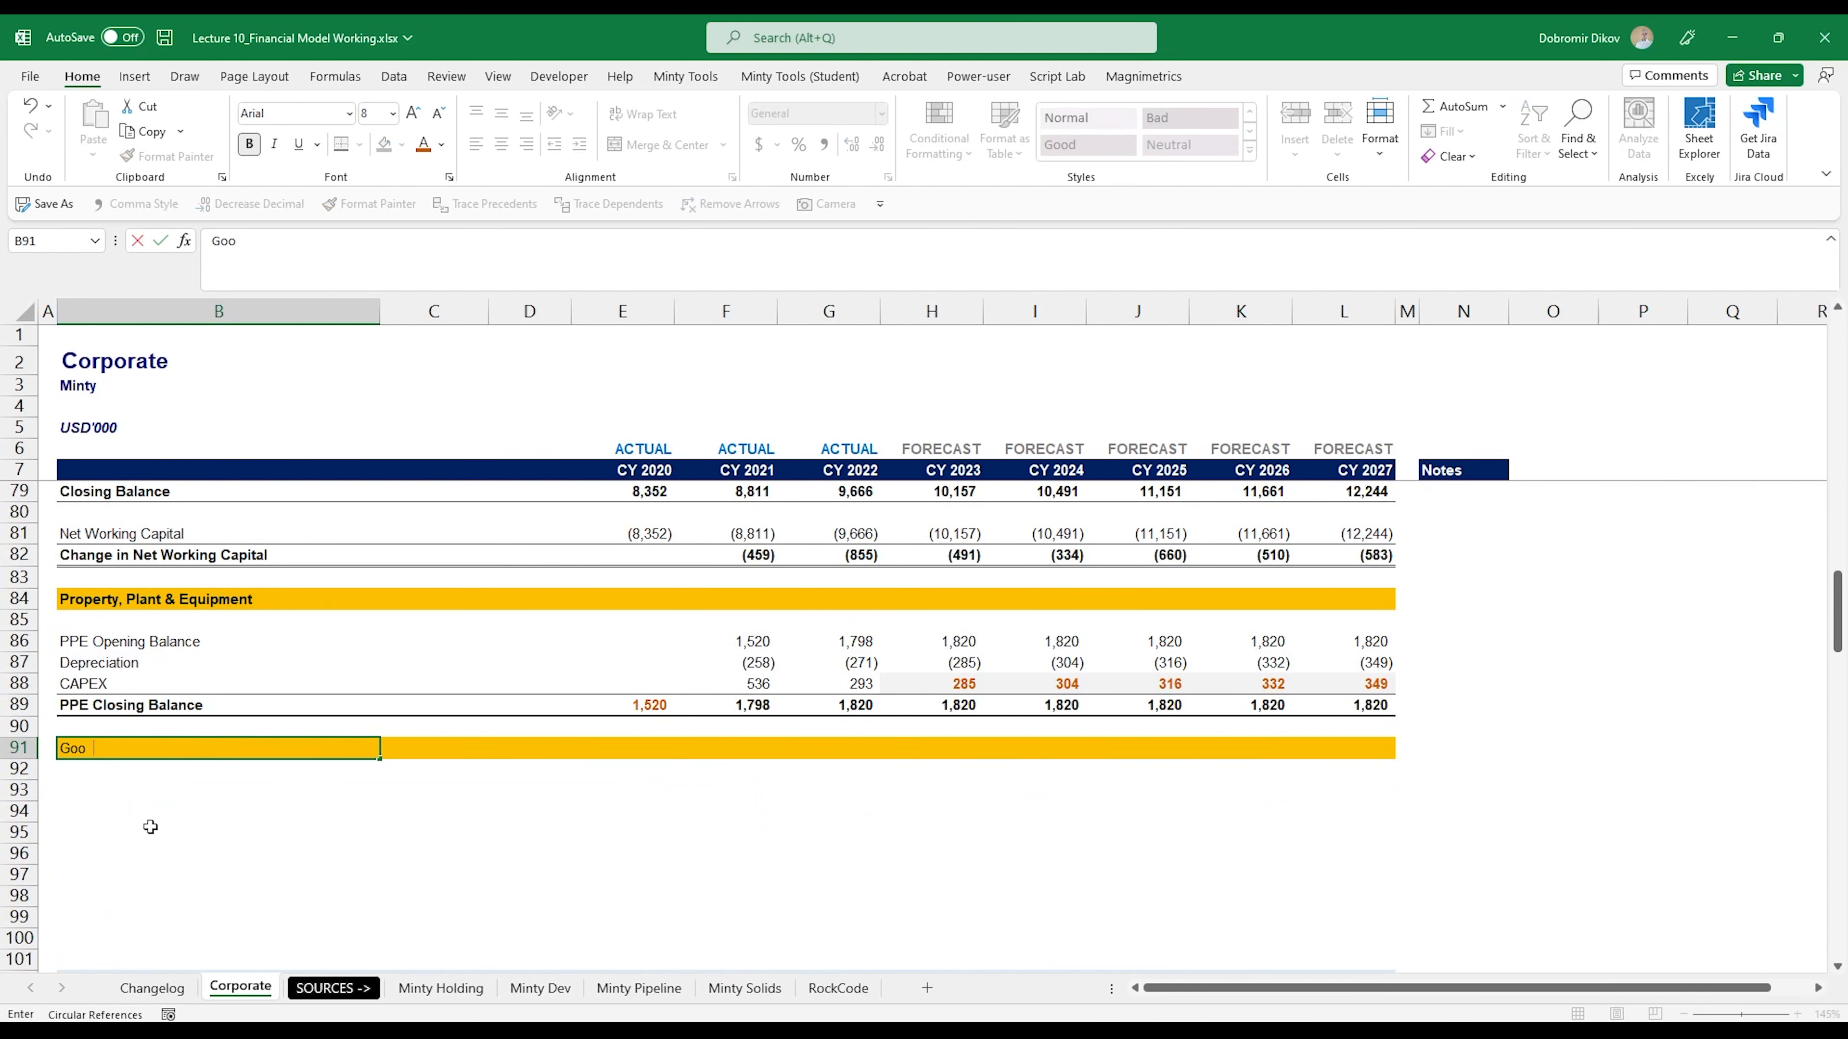
{"action": "key", "text": "Return"}
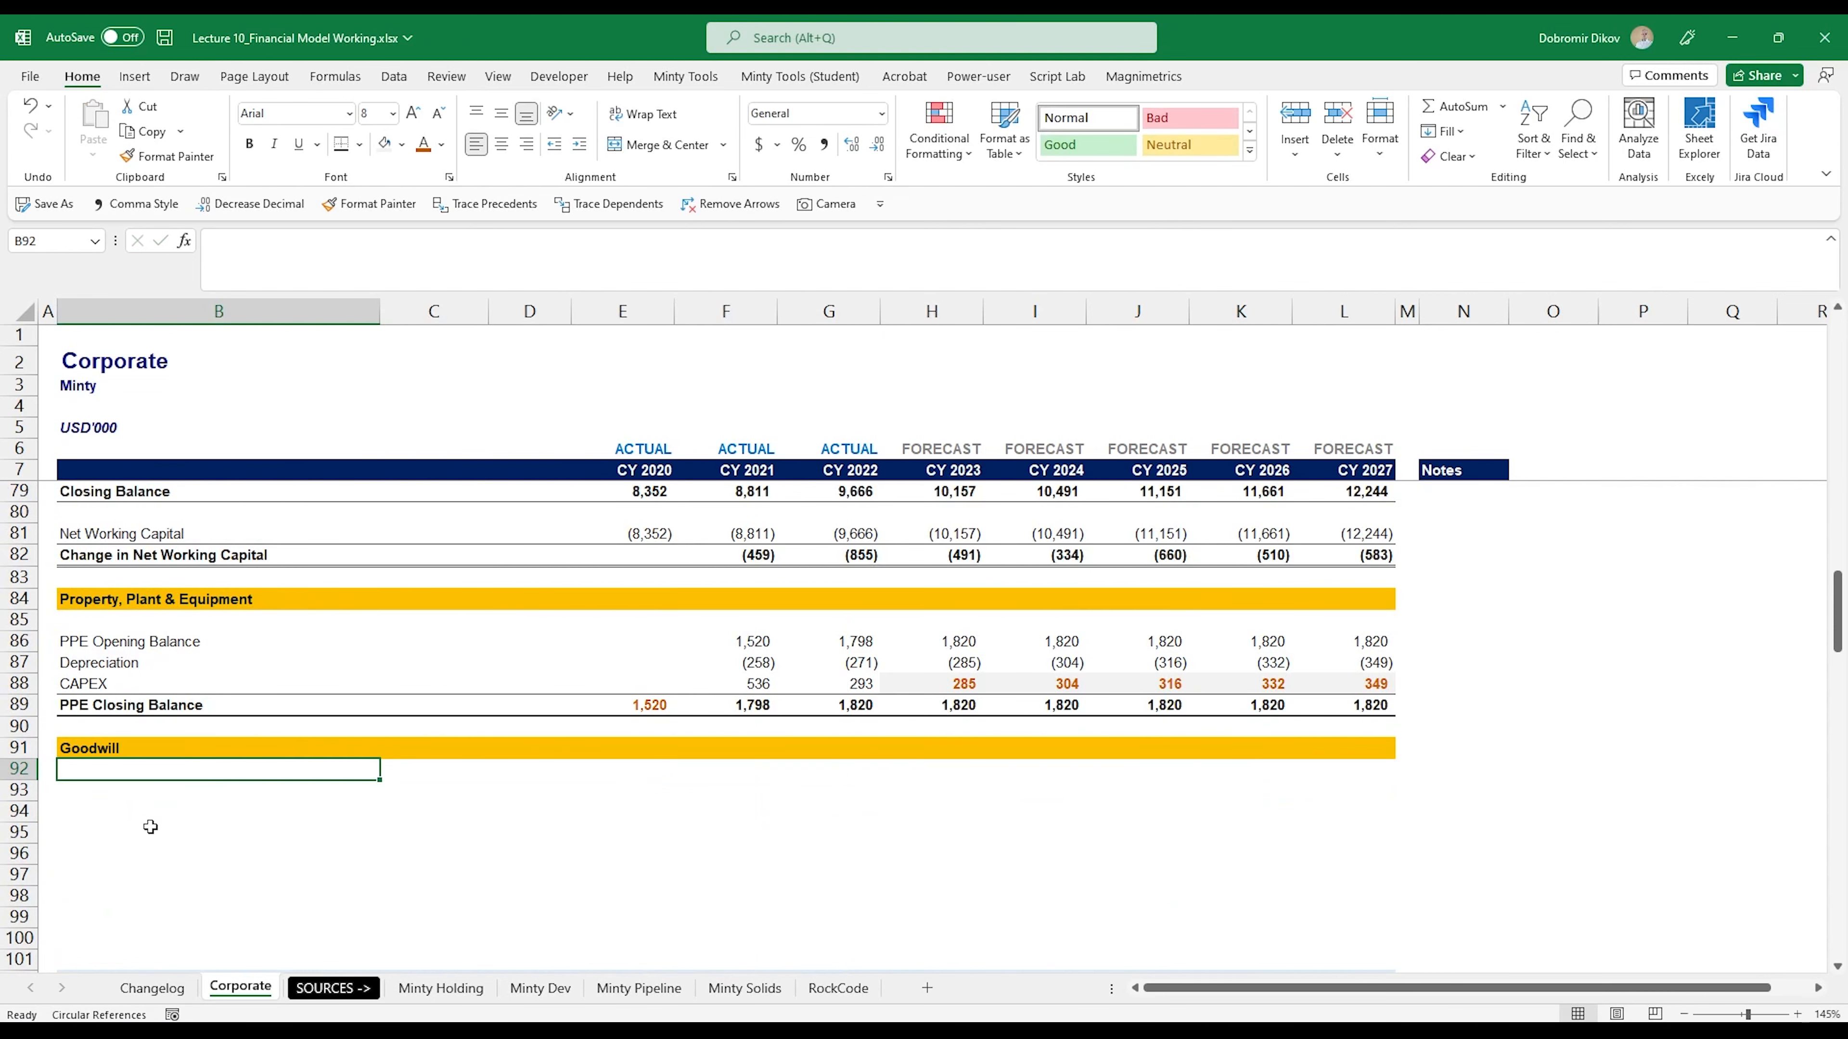
- Label the Goodwill schedule rows B93 to B95 as Goodwill OB, Acquisitions and Goodwill Closing Balance
{"action": "key", "text": "Return"}
{"action": "type", "text": "Goodwill OB"}
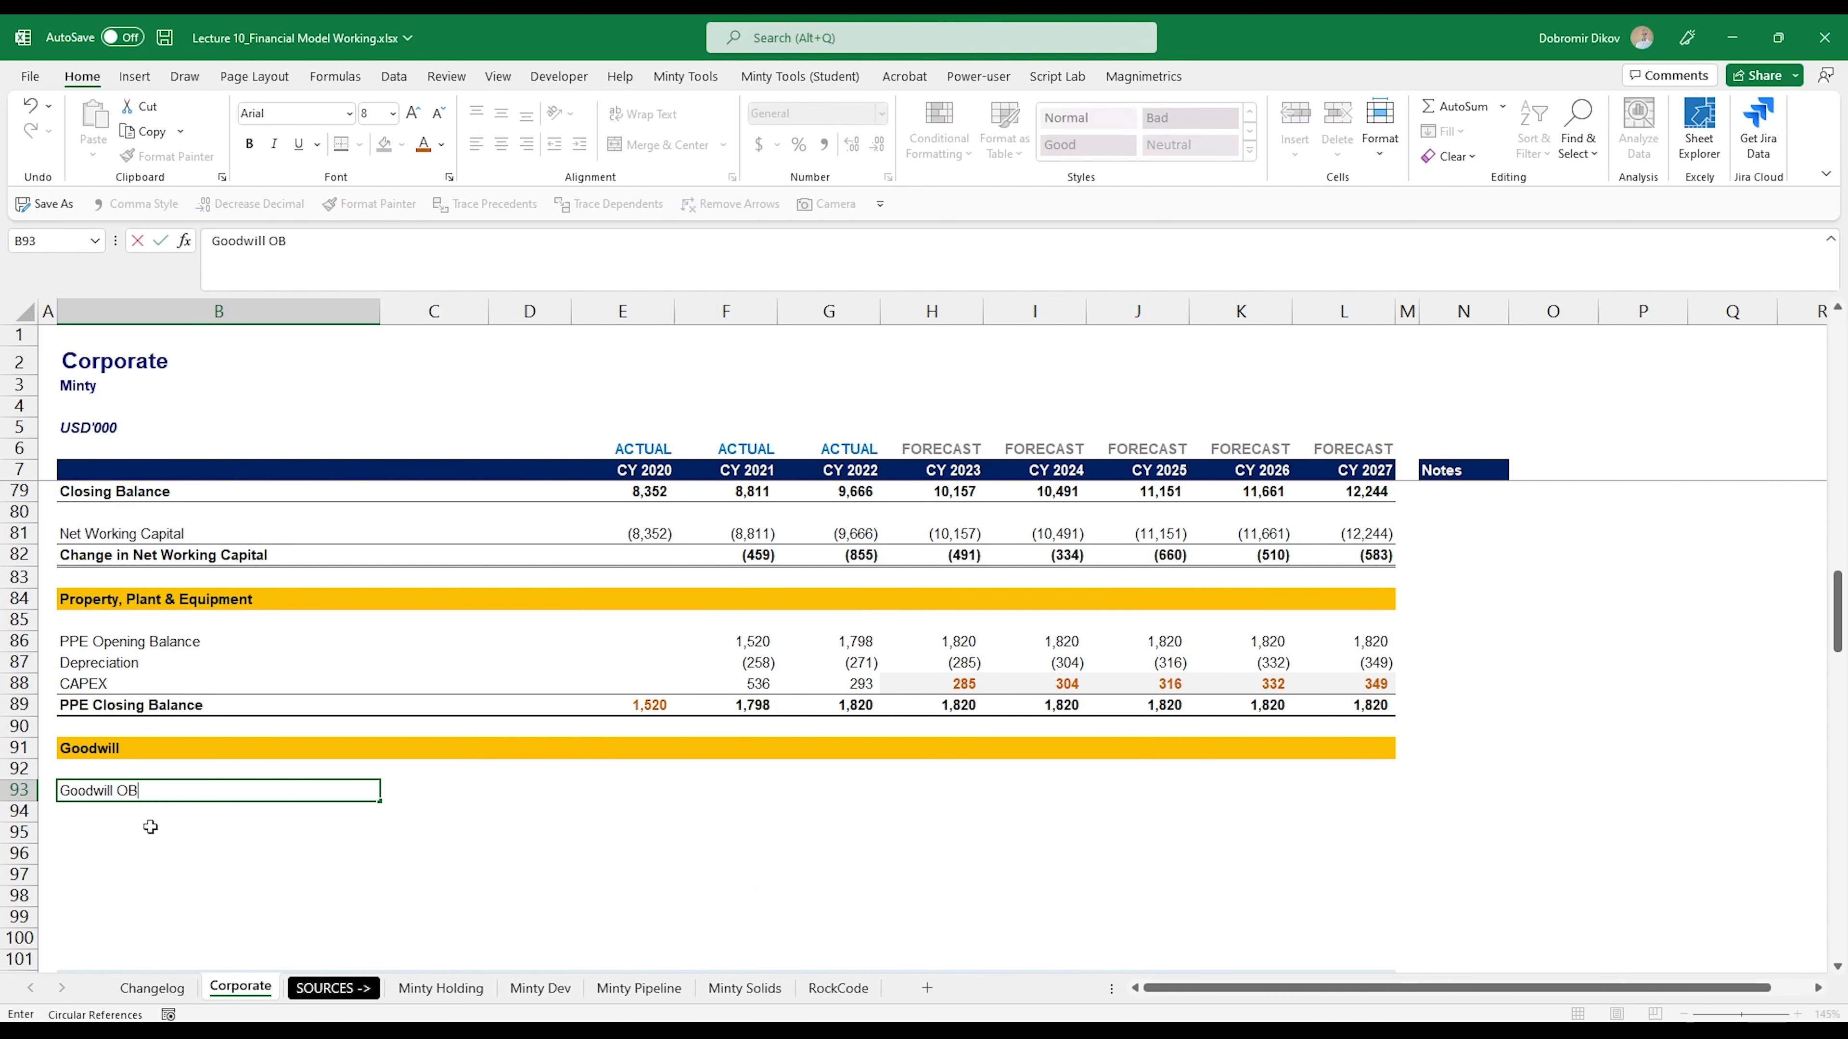
{"action": "key", "text": "Return"}
{"action": "type", "text": "A"}
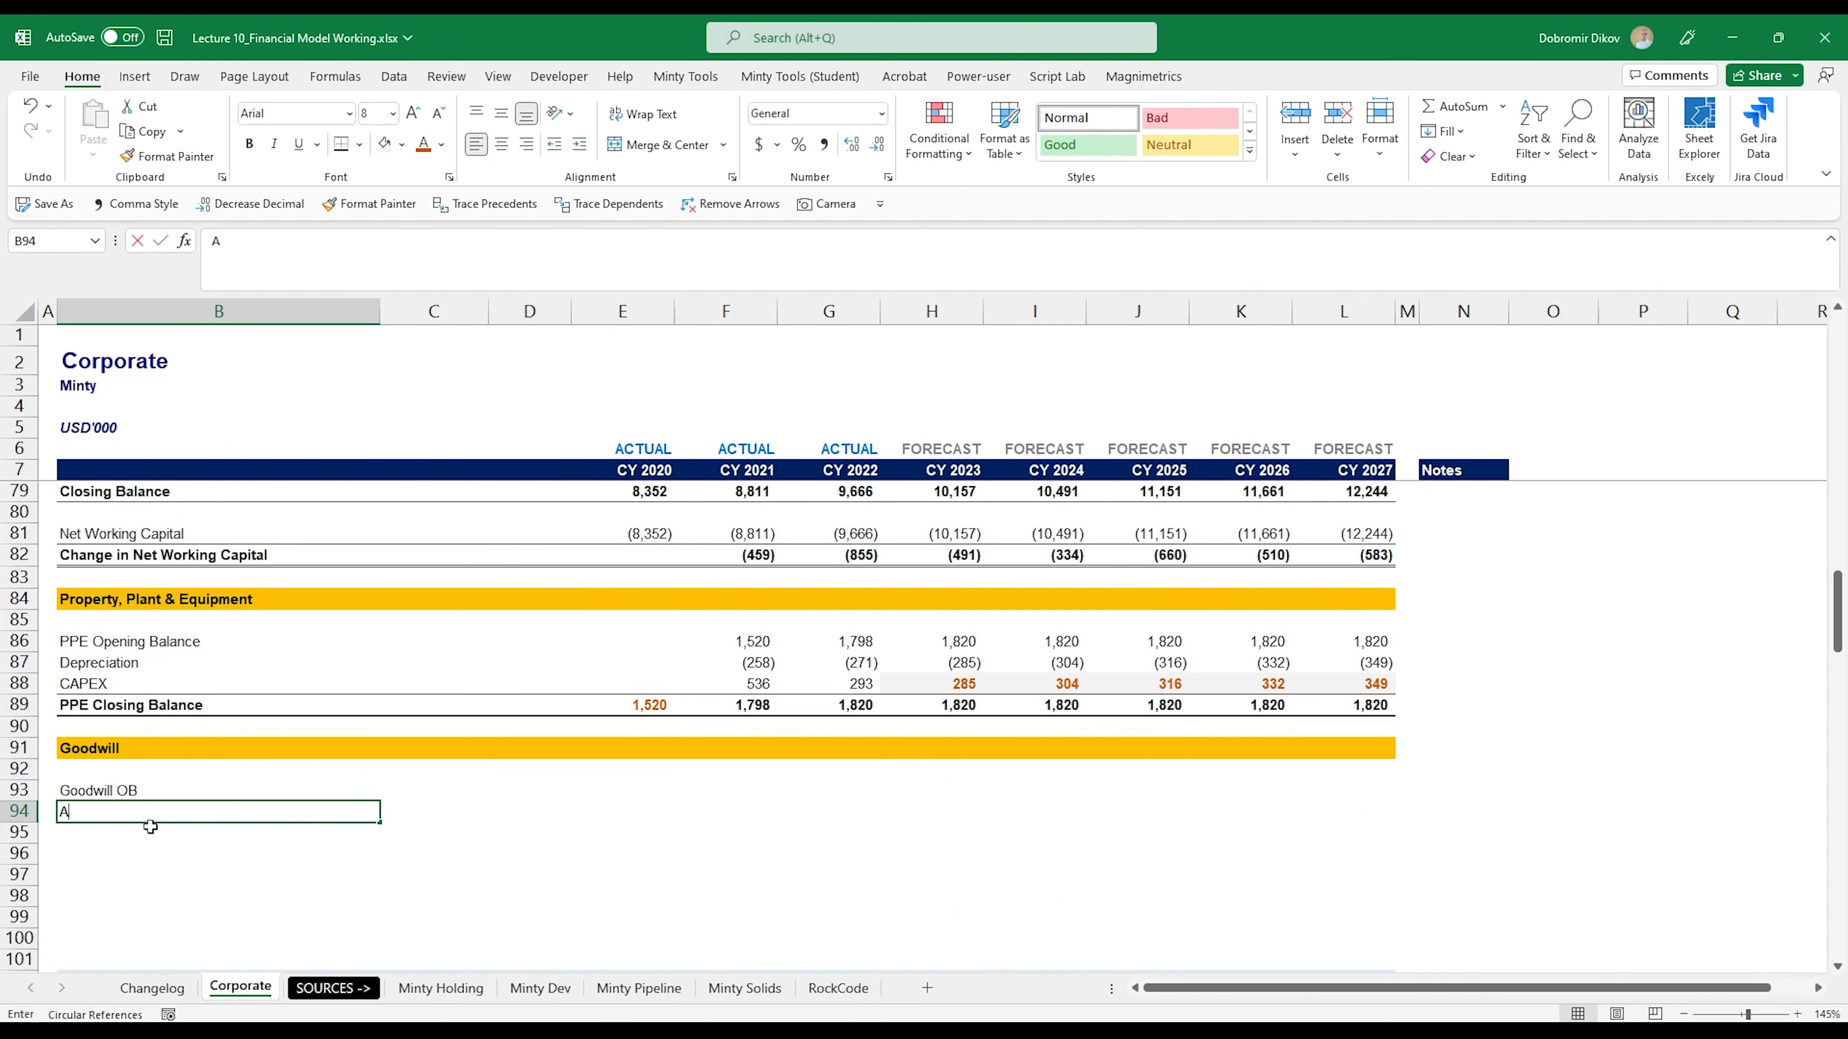
{"action": "type", "text": "cquisitions"}
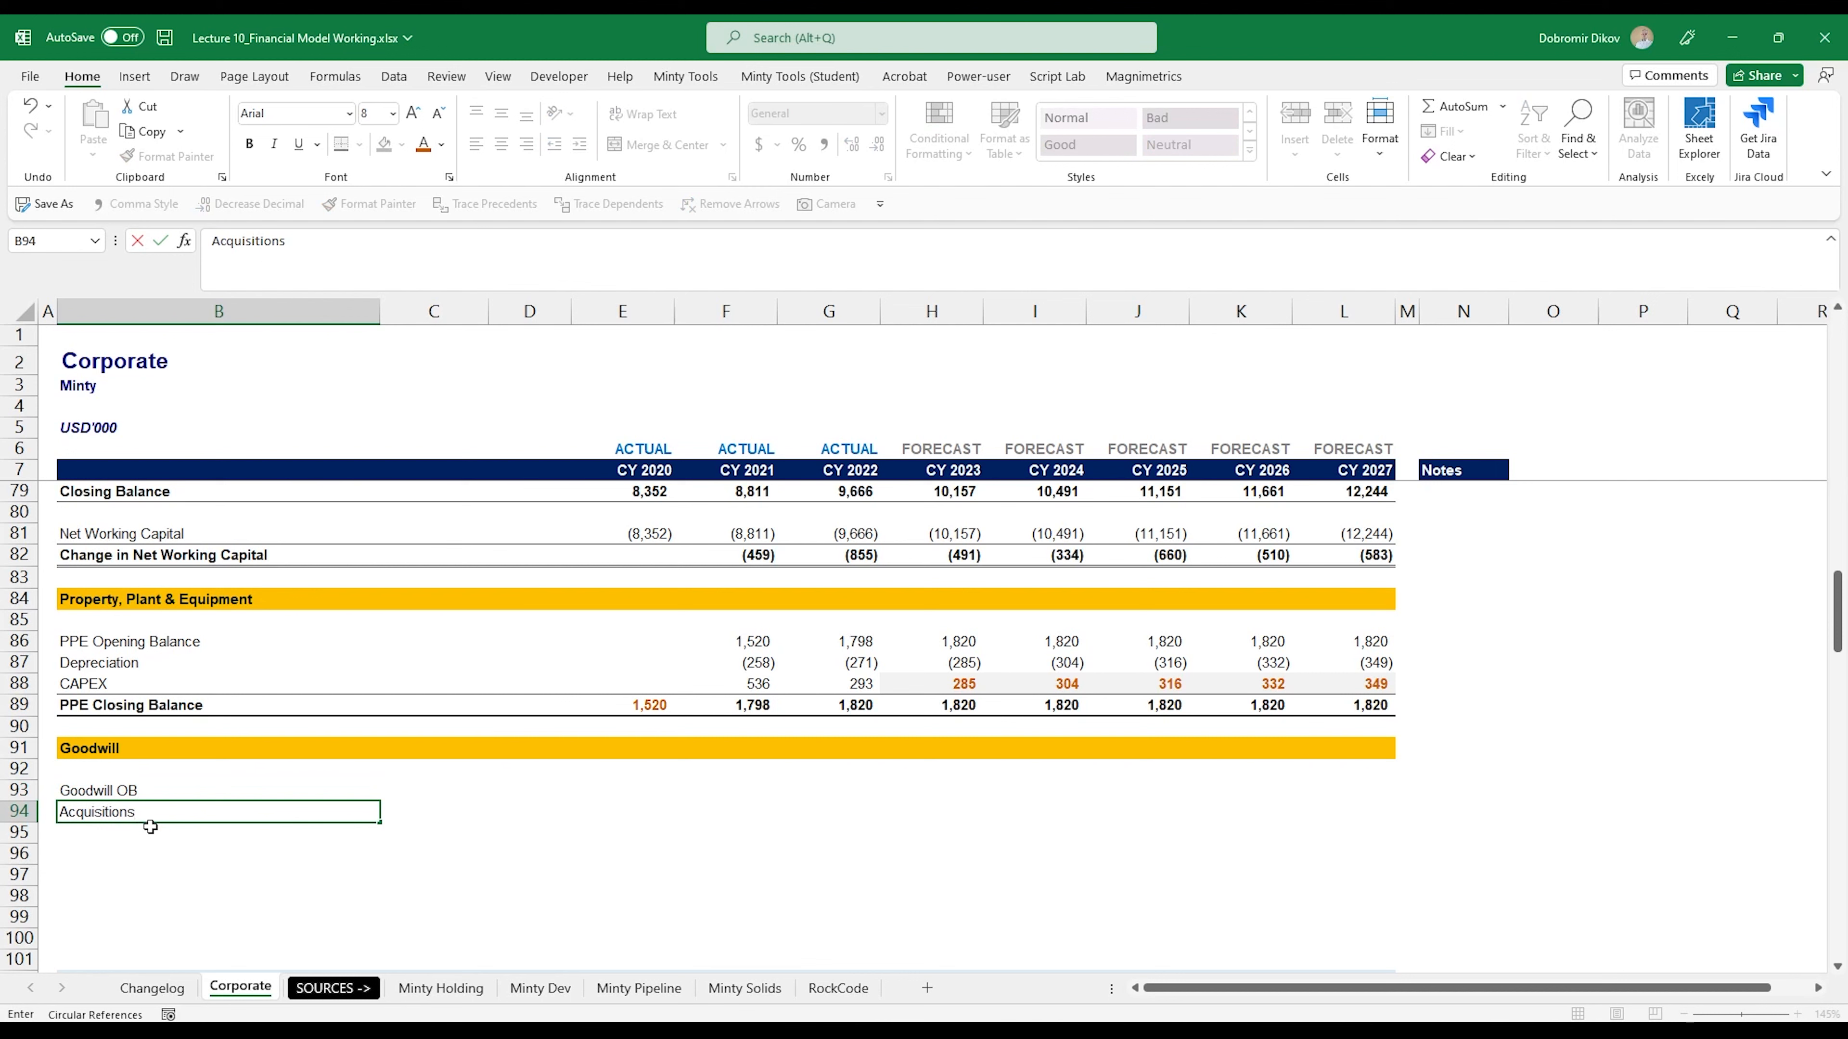
{"action": "key", "text": "Return"}
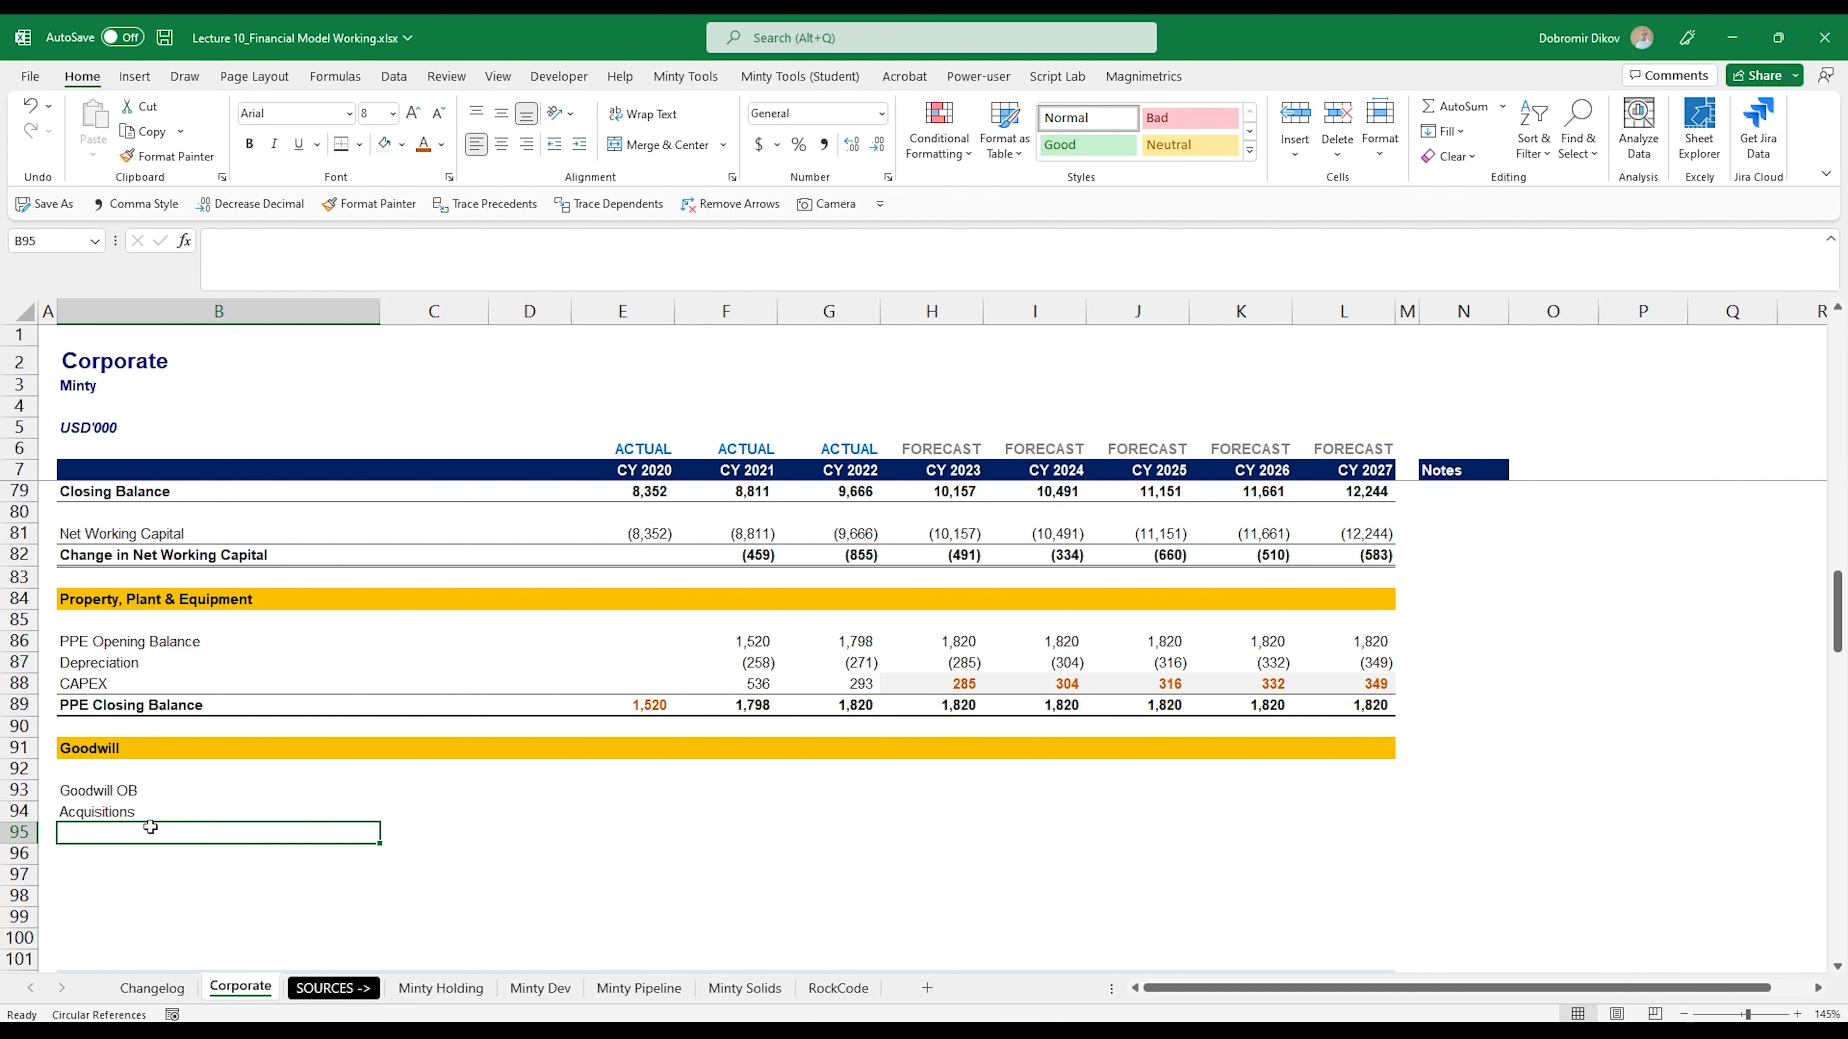
{"action": "type", "text": "Goodwill C"}
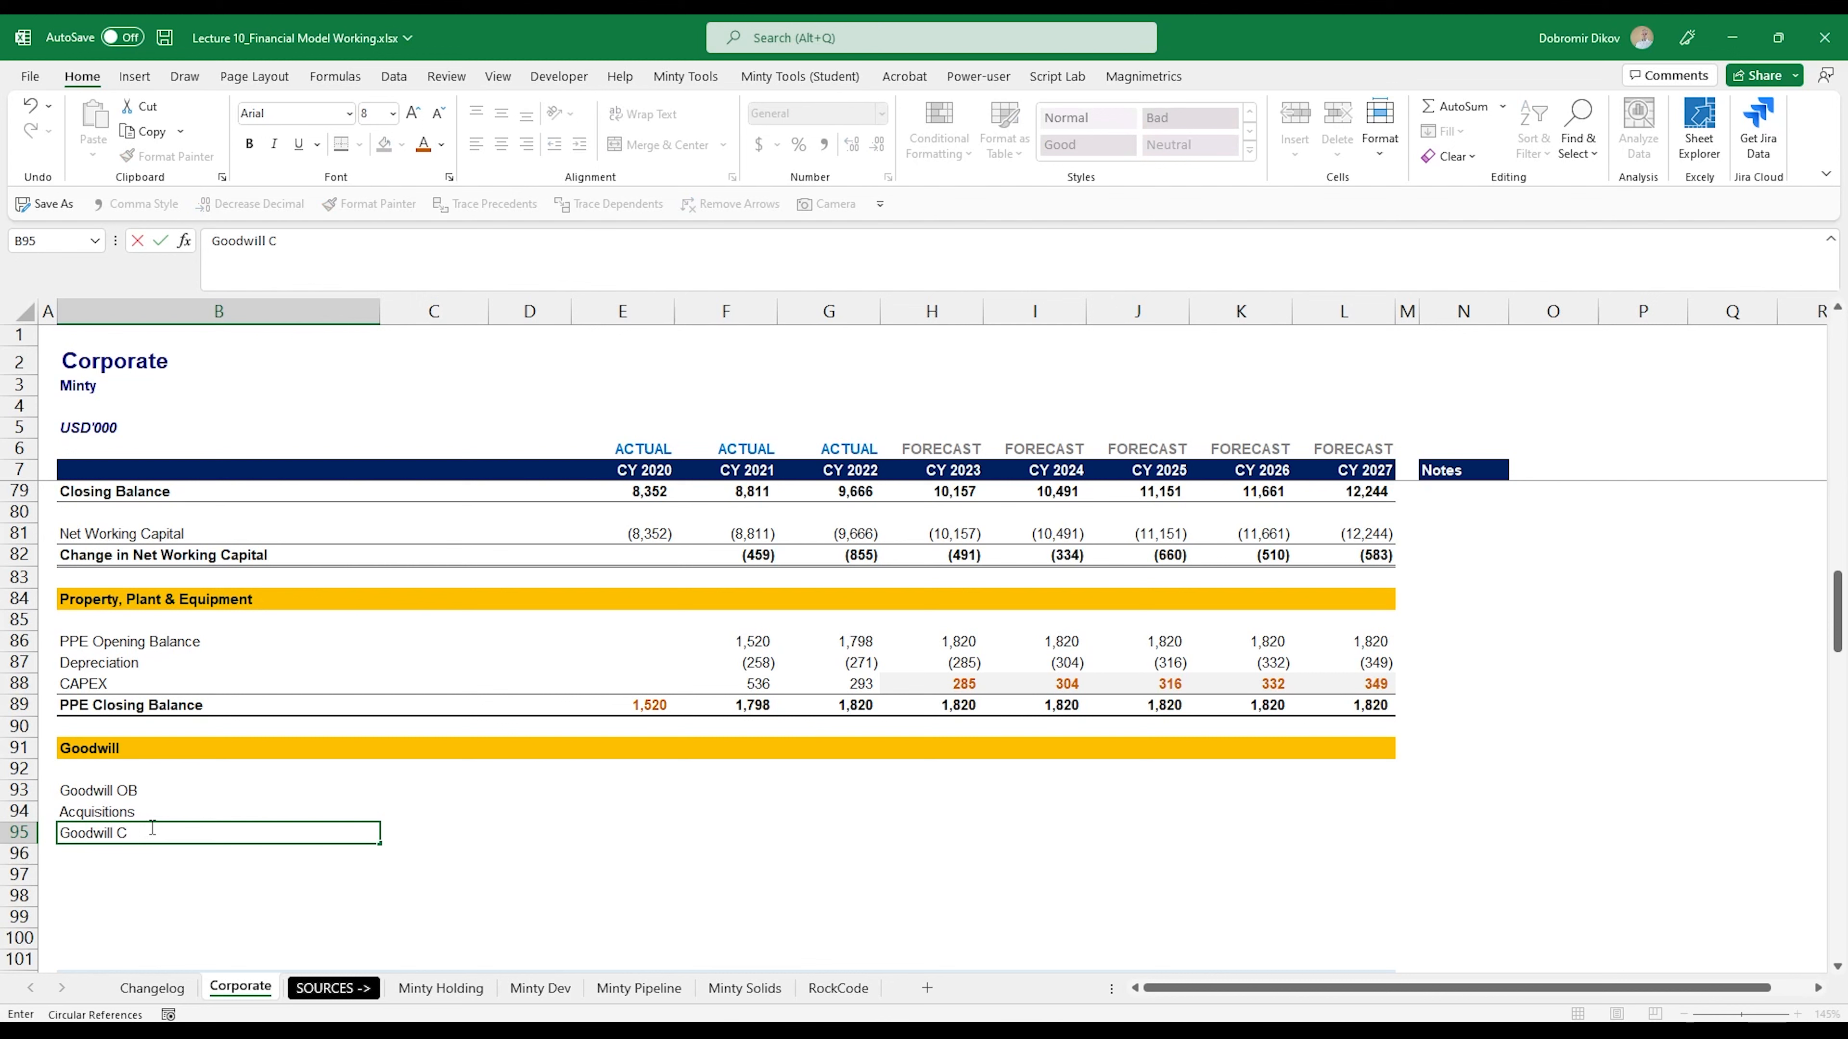
{"action": "type", "text": "losing Balance"}
{"action": "key", "text": "Return"}
- Copy the formatting of the PPE Closing Balance row 89 onto the Goodwill Closing Balance row 95
{"action": "key", "text": "Up"}
{"action": "key", "text": "Up"}
{"action": "key", "text": "Up"}
{"action": "key", "text": "Up"}
{"action": "key", "text": "Up"}
{"action": "key", "text": "Up"}
{"action": "key", "text": "Up"}
{"action": "key", "text": "ctrl+shift+Right"}
{"action": "key", "text": "ctrl+shift+Right"}
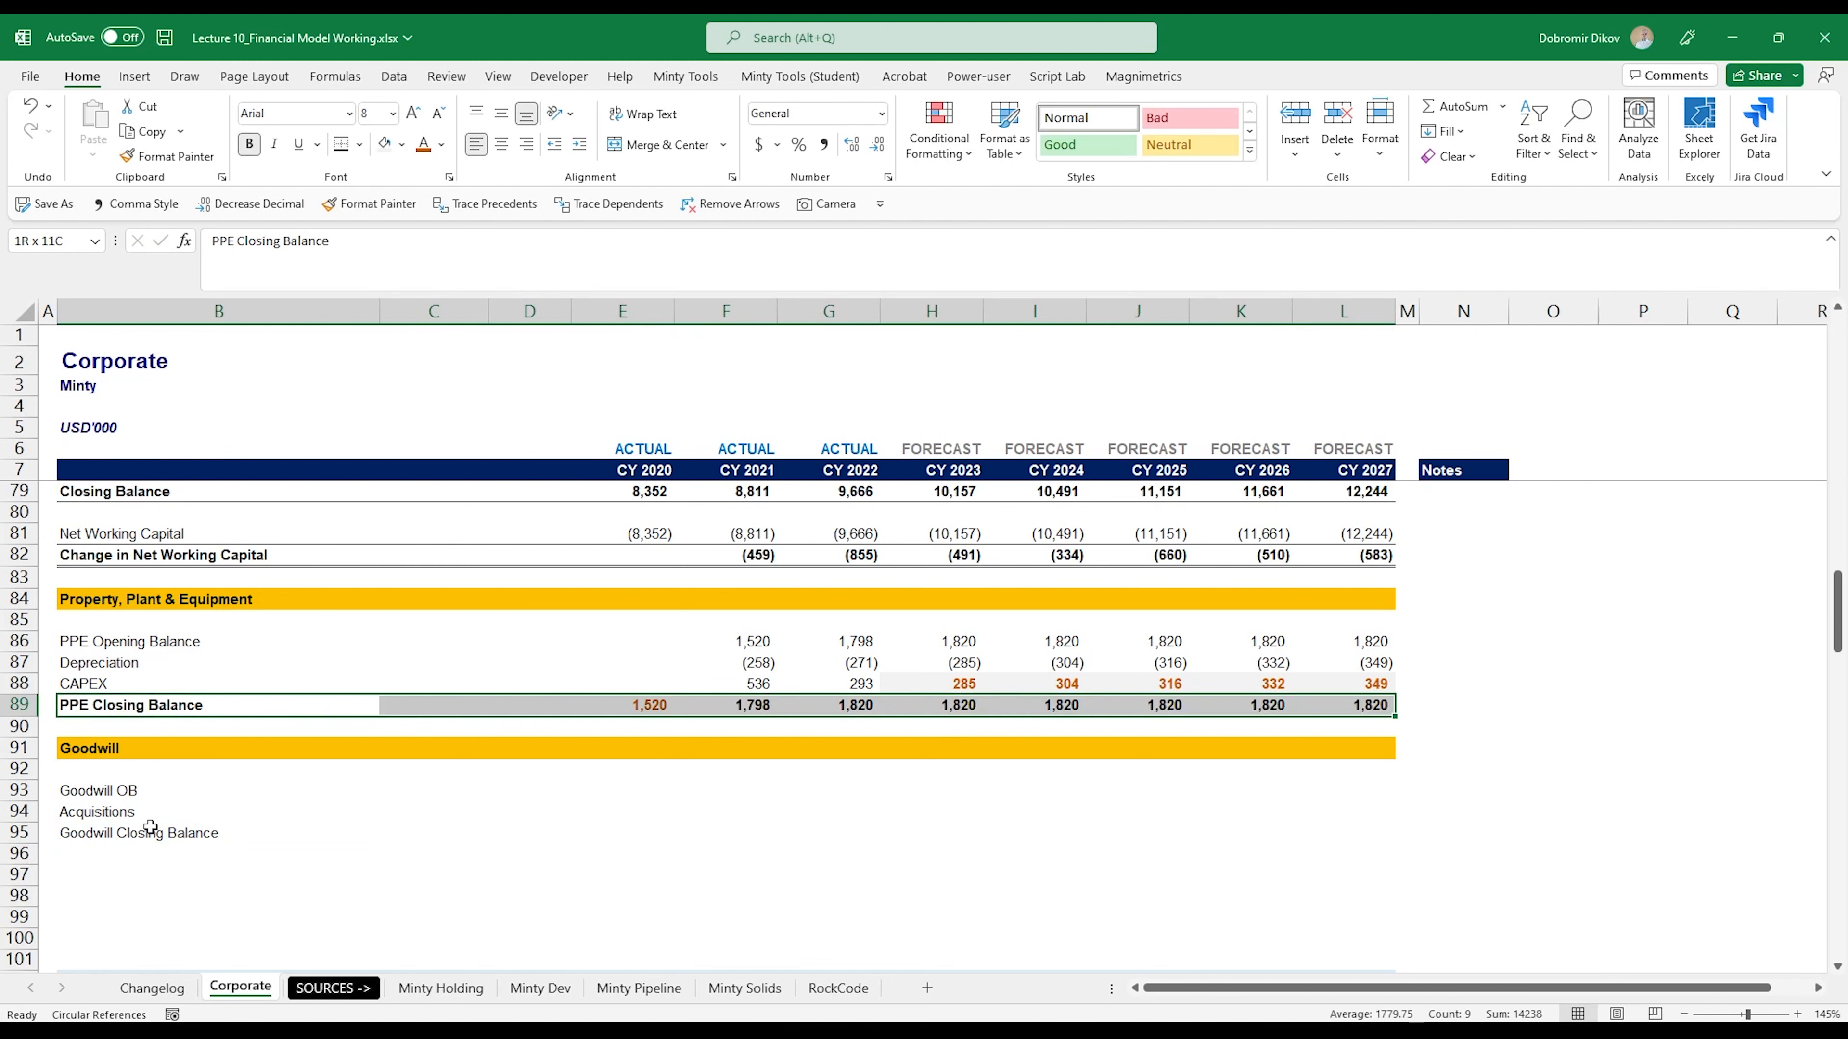
{"action": "key", "text": "alt+4"}
{"action": "left_click", "coordinate": [116, 834]}
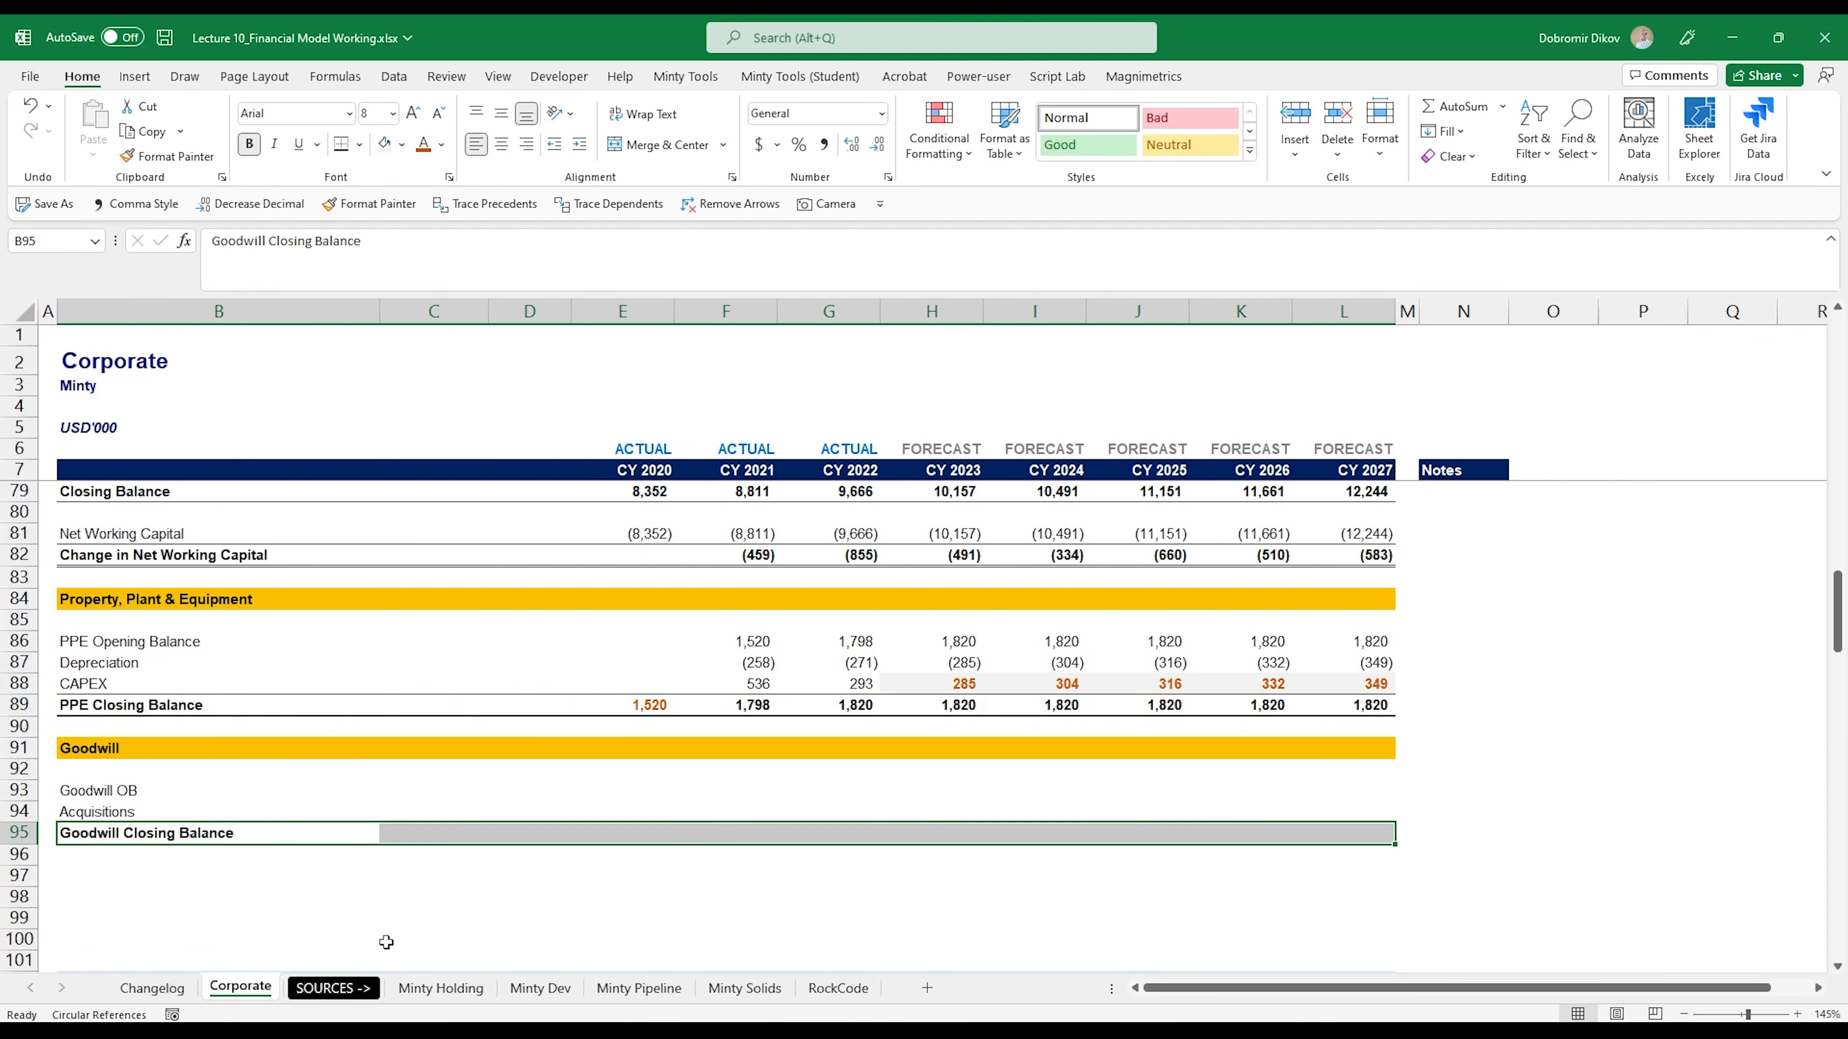
- Link the CY 2020 Goodwill Closing Balance in E95 to the balance sheet with =E140, in an orange font
{"action": "left_click", "coordinate": [627, 834]}
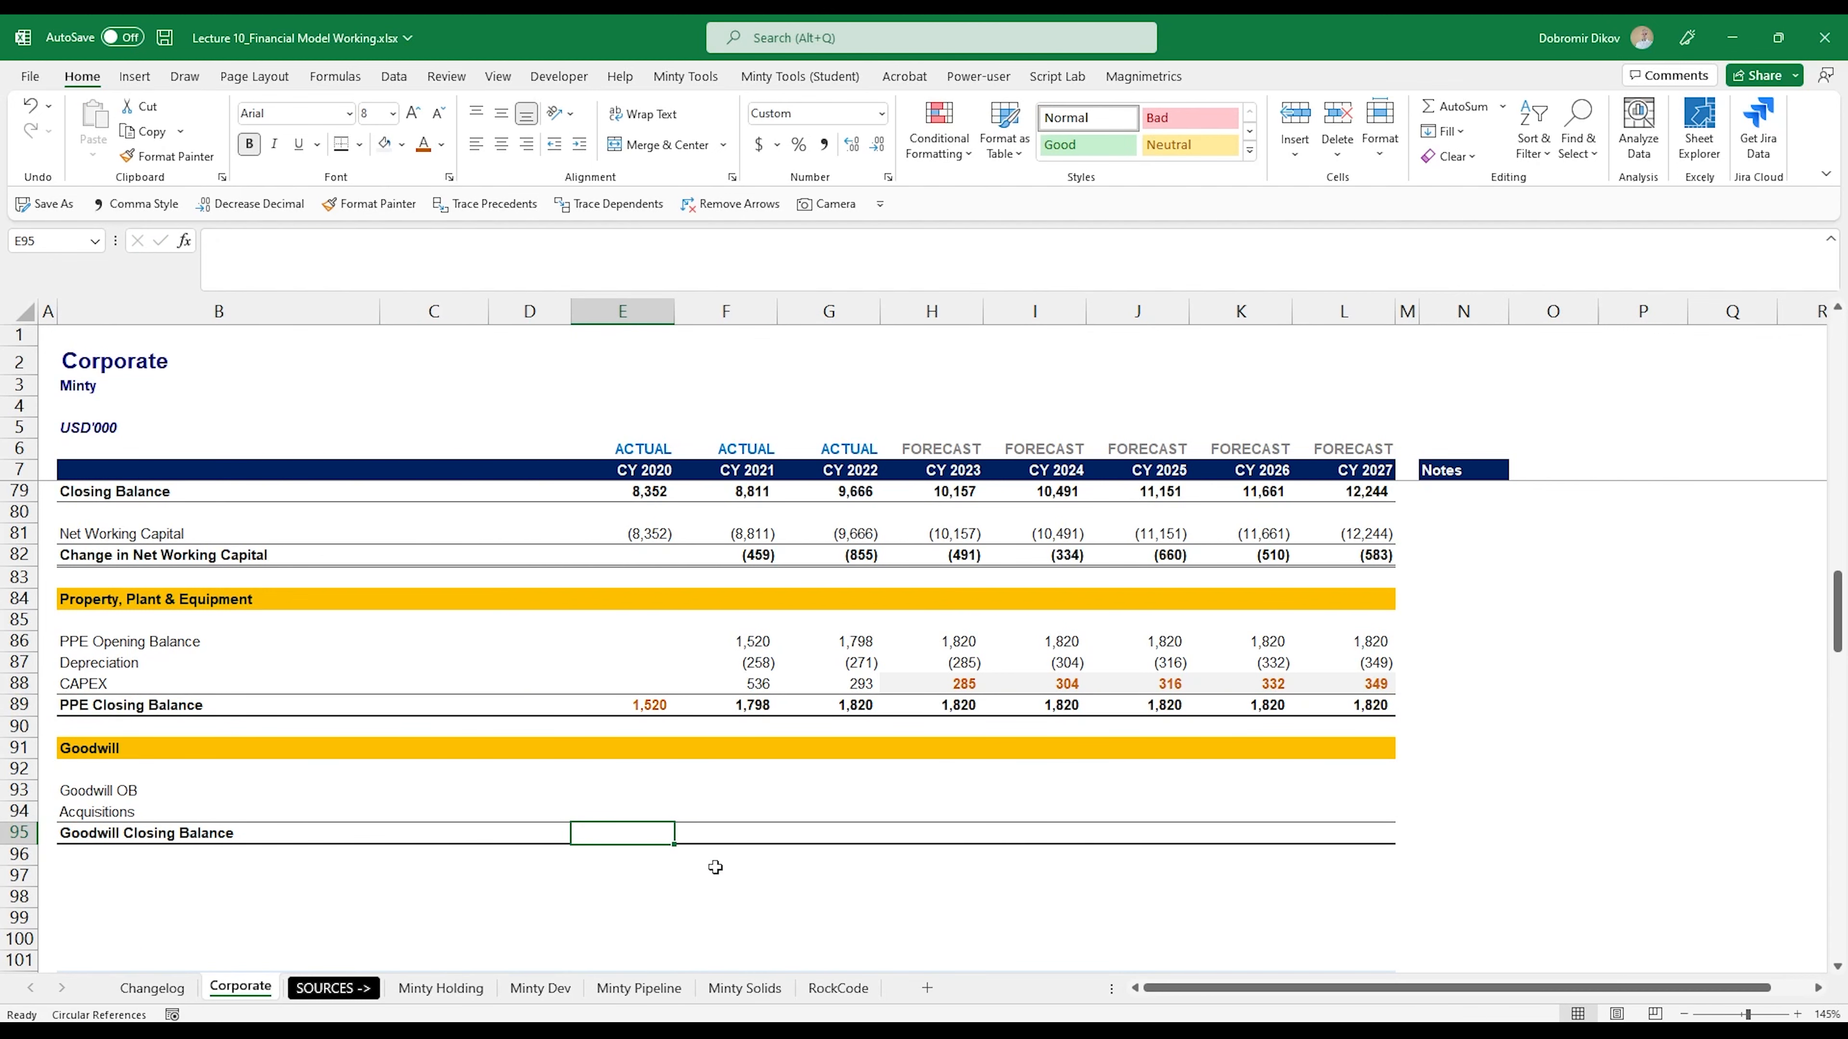
{"action": "type", "text": "="}
{"action": "scroll", "coordinate": [621, 858], "scroll_direction": "down", "scroll_amount": 8}
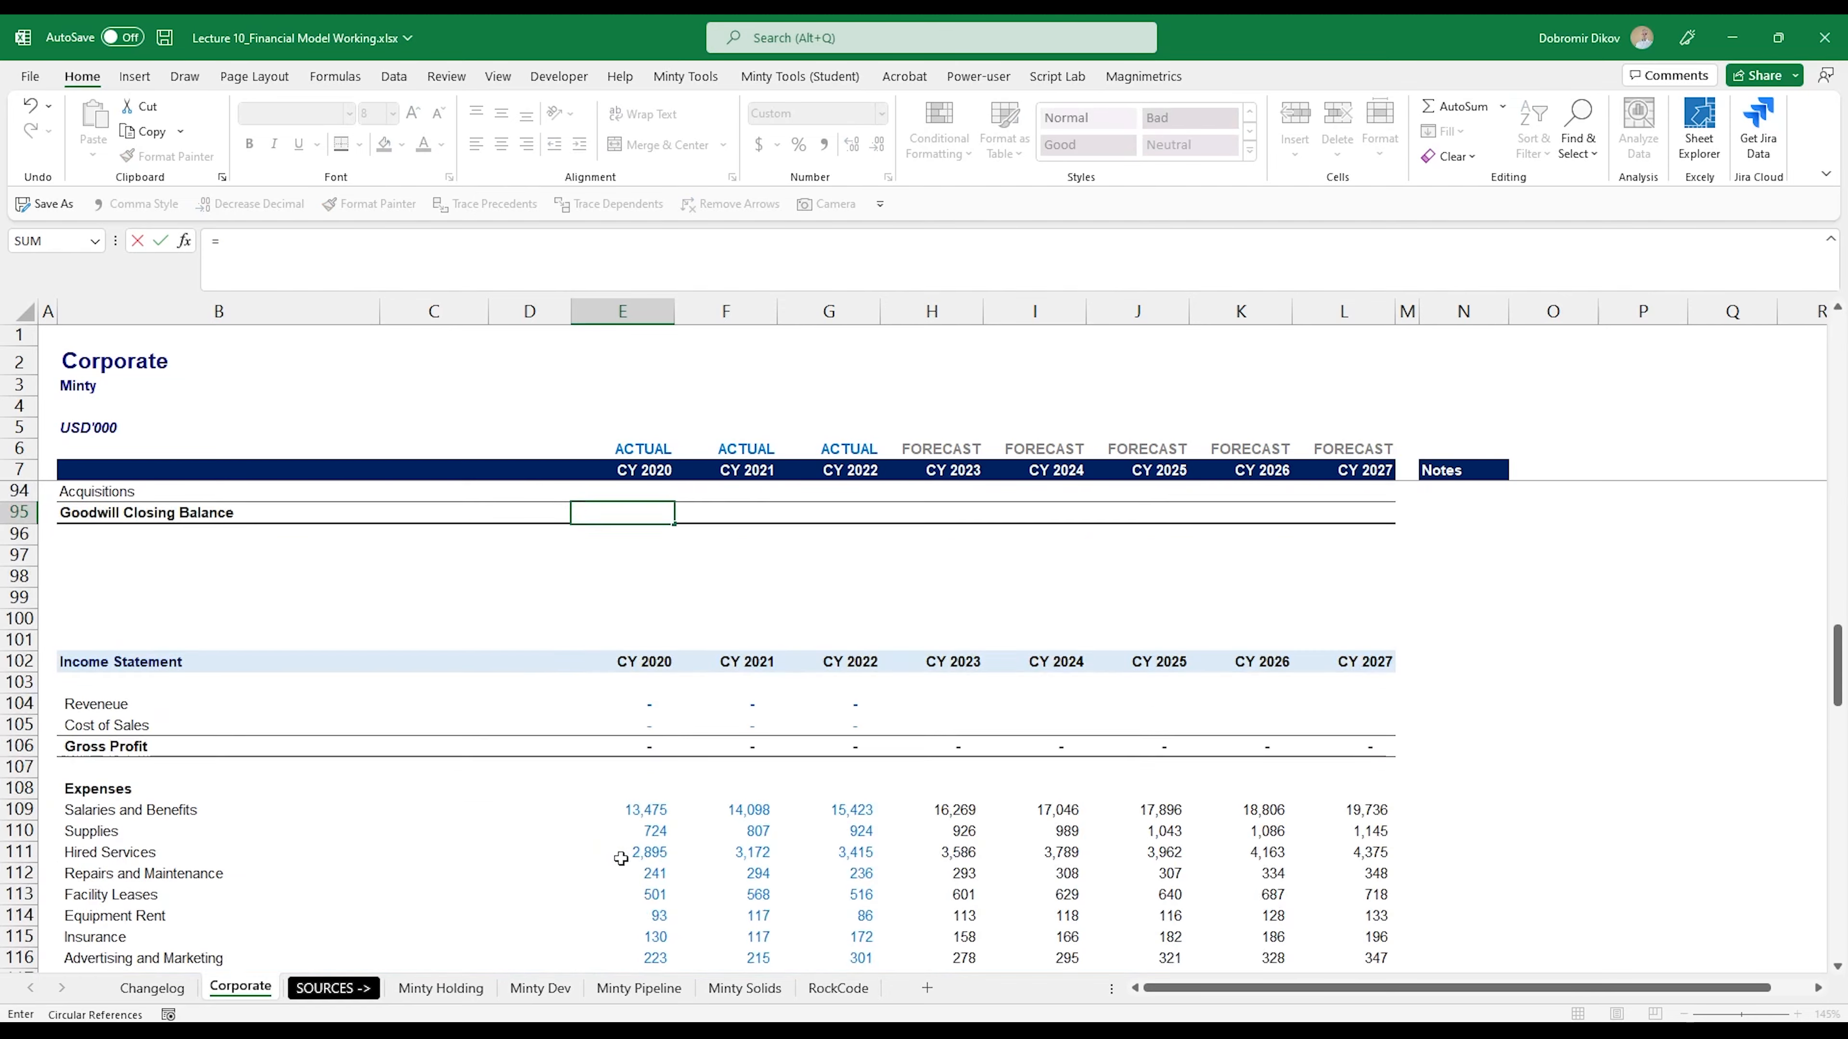
{"action": "scroll", "coordinate": [621, 859], "scroll_direction": "down", "scroll_amount": 9}
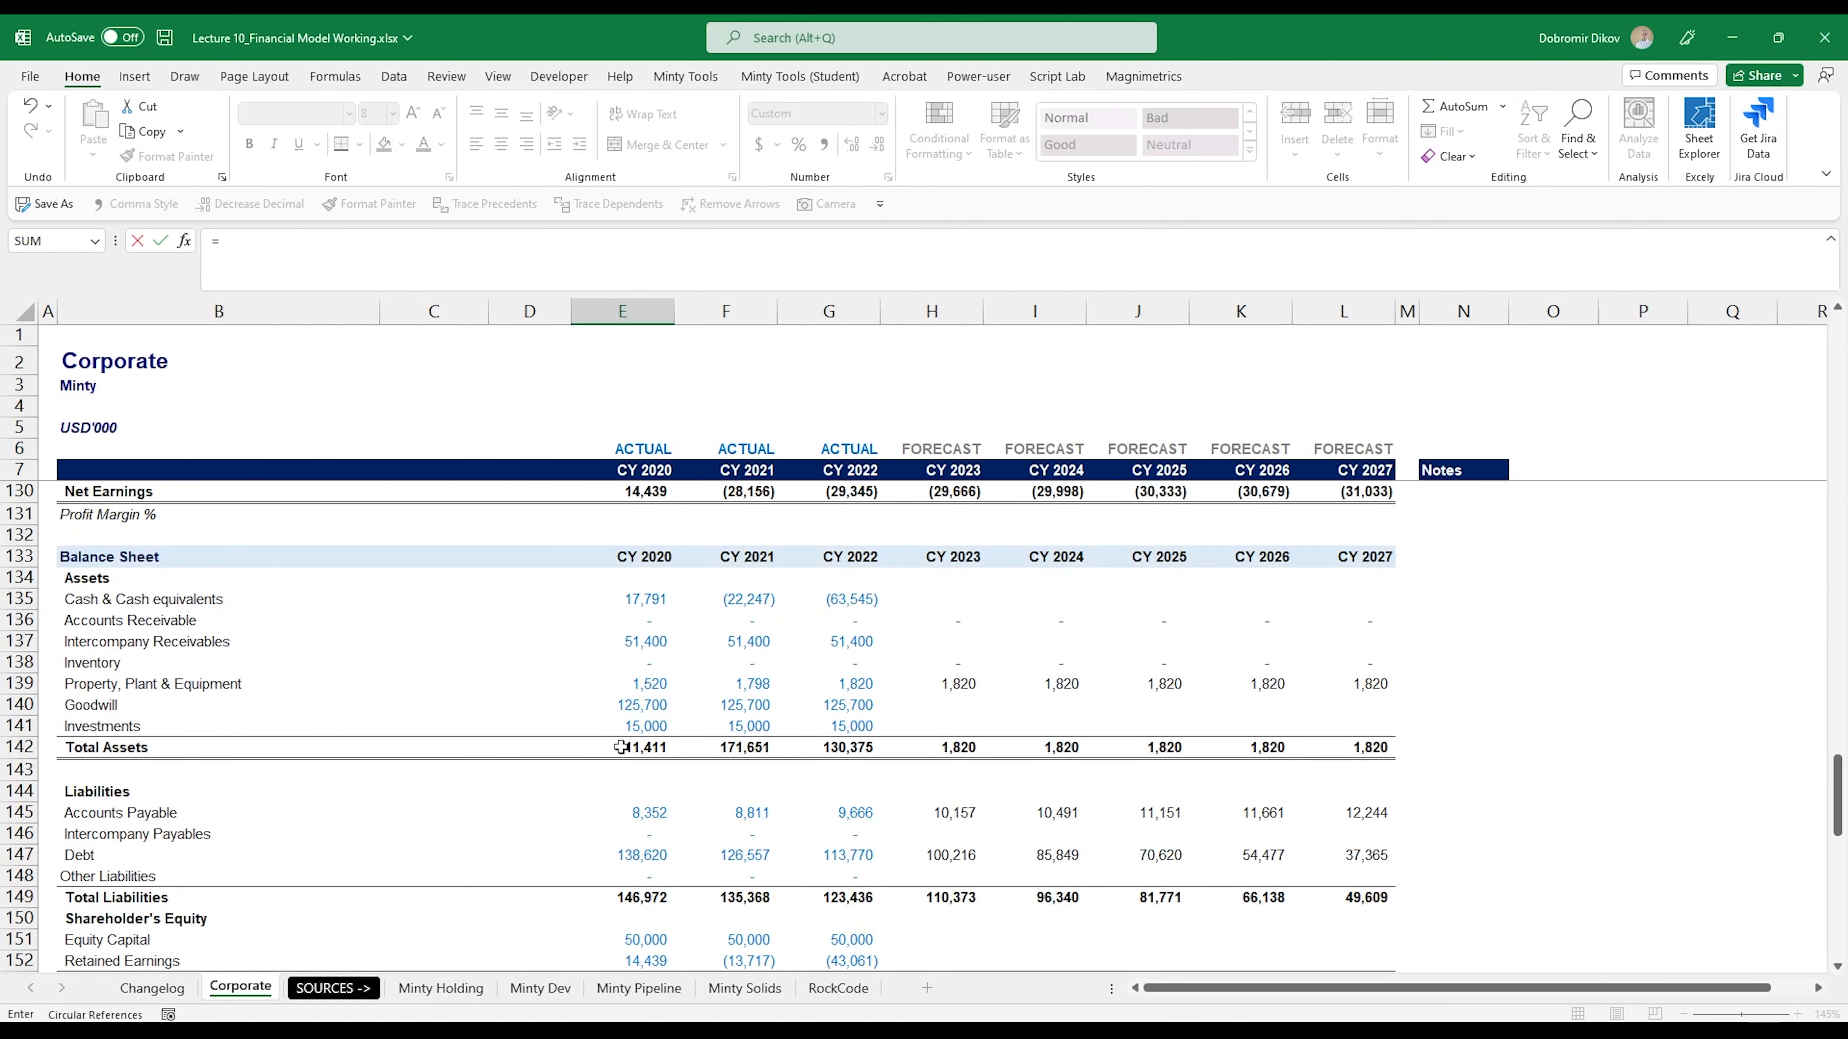
{"action": "left_click", "coordinate": [630, 708]}
{"action": "key", "text": "Return"}
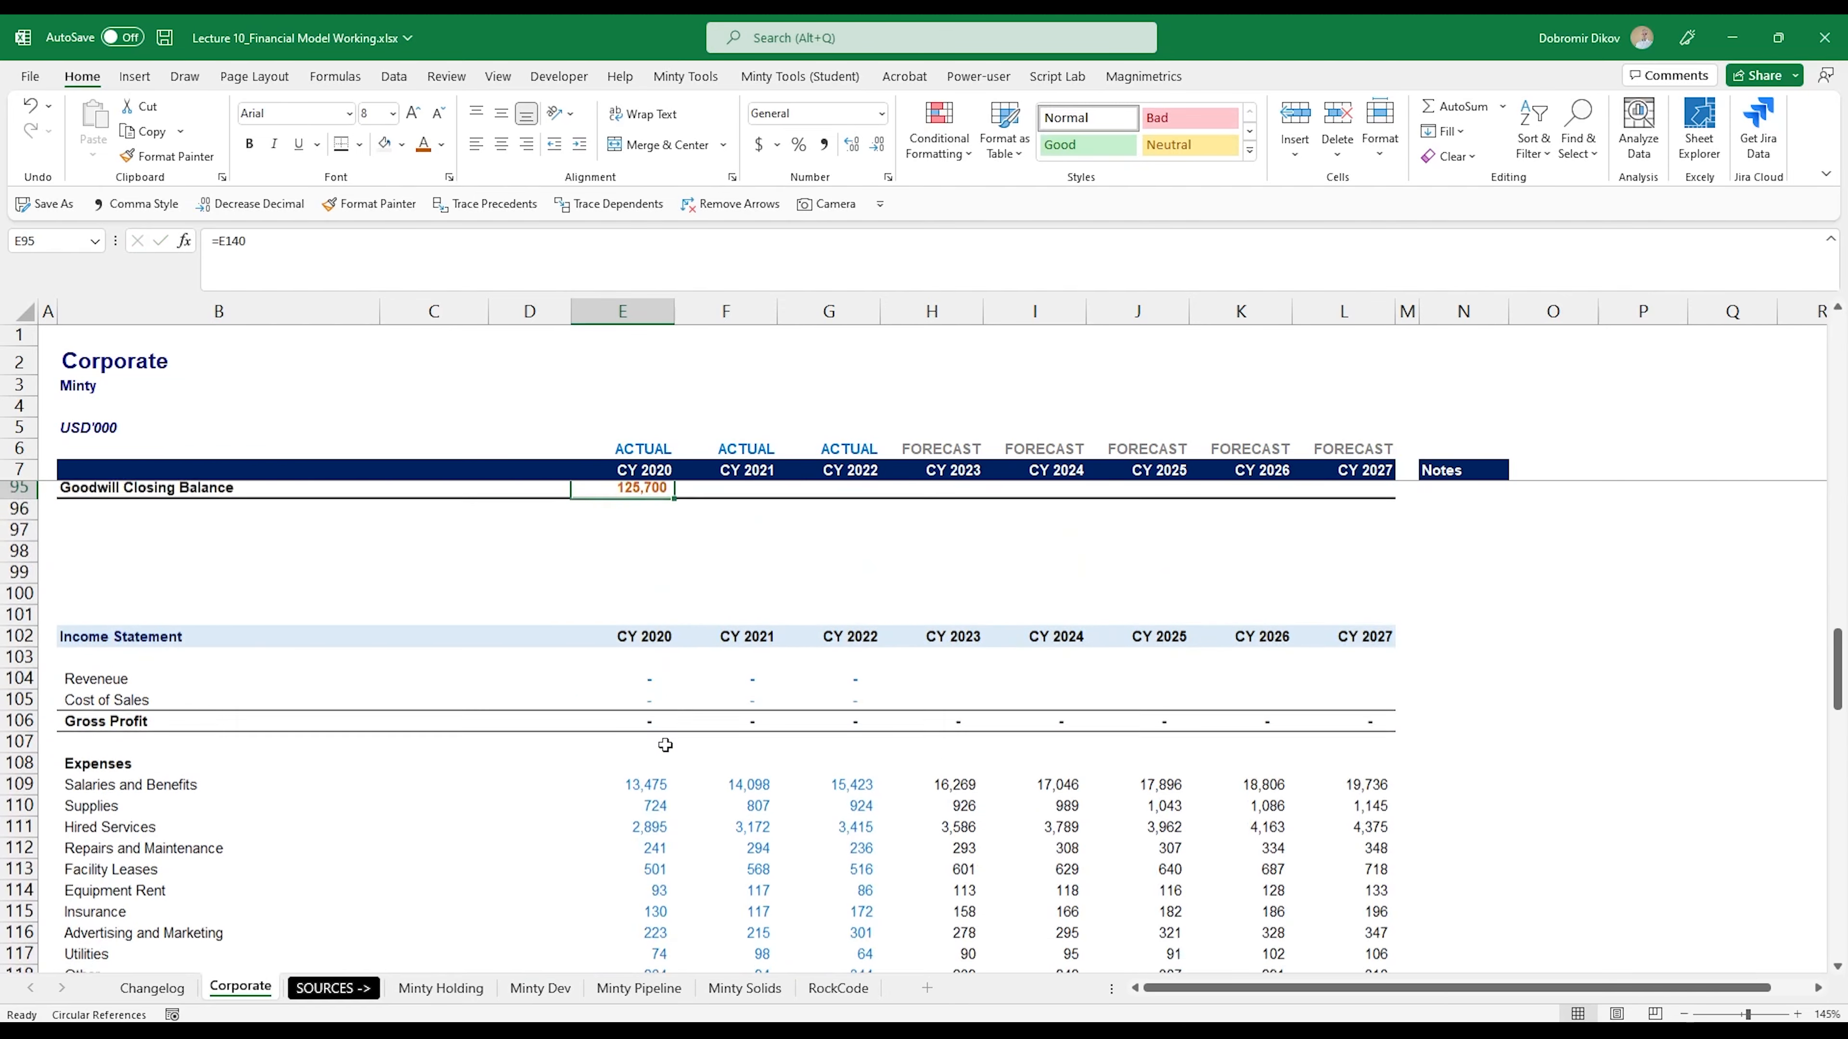
- Set the CY 2021 Goodwill OB in F93 to the prior year's closing balance with =E95
{"action": "key", "text": "Up"}
{"action": "key", "text": "Up"}
{"action": "key", "text": "Up"}
{"action": "key", "text": "Up"}
{"action": "key", "text": "Up"}
{"action": "key", "text": "Up"}
{"action": "key", "text": "Up"}
{"action": "key", "text": "Up"}
{"action": "key", "text": "Up"}
{"action": "key", "text": "Up"}
{"action": "key", "text": "Up"}
{"action": "key", "text": "Up"}
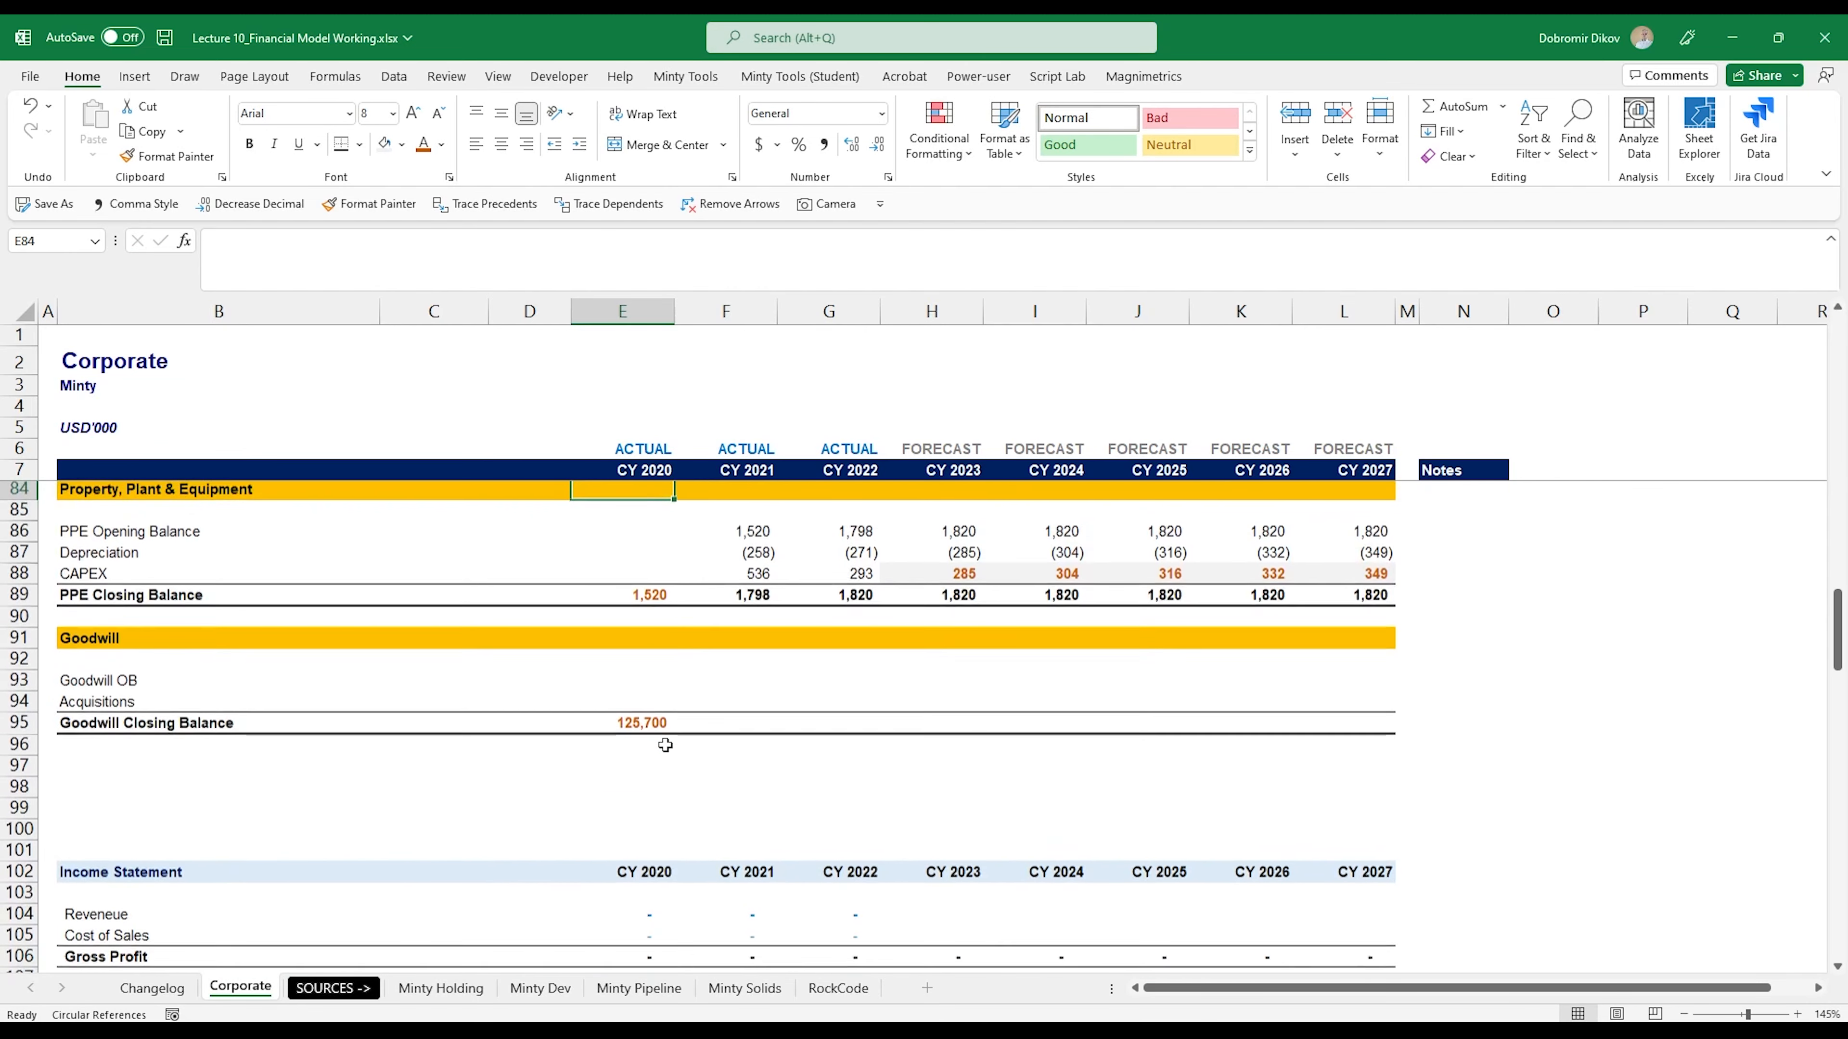
{"action": "key", "text": "Down"}
{"action": "key", "text": "Down"}
{"action": "key", "text": "Down"}
{"action": "key", "text": "Down"}
{"action": "key", "text": "Down"}
{"action": "key", "text": "Down"}
{"action": "key", "text": "Down"}
{"action": "key", "text": "Down"}
{"action": "key", "text": "Down"}
{"action": "key", "text": "Right"}
{"action": "type", "text": "="}
{"action": "key", "text": "Down"}
{"action": "key", "text": "Left"}
{"action": "key", "text": "Left"}
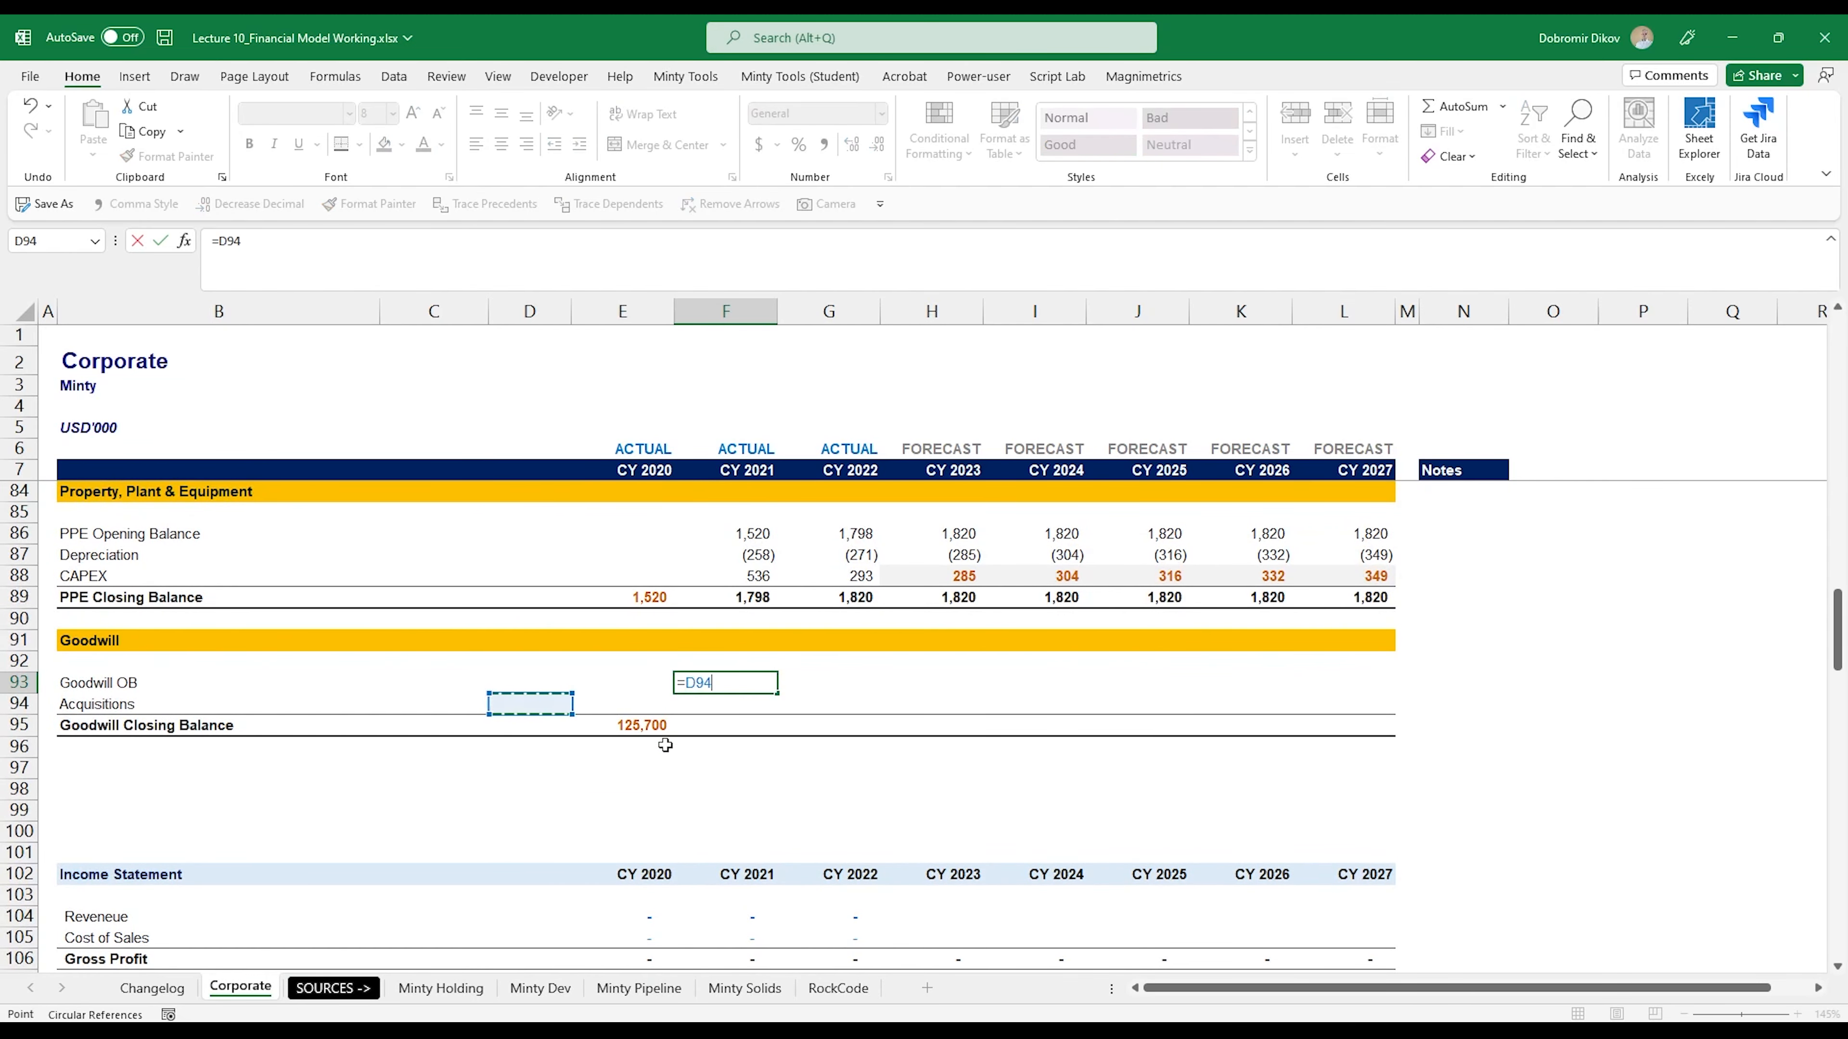
{"action": "key", "text": "Down"}
{"action": "key", "text": "Right"}
{"action": "key", "text": "Return"}
- Fill the Goodwill OB formula from F93 across to CY 2027 in L93
{"action": "key", "text": "Up"}
{"action": "key", "text": "shift+Right"}
{"action": "key", "text": "shift+Right"}
{"action": "key", "text": "shift+Right"}
{"action": "key", "text": "shift+Right"}
{"action": "key", "text": "shift+Right"}
{"action": "key", "text": "shift+Right"}
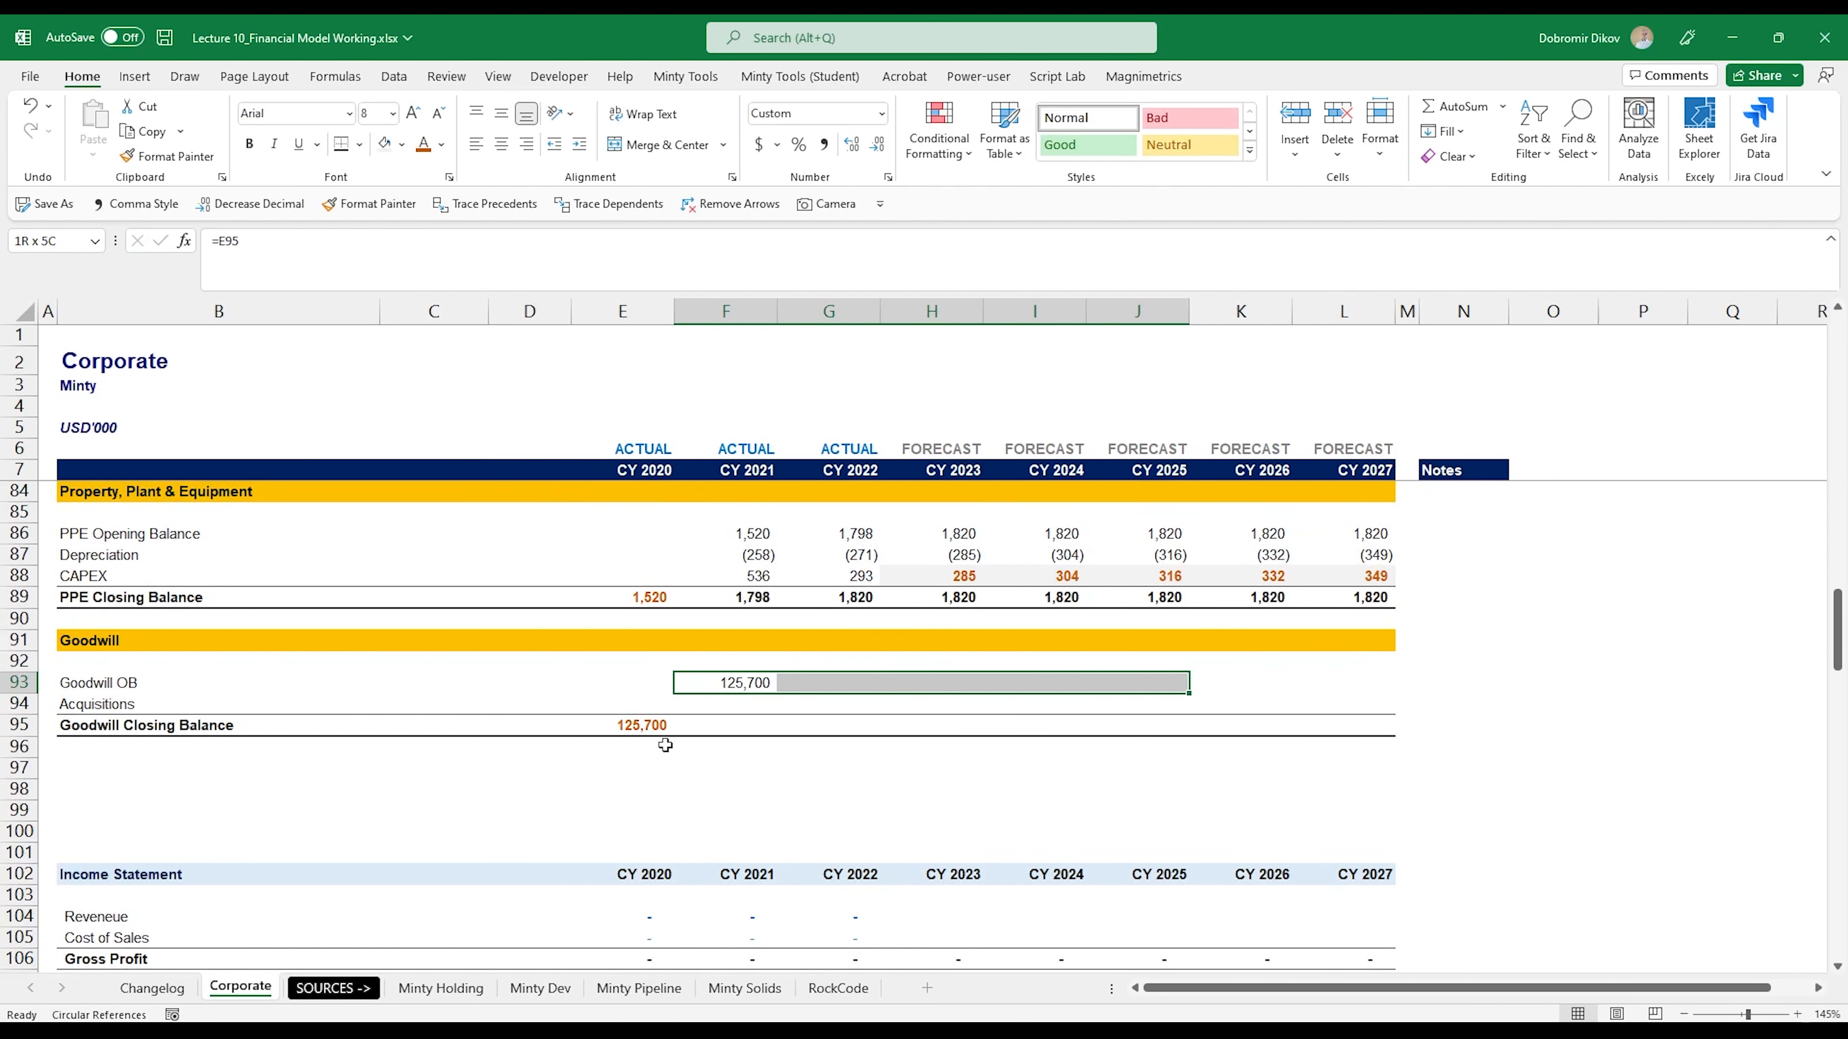
{"action": "key", "text": "ctrl+r"}
- Calculate the CY 2021 Goodwill Closing Balance in F95 with =SUM(F93:F94)
{"action": "key", "text": "Down"}
{"action": "key", "text": "Down"}
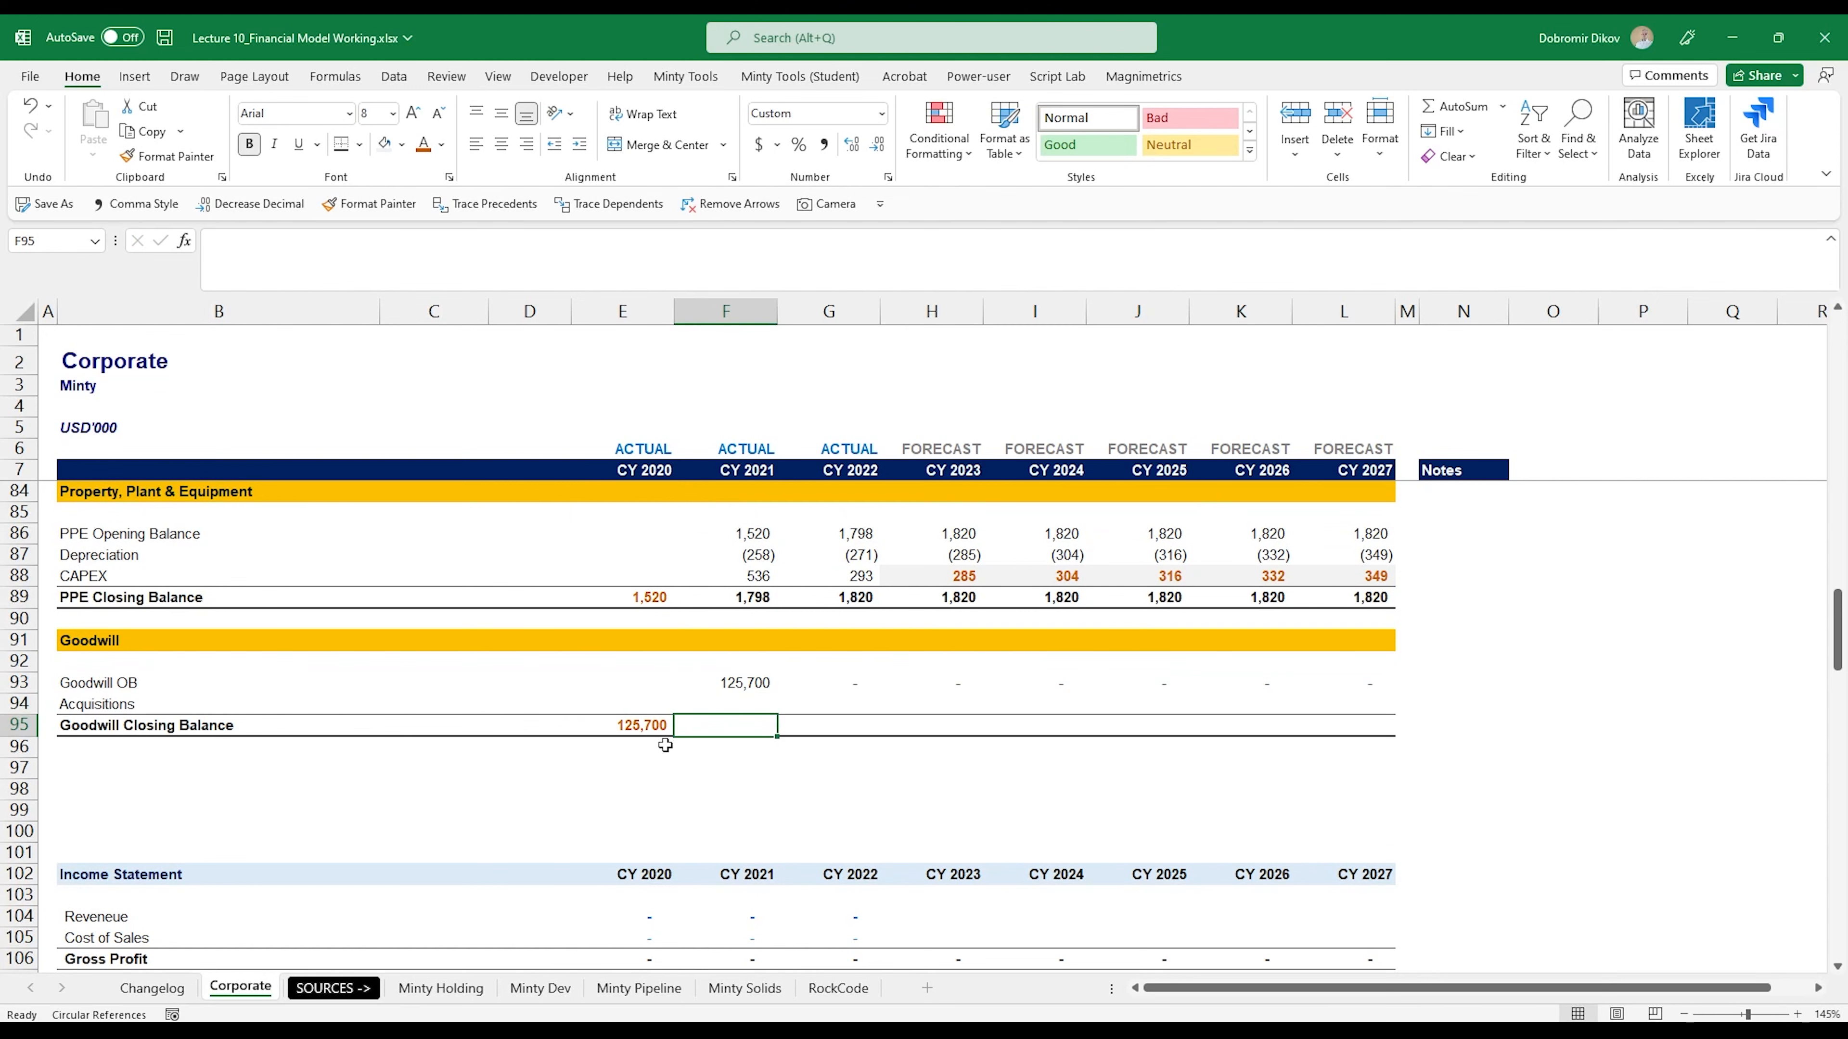
{"action": "key", "text": "alt+equal"}
{"action": "key", "text": "shift+Up"}
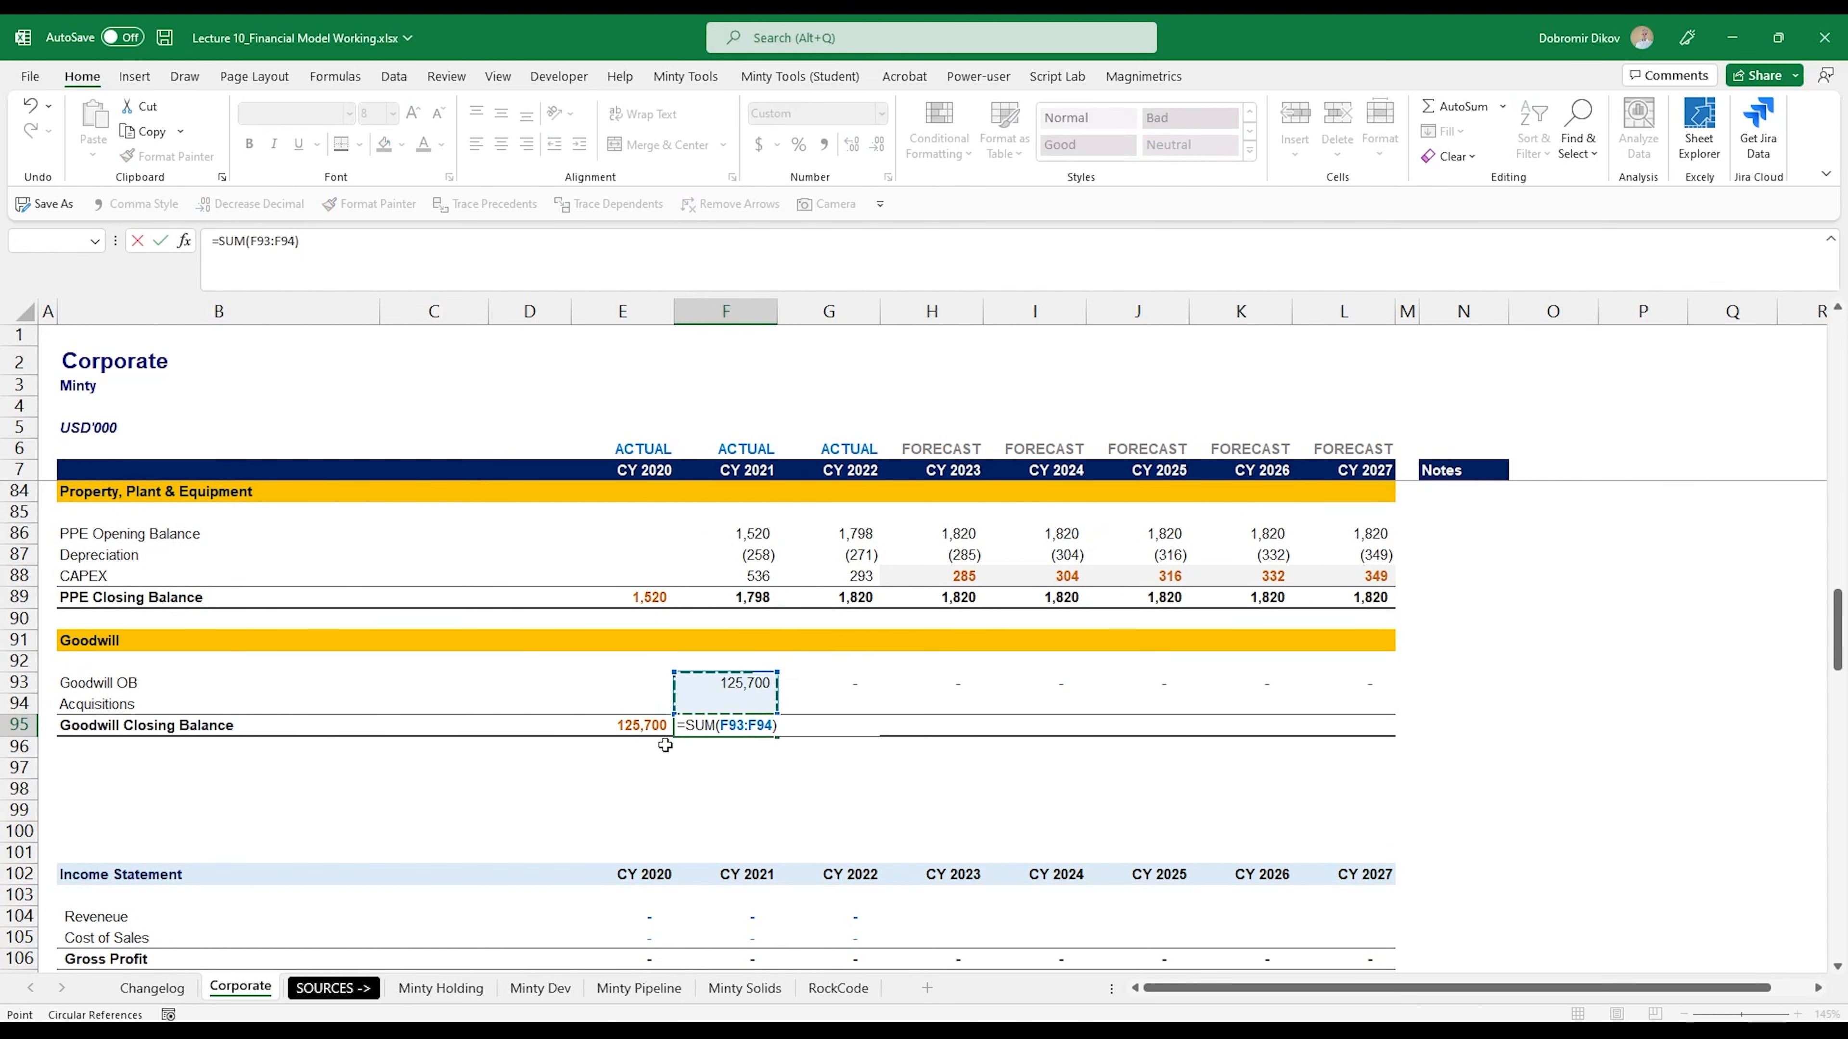
{"action": "key", "text": "Return"}
- Fill the Goodwill Closing Balance formula from F95 across to CY 2027 in L95
{"action": "key", "text": "Up"}
{"action": "key", "text": "shift+Right"}
{"action": "key", "text": "shift+Right"}
{"action": "key", "text": "shift+Right"}
{"action": "key", "text": "shift+Right"}
{"action": "key", "text": "shift+Right"}
{"action": "key", "text": "shift+Right"}
{"action": "key", "text": "ctrl+r"}
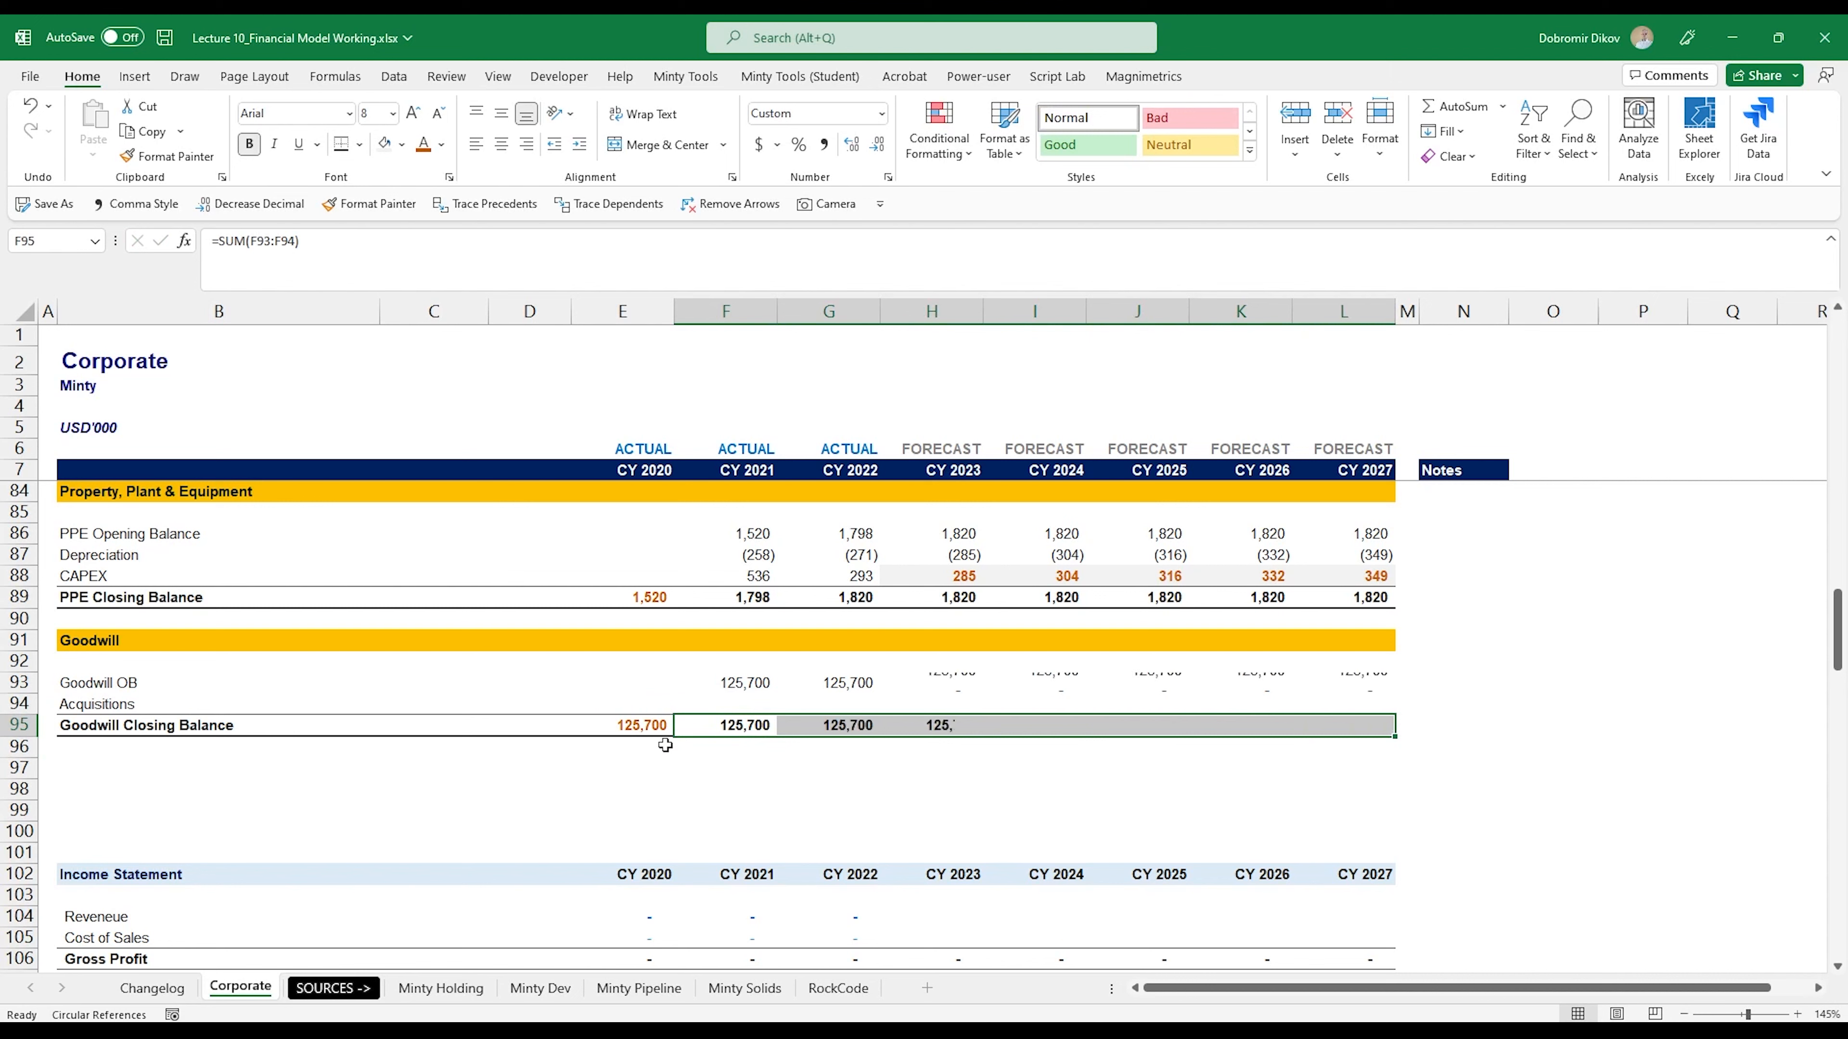
{"action": "left_click", "coordinate": [710, 725]}
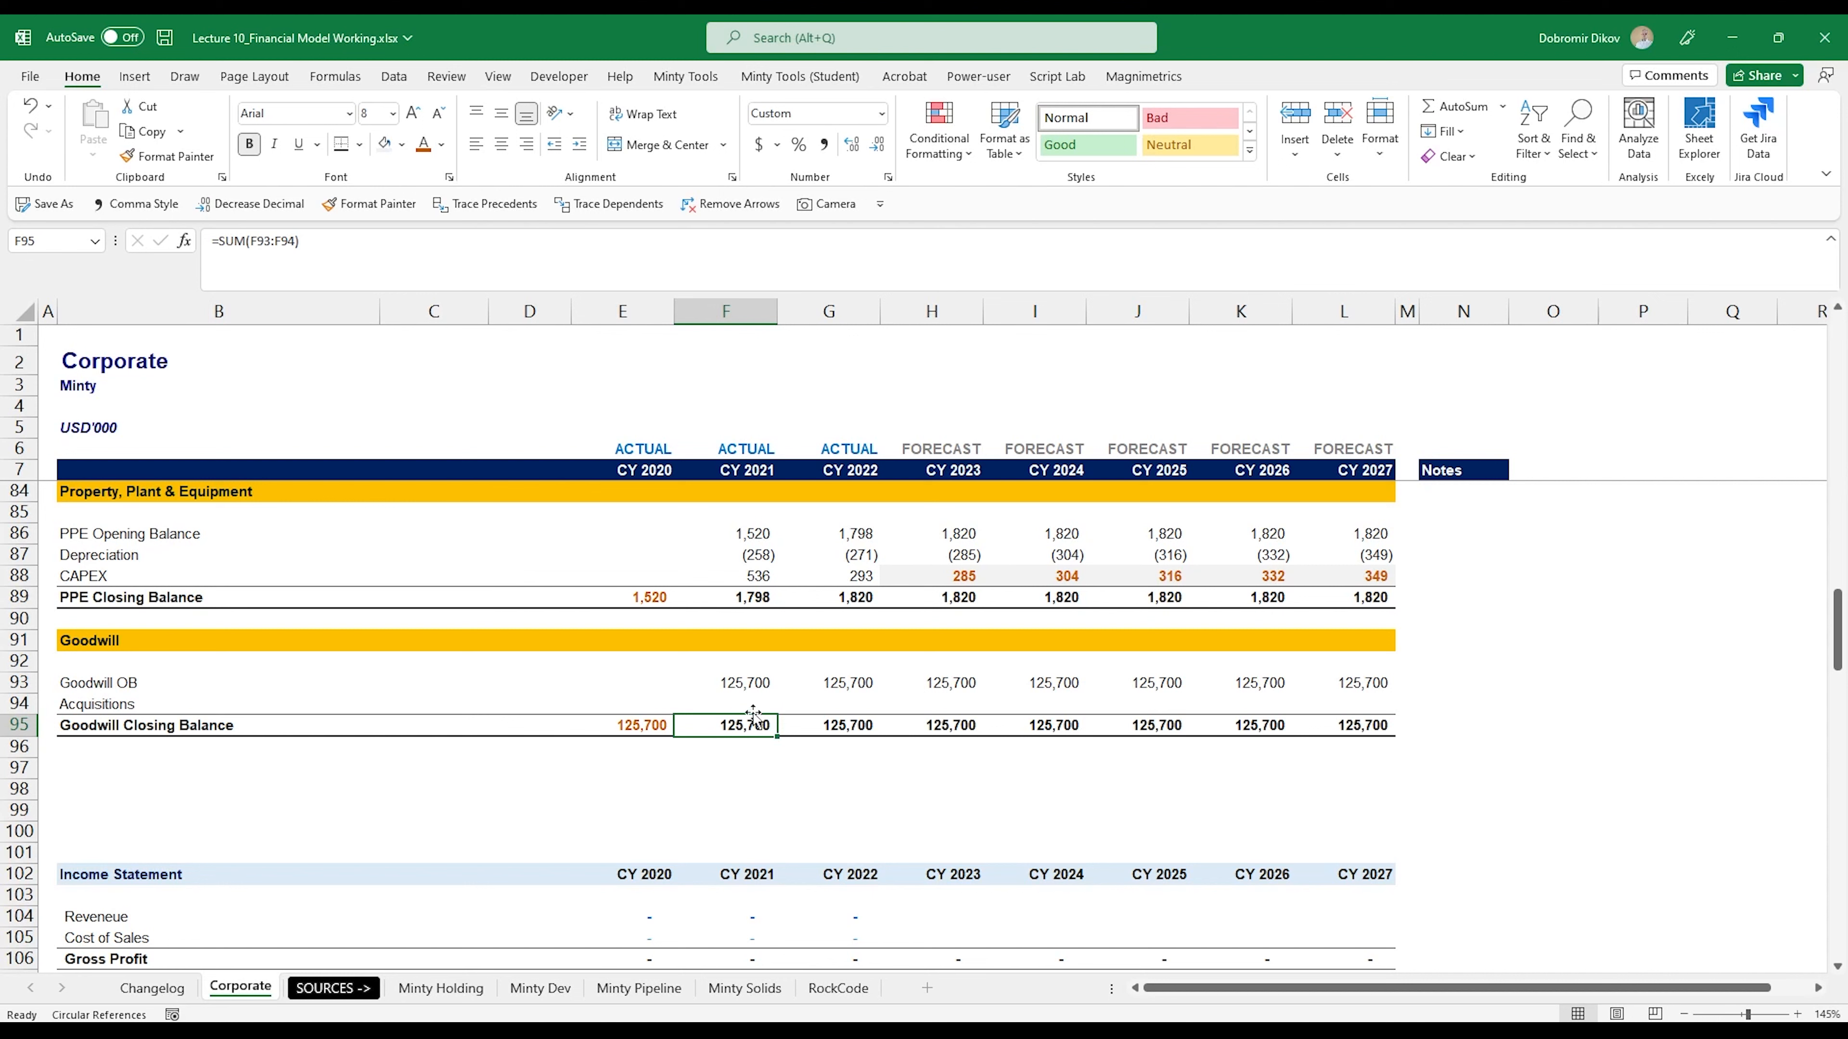
- Shade the empty Acquisitions cells F94:L94 with a grey fill
{"action": "left_click_drag", "start_coordinate": [754, 703], "coordinate": [1309, 703]}
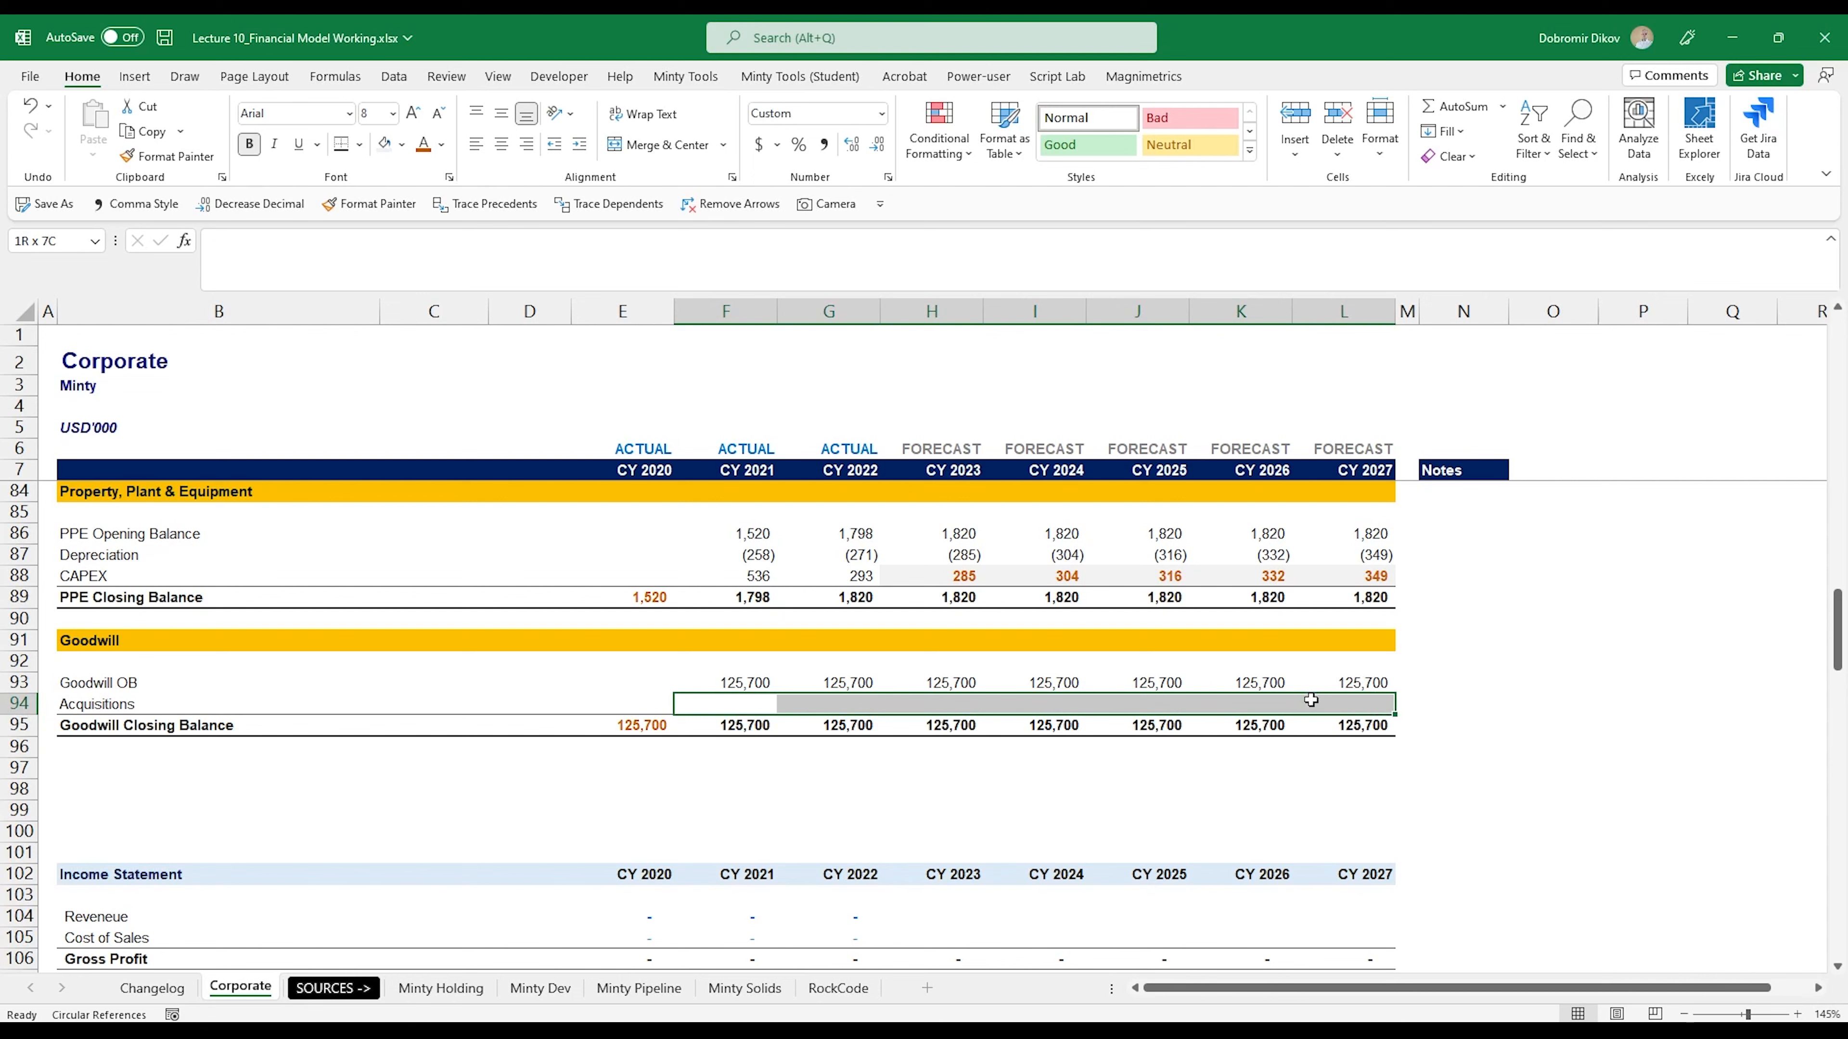
{"action": "left_click", "coordinate": [401, 143]}
{"action": "left_click", "coordinate": [399, 222]}
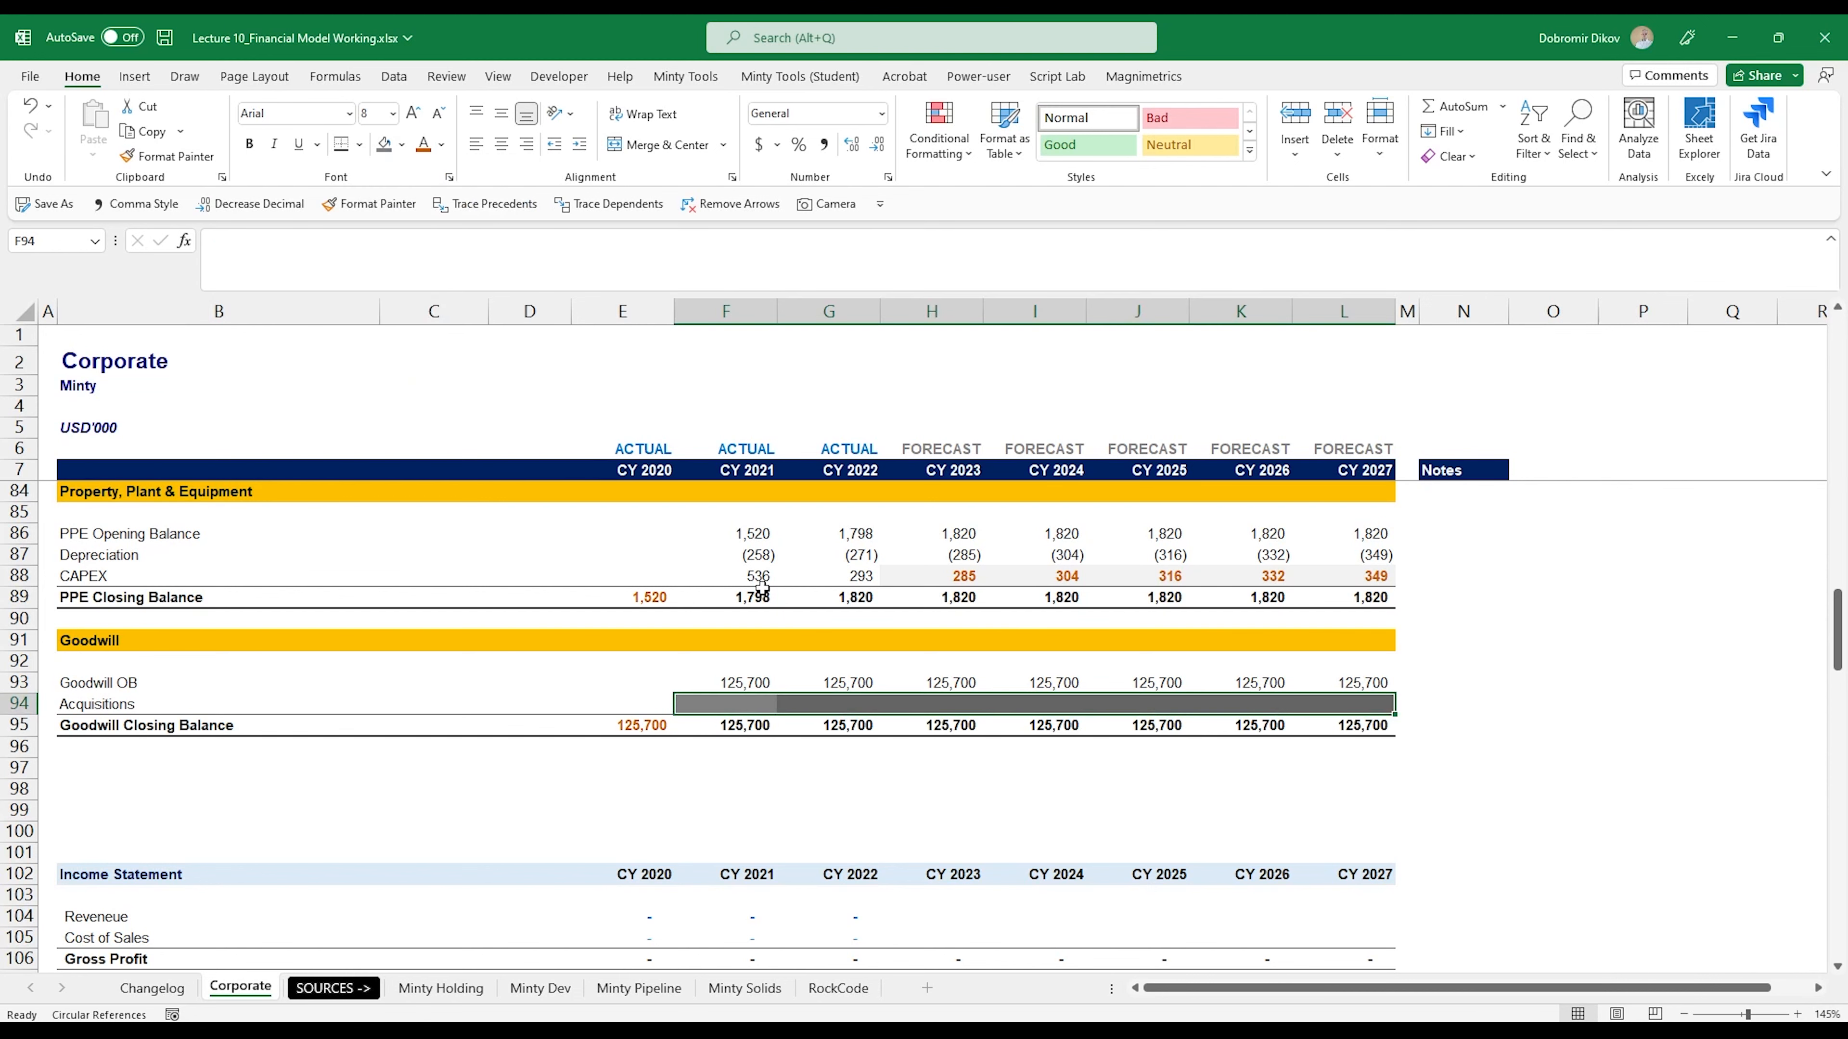
{"action": "left_click", "coordinate": [716, 789]}
- Link the CY 2023 Goodwill cell H140 on the balance sheet to the Goodwill Closing Balance with =H95
{"action": "scroll", "coordinate": [723, 801], "scroll_direction": "down", "scroll_amount": 3}
{"action": "scroll", "coordinate": [727, 832], "scroll_direction": "down", "scroll_amount": 12}
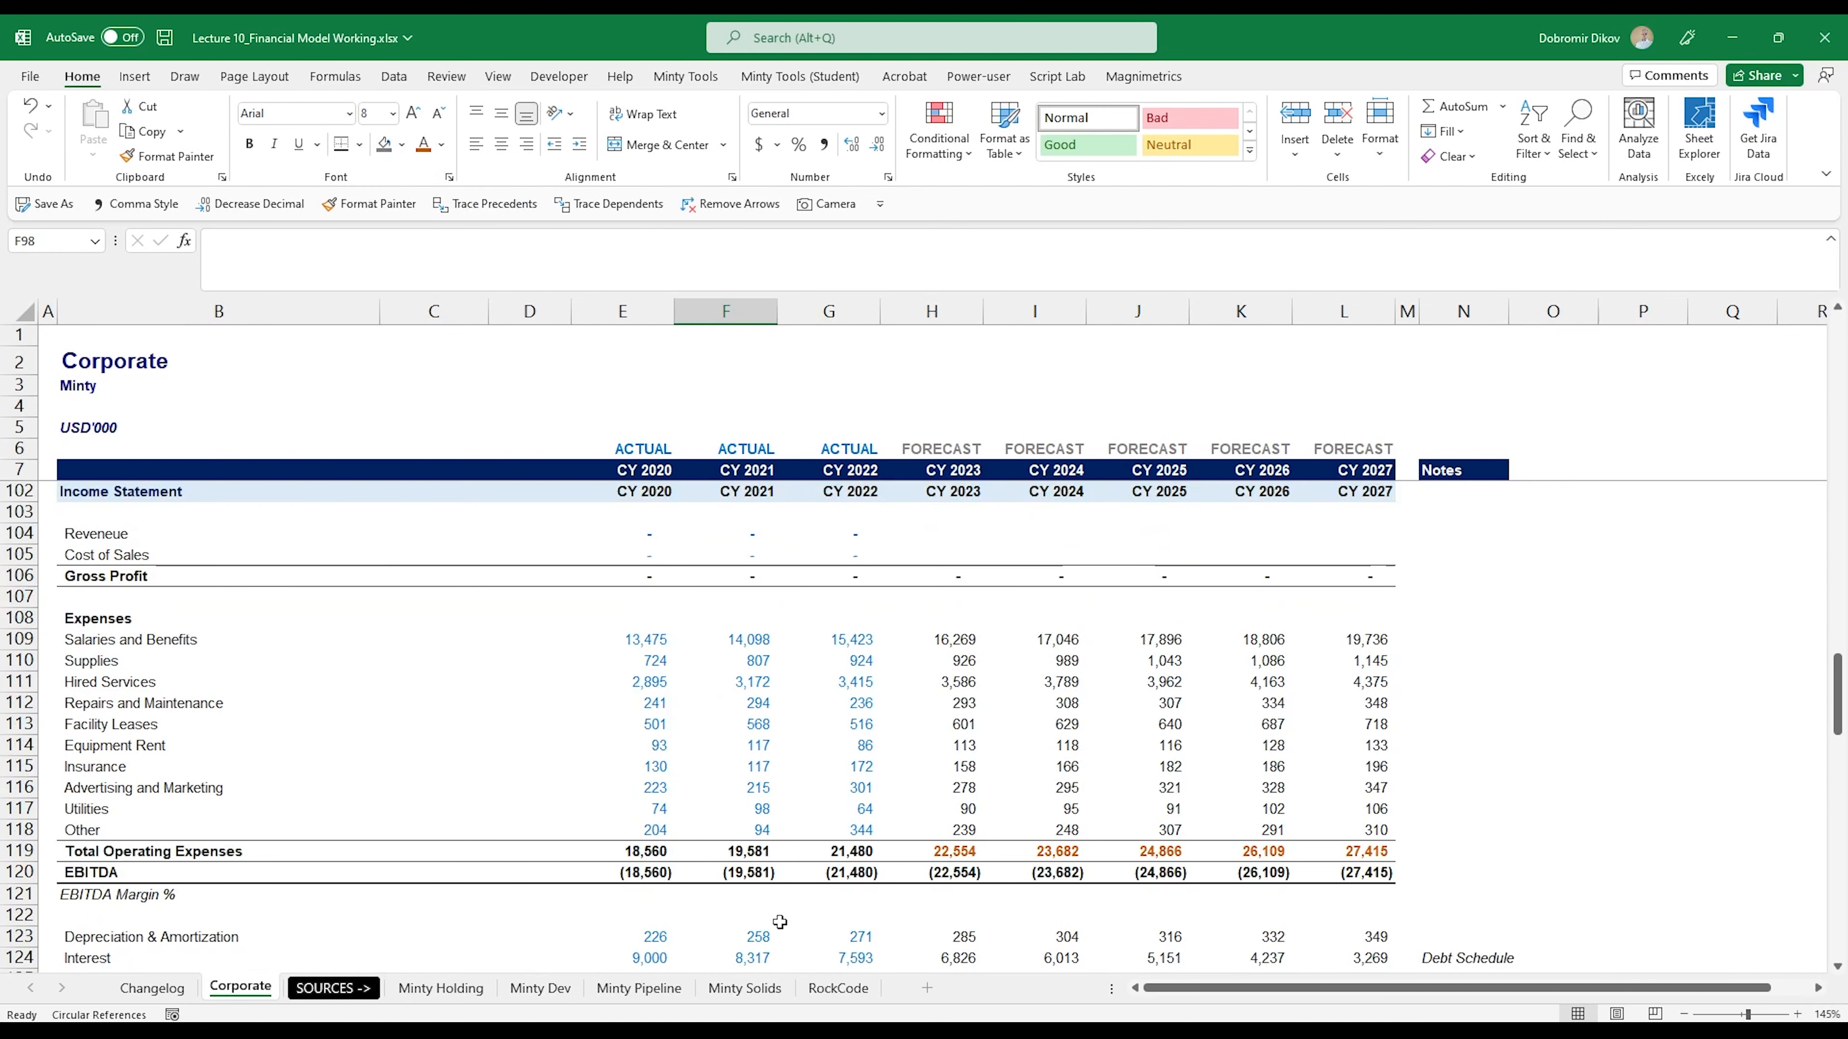
{"action": "scroll", "coordinate": [780, 922], "scroll_direction": "down", "scroll_amount": 1}
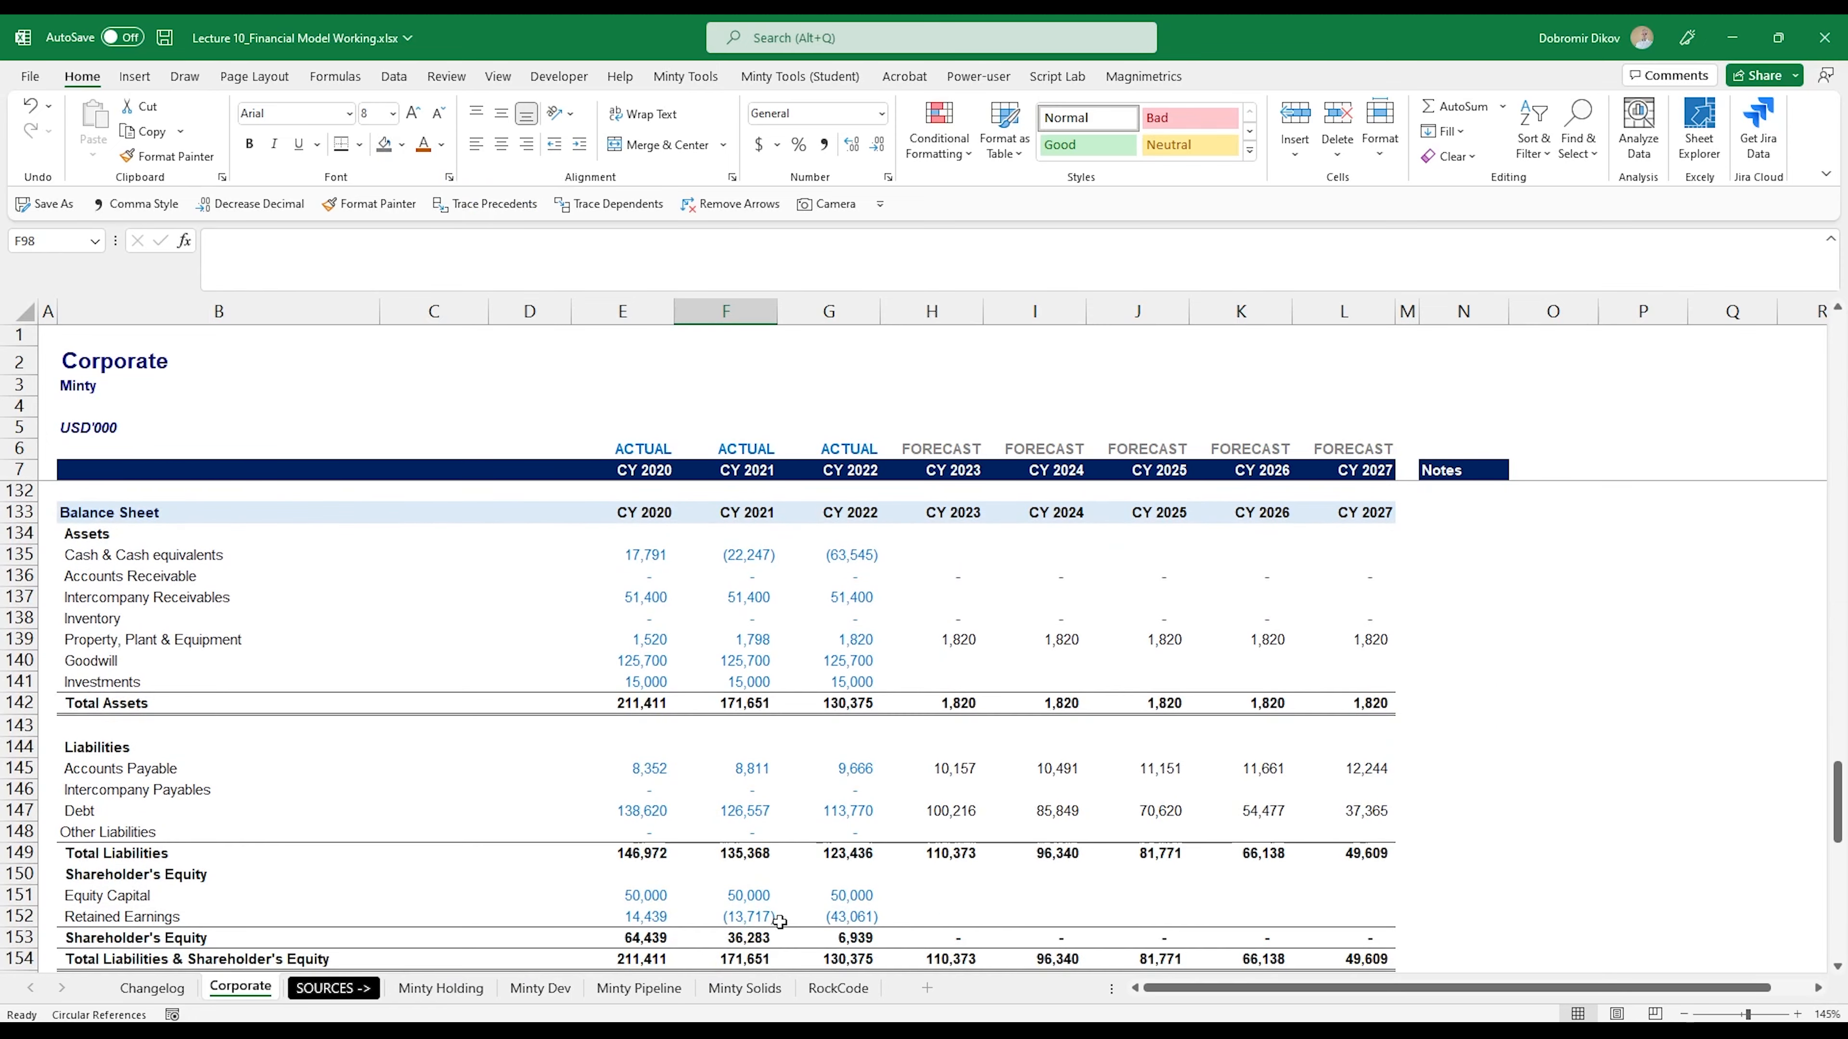
{"action": "left_click", "coordinate": [938, 661]}
{"action": "type", "text": "="}
{"action": "scroll", "coordinate": [966, 707], "scroll_direction": "up", "scroll_amount": 16}
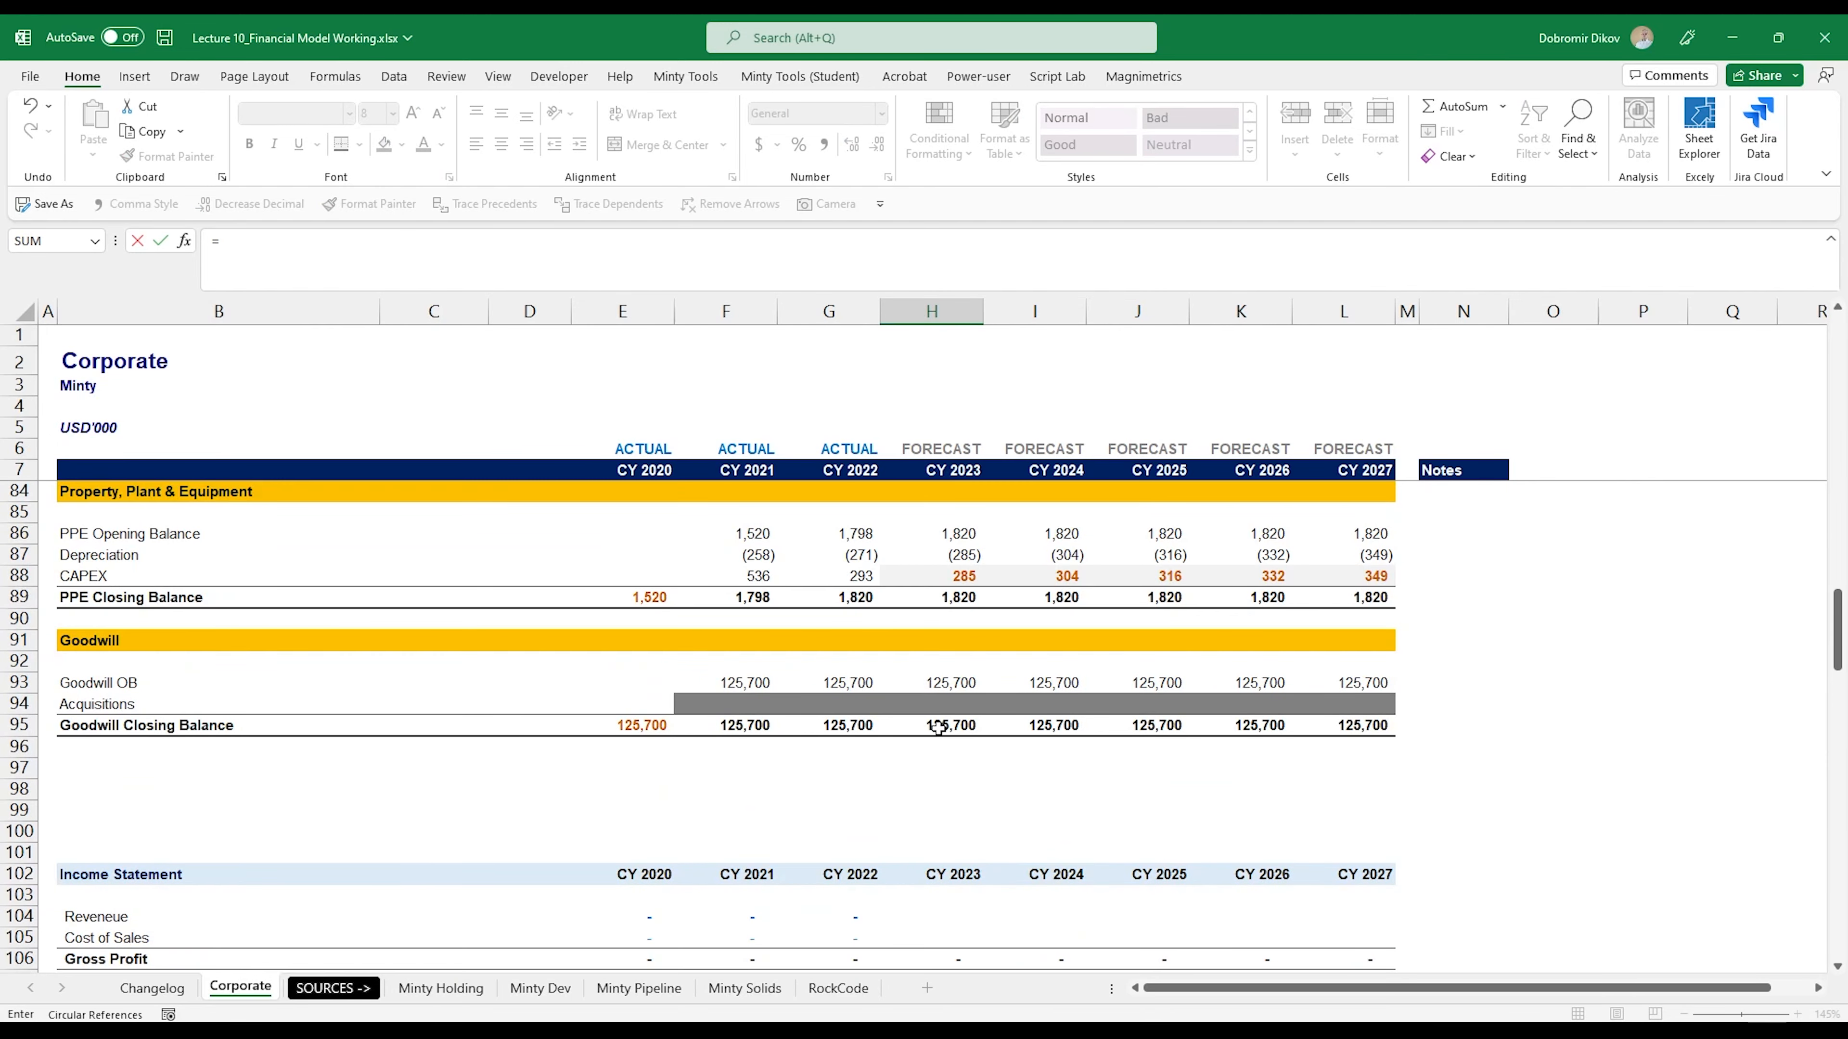
{"action": "left_click", "coordinate": [937, 726]}
{"action": "key", "text": "Return"}
- Fill the balance sheet Goodwill formula from H140 across to CY 2027 in L140
{"action": "key", "text": "shift+Right"}
{"action": "key", "text": "shift+Right"}
{"action": "key", "text": "shift+Right"}
{"action": "key", "text": "shift+Right"}
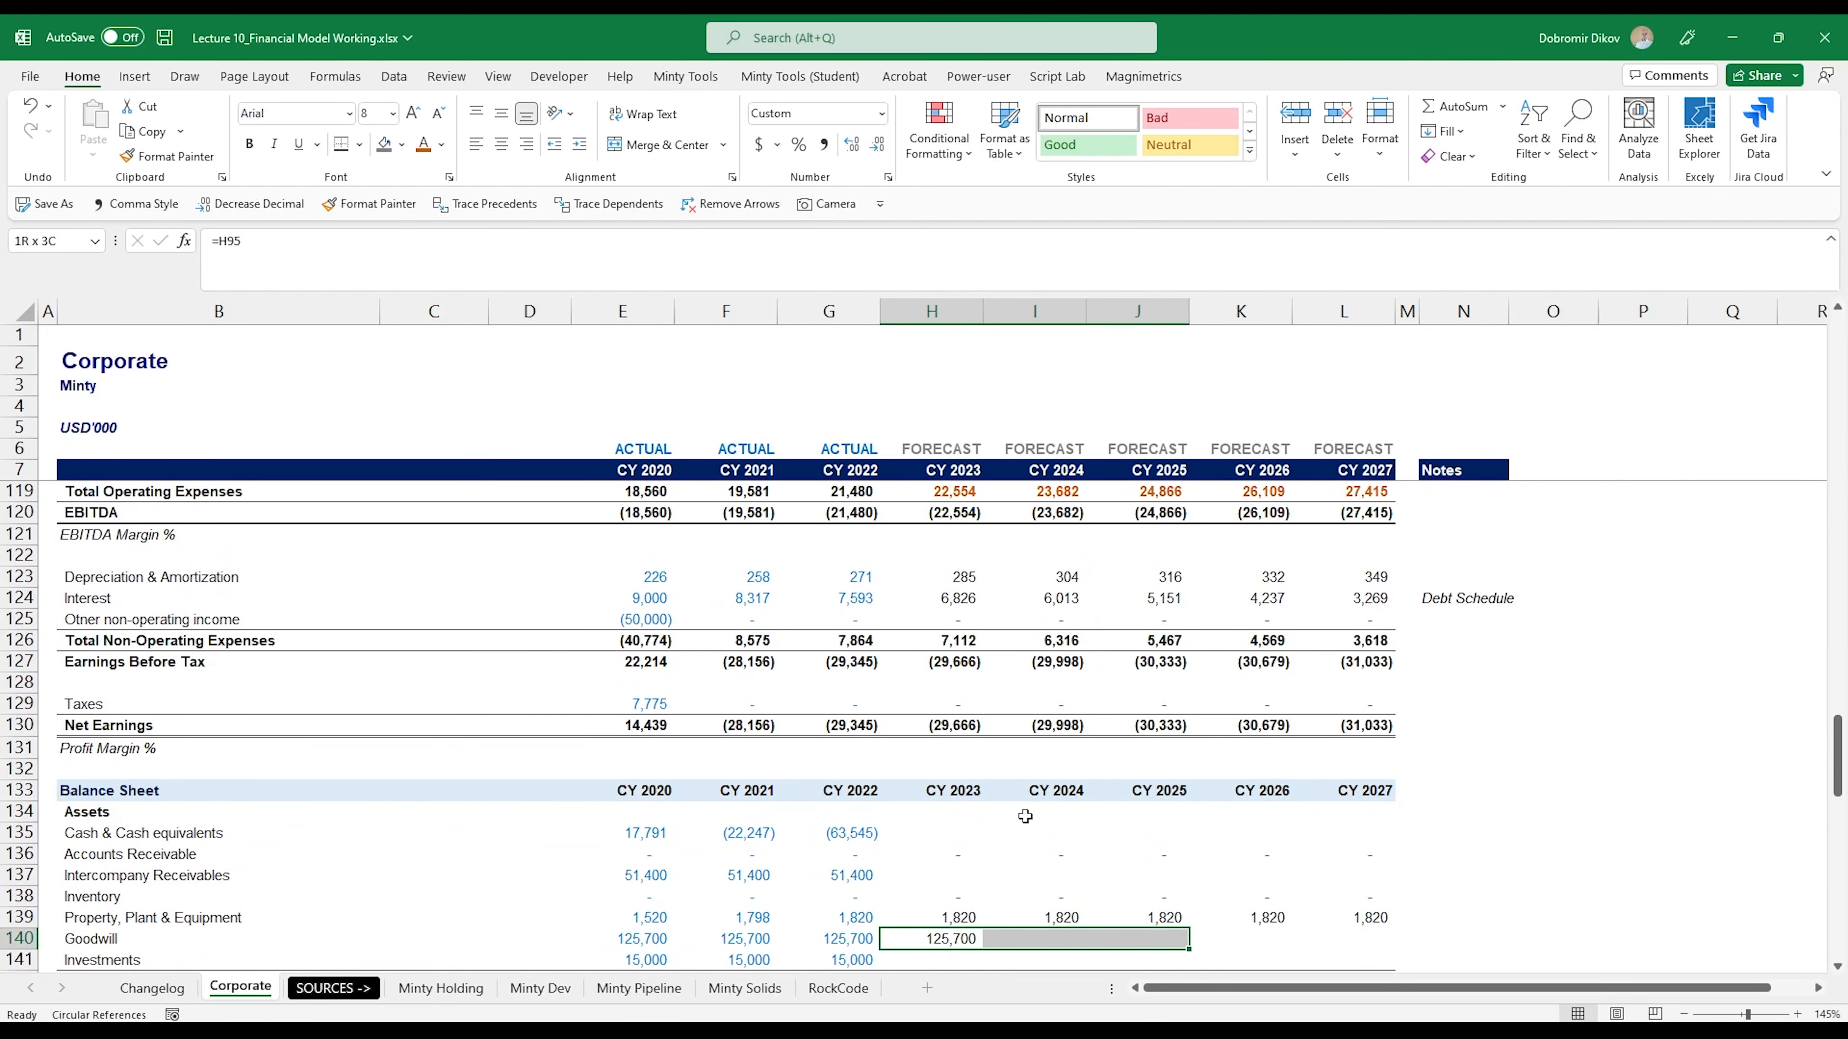
{"action": "key", "text": "ctrl+r"}
{"action": "scroll", "coordinate": [1029, 822], "scroll_direction": "down", "scroll_amount": 2}
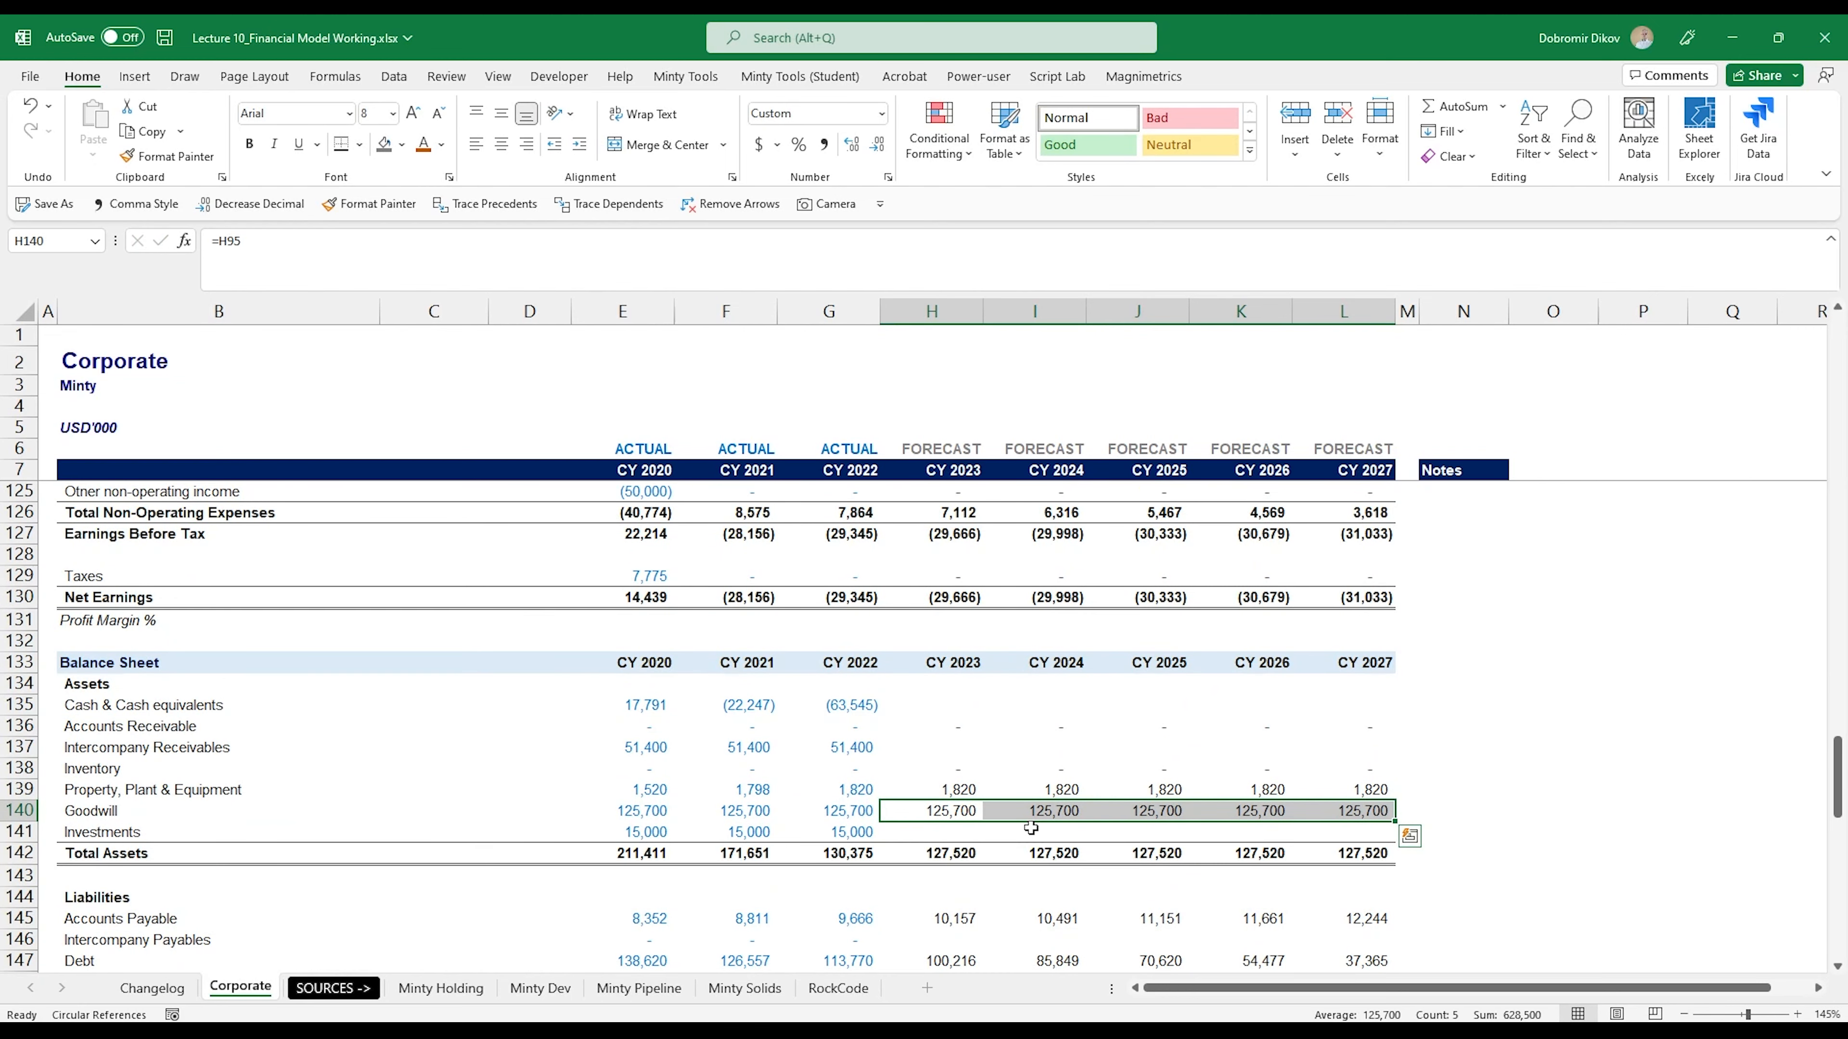
- Insert nine blank rows at row 99, between the Goodwill schedule and the Income Statement
{"action": "scroll", "coordinate": [1031, 828], "scroll_direction": "up", "scroll_amount": 7}
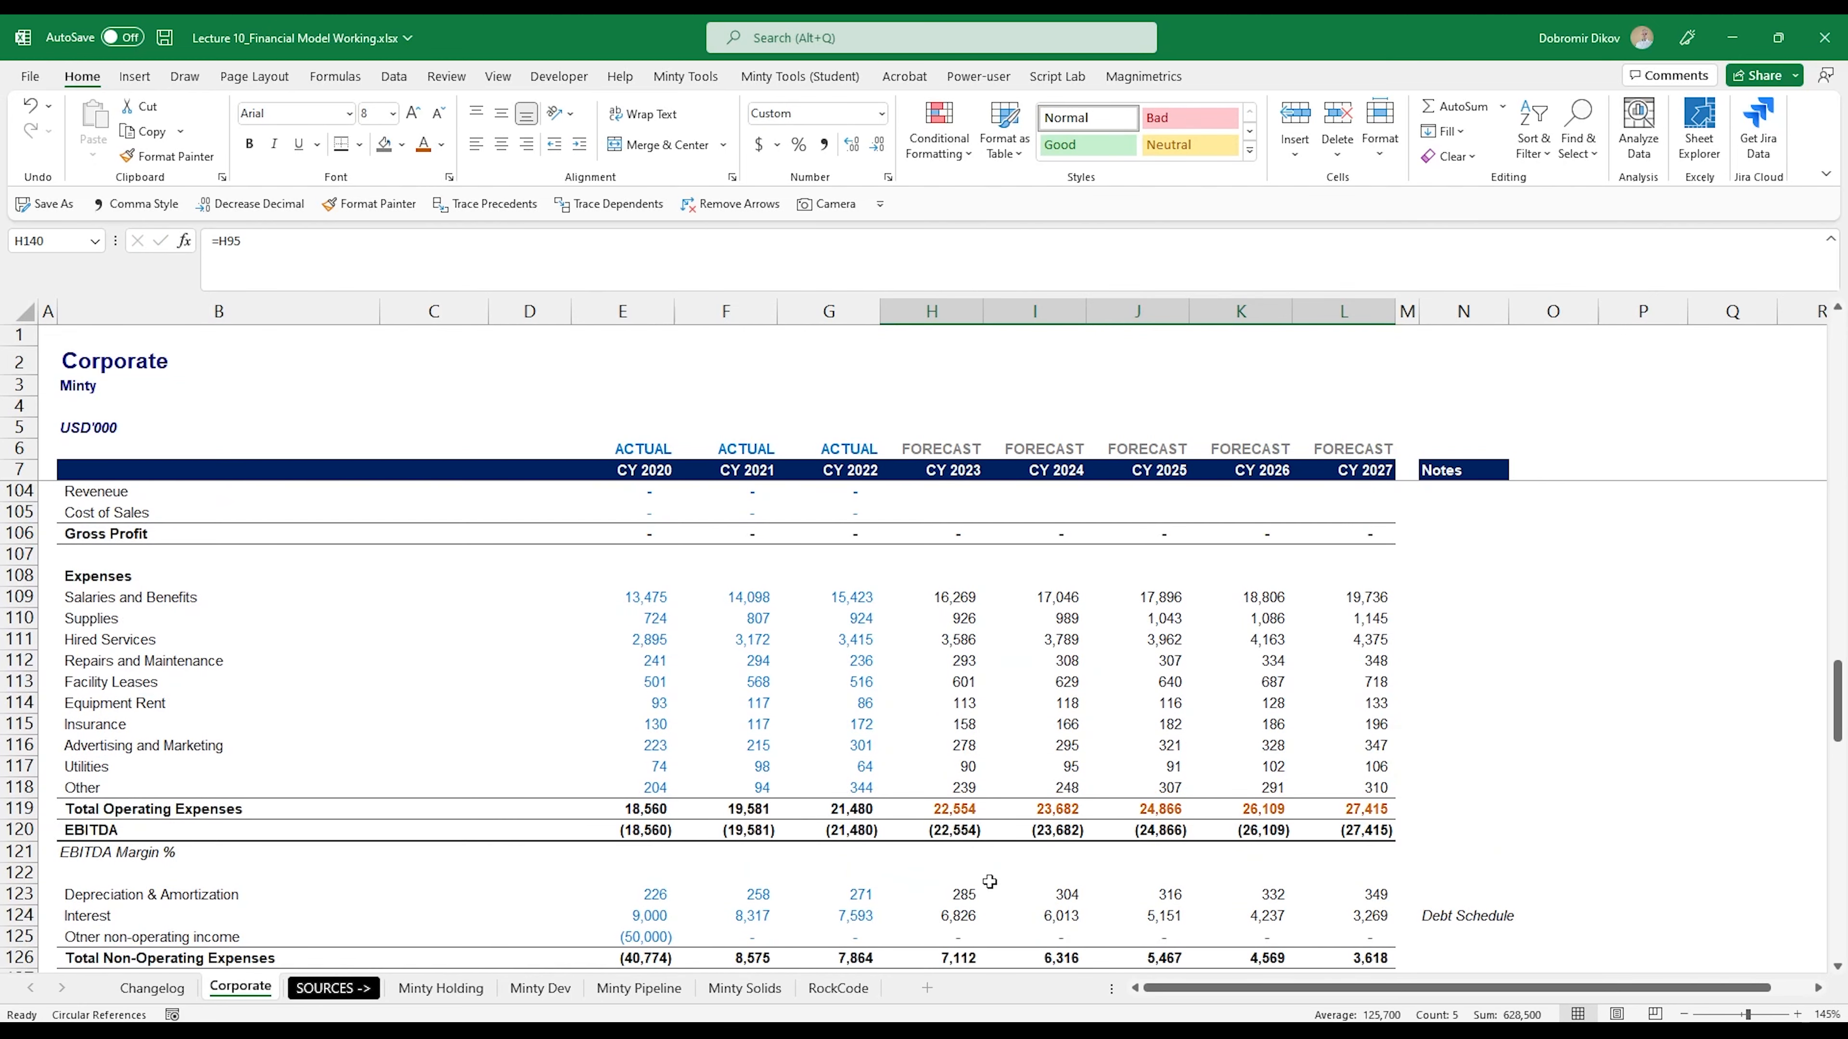
{"action": "scroll", "coordinate": [989, 882], "scroll_direction": "up", "scroll_amount": 5}
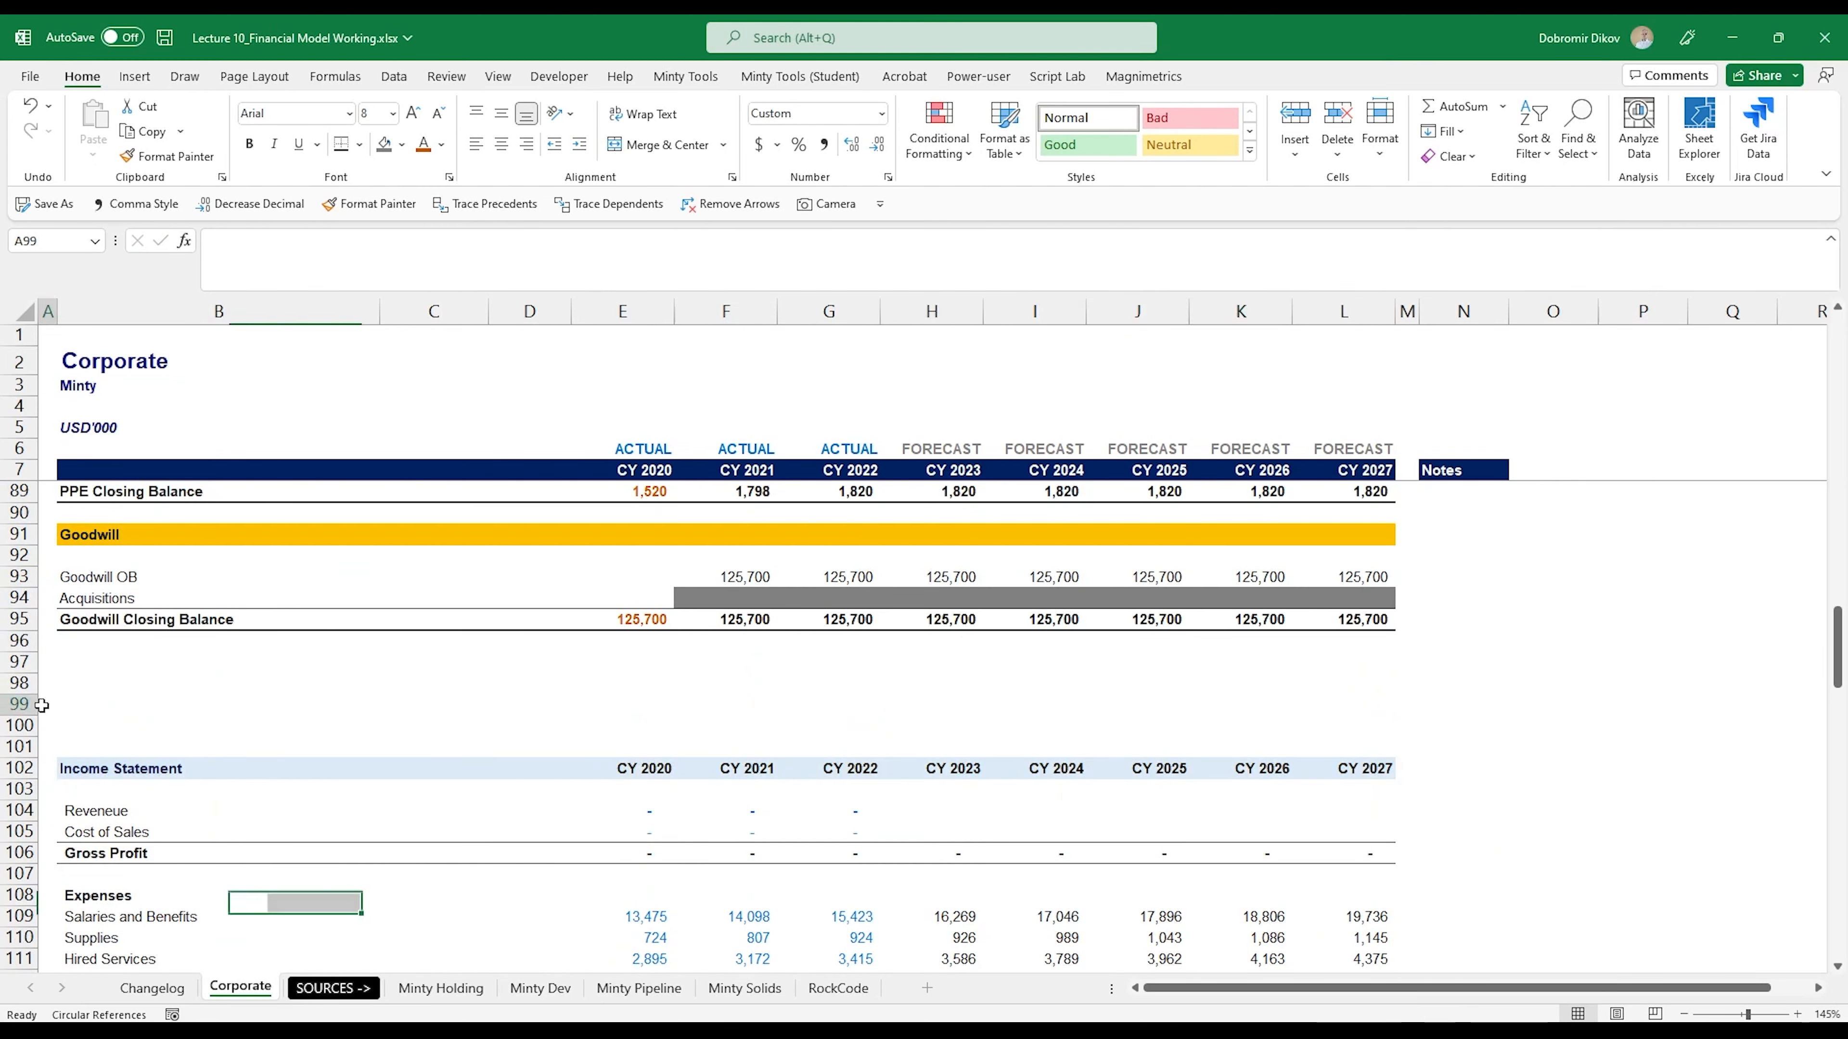
{"action": "left_click", "coordinate": [16, 704]}
{"action": "key", "text": "ctrl+plus"}
{"action": "key", "text": "ctrl+plus"}
{"action": "key", "text": "ctrl+plus"}
{"action": "key", "text": "ctrl+plus"}
{"action": "key", "text": "ctrl+plus"}
{"action": "key", "text": "ctrl+plus"}
{"action": "key", "text": "ctrl+plus"}
{"action": "key", "text": "ctrl+plus"}
{"action": "key", "text": "ctrl+plus"}
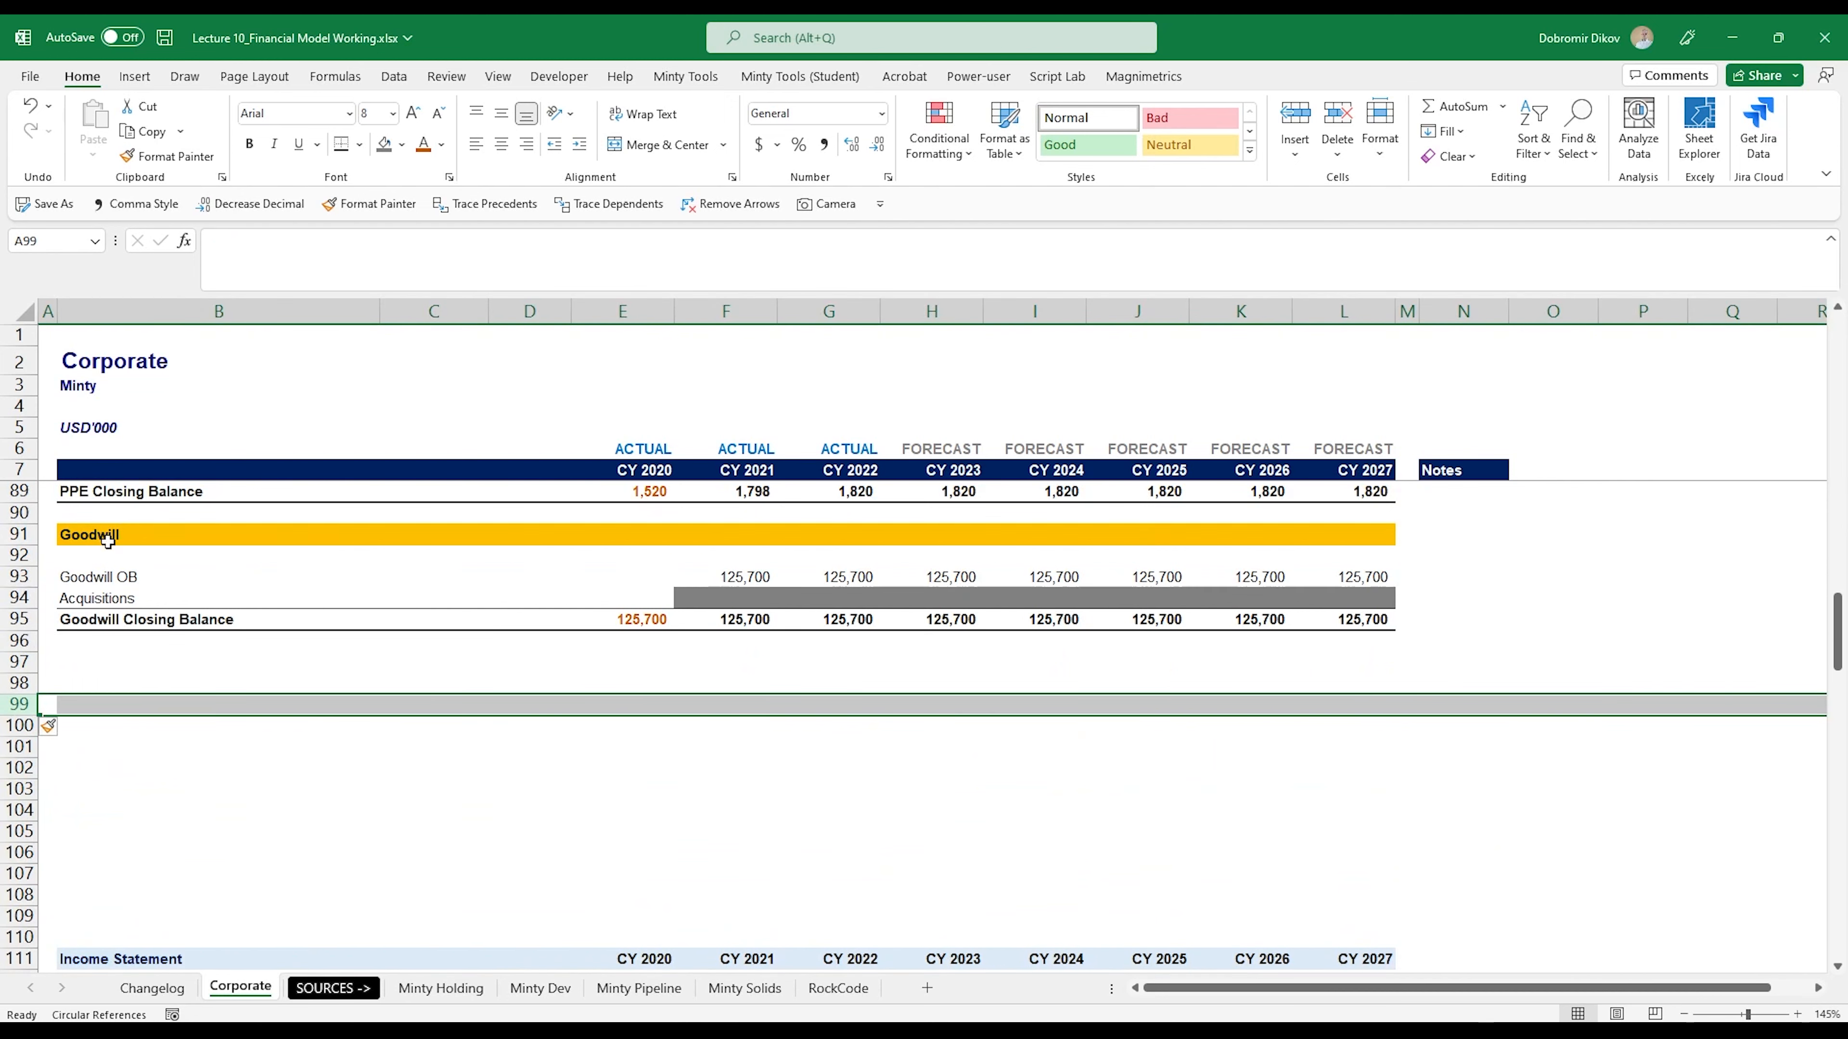
- Copy the Goodwill section header B91:L91 to row 97, starting in B97
{"action": "left_click_drag", "start_coordinate": [108, 544], "coordinate": [1345, 537]}
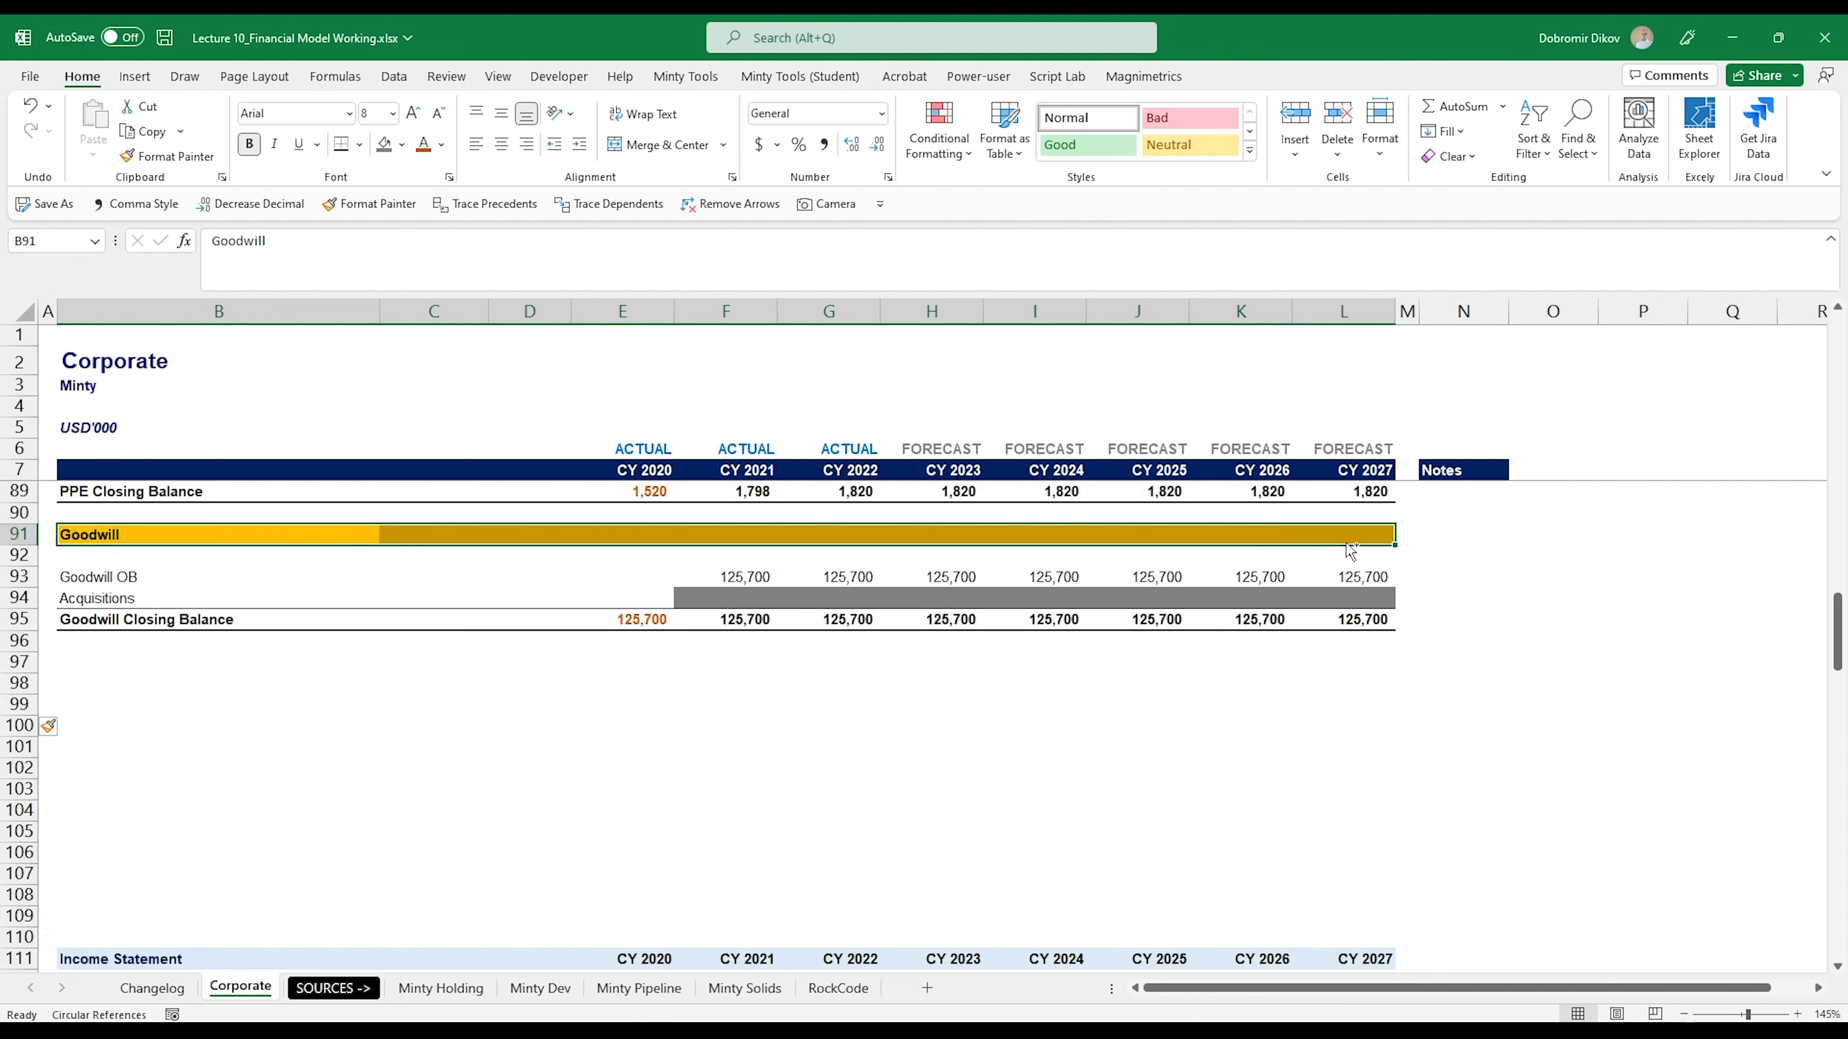
{"action": "key", "text": "ctrl+c"}
{"action": "left_click", "coordinate": [119, 664]}
{"action": "key", "text": "ctrl+v"}
- Replace the copied header text in B97 with "Equity Schedule"
{"action": "left_click", "coordinate": [117, 663]}
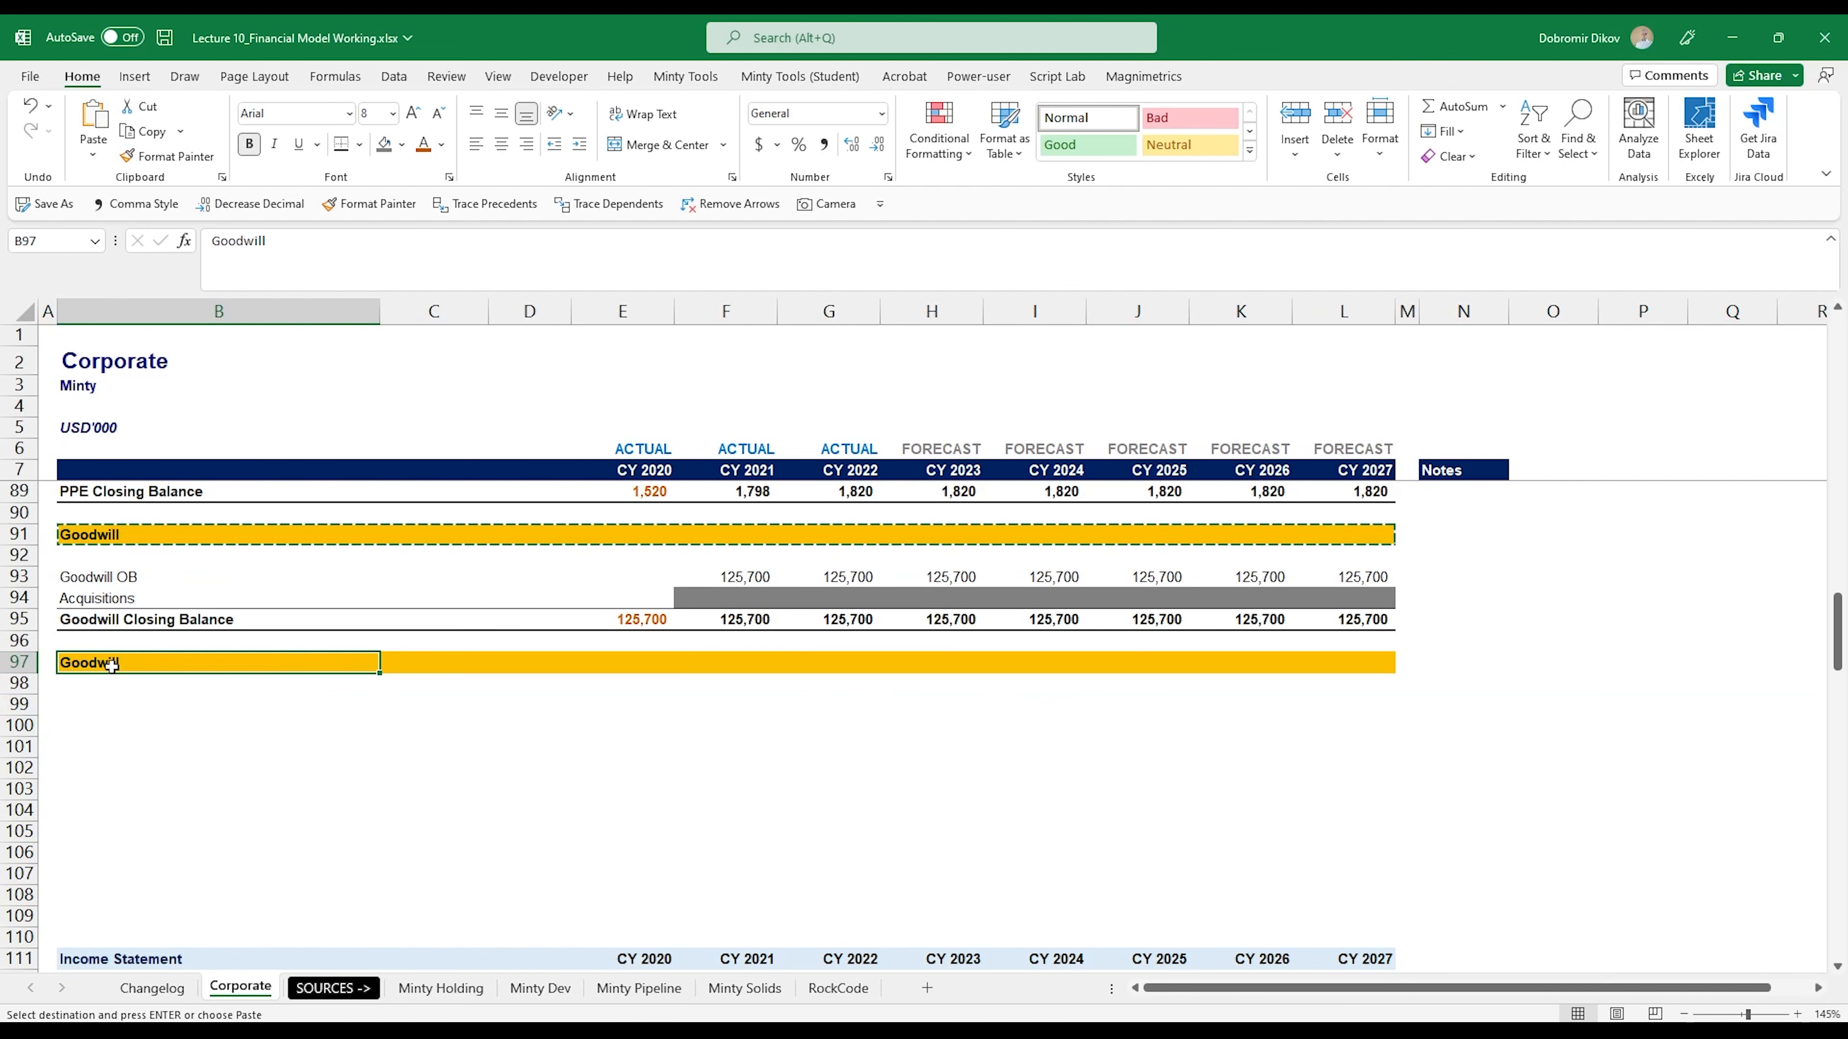
{"action": "key", "text": "Delete"}
{"action": "type", "text": "Equity Schedu"}
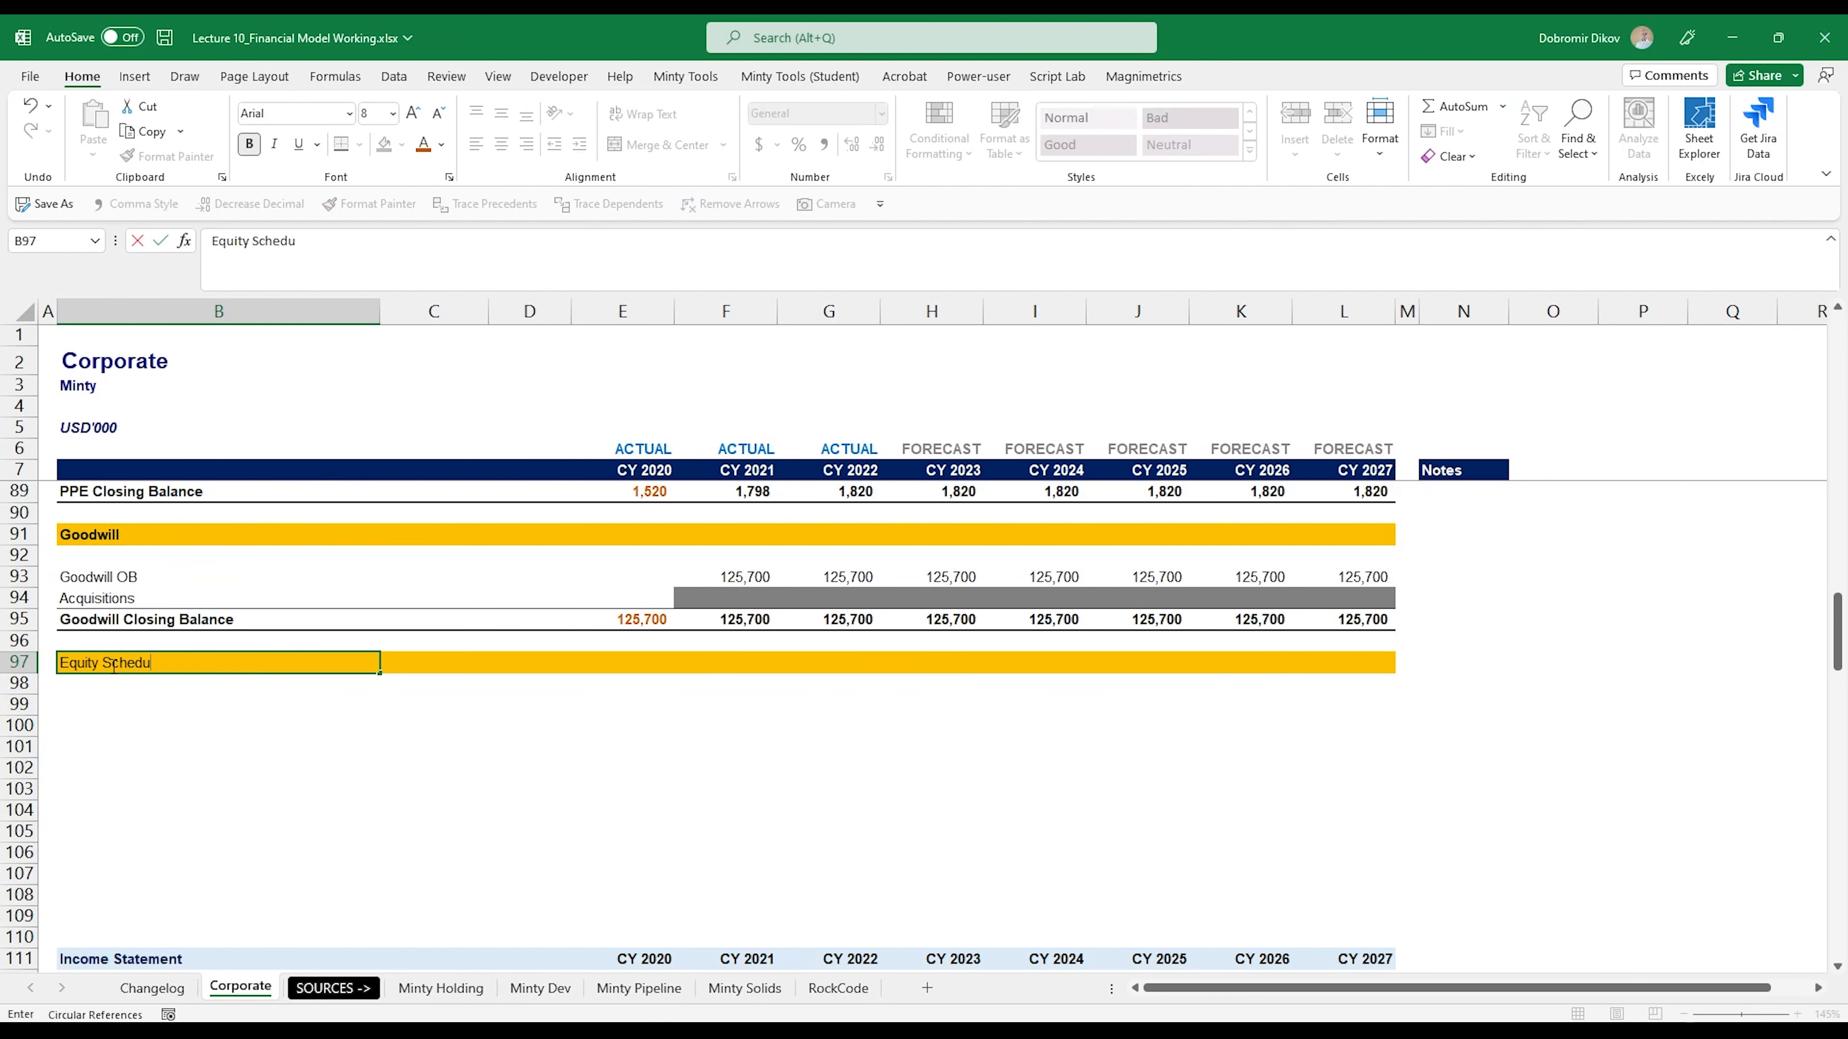
{"action": "type", "text": "le"}
{"action": "key", "text": "Return"}
{"action": "key", "text": "Return"}
- Enter the row labels Equity OB, Issued Equity and Equity CV in B99:B101
{"action": "type", "text": "Equity OB"}
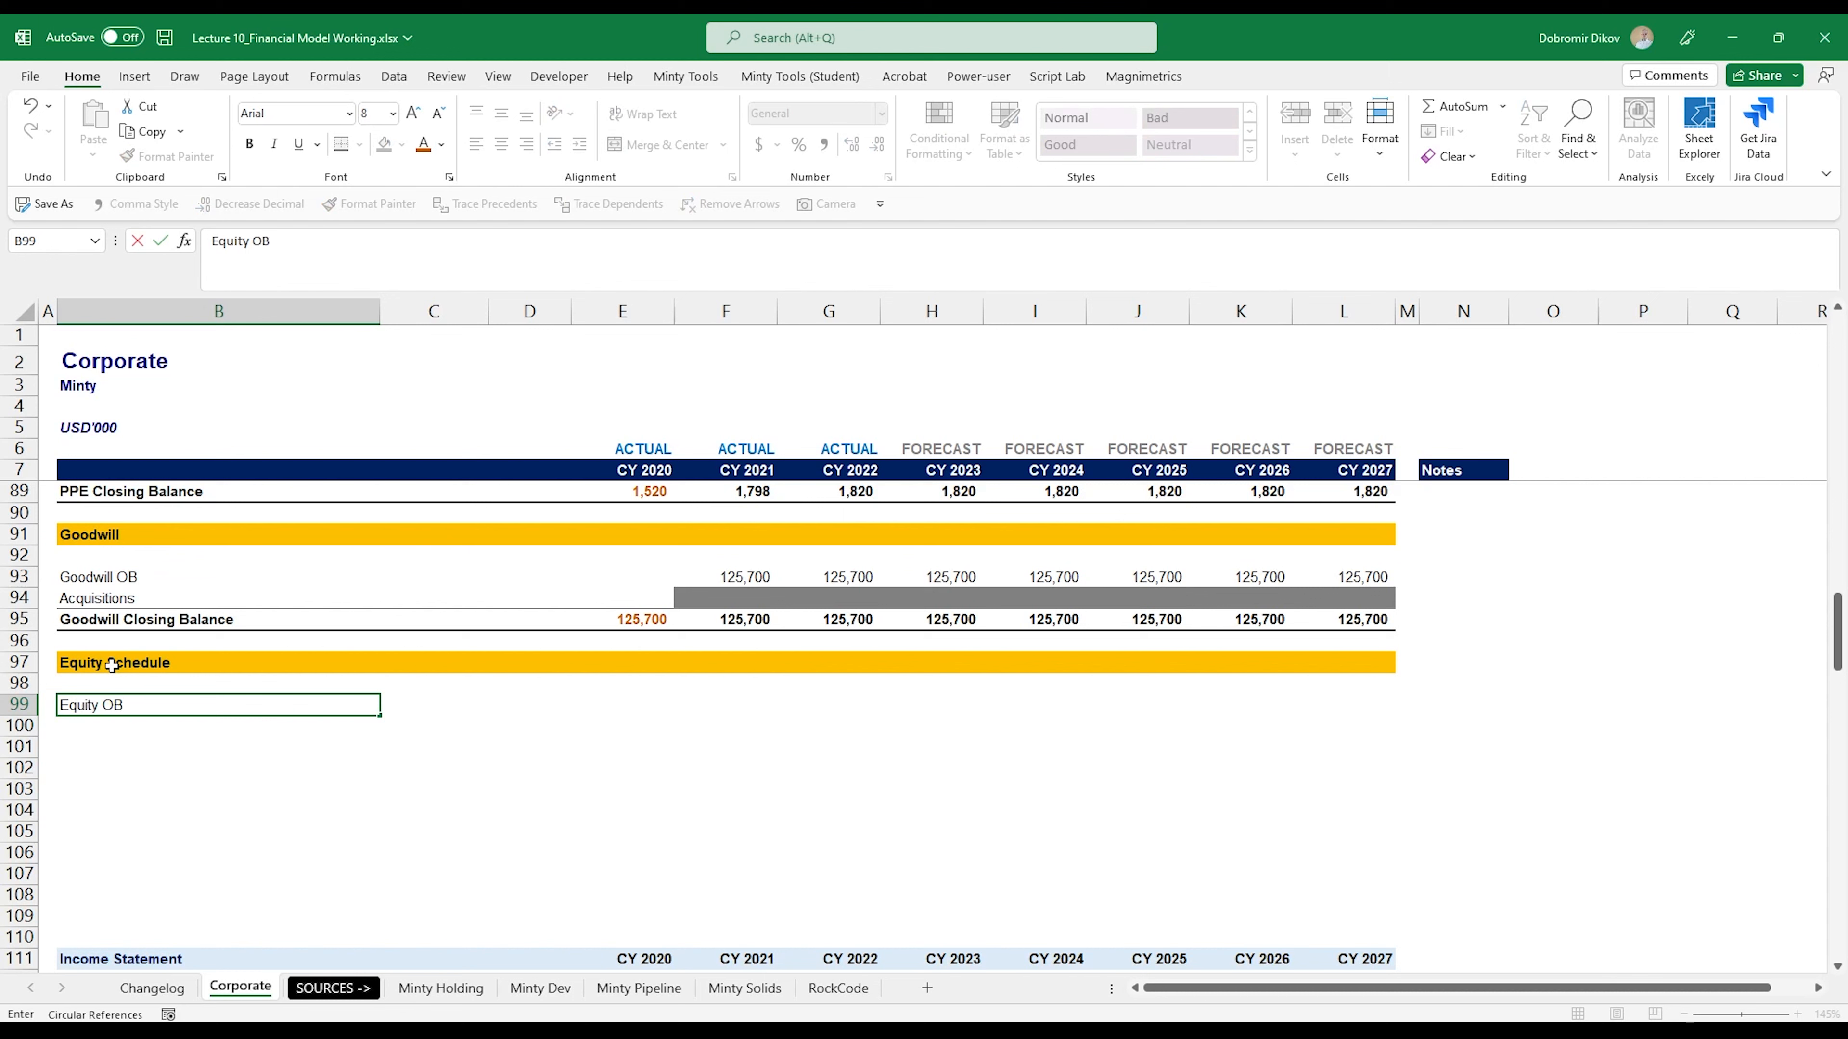
{"action": "key", "text": "Return"}
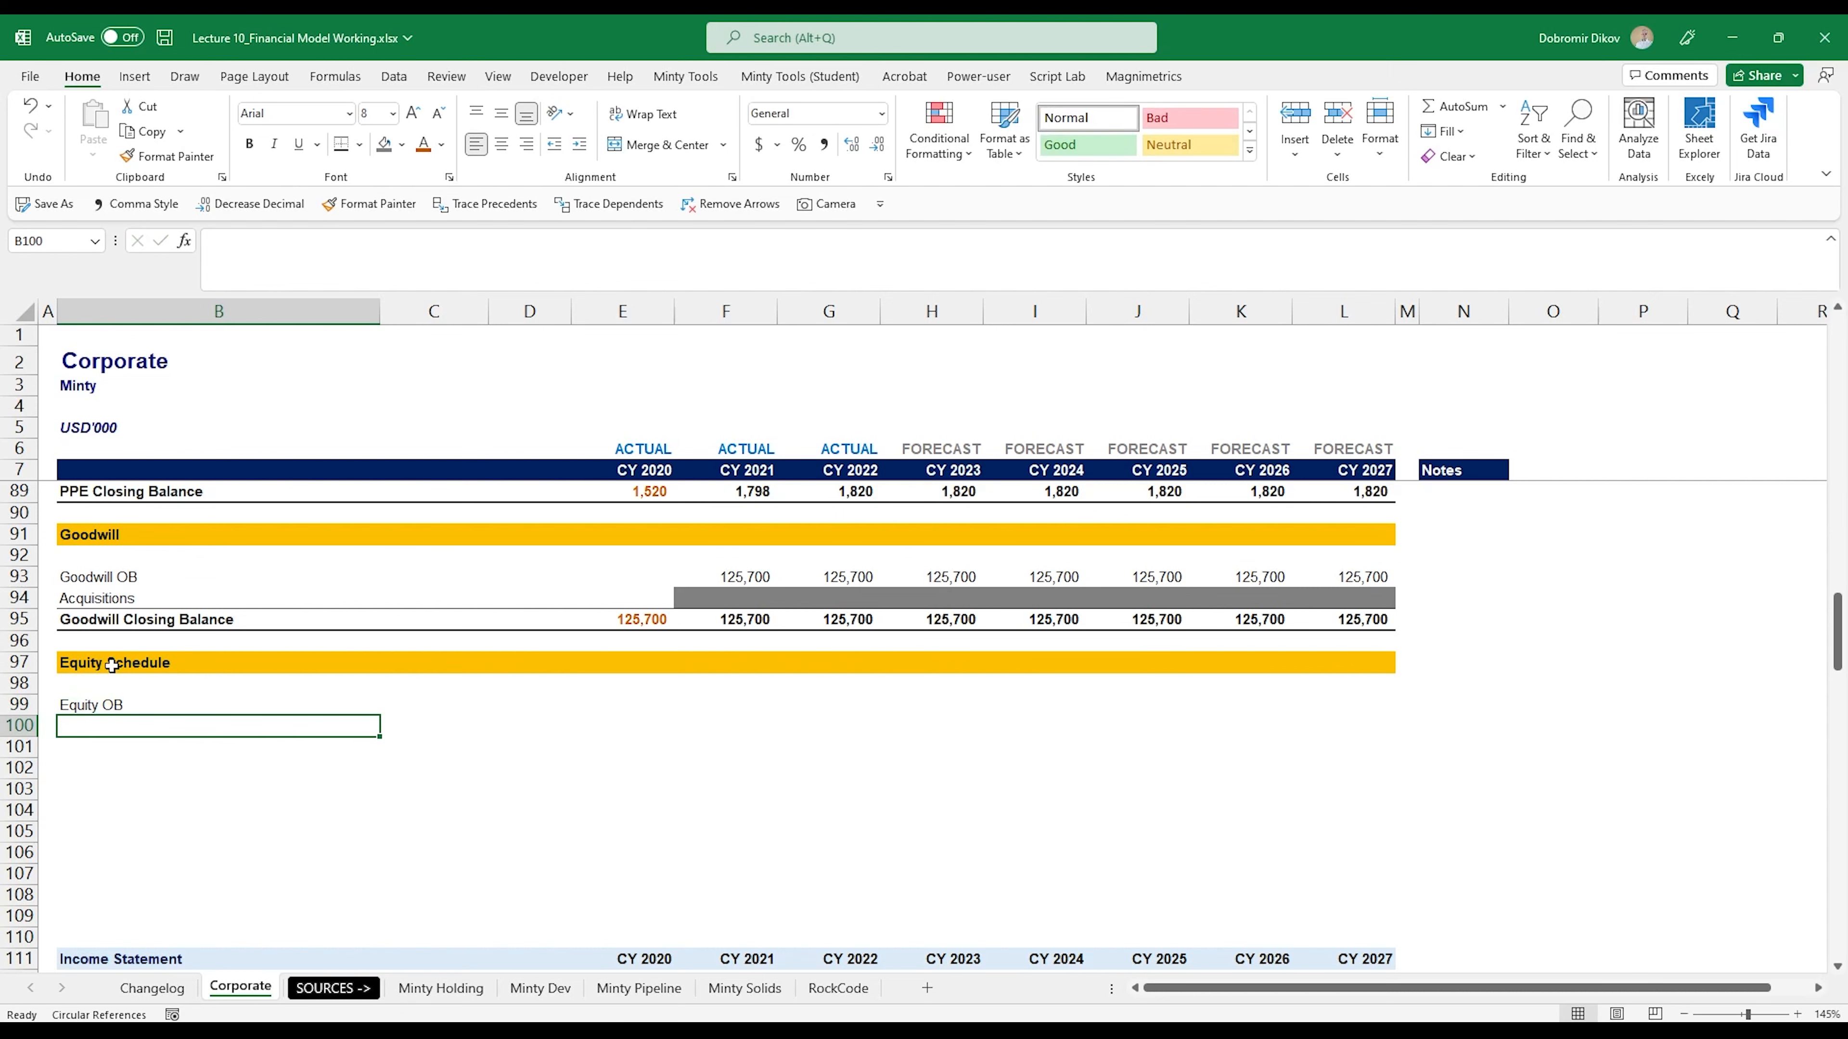
{"action": "type", "text": "Issued"}
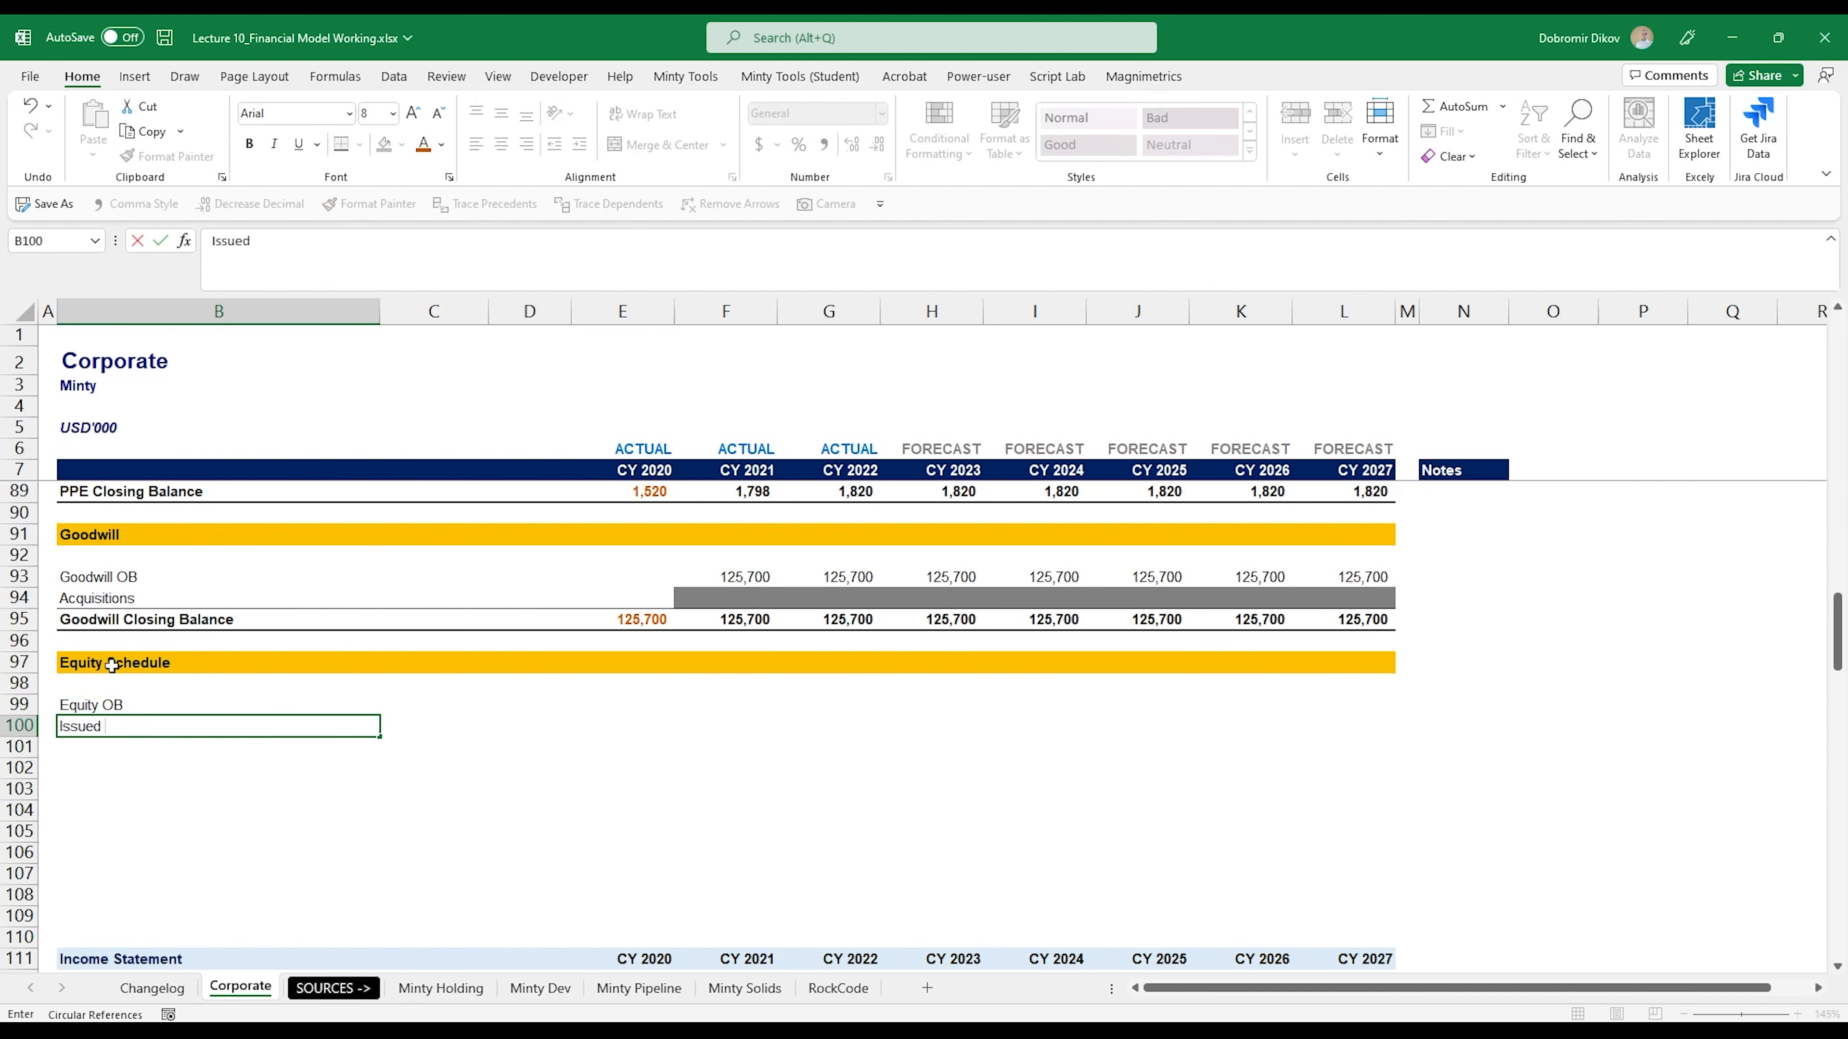
{"action": "type", "text": " Equity"}
{"action": "key", "text": "Return"}
{"action": "type", "text": "Equit"}
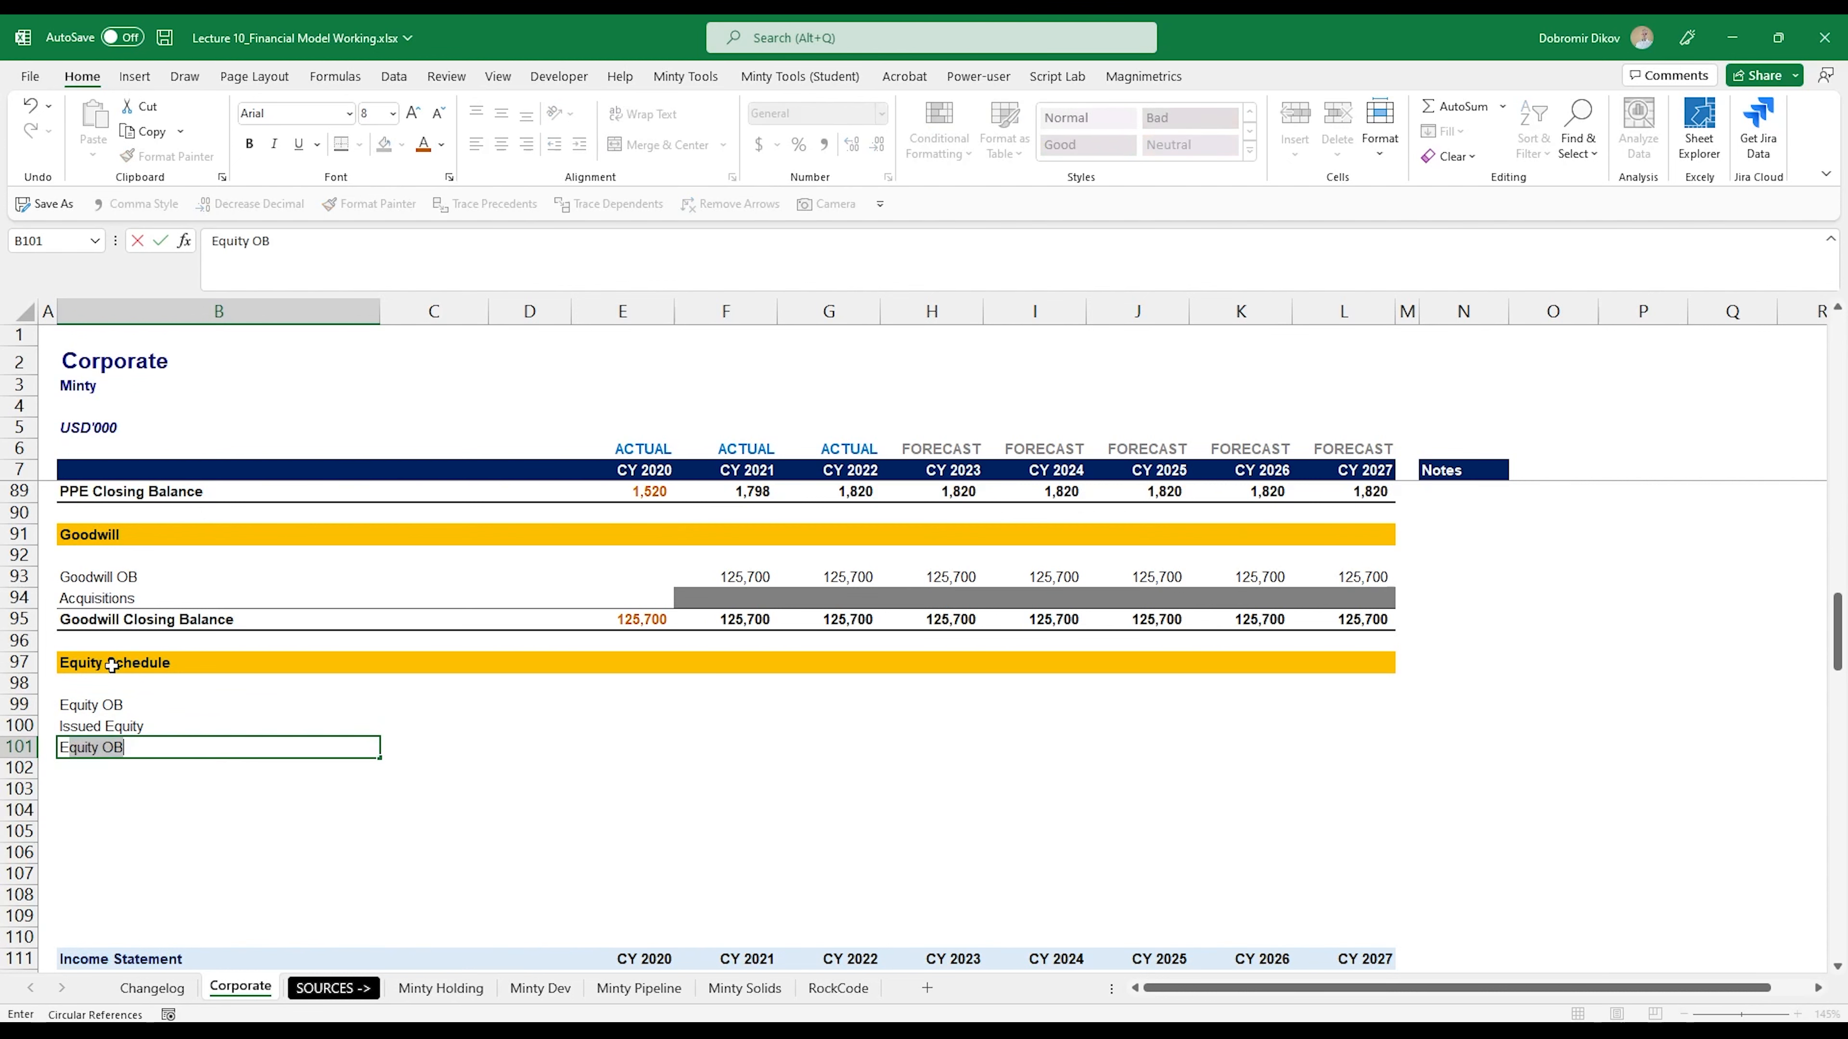
{"action": "type", "text": "y CV"}
{"action": "key", "text": "Return"}
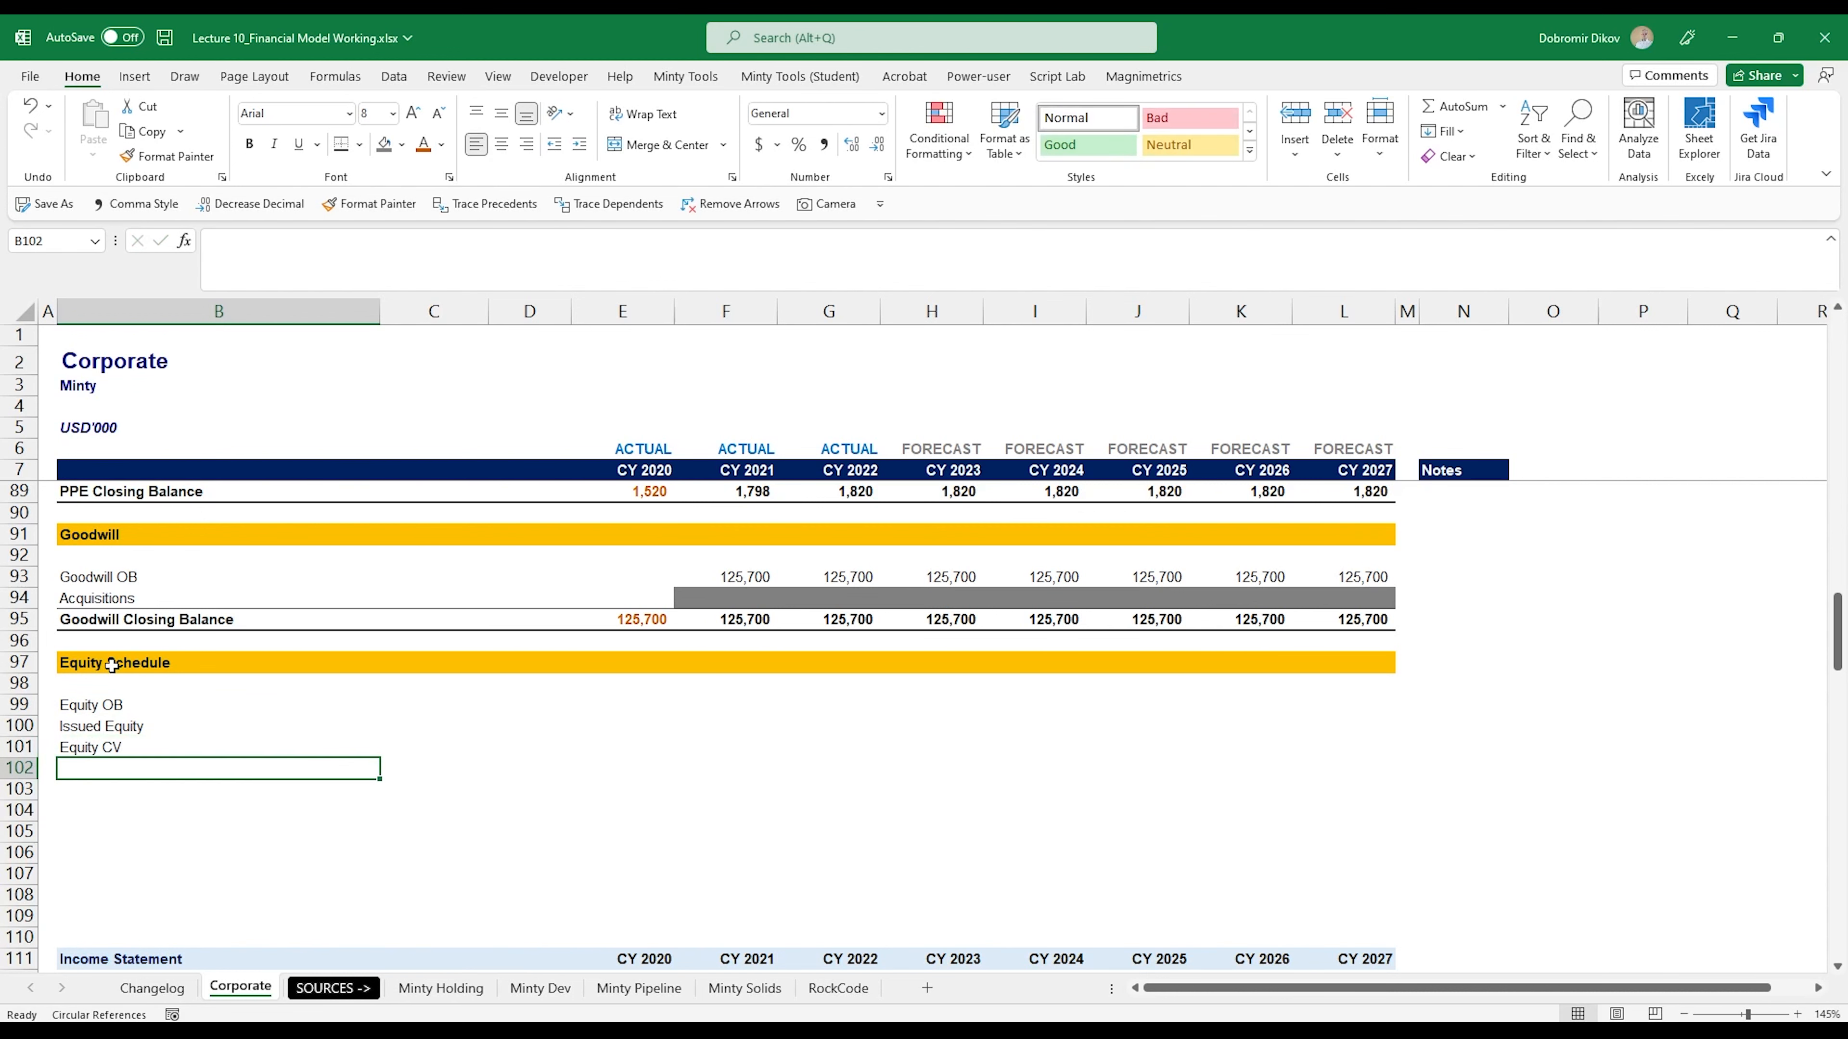
- Correct the closing balance label in B101 to "Equity CB"
{"action": "key", "text": "Up"}
{"action": "key", "text": "F2"}
{"action": "key", "text": "Up"}
{"action": "key", "text": "Up"}
{"action": "key", "text": "Up"}
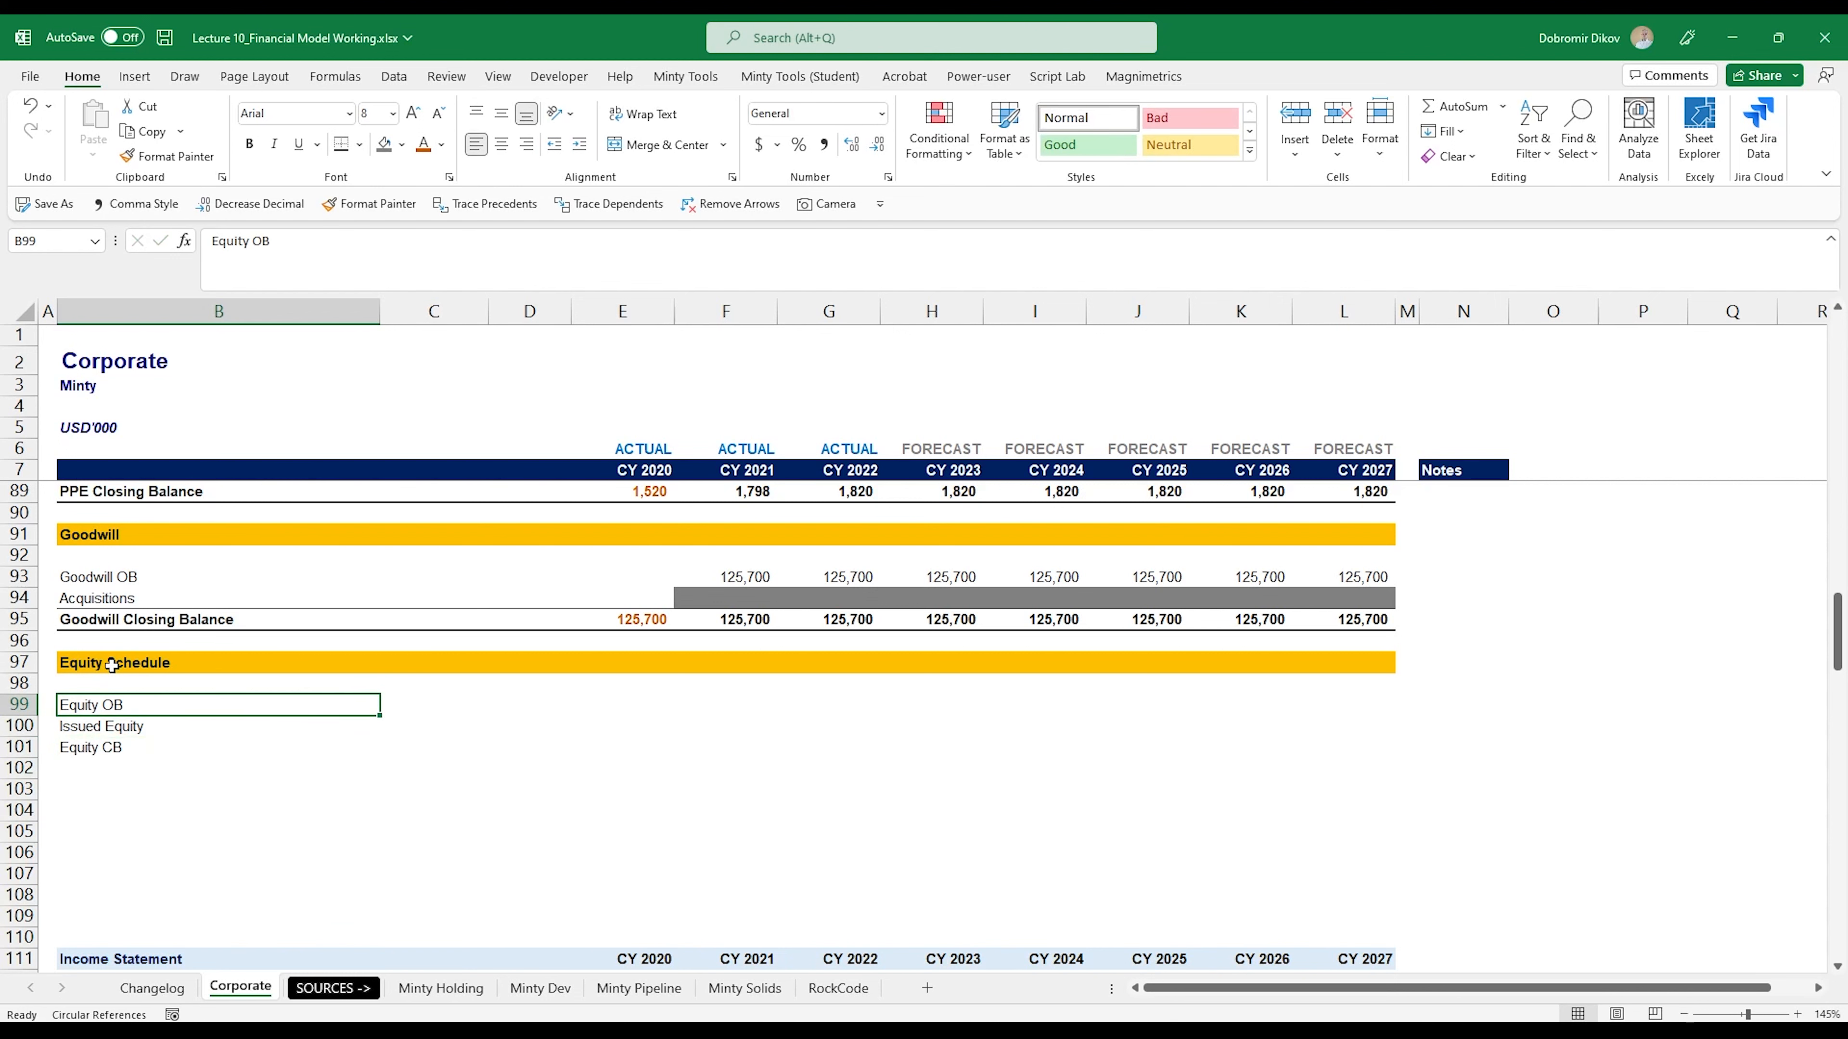
- Make the Equity CB row B101:L101 bold and add a thin top border with a thick bottom border
{"action": "key", "text": "Down"}
{"action": "key", "text": "Down"}
{"action": "key", "text": "shift+Right"}
{"action": "key", "text": "shift+Right"}
{"action": "key", "text": "shift+Right"}
{"action": "key", "text": "shift+Right"}
{"action": "key", "text": "shift+Right"}
{"action": "key", "text": "shift+Right"}
{"action": "key", "text": "shift+Right"}
{"action": "key", "text": "shift+Right"}
{"action": "key", "text": "shift+Right"}
{"action": "key", "text": "shift+Right"}
{"action": "key", "text": "ctrl+b"}
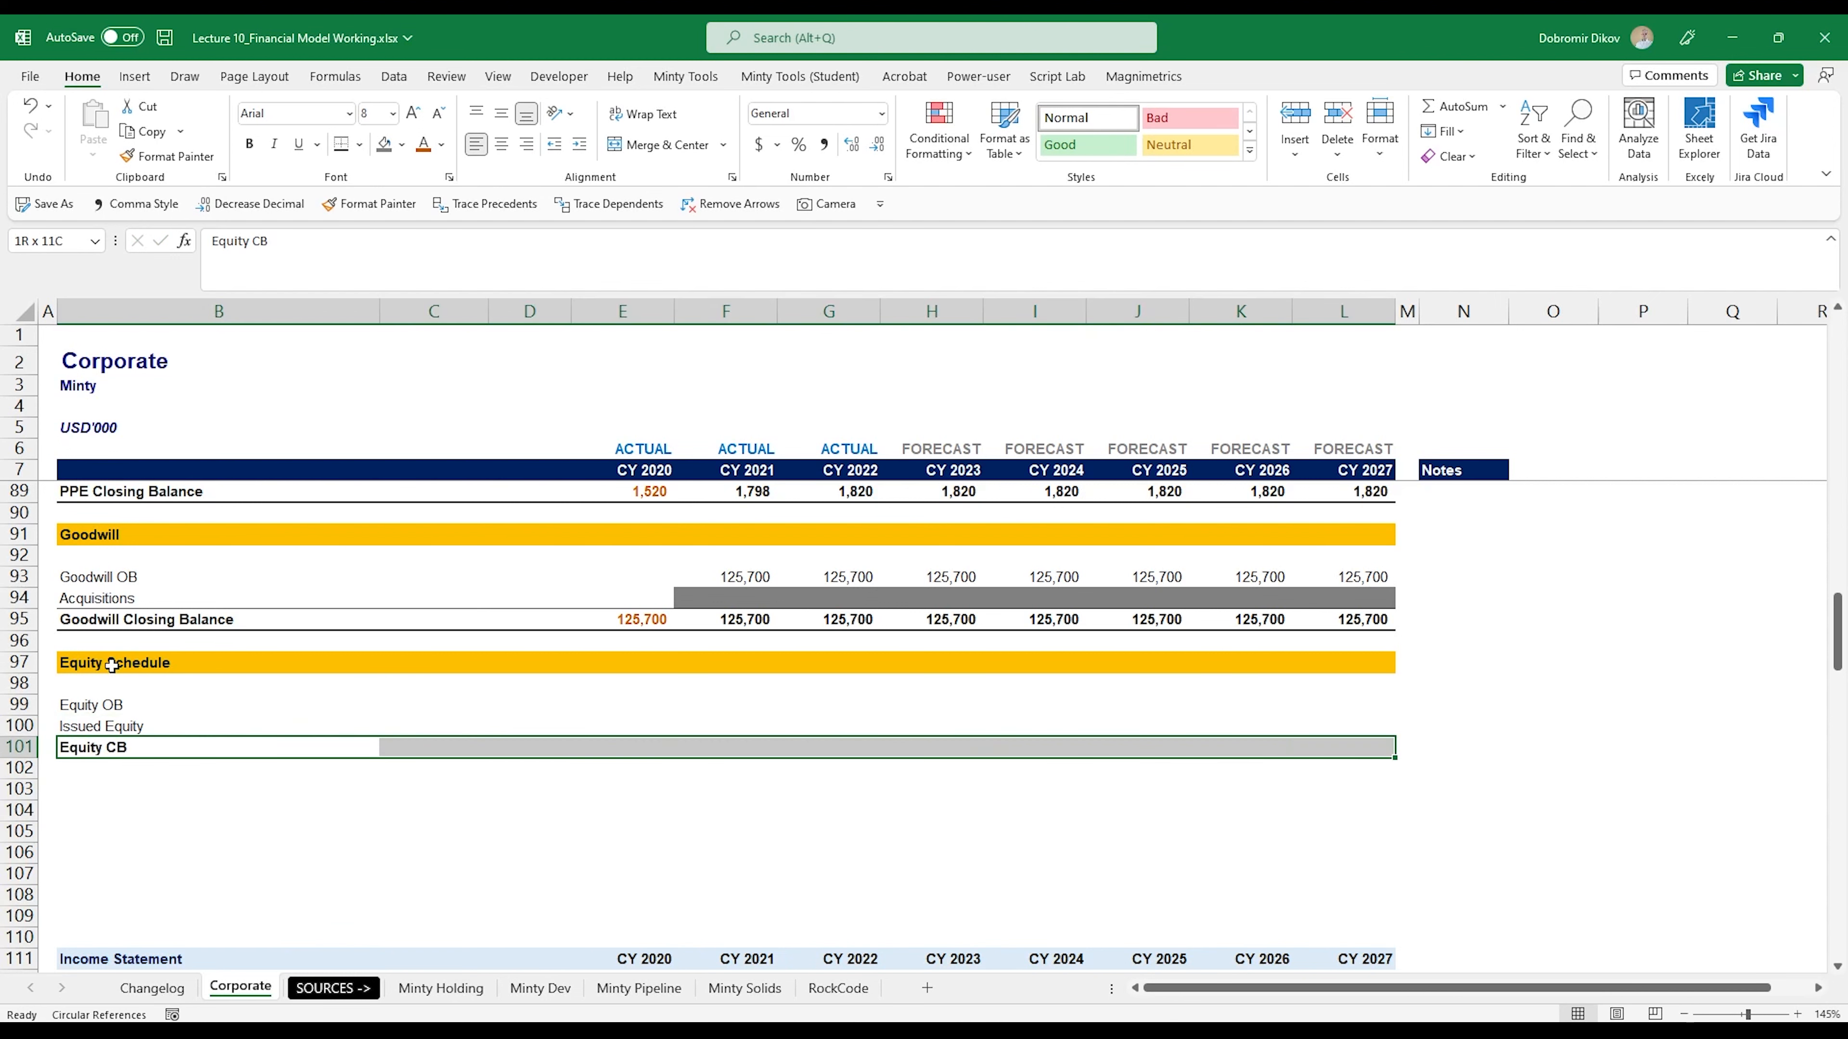
{"action": "left_click", "coordinate": [341, 143]}
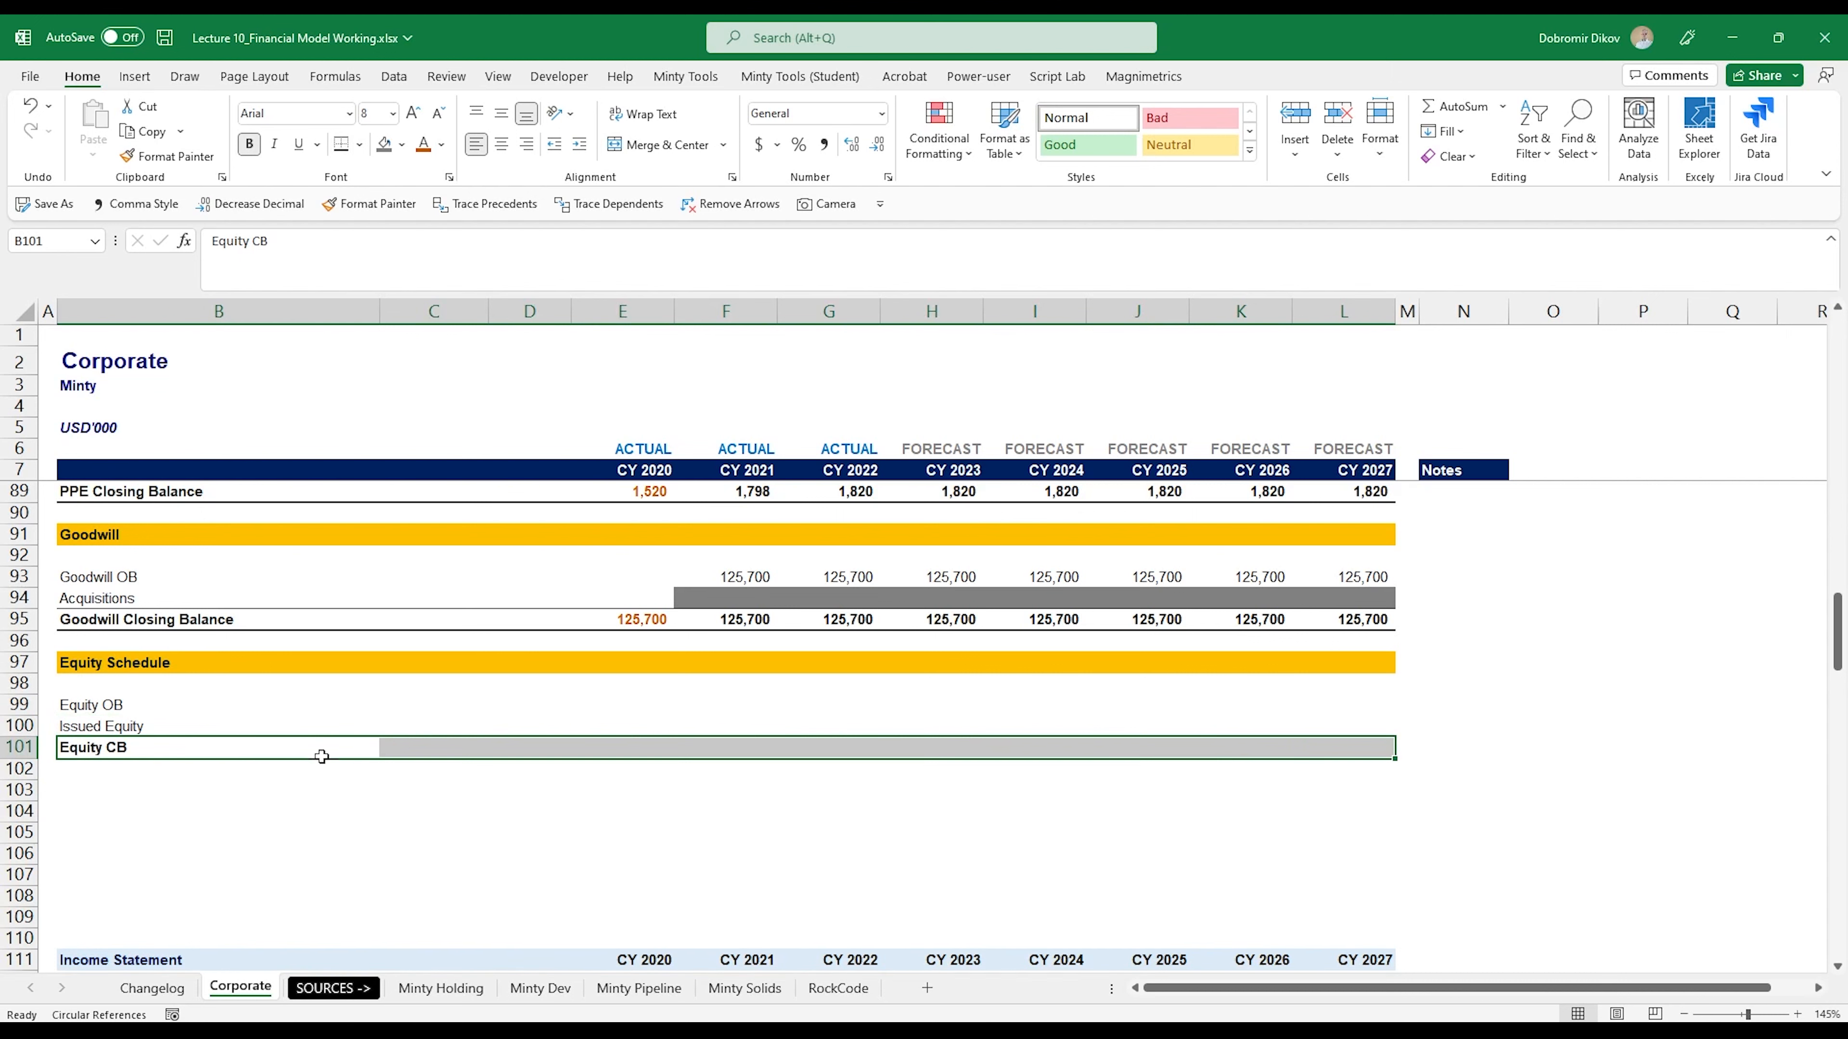
- Enter the row labels Retained Earnings OB, Current Result and Dividend Payments in B103:B105
{"action": "left_click", "coordinate": [87, 795]}
{"action": "type", "text": "R"}
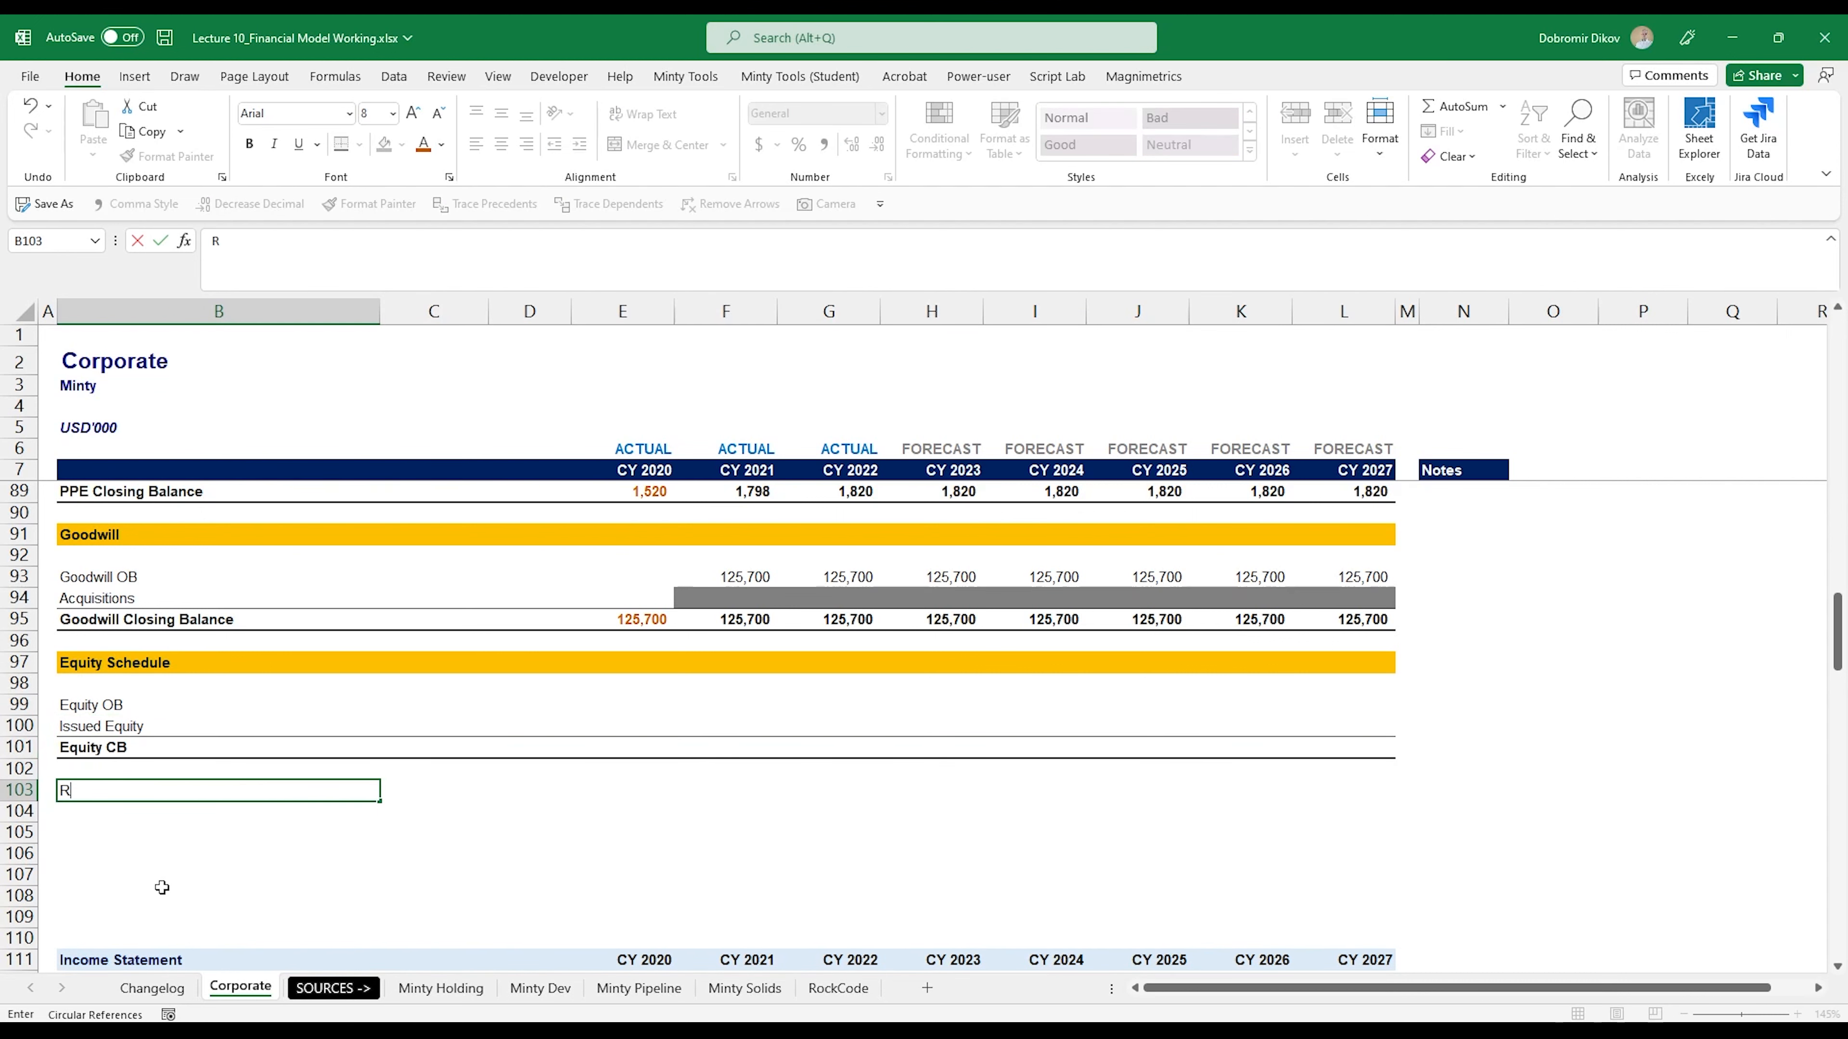
{"action": "type", "text": "etained Earnings OB"}
{"action": "key", "text": "Return"}
{"action": "type", "text": "C"}
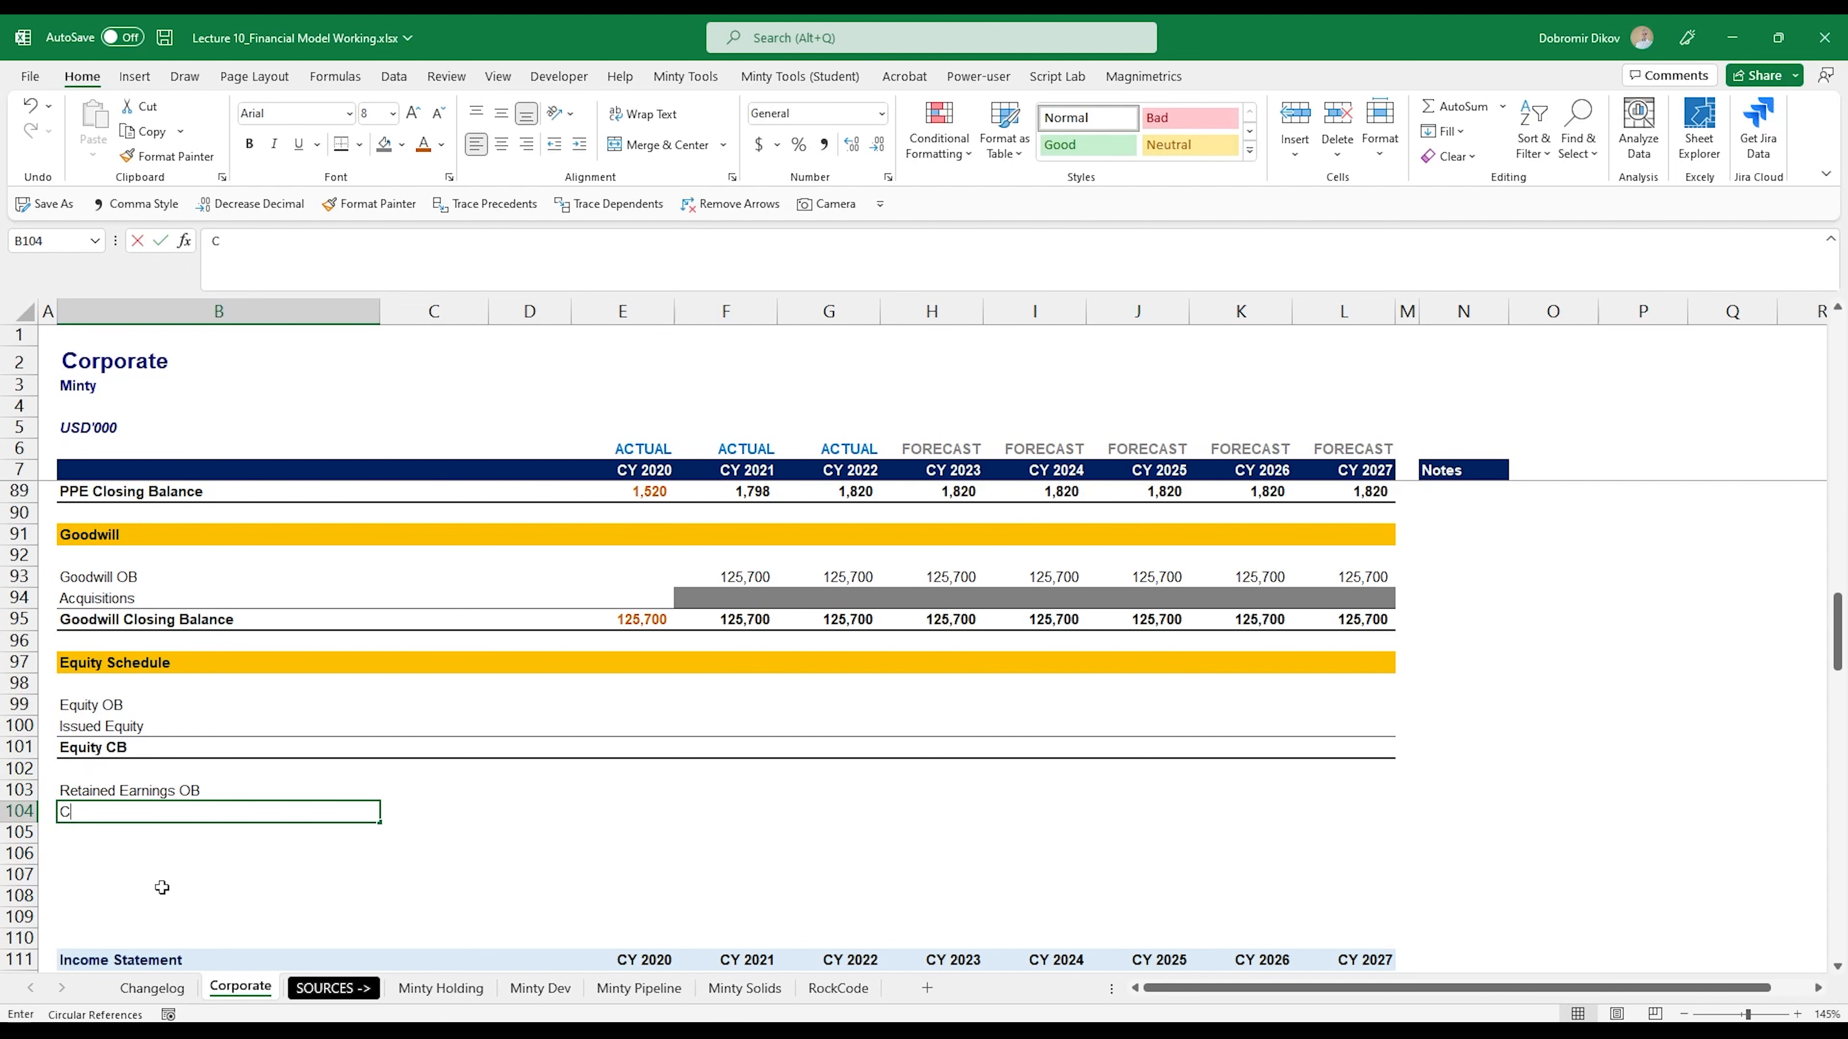
{"action": "type", "text": "urrent Resu"}
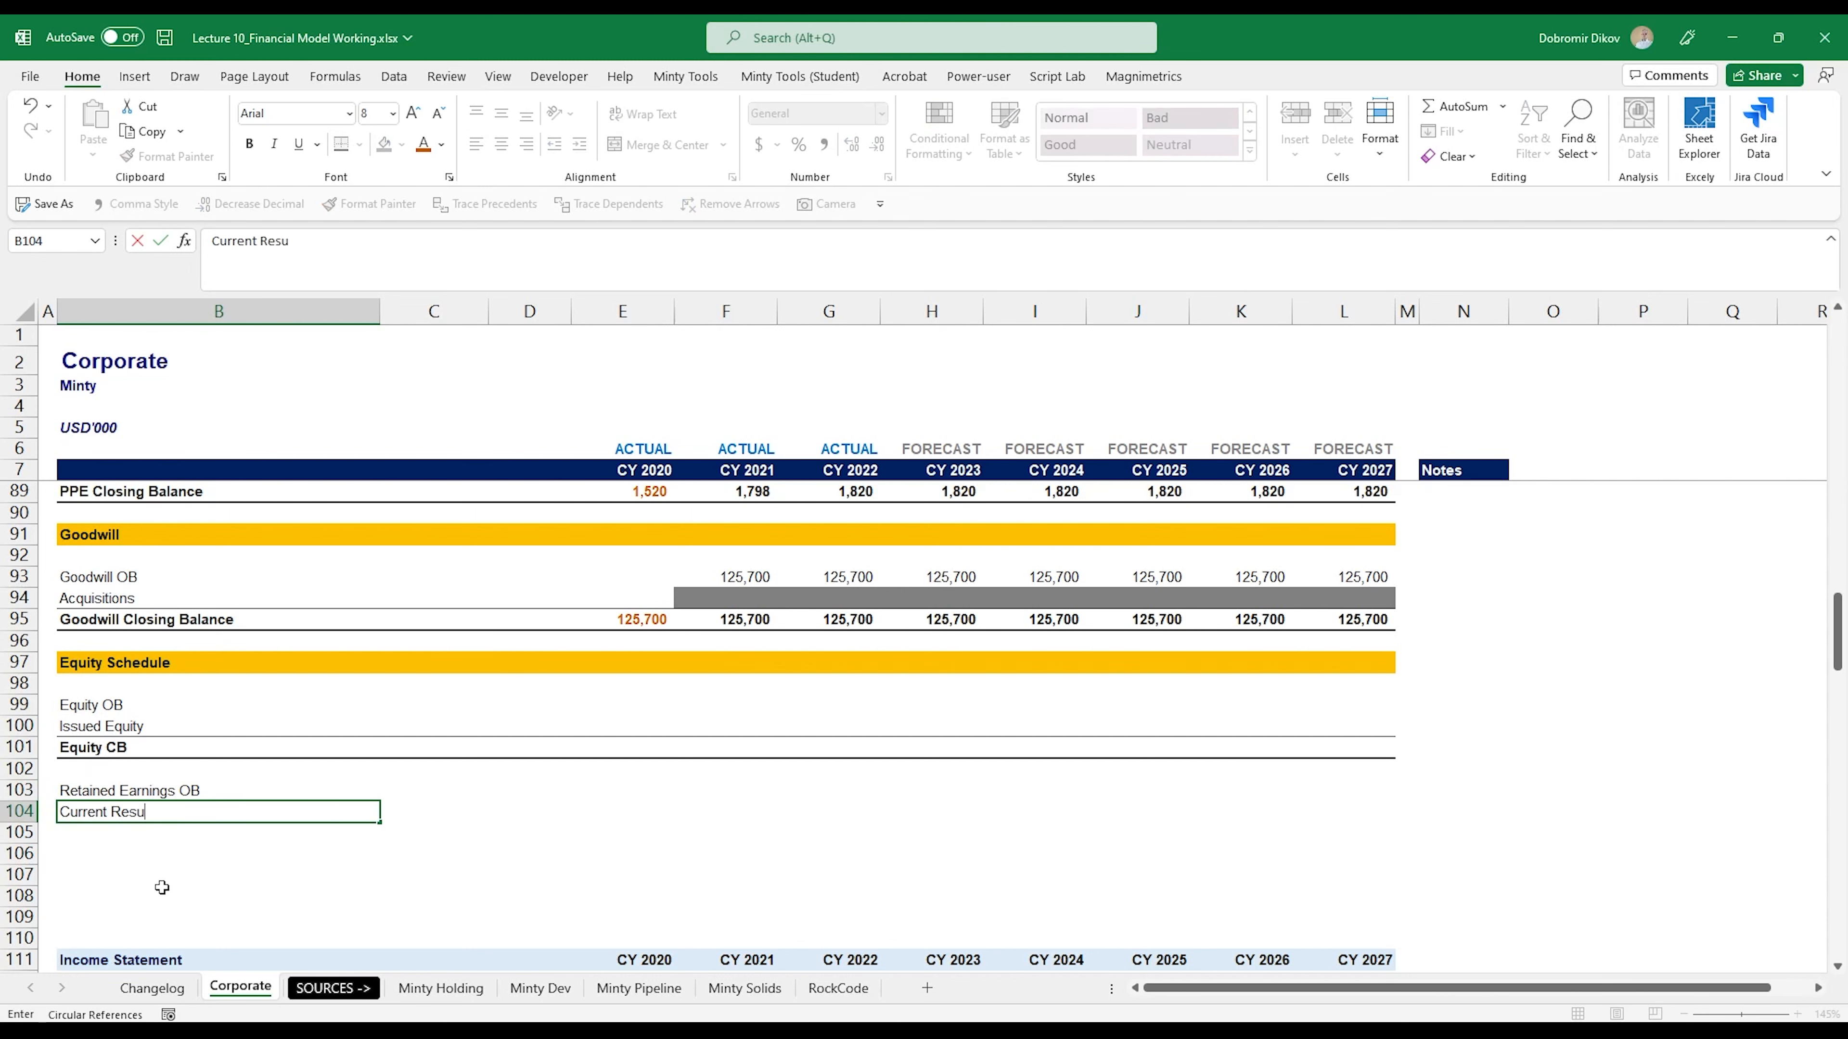
{"action": "type", "text": "lt"}
{"action": "key", "text": "Return"}
{"action": "type", "text": "Divide"}
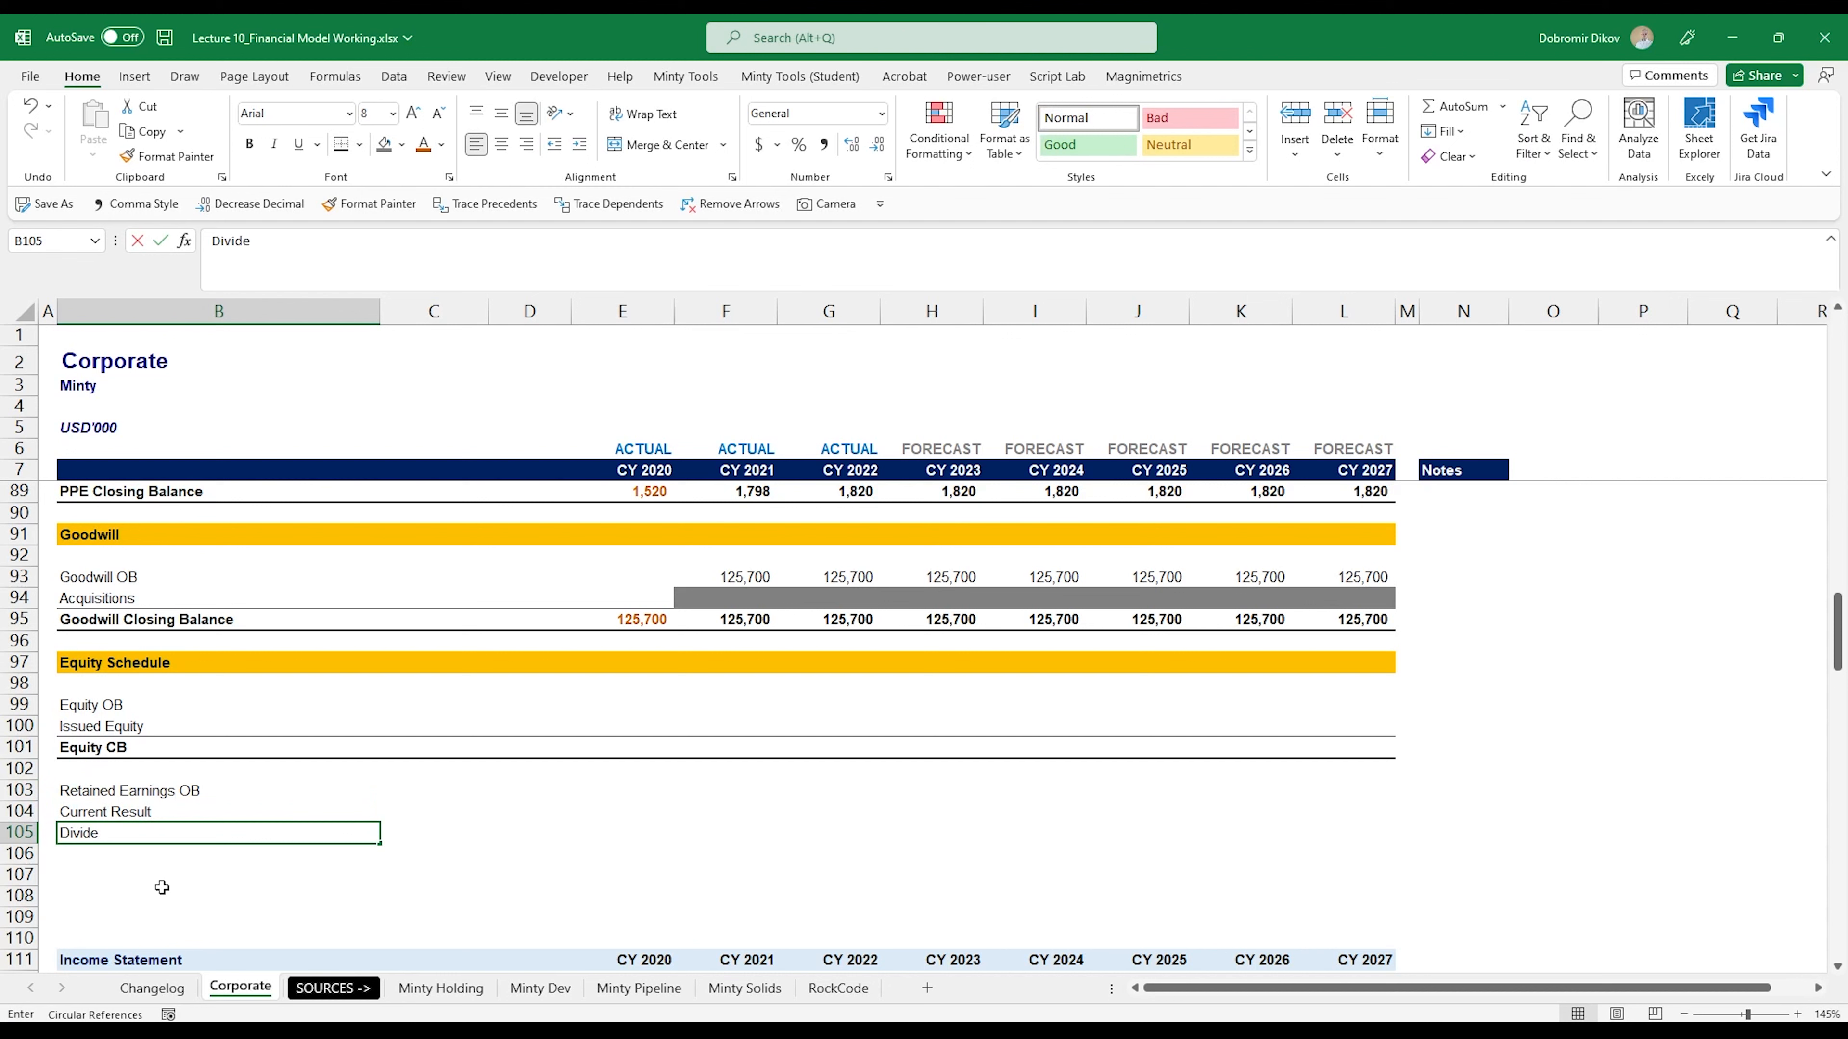
{"action": "type", "text": "nd Payments"}
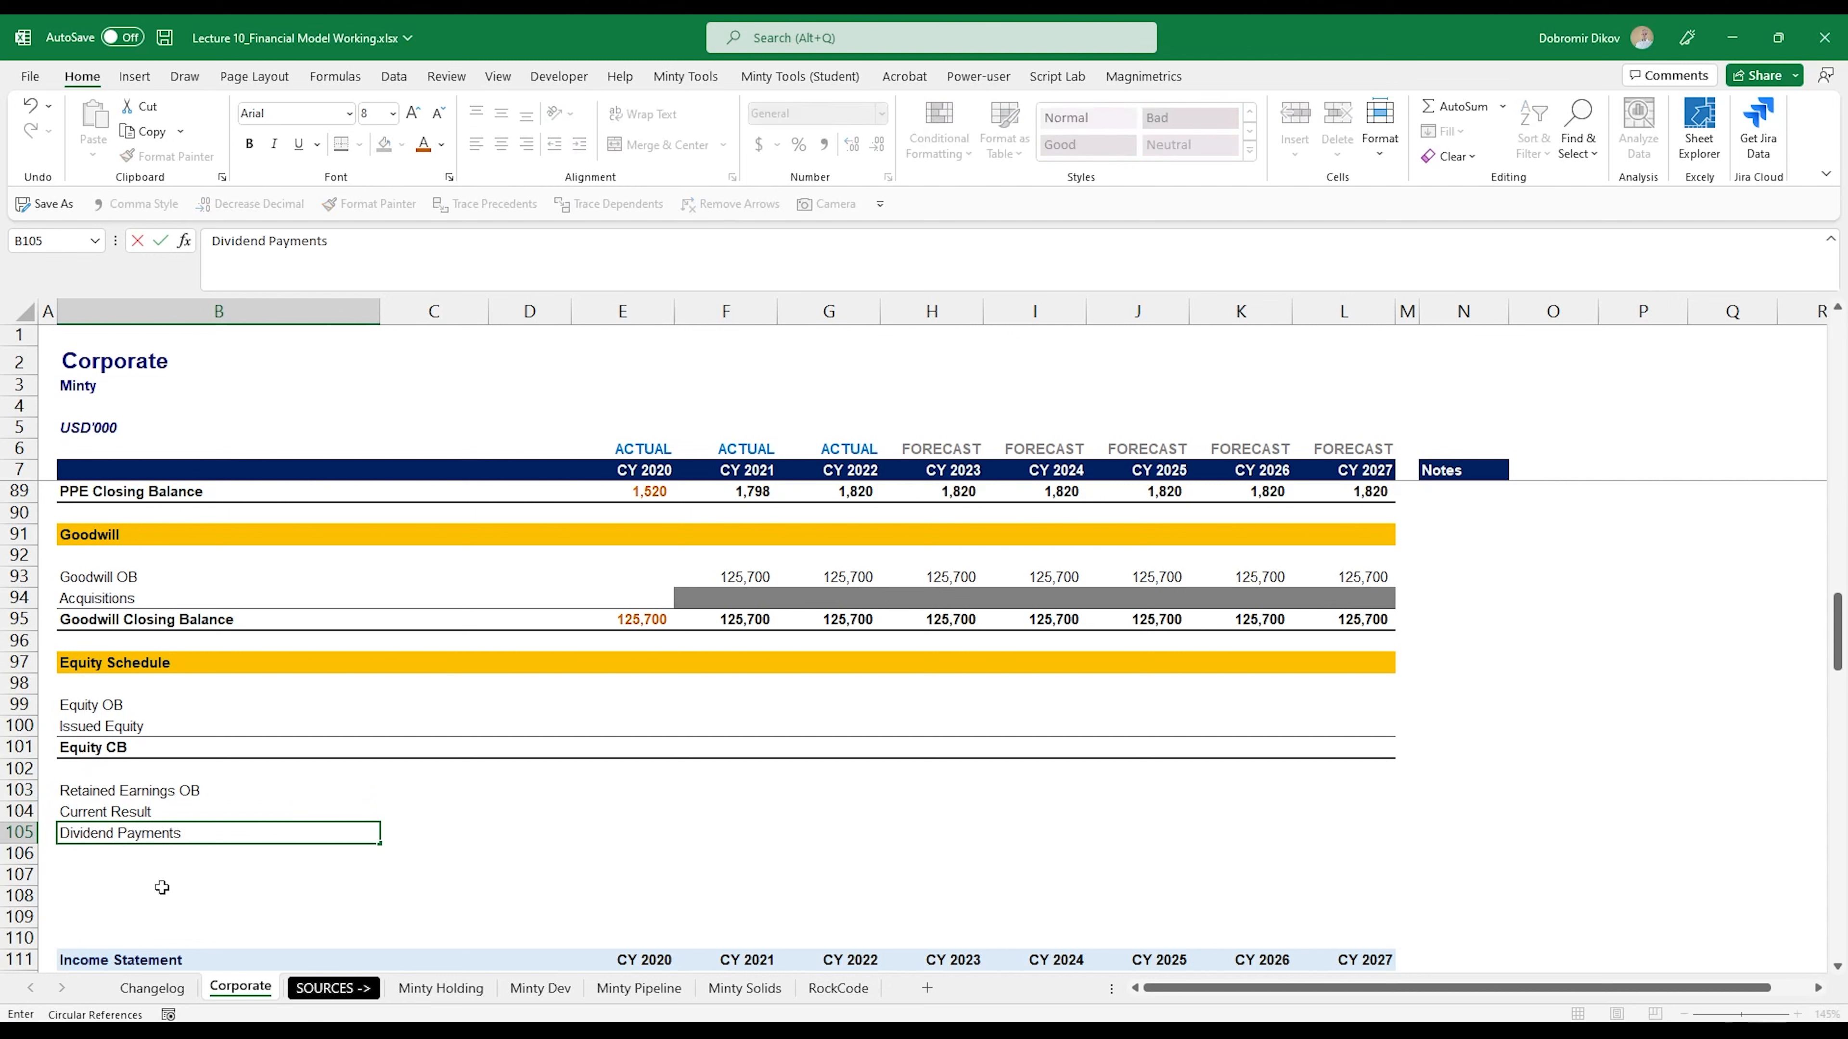
{"action": "key", "text": "Return"}
- Enter the label "Retained Earnings CB" in B106
{"action": "type", "text": "R"}
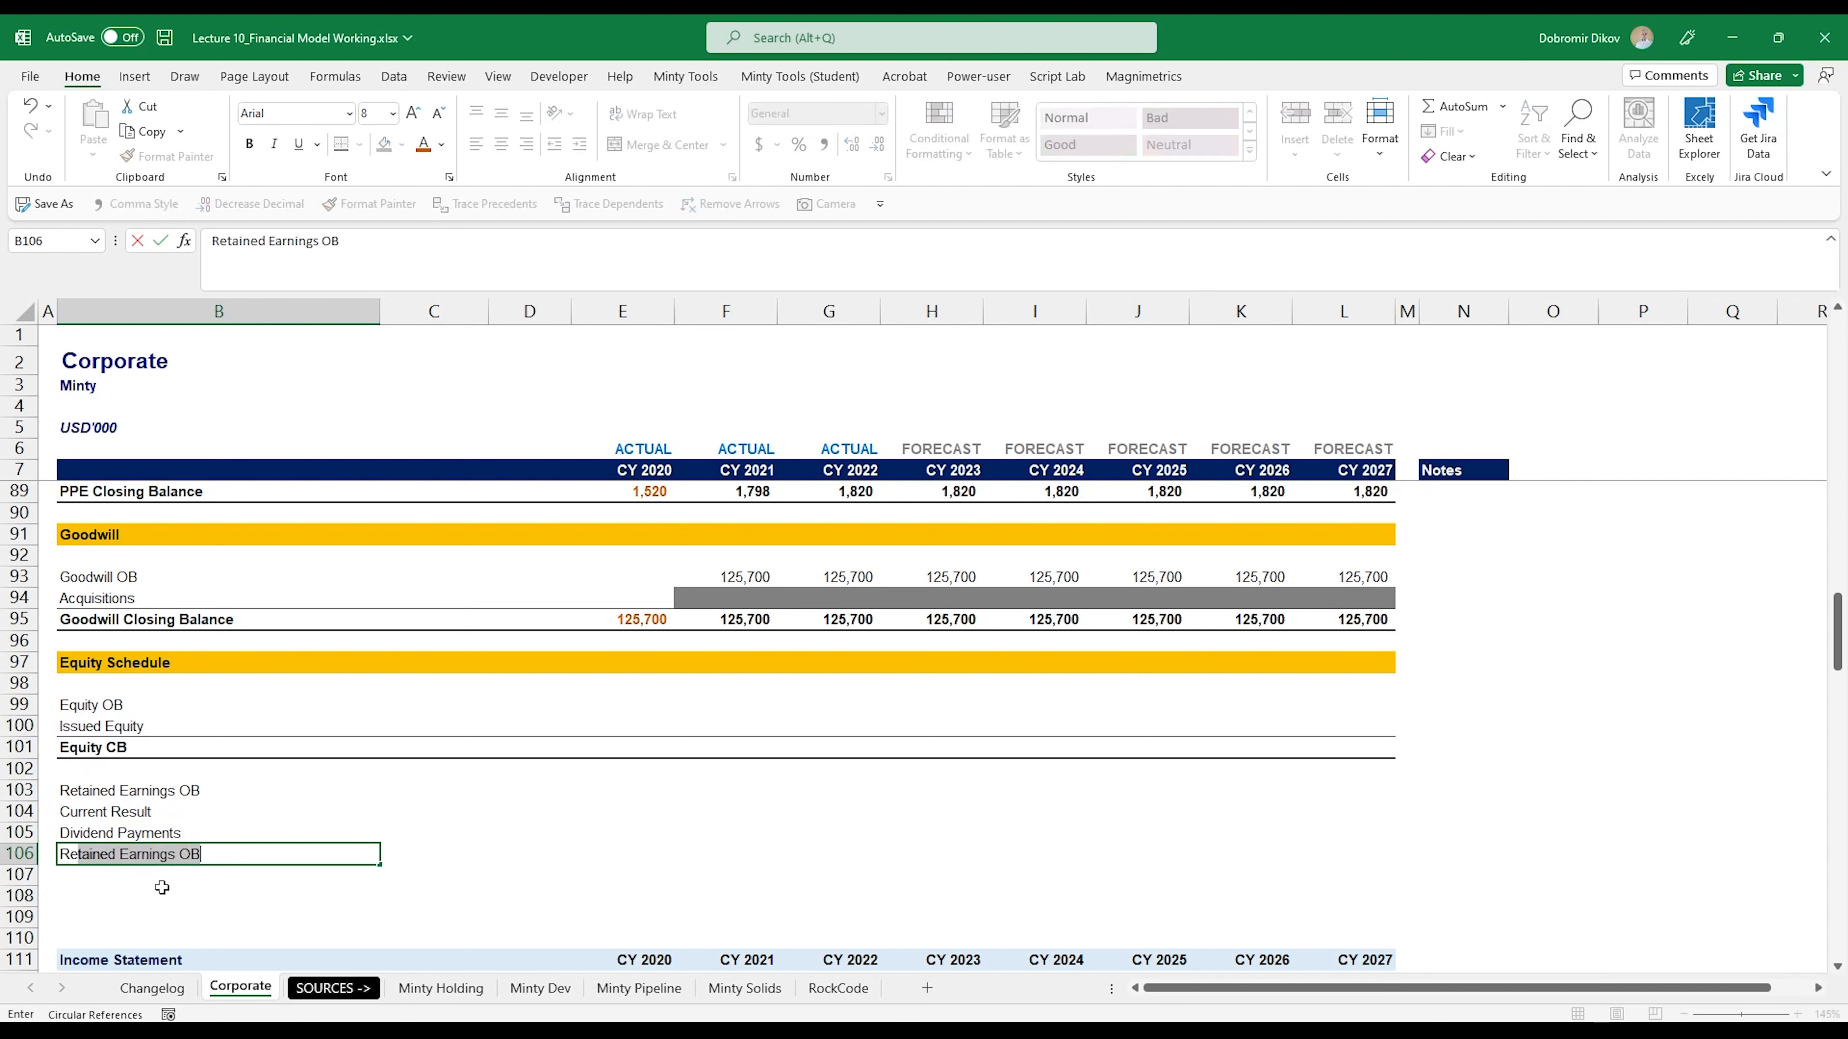
{"action": "type", "text": "etai"}
{"action": "key", "text": "Return"}
{"action": "key", "text": "Up"}
{"action": "key", "text": "F2"}
{"action": "key", "text": "BackSpace"}
{"action": "key", "text": "BackSpace"}
{"action": "type", "text": "CB"}
{"action": "key", "text": "Return"}
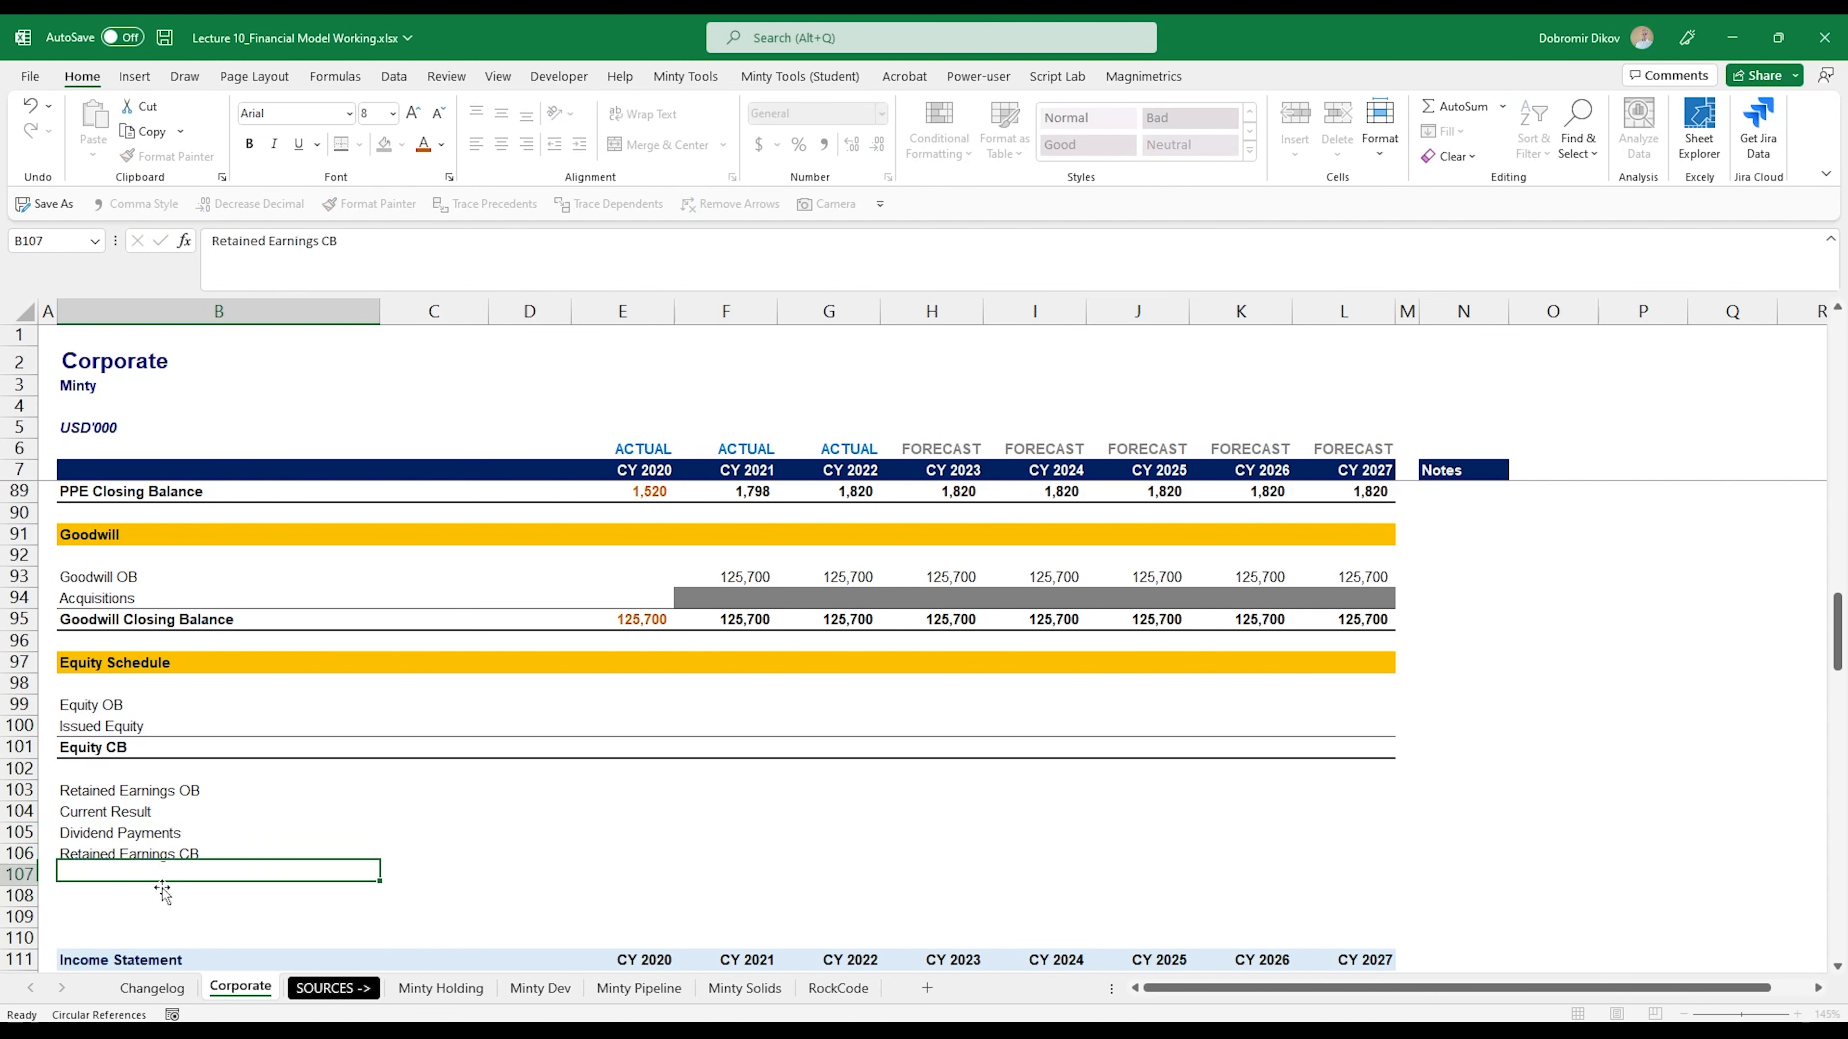
- Copy the formatting of the Equity CB row B101:L101 onto the Retained Earnings CB row 106
{"action": "key", "text": "ctrl+Up"}
{"action": "key", "text": "ctrl+Up"}
{"action": "key", "text": "ctrl+Up"}
{"action": "key", "text": "shift+Right"}
{"action": "key", "text": "shift+Right"}
{"action": "key", "text": "shift+Right"}
{"action": "key", "text": "shift+Right"}
{"action": "key", "text": "shift+Right"}
{"action": "key", "text": "shift+Right"}
{"action": "key", "text": "shift+Right"}
{"action": "key", "text": "shift+Right"}
{"action": "key", "text": "shift+Right"}
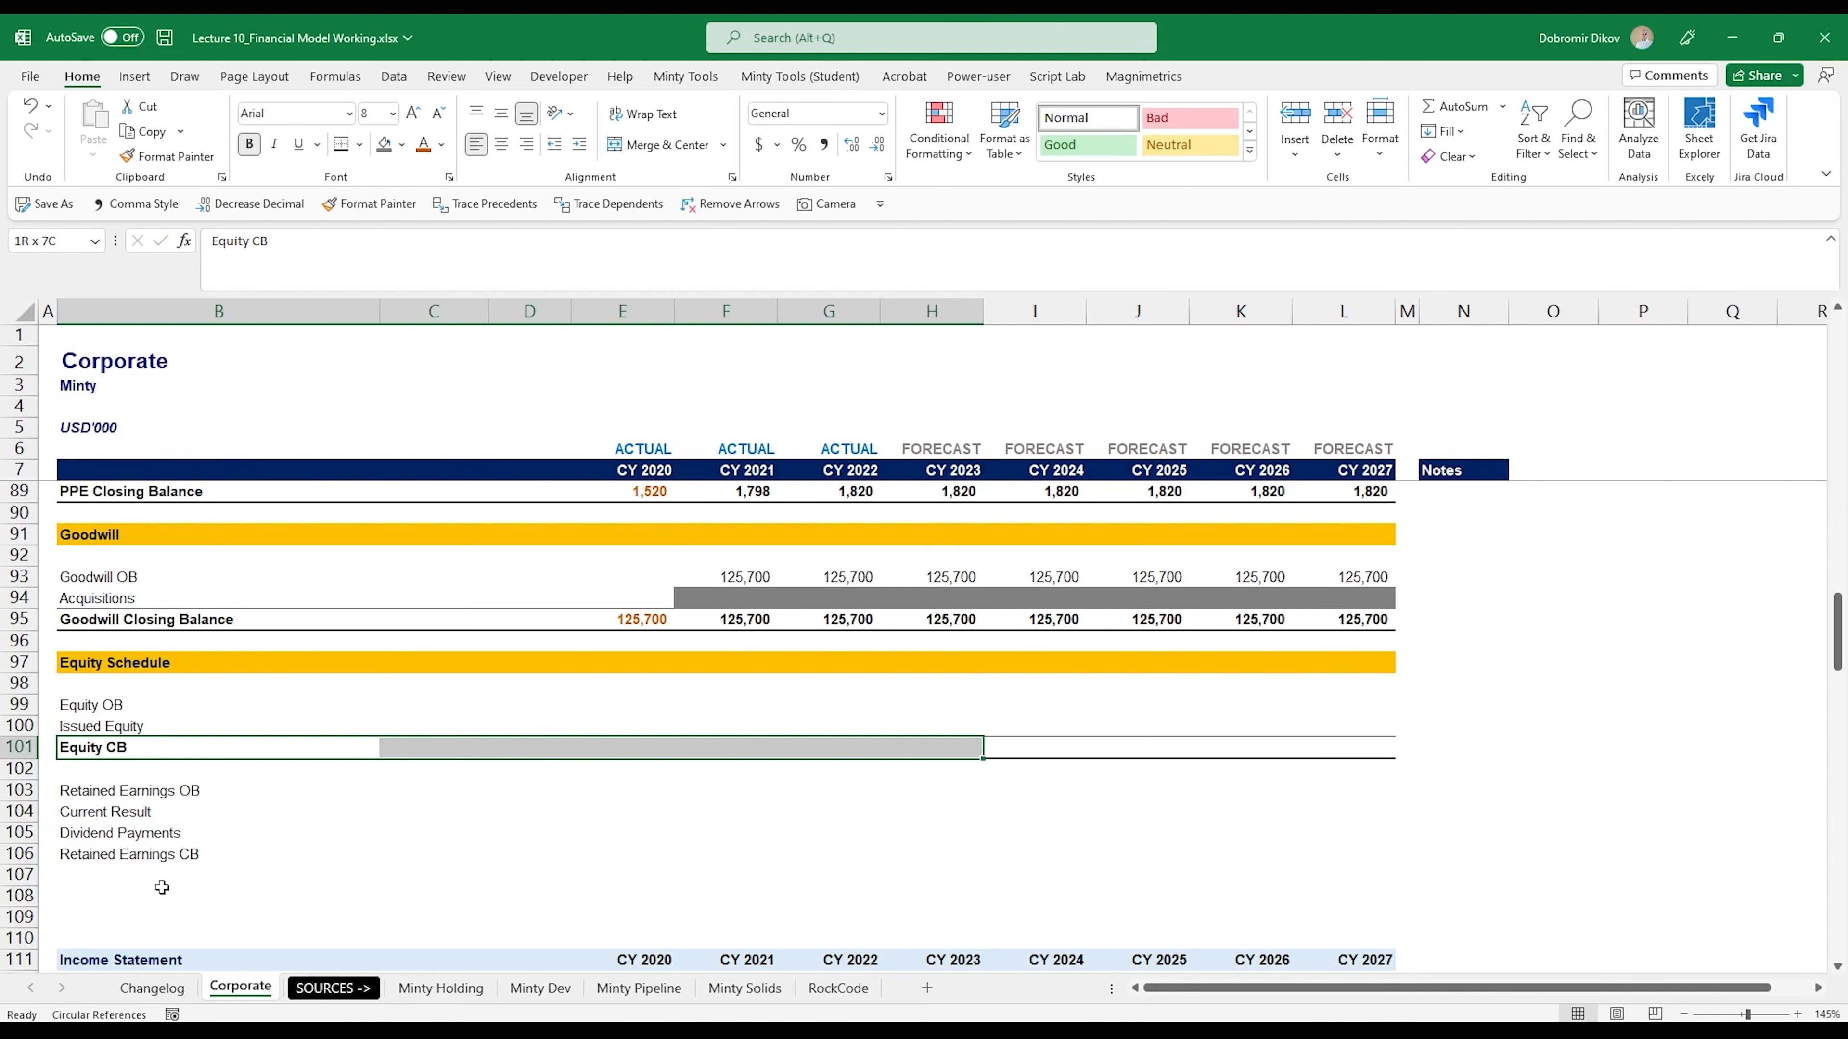
{"action": "key", "text": "shift+Right"}
{"action": "key", "text": "alt+h"}
{"action": "key", "text": "f"}
{"action": "key", "text": "p"}
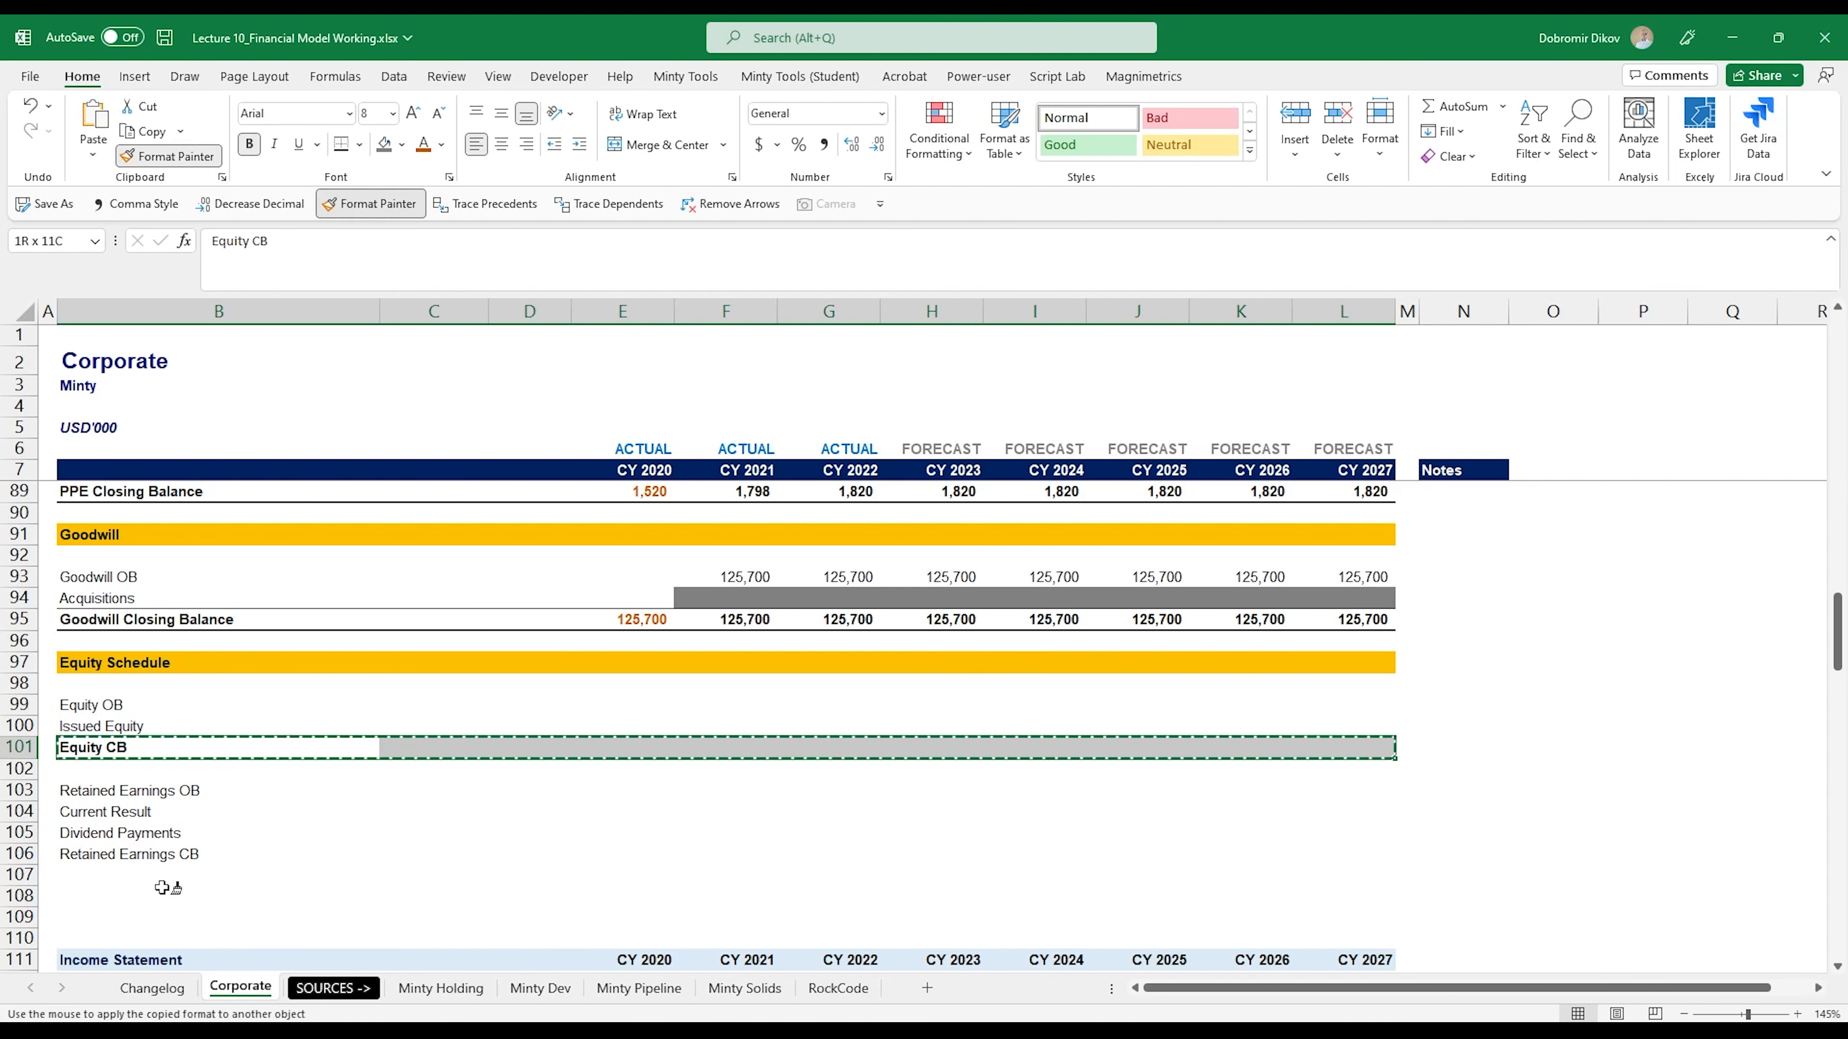
{"action": "left_click", "coordinate": [111, 855]}
- Give the CY 2020 Equity CB cell E101 an orange font and link it to Equity Capital with =E160
{"action": "left_click", "coordinate": [638, 699]}
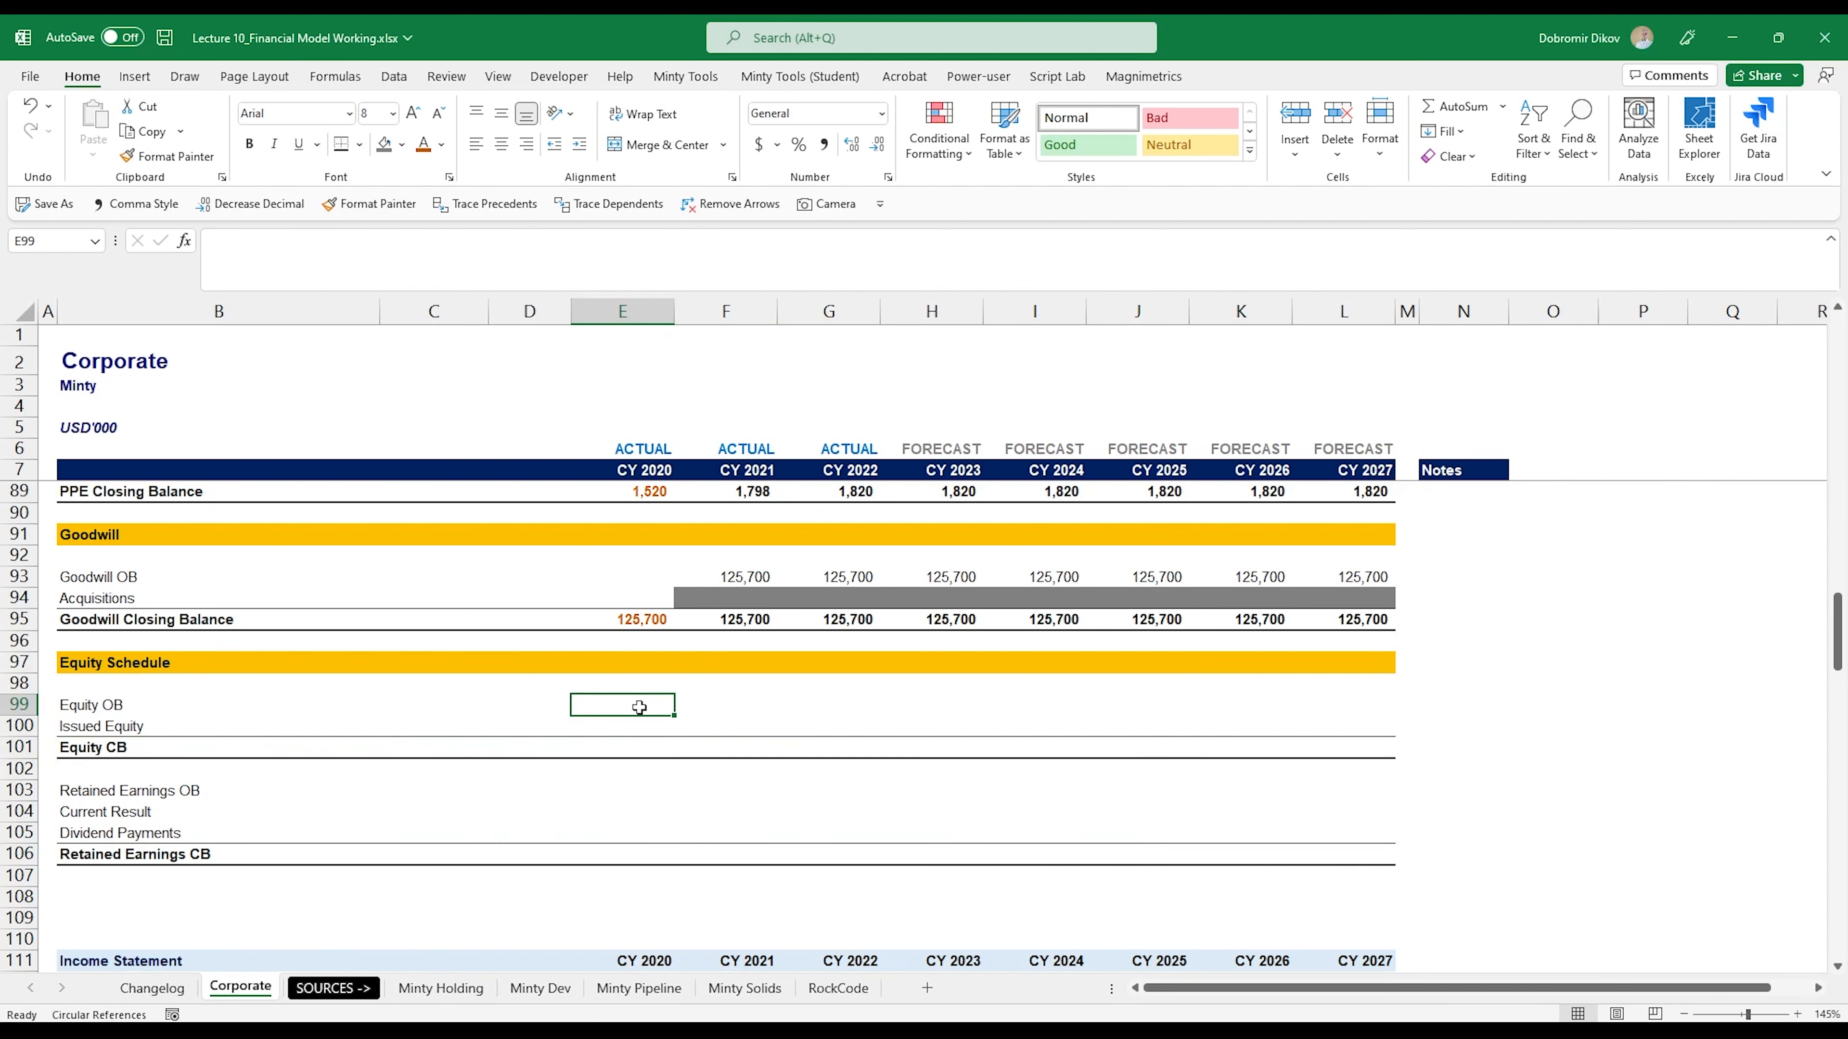
{"action": "left_click", "coordinate": [640, 749]}
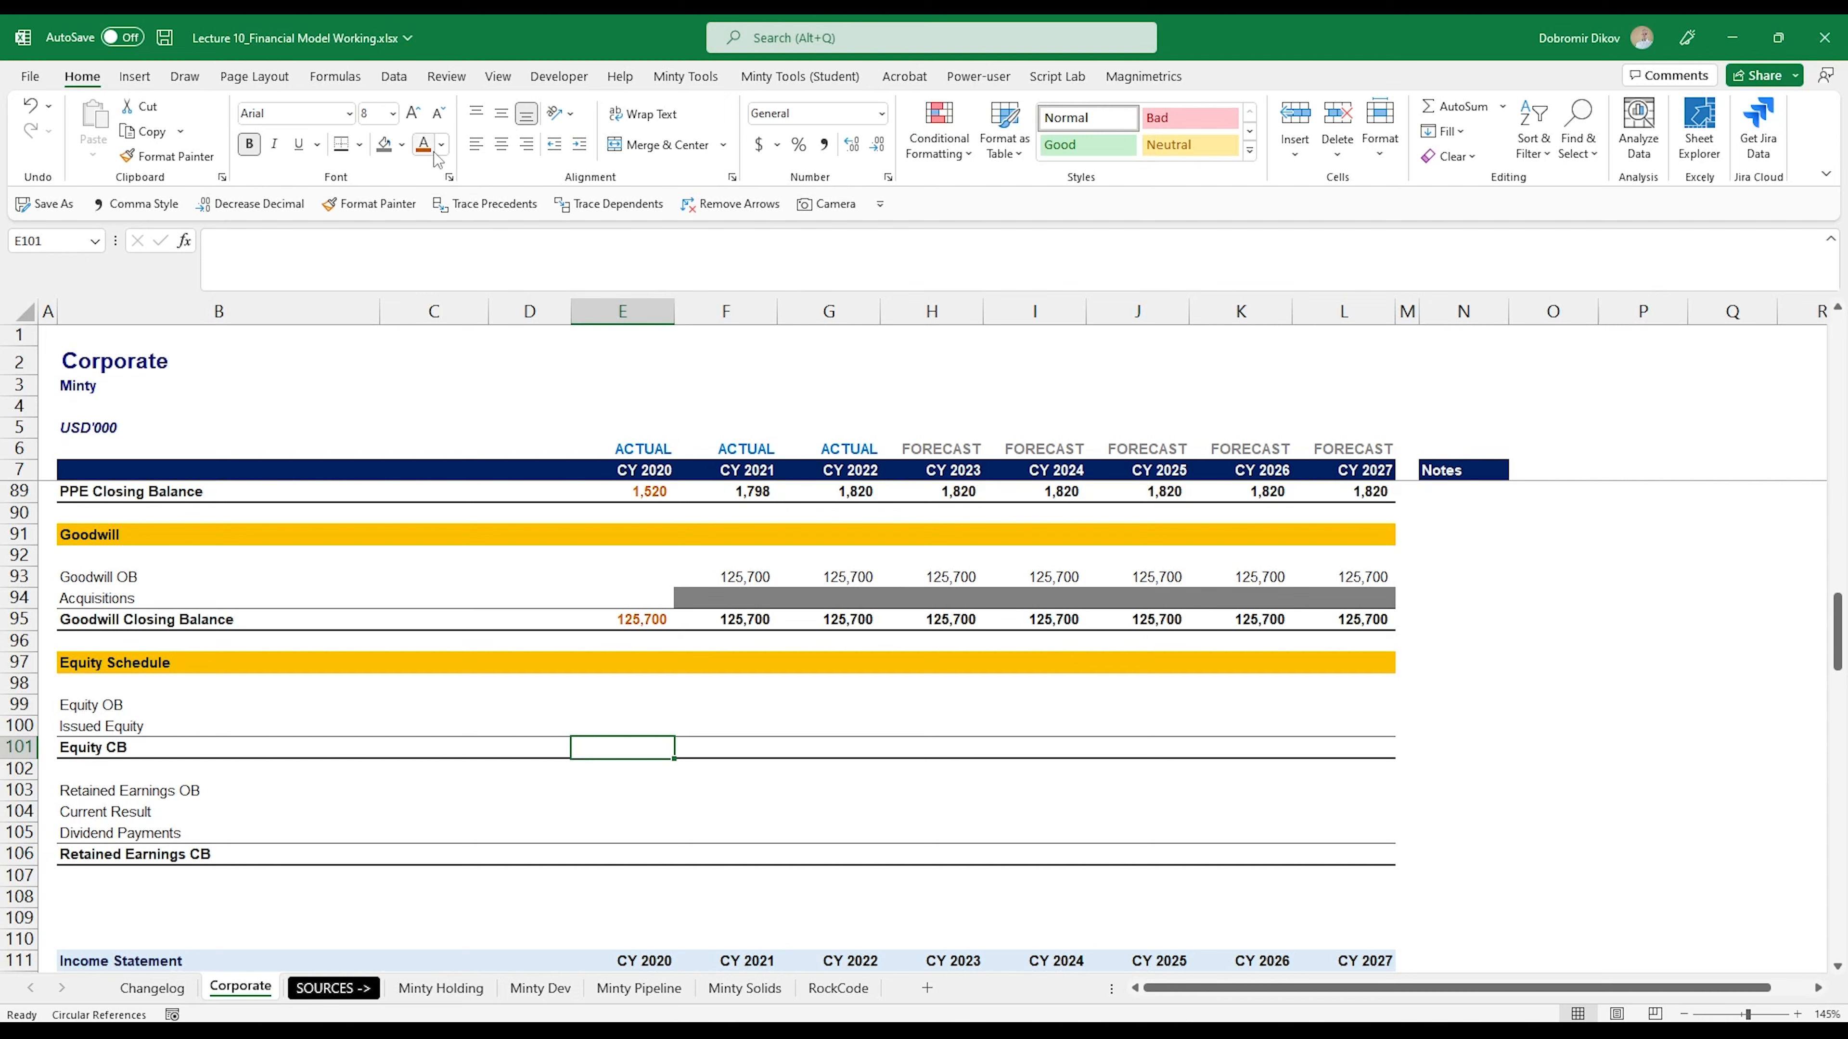
{"action": "type", "text": "="}
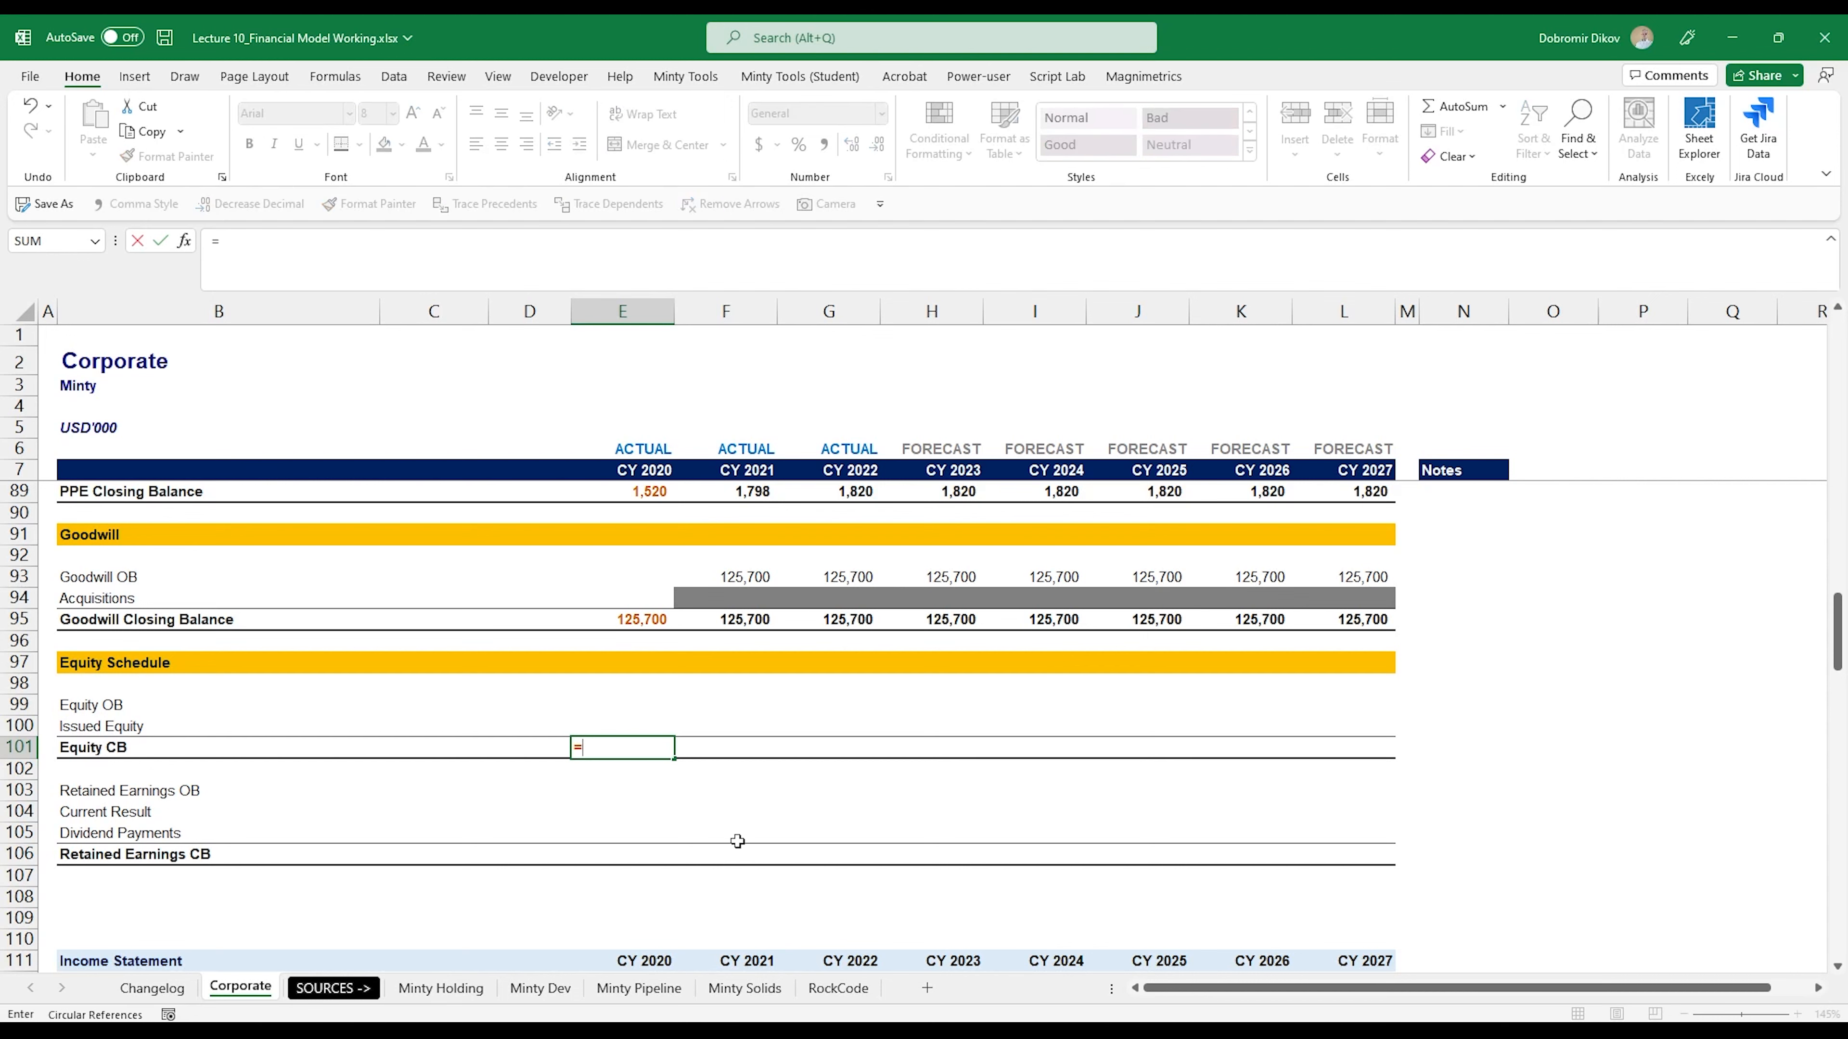
{"action": "scroll", "coordinate": [720, 859], "scroll_direction": "down", "scroll_amount": 3}
{"action": "scroll", "coordinate": [666, 922], "scroll_direction": "down", "scroll_amount": 10}
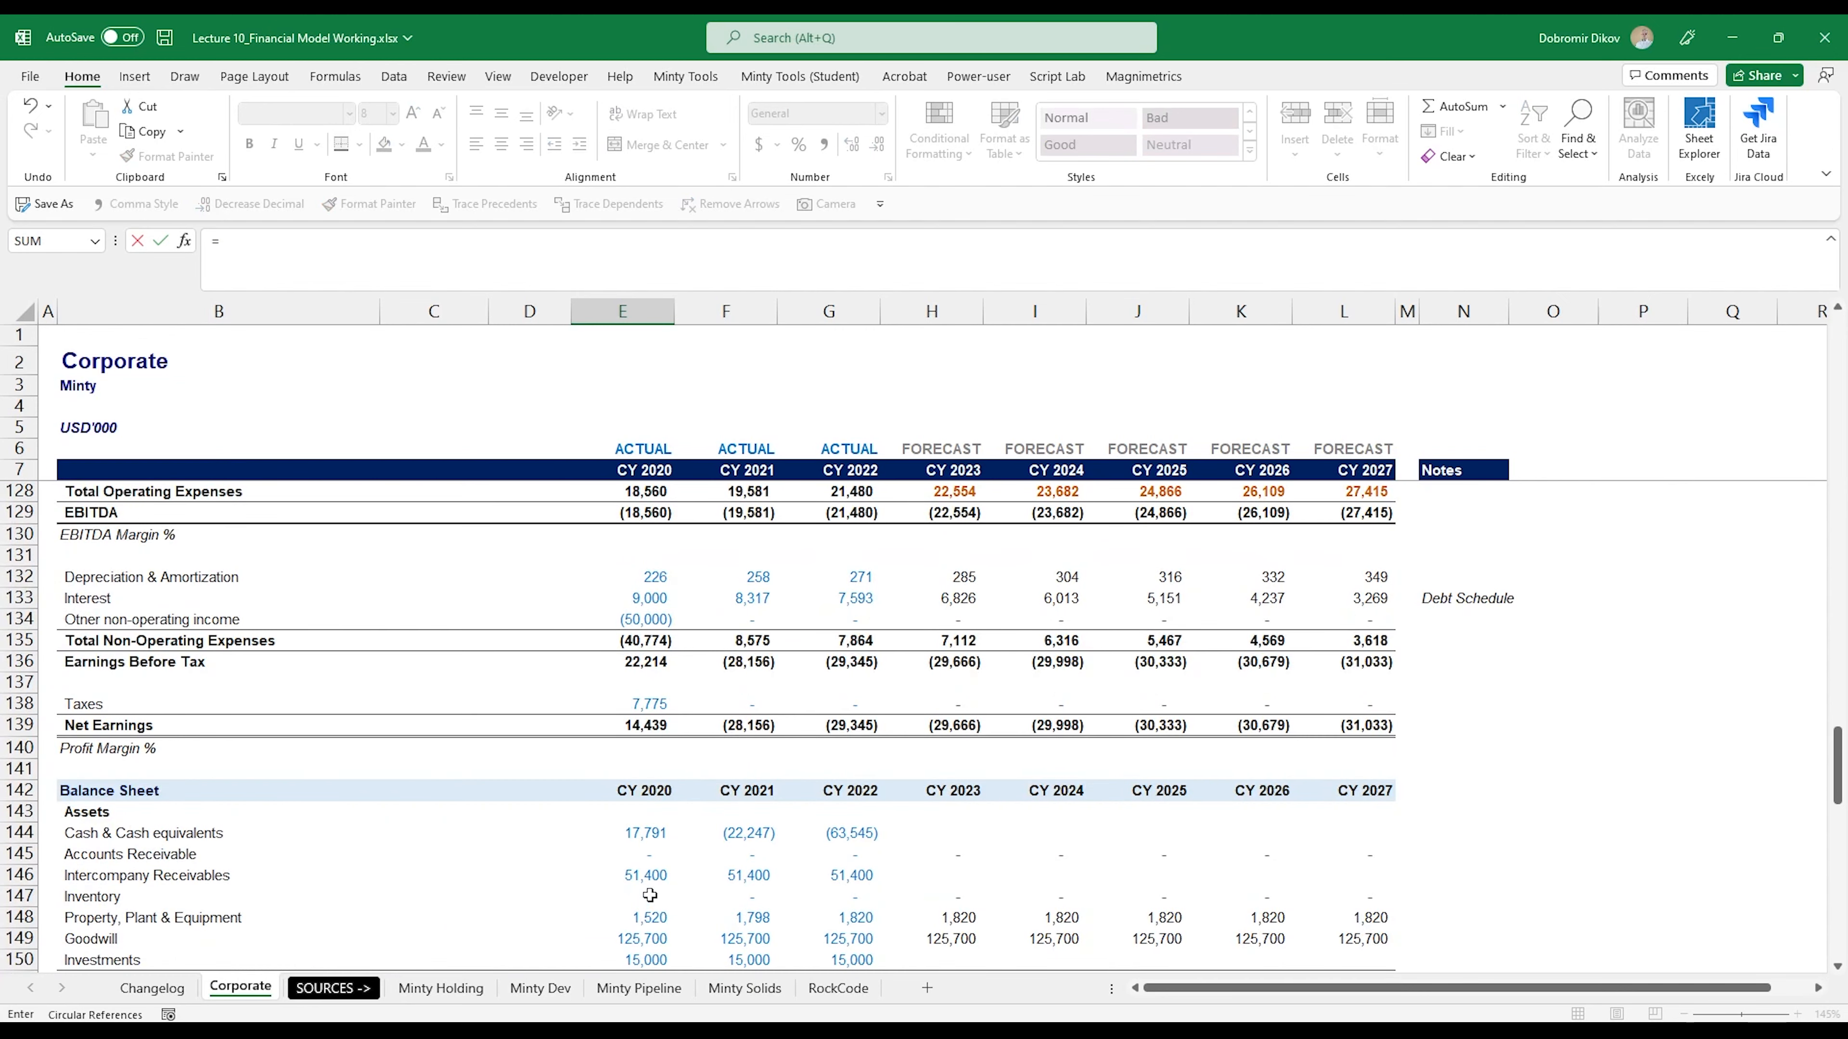
{"action": "scroll", "coordinate": [649, 895], "scroll_direction": "down", "scroll_amount": 6}
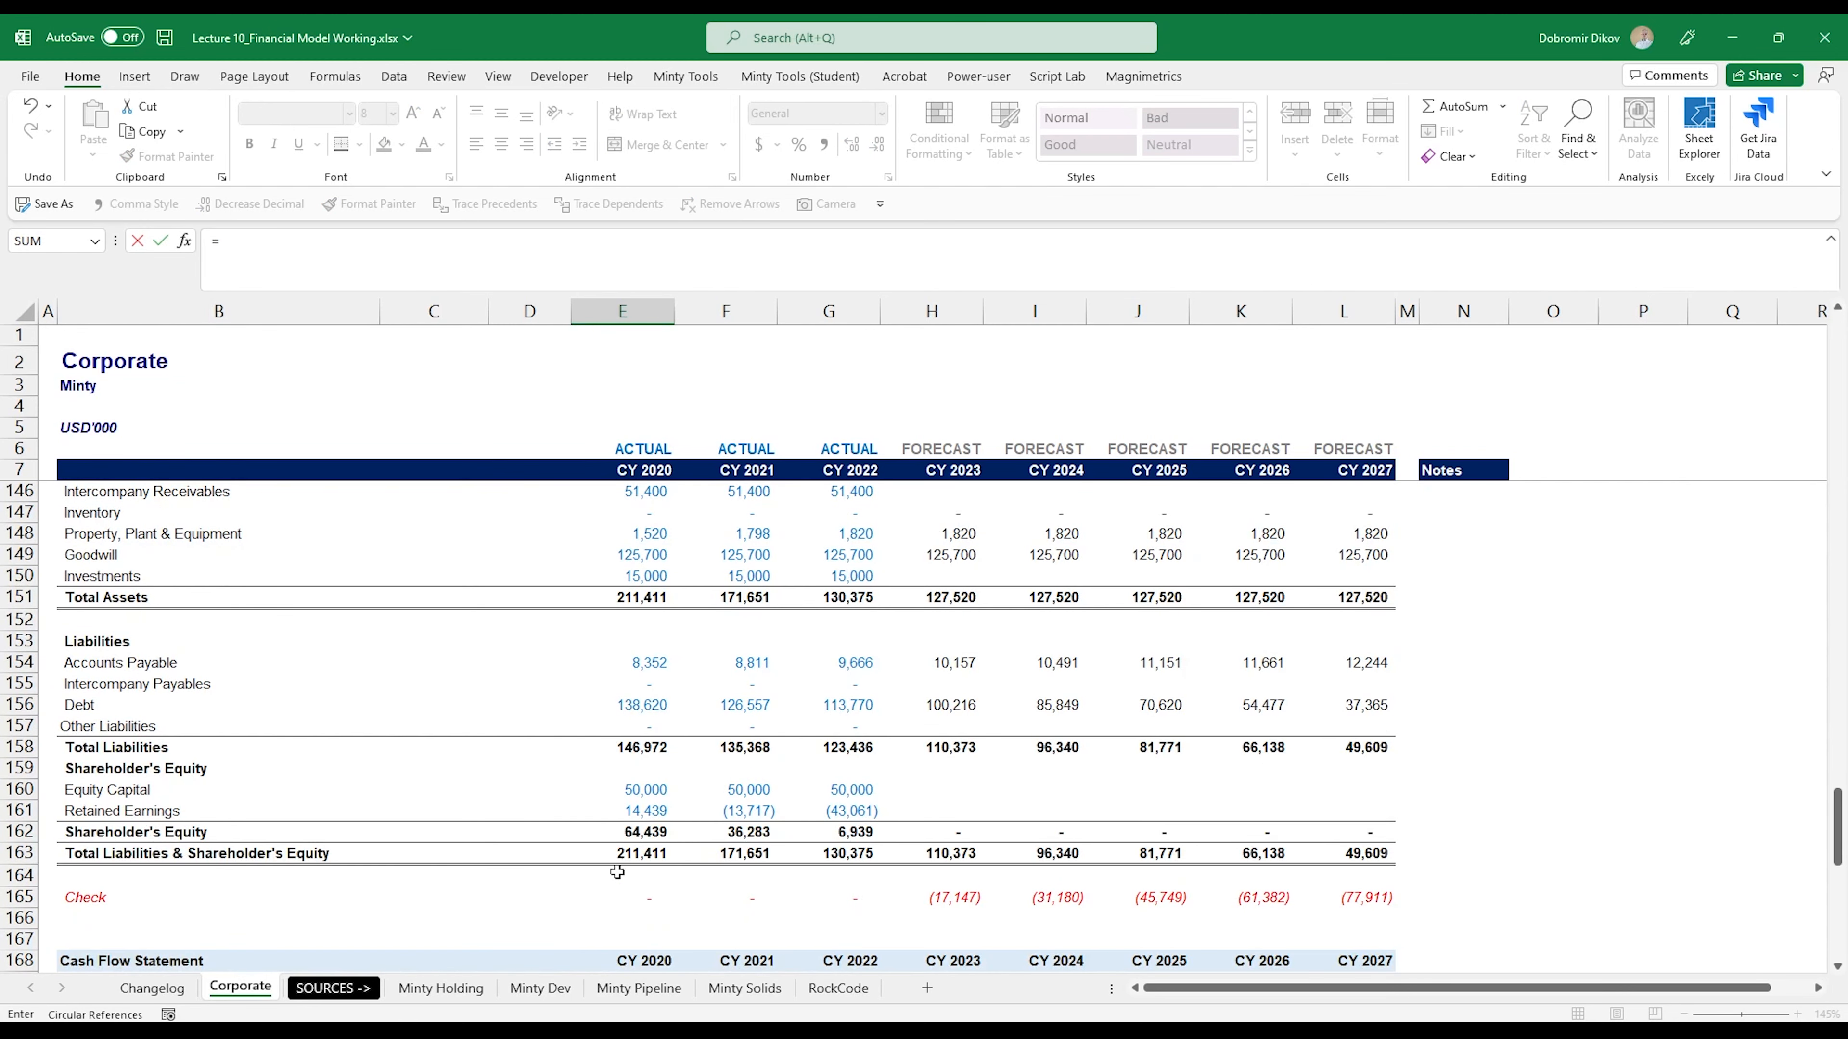
{"action": "left_click", "coordinate": [638, 790]}
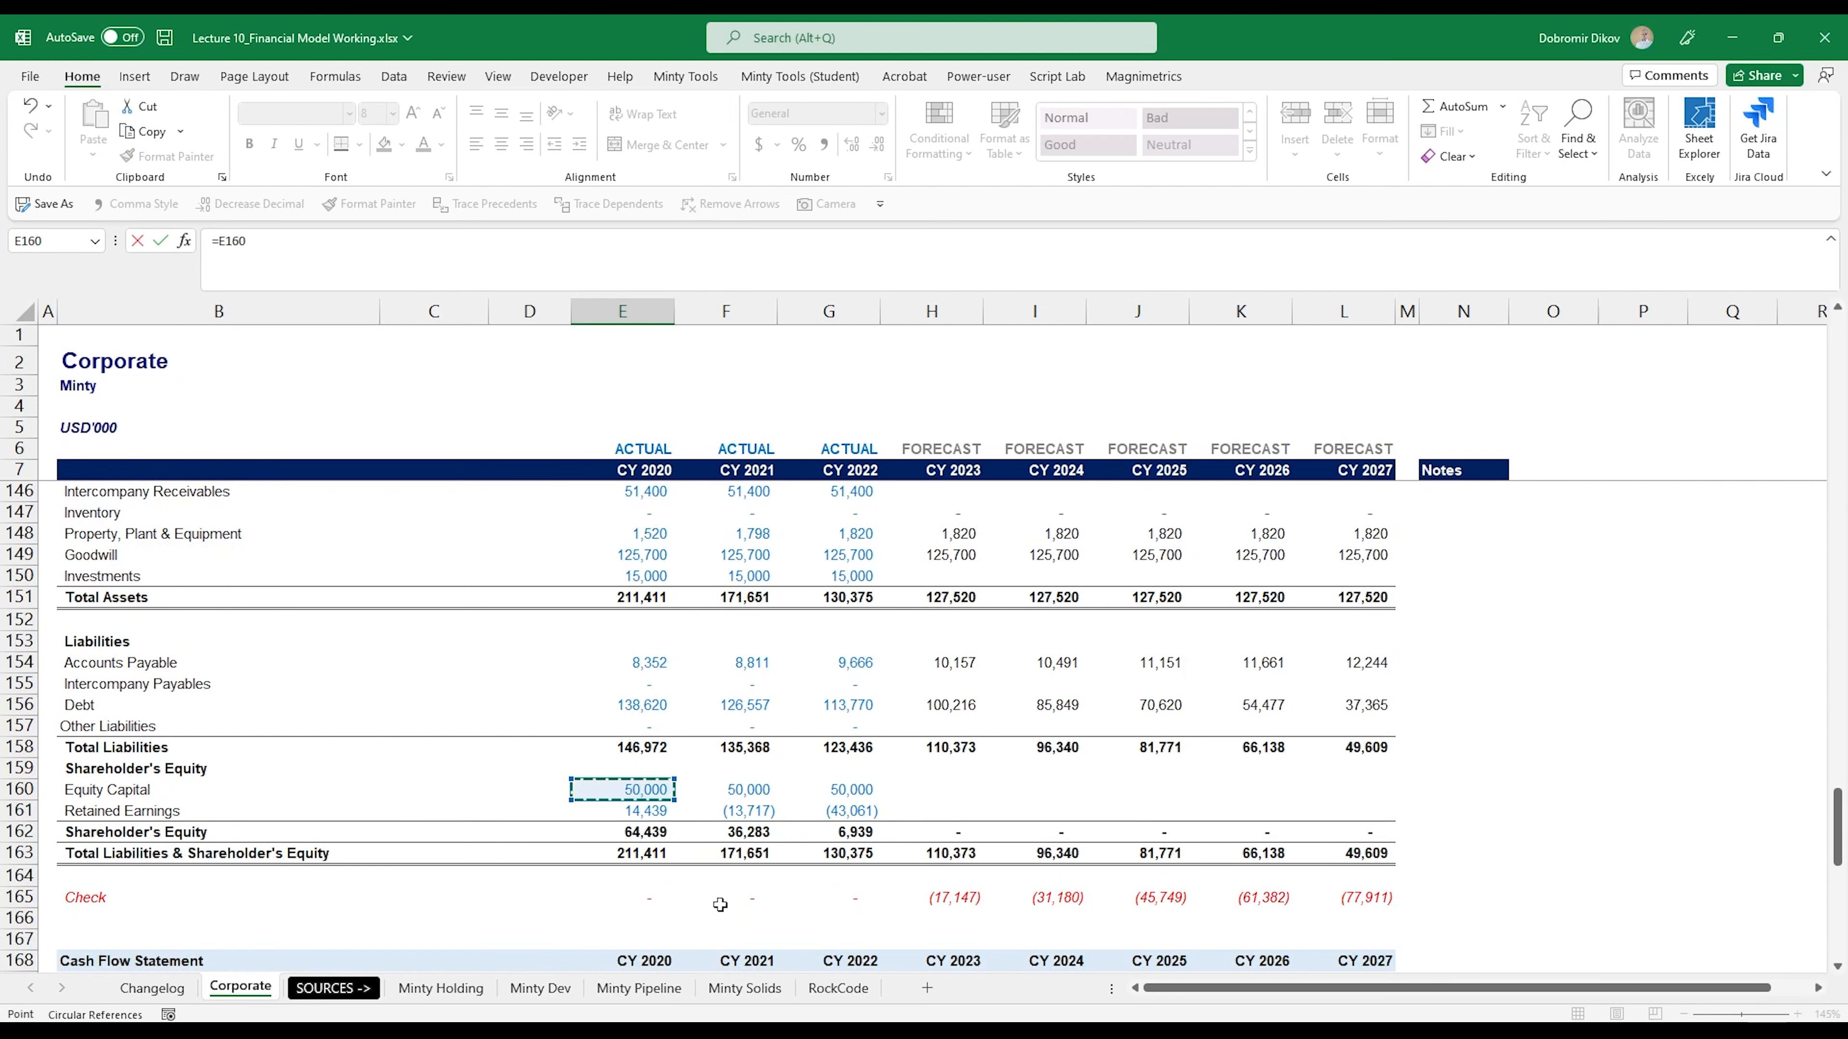
{"action": "key", "text": "Return"}
- Link the CY 2021 Equity OB cell F99 to the prior-year closing balance with =E101 and copy it across to L99
{"action": "scroll", "coordinate": [721, 904], "scroll_direction": "up", "scroll_amount": 4}
{"action": "left_click", "coordinate": [734, 684]}
{"action": "type", "text": "="}
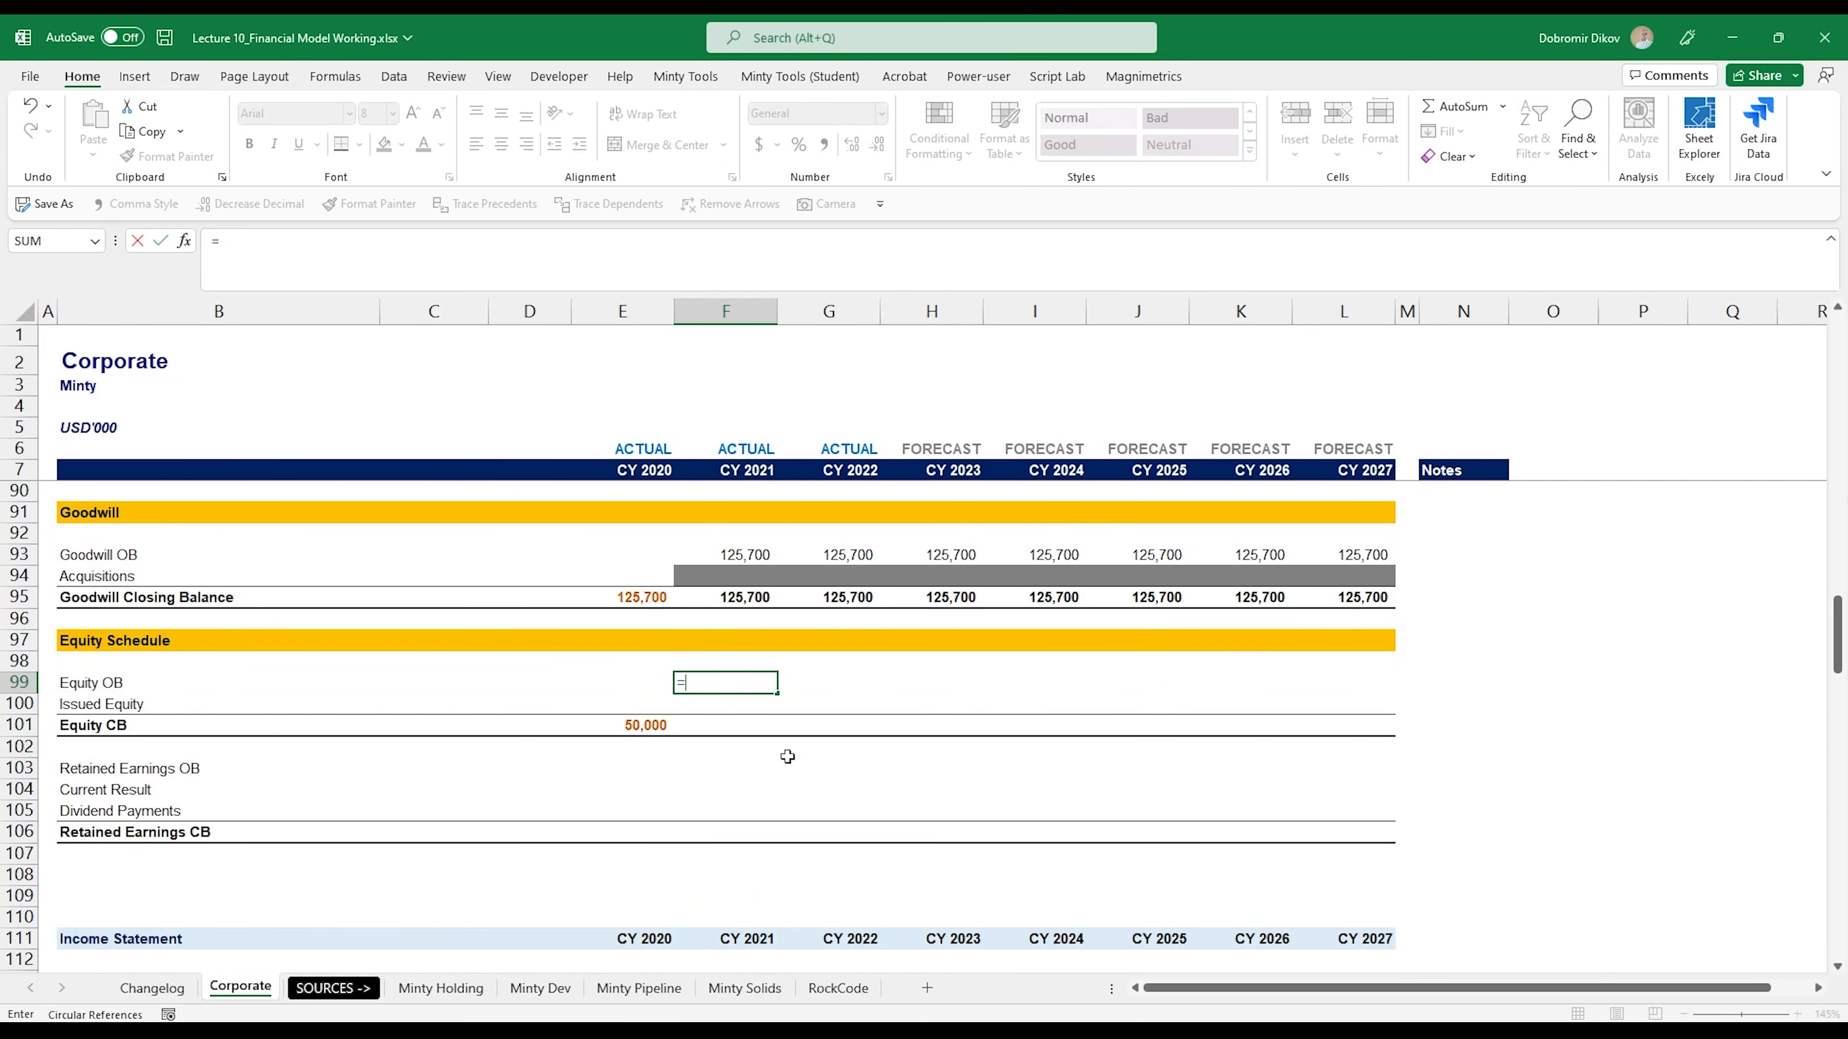
{"action": "key", "text": "Down"}
{"action": "key", "text": "Down"}
{"action": "key", "text": "Left"}
{"action": "key", "text": "ctrl+Return"}
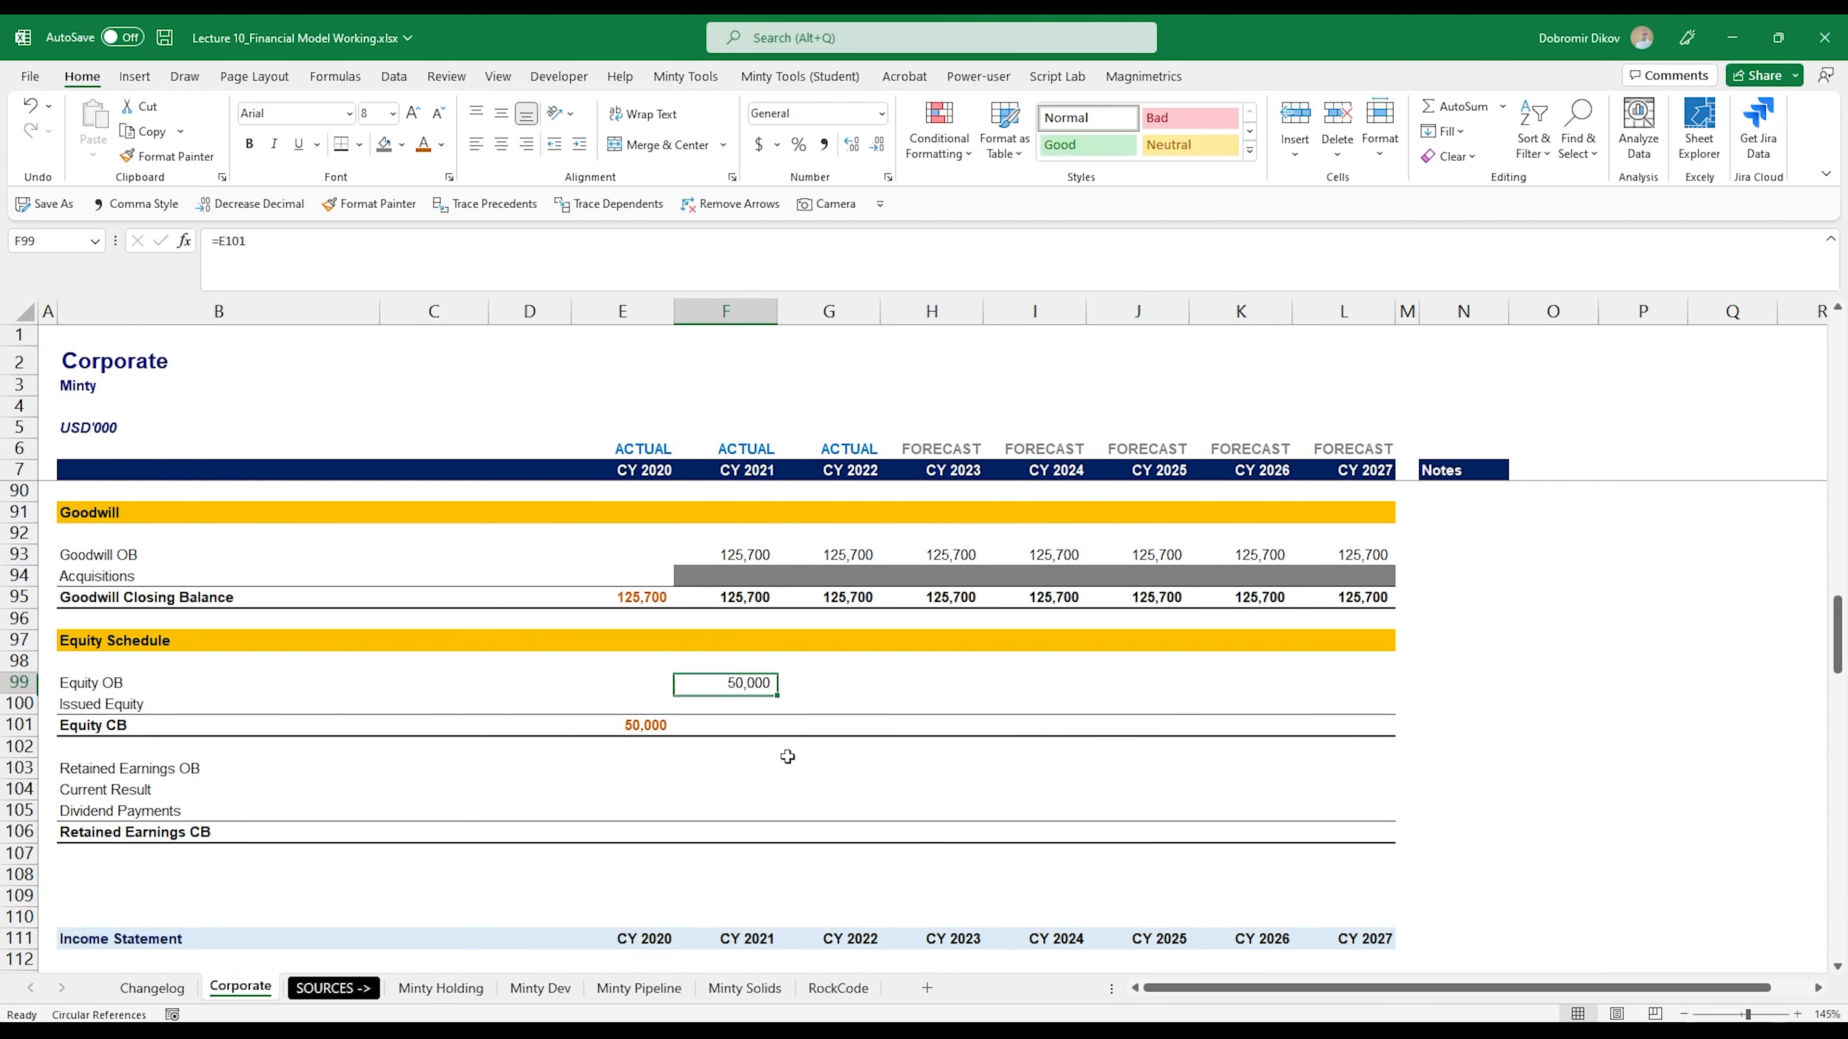
{"action": "key", "text": "shift+Right"}
{"action": "key", "text": "shift+Right"}
{"action": "key", "text": "shift+Right"}
{"action": "key", "text": "shift+Right"}
{"action": "key", "text": "shift+Right"}
{"action": "key", "text": "shift+Right"}
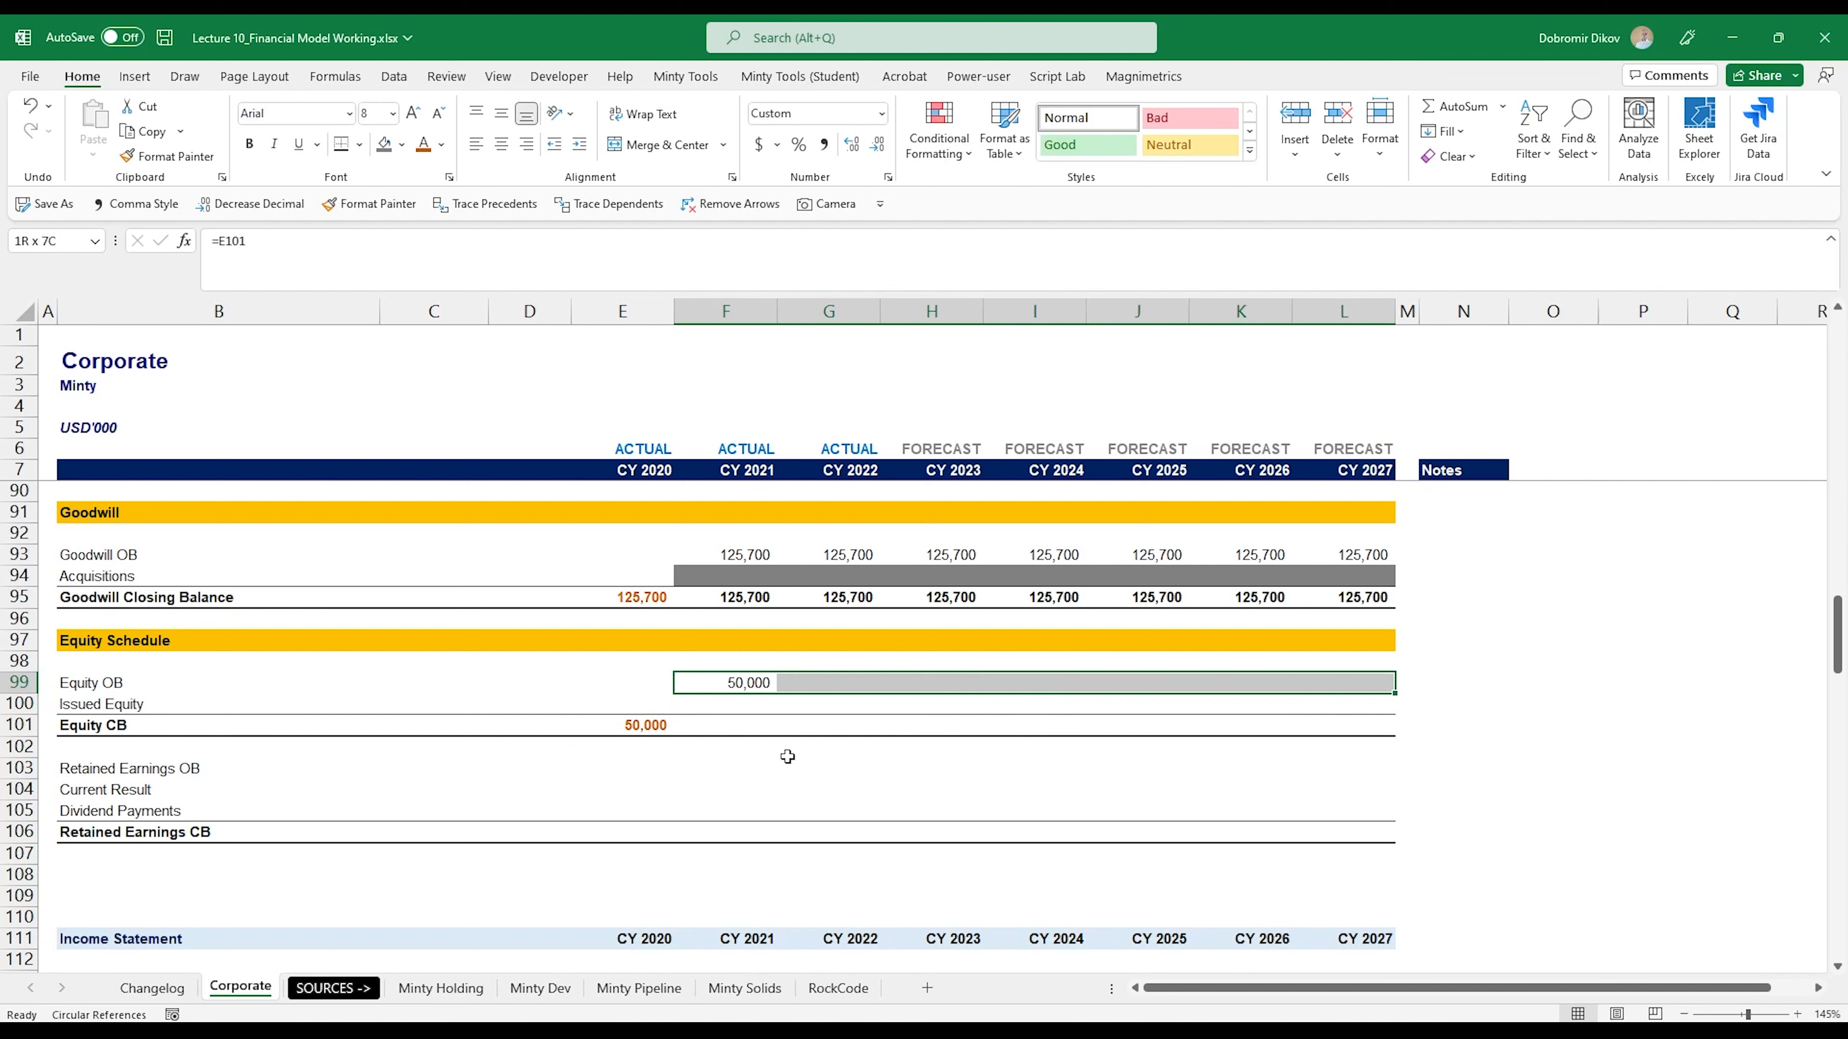
{"action": "key", "text": "ctrl+r"}
- Calculate the CY 2021 Equity CB in F101 with =SUM(F99:F100) and copy the formula across to L101
{"action": "key", "text": "Down"}
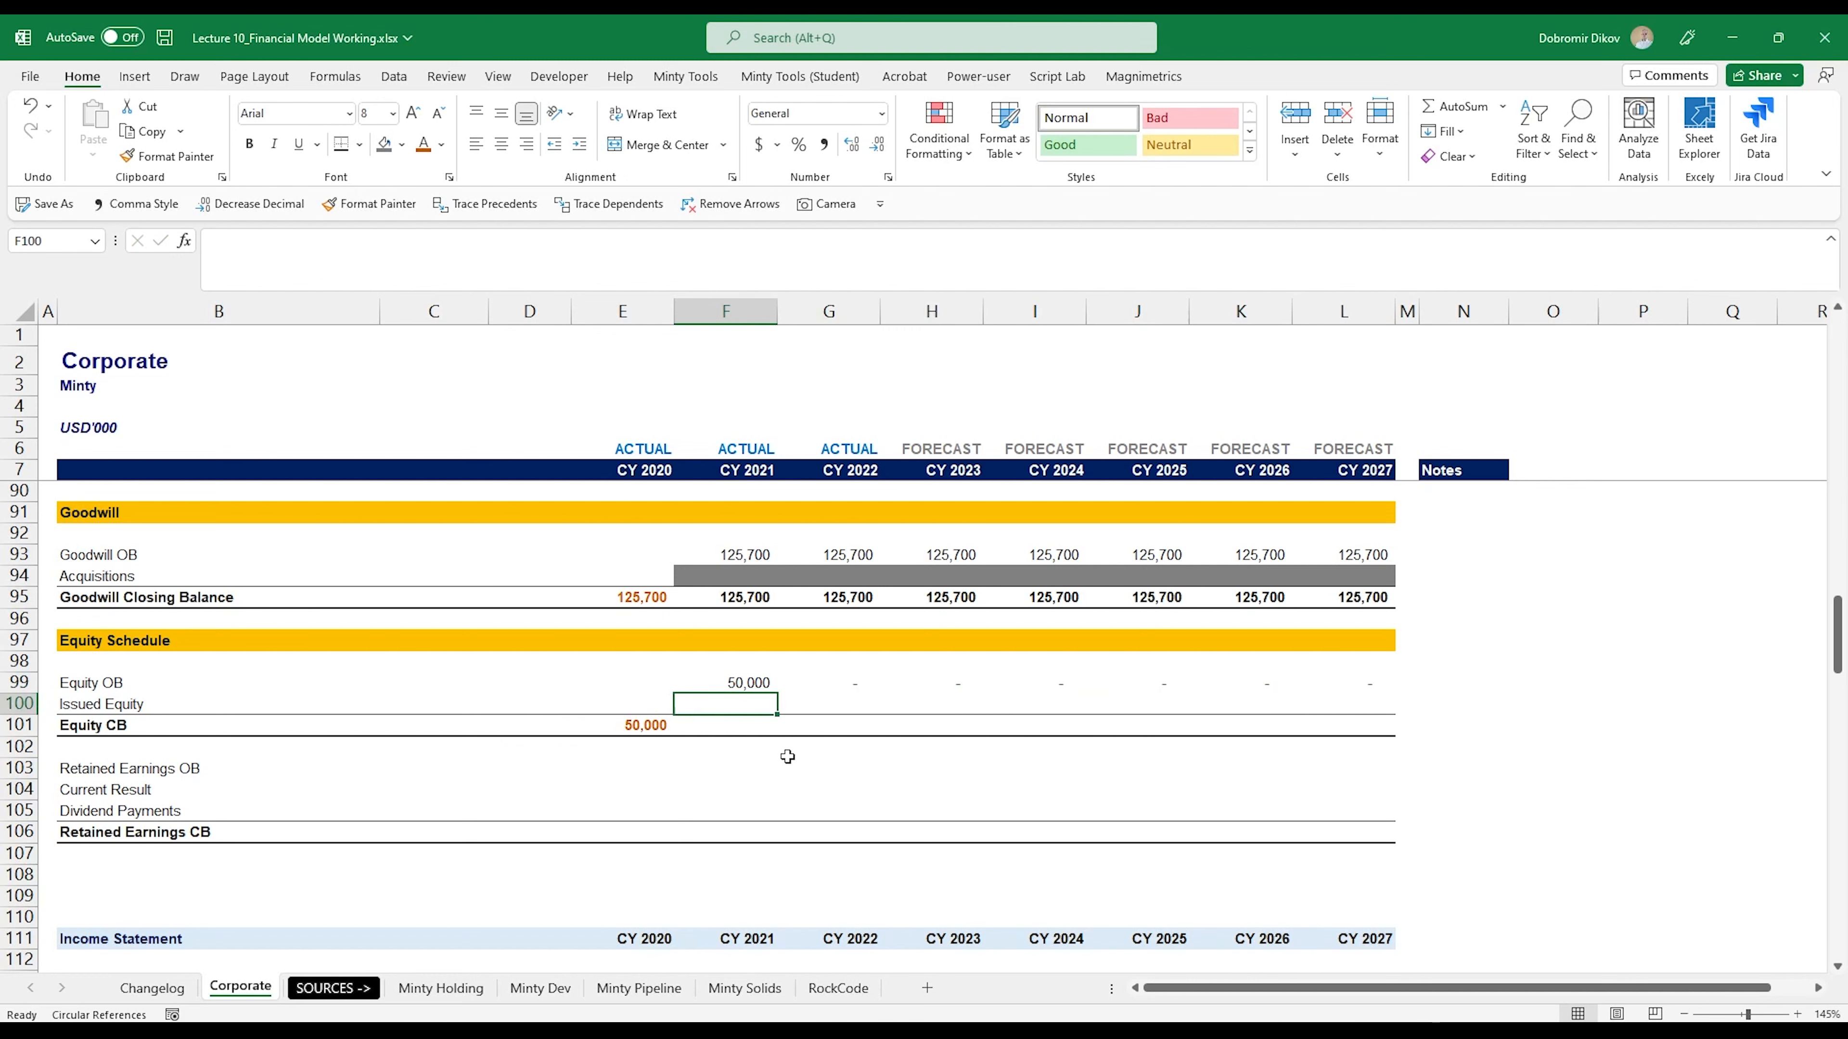
{"action": "key", "text": "Down"}
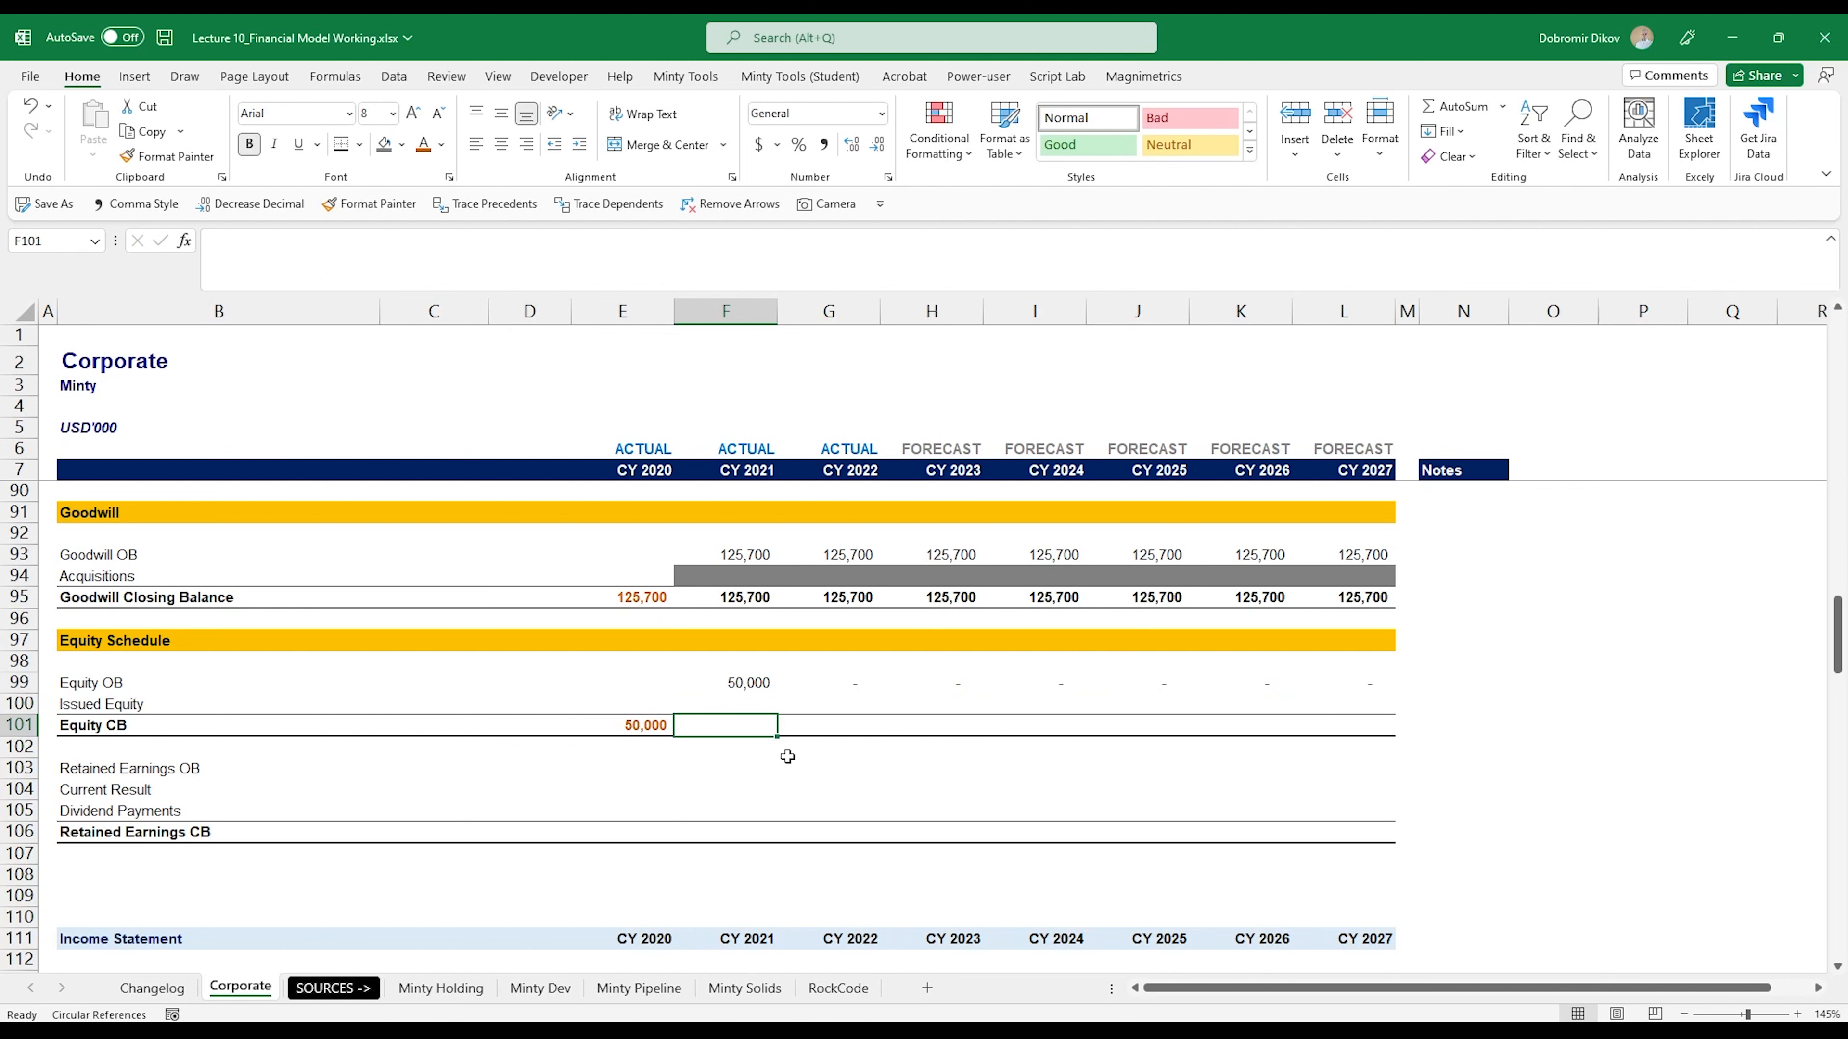
{"action": "type", "text": "=su"}
{"action": "key", "text": "Tab"}
{"action": "key", "text": "Up"}
{"action": "key", "text": "shift+Up"}
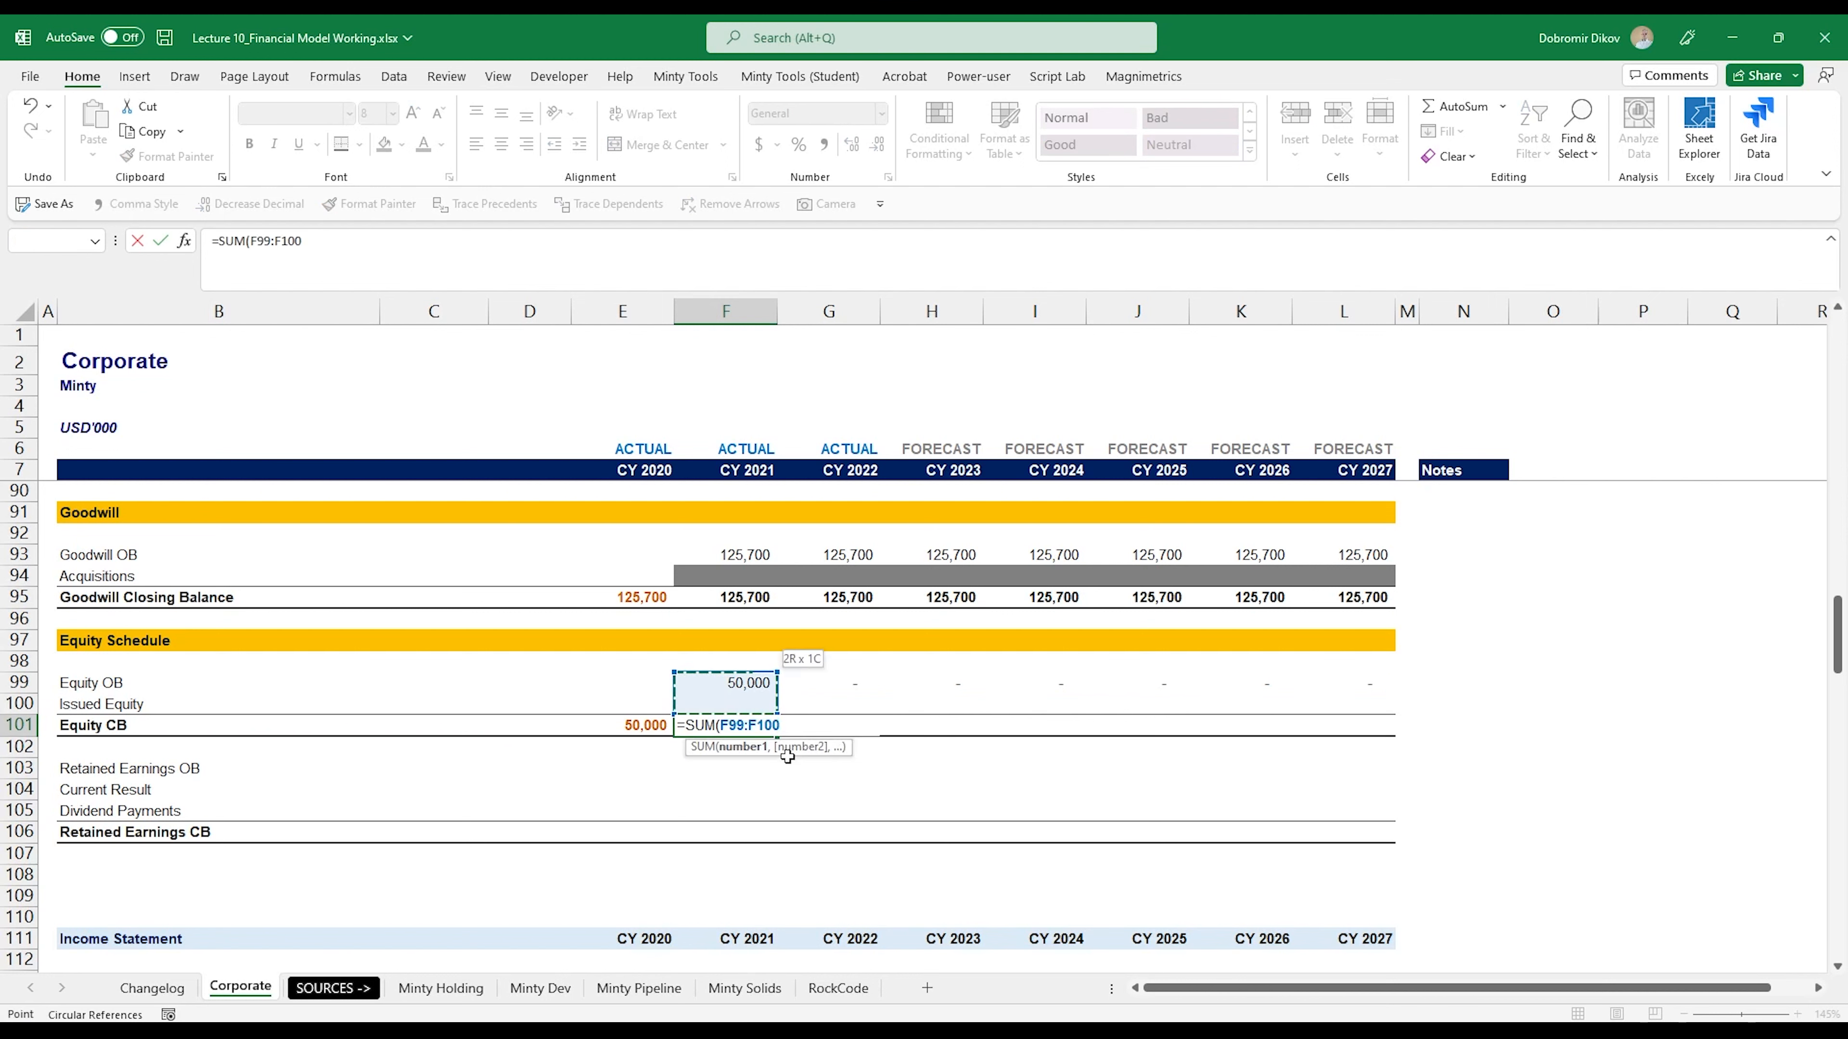
{"action": "key", "text": "ctrl+Return"}
{"action": "key", "text": "shift+Right"}
{"action": "key", "text": "shift+Right"}
{"action": "key", "text": "shift+Right"}
{"action": "key", "text": "shift+Right"}
{"action": "key", "text": "shift+Right"}
{"action": "key", "text": "shift+Right"}
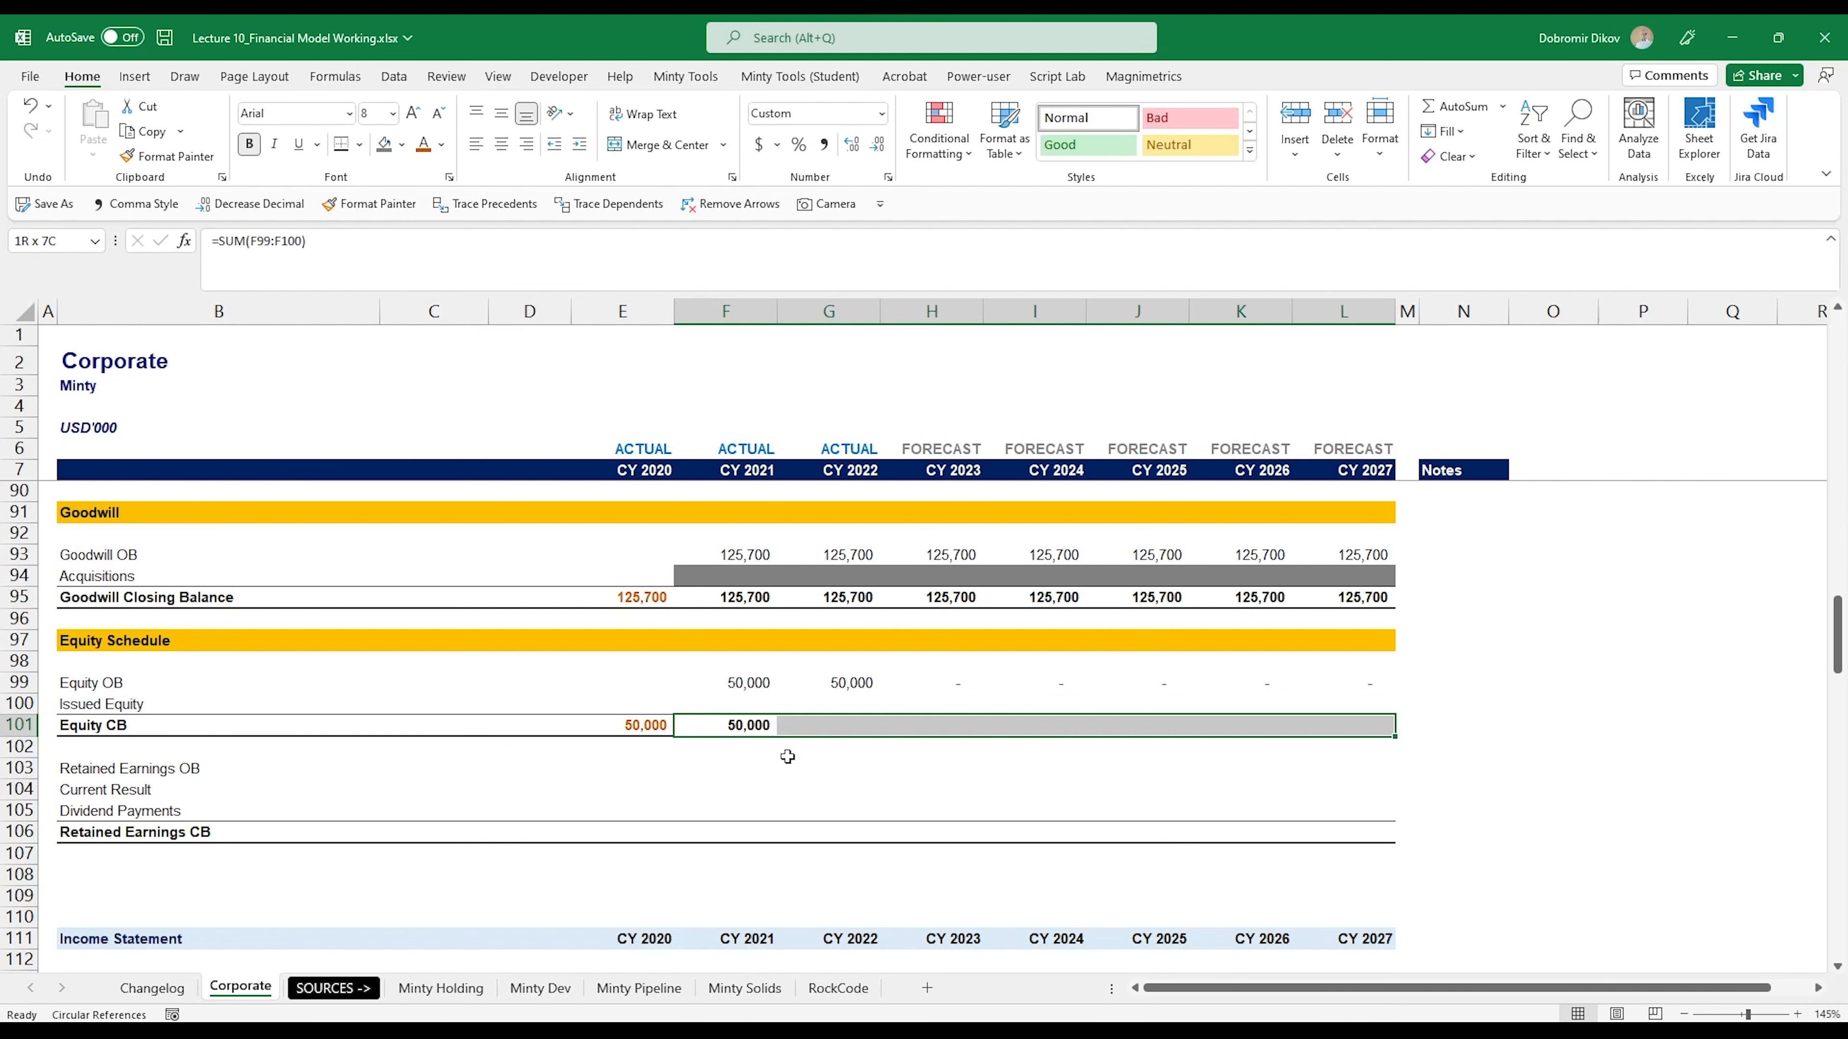
{"action": "key", "text": "ctrl+r"}
{"action": "key", "text": "Left"}
{"action": "key", "text": "Right"}
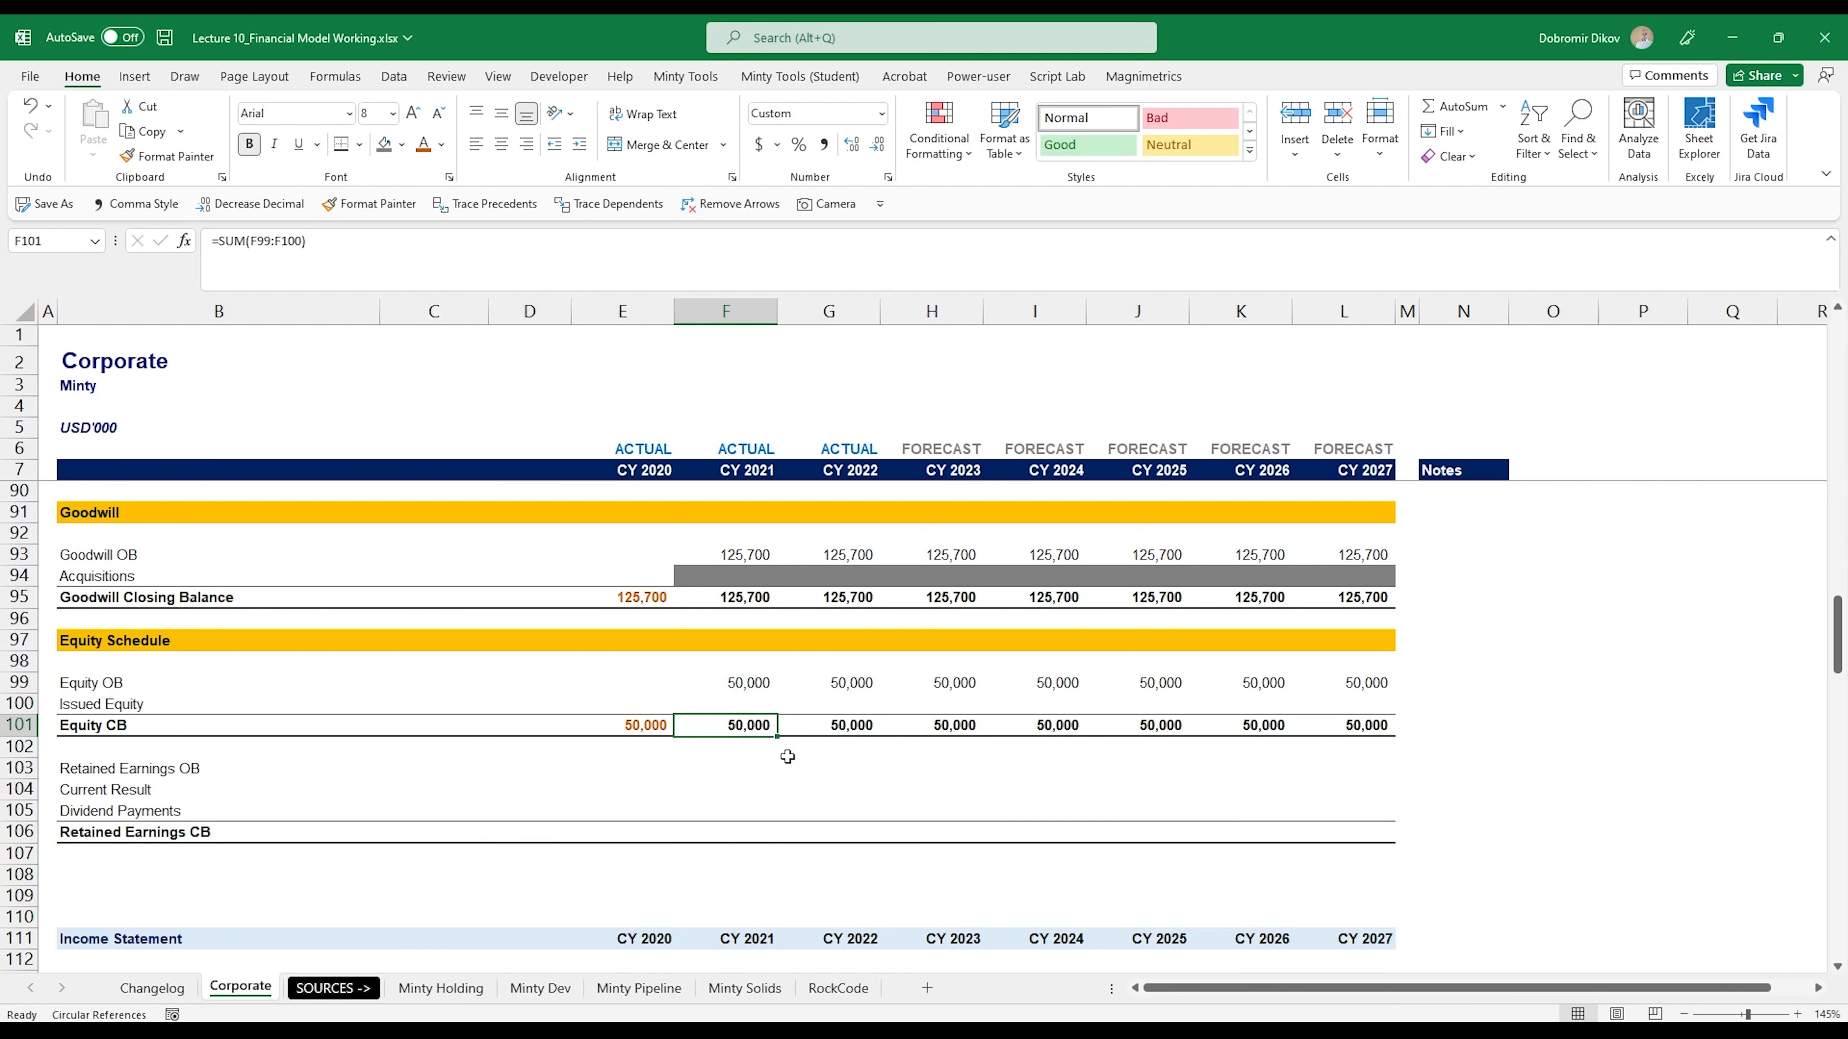
{"action": "key", "text": "Up"}
{"action": "key", "text": "Left"}
{"action": "key", "text": "Left"}
{"action": "key", "text": "Left"}
{"action": "key", "text": "Left"}
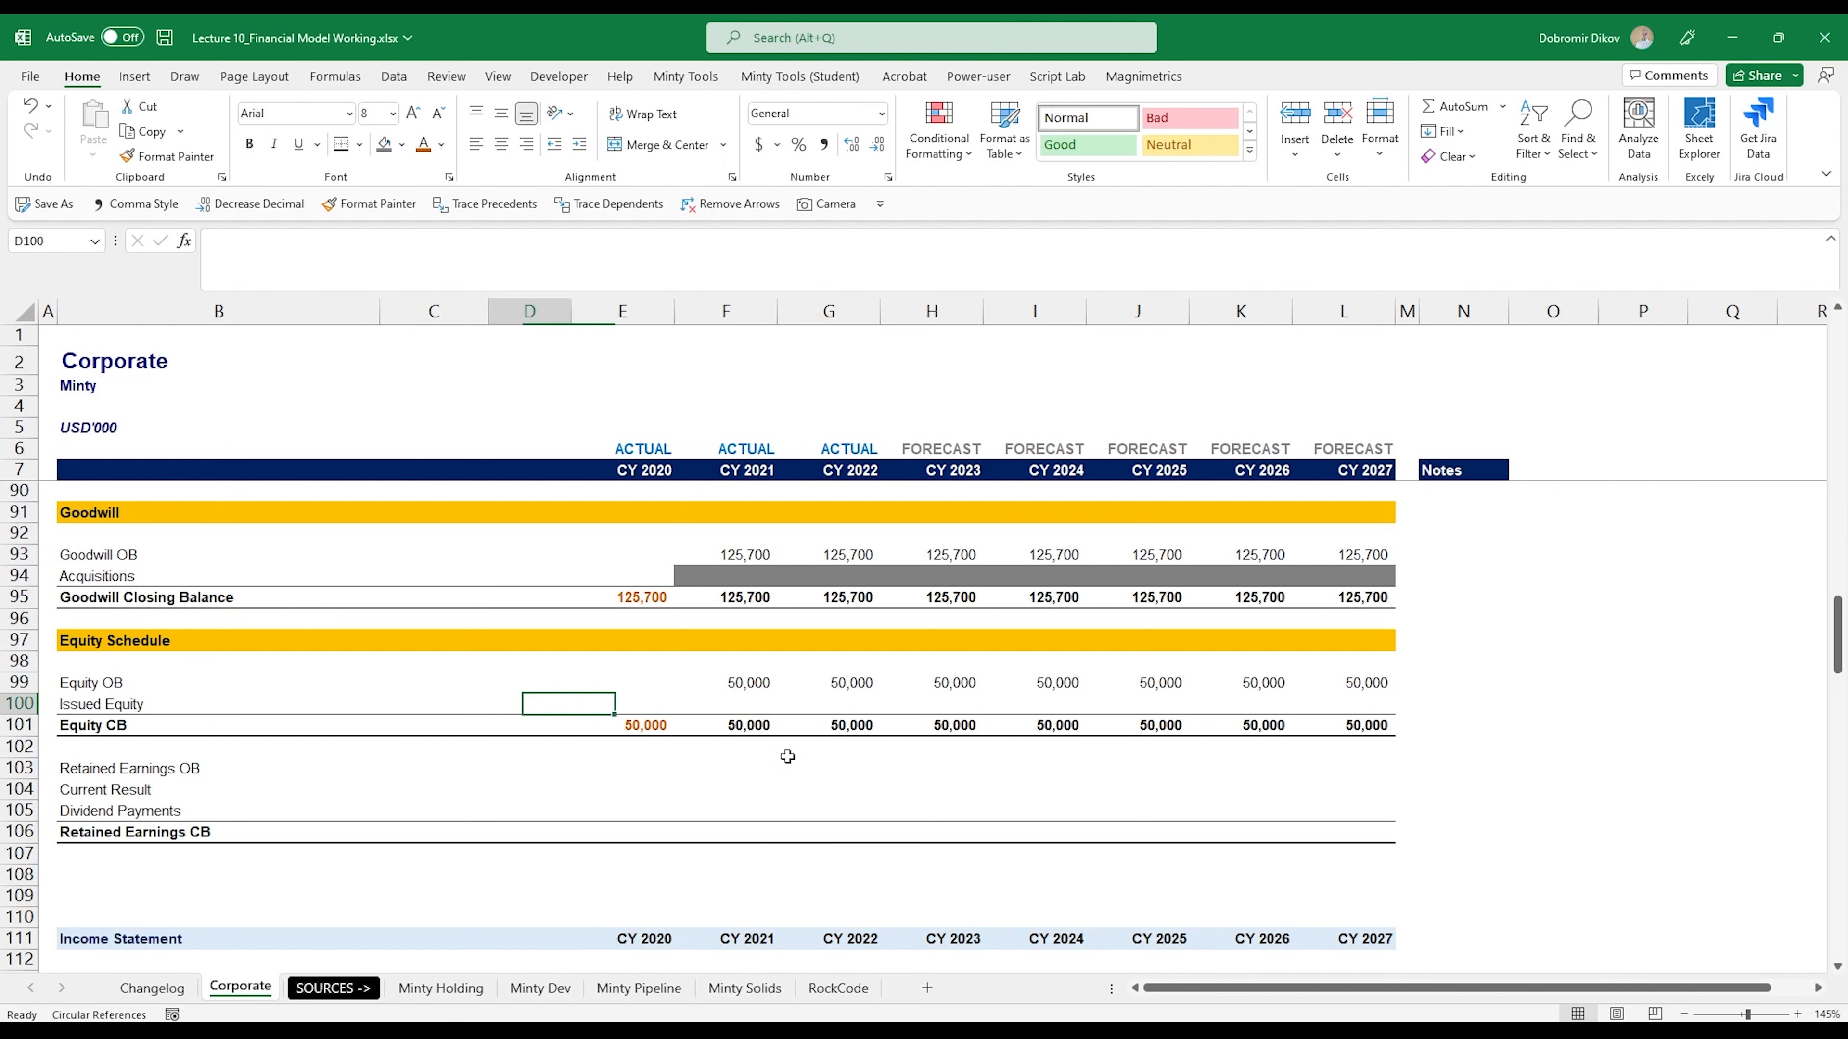
{"action": "key", "text": "Down"}
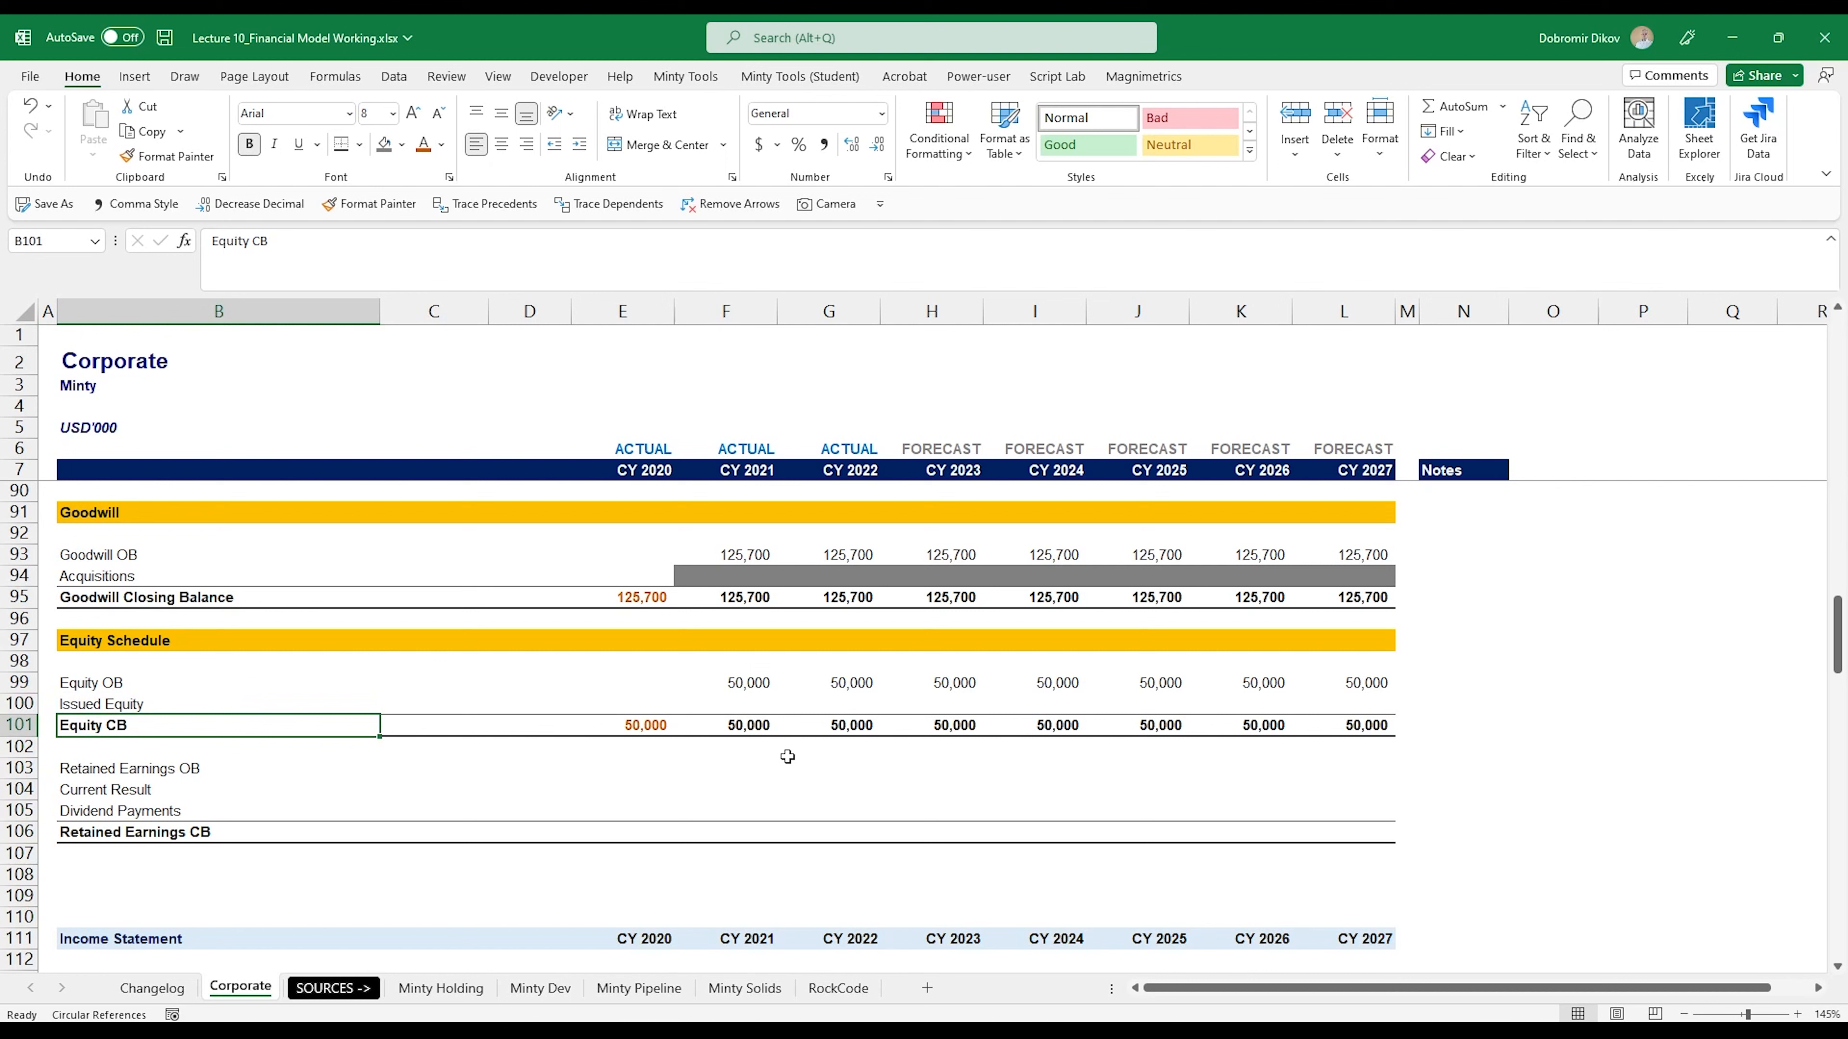
{"action": "key", "text": "Up"}
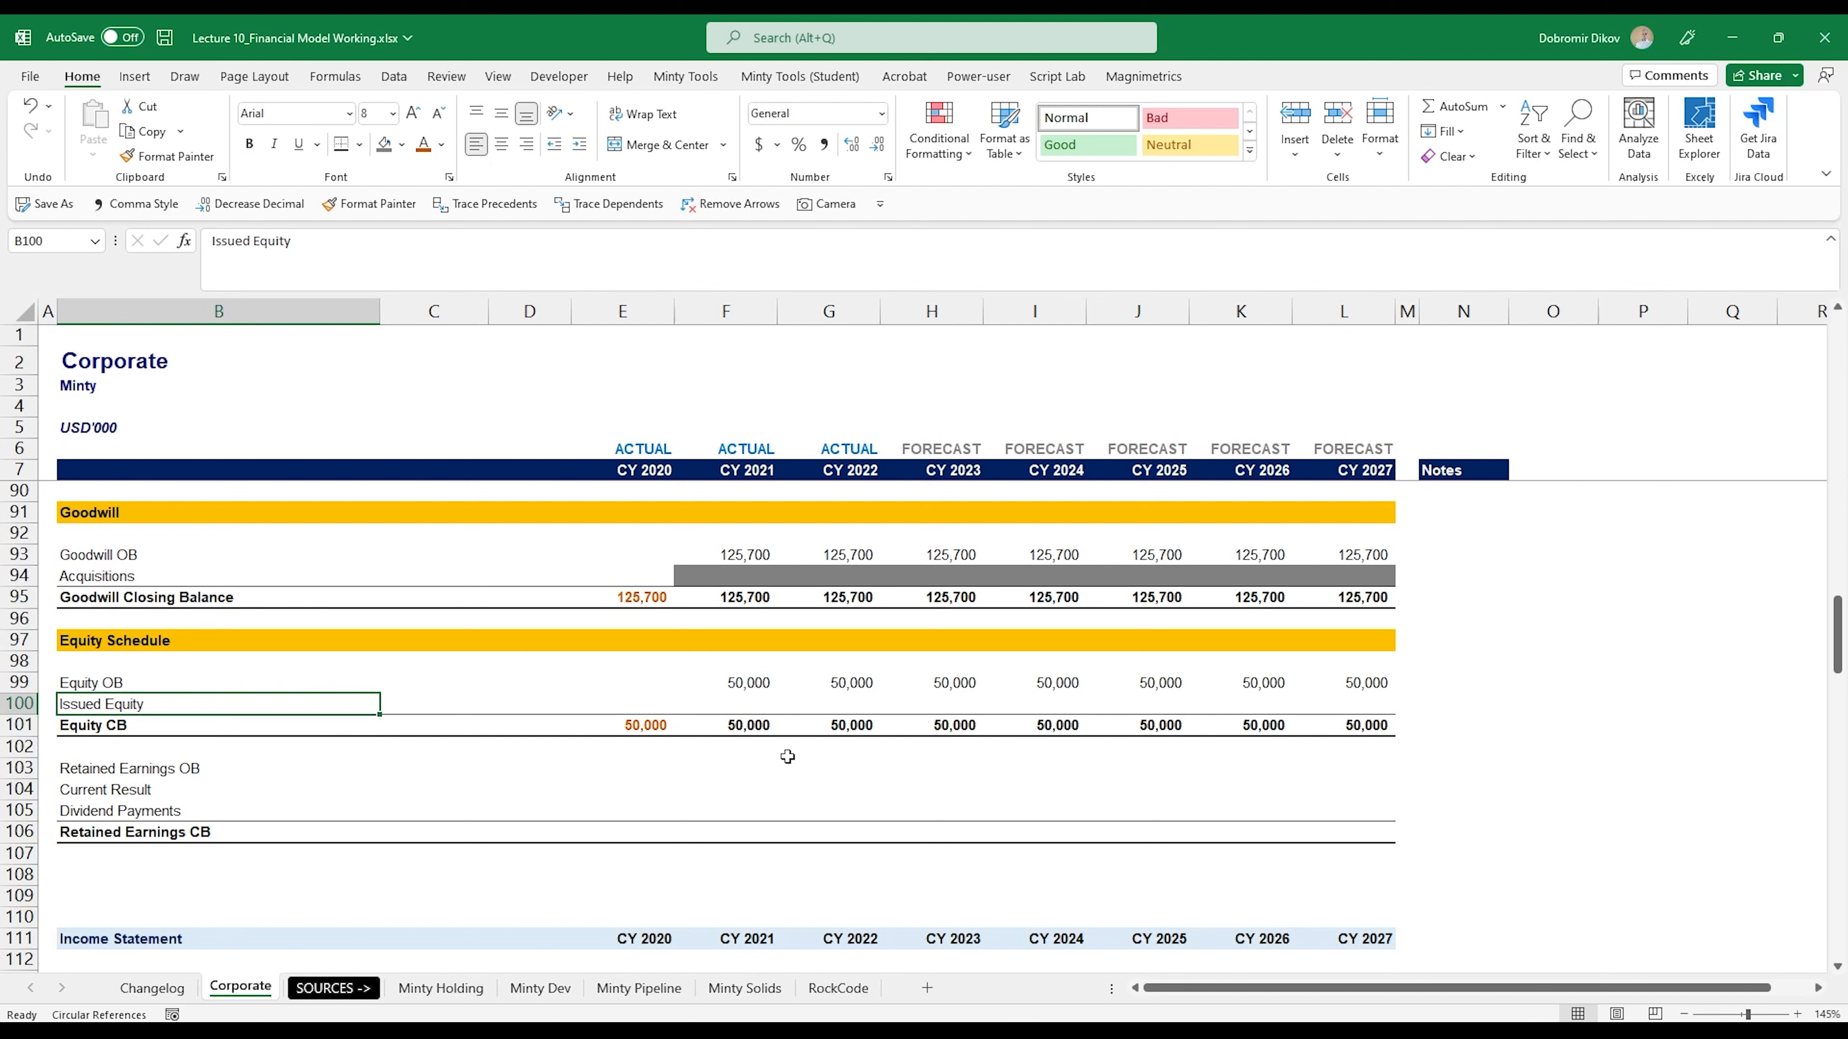
{"action": "key", "text": "Right"}
{"action": "key", "text": "Right"}
{"action": "key", "text": "Right"}
{"action": "key", "text": "Right"}
{"action": "key", "text": "Down"}
{"action": "key", "text": "Up"}
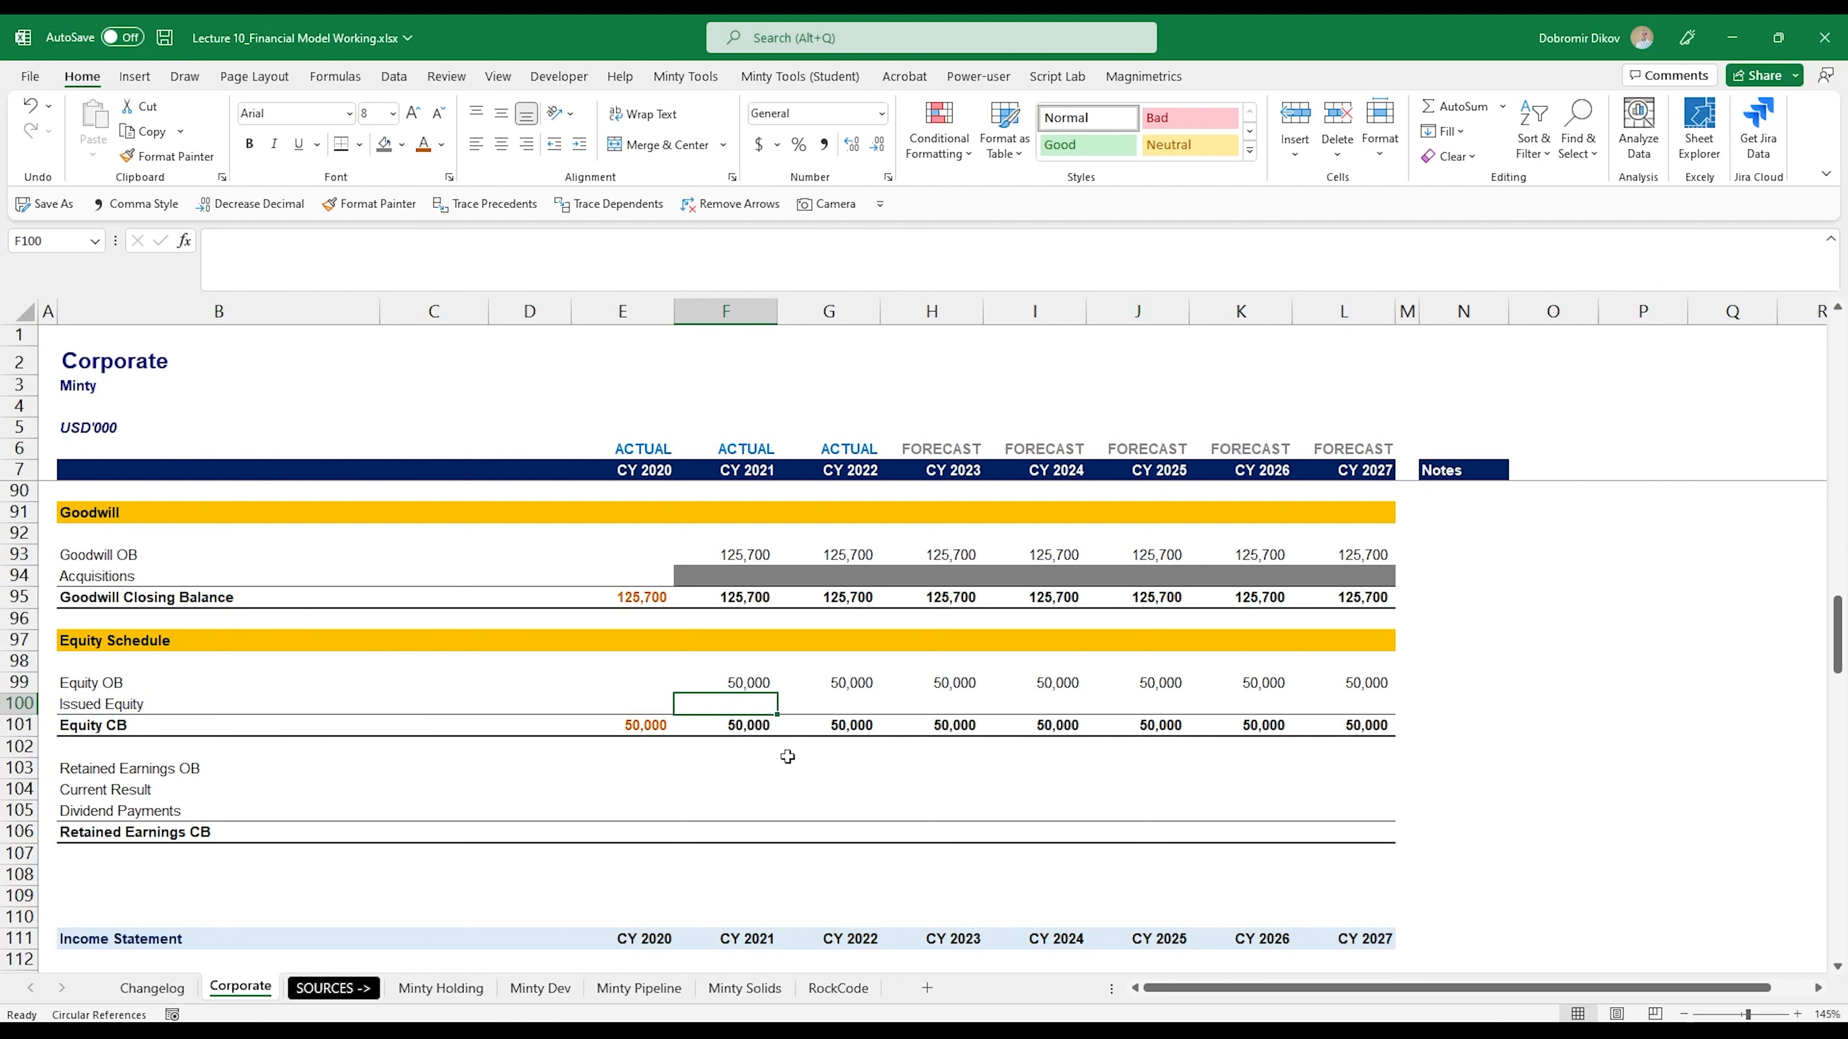
{"action": "key", "text": "Down"}
{"action": "key", "text": "Up"}
{"action": "key", "text": "shift+Right"}
{"action": "key", "text": "shift+Right"}
{"action": "key", "text": "shift+Right"}
{"action": "key", "text": "shift+Right"}
{"action": "key", "text": "shift+Right"}
{"action": "key", "text": "shift+Right"}
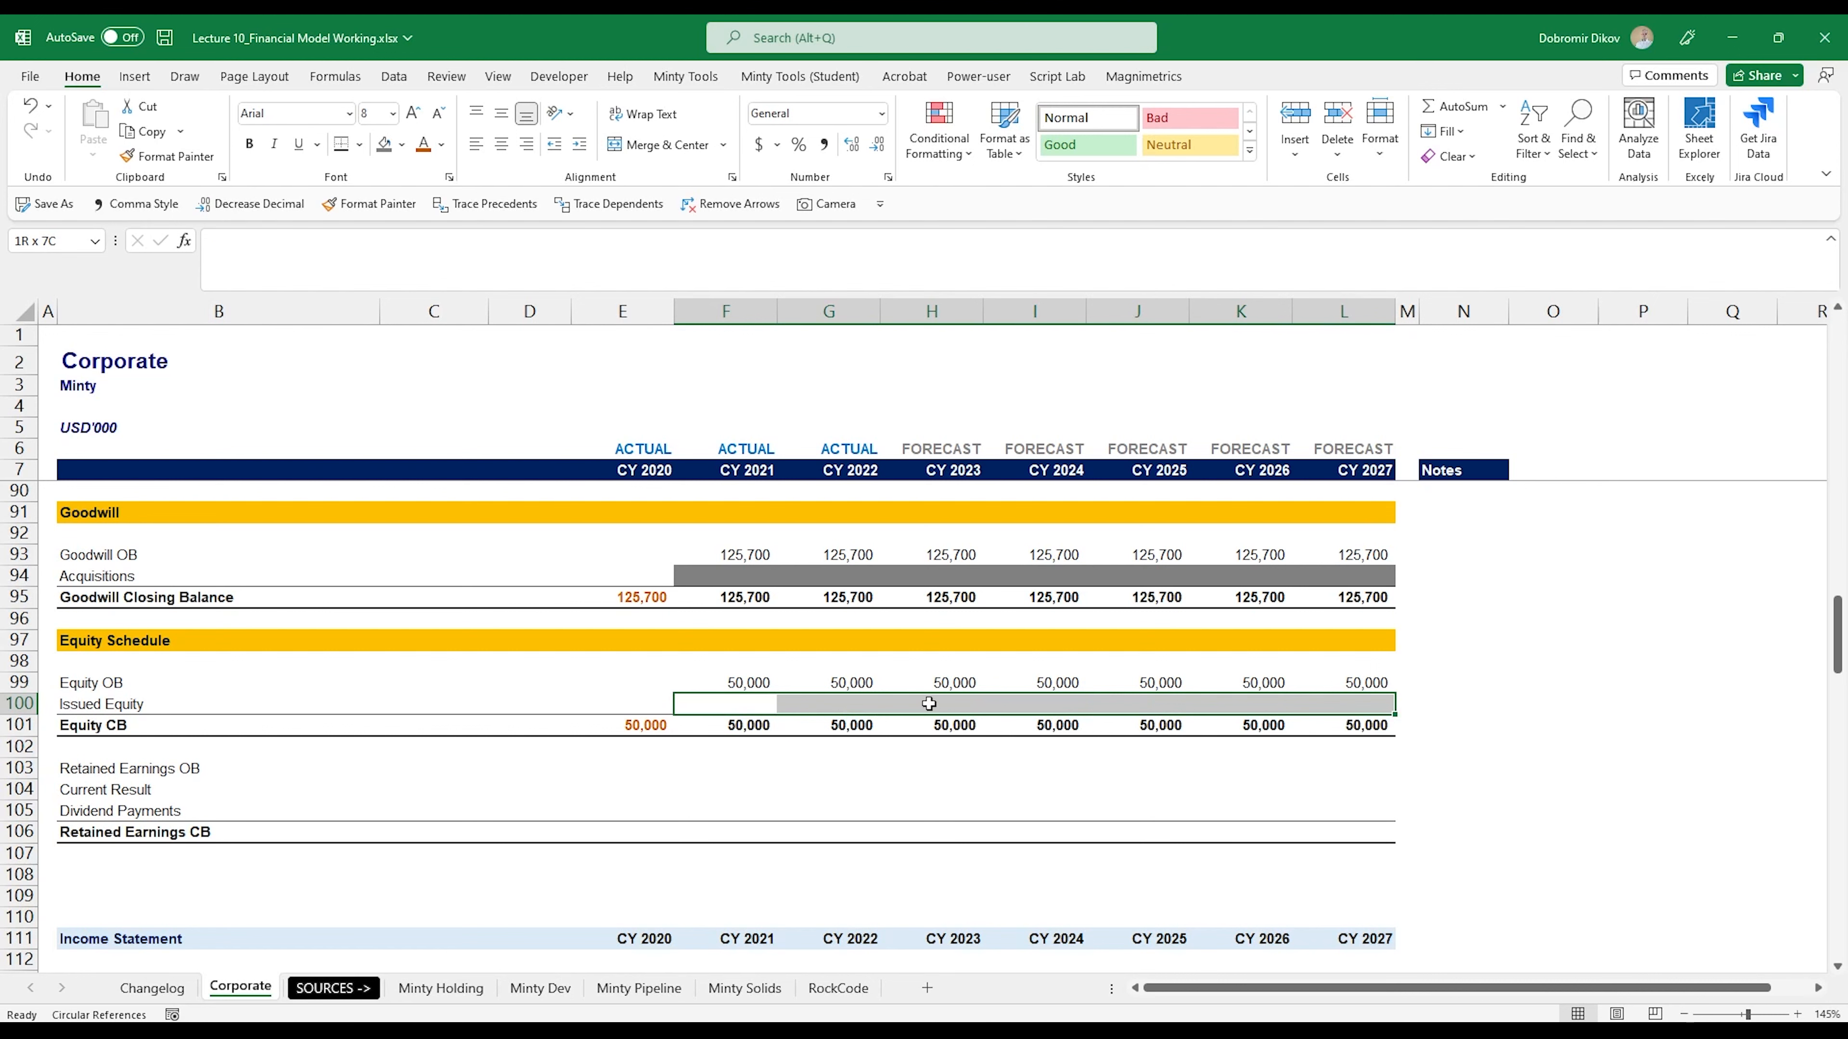
- Format the forecast Issued Equity cells H100:L100 as inputs with a blue font and a light grey fill
{"action": "left_click_drag", "start_coordinate": [931, 703], "coordinate": [1347, 705]}
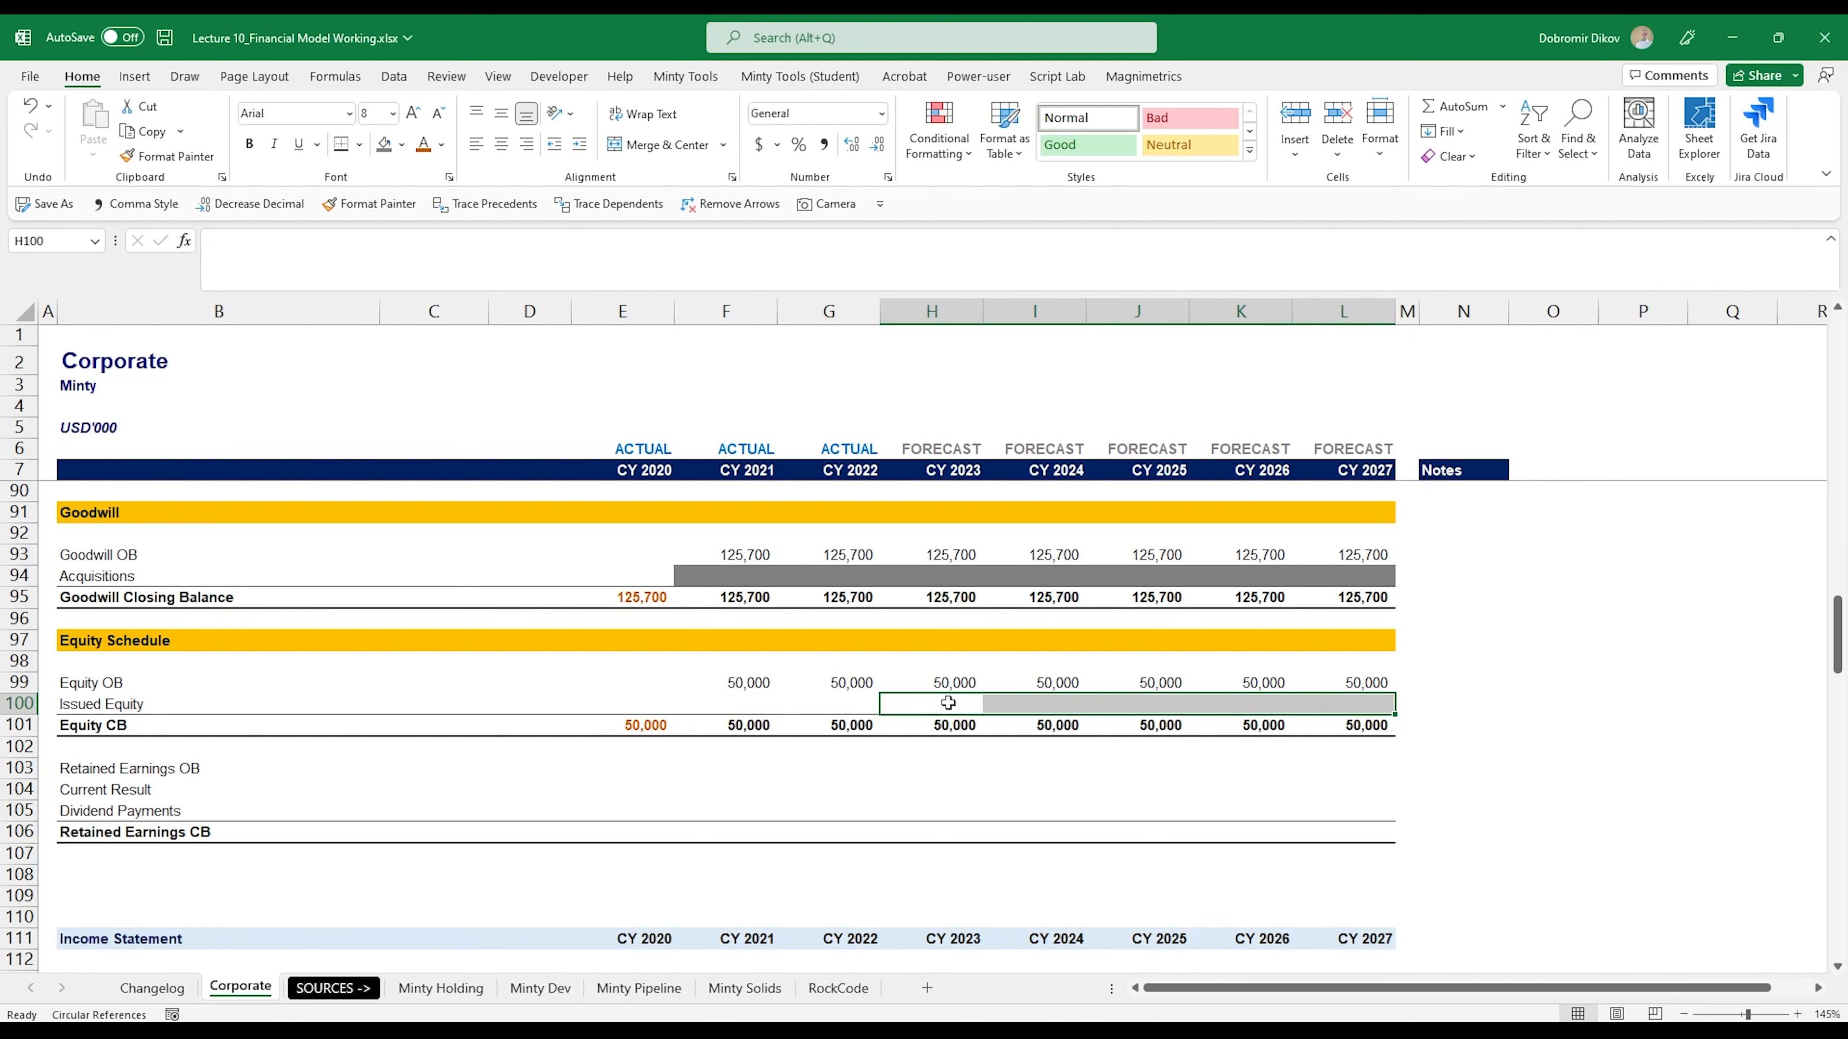
{"action": "left_click", "coordinate": [441, 144]}
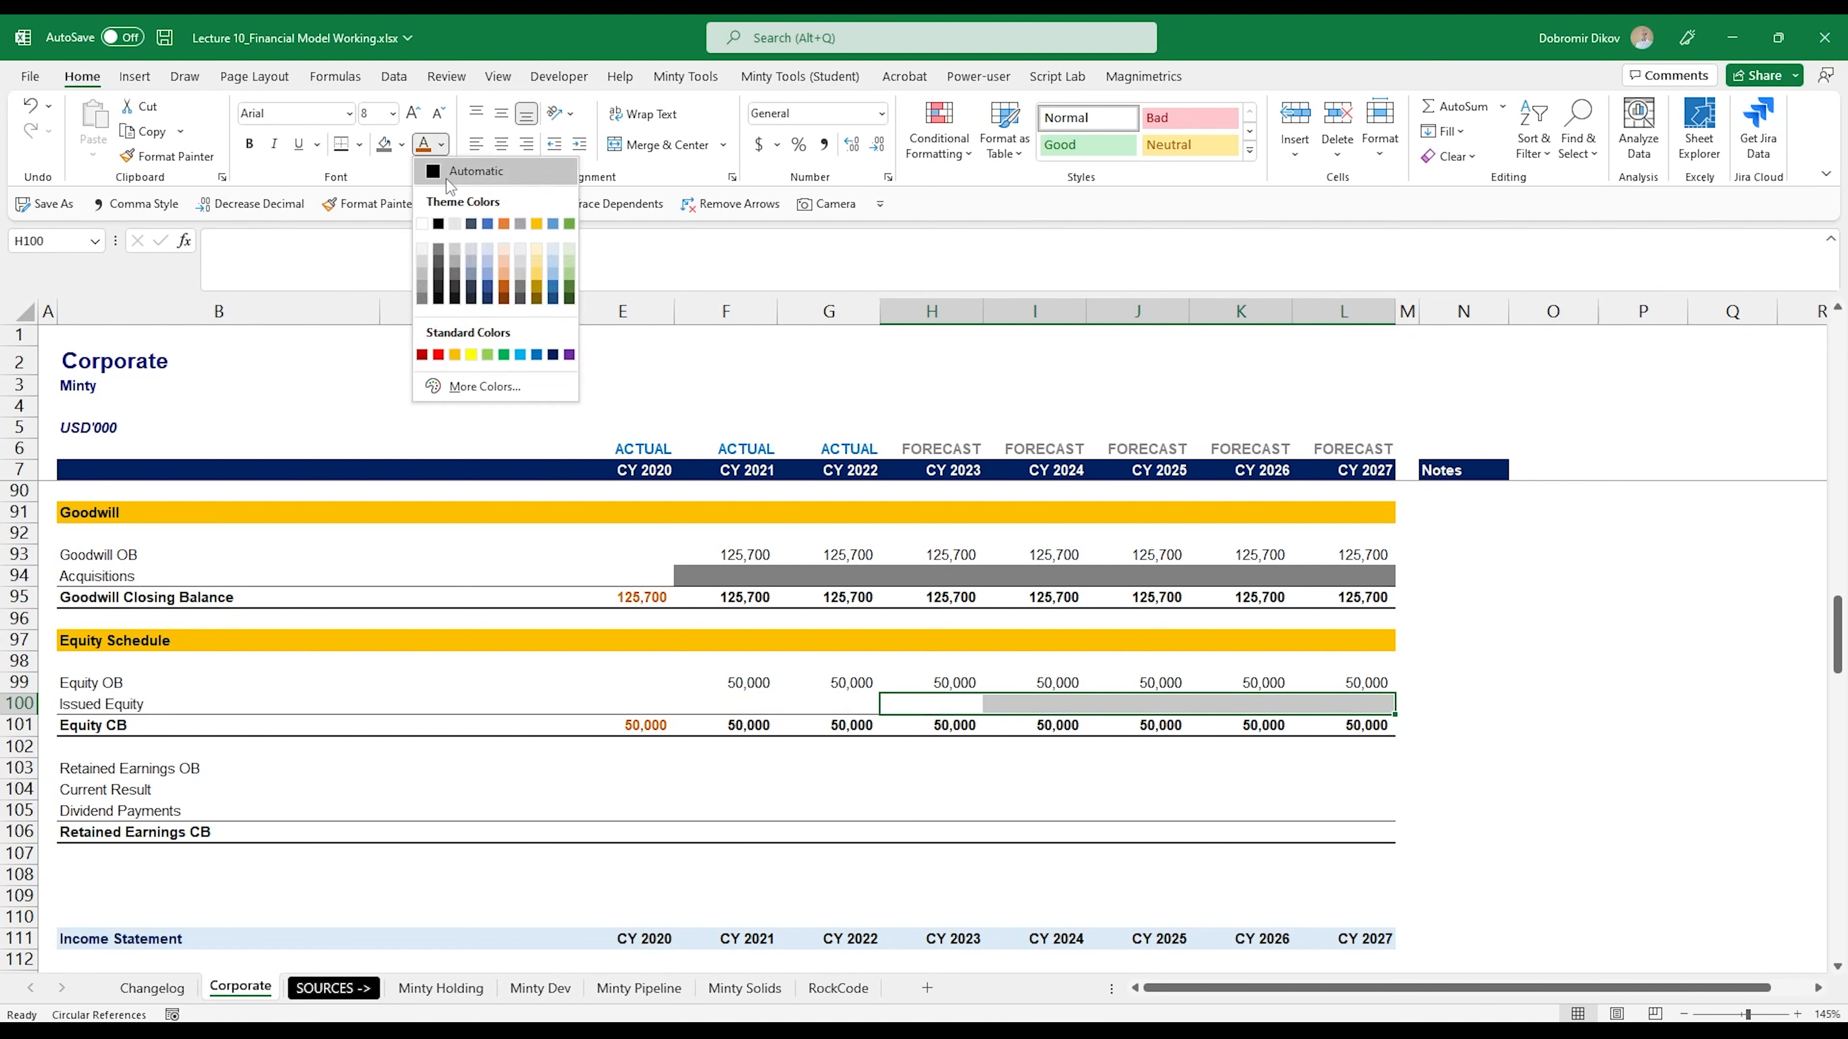
{"action": "left_click", "coordinate": [536, 355]}
{"action": "left_click", "coordinate": [403, 144]}
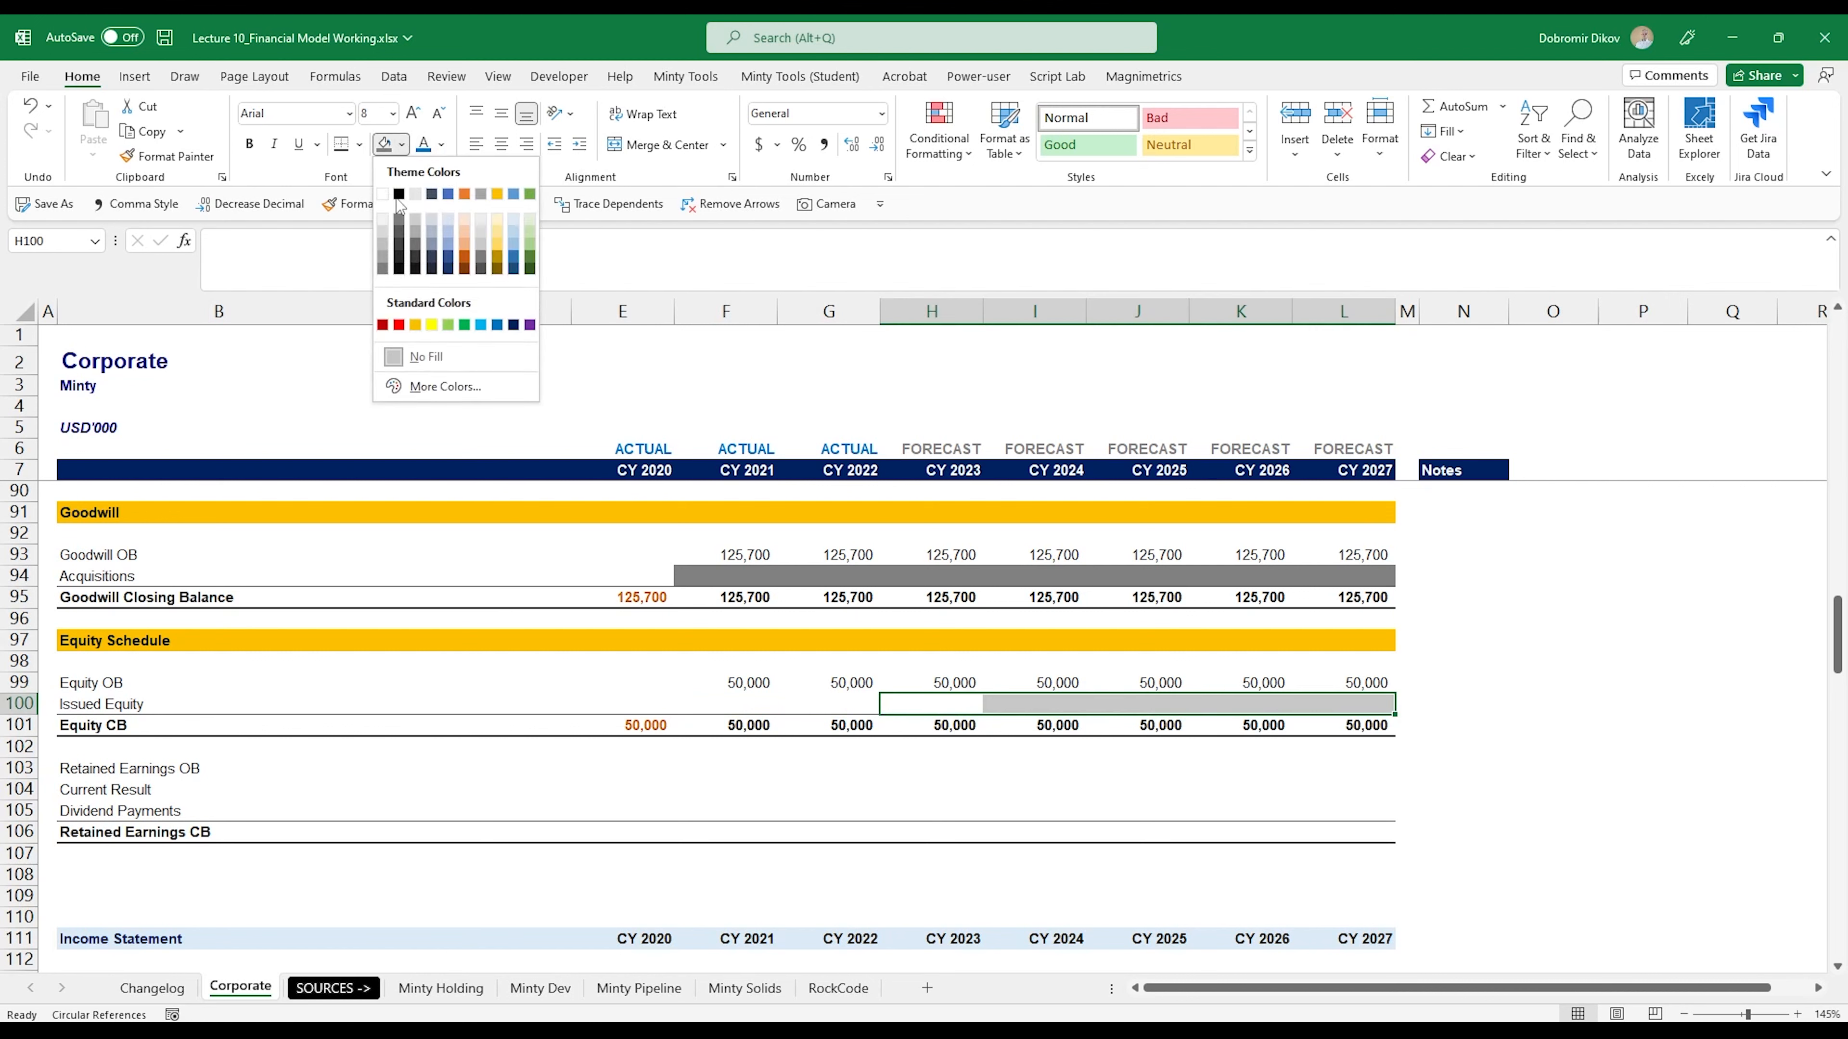
{"action": "left_click", "coordinate": [392, 227]}
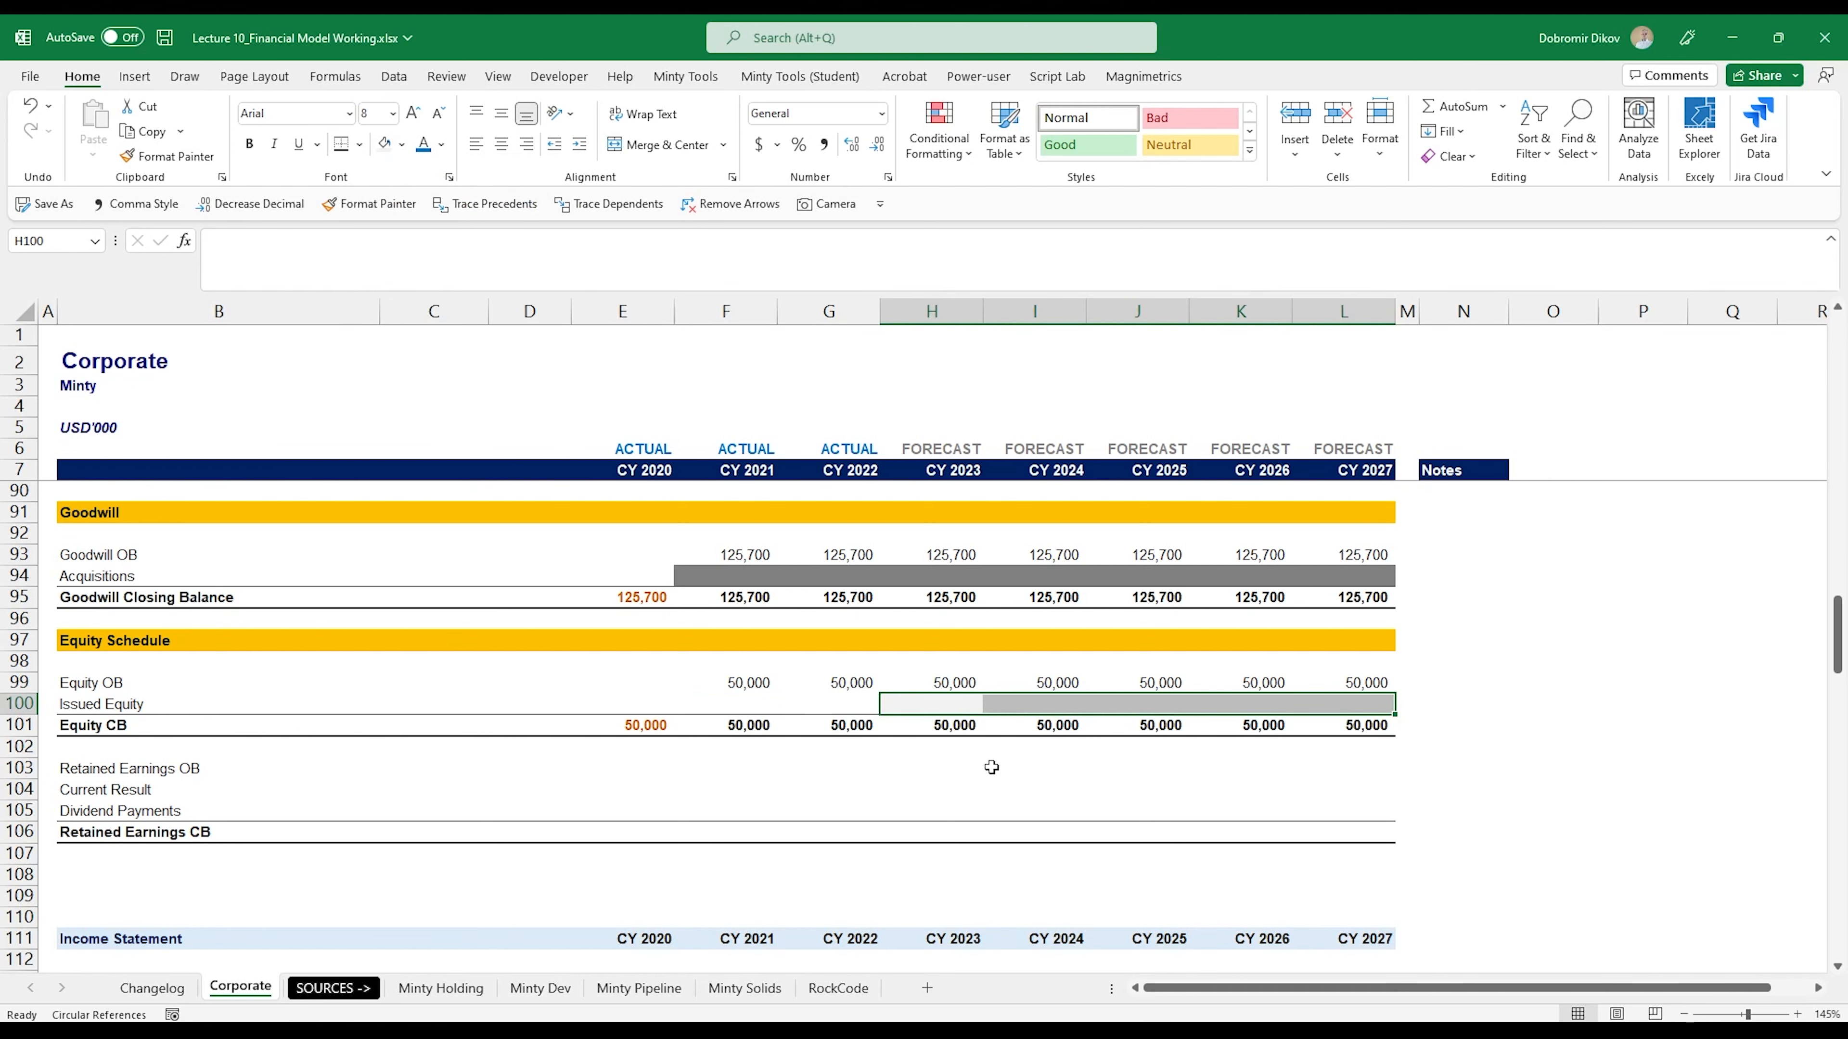
- Enter 0 in all forecast Issued Equity cells H100:L100 and apply the Comma number style
{"action": "type", "text": "0"}
{"action": "key", "text": "ctrl+Return"}
{"action": "key", "text": "alt+h"}
{"action": "key", "text": "k"}
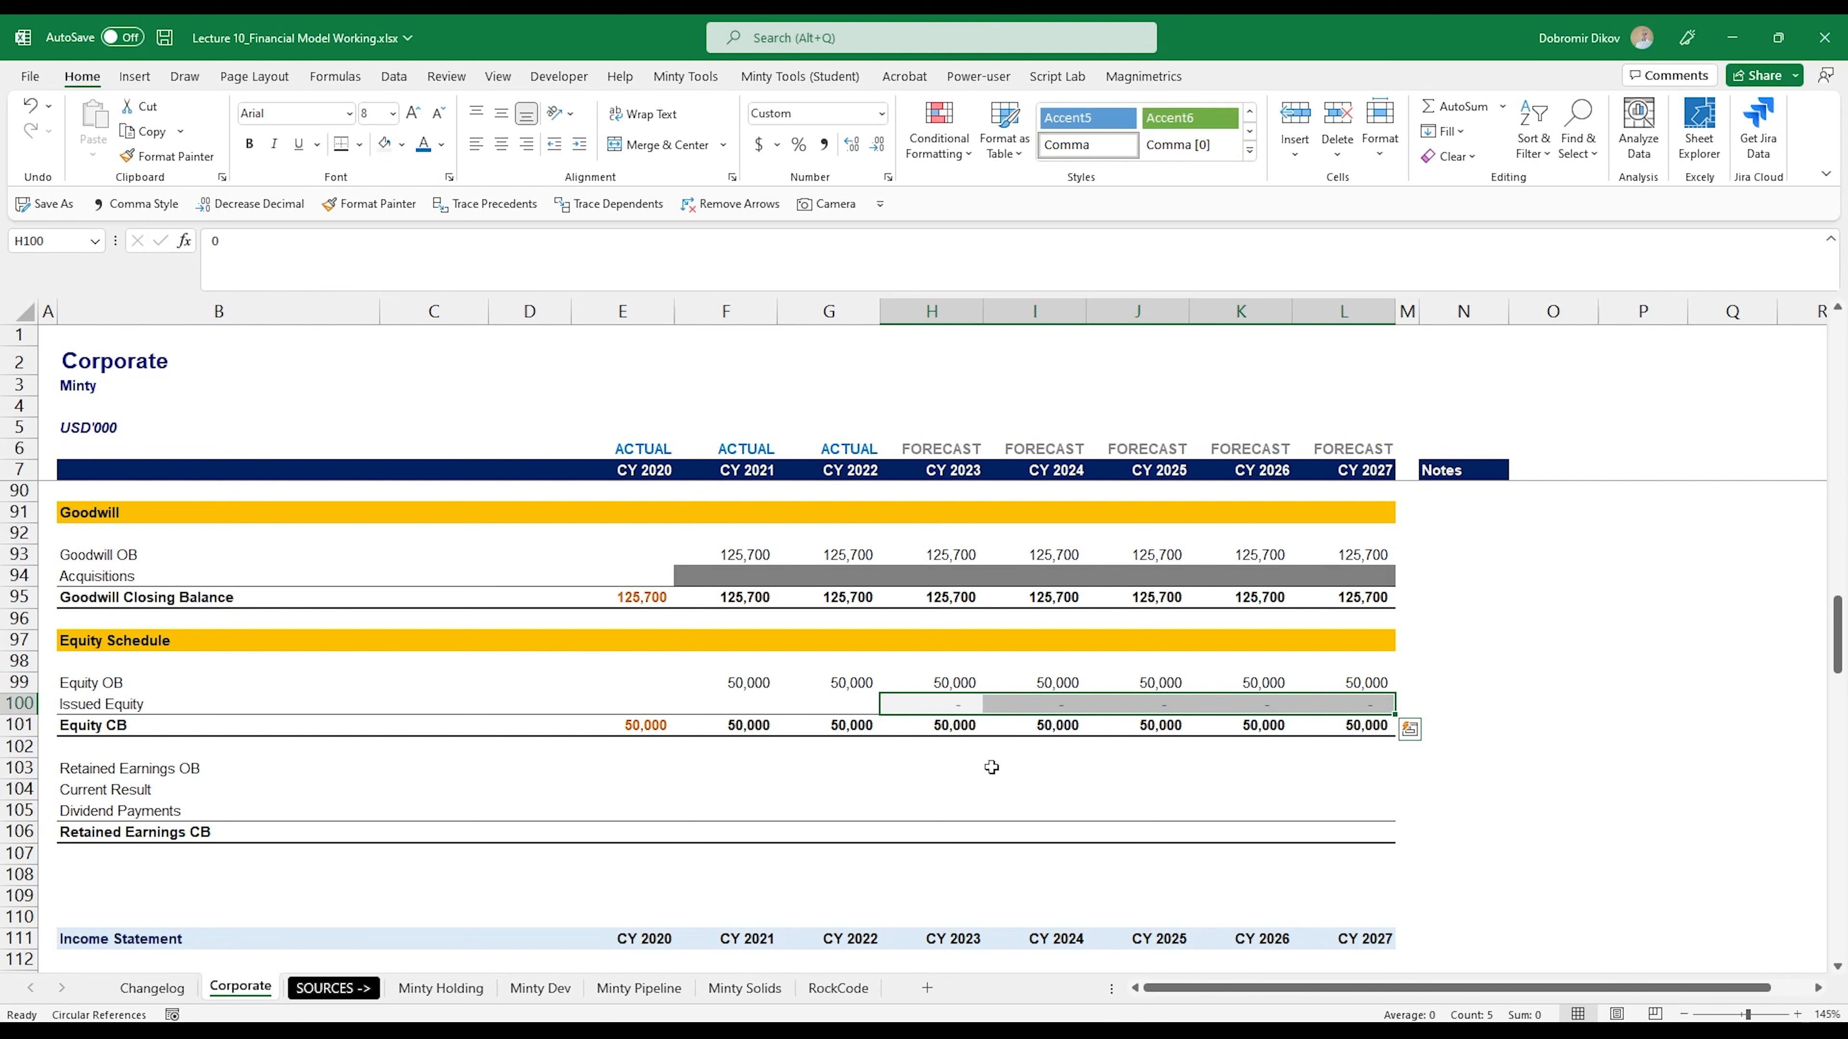
- Give the CY 2020 Retained Earnings CB cell E106 an orange font and link it to balance sheet Retained Earnings with =E161
{"action": "left_click", "coordinate": [662, 832]}
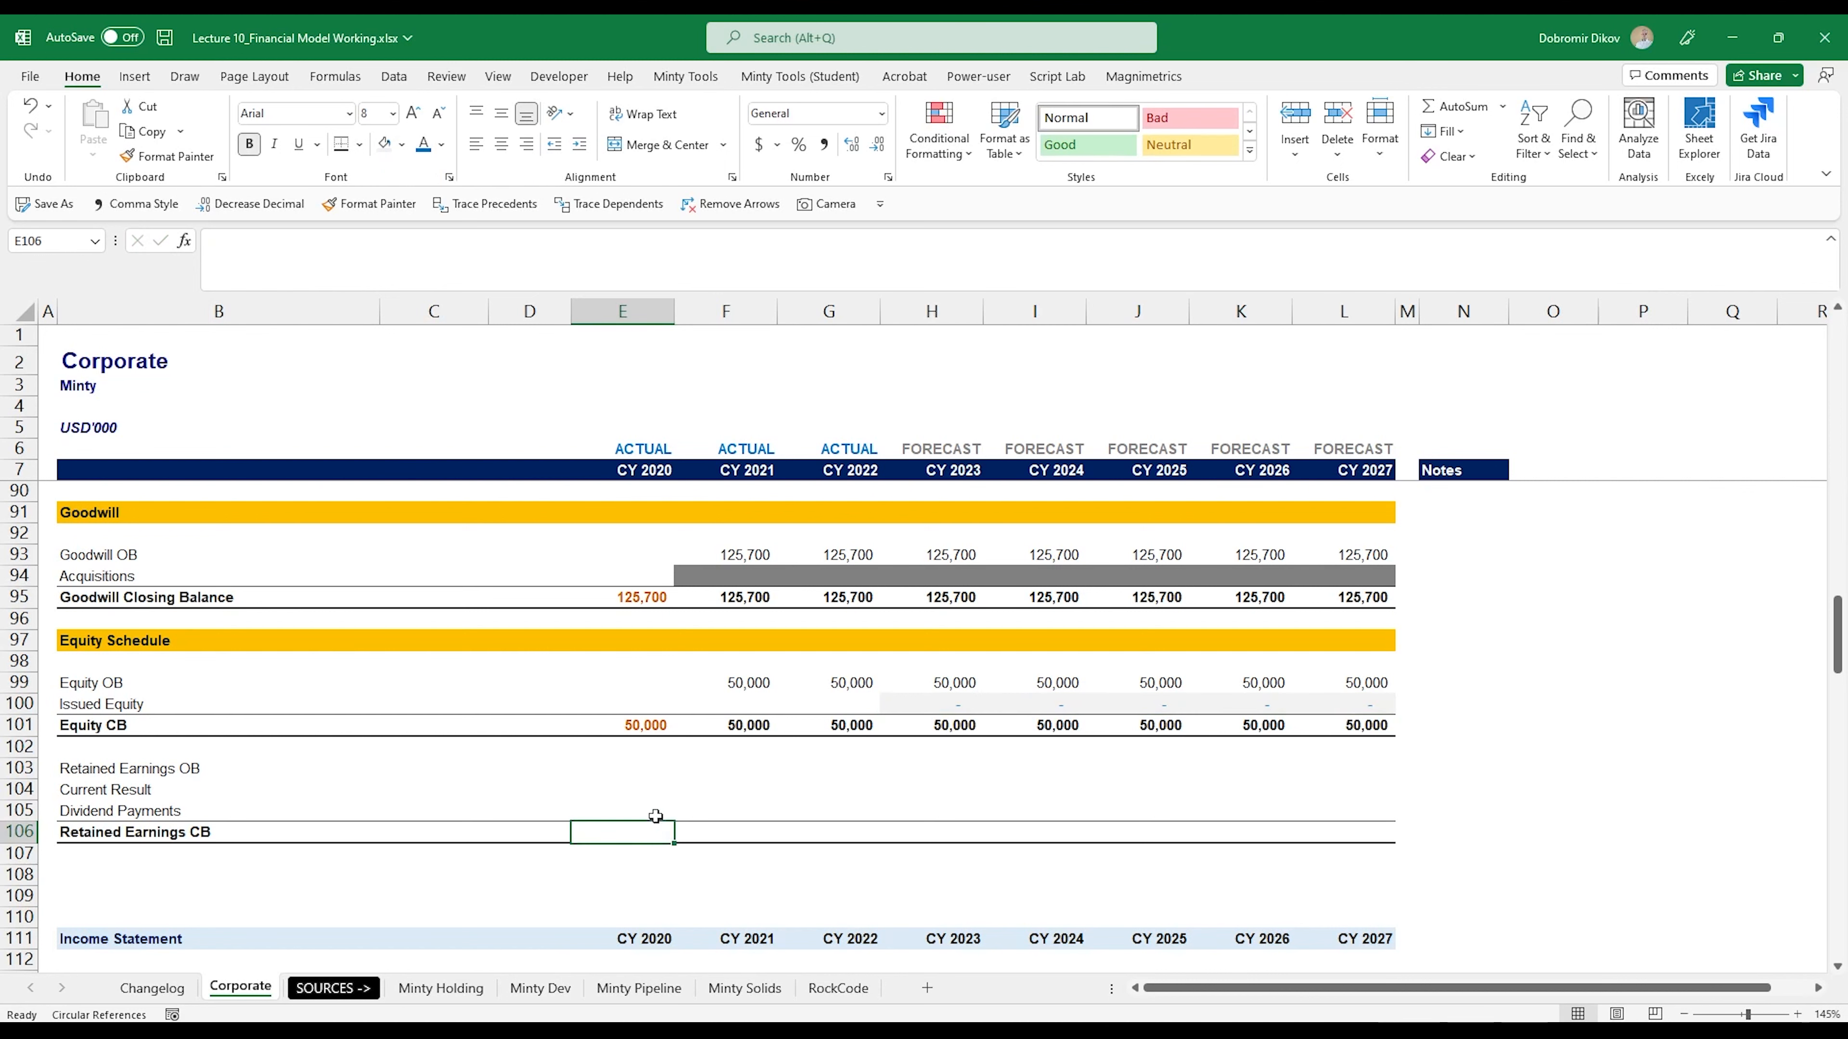
{"action": "left_click", "coordinate": [441, 144]}
{"action": "left_click", "coordinate": [509, 289]}
{"action": "type", "text": "="}
{"action": "scroll", "coordinate": [635, 881], "scroll_direction": "down", "scroll_amount": 8}
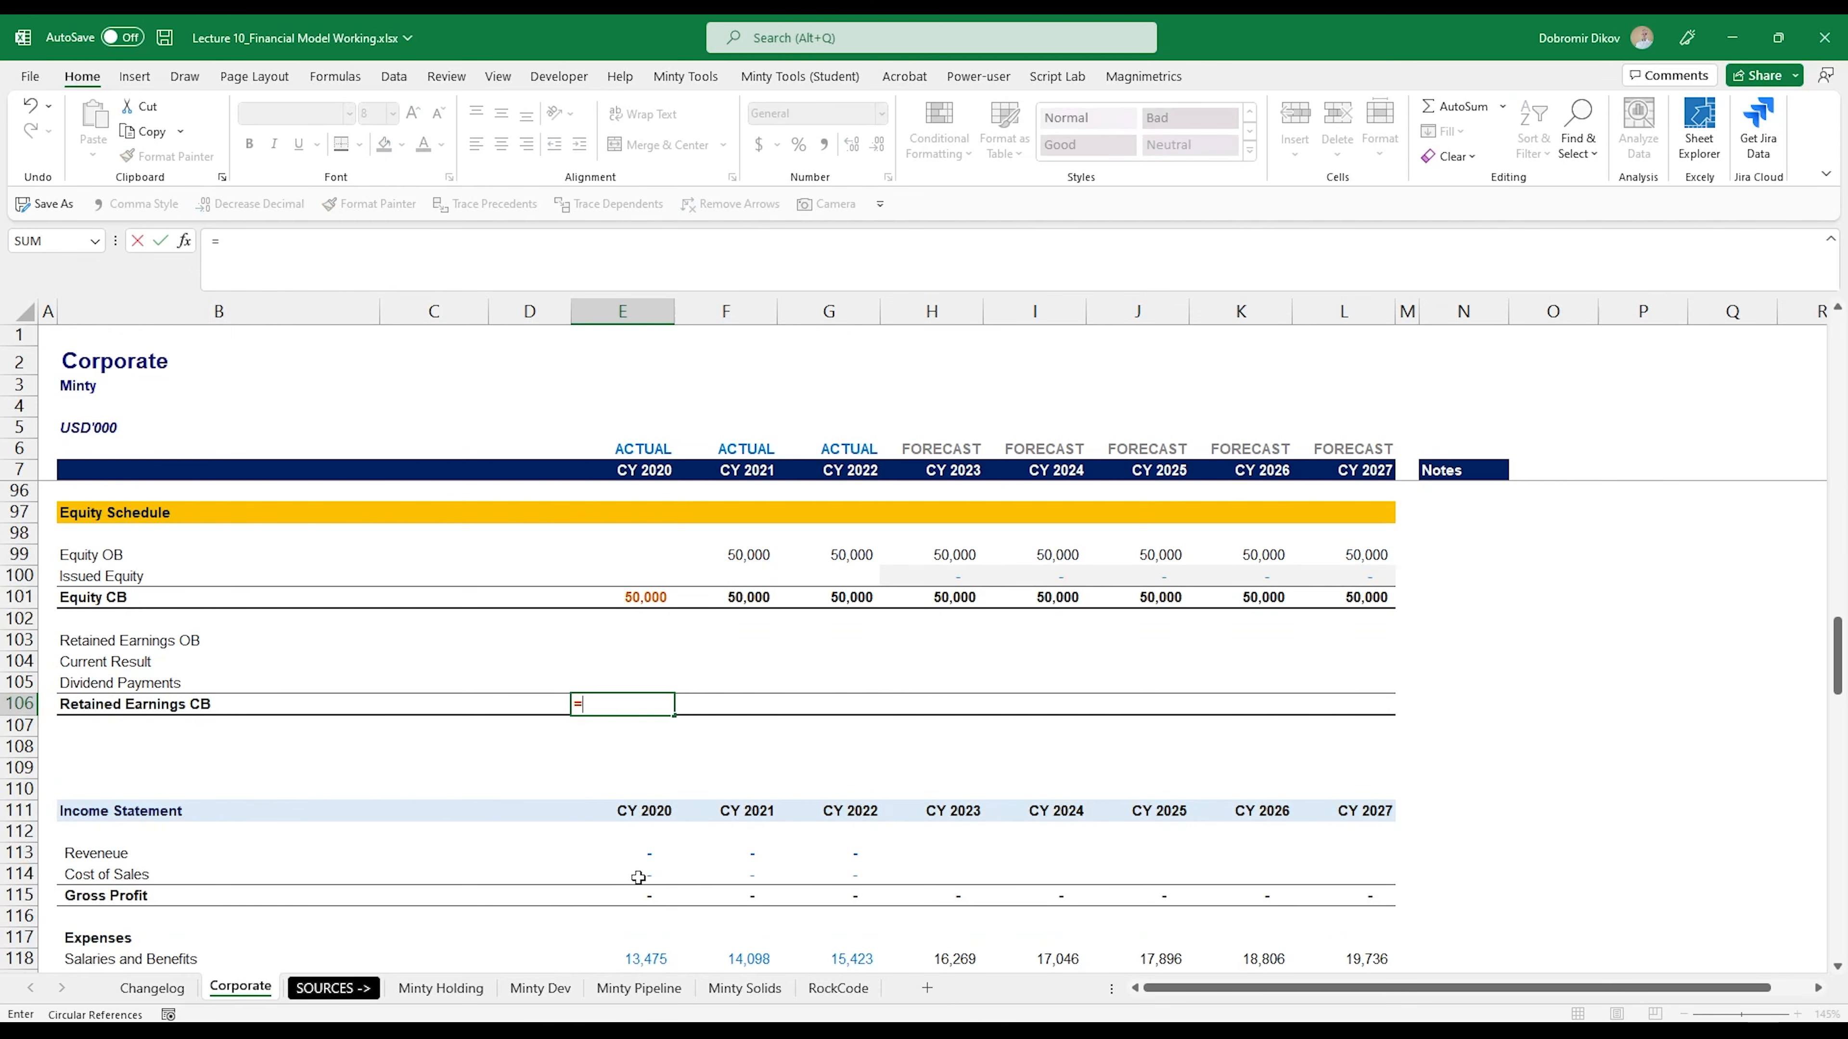
{"action": "scroll", "coordinate": [635, 880], "scroll_direction": "down", "scroll_amount": 9}
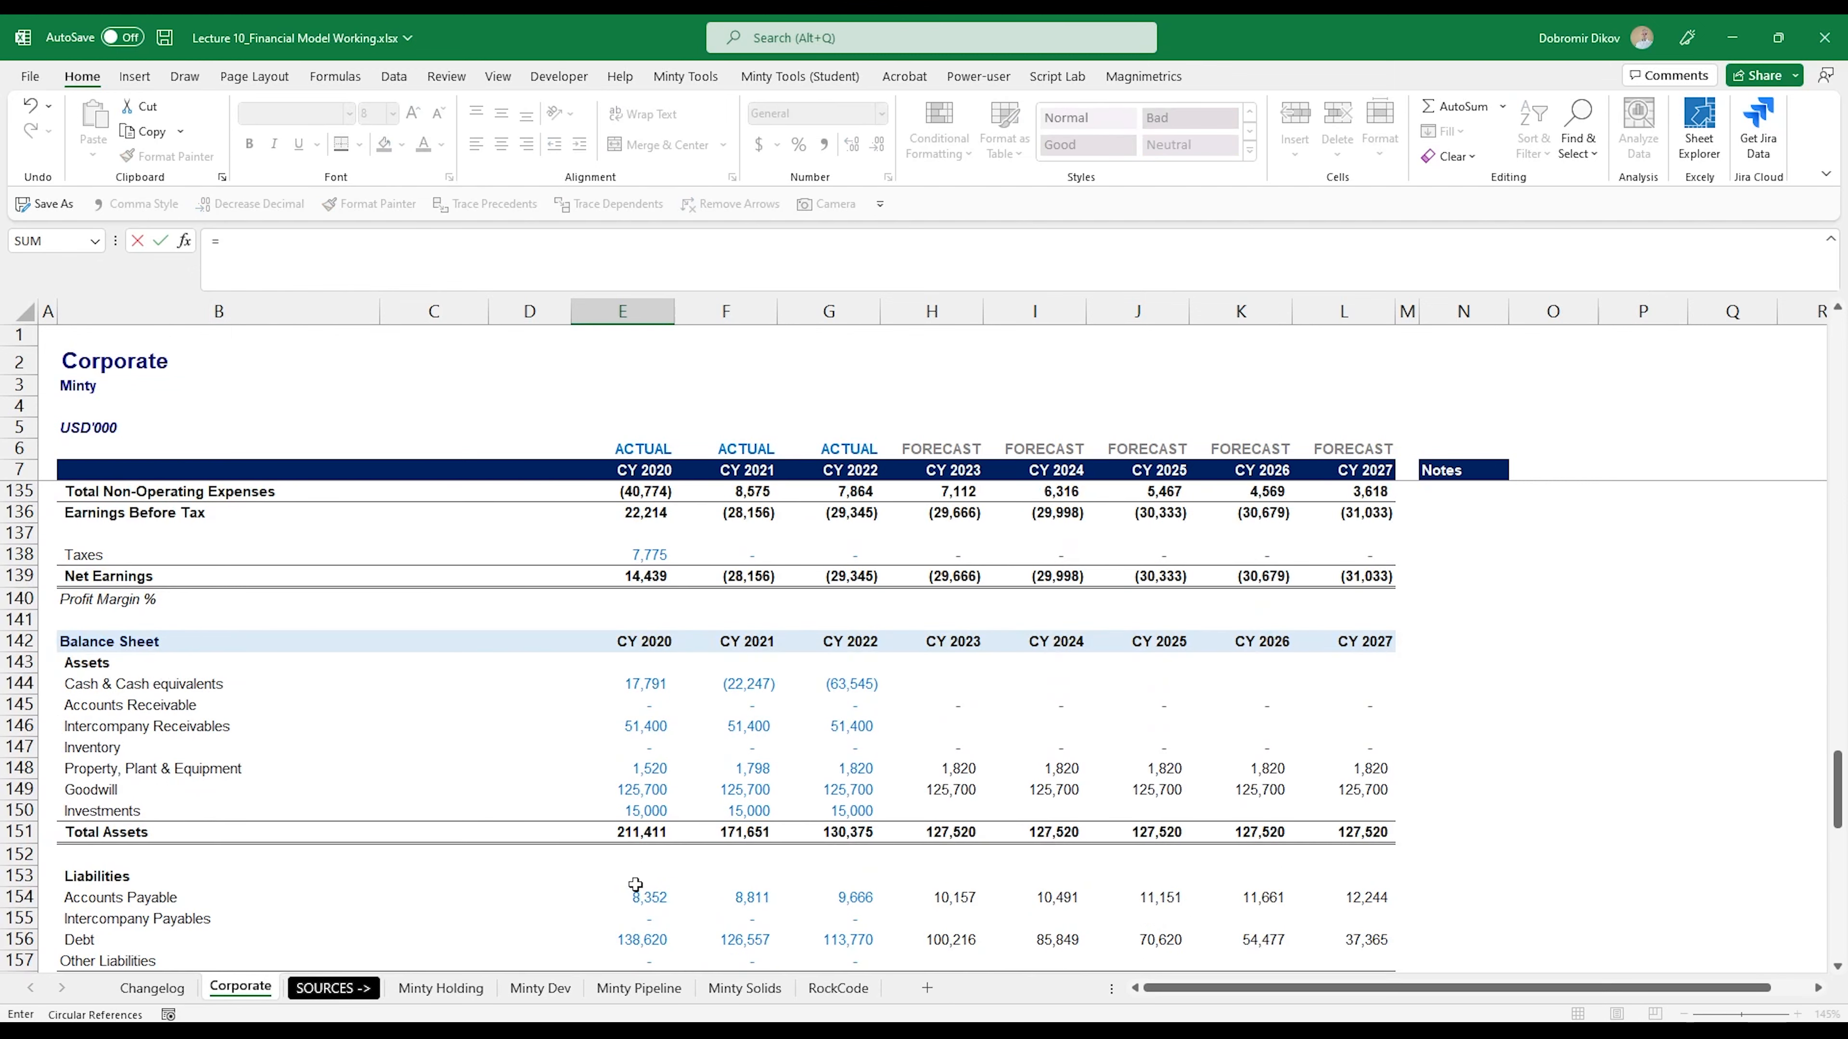
{"action": "scroll", "coordinate": [635, 883], "scroll_direction": "down", "scroll_amount": 2}
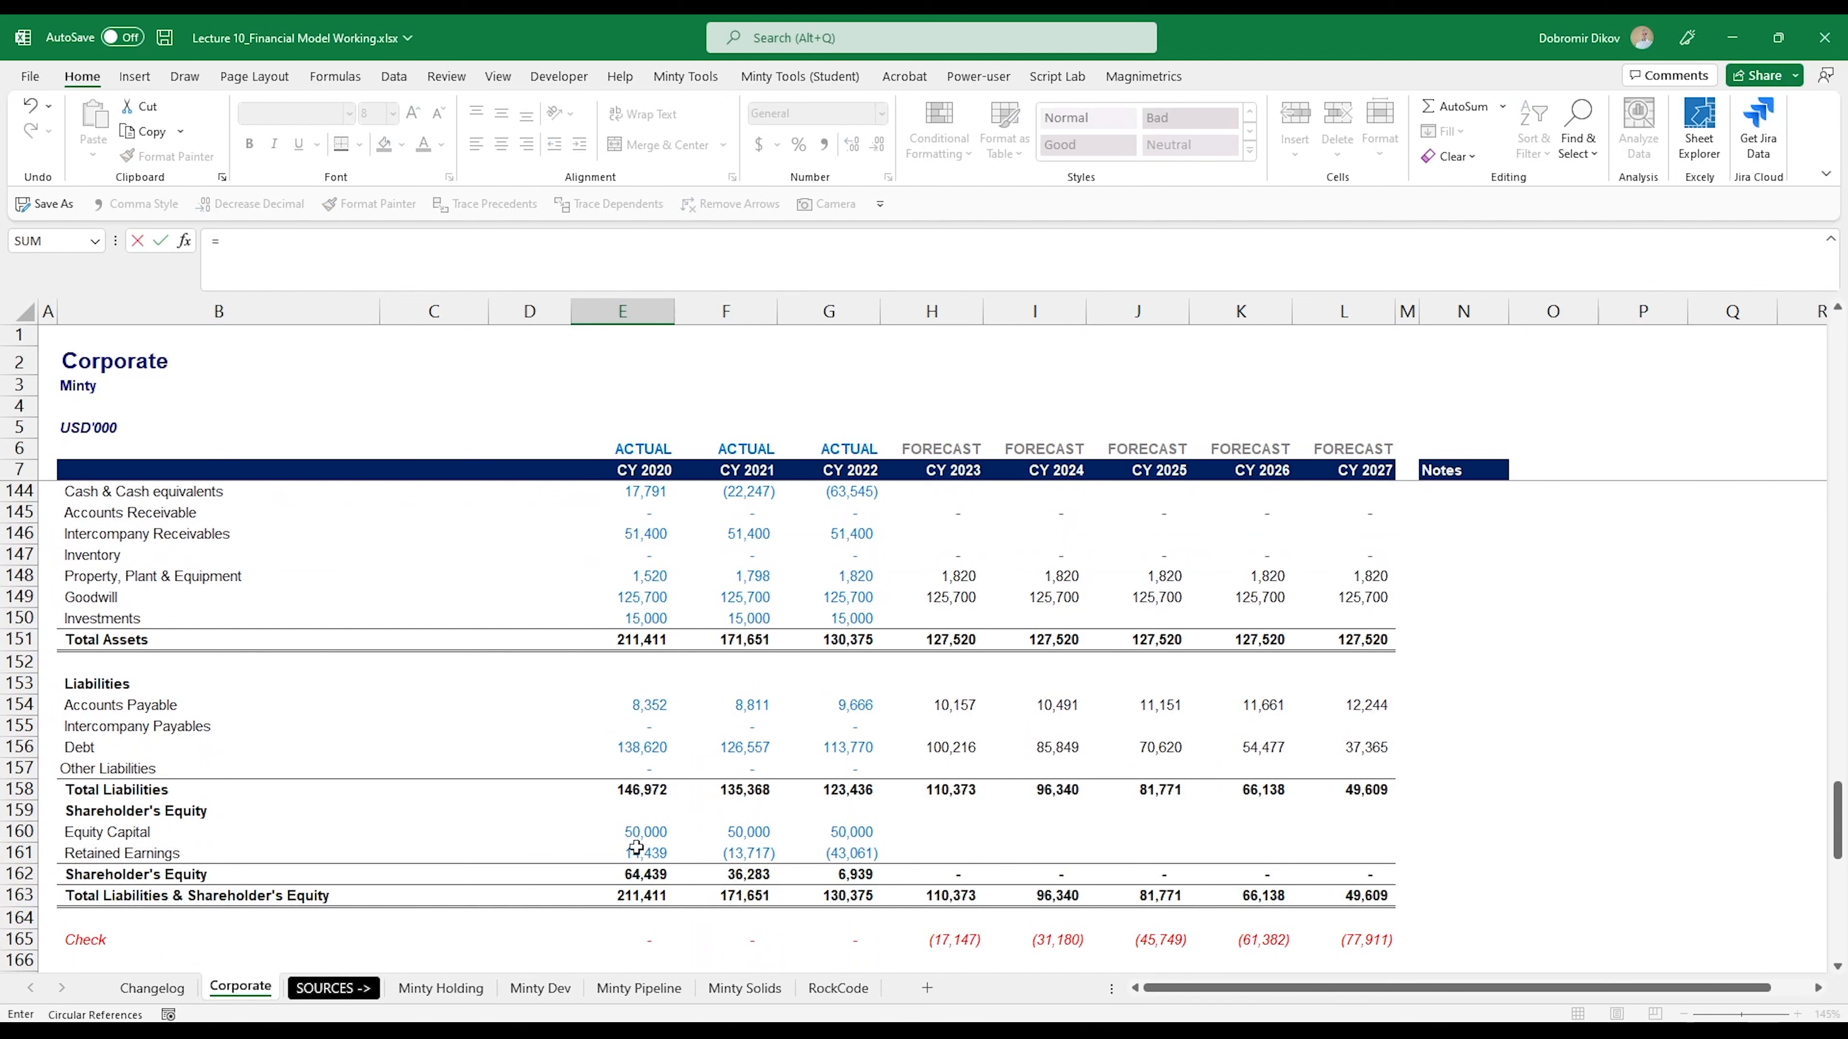
{"action": "left_click", "coordinate": [632, 855]}
{"action": "key", "text": "Return"}
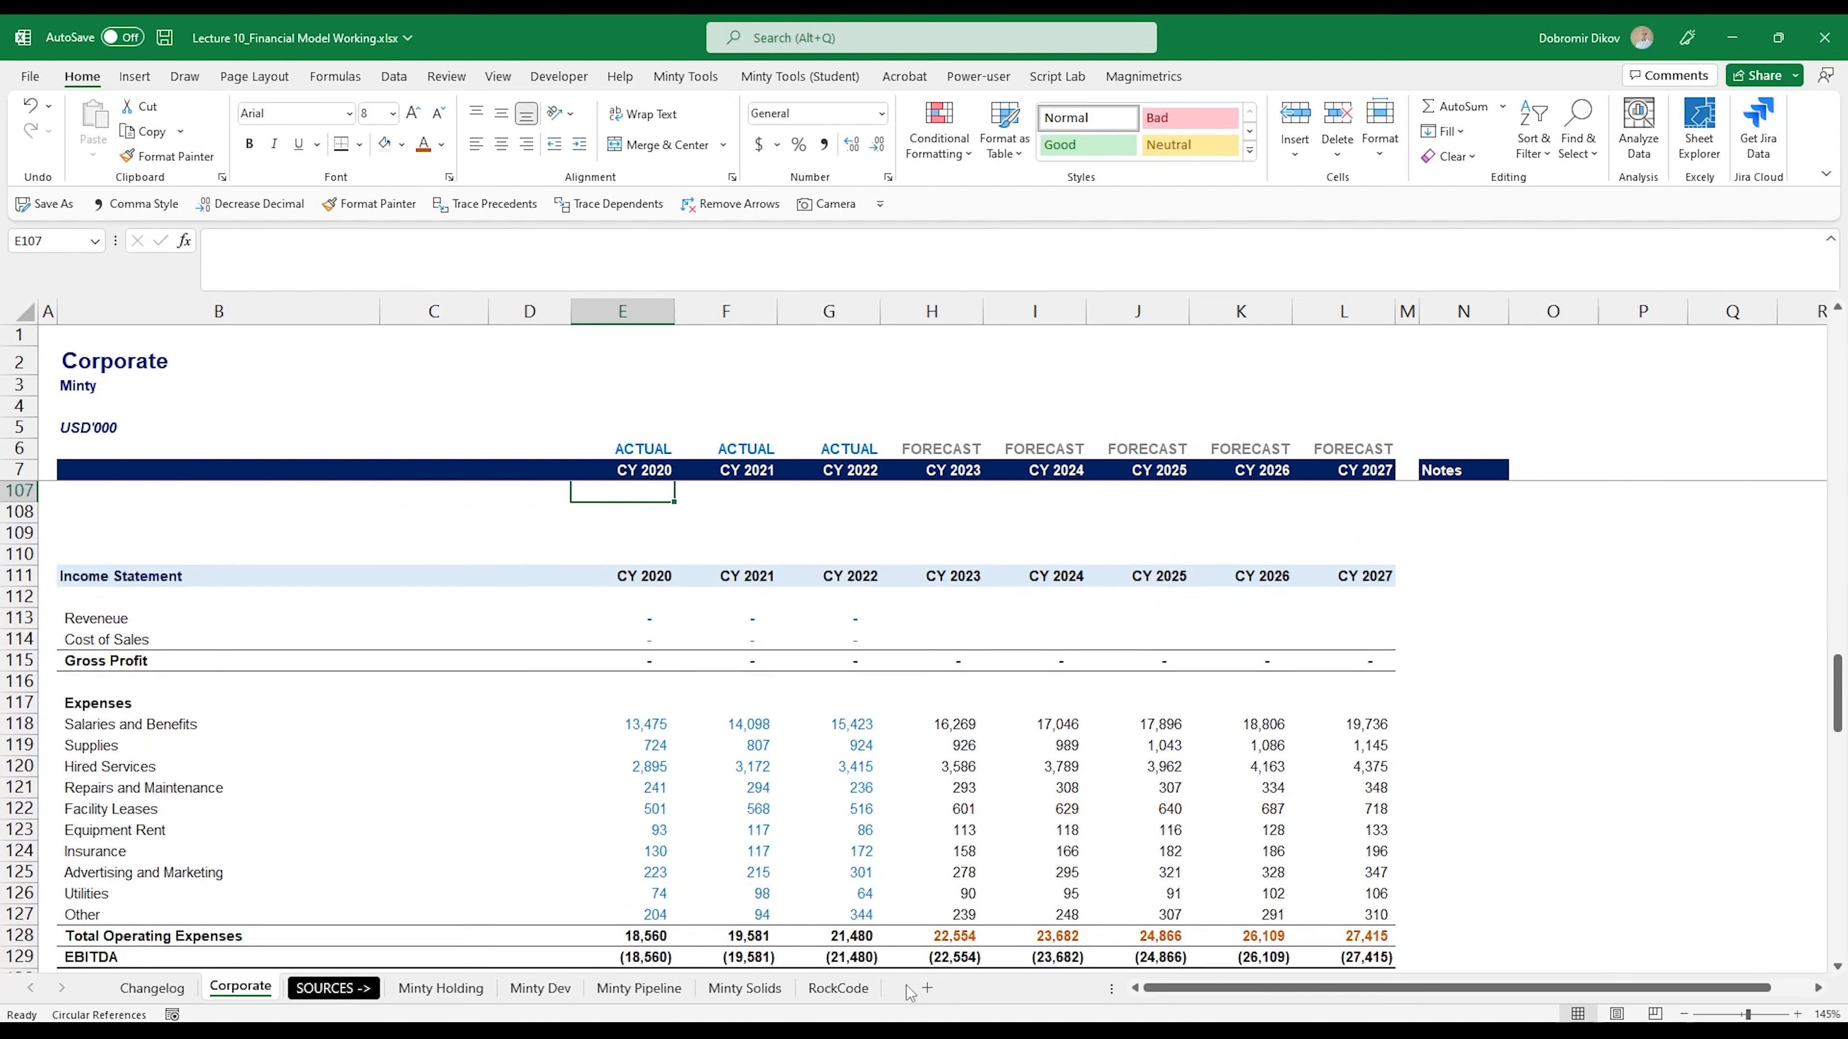
- Link the CY 2021 Retained Earnings OB cell F103 to the prior-year closing balance with =E106 and copy it across to L103
{"action": "key", "text": "Up"}
{"action": "key", "text": "Up"}
{"action": "key", "text": "Up"}
{"action": "key", "text": "Down"}
{"action": "key", "text": "Down"}
{"action": "key", "text": "Right"}
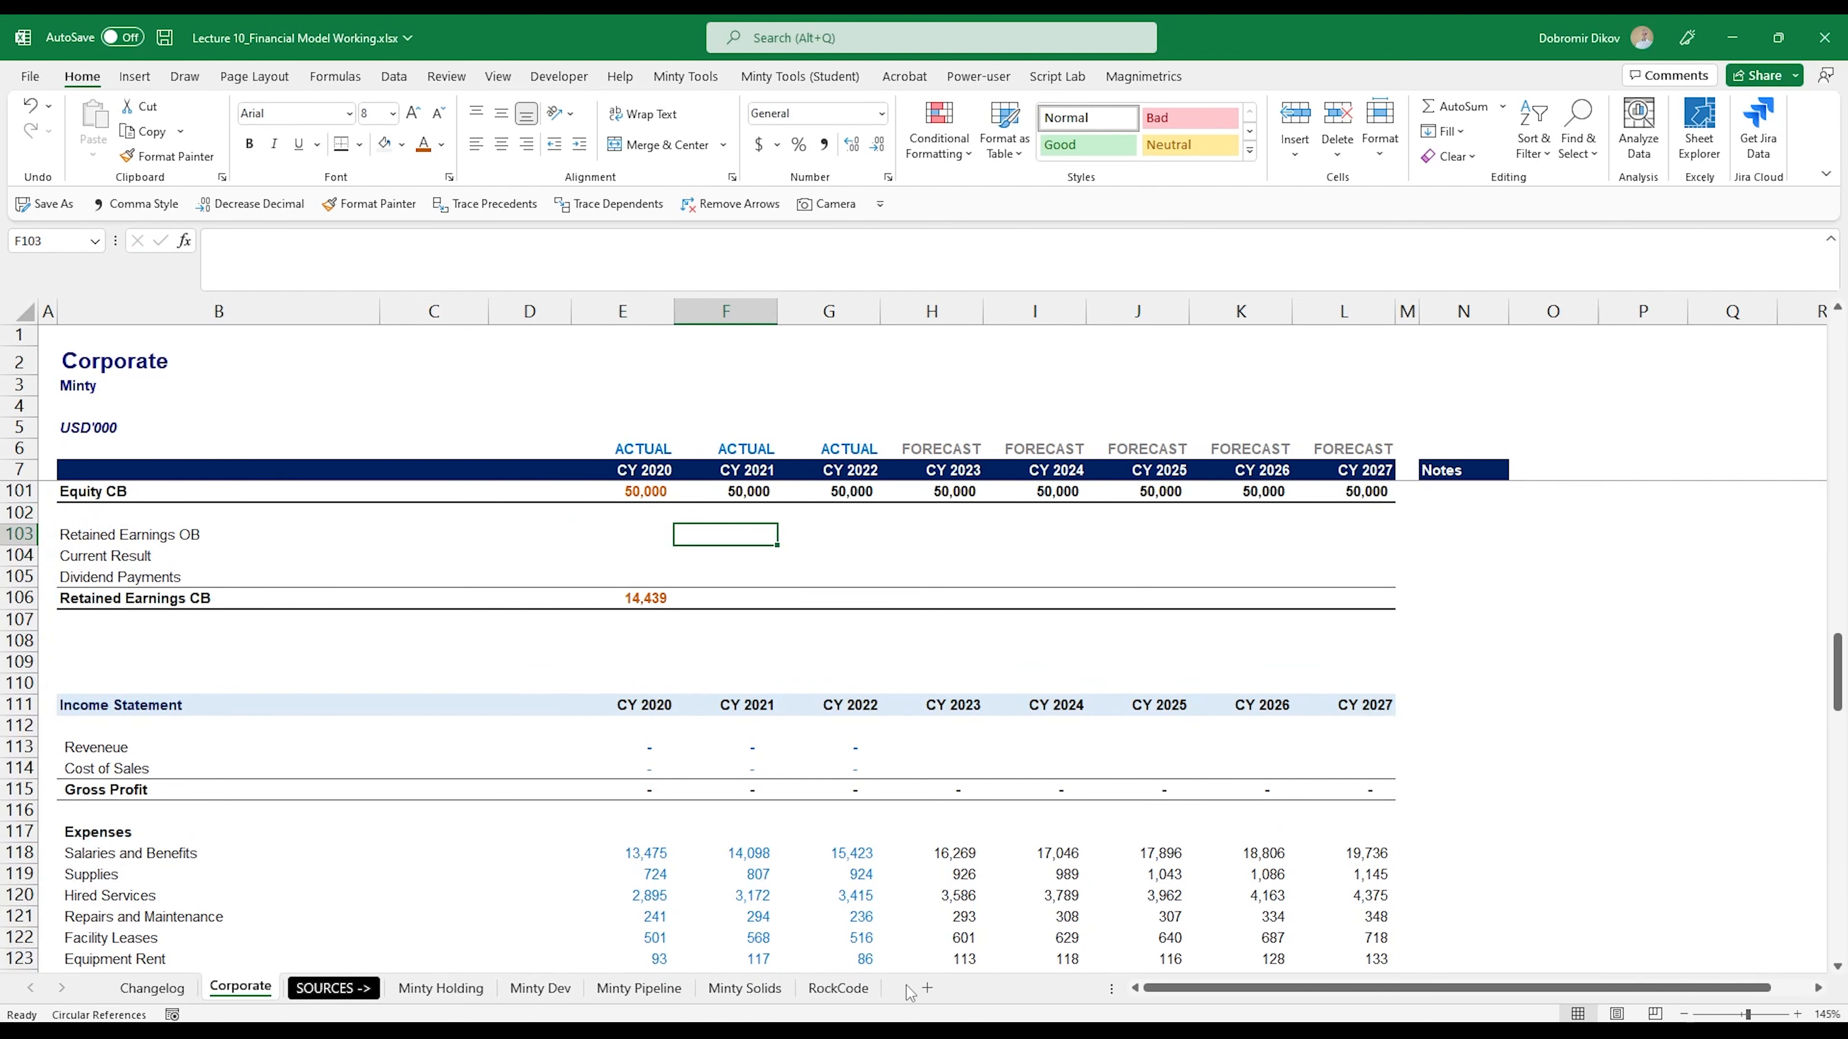
{"action": "type", "text": "="}
{"action": "key", "text": "Down"}
{"action": "key", "text": "Down"}
{"action": "key", "text": "Down"}
{"action": "key", "text": "Left"}
{"action": "key", "text": "Return"}
{"action": "key", "text": "Up"}
{"action": "key", "text": "shift+Right"}
{"action": "key", "text": "shift+Right"}
{"action": "key", "text": "shift+Right"}
{"action": "key", "text": "shift+Right"}
{"action": "key", "text": "shift+Right"}
{"action": "key", "text": "shift+Right"}
{"action": "key", "text": "shift+Right"}
{"action": "key", "text": "shift+Left"}
{"action": "key", "text": "ctrl+r"}
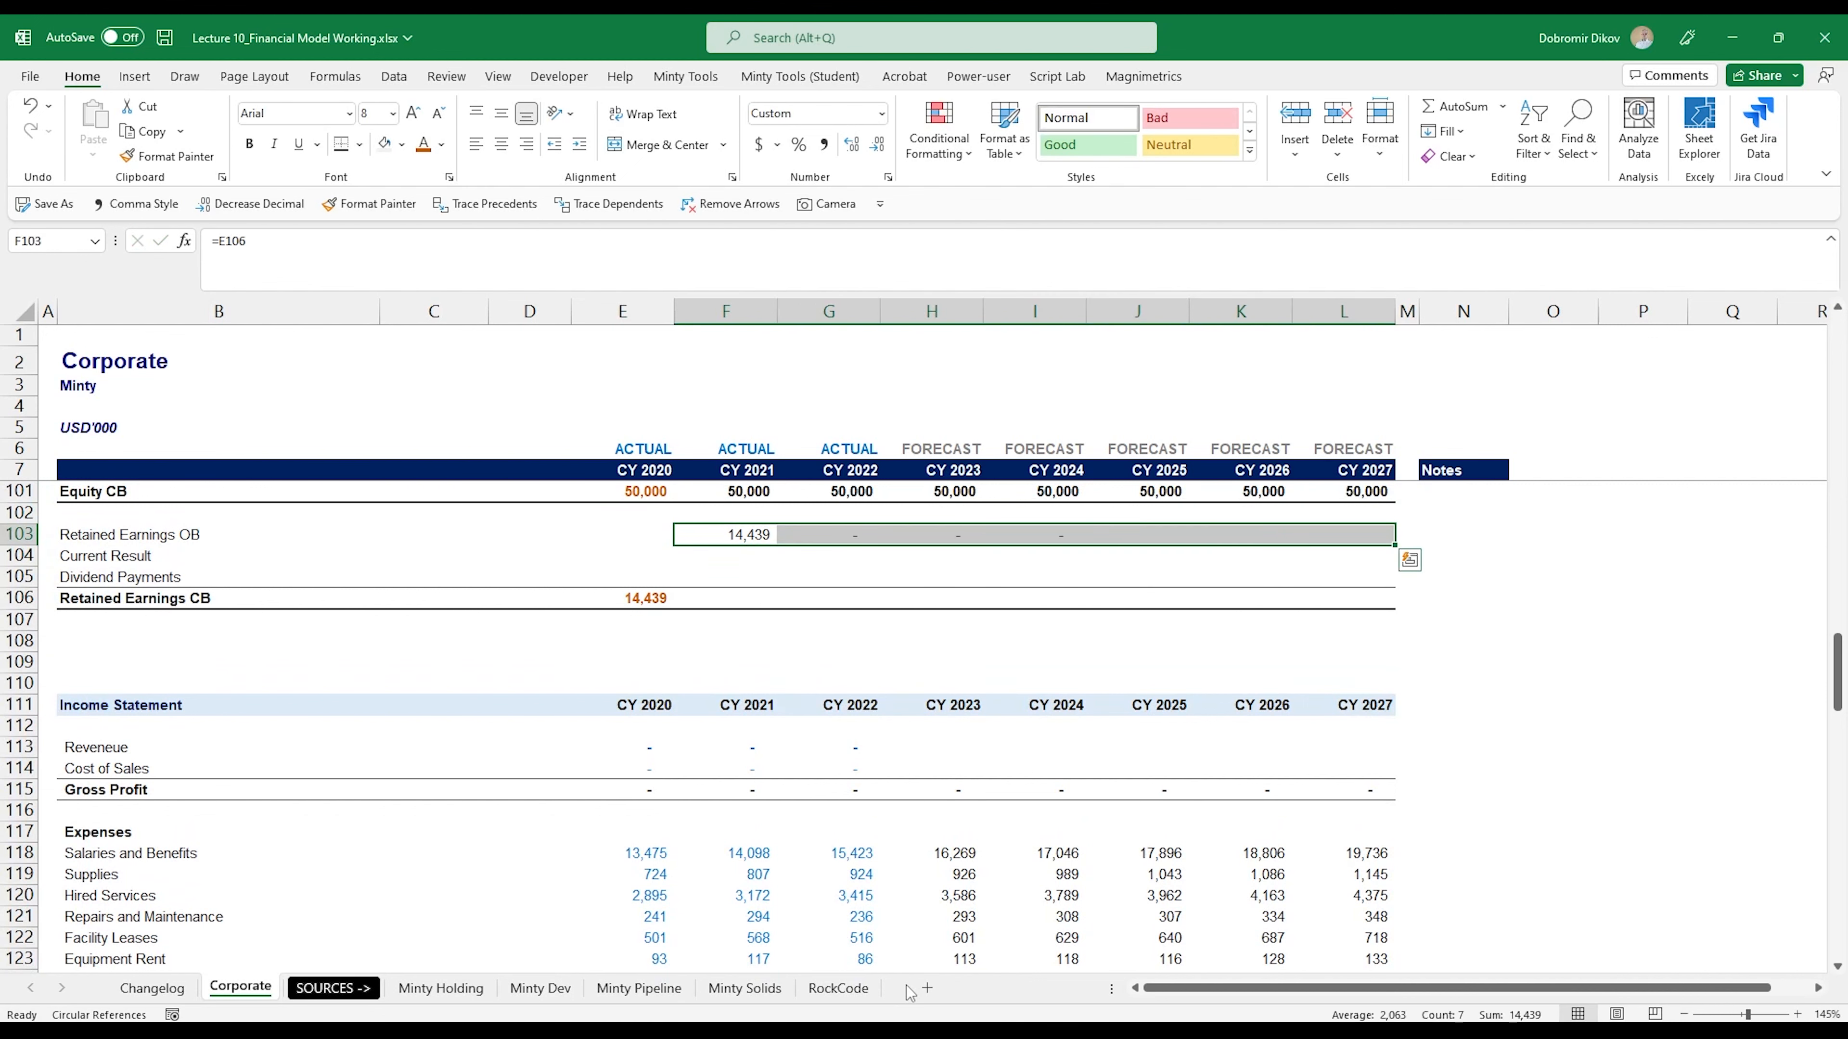
- Calculate the CY 2021 Retained Earnings CB in F106 with =SUM(F103:F105) and copy the formula across to L106
{"action": "key", "text": "Down"}
{"action": "key", "text": "Down"}
{"action": "key", "text": "Down"}
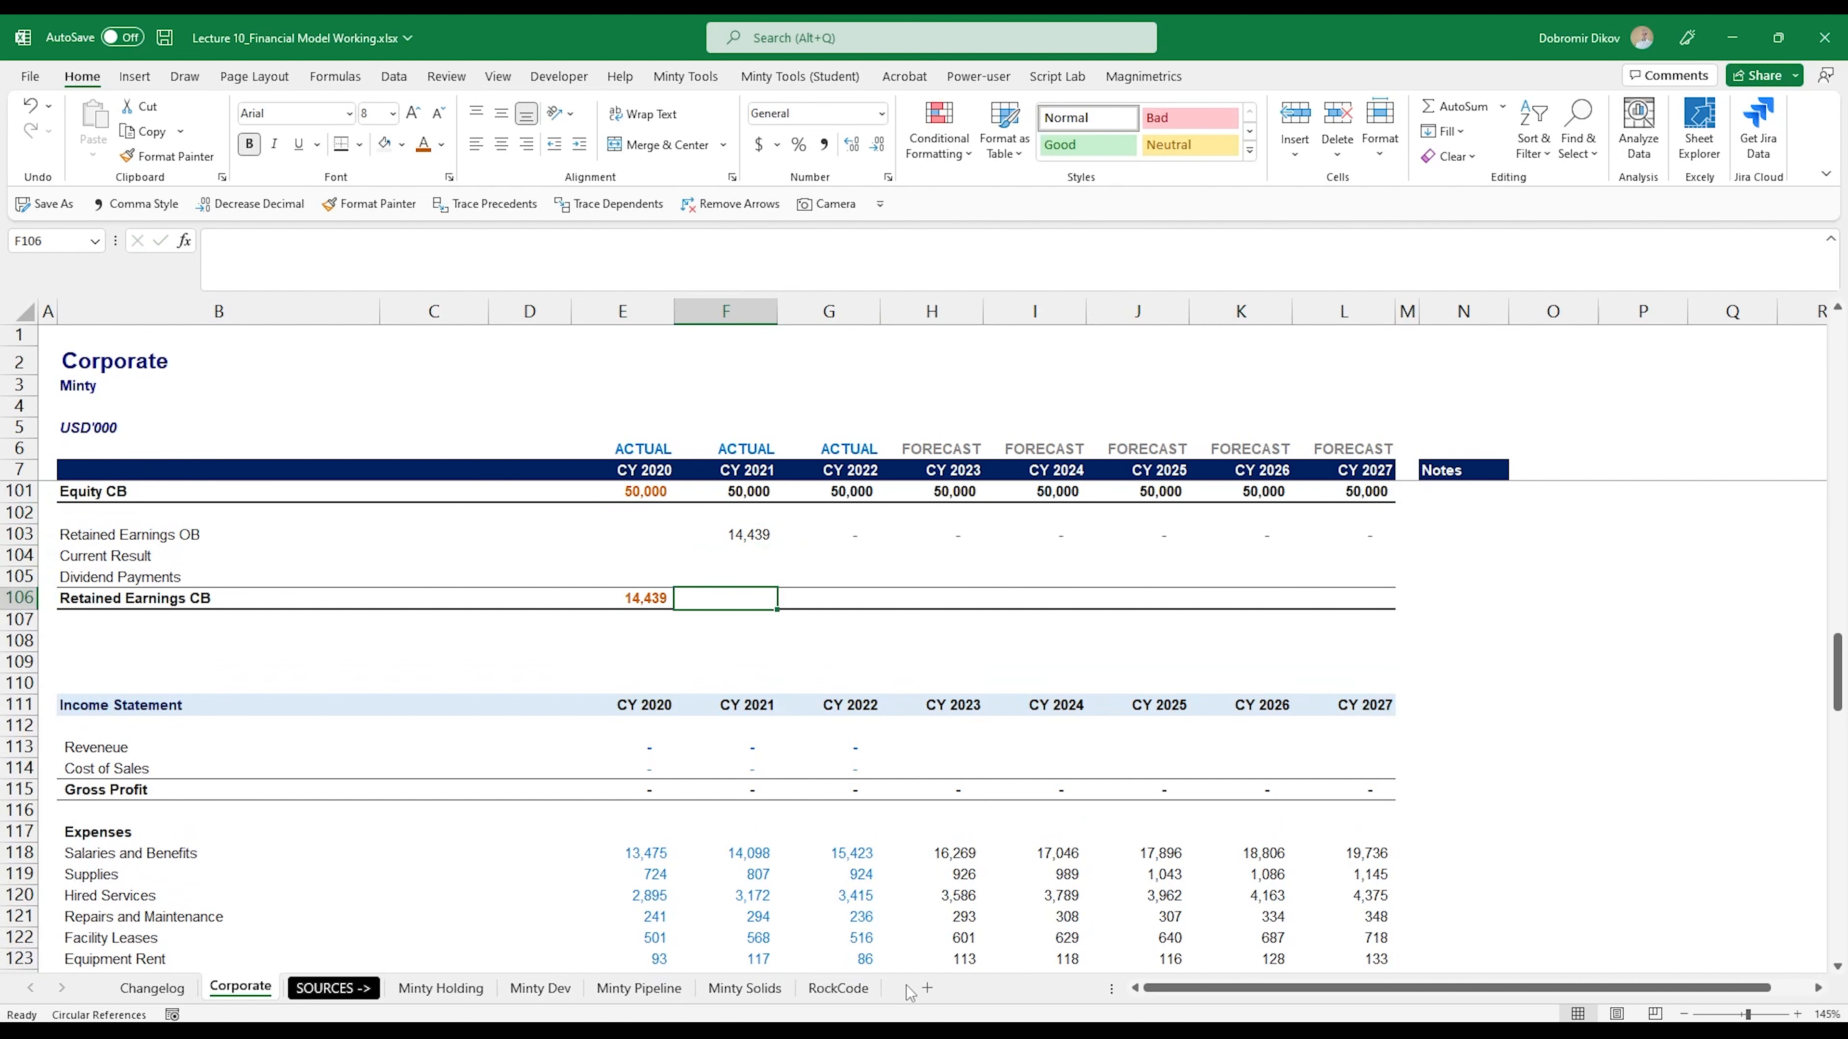
{"action": "type", "text": "=sum("}
{"action": "key", "text": "Up"}
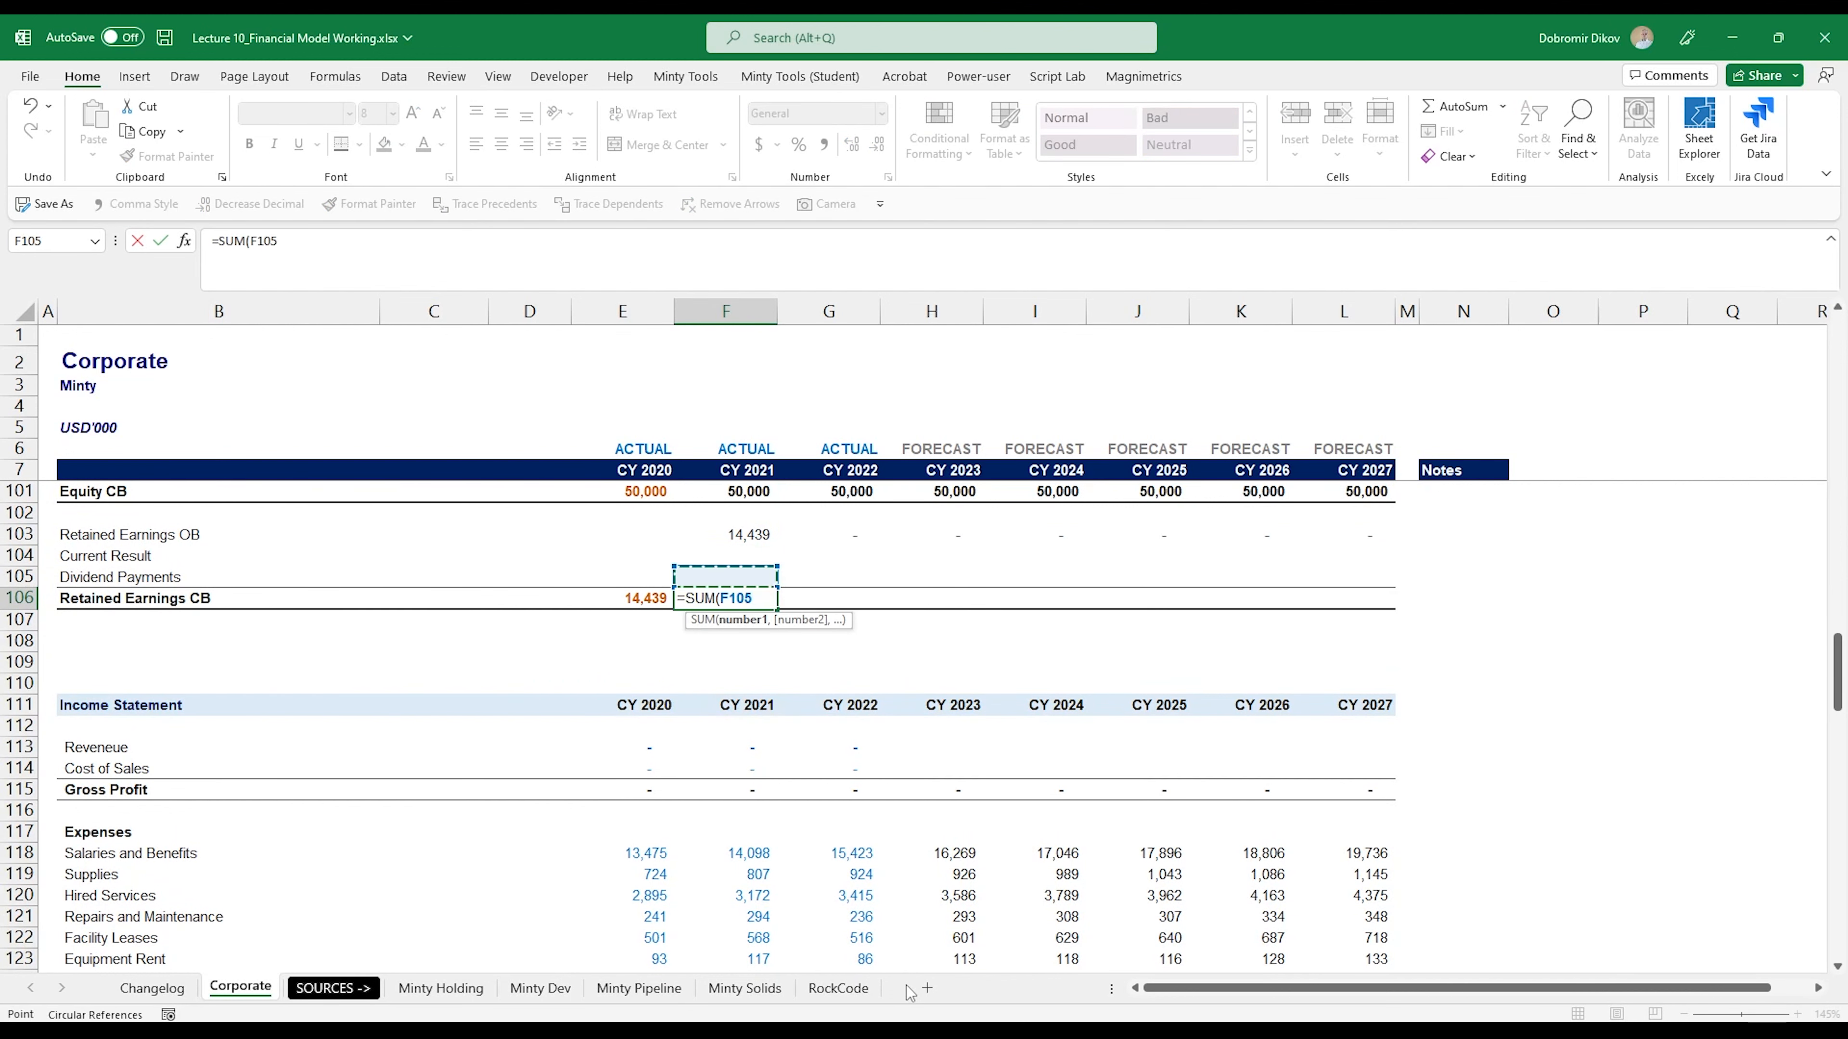
{"action": "key", "text": "shift+Up"}
{"action": "key", "text": "shift+Up"}
{"action": "key", "text": "Return"}
{"action": "key", "text": "Up"}
{"action": "key", "text": "shift+Right"}
{"action": "key", "text": "shift+Right"}
{"action": "key", "text": "shift+Right"}
{"action": "key", "text": "shift+Right"}
{"action": "key", "text": "shift+Right"}
{"action": "key", "text": "shift+Right"}
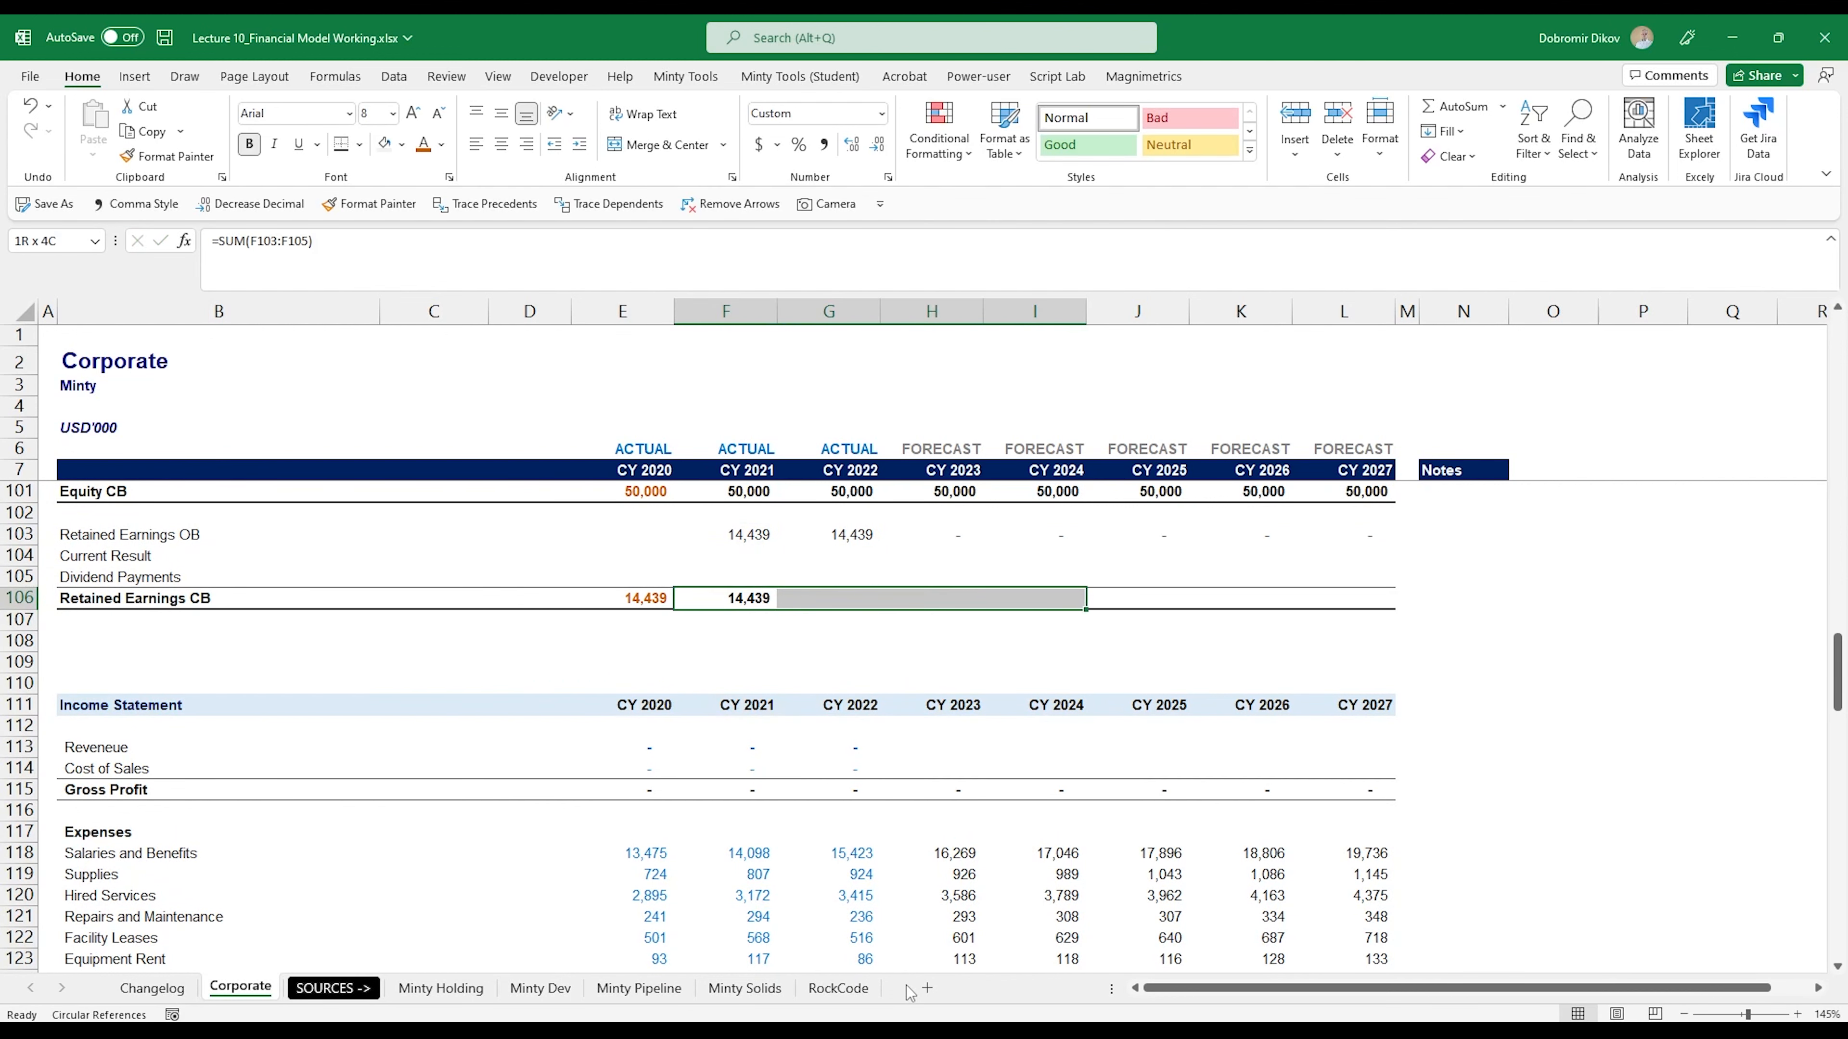
{"action": "key", "text": "ctrl+r"}
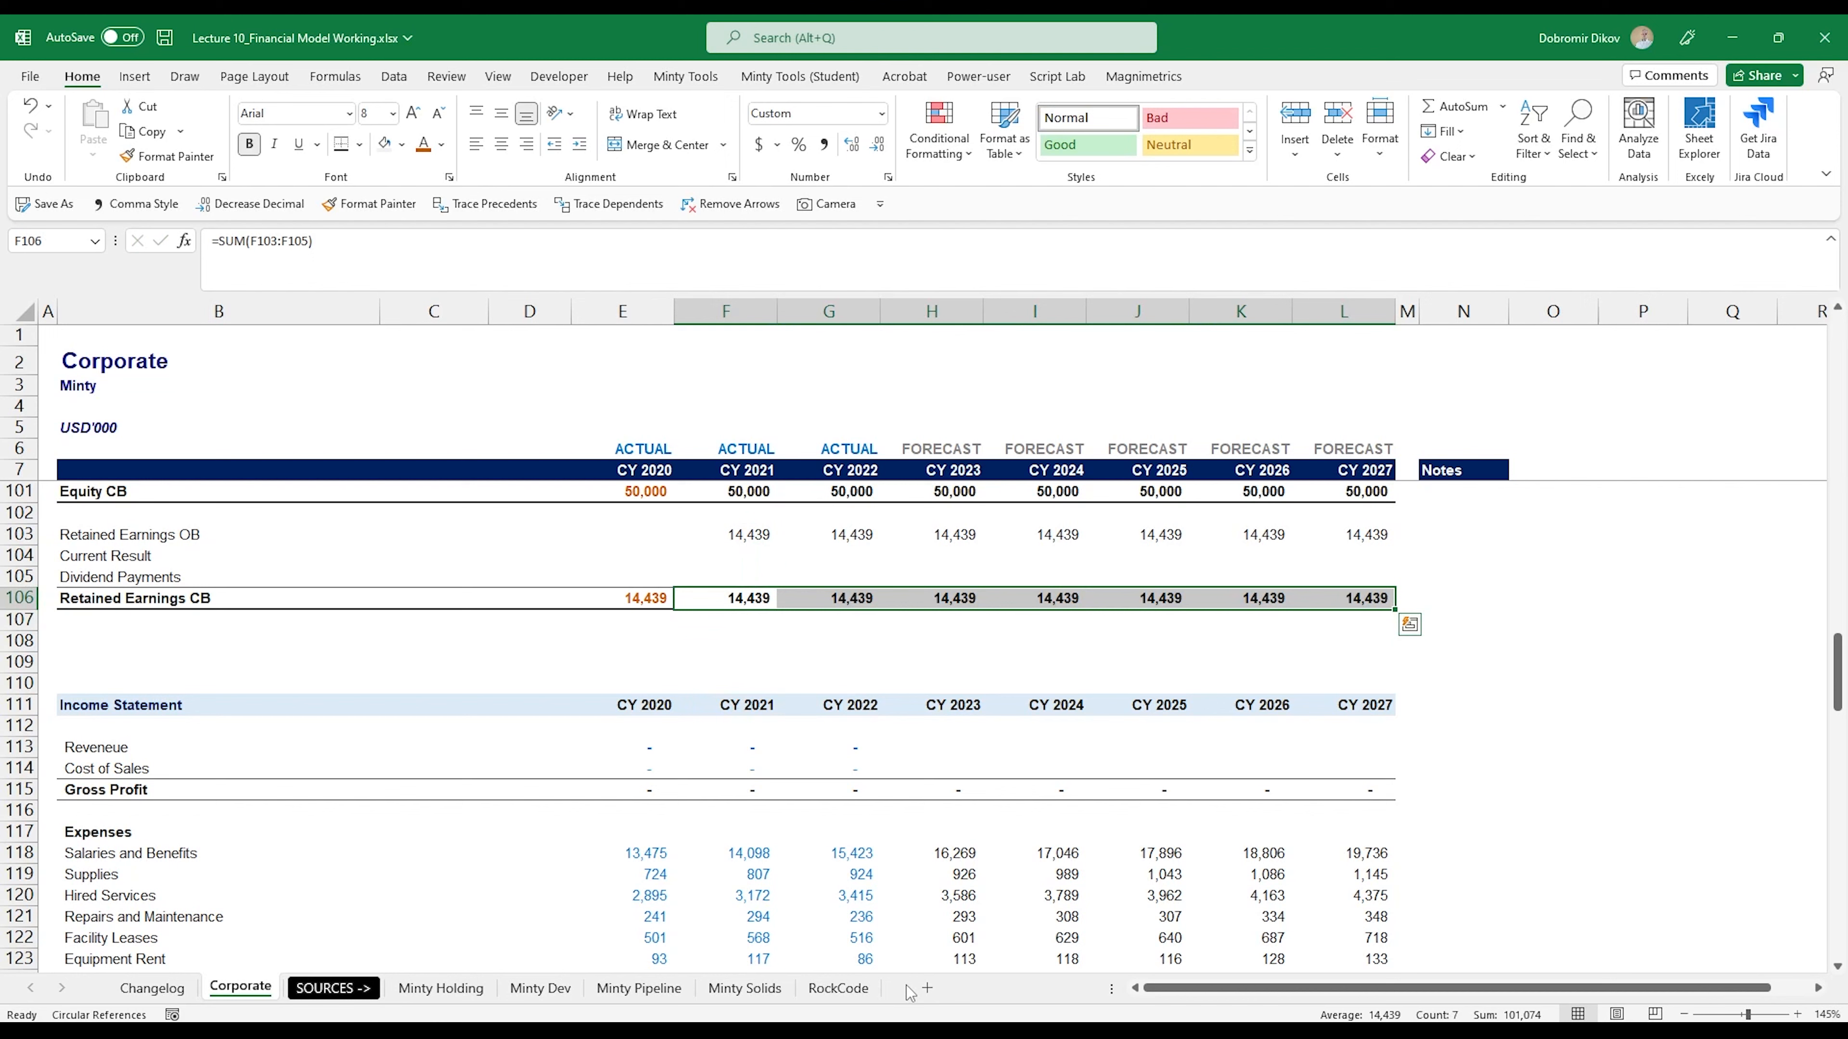
- Link the CY 2021 Current Result cell F104 to Net Earnings with =F139 and copy it across to L104
{"action": "key", "text": "Up"}
{"action": "key", "text": "Up"}
{"action": "type", "text": "="}
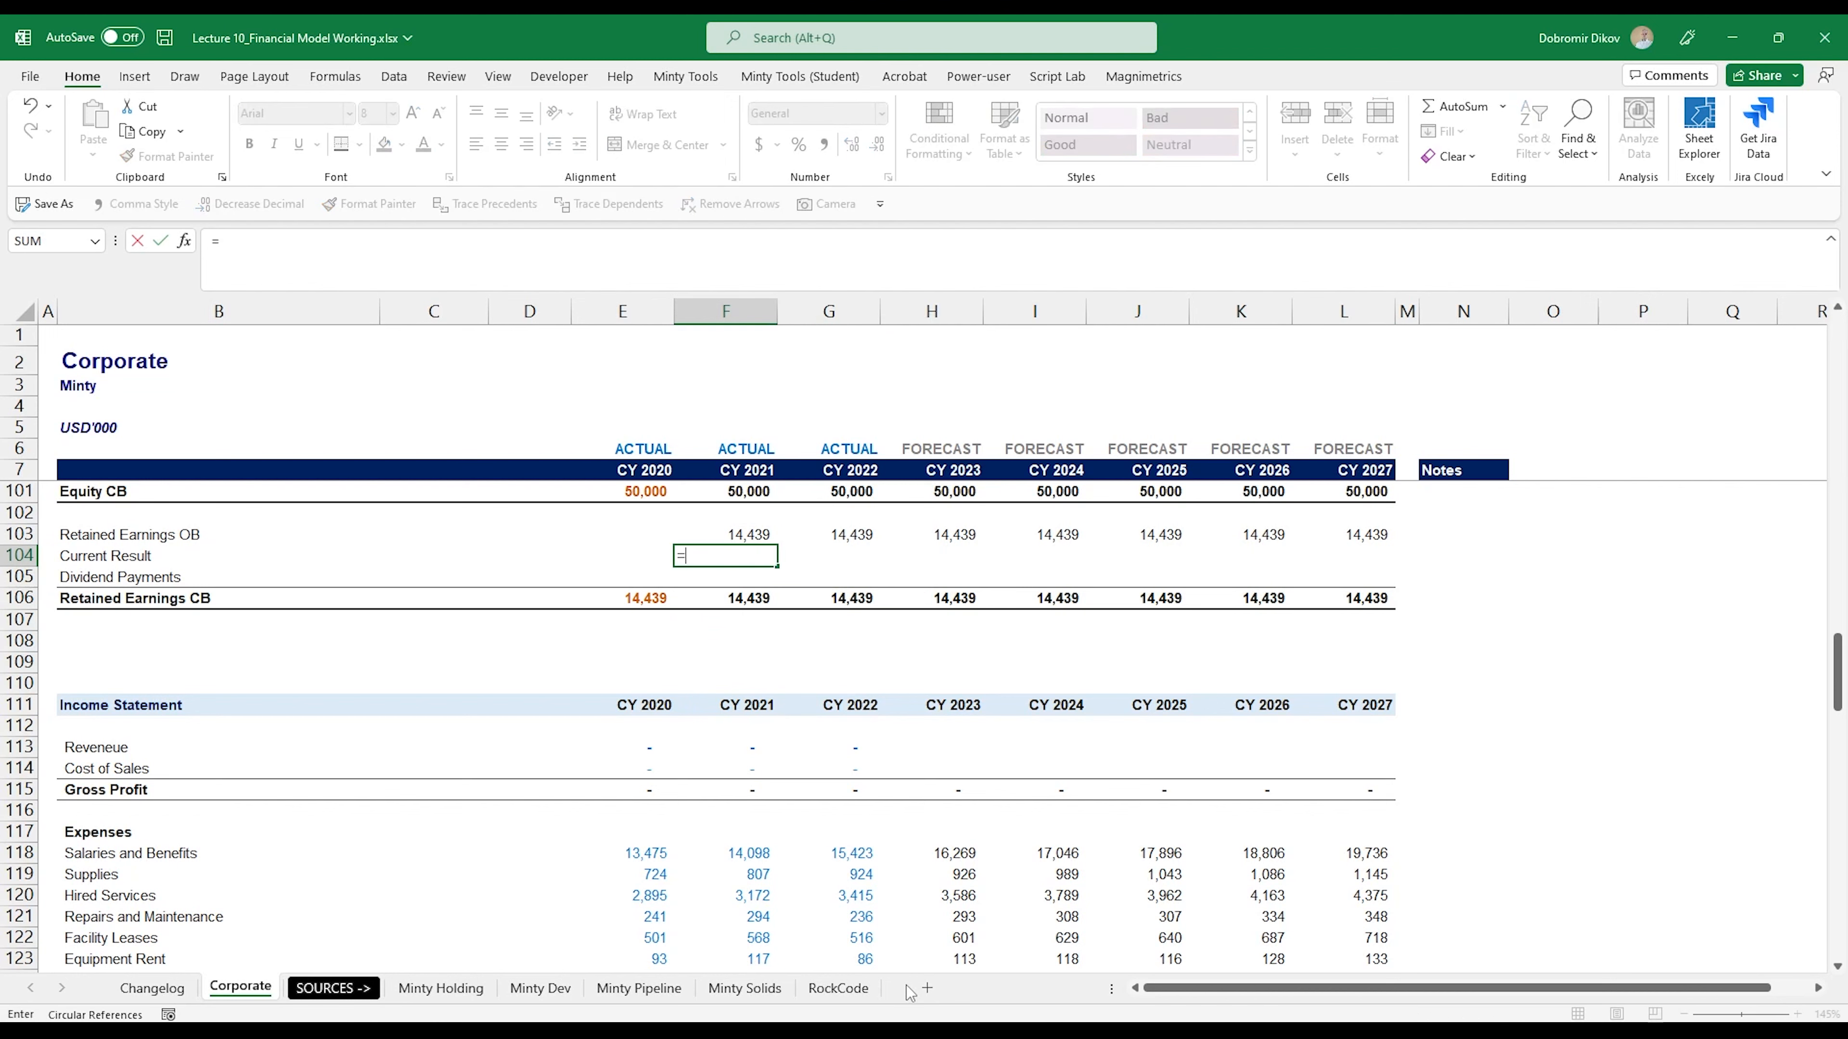
{"action": "scroll", "coordinate": [671, 766], "scroll_direction": "down", "scroll_amount": 5}
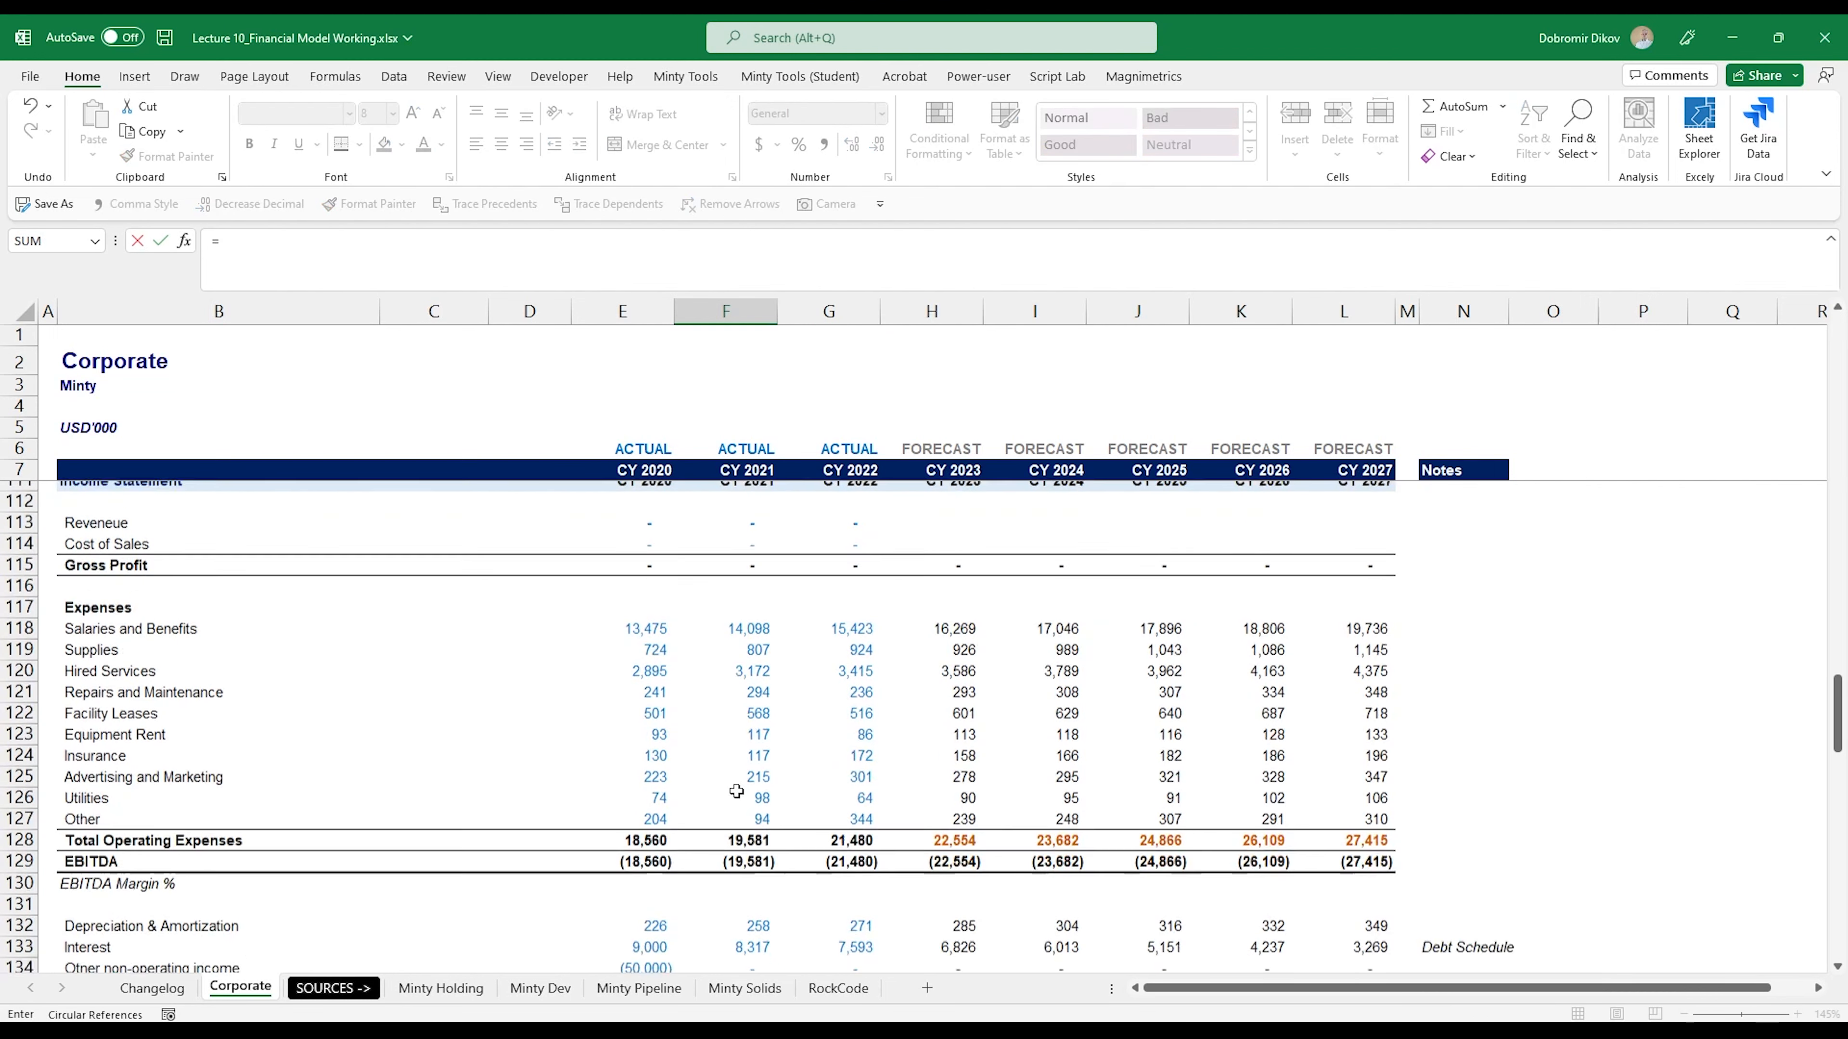
{"action": "scroll", "coordinate": [755, 768], "scroll_direction": "down", "scroll_amount": 1}
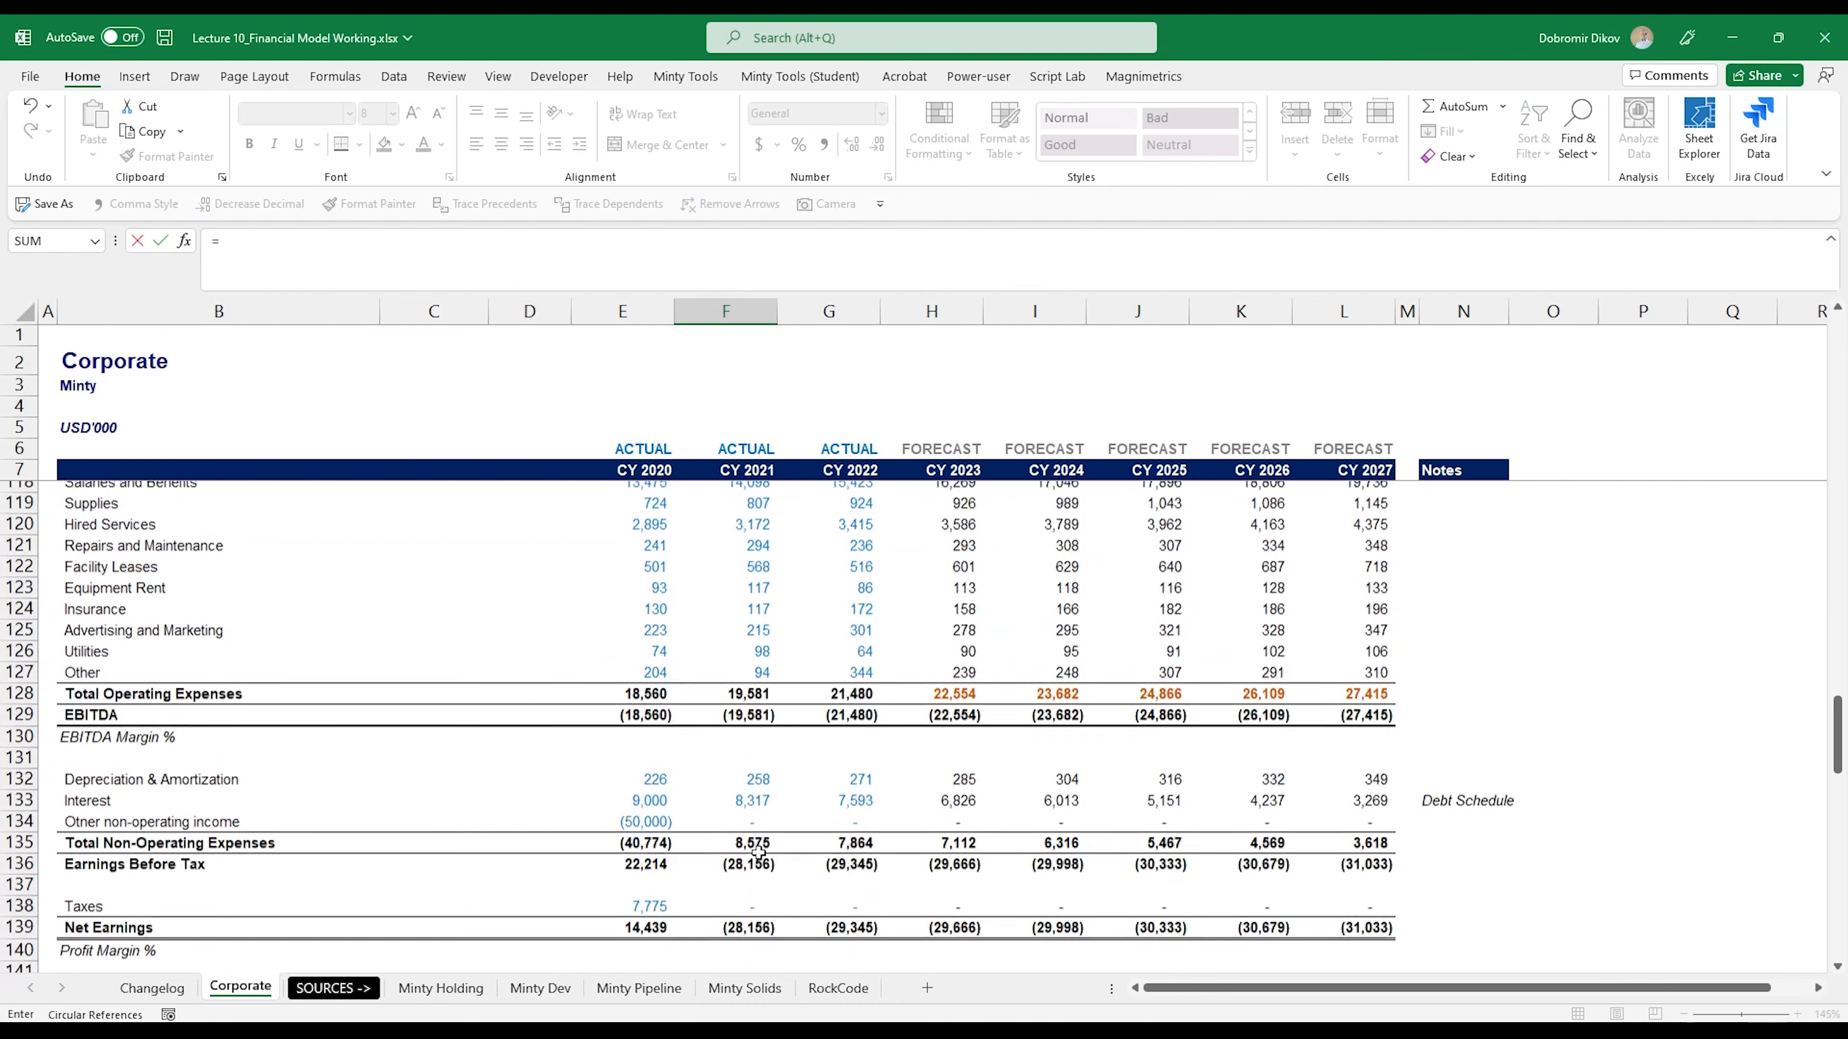
{"action": "left_click", "coordinate": [748, 913]}
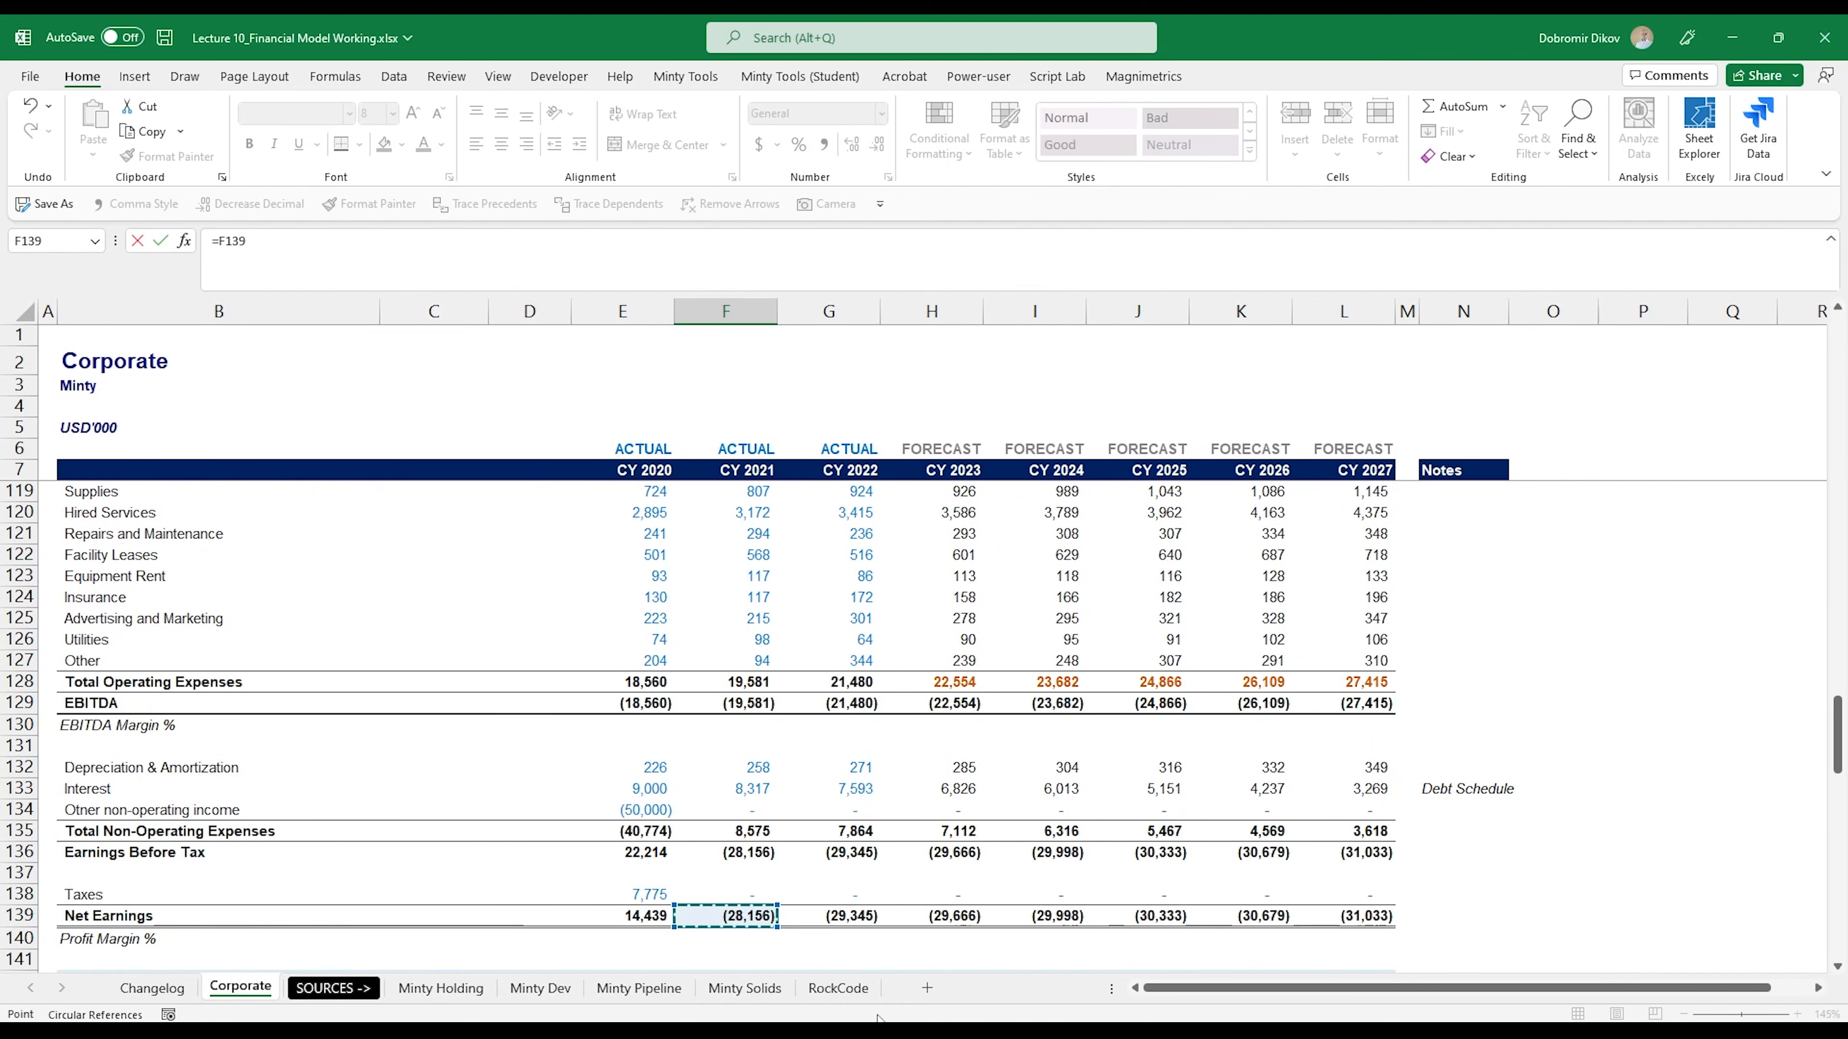
{"action": "key", "text": "ctrl+Return"}
{"action": "key", "text": "shift+Right"}
{"action": "key", "text": "shift+Right"}
{"action": "key", "text": "shift+Right"}
{"action": "key", "text": "shift+Right"}
{"action": "key", "text": "shift+Right"}
{"action": "key", "text": "shift+Right"}
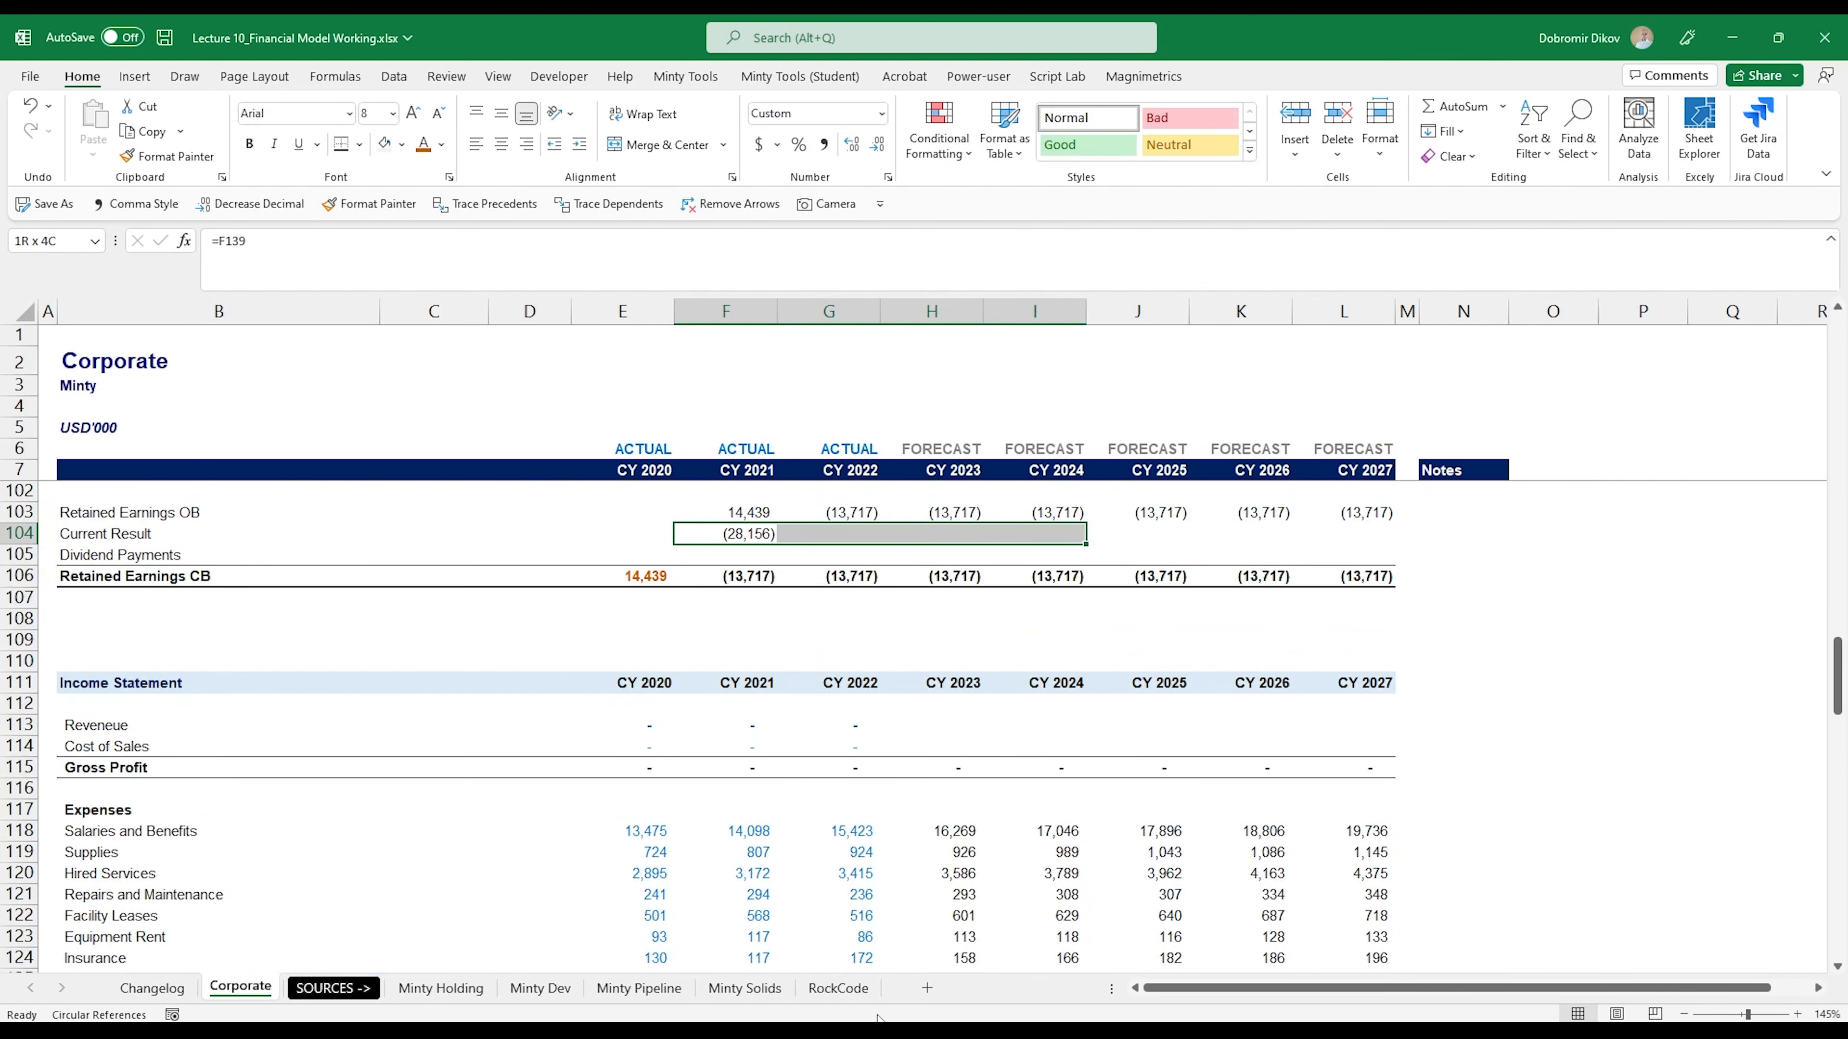
{"action": "key", "text": "ctrl+r"}
{"action": "left_click", "coordinate": [1335, 579]}
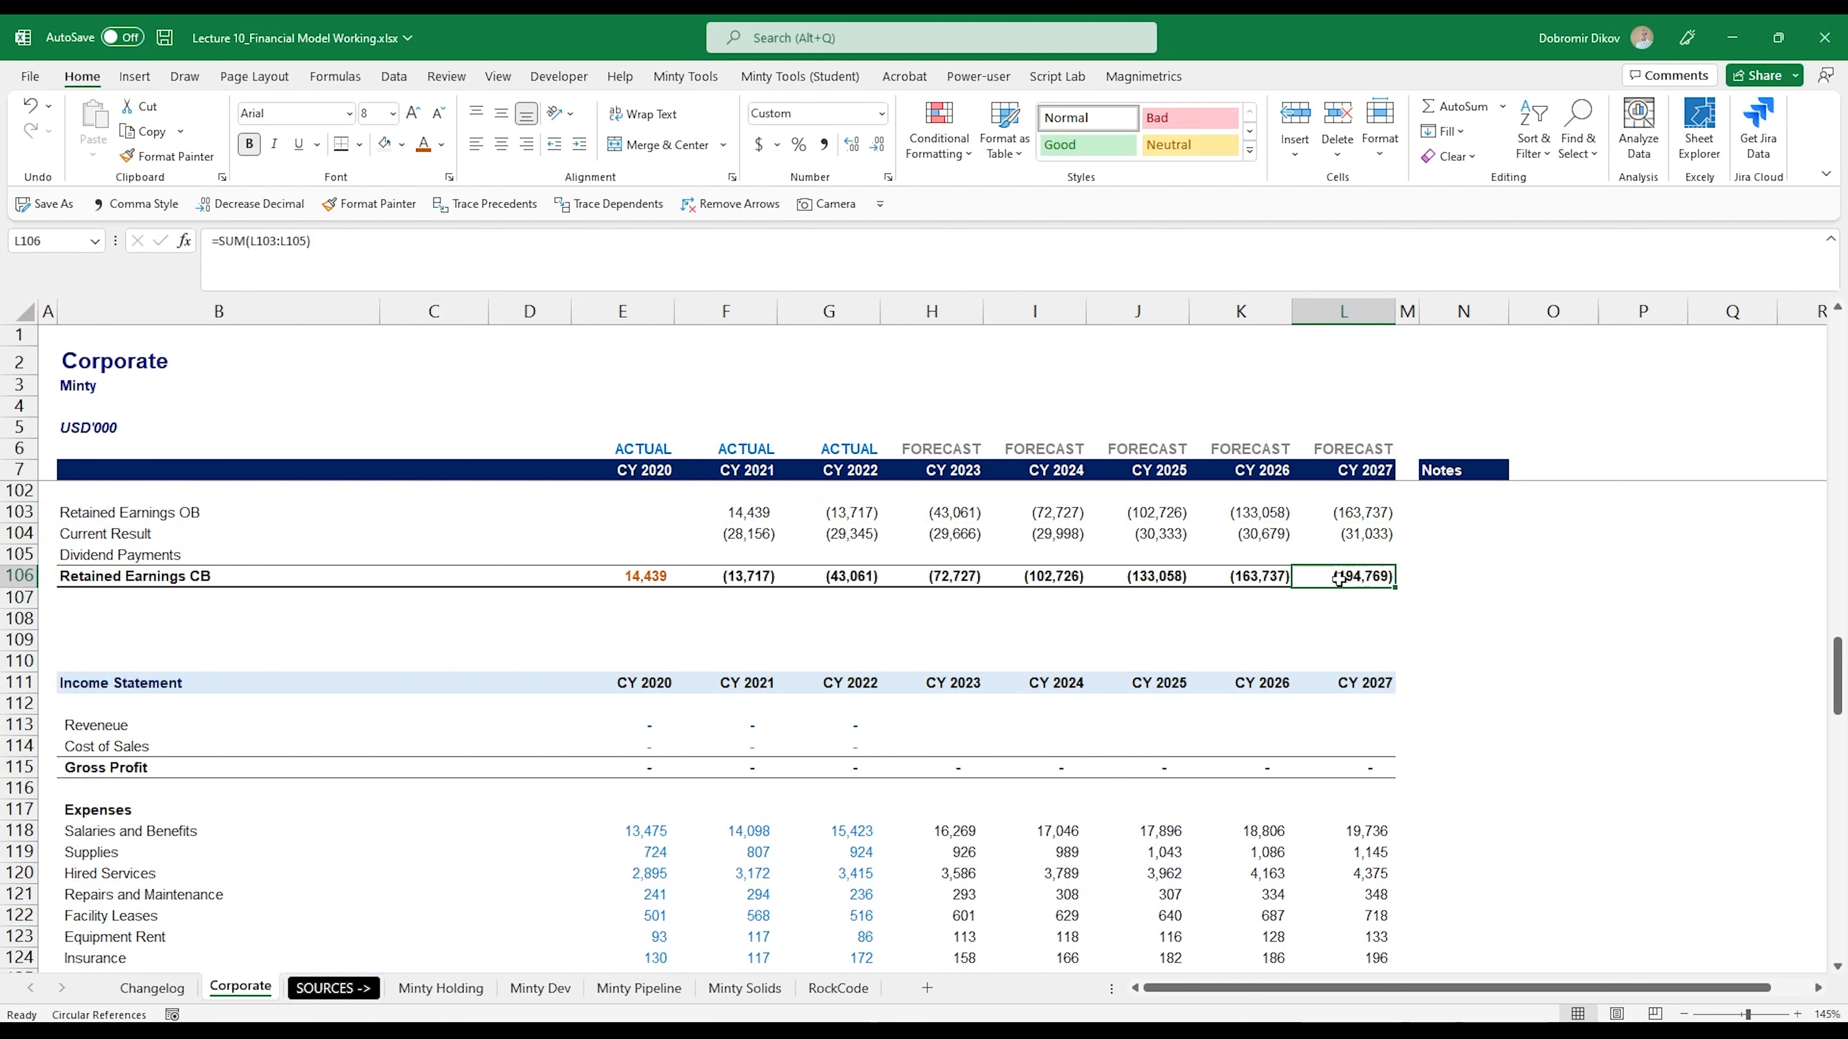
{"action": "scroll", "coordinate": [1332, 772], "scroll_direction": "down", "scroll_amount": 6}
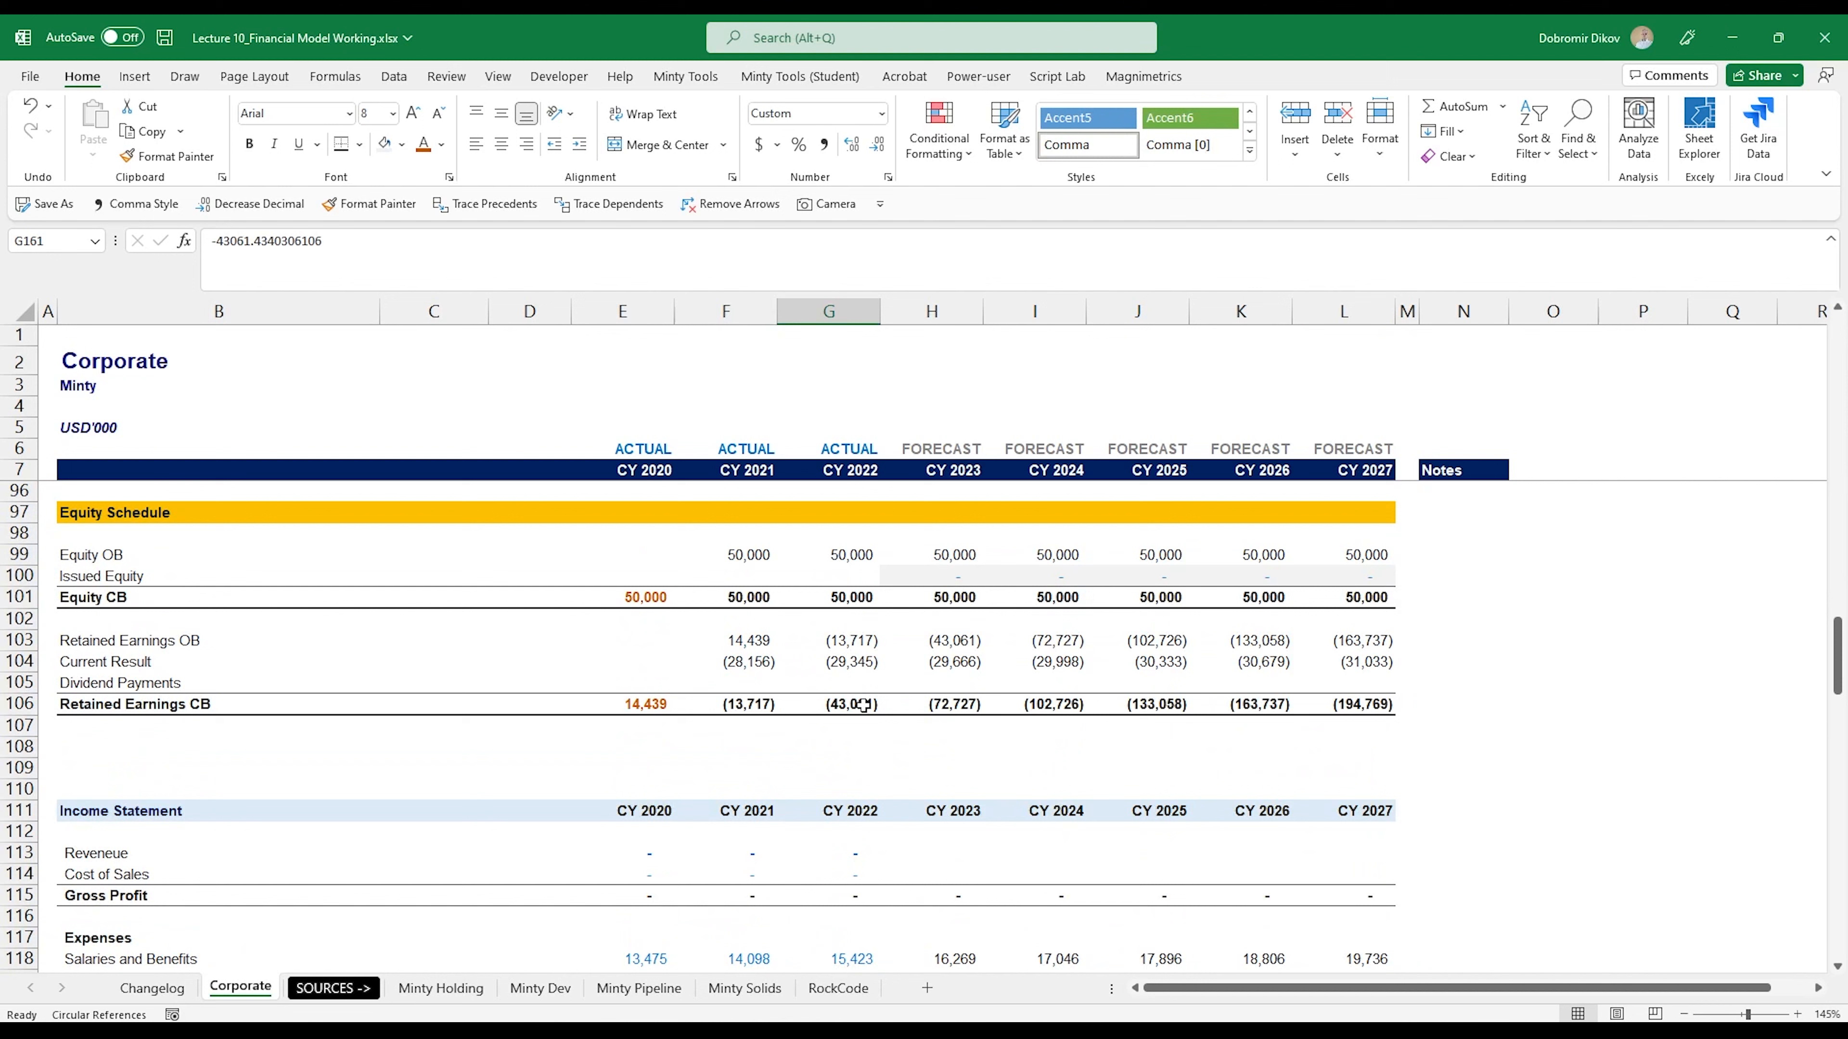
{"action": "left_click_drag", "start_coordinate": [863, 705], "coordinate": [1351, 706]}
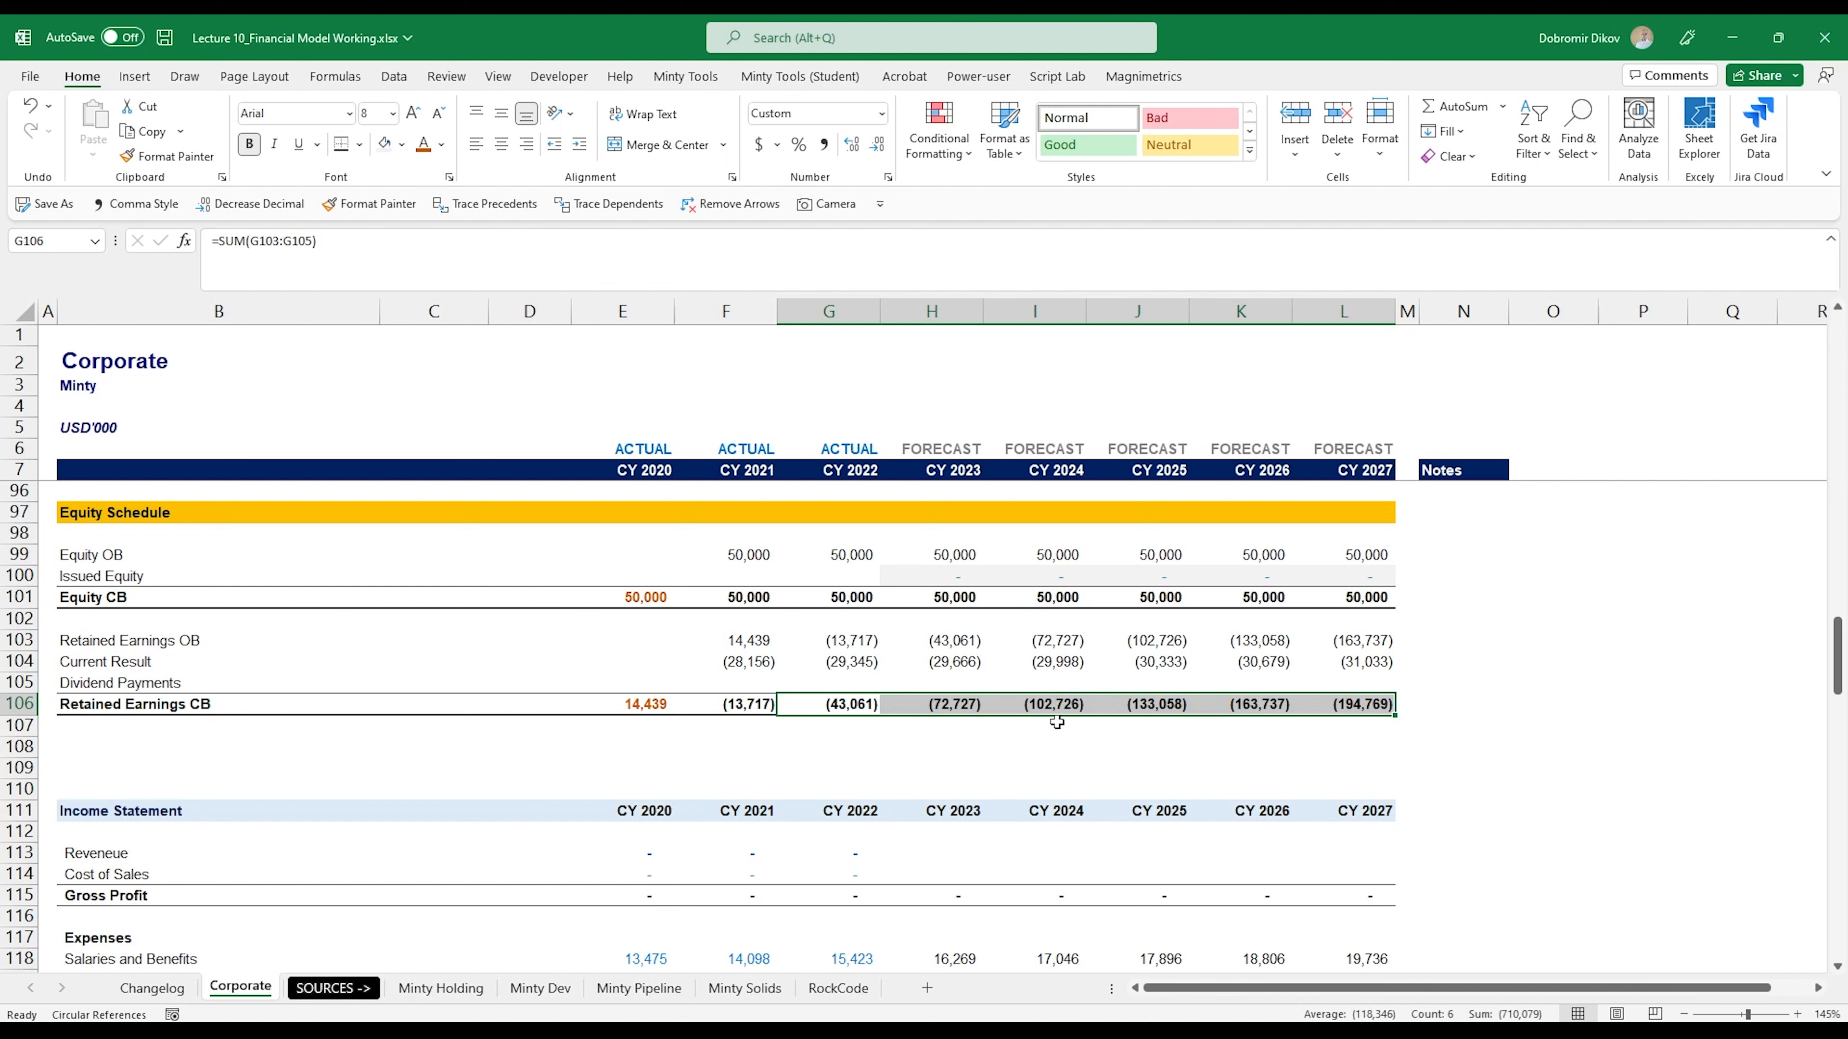
{"action": "scroll", "coordinate": [956, 764], "scroll_direction": "up", "scroll_amount": 2}
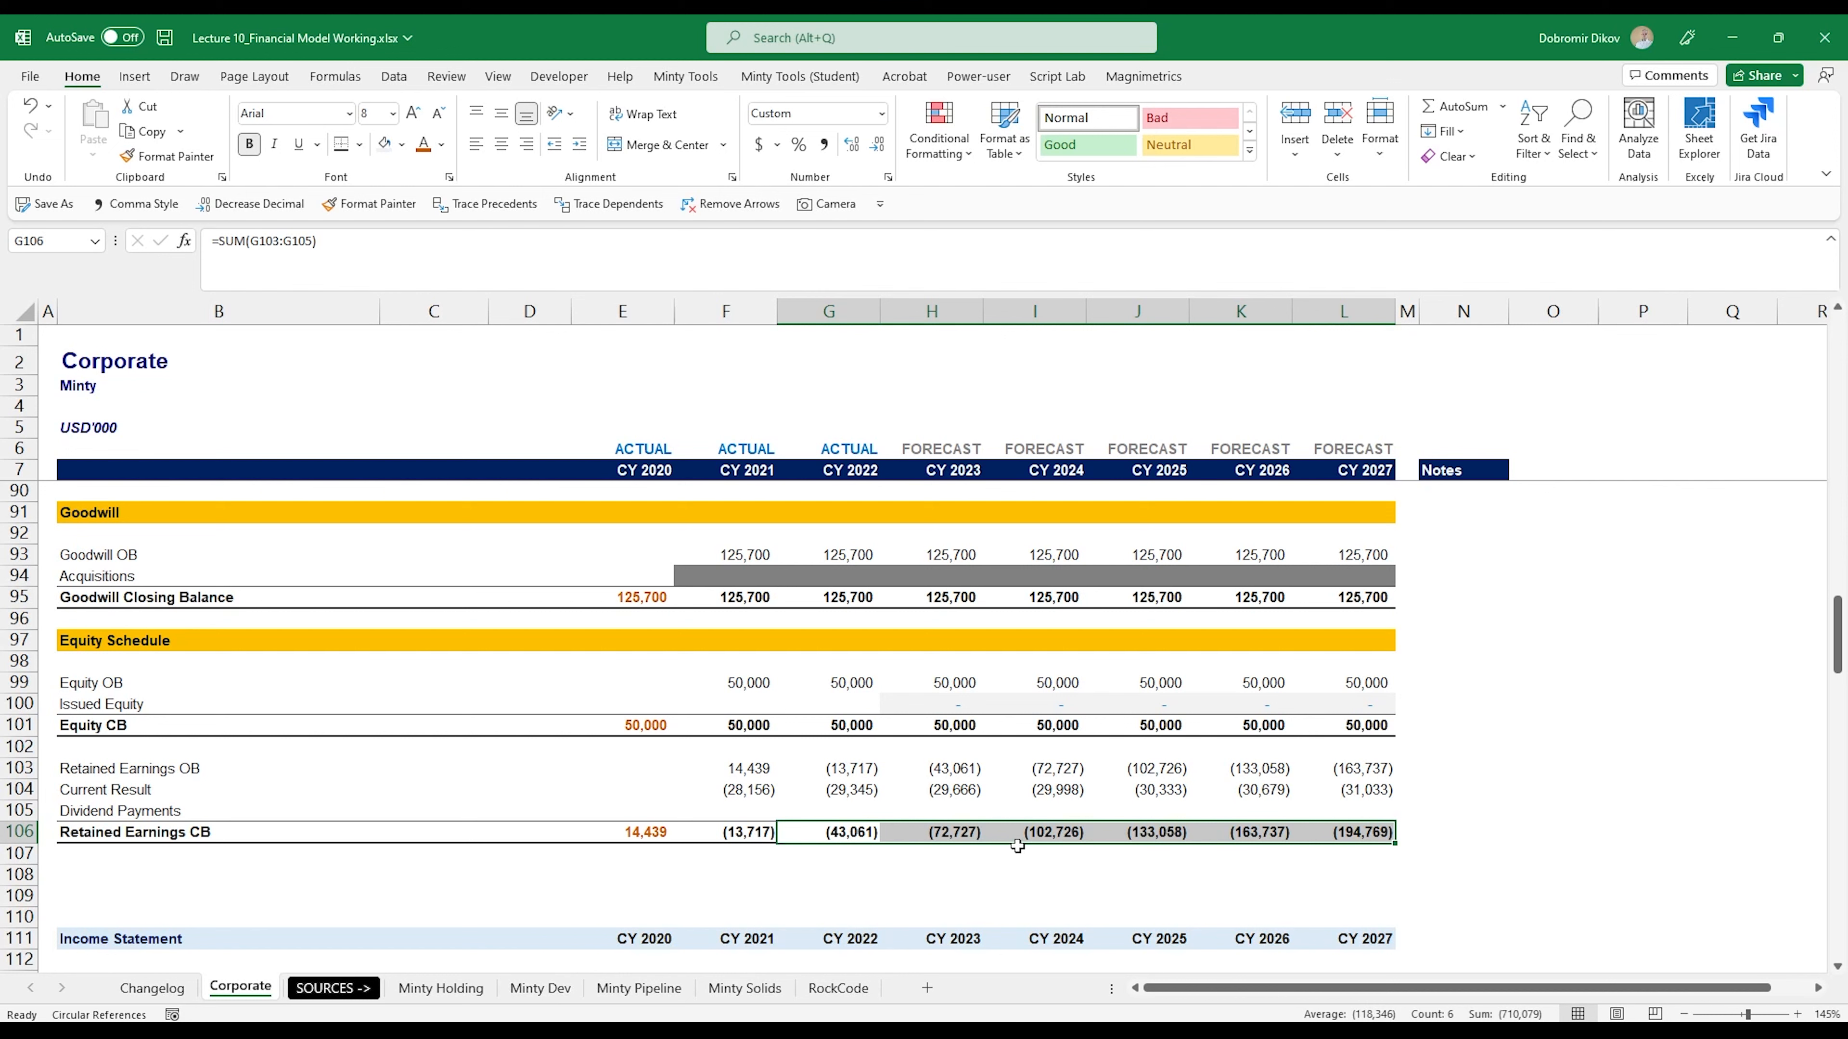
- Copy the forecast Issued Equity input cells H100:L100 into the Dividend Payments row at H105:L105
{"action": "scroll", "coordinate": [1026, 851], "scroll_direction": "down", "scroll_amount": 1}
{"action": "left_click_drag", "start_coordinate": [945, 640], "coordinate": [1307, 631]}
{"action": "key", "text": "ctrl+c"}
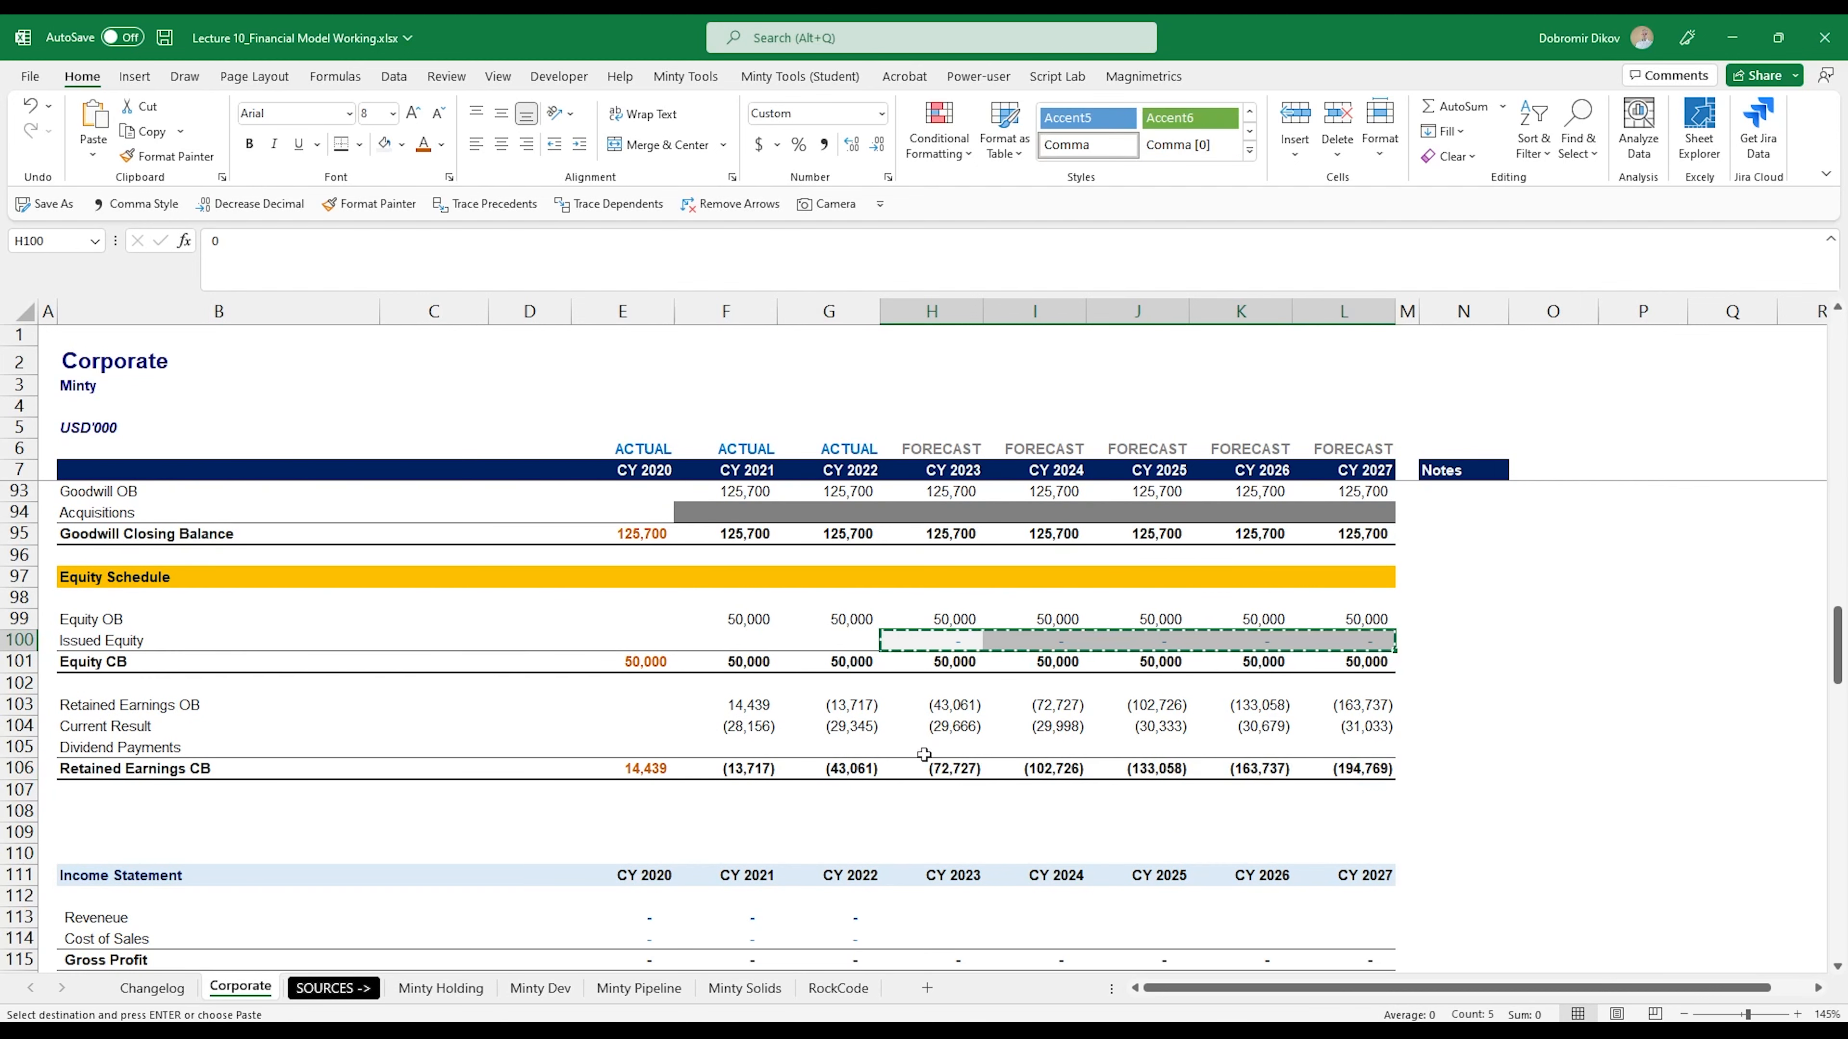
{"action": "left_click", "coordinate": [968, 750]}
{"action": "key", "text": "ctrl+shift+Right"}
{"action": "left_click", "coordinate": [975, 772]}
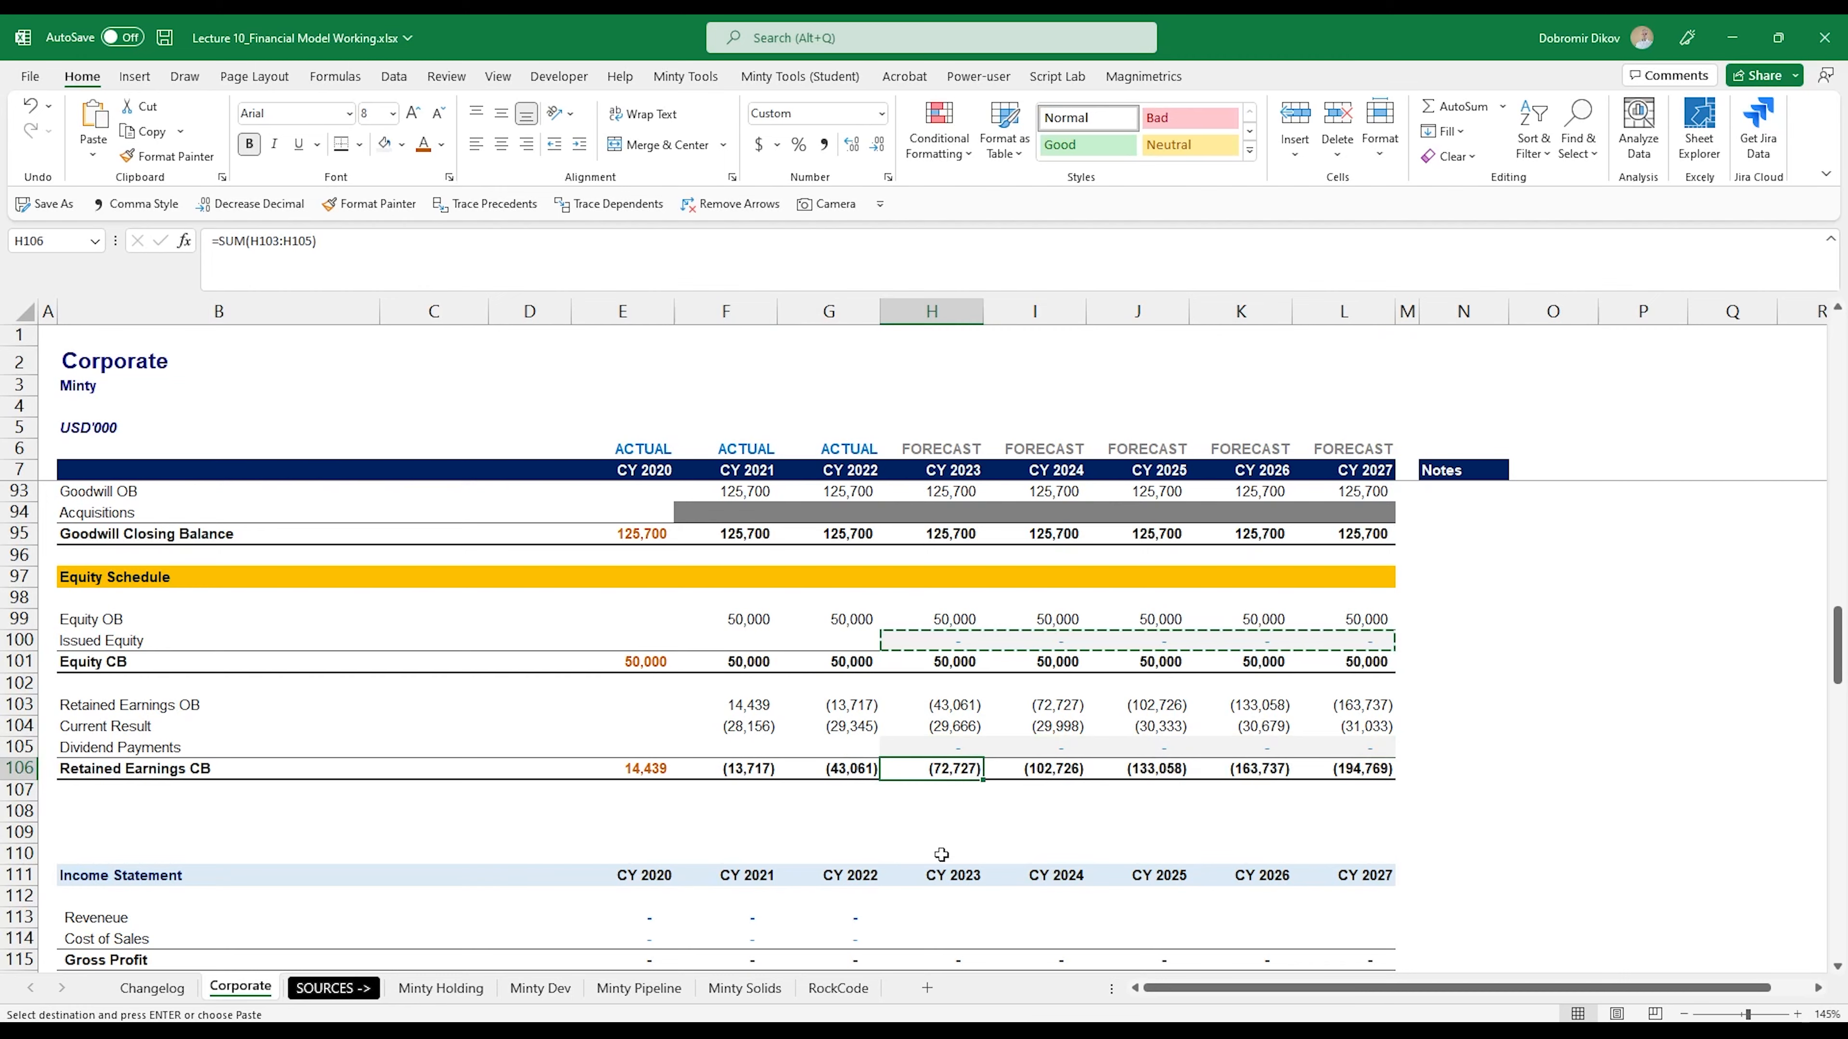
- Link the CY 2023 Equity Capital cell H160 in the balance sheet to Equity CB with =H101
{"action": "scroll", "coordinate": [938, 851], "scroll_direction": "down", "scroll_amount": 6}
{"action": "scroll", "coordinate": [929, 852], "scroll_direction": "down", "scroll_amount": 8}
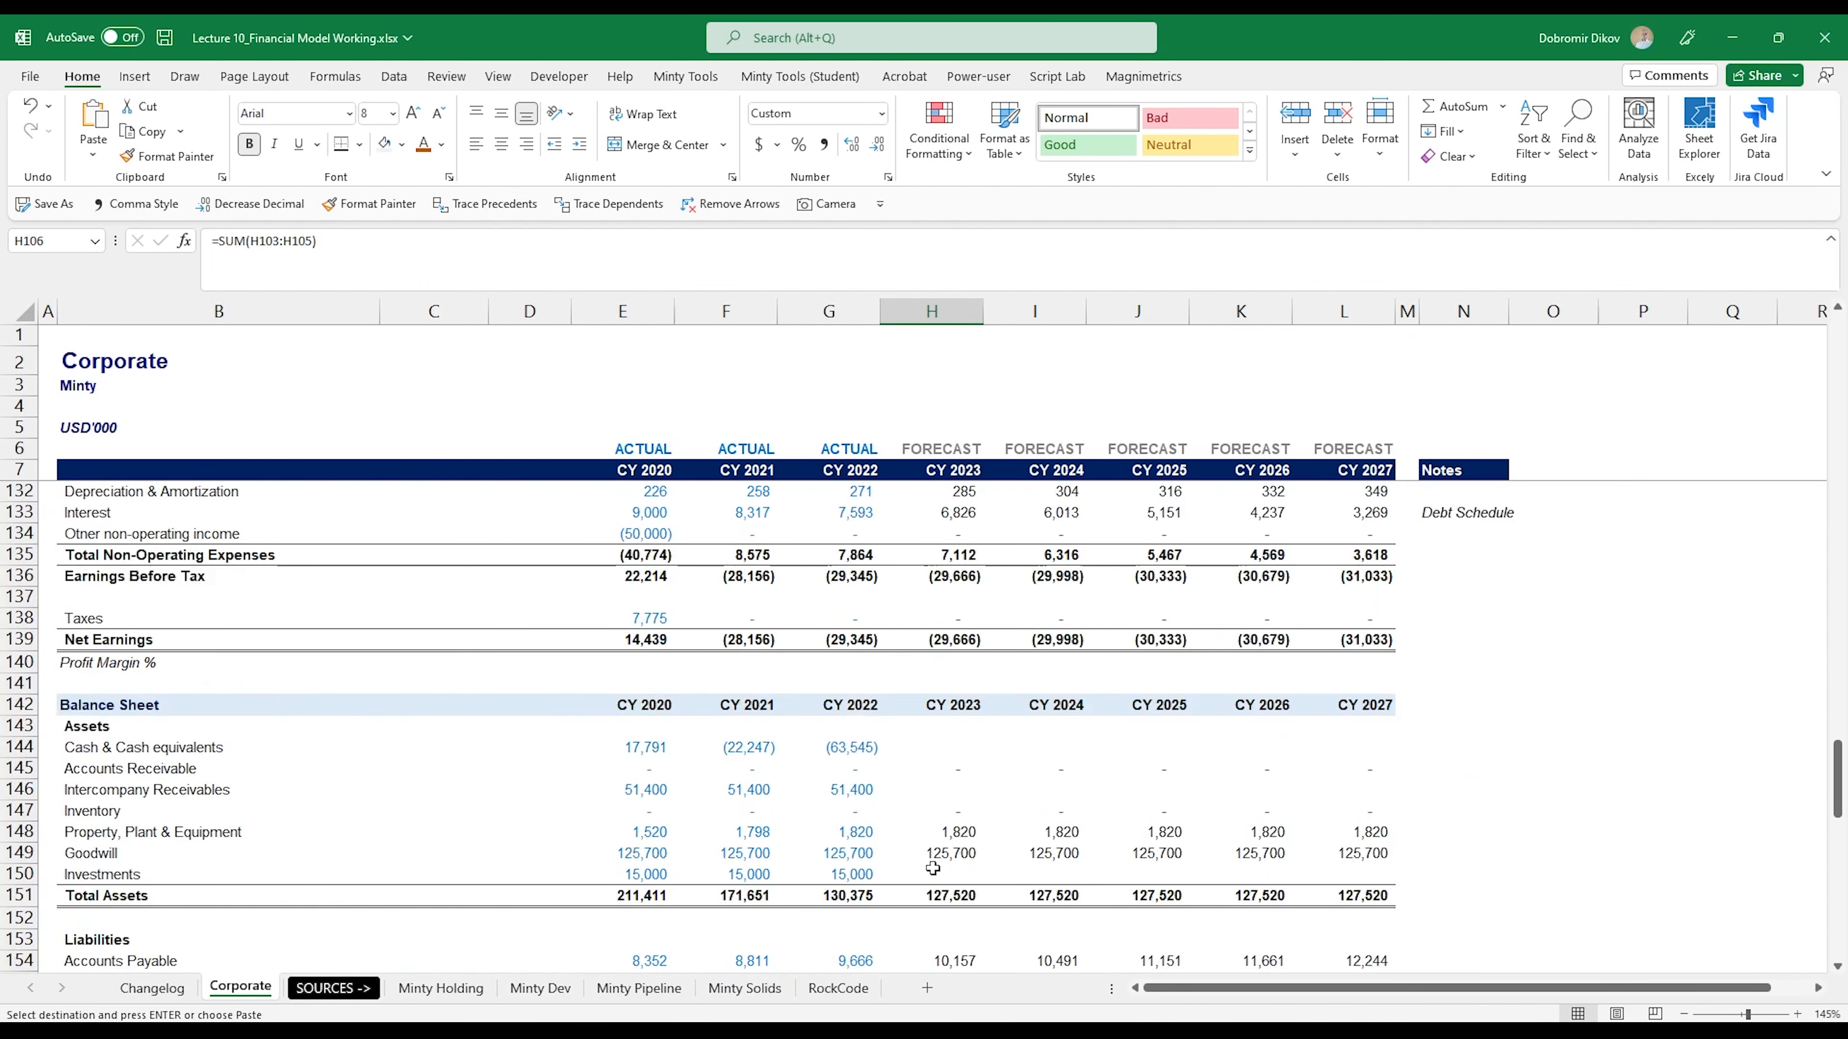
{"action": "scroll", "coordinate": [934, 862], "scroll_direction": "down", "scroll_amount": 3}
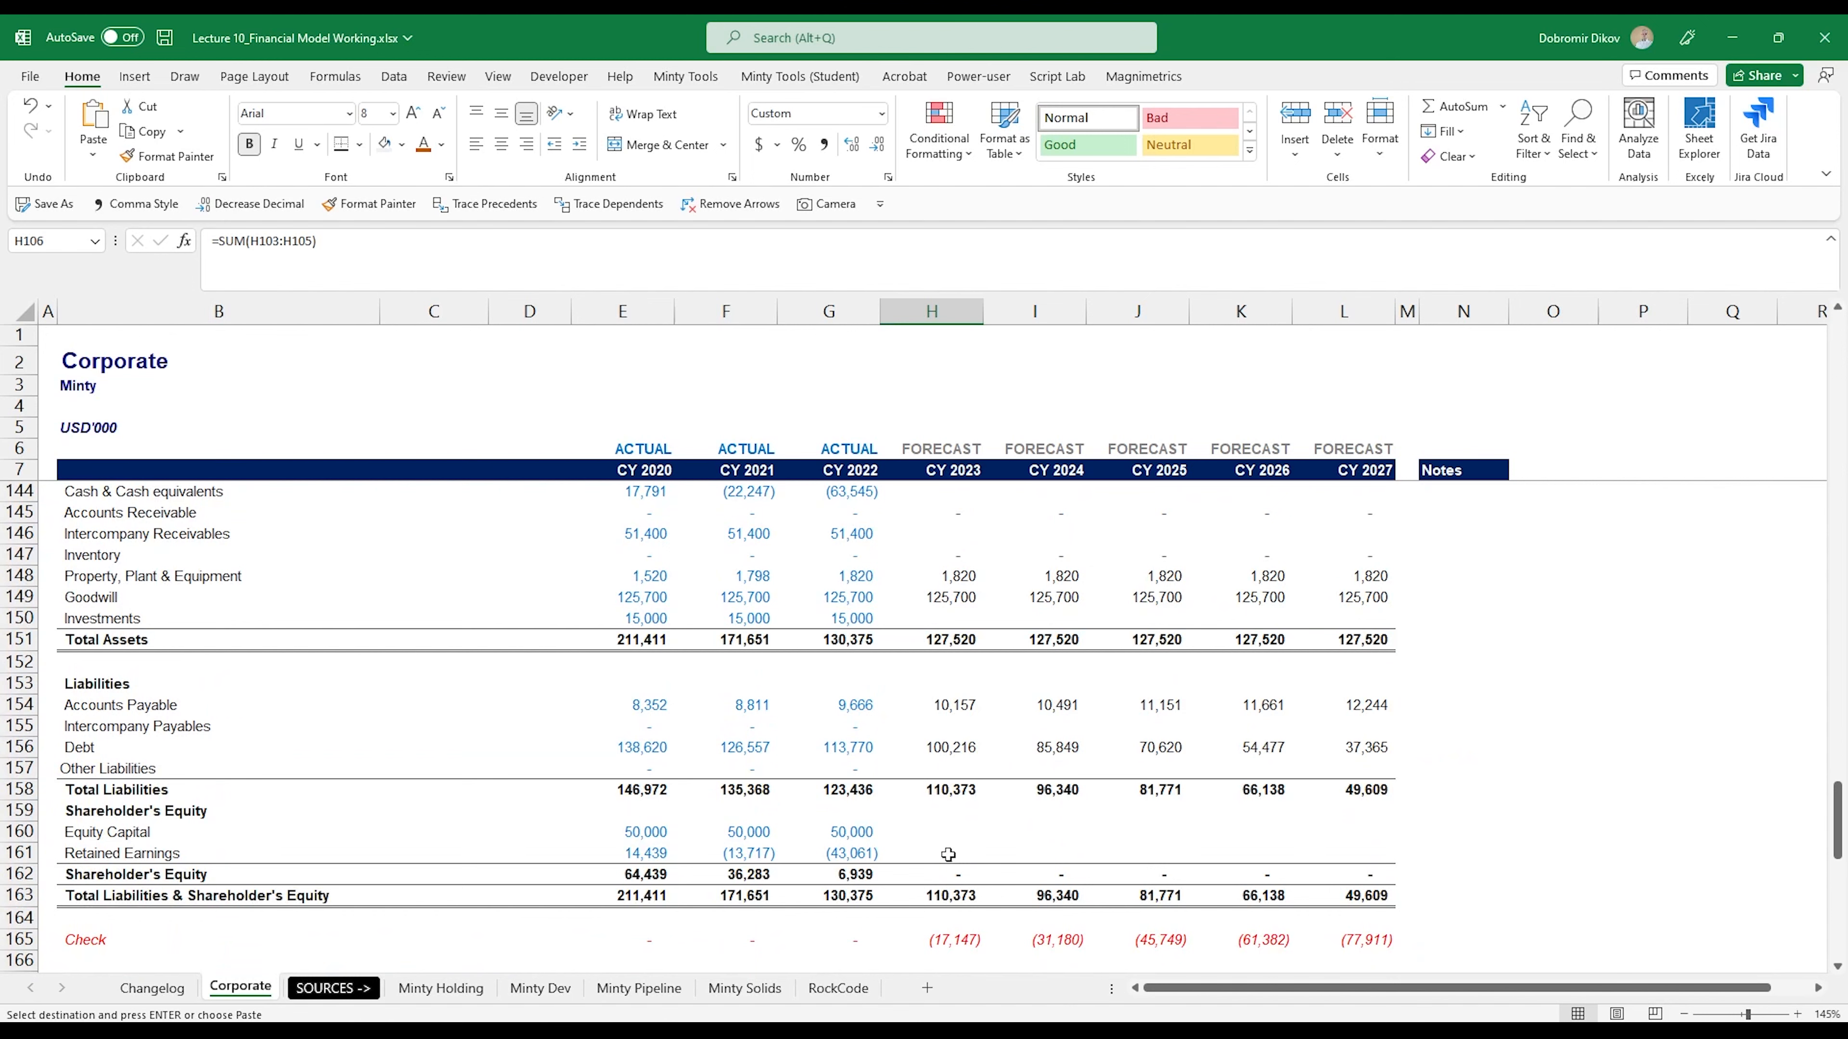
{"action": "left_click", "coordinate": [948, 854]}
{"action": "left_click", "coordinate": [948, 830]}
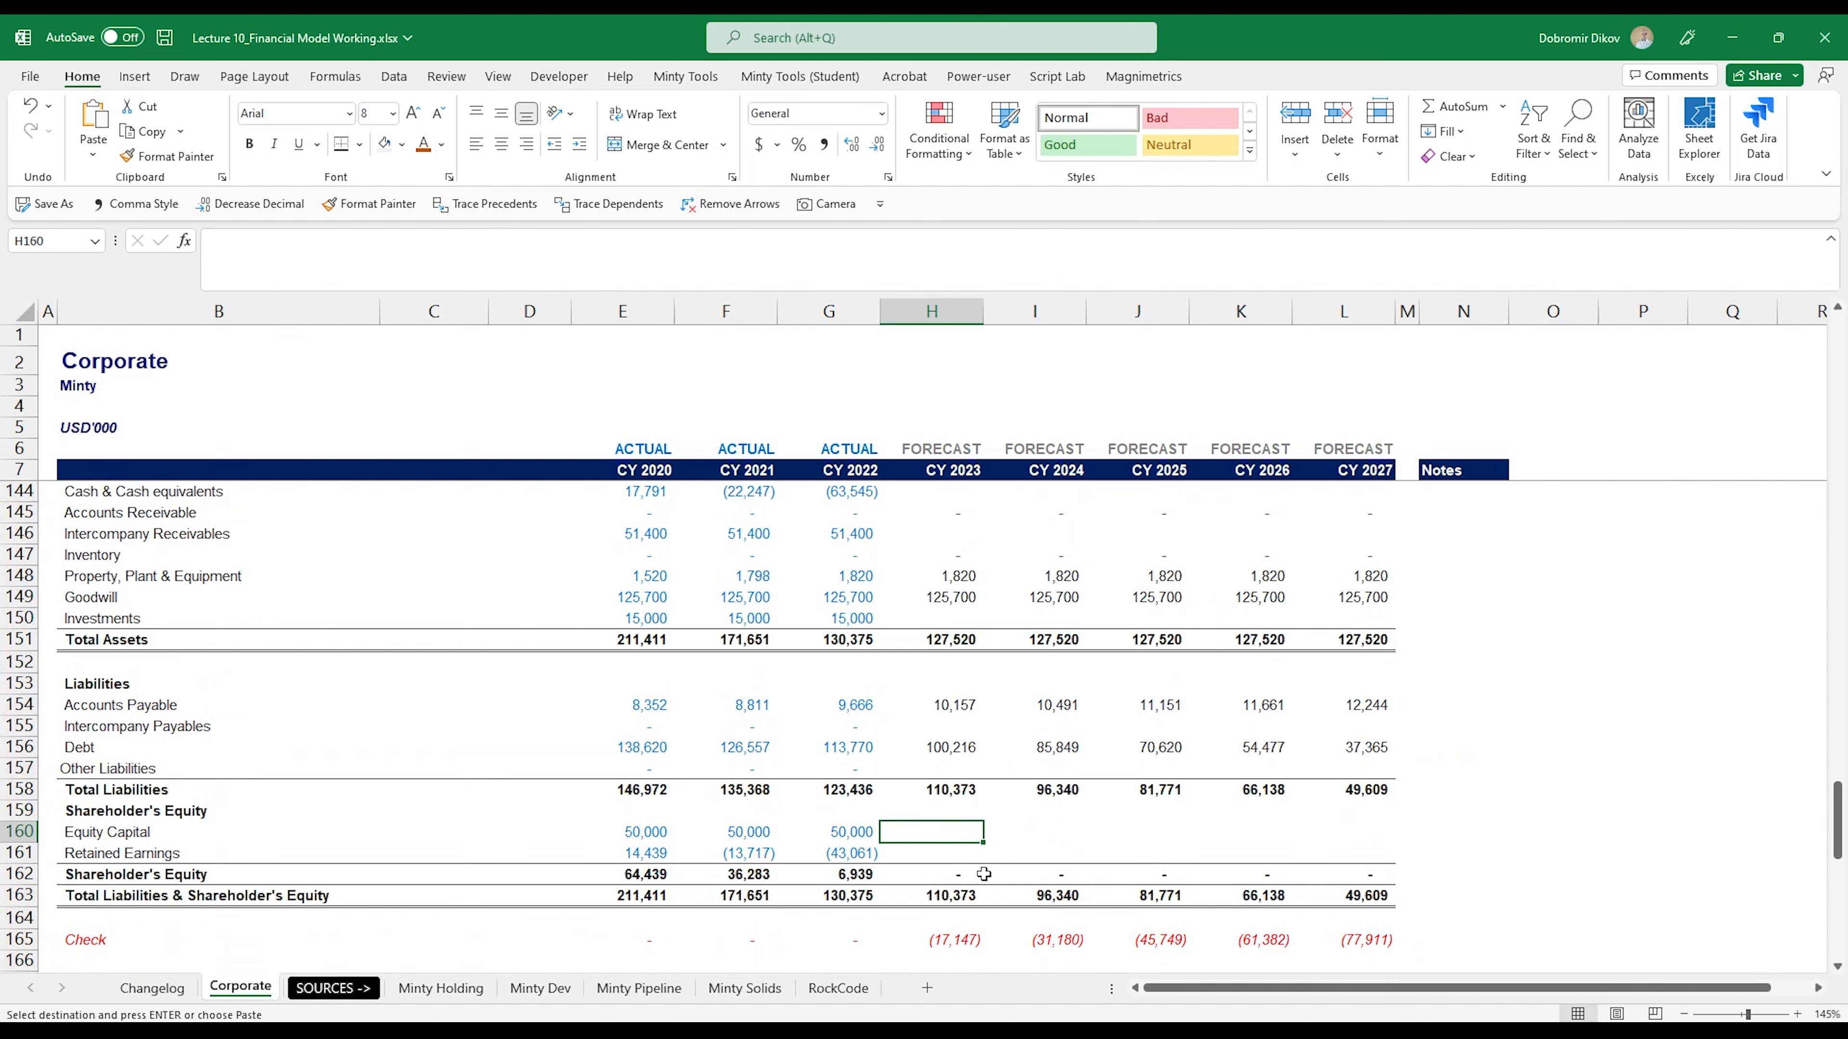
{"action": "type", "text": "="}
{"action": "scroll", "coordinate": [1004, 852], "scroll_direction": "up", "scroll_amount": 2}
{"action": "scroll", "coordinate": [1033, 835], "scroll_direction": "up", "scroll_amount": 17}
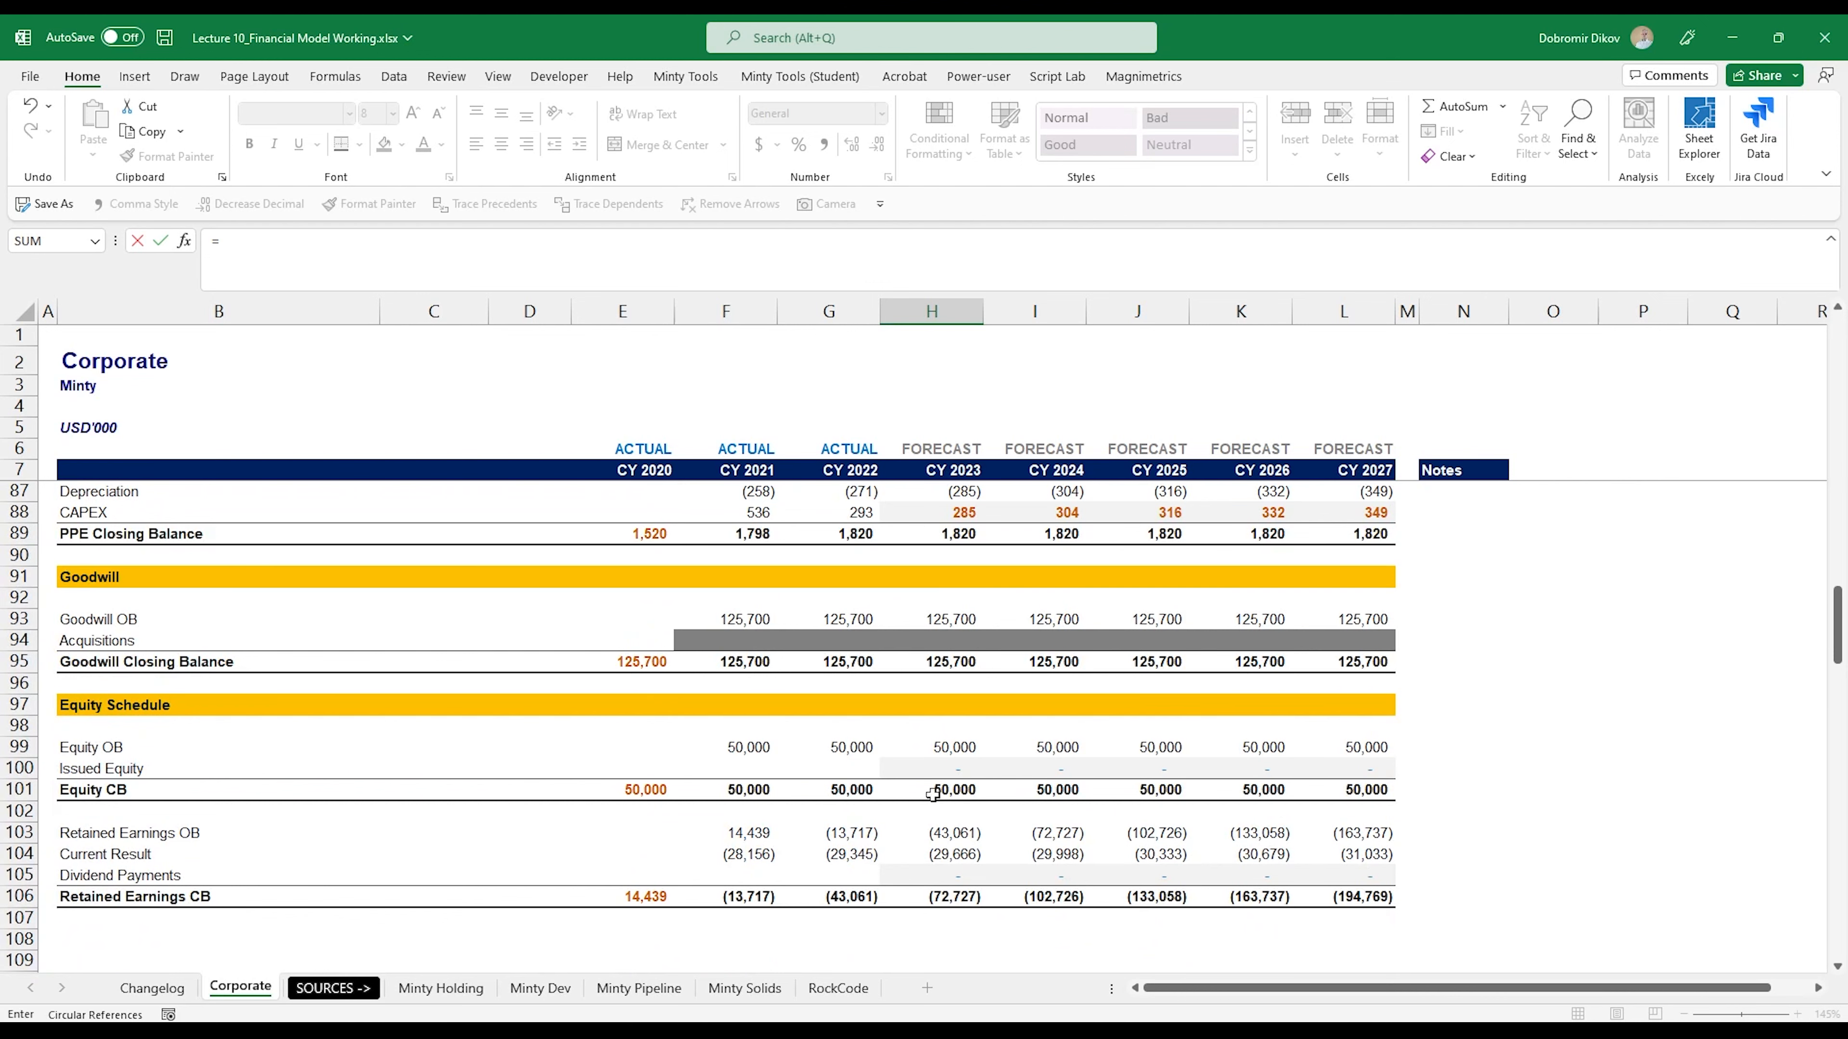
{"action": "left_click", "coordinate": [932, 795]}
{"action": "key", "text": "Return"}
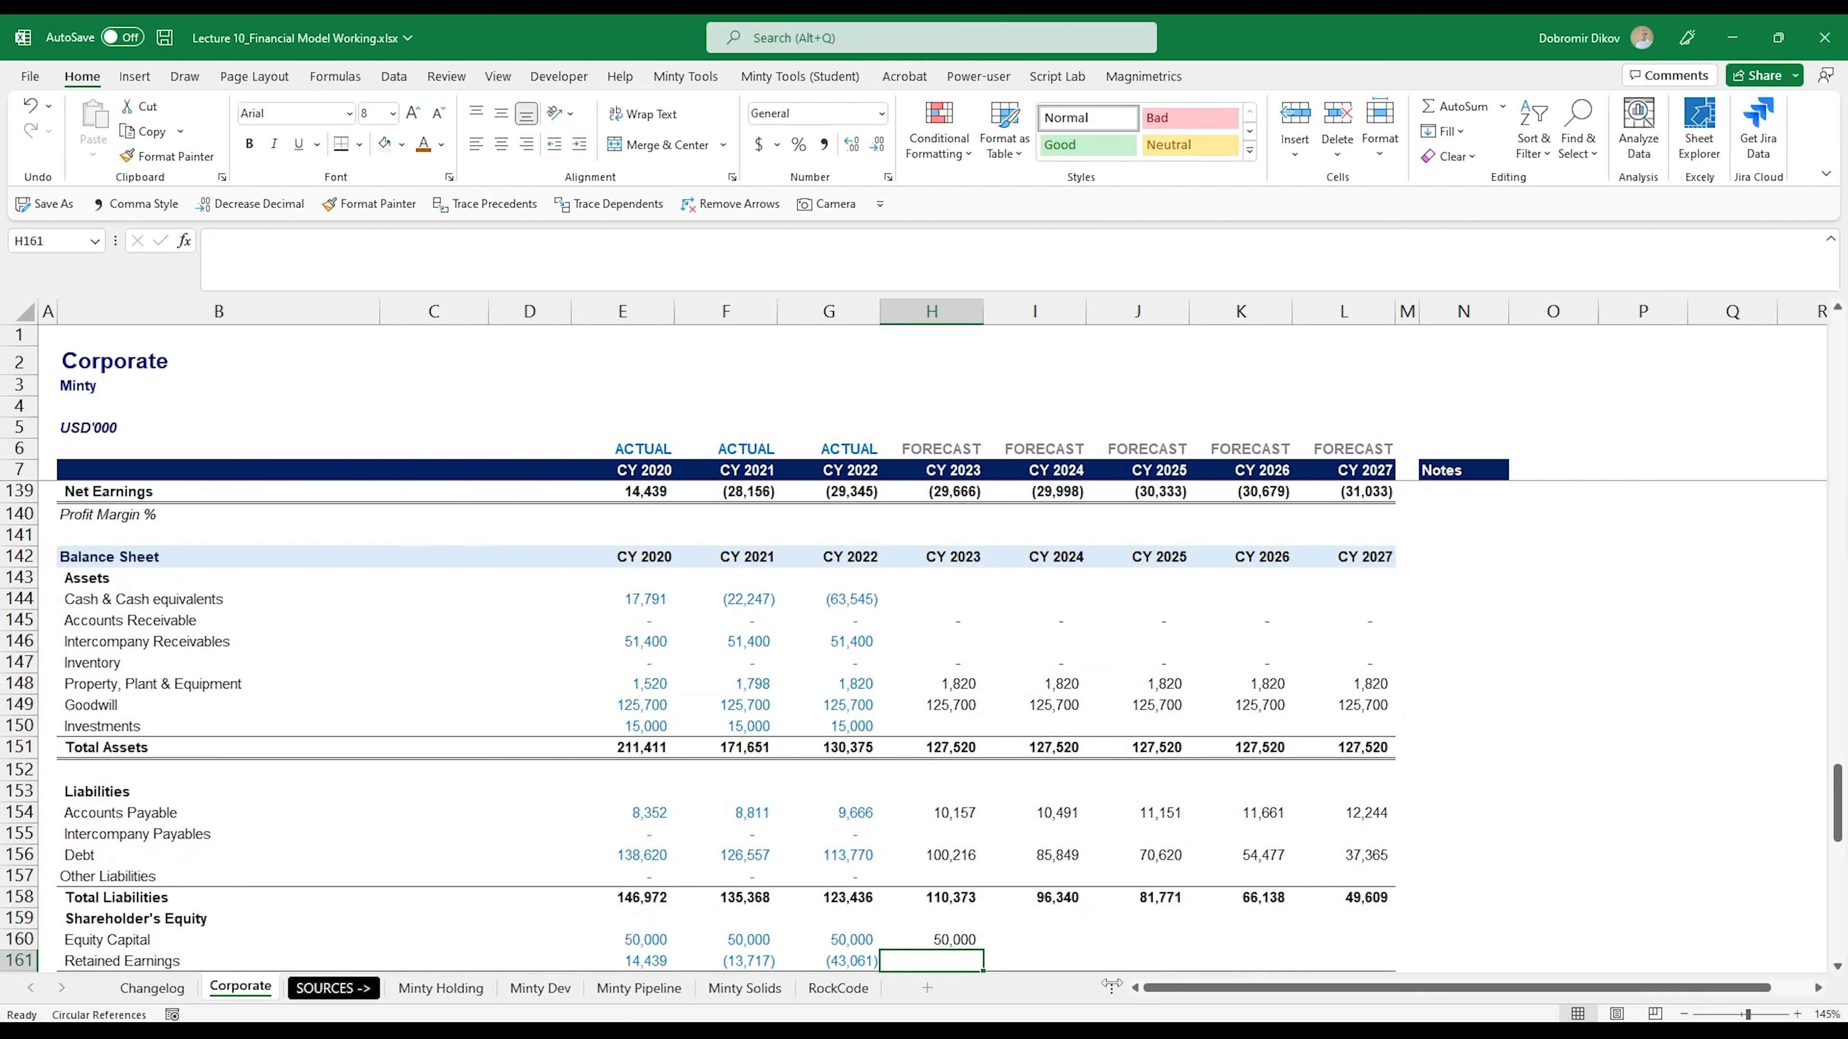
- Link the CY 2023 balance sheet Retained Earnings cell H161 to Retained Earnings CB with =H106
{"action": "type", "text": "="}
{"action": "scroll", "coordinate": [943, 771], "scroll_direction": "up", "scroll_amount": 10}
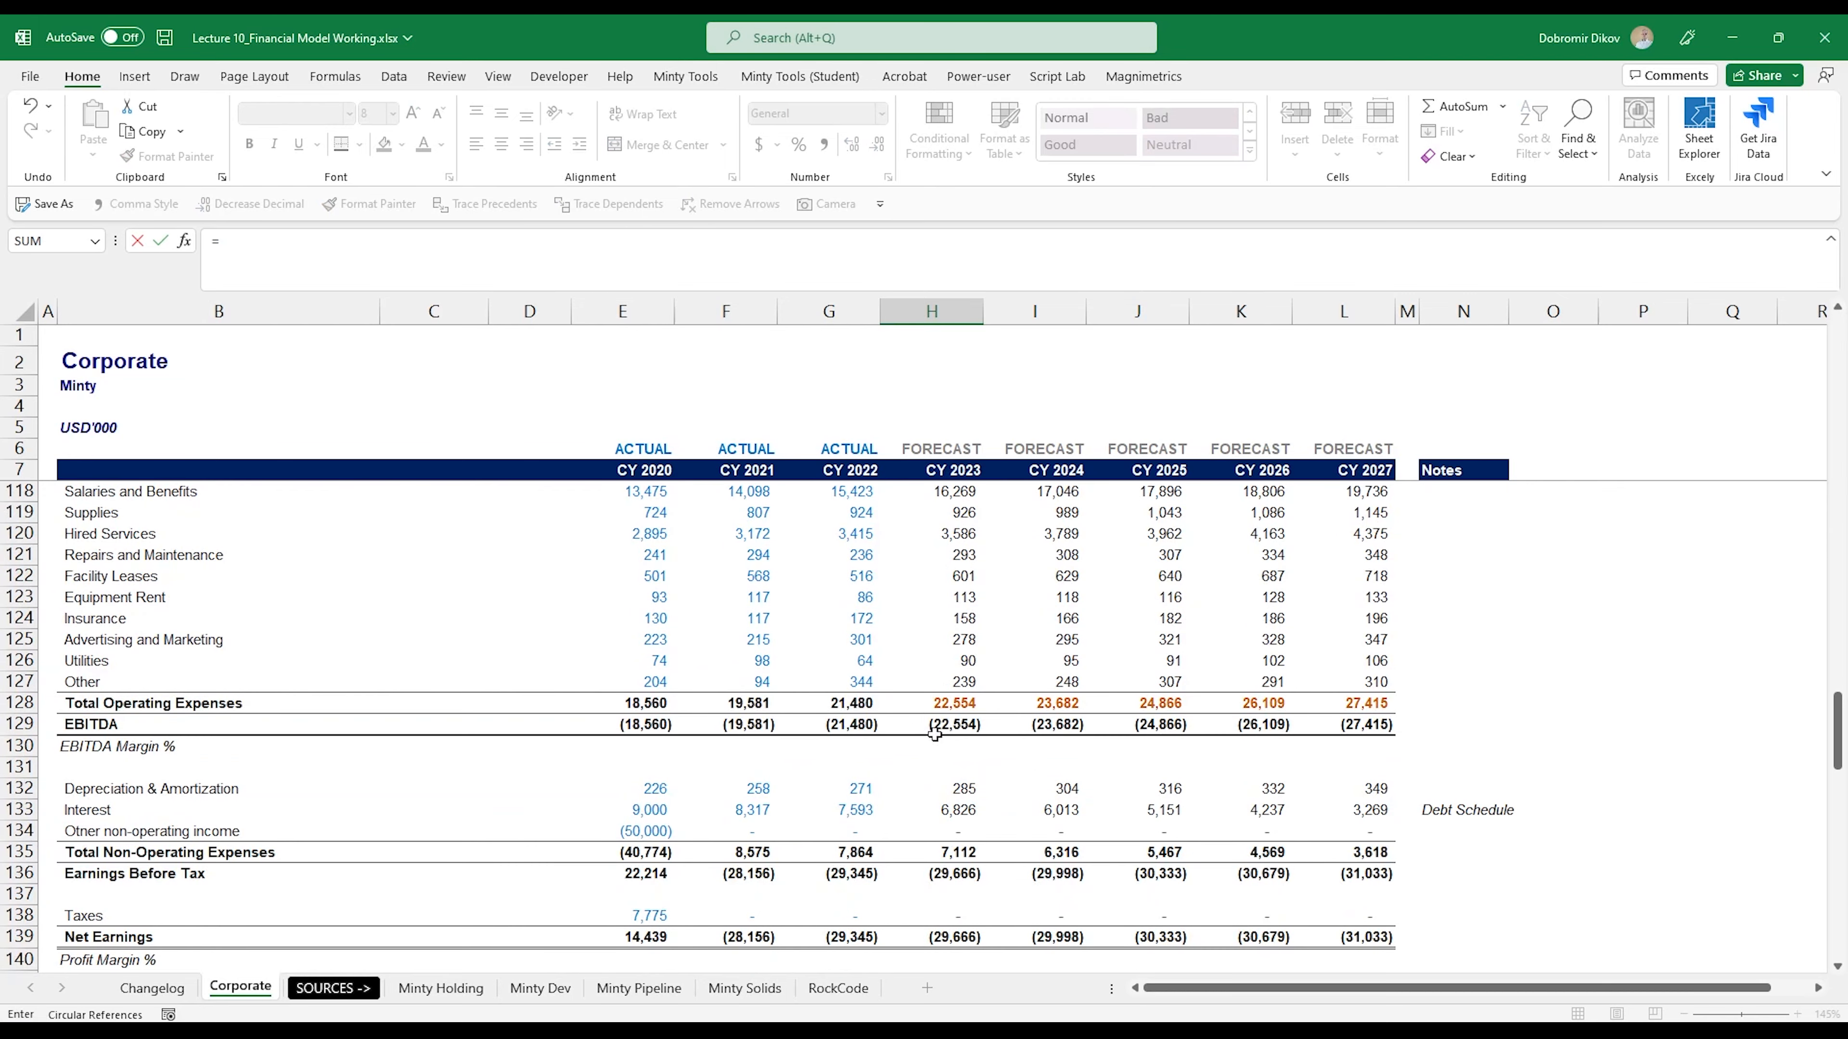
{"action": "scroll", "coordinate": [944, 771], "scroll_direction": "up", "scroll_amount": 4}
{"action": "left_click", "coordinate": [946, 682]}
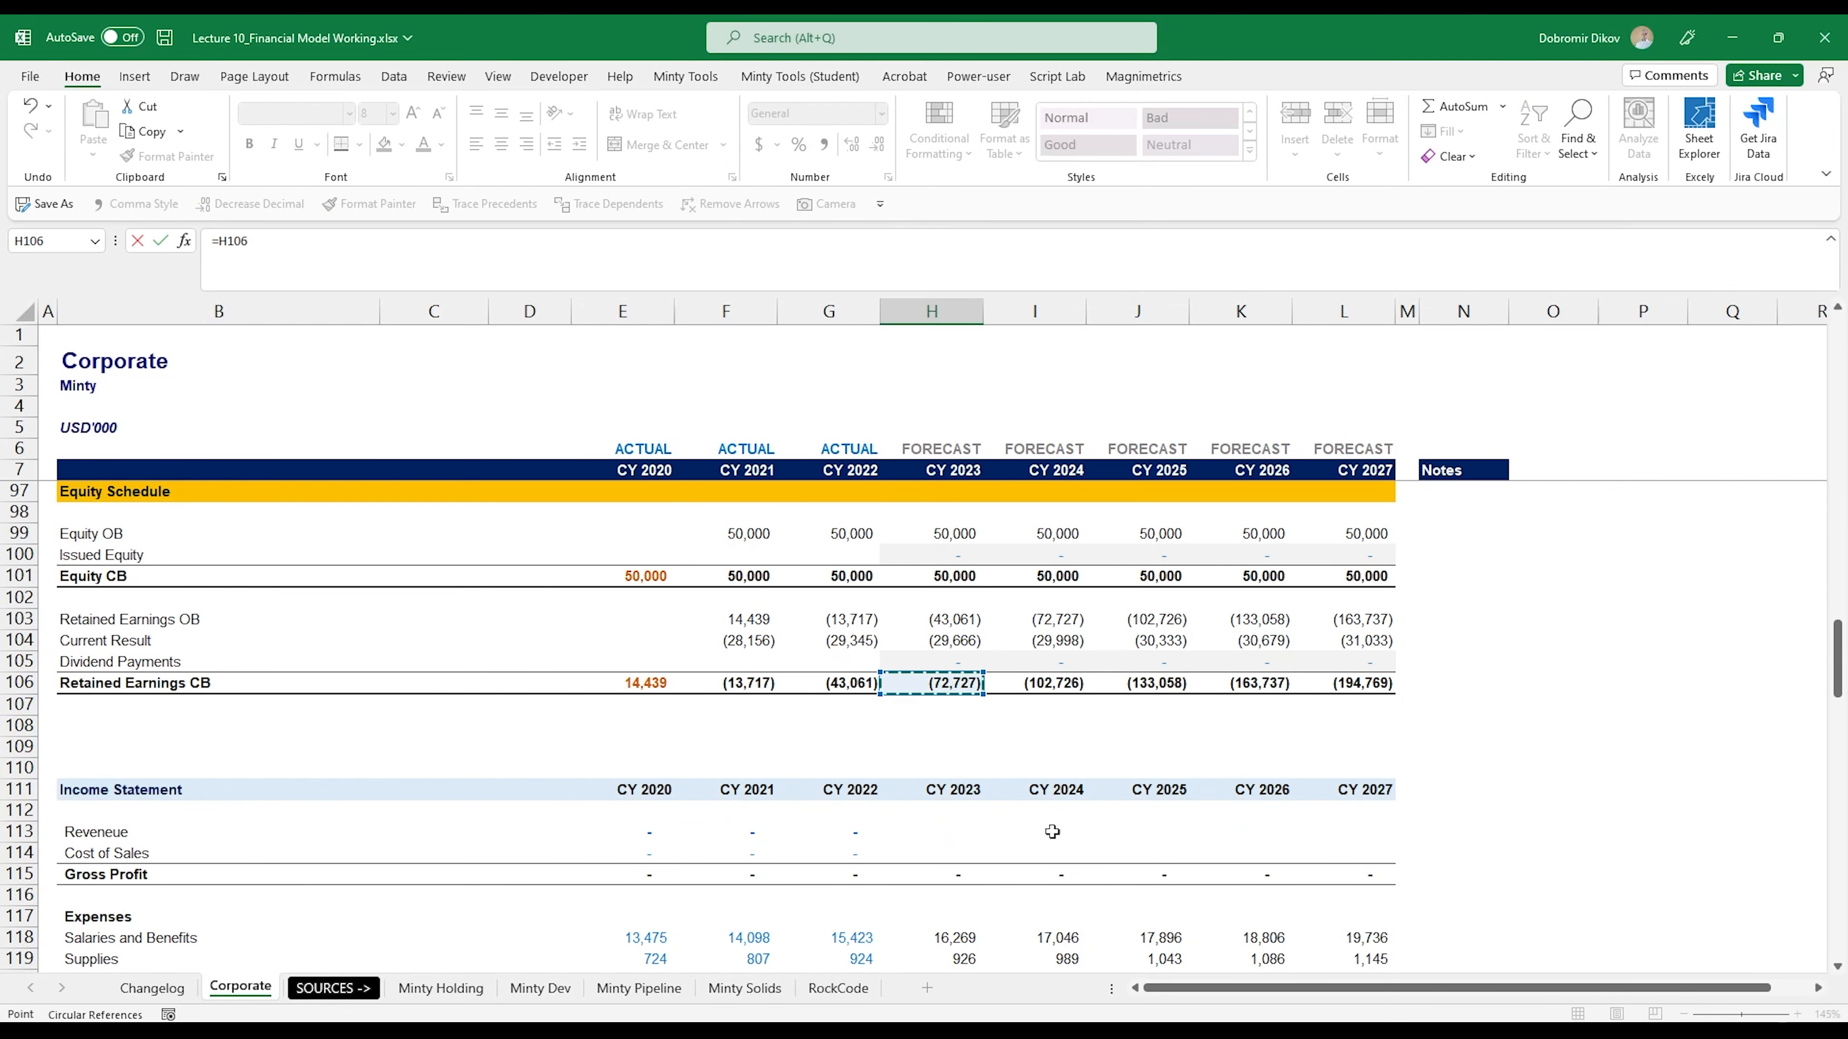
{"action": "key", "text": "Return"}
- Copy the Equity Capital and Retained Earnings formulas in H160:H161 across the forecast years to column L
{"action": "key", "text": "Up"}
{"action": "key", "text": "Up"}
{"action": "key", "text": "shift+Down"}
{"action": "key", "text": "shift+Right"}
{"action": "key", "text": "shift+Right"}
{"action": "key", "text": "shift+Right"}
{"action": "key", "text": "shift+Right"}
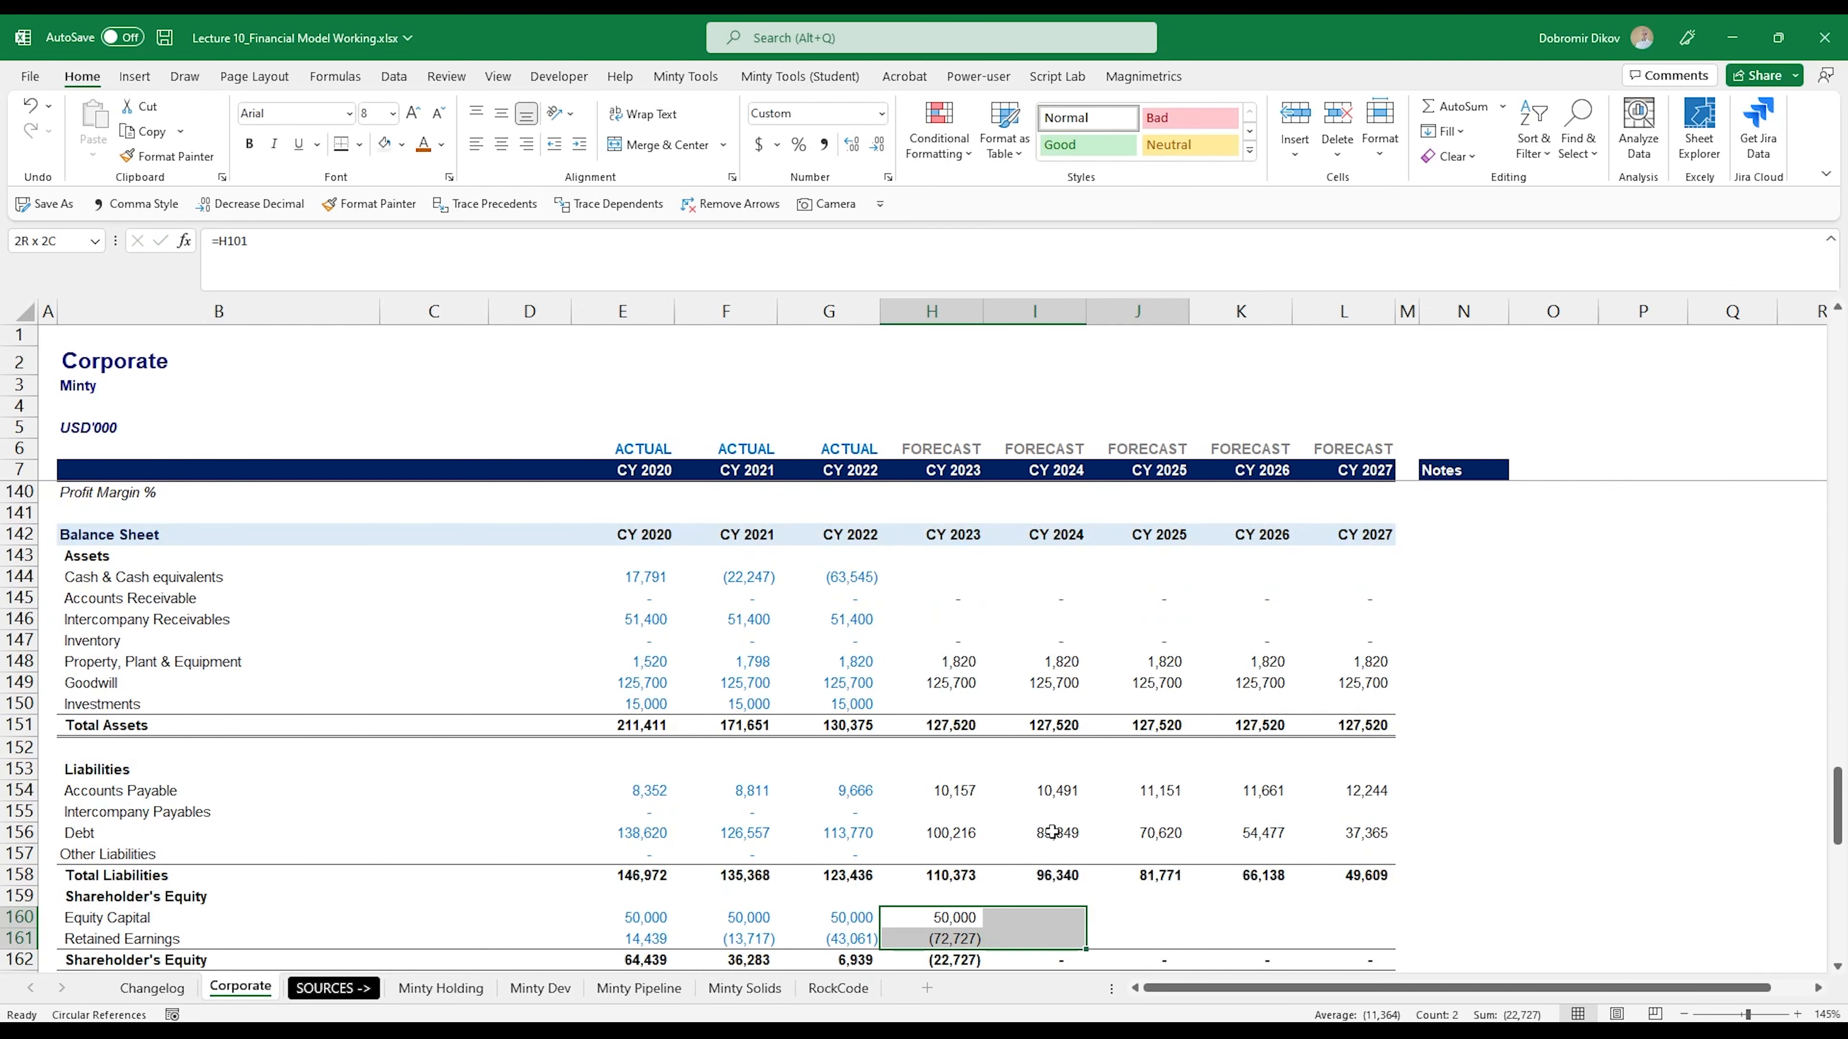
{"action": "key", "text": "ctrl+r"}
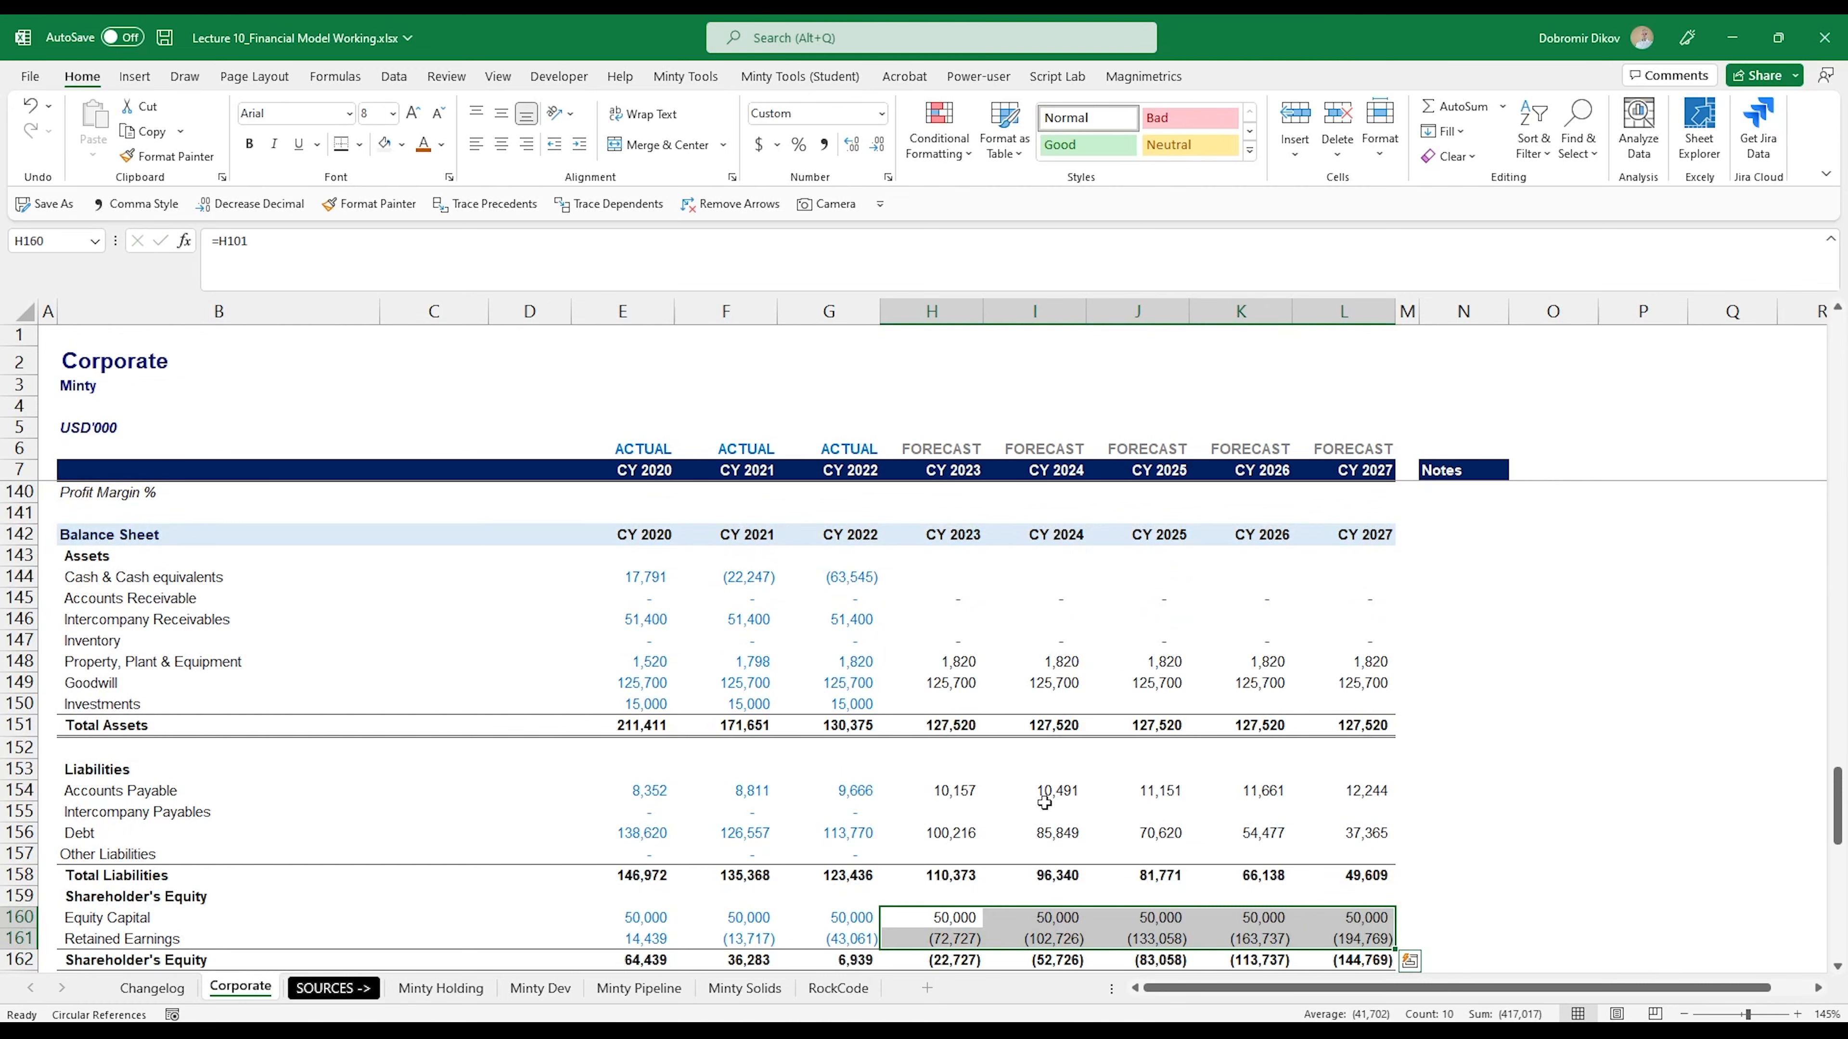
- Enter the note "Cash Conversion Cycle" for Accounts Receivable in cell N145
{"action": "scroll", "coordinate": [1047, 808], "scroll_direction": "down", "scroll_amount": 2}
{"action": "scroll", "coordinate": [971, 808], "scroll_direction": "up", "scroll_amount": 2}
{"action": "left_click", "coordinate": [1462, 599]}
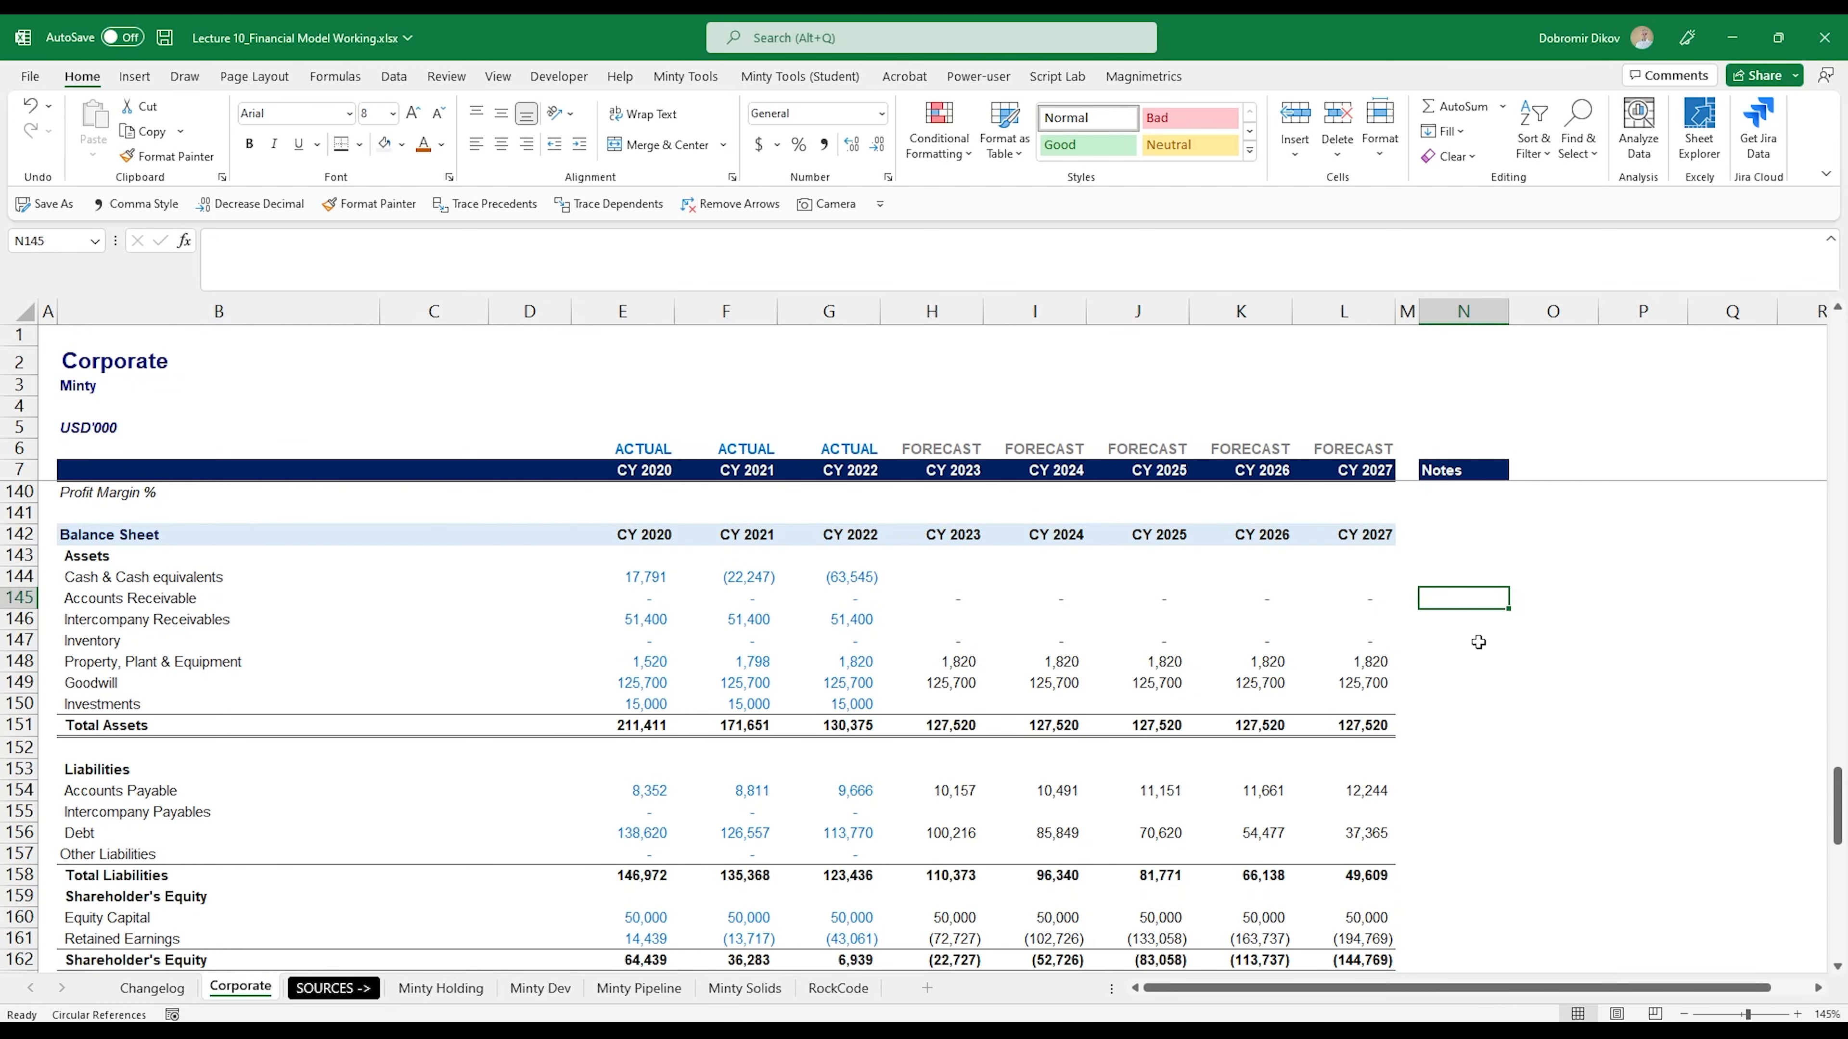
{"action": "type", "text": "Ca"}
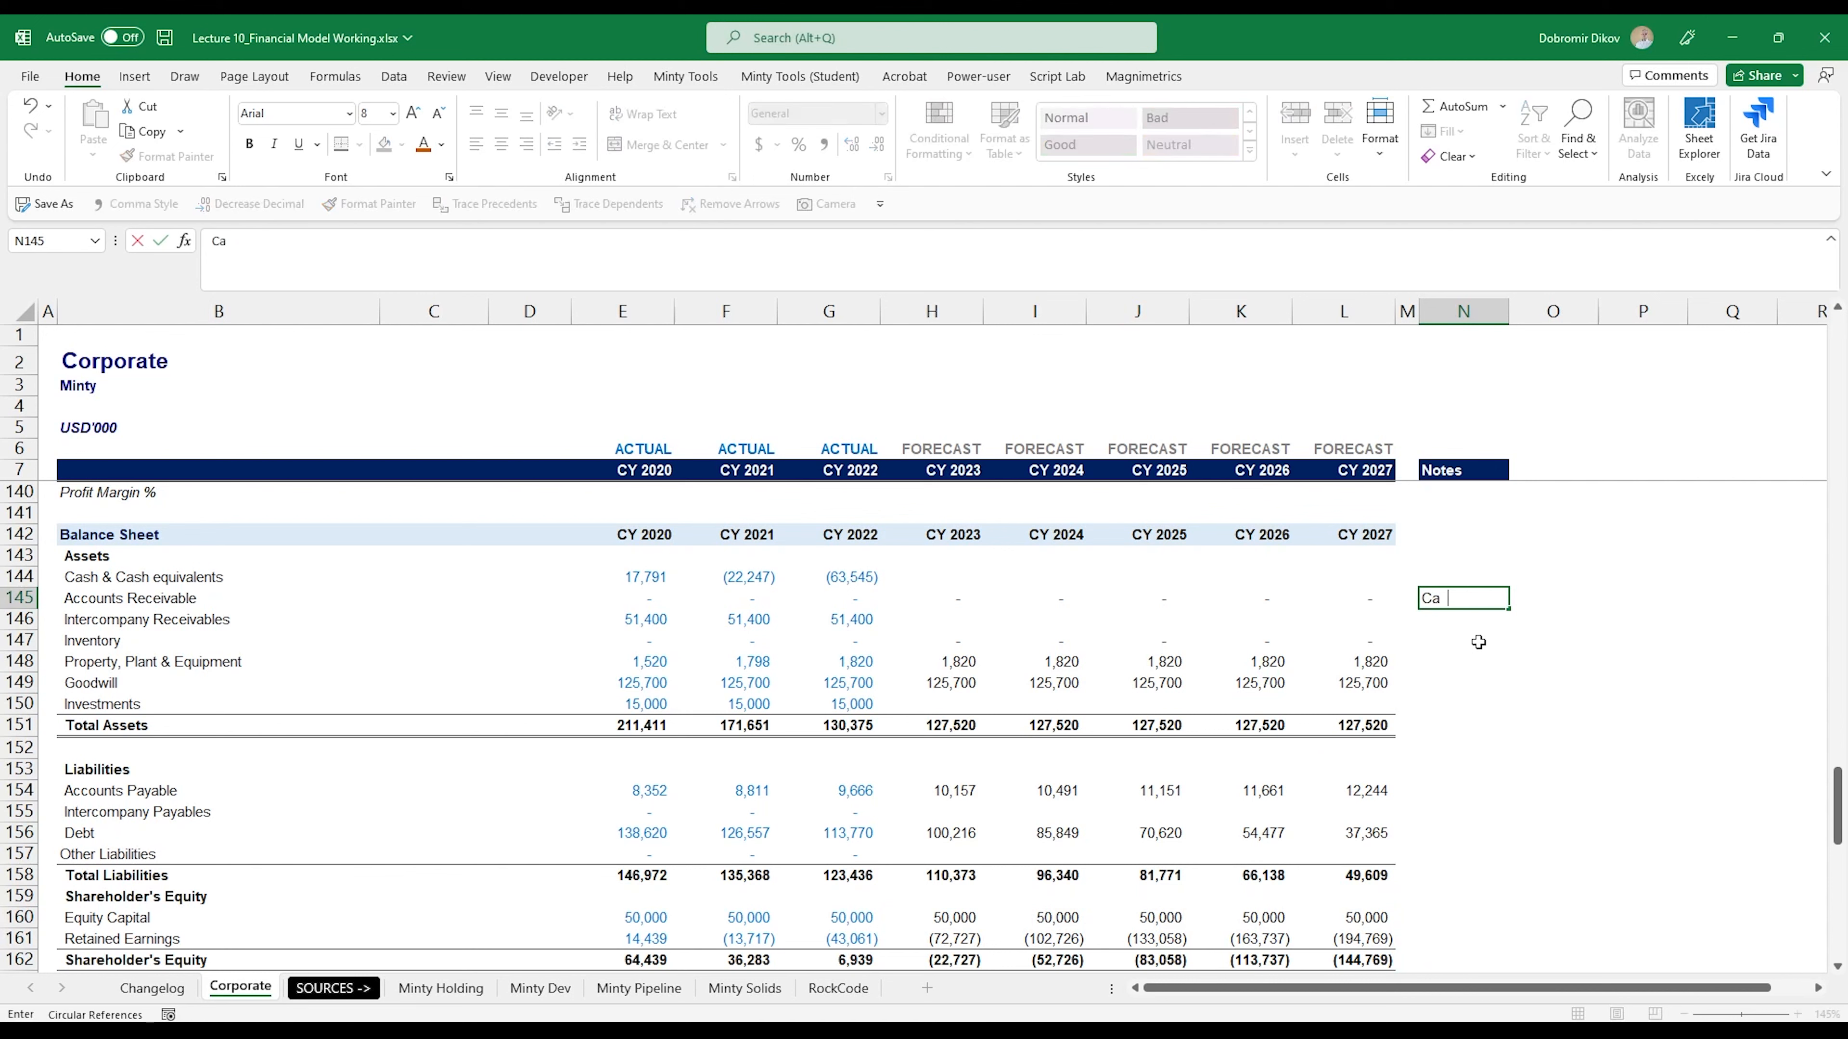
{"action": "type", "text": "sh Conbersion Cycle"}
{"action": "key", "text": "Return"}
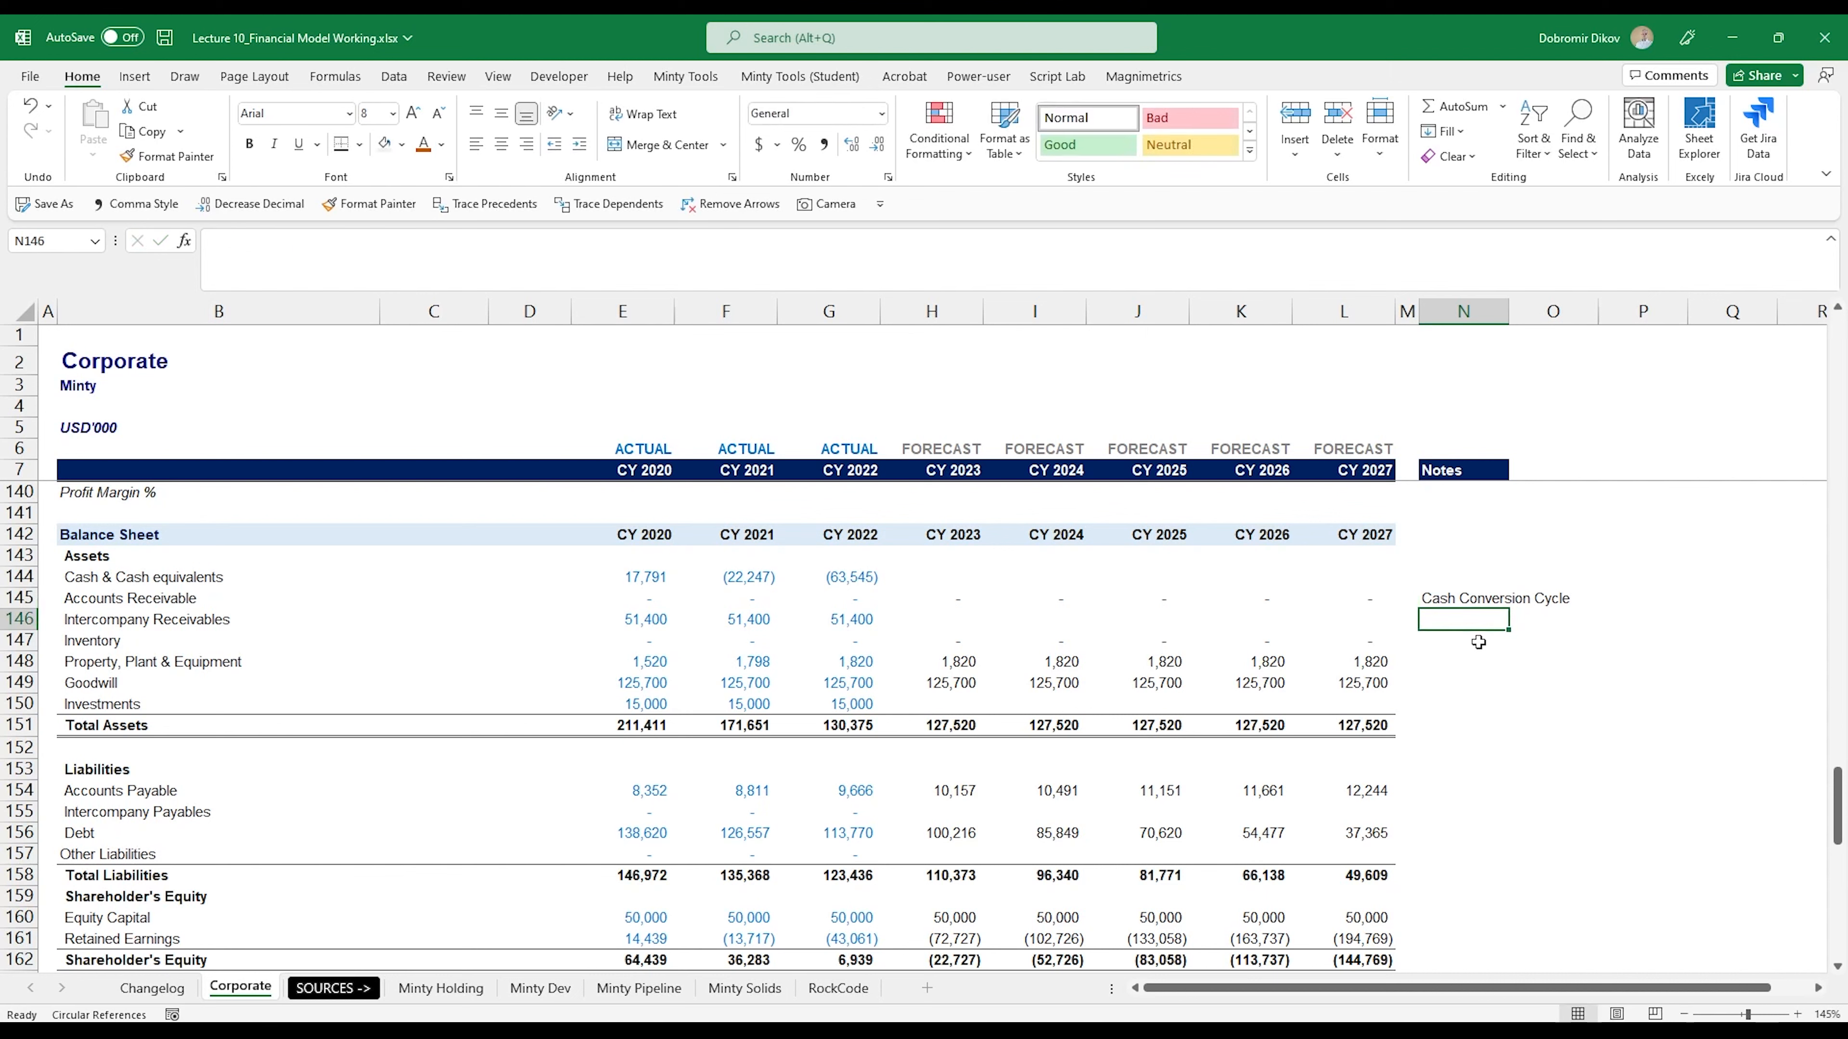
- Copy the Cash Conversion Cycle note to Inventory in N147 and Accounts Payable in N154
{"action": "key", "text": "Up"}
{"action": "key", "text": "ctrl+c"}
{"action": "key", "text": "Down"}
{"action": "left_click", "coordinate": [1479, 642]}
{"action": "key", "text": "ctrl+v"}
{"action": "key", "text": "Down"}
{"action": "key", "text": "Down"}
{"action": "key", "text": "Down"}
{"action": "key", "text": "Down"}
{"action": "key", "text": "Down"}
{"action": "key", "text": "Down"}
{"action": "key", "text": "Down"}
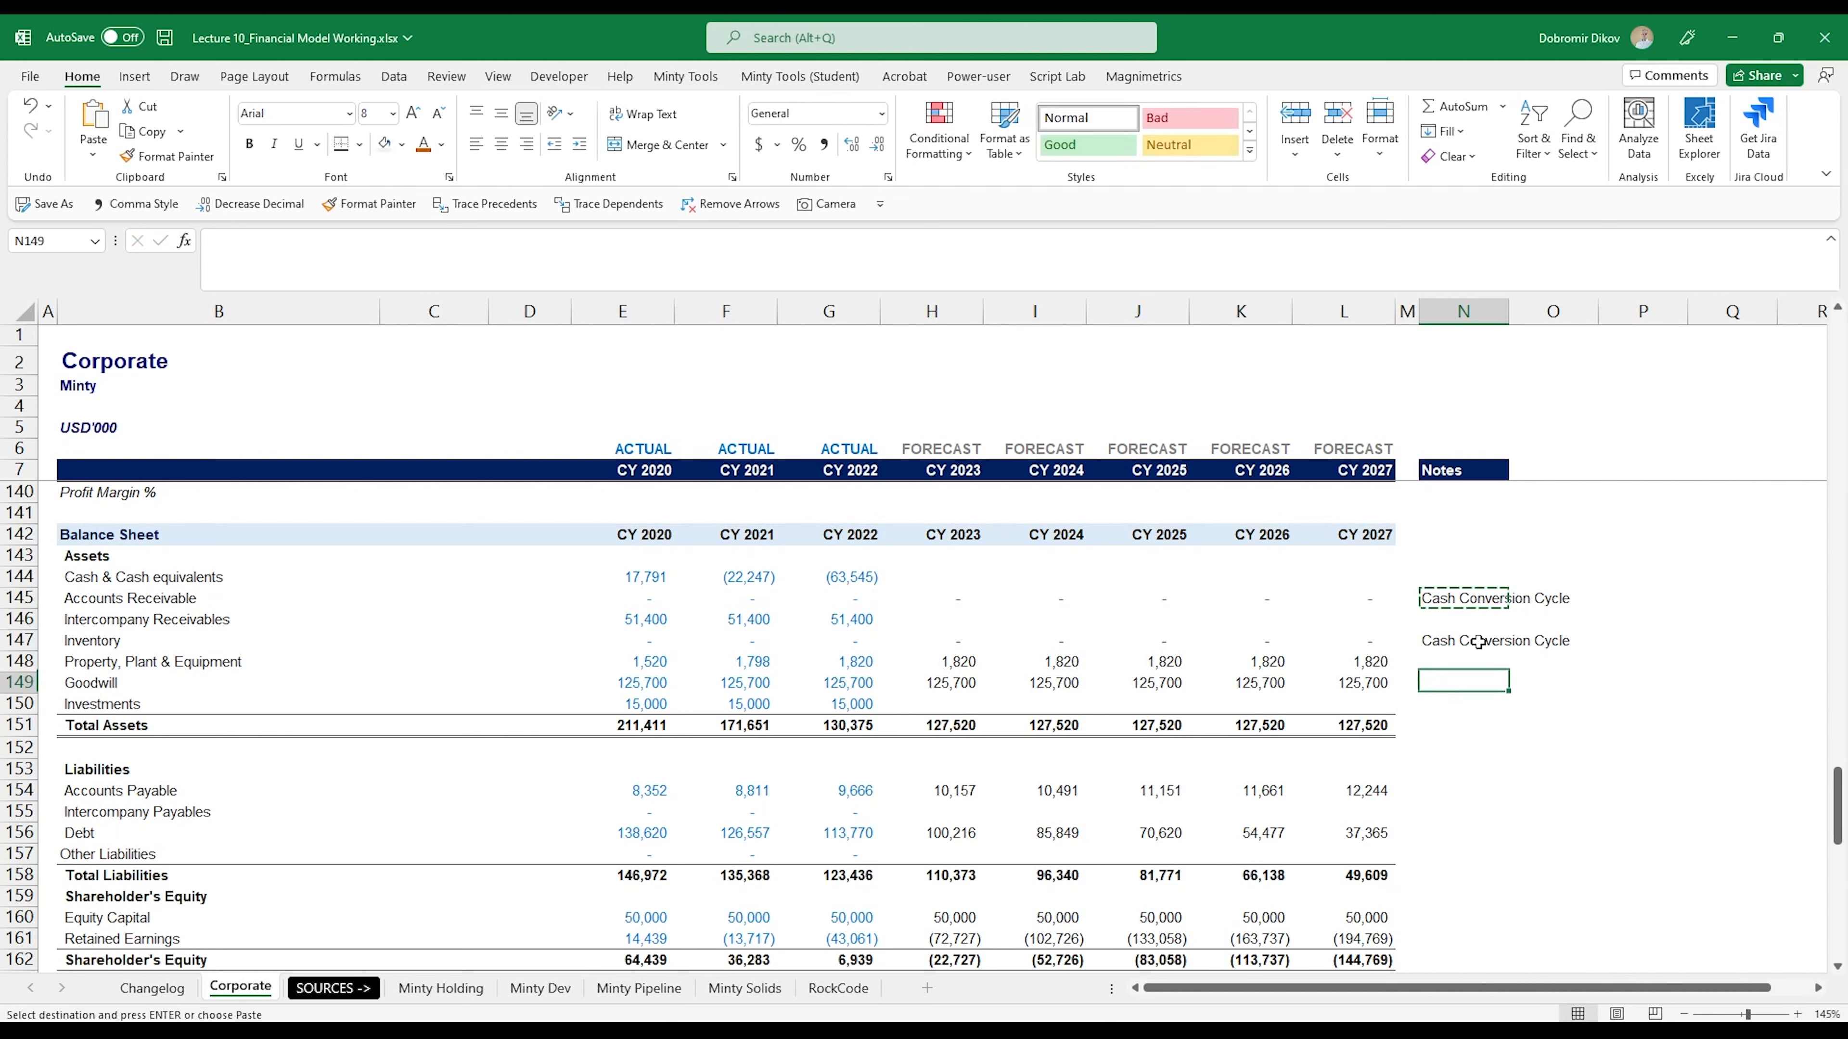
{"action": "key", "text": "ctrl+v"}
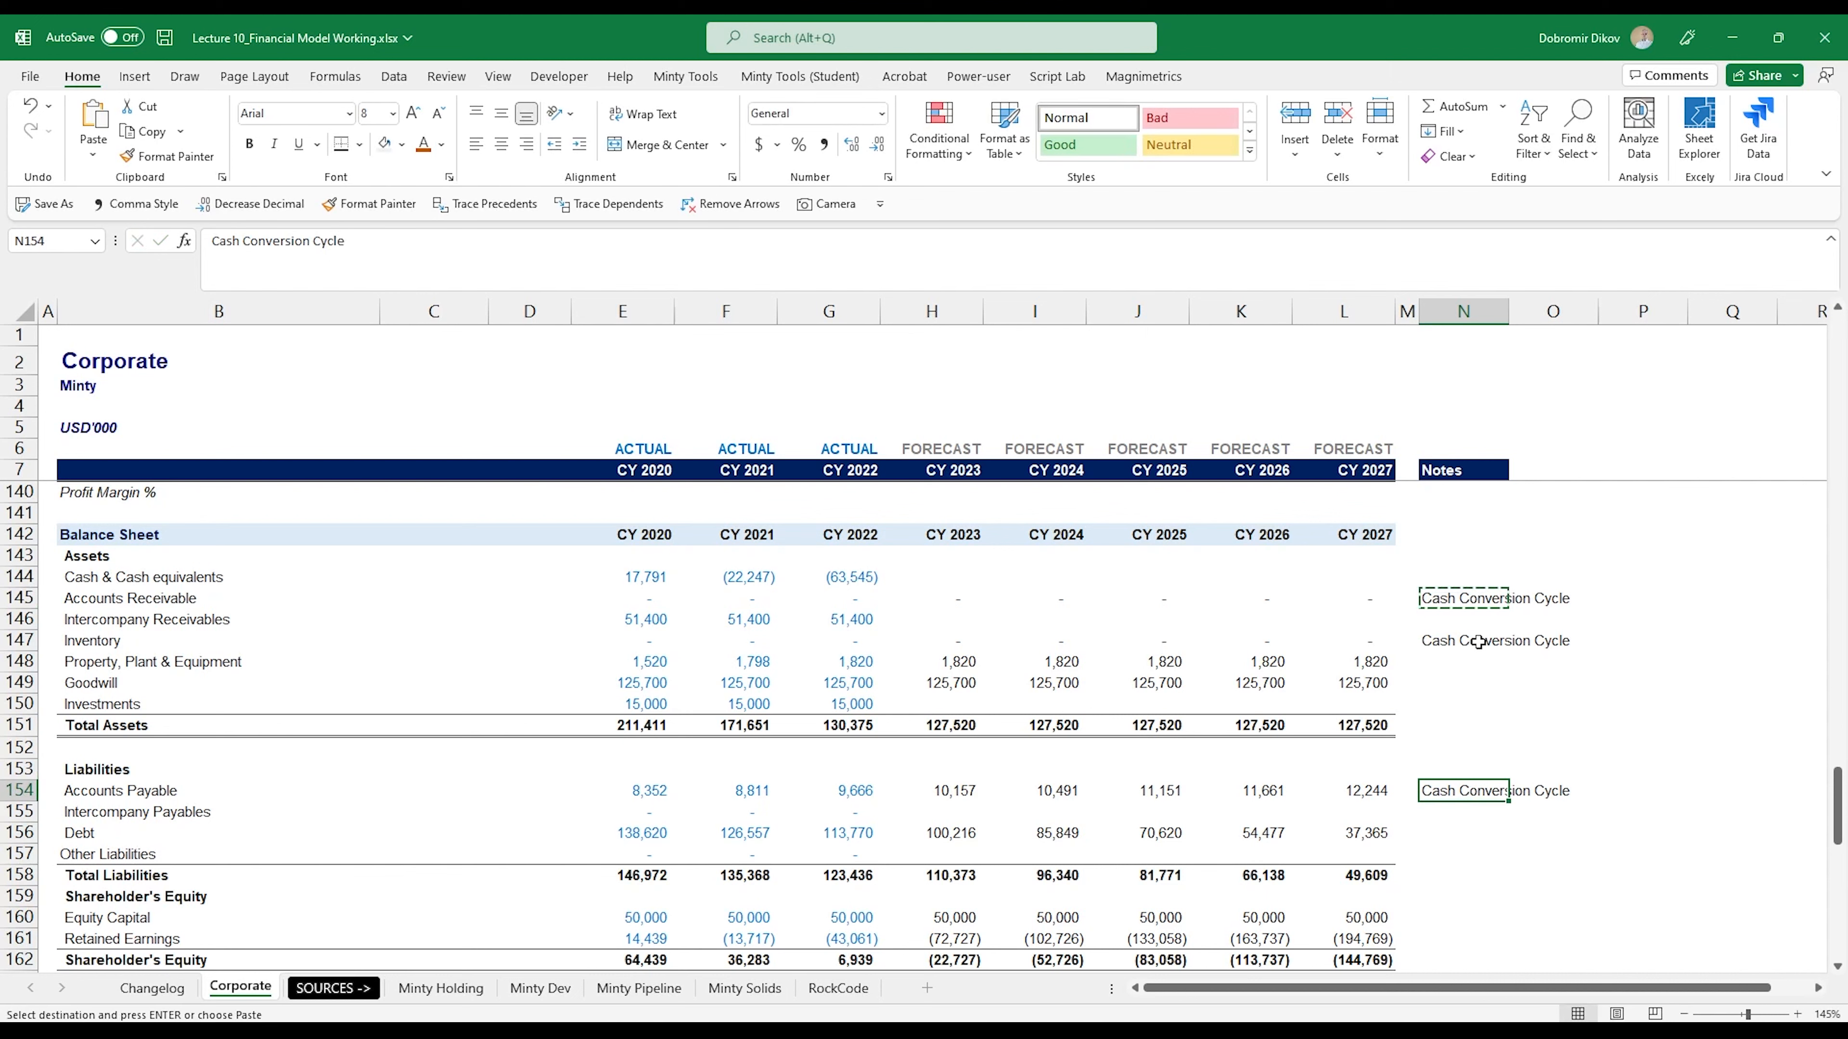
- Enter the note "Remains the same" for Intercompany Receivables in cell N146
{"action": "key", "text": "ctrl+Up"}
{"action": "key", "text": "ctrl+Up"}
{"action": "key", "text": "Down"}
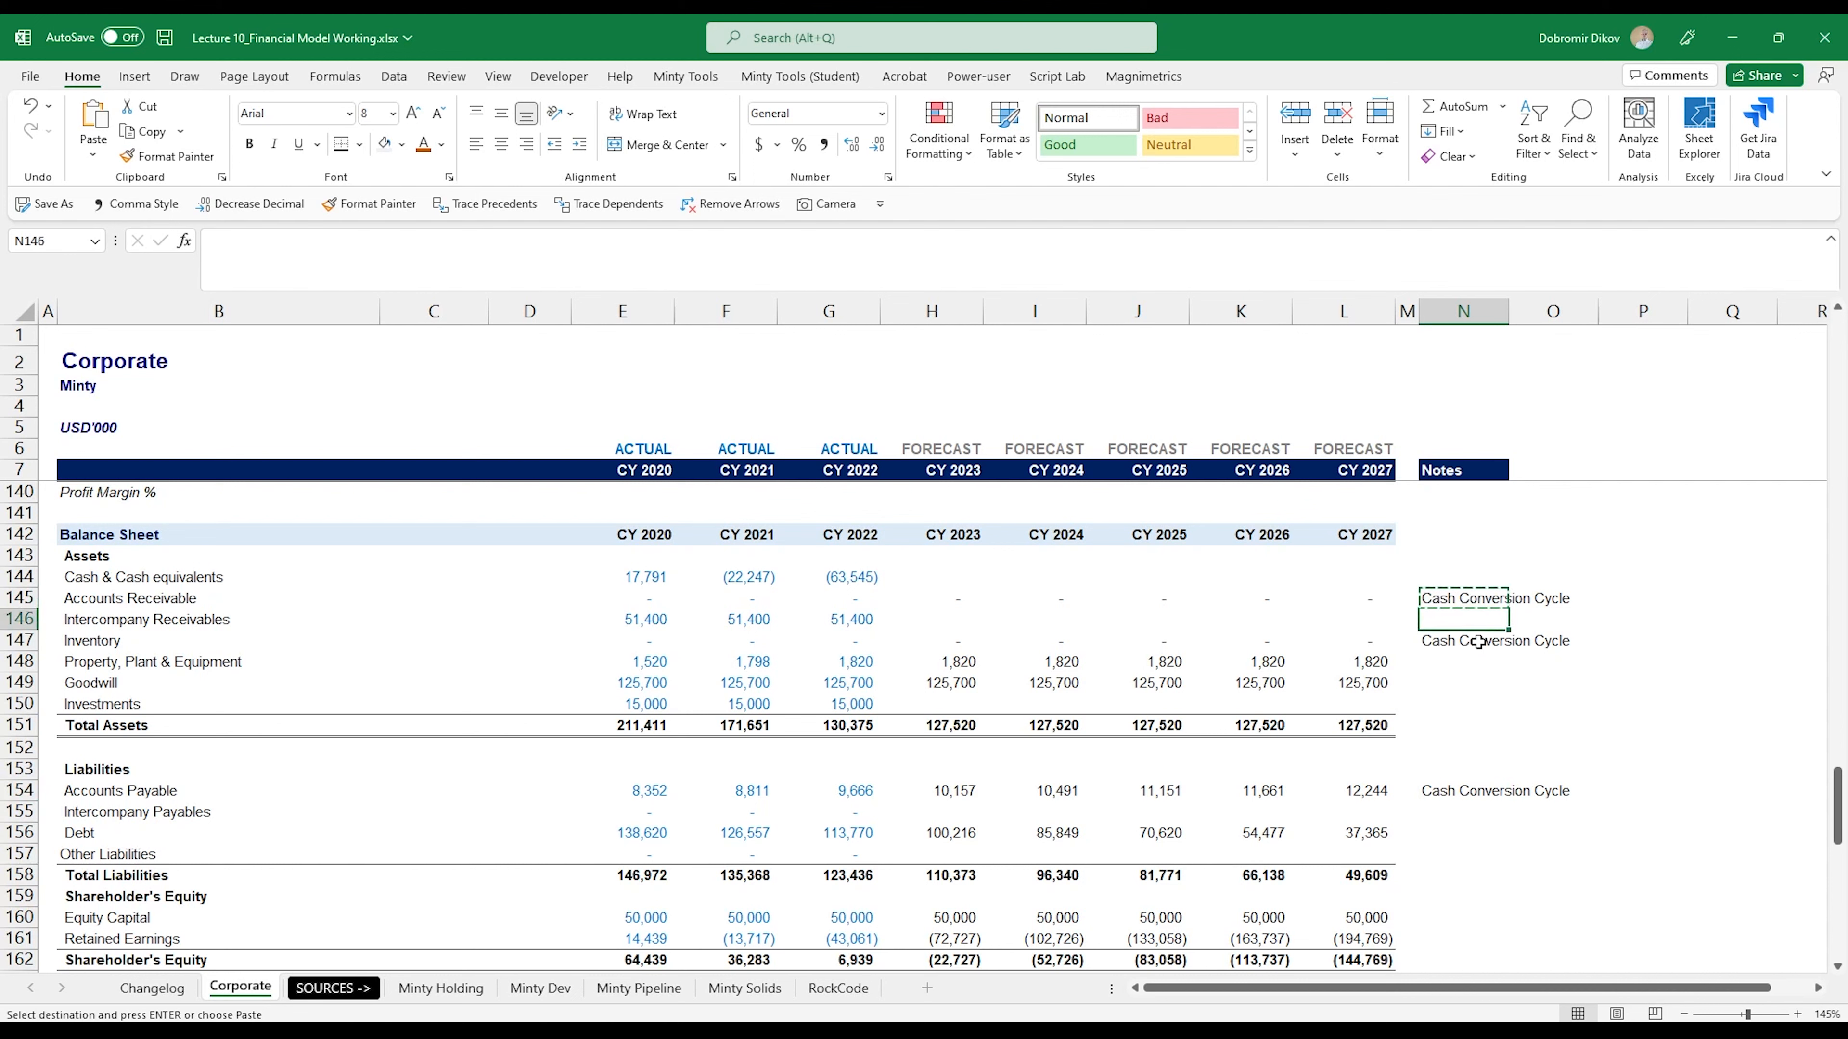
{"action": "type", "text": "emai"}
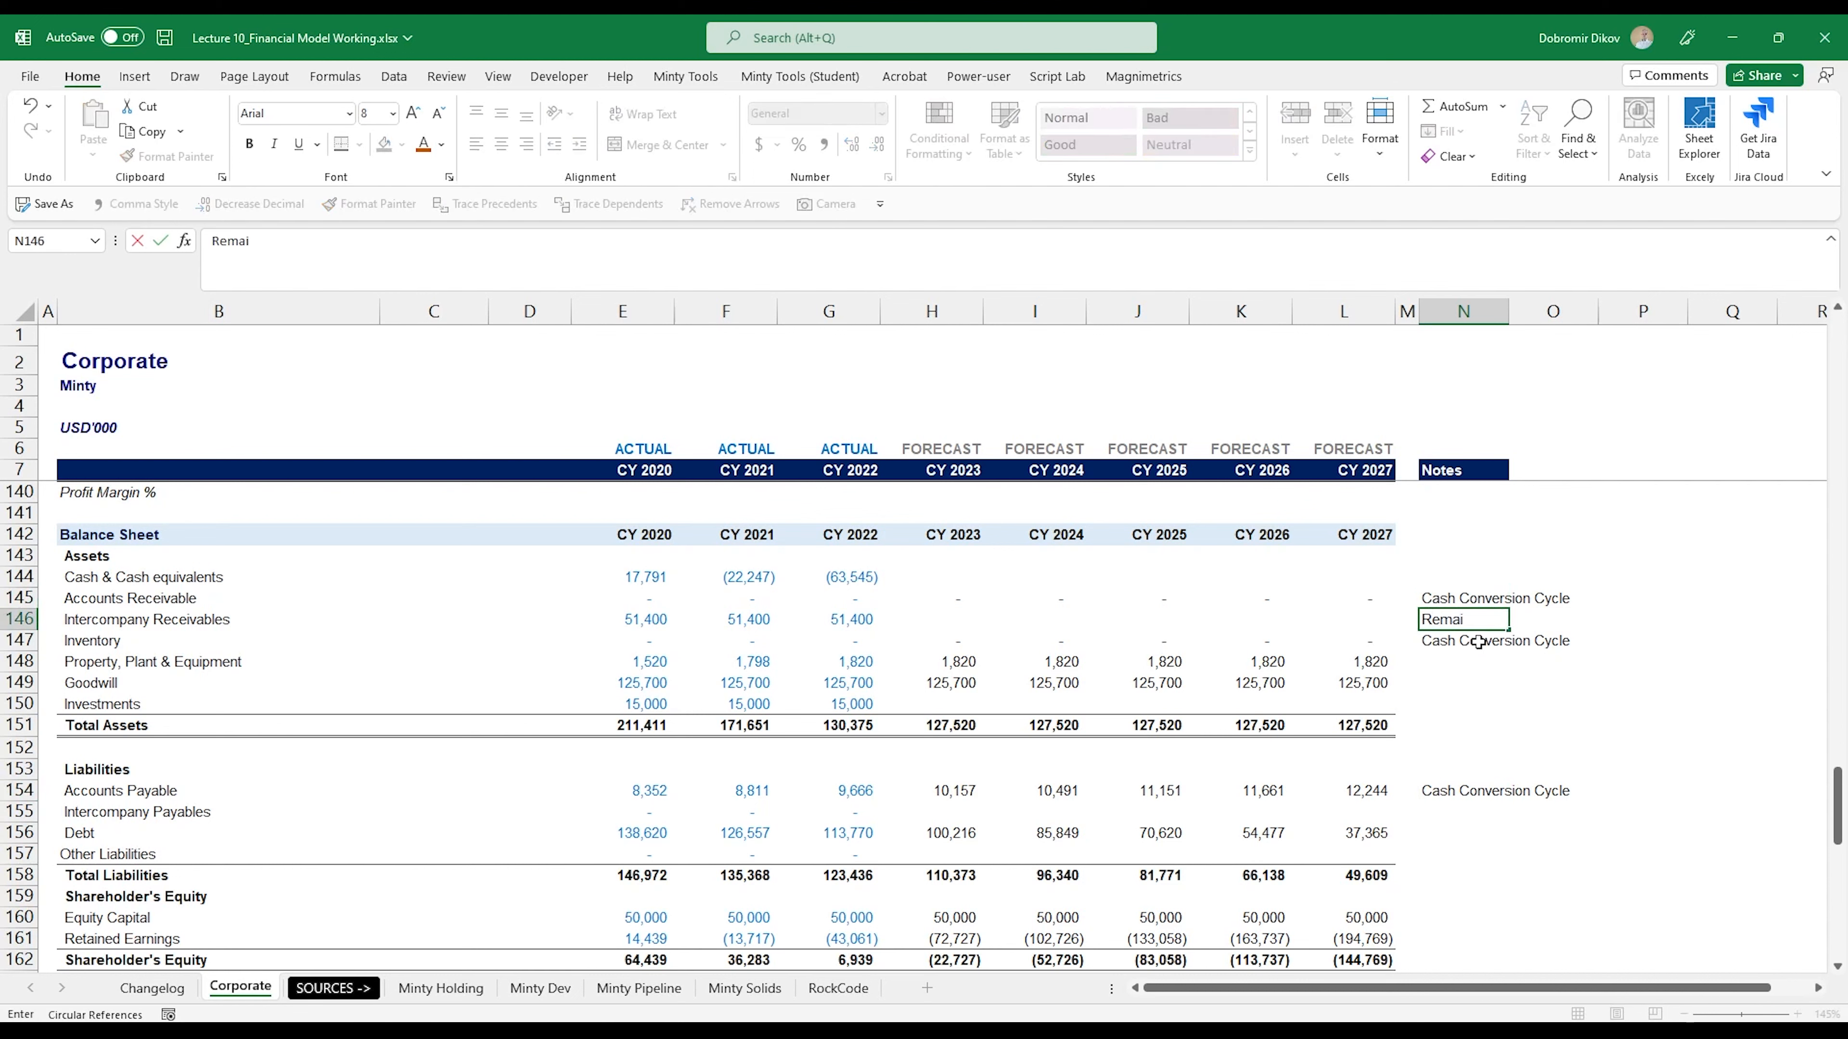
{"action": "type", "text": "ns the same"}
{"action": "key", "text": "Return"}
- Carry the Intercompany Receivables balance forward with =G146 in H146 and copy it across to L146
{"action": "key", "text": "Up"}
{"action": "key", "text": "Left"}
{"action": "key", "text": "Left"}
{"action": "key", "text": "Left"}
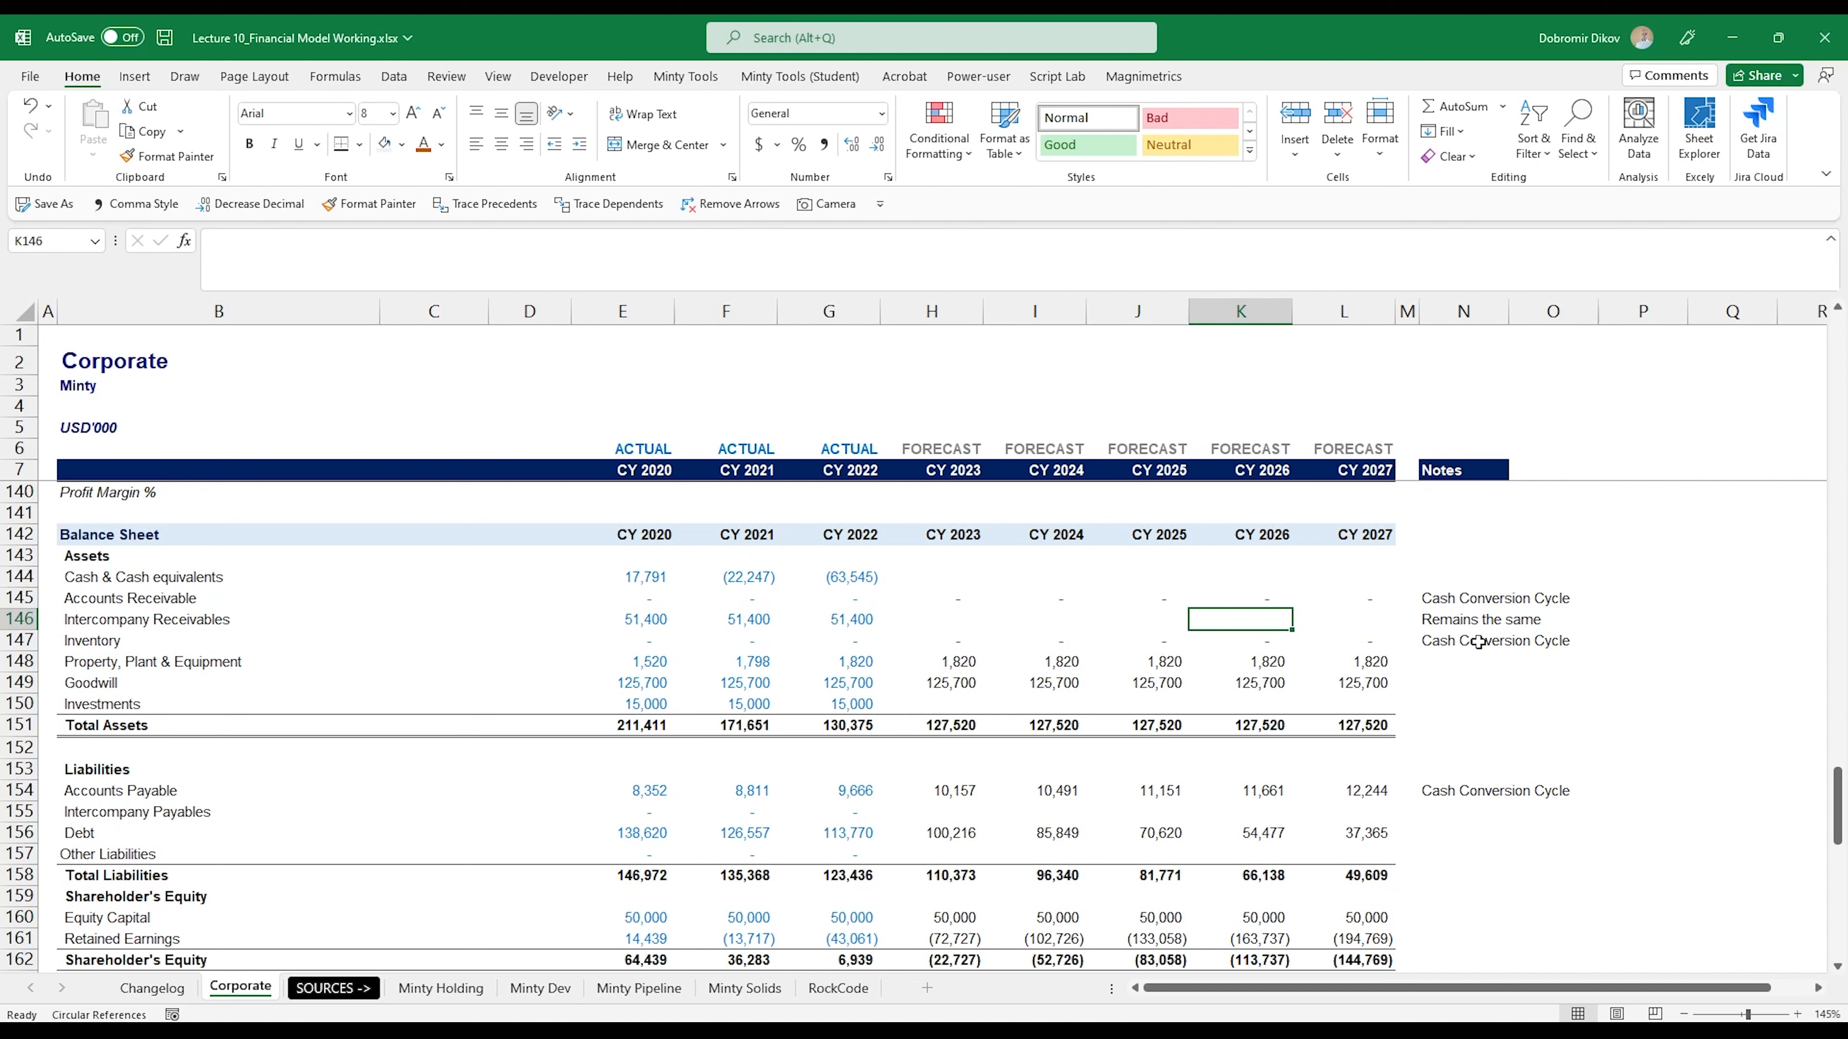
{"action": "key", "text": "Left"}
{"action": "key", "text": "Left"}
{"action": "key", "text": "Left"}
{"action": "type", "text": "="}
{"action": "key", "text": "Left"}
{"action": "key", "text": "Return"}
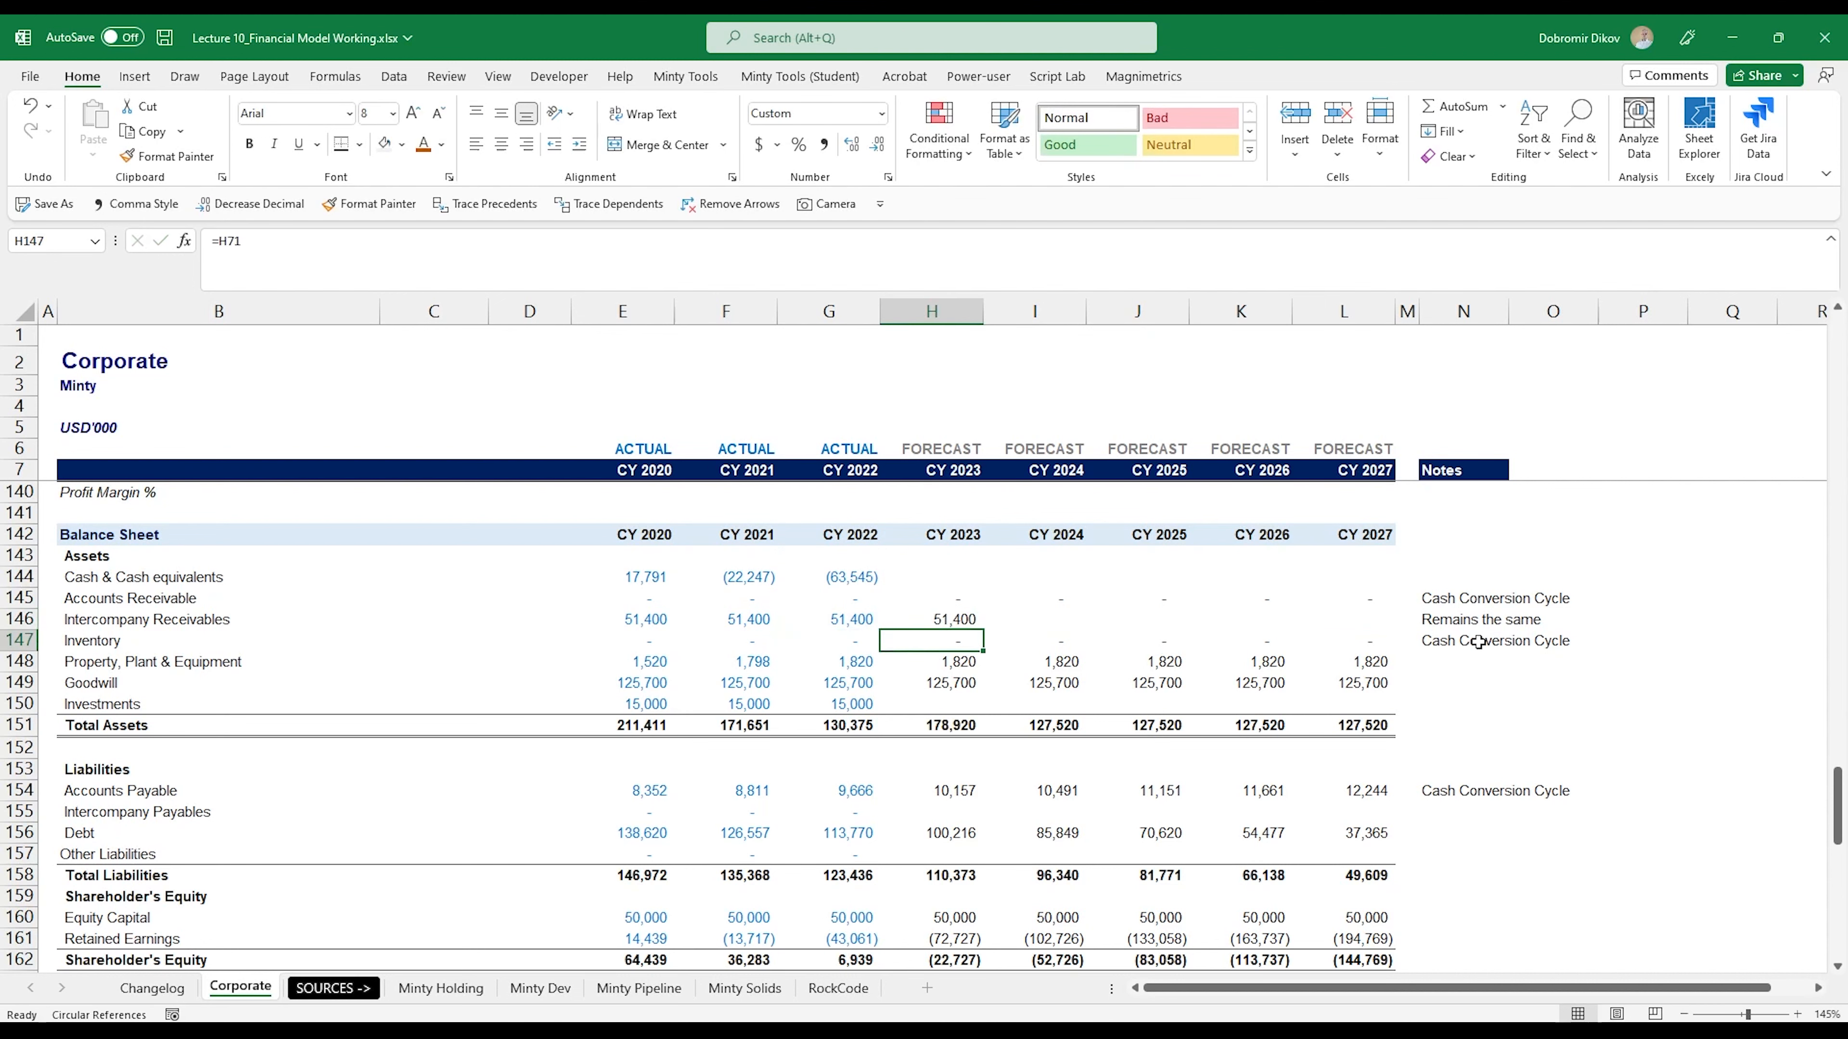
{"action": "key", "text": "Up"}
{"action": "key", "text": "shift+Right"}
{"action": "key", "text": "shift+Right"}
{"action": "key", "text": "shift+Right"}
{"action": "key", "text": "shift+Right"}
{"action": "key", "text": "ctrl+r"}
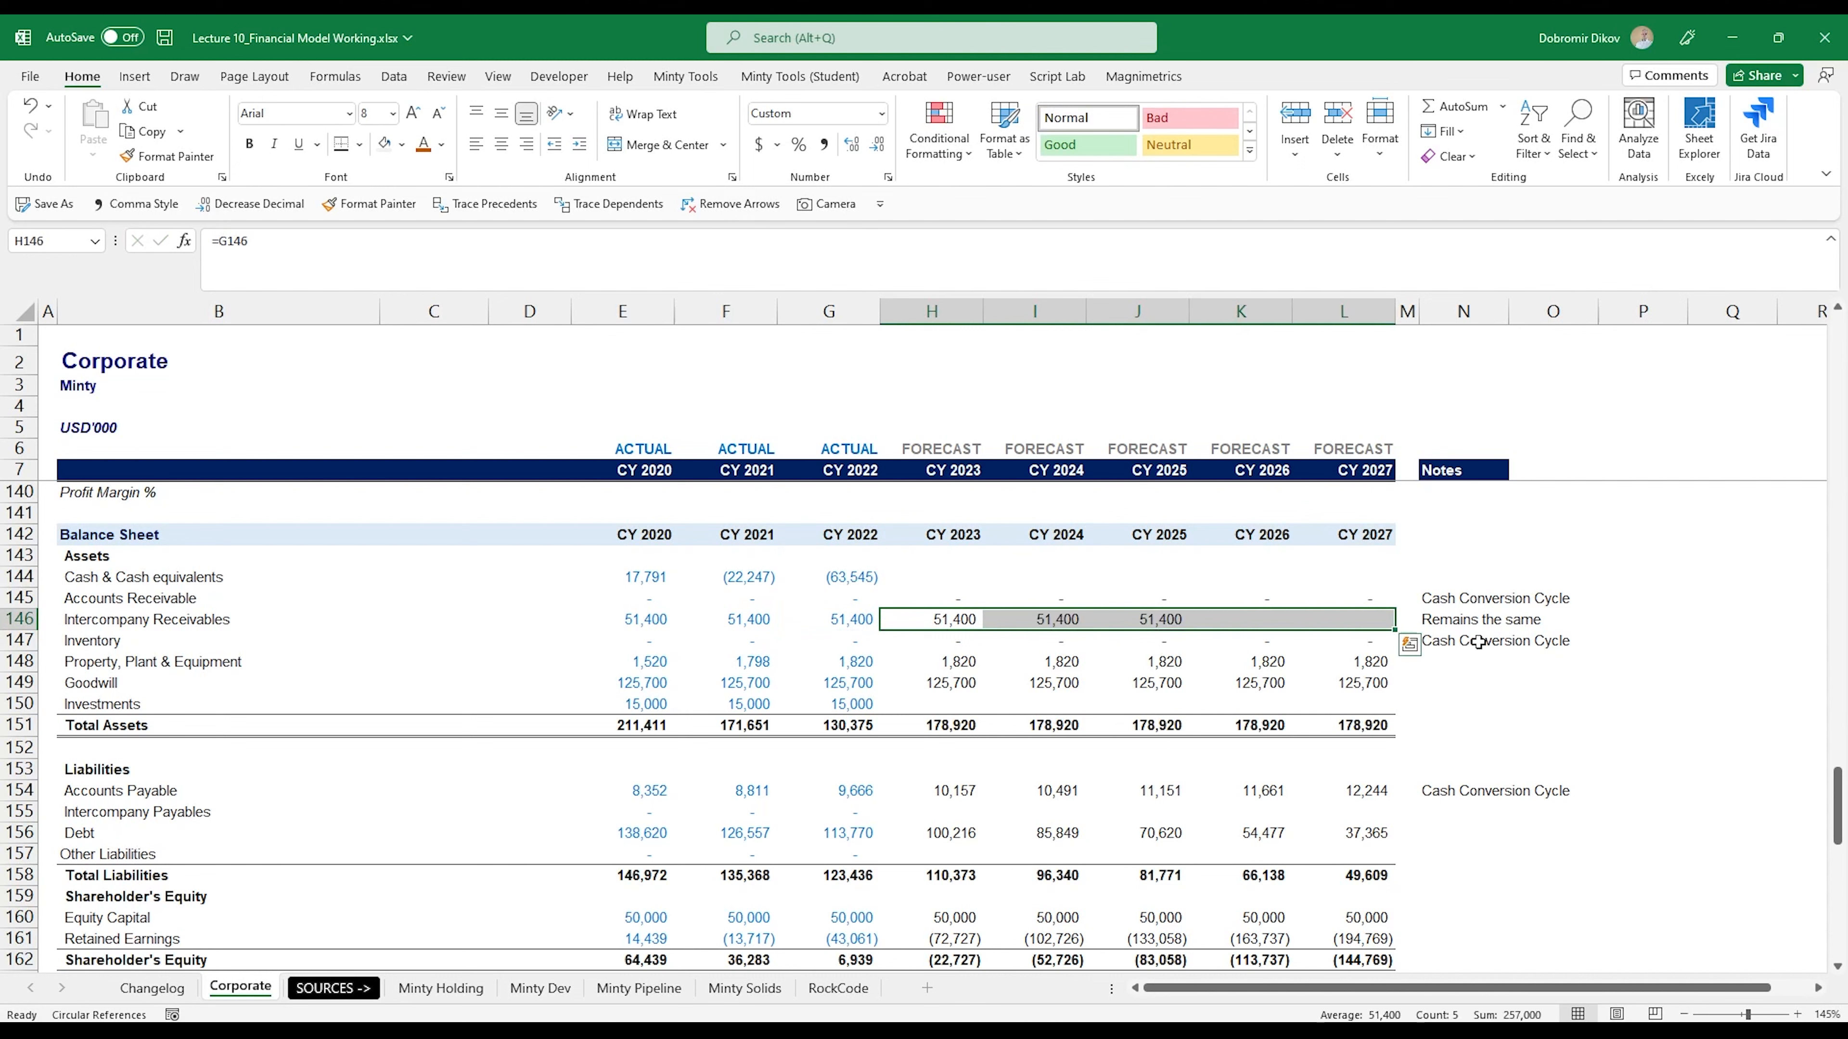
- Enter the note "Cash Flow Statement" for Cash & Cash equivalents in cell N144
{"action": "key", "text": "Up"}
{"action": "key", "text": "Up"}
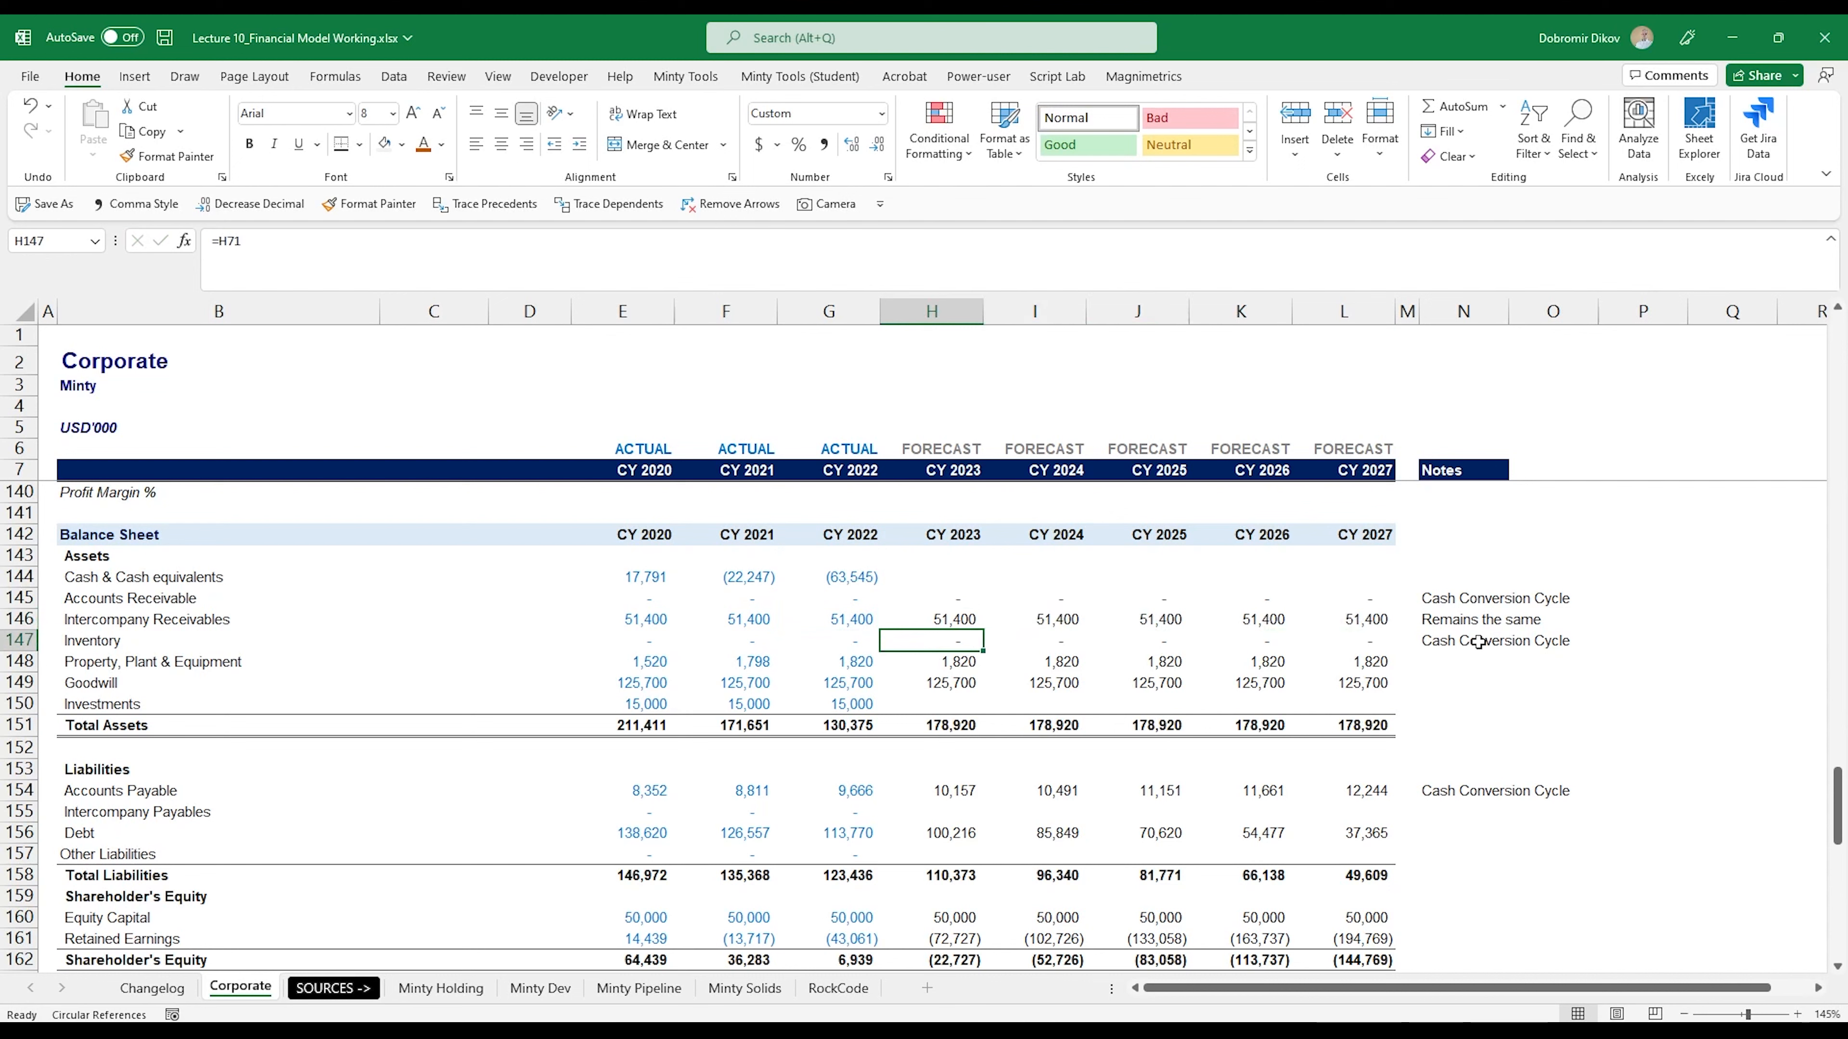
{"action": "key", "text": "Right"}
{"action": "key", "text": "Right"}
{"action": "key", "text": "Right"}
{"action": "key", "text": "Right"}
{"action": "key", "text": "Right"}
{"action": "key", "text": "Right"}
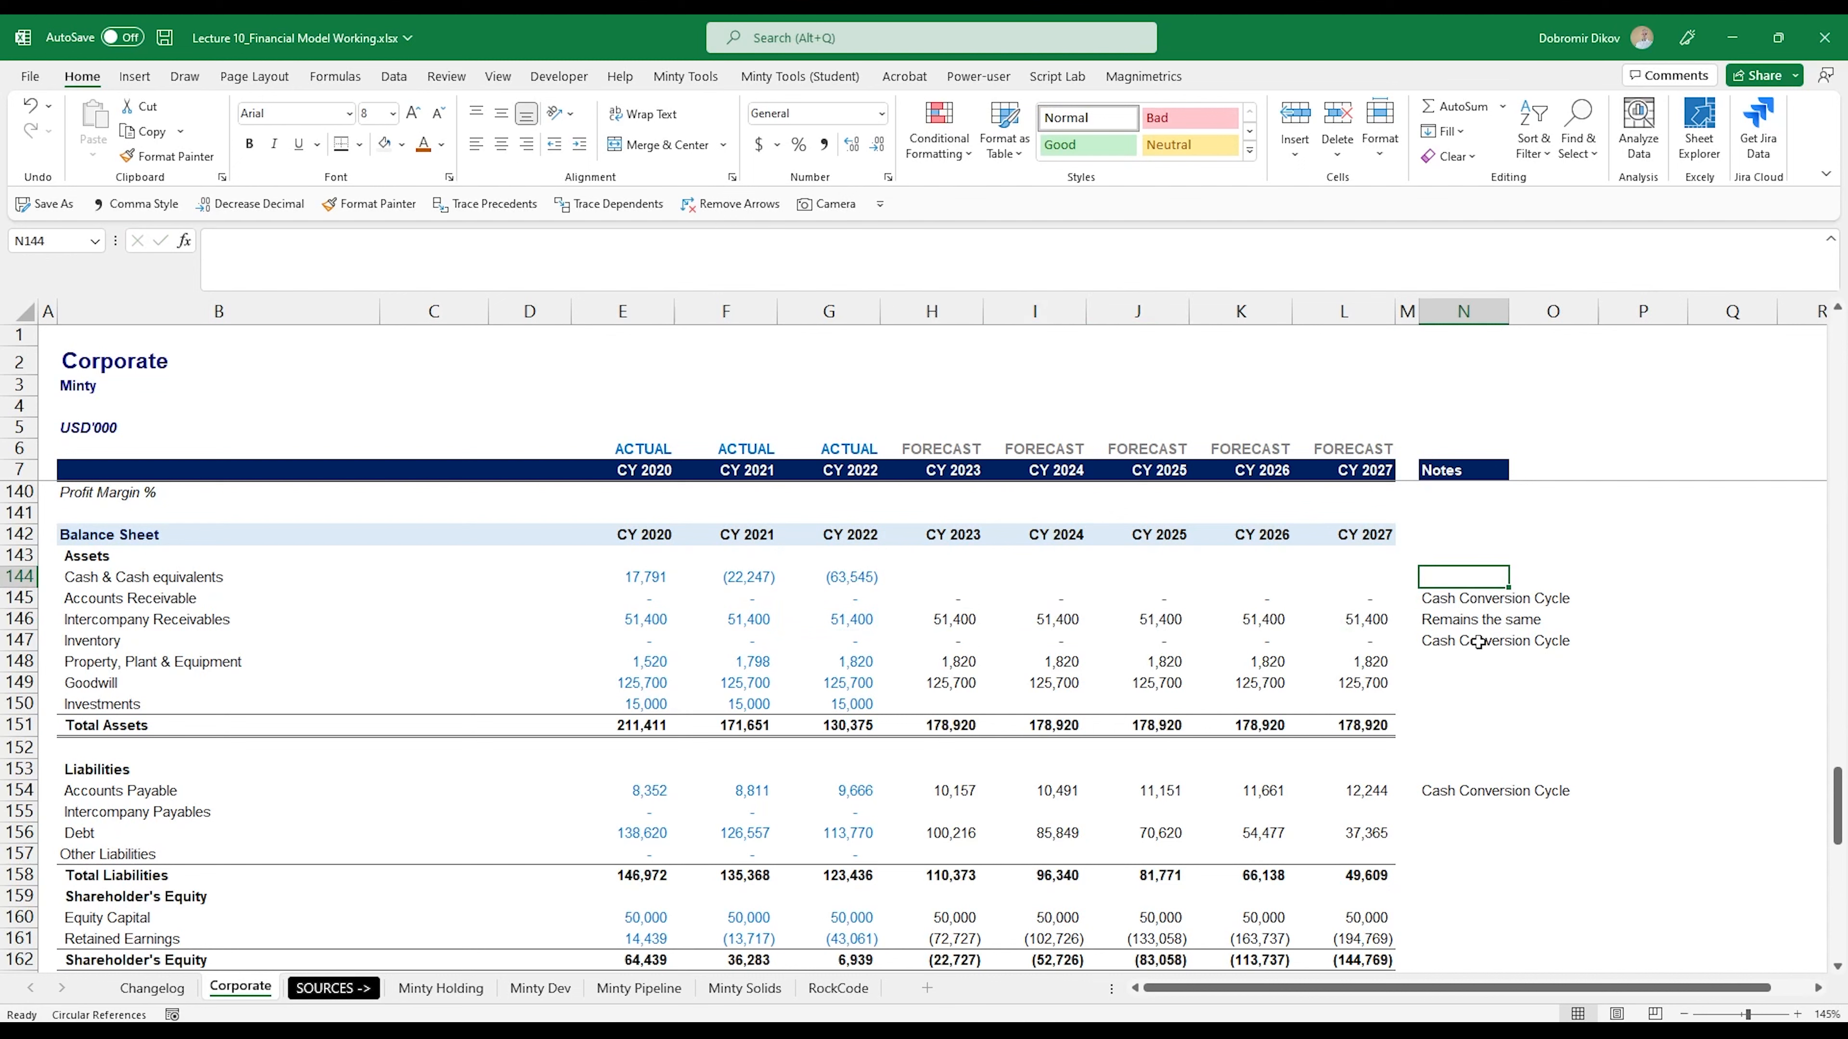
{"action": "type", "text": "Cash Flow Stat"}
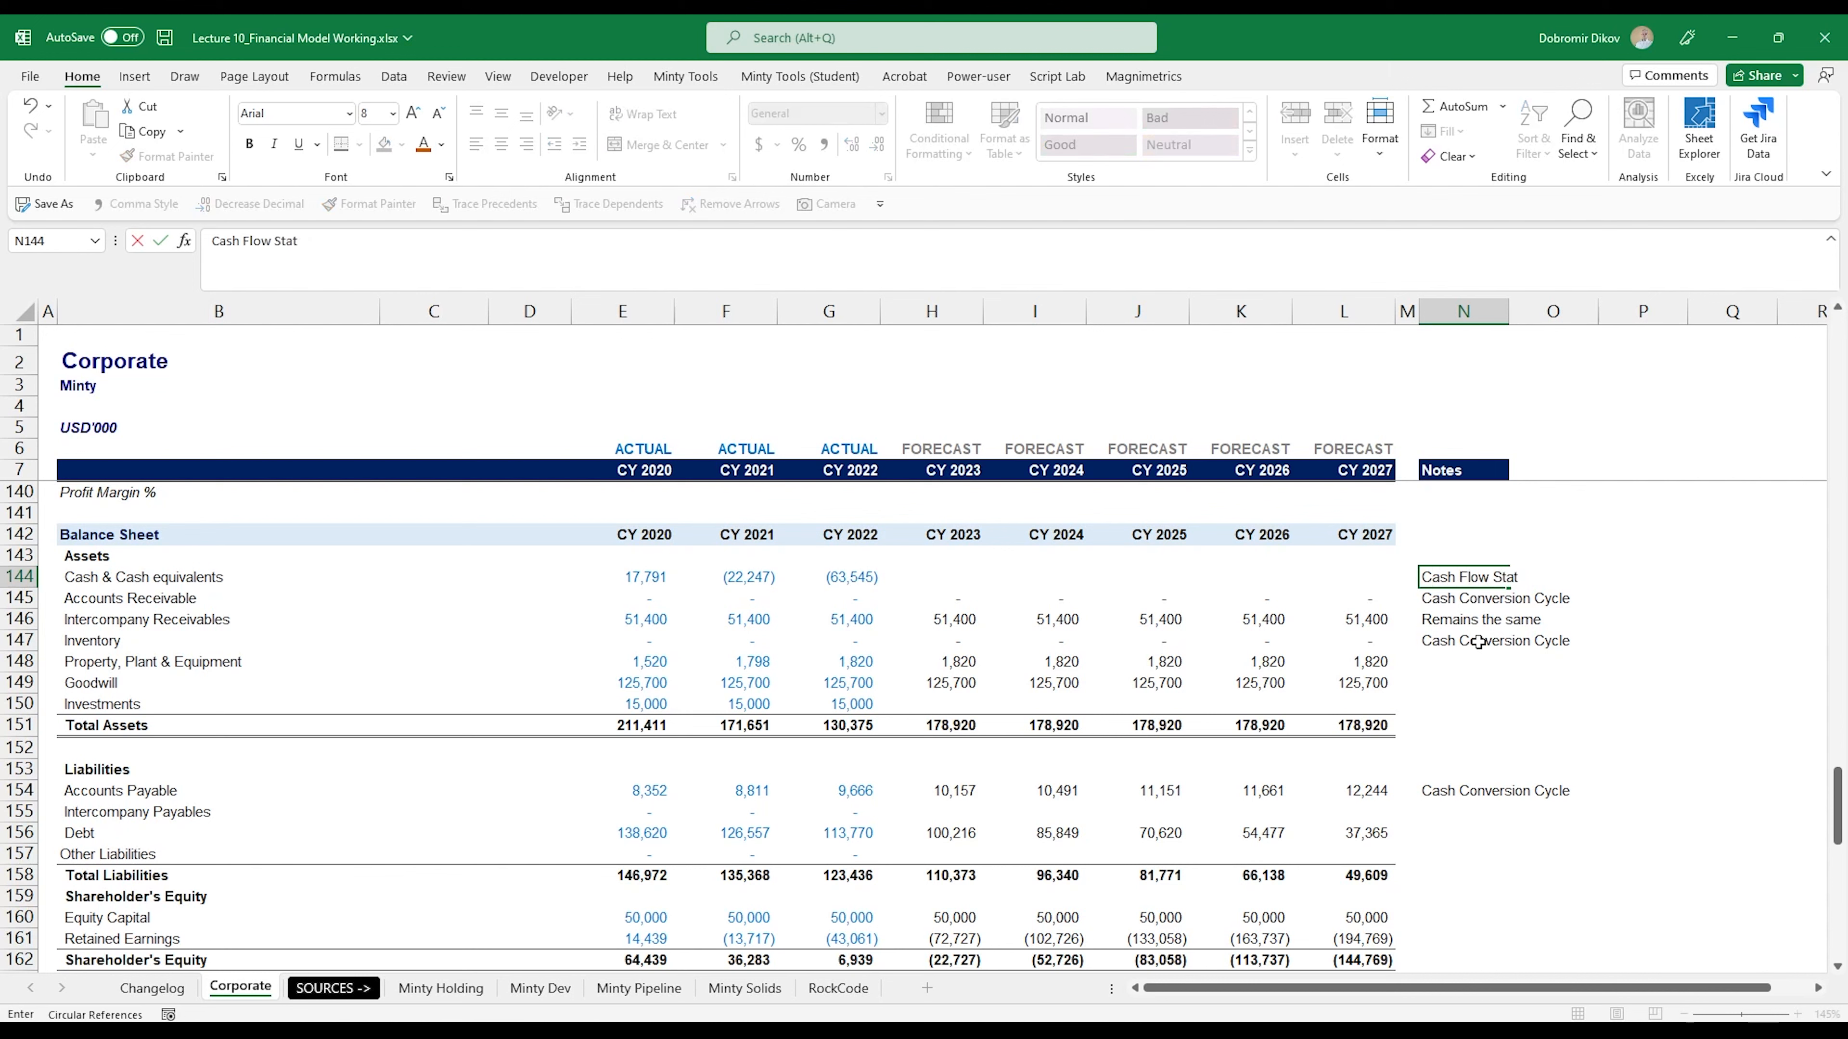
{"action": "type", "text": "ement"}
{"action": "key", "text": "Return"}
- Enter the notes "PPE Schedule" in N148 for Property, Plant & Equipment and "Goodwill Schedule" in N149 for Goodwill
{"action": "key", "text": "Down"}
{"action": "key", "text": "Down"}
{"action": "key", "text": "Down"}
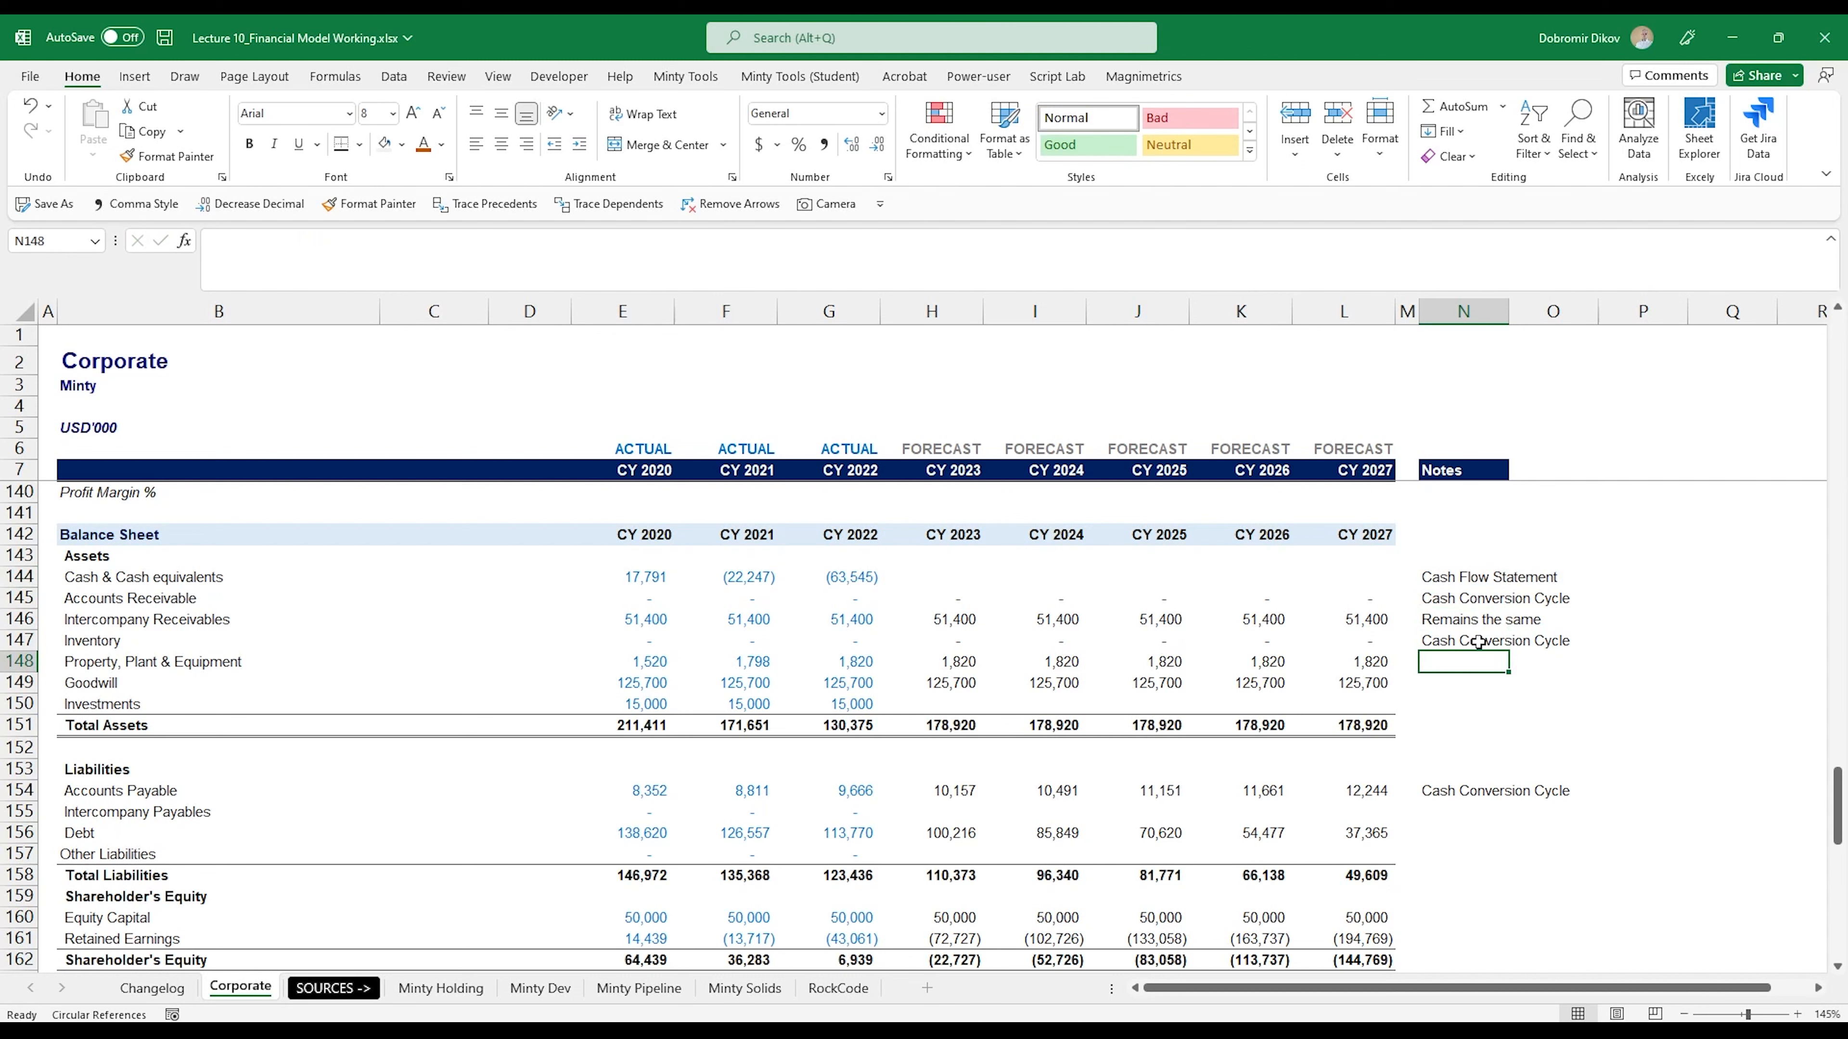
{"action": "type", "text": "PPE Schedule"}
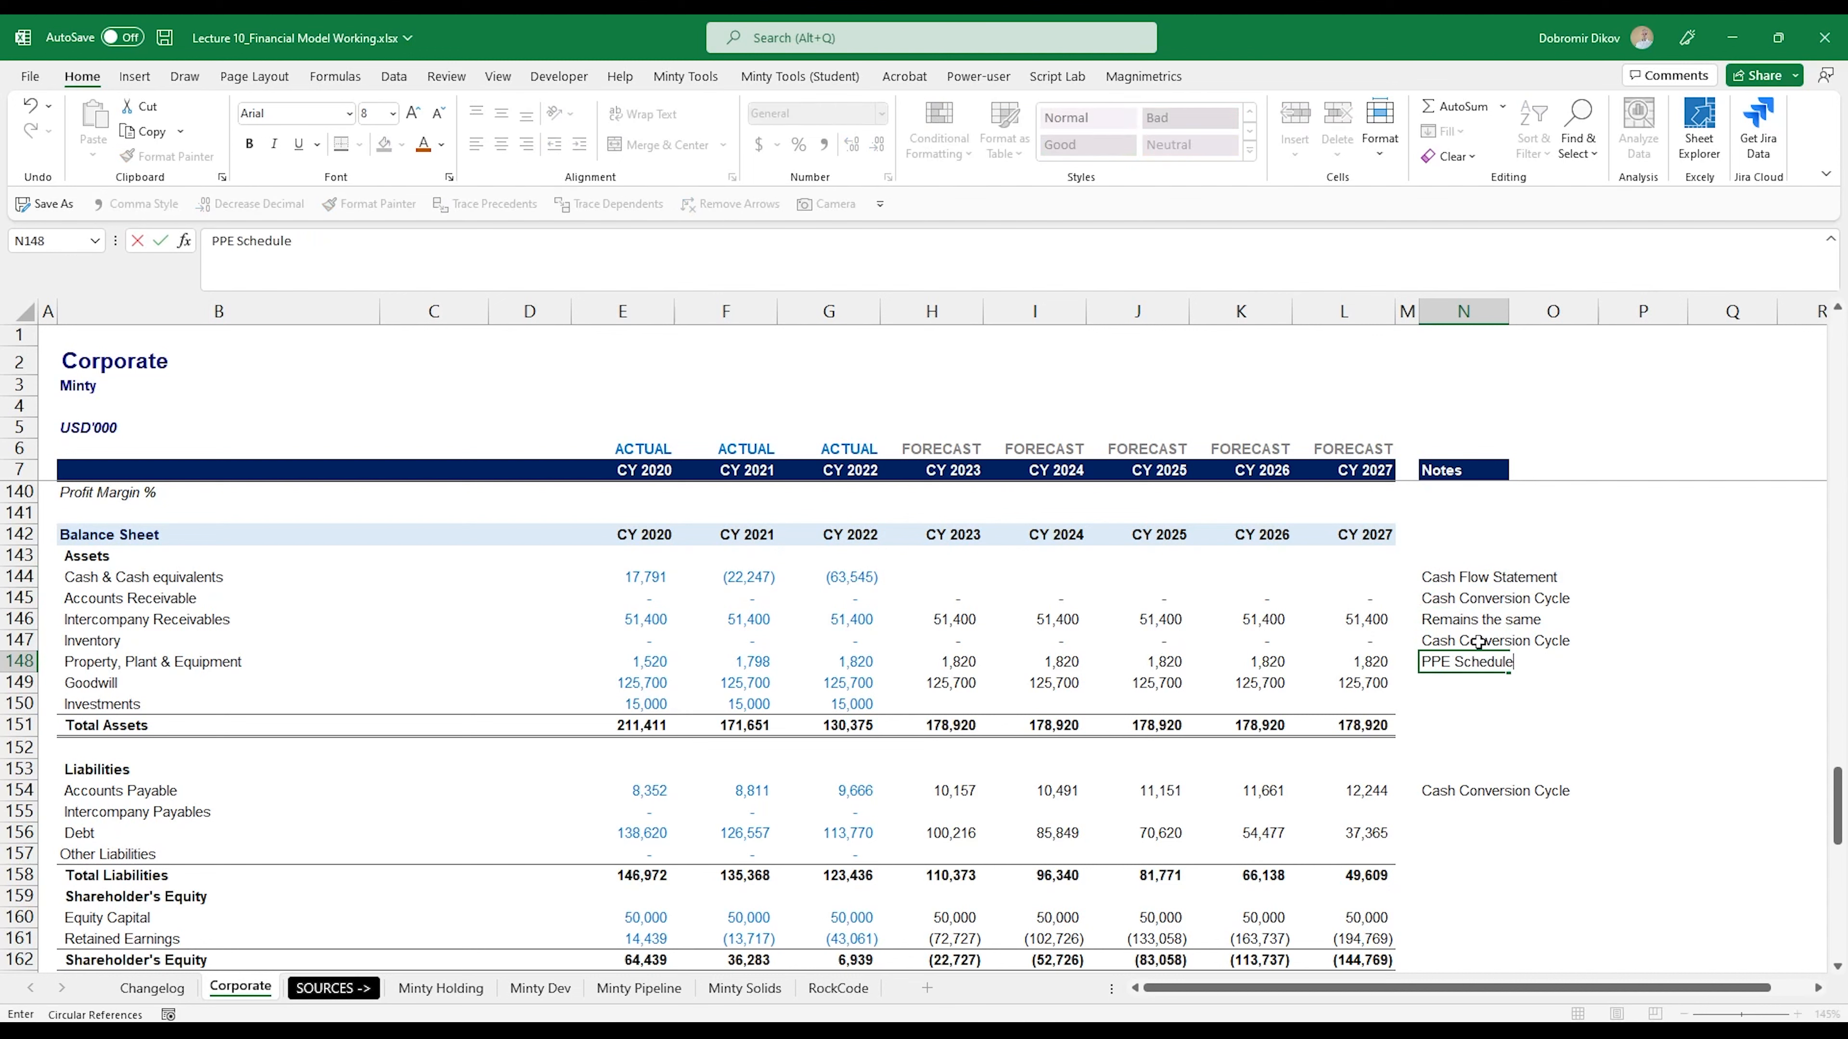
{"action": "key", "text": "Return"}
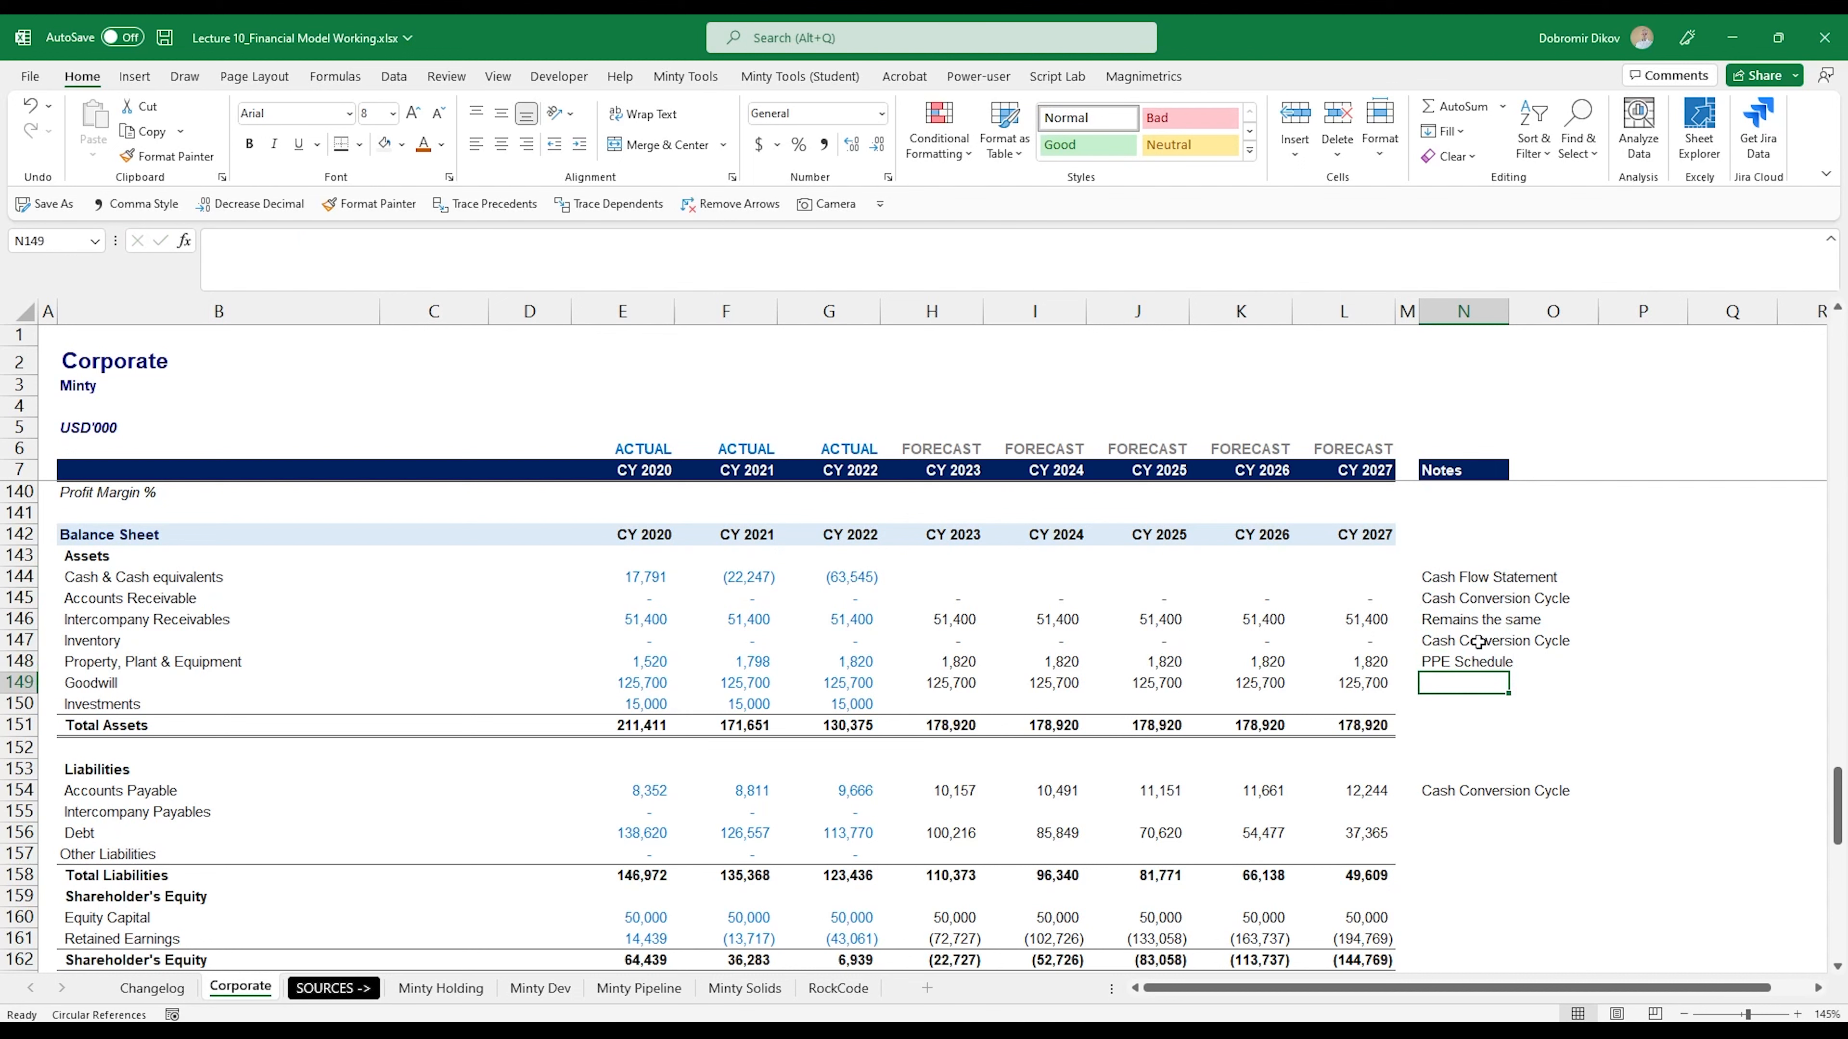
{"action": "type", "text": "Goodwill Schedule"}
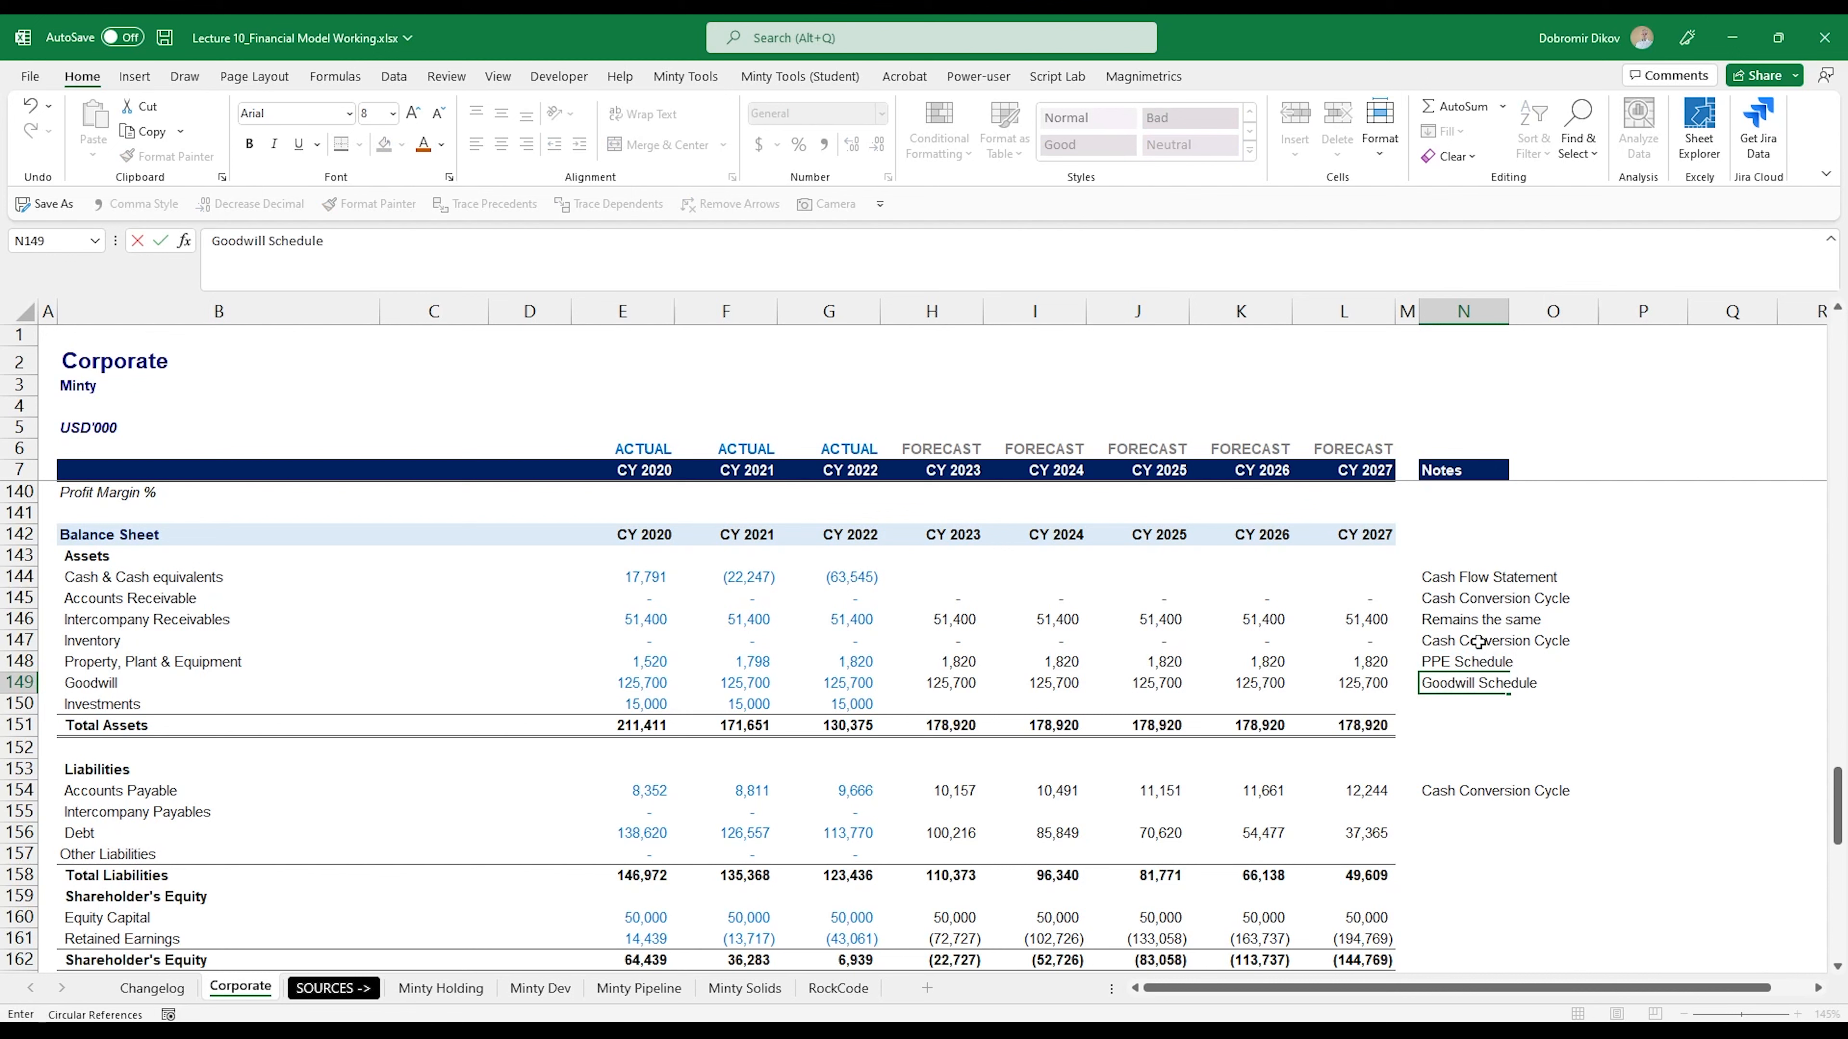
{"action": "key", "text": "Return"}
- Copy the "Remains the same" note from N146 to the Investments row in N150
{"action": "key", "text": "Up"}
{"action": "key", "text": "Up"}
{"action": "key", "text": "Up"}
{"action": "key", "text": "Up"}
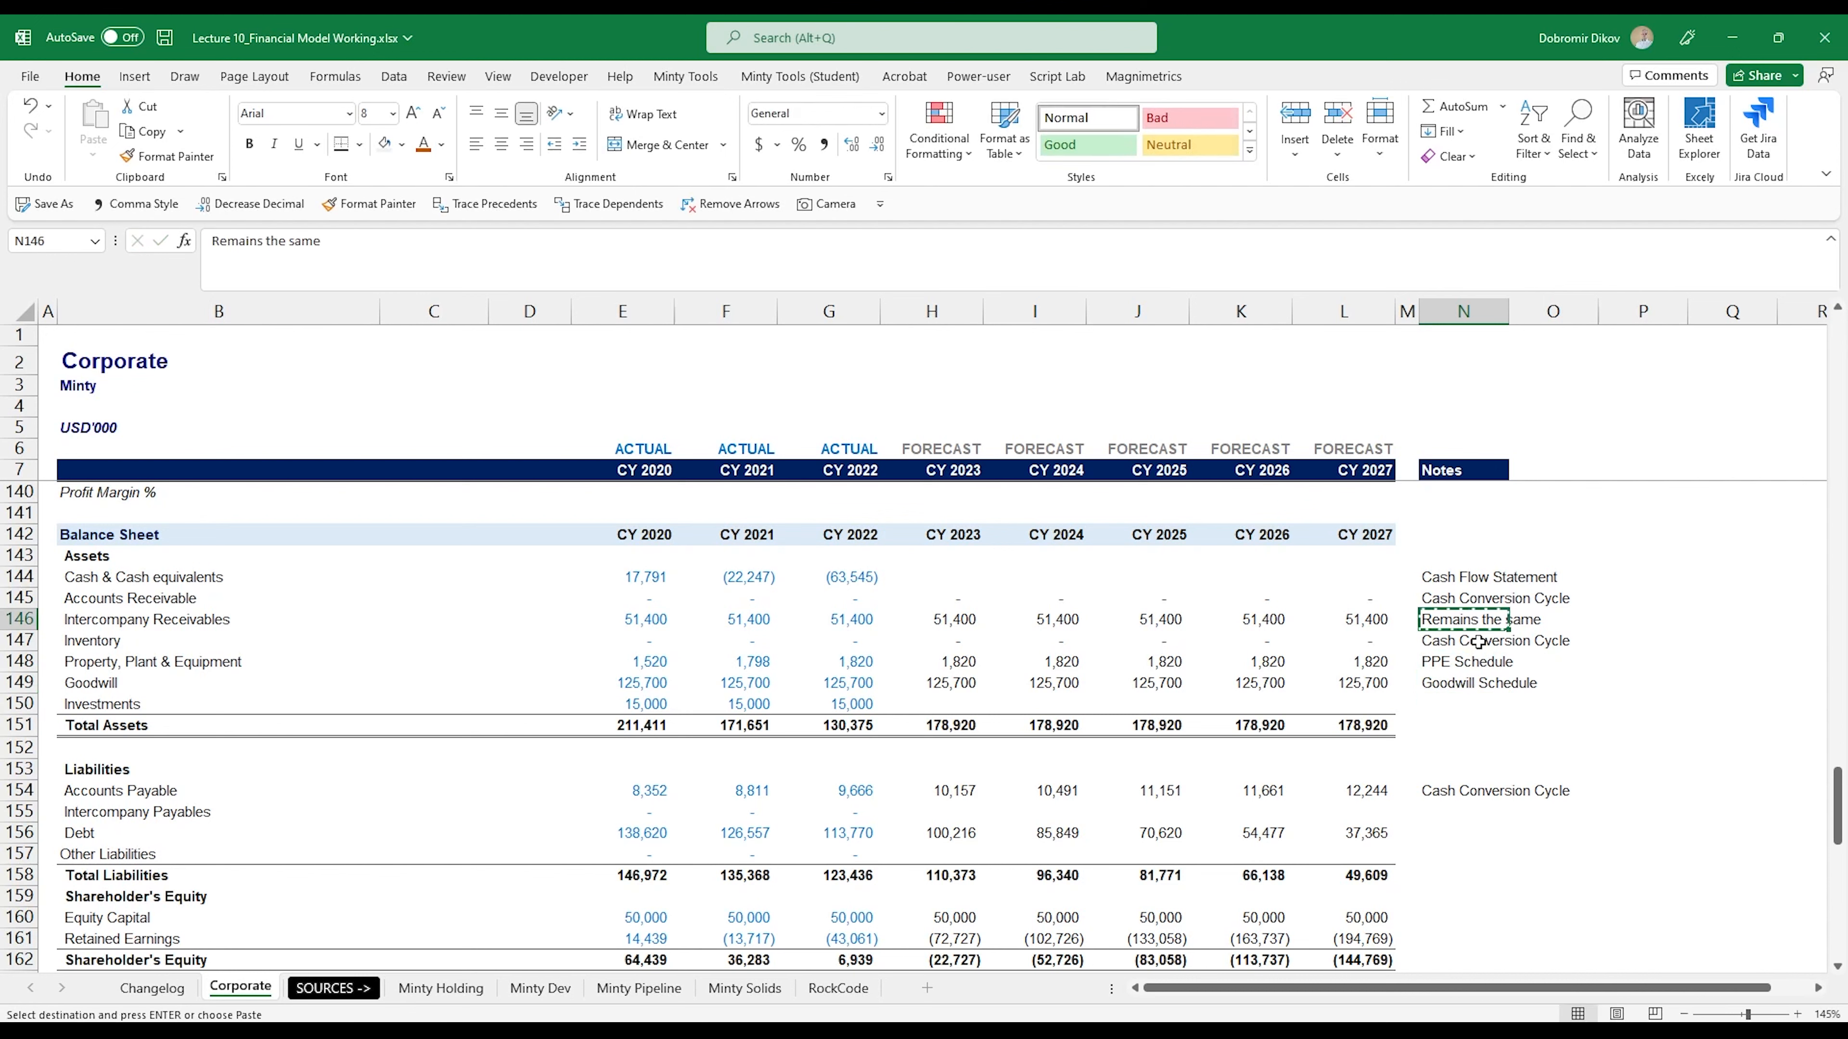
{"action": "key", "text": "ctrl+c"}
{"action": "key", "text": "Down"}
{"action": "key", "text": "Down"}
{"action": "key", "text": "Down"}
{"action": "key", "text": "Down"}
{"action": "key", "text": "ctrl+v"}
- Carry the Investments balance forward with =G150 in H150 and copy it across to L150
{"action": "key", "text": "ctrl+Left"}
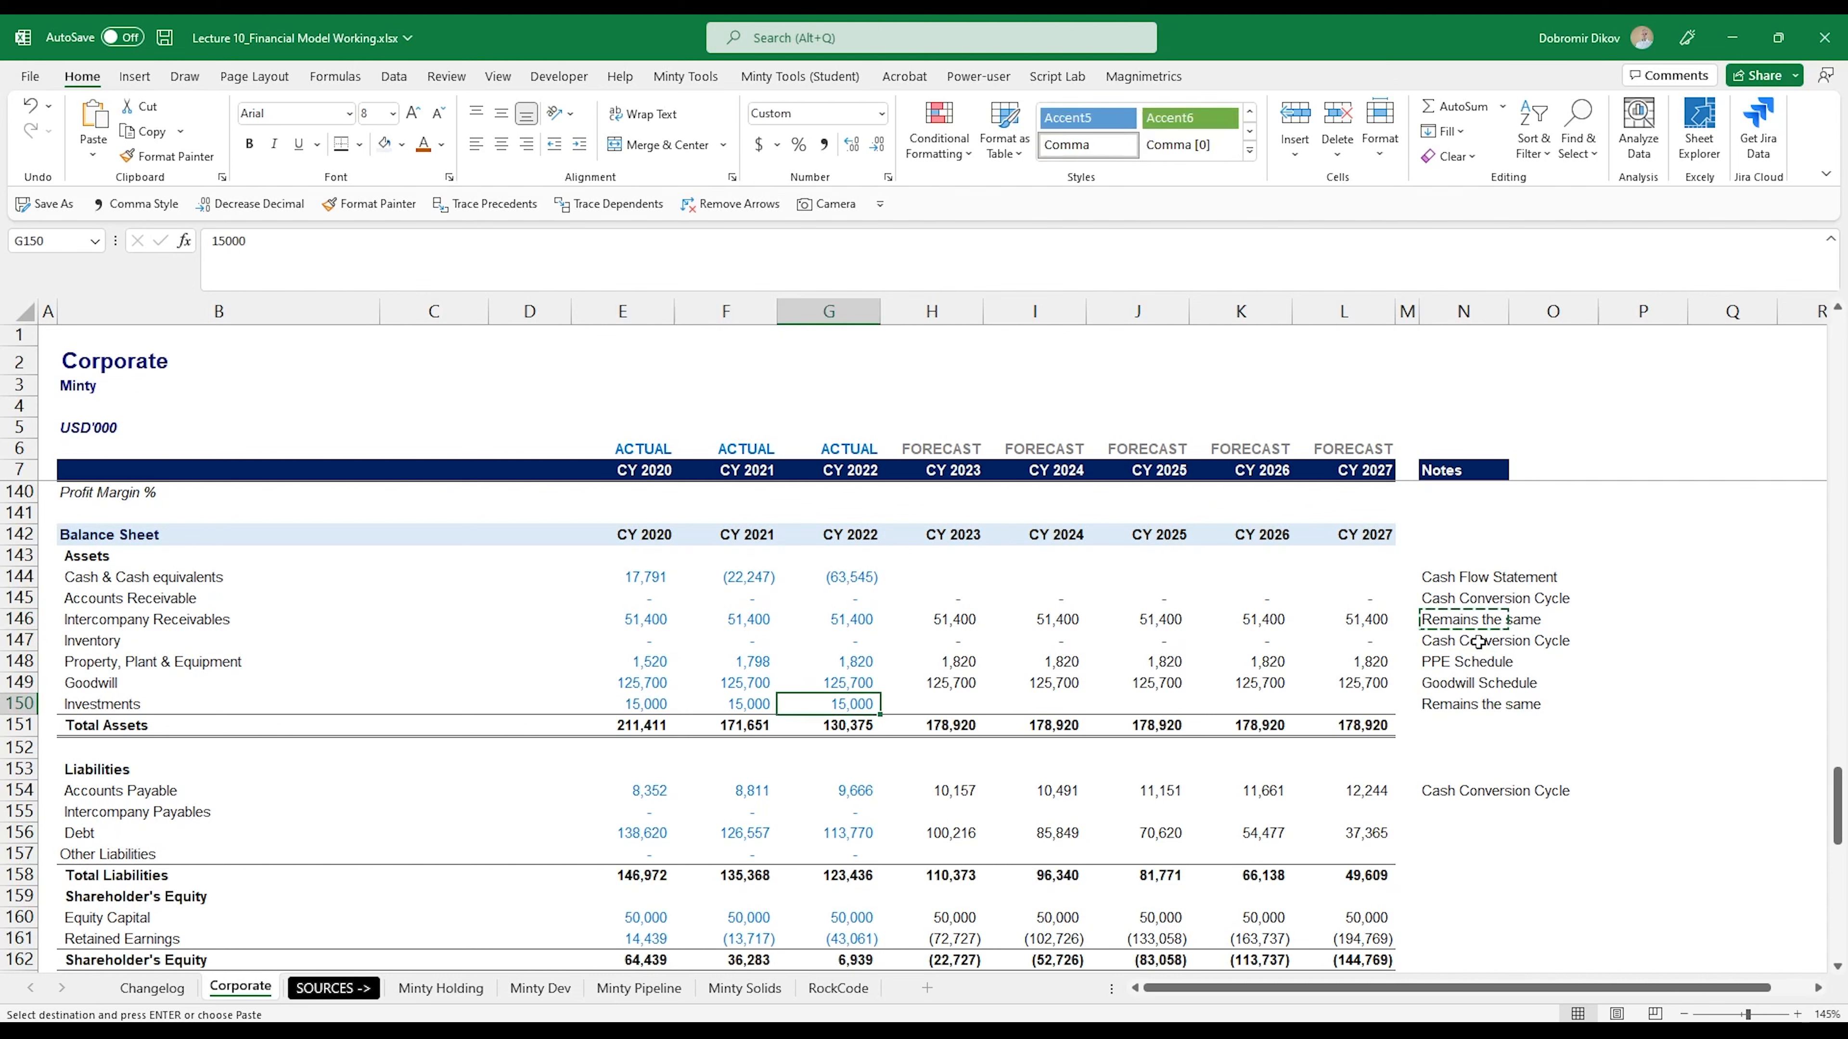
{"action": "key", "text": "Right"}
{"action": "type", "text": "="}
{"action": "key", "text": "Left"}
{"action": "key", "text": "ctrl+Return"}
{"action": "key", "text": "shift+Right"}
{"action": "key", "text": "shift+Right"}
{"action": "key", "text": "shift+Right"}
{"action": "key", "text": "shift+Right"}
{"action": "key", "text": "ctrl+r"}
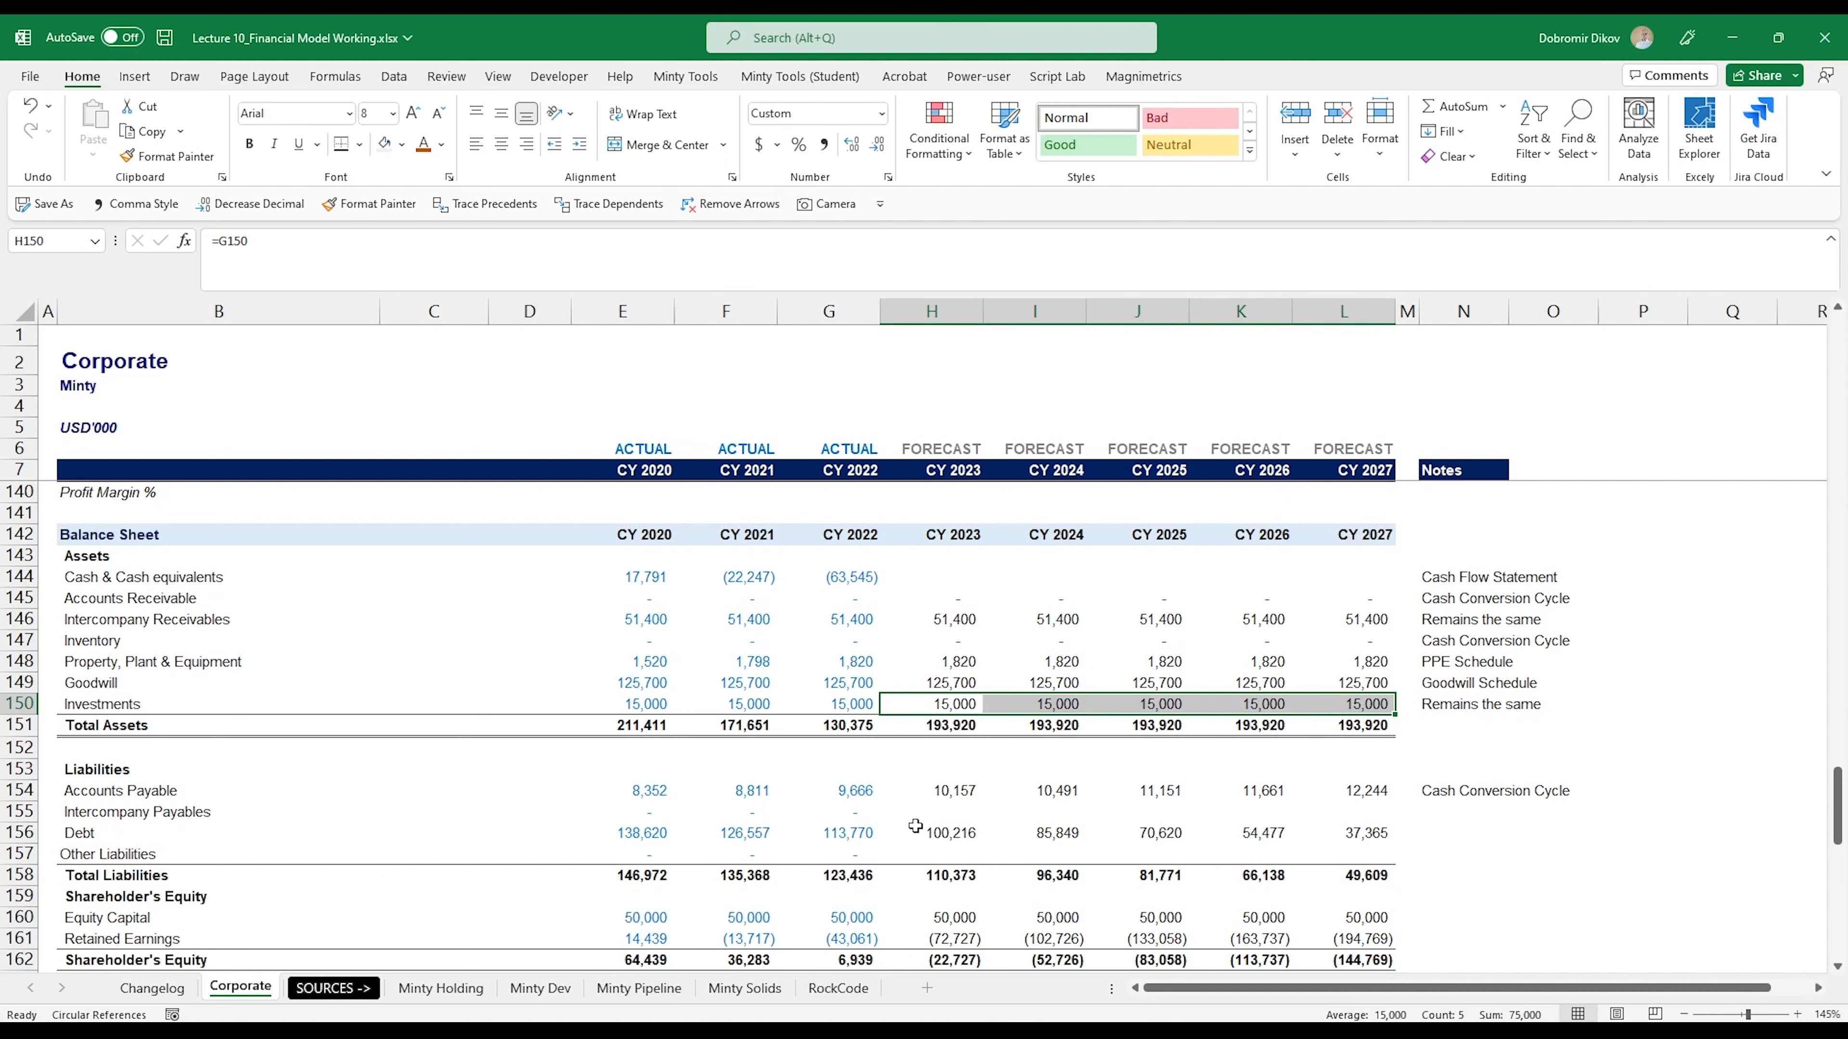
{"action": "scroll", "coordinate": [1369, 689], "scroll_direction": "down", "scroll_amount": 1}
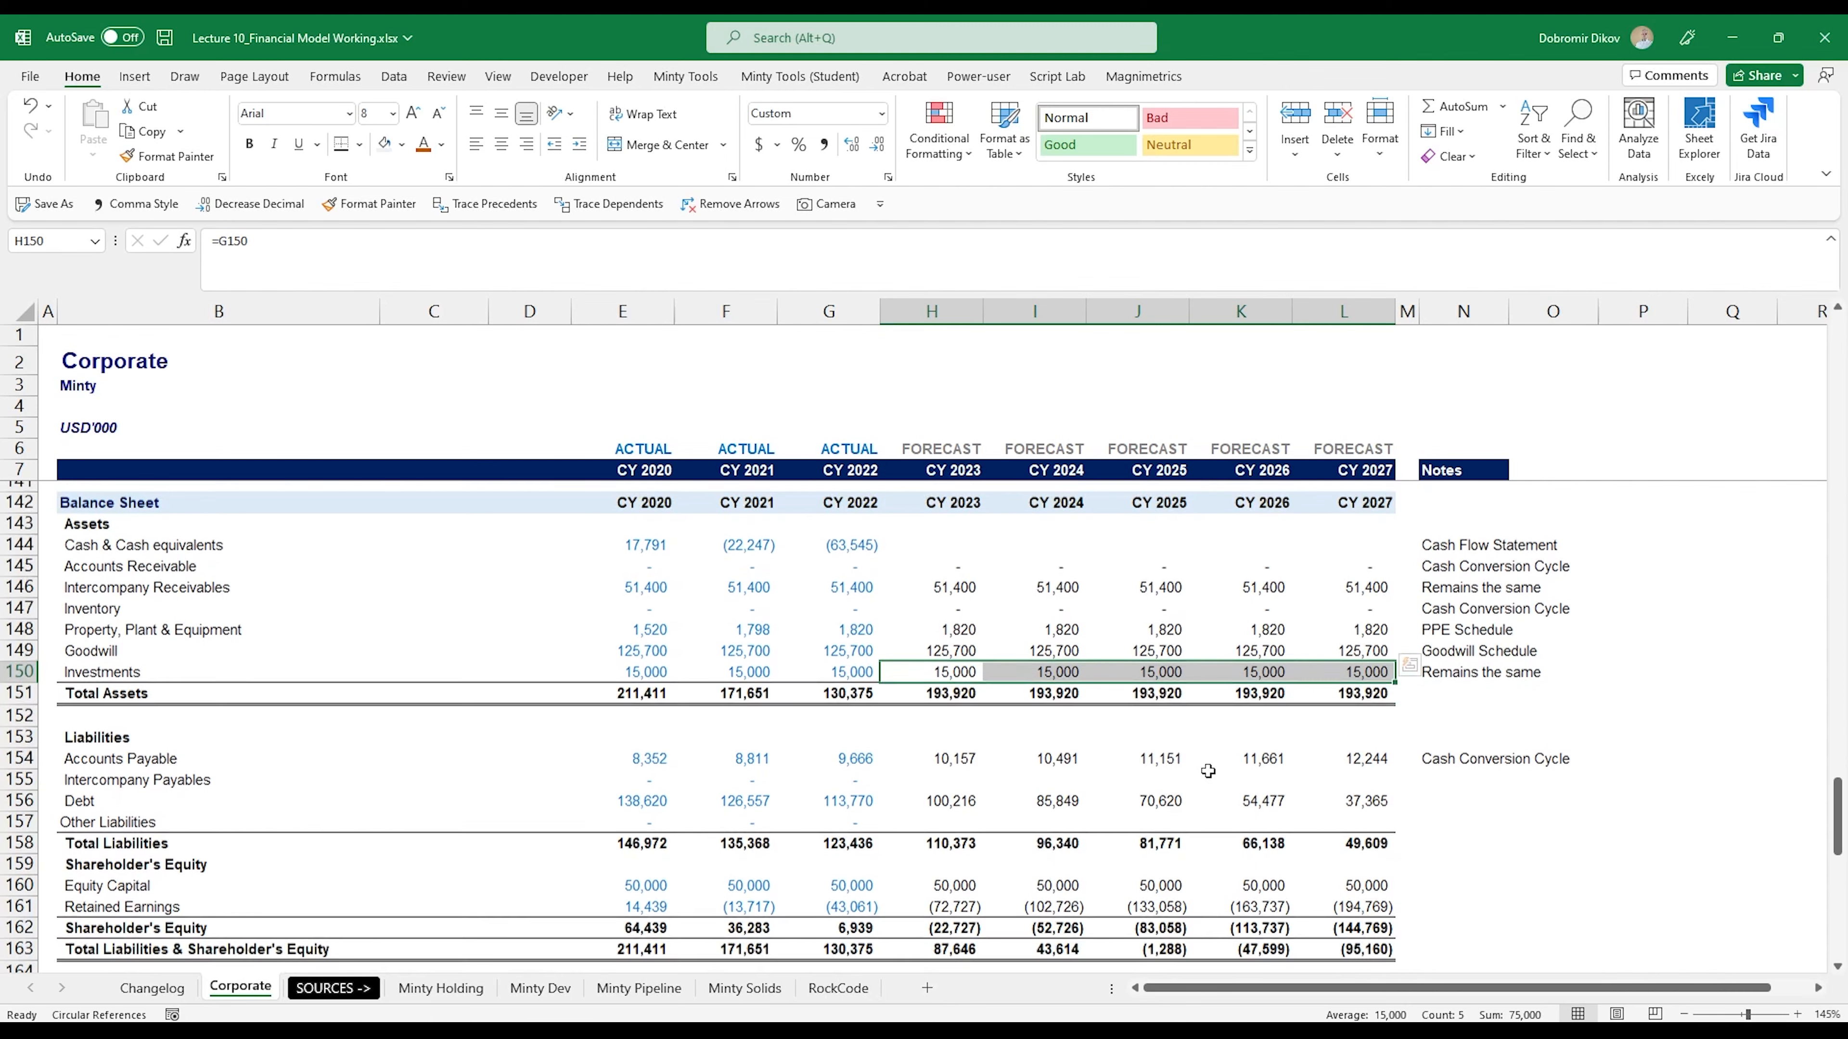
- Copy the "Remains the same" note from N150 to Intercompany Payables in N155 and Other Liabilities in N157
{"action": "left_click", "coordinate": [1449, 641]}
{"action": "key", "text": "ctrl+c"}
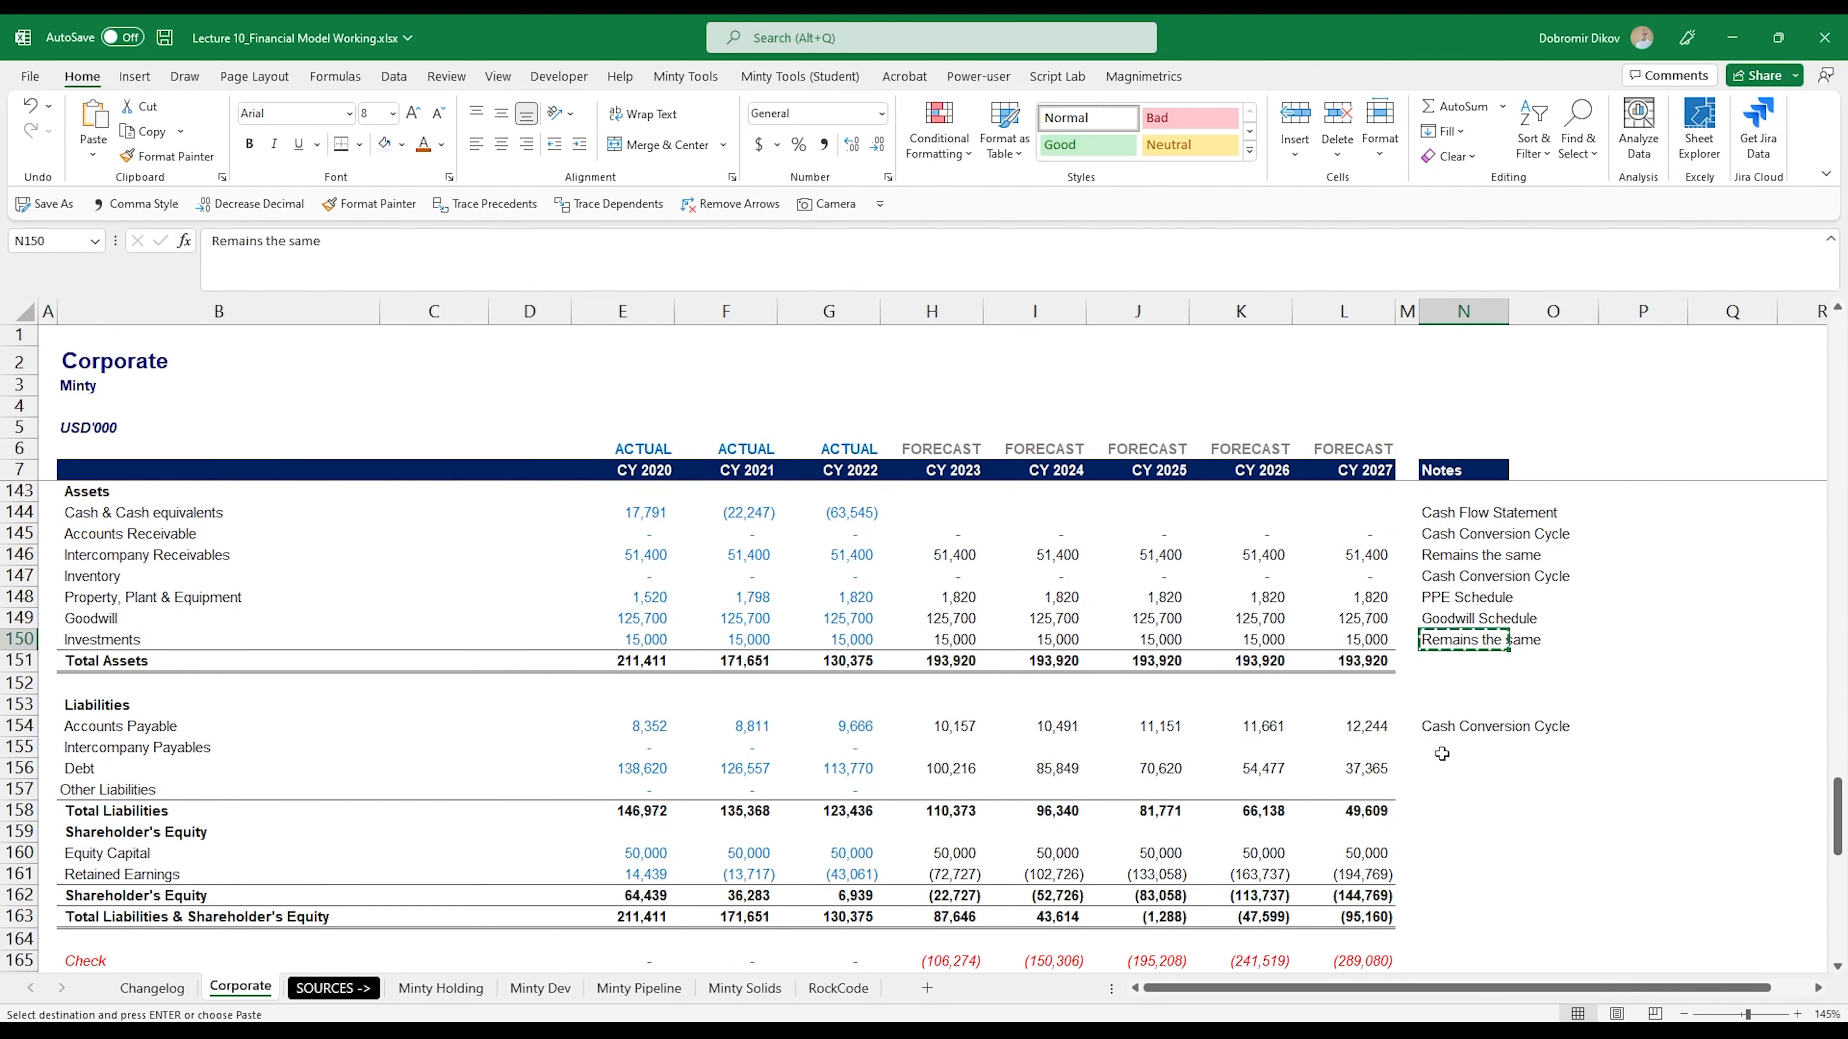
{"action": "left_click", "coordinate": [1440, 749]}
{"action": "key", "text": "ctrl+v"}
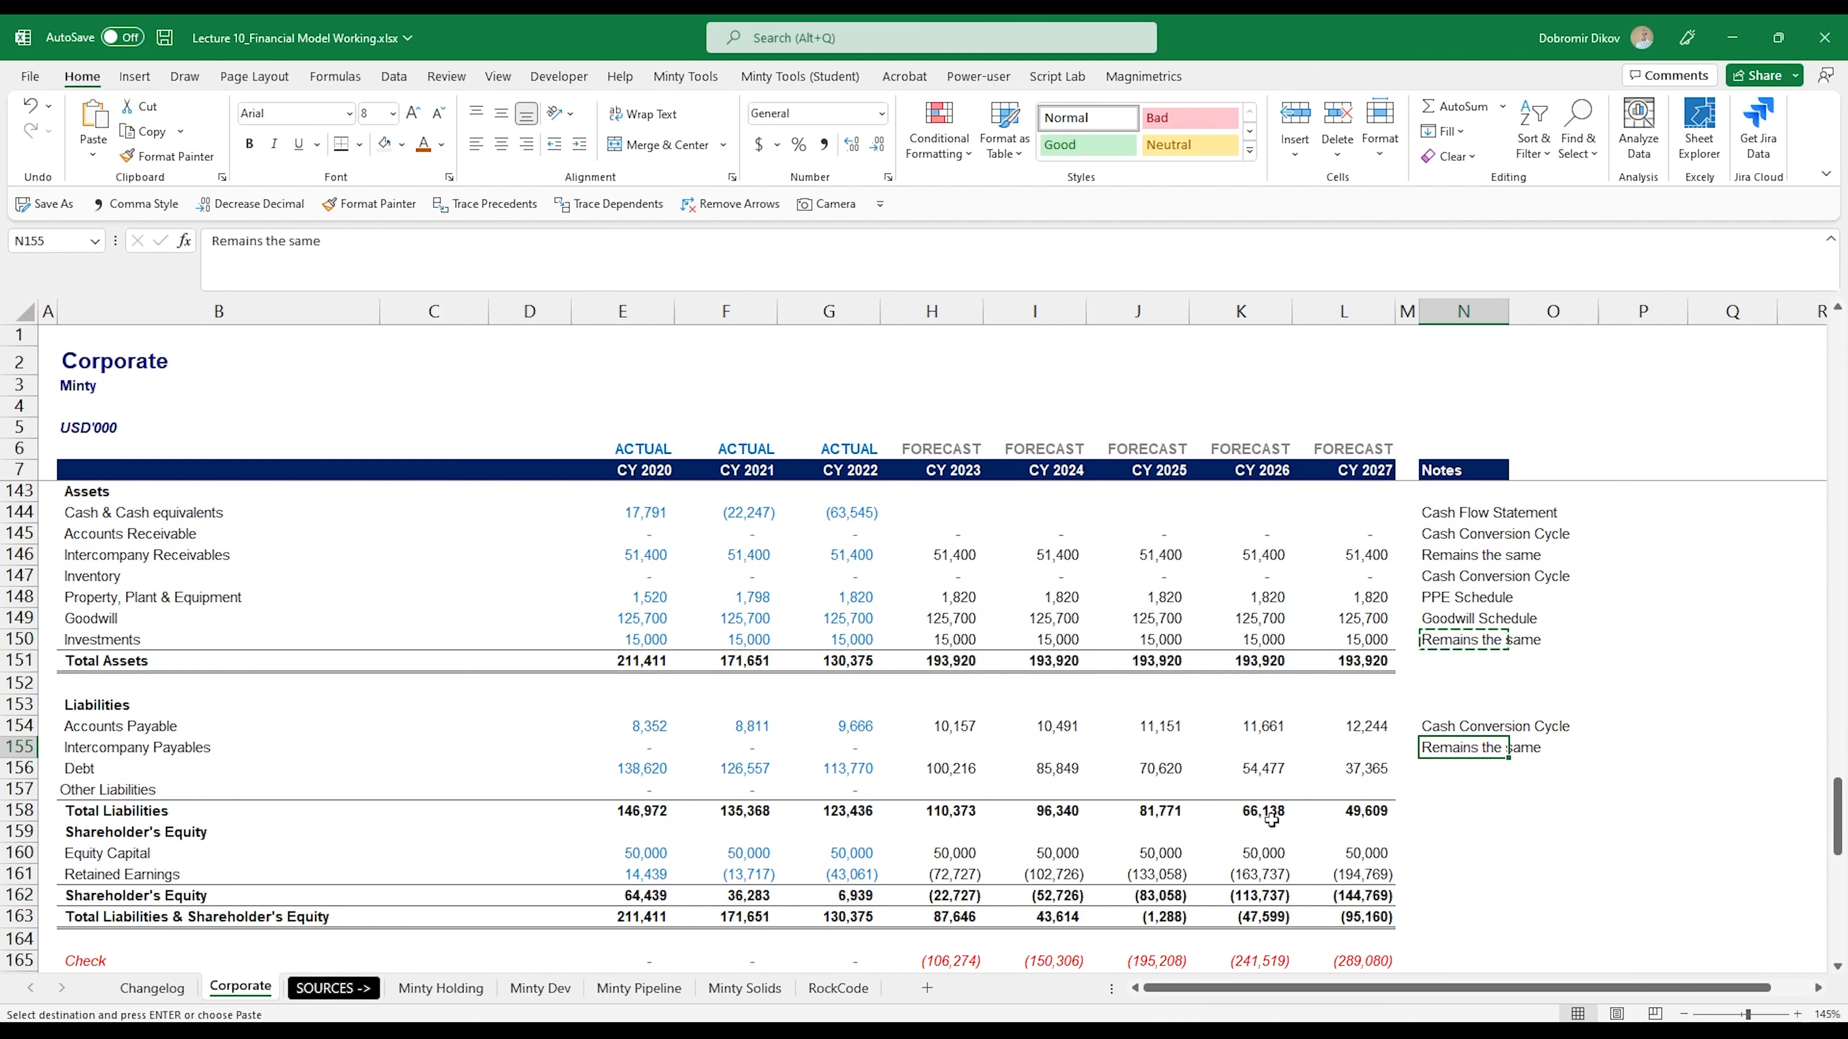
{"action": "left_click", "coordinate": [1433, 789]}
{"action": "key", "text": "ctrl+v"}
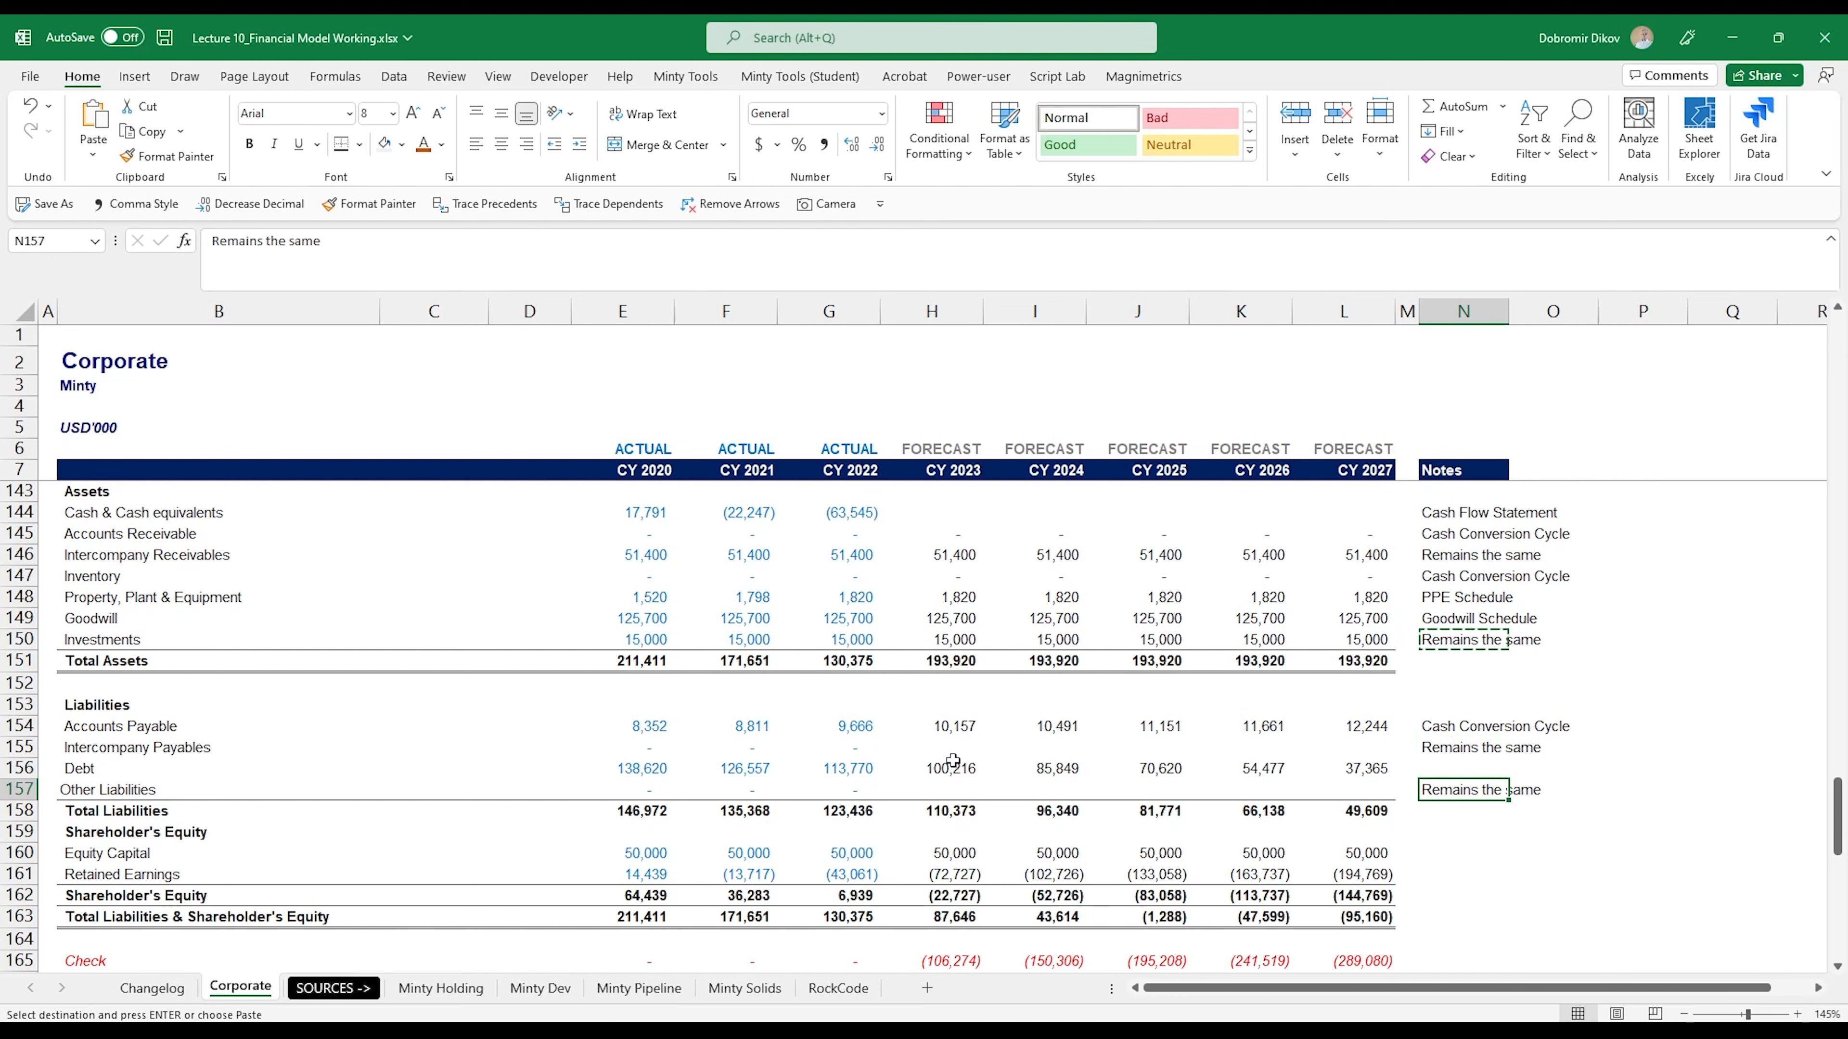
- Enter the note "Debt Schedule" for the Debt row in cell N156
{"action": "left_click", "coordinate": [1455, 766]}
{"action": "type", "text": "Debt Sch"}
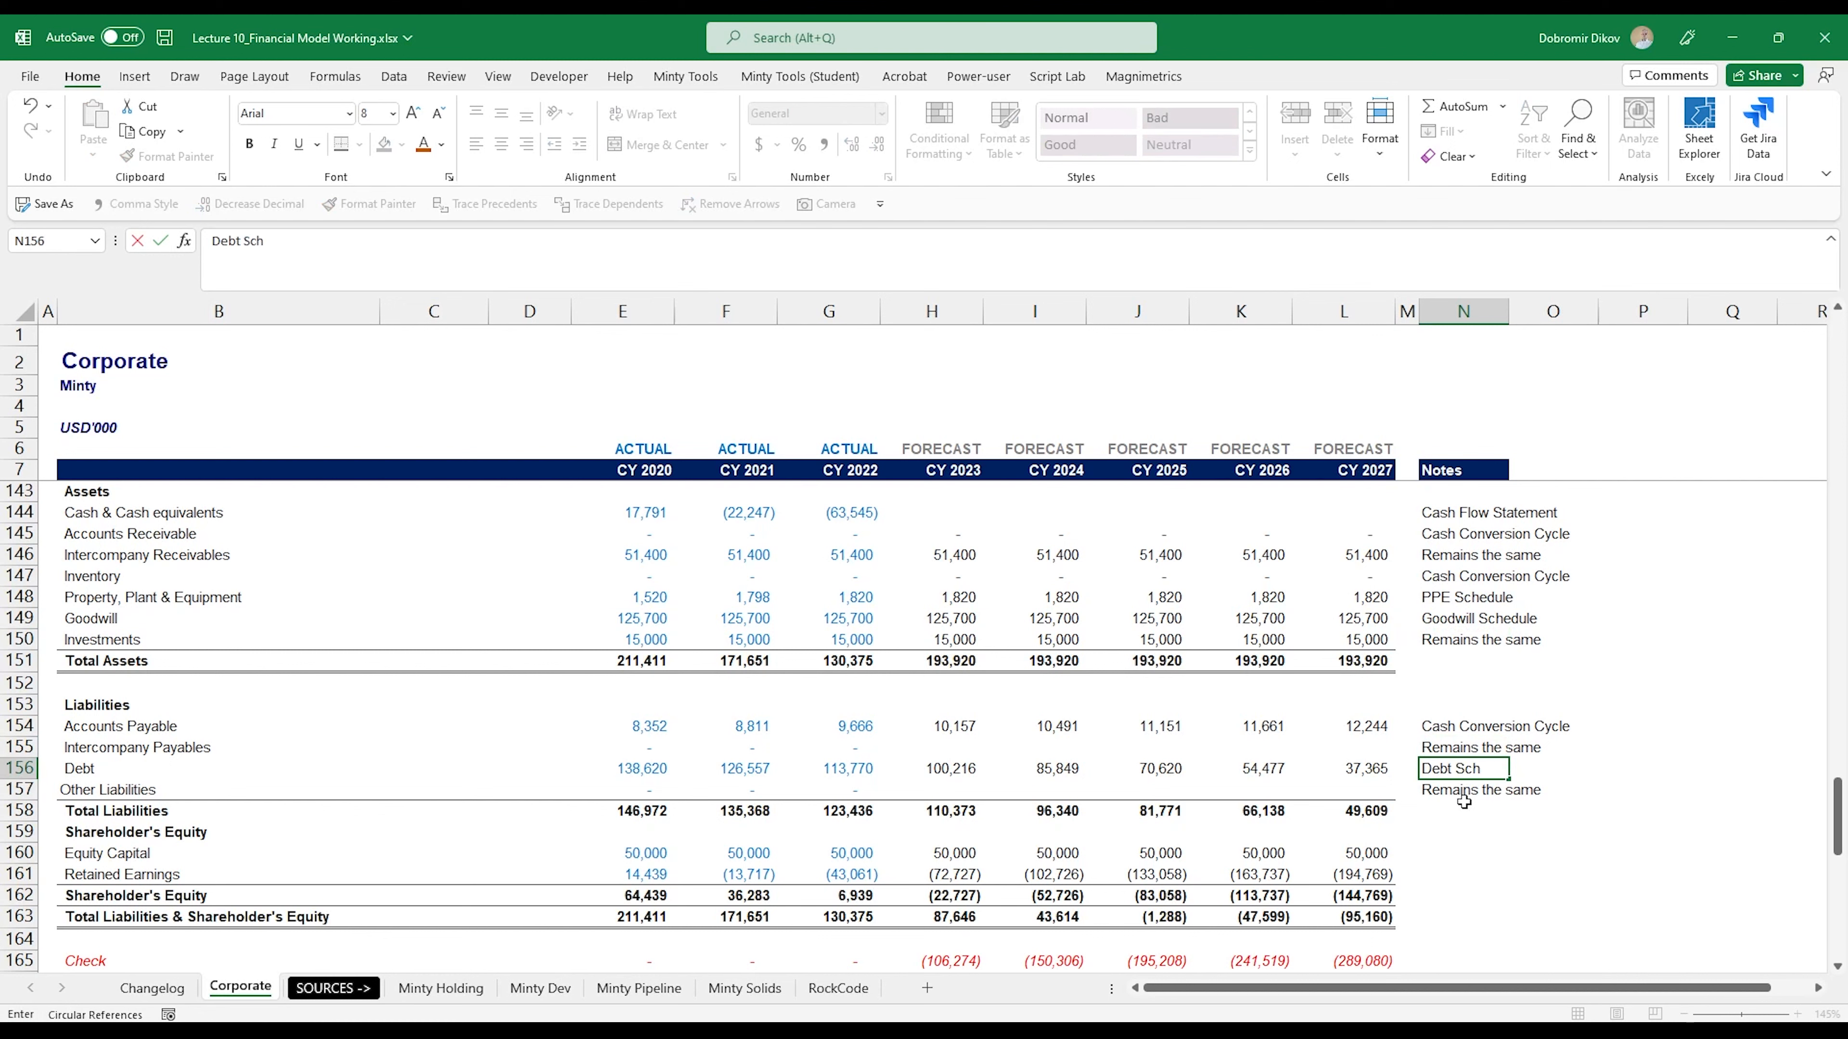
{"action": "type", "text": "edule"}
{"action": "key", "text": "Return"}
- Carry the Intercompany Payables balance forward with =G155 in H155 and copy it across to L155
{"action": "key", "text": "Up"}
{"action": "key", "text": "Up"}
{"action": "key", "text": "ctrl+Left"}
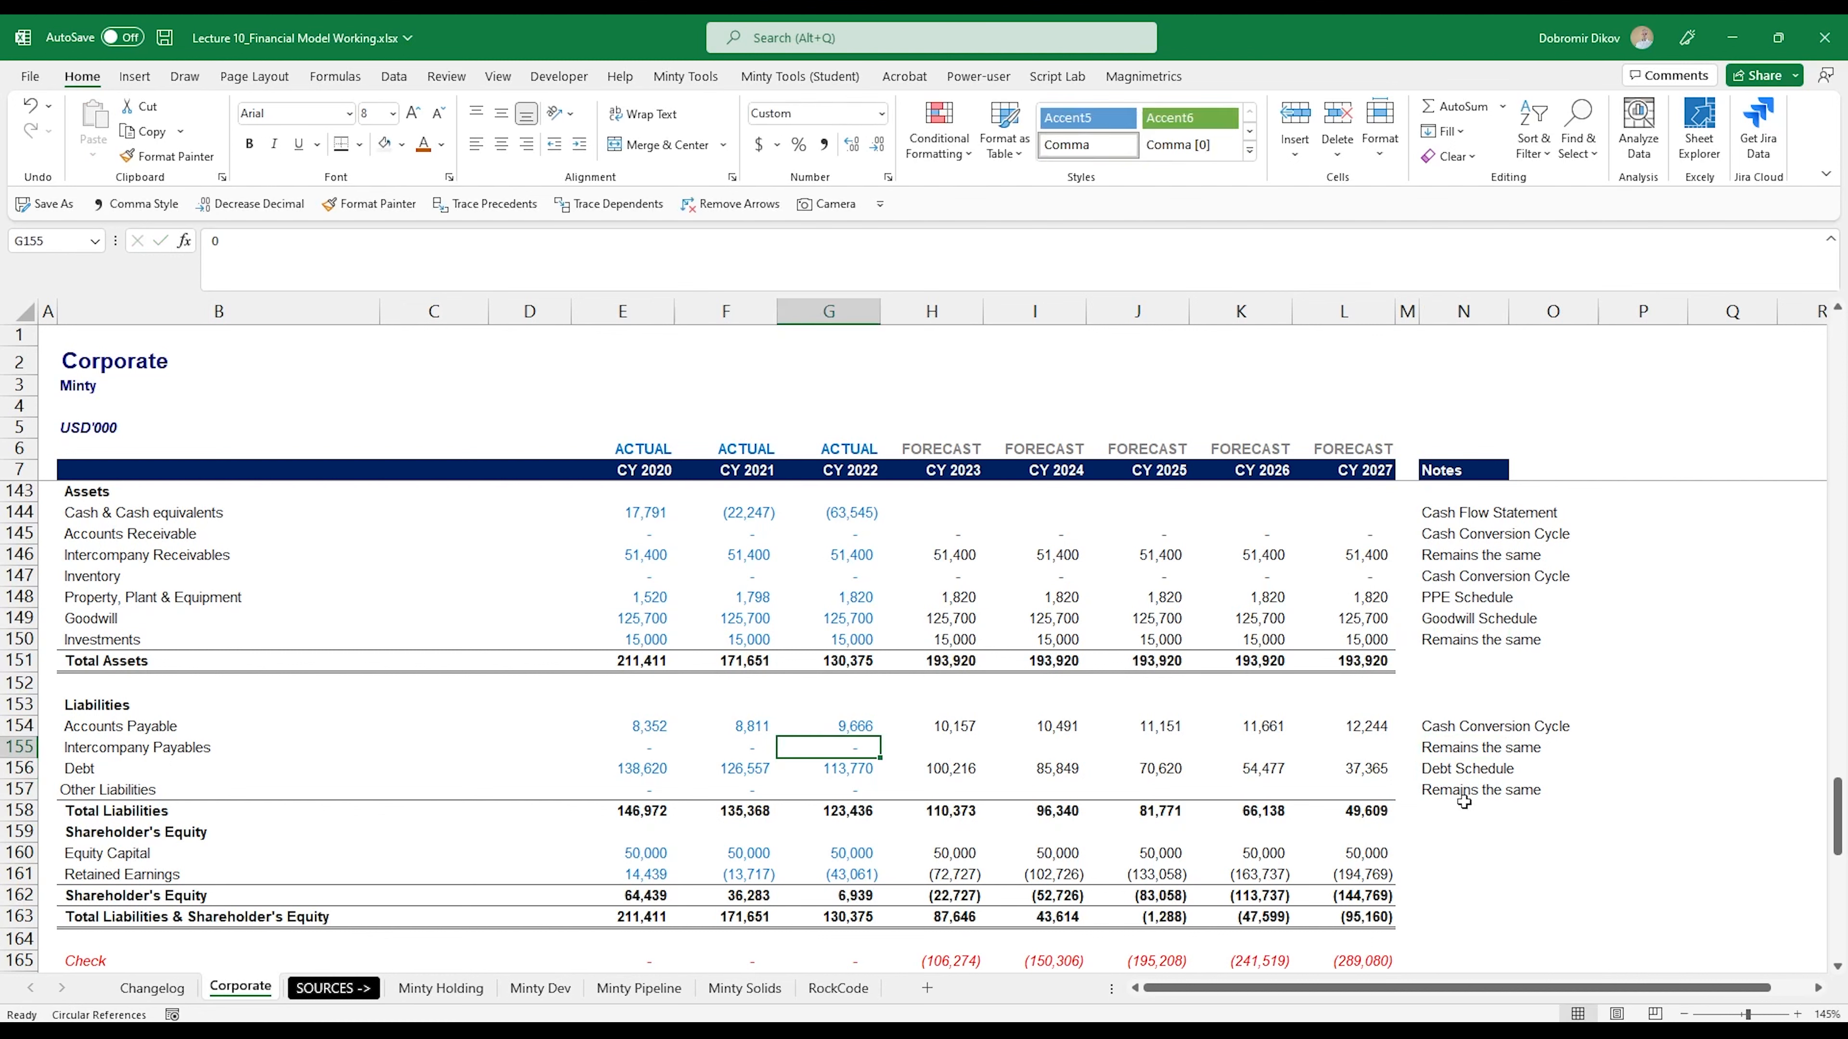
{"action": "key", "text": "Right"}
{"action": "type", "text": "="}
{"action": "key", "text": "Left"}
{"action": "key", "text": "ctrl+Return"}
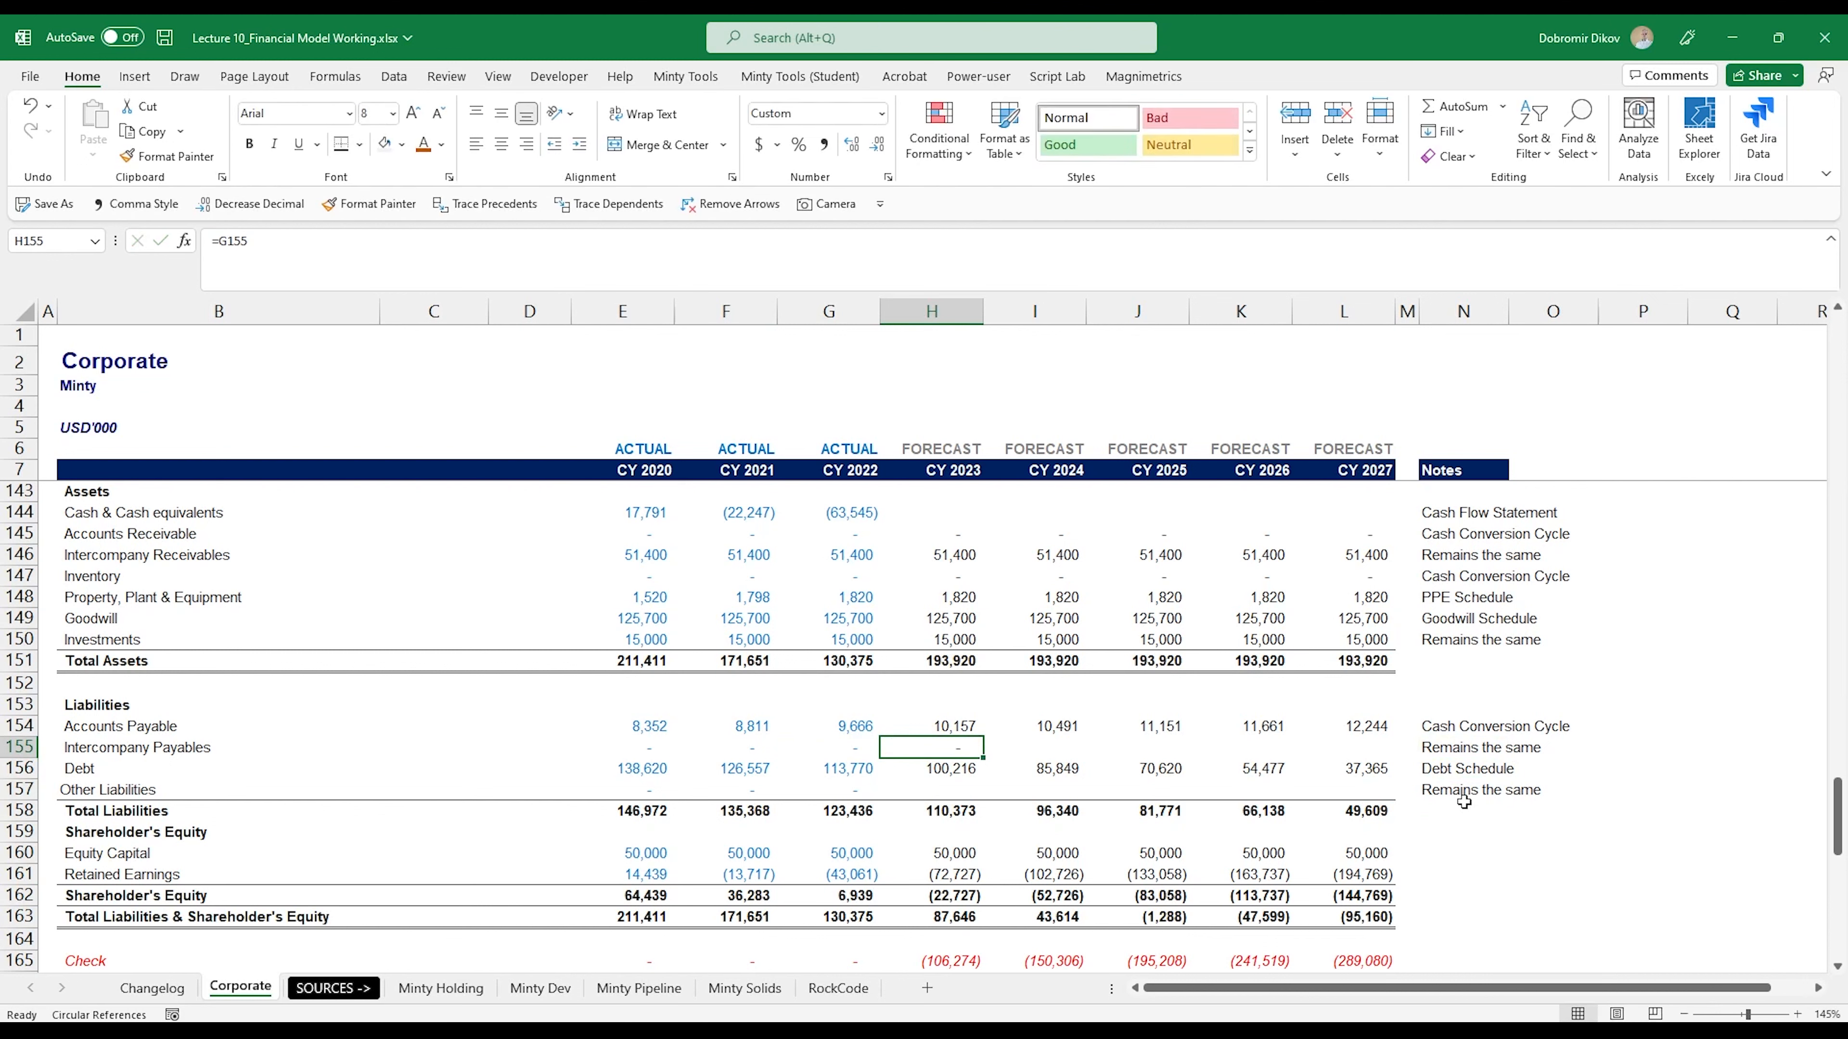
{"action": "key", "text": "shift+Right"}
{"action": "key", "text": "shift+Right"}
{"action": "key", "text": "shift+Right"}
- Carry the Other Liabilities balance forward with =G157 in H157 and copy it across to L157
{"action": "key", "text": "shift+Right"}
{"action": "key", "text": "ctrl+r"}
{"action": "key", "text": "Down"}
{"action": "key", "text": "Down"}
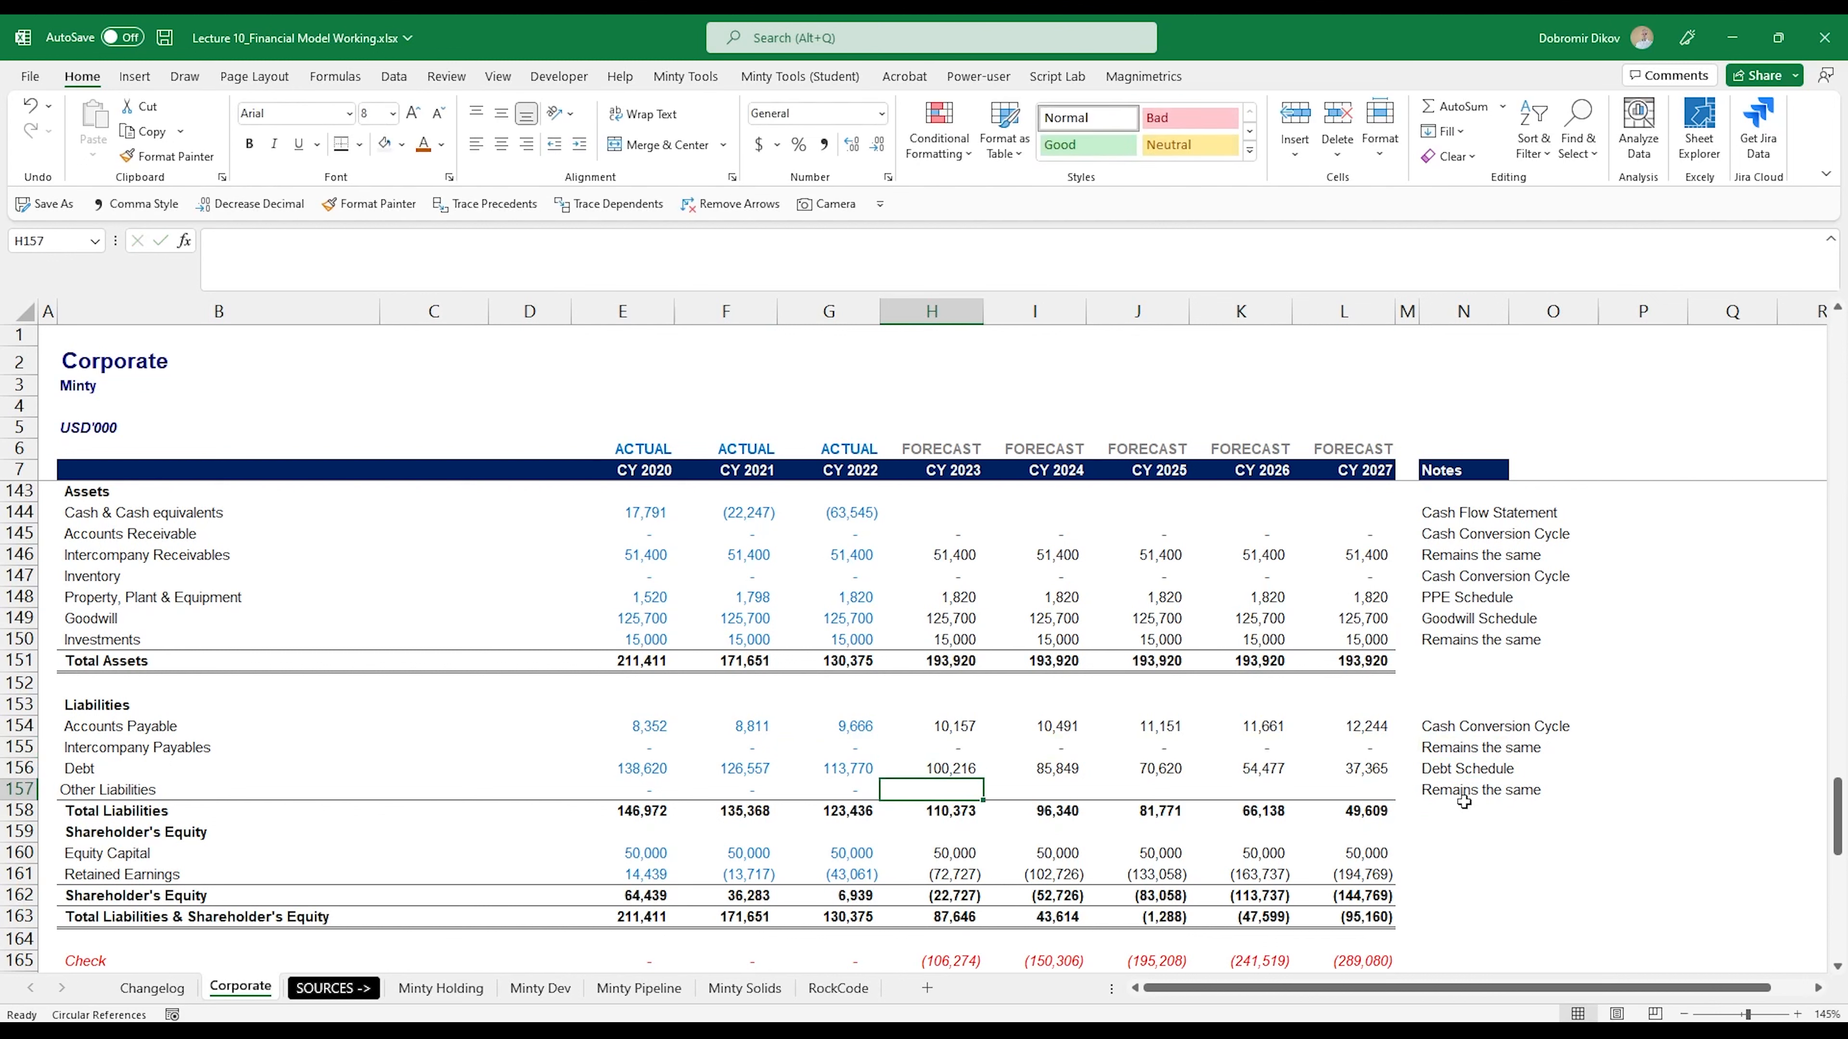
{"action": "type", "text": "="}
{"action": "key", "text": "Left"}
{"action": "key", "text": "ctrl+Return"}
{"action": "key", "text": "shift+Right"}
{"action": "key", "text": "shift+Right"}
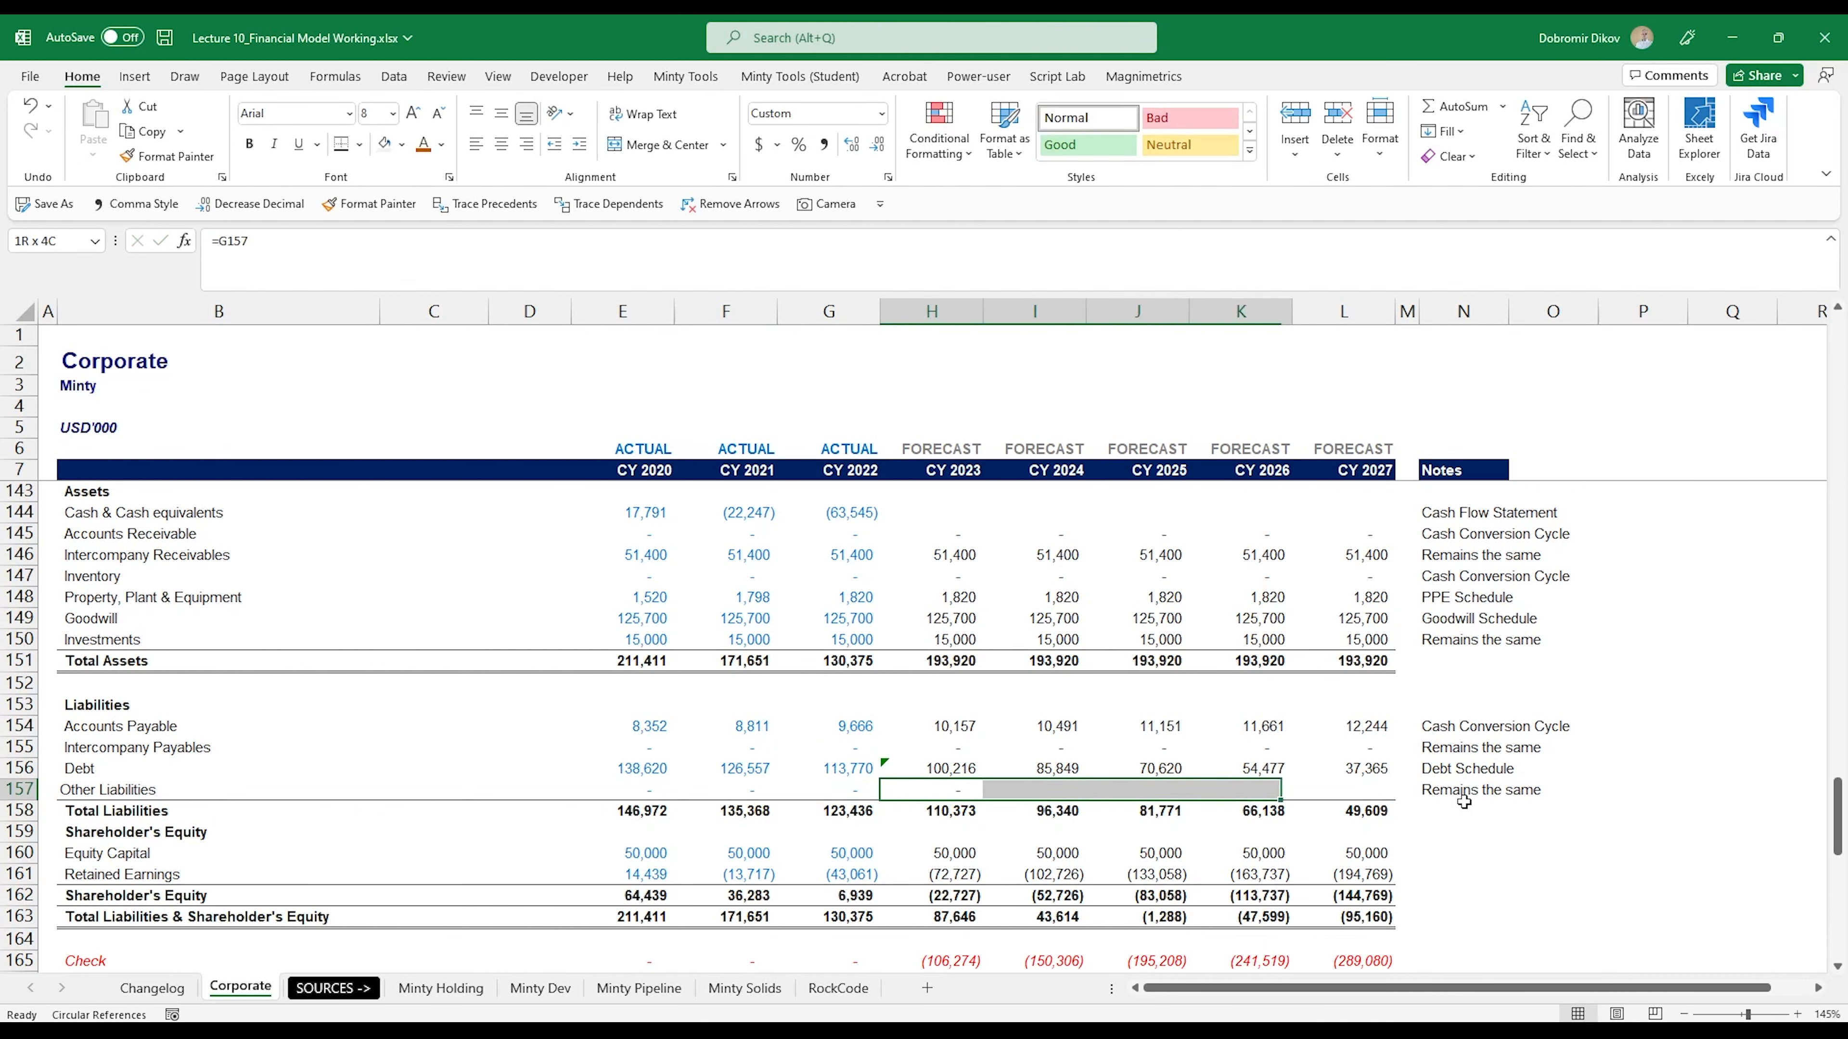
{"action": "key", "text": "shift+Right"}
{"action": "key", "text": "shift+Right"}
{"action": "key", "text": "ctrl+r"}
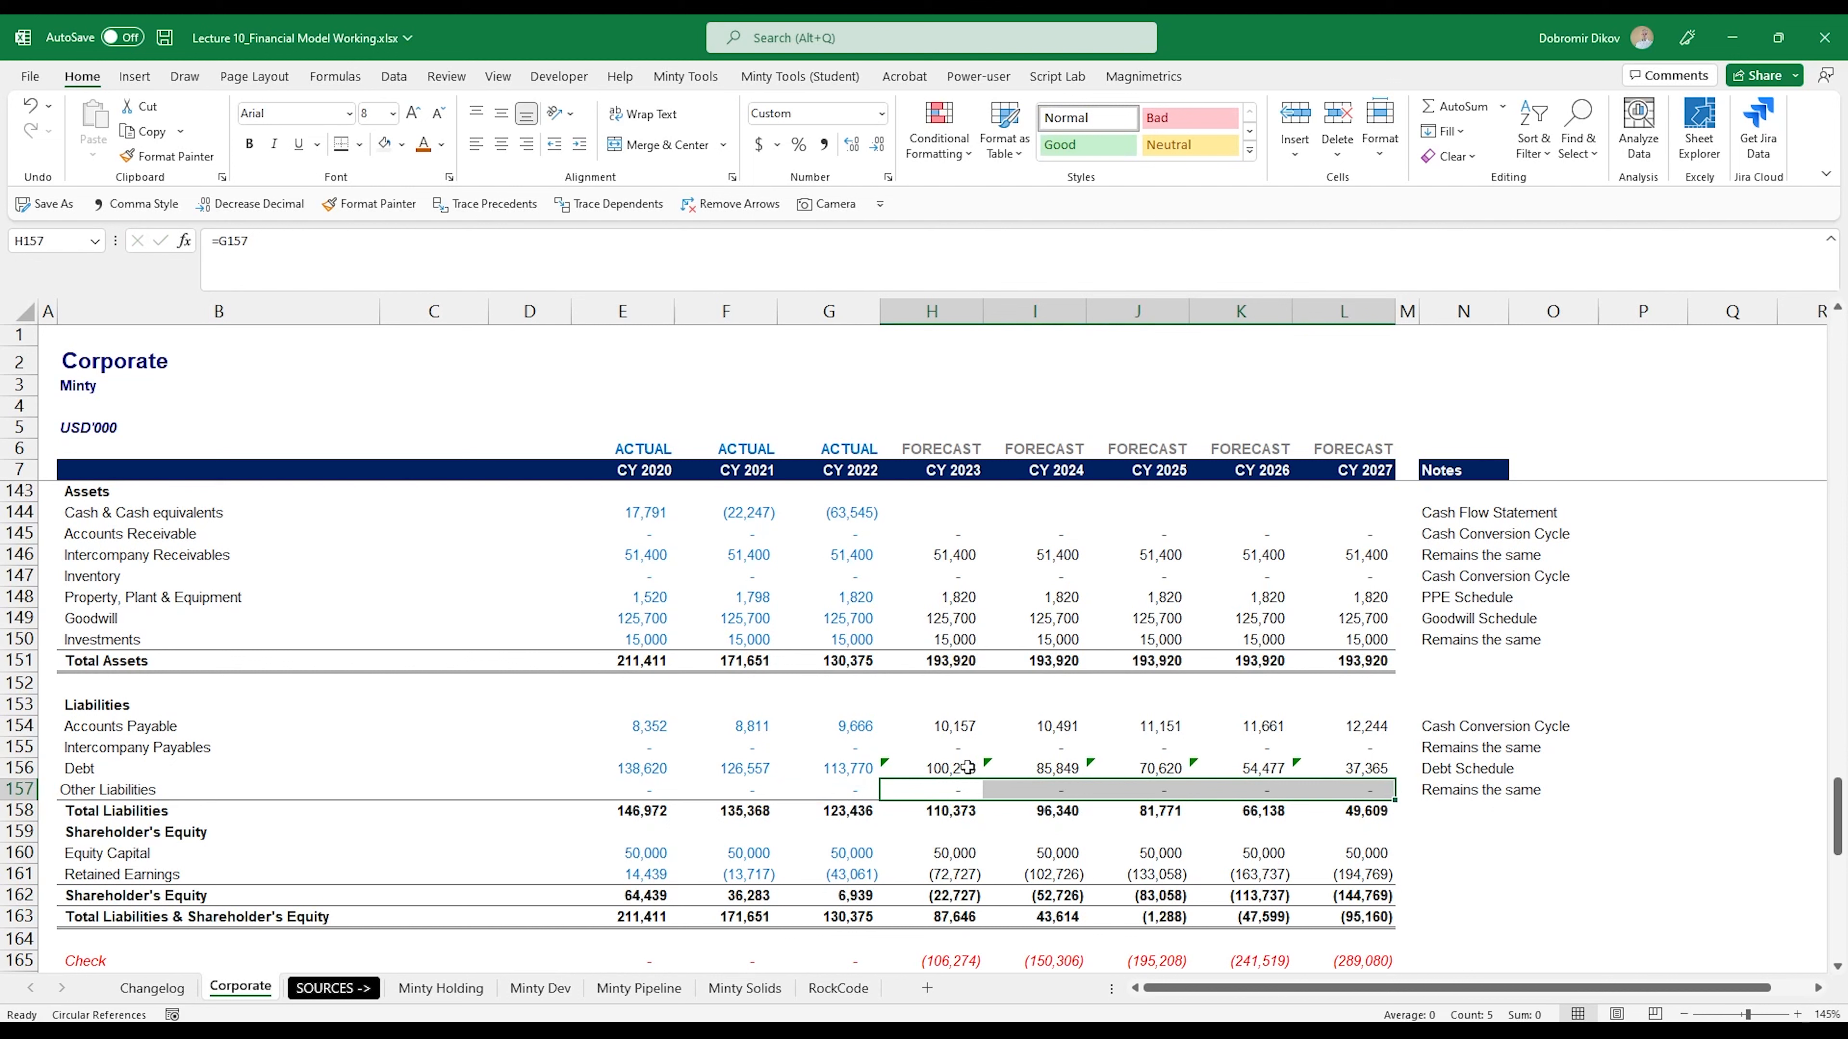
- Ignore the inconsistent-formula error on the forecast Debt cells H156:L156
{"action": "left_click", "coordinate": [959, 769]}
{"action": "key", "text": "shift+Right"}
{"action": "key", "text": "shift+Right"}
{"action": "key", "text": "shift+Right"}
{"action": "key", "text": "shift+Right"}
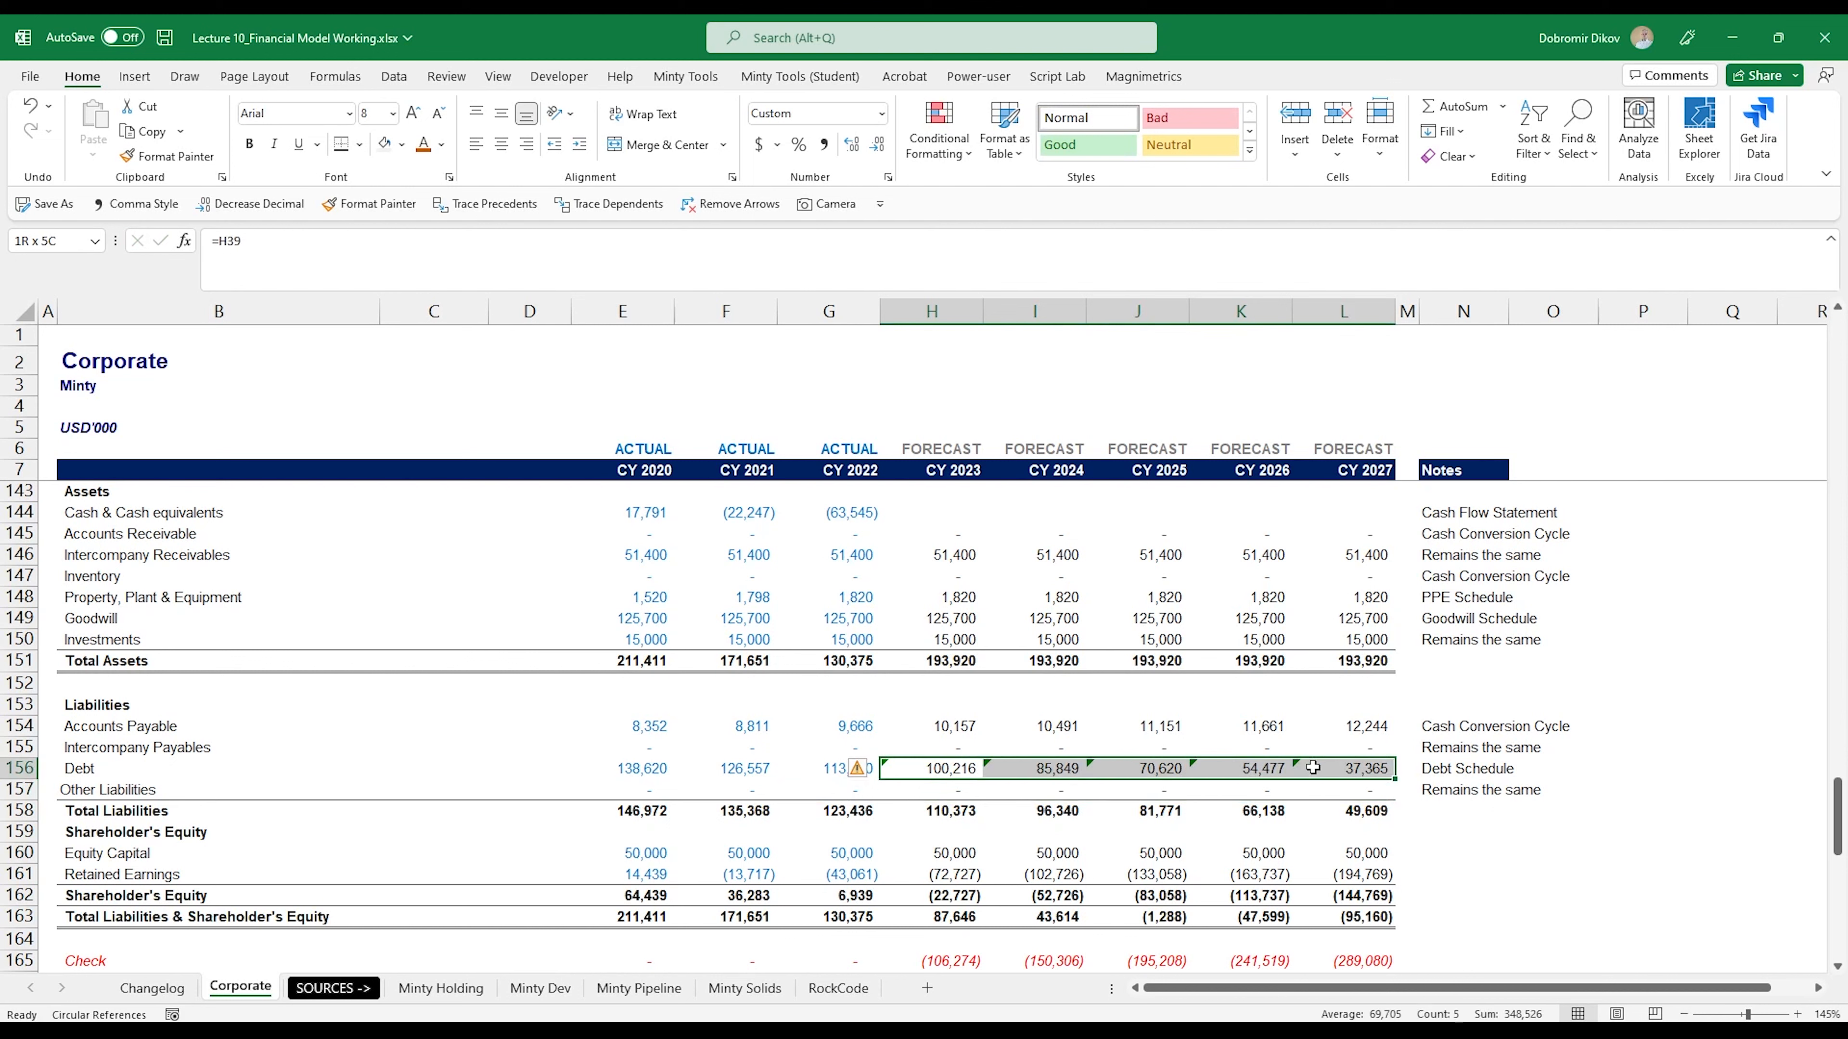
{"action": "left_click", "coordinate": [860, 768]}
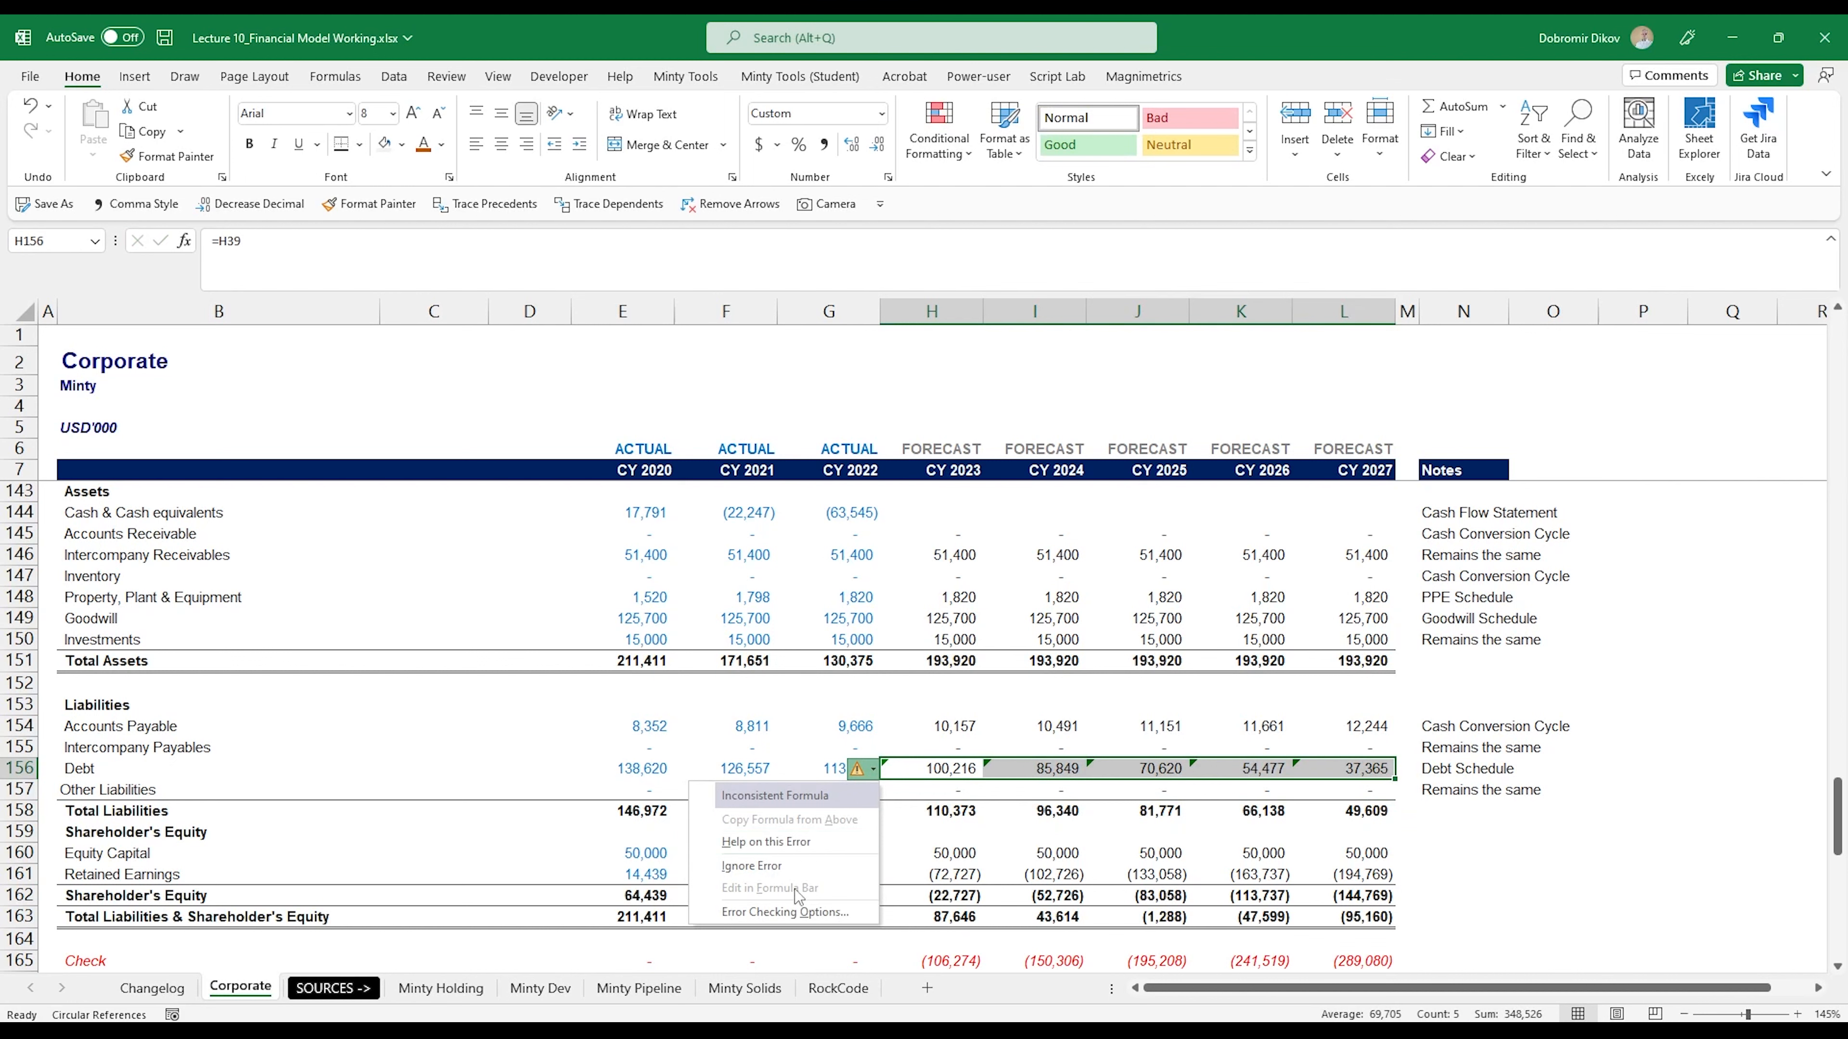
{"action": "left_click", "coordinate": [786, 872]}
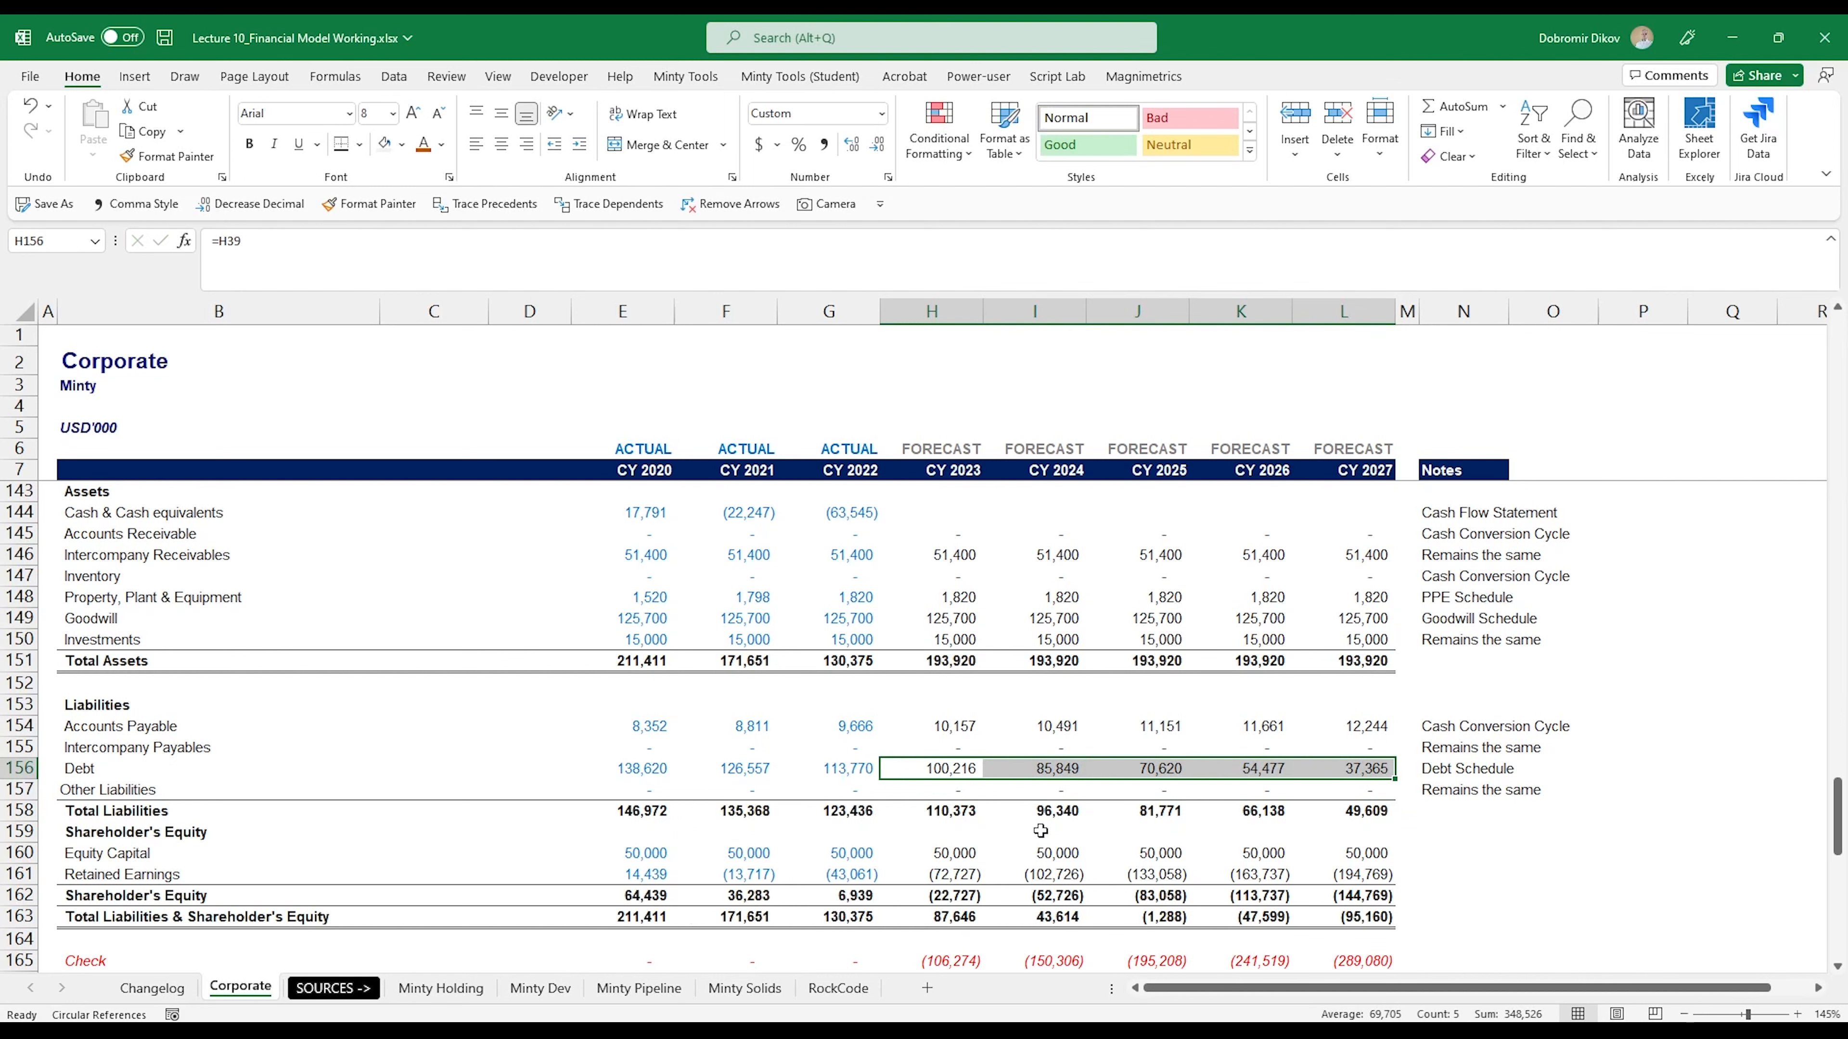
- Enter the note "Equity Schedule" for Equity Capital in N160 and copy it to Retained Earnings in N161
{"action": "left_click", "coordinate": [1446, 853]}
{"action": "type", "text": "Equity Sc"}
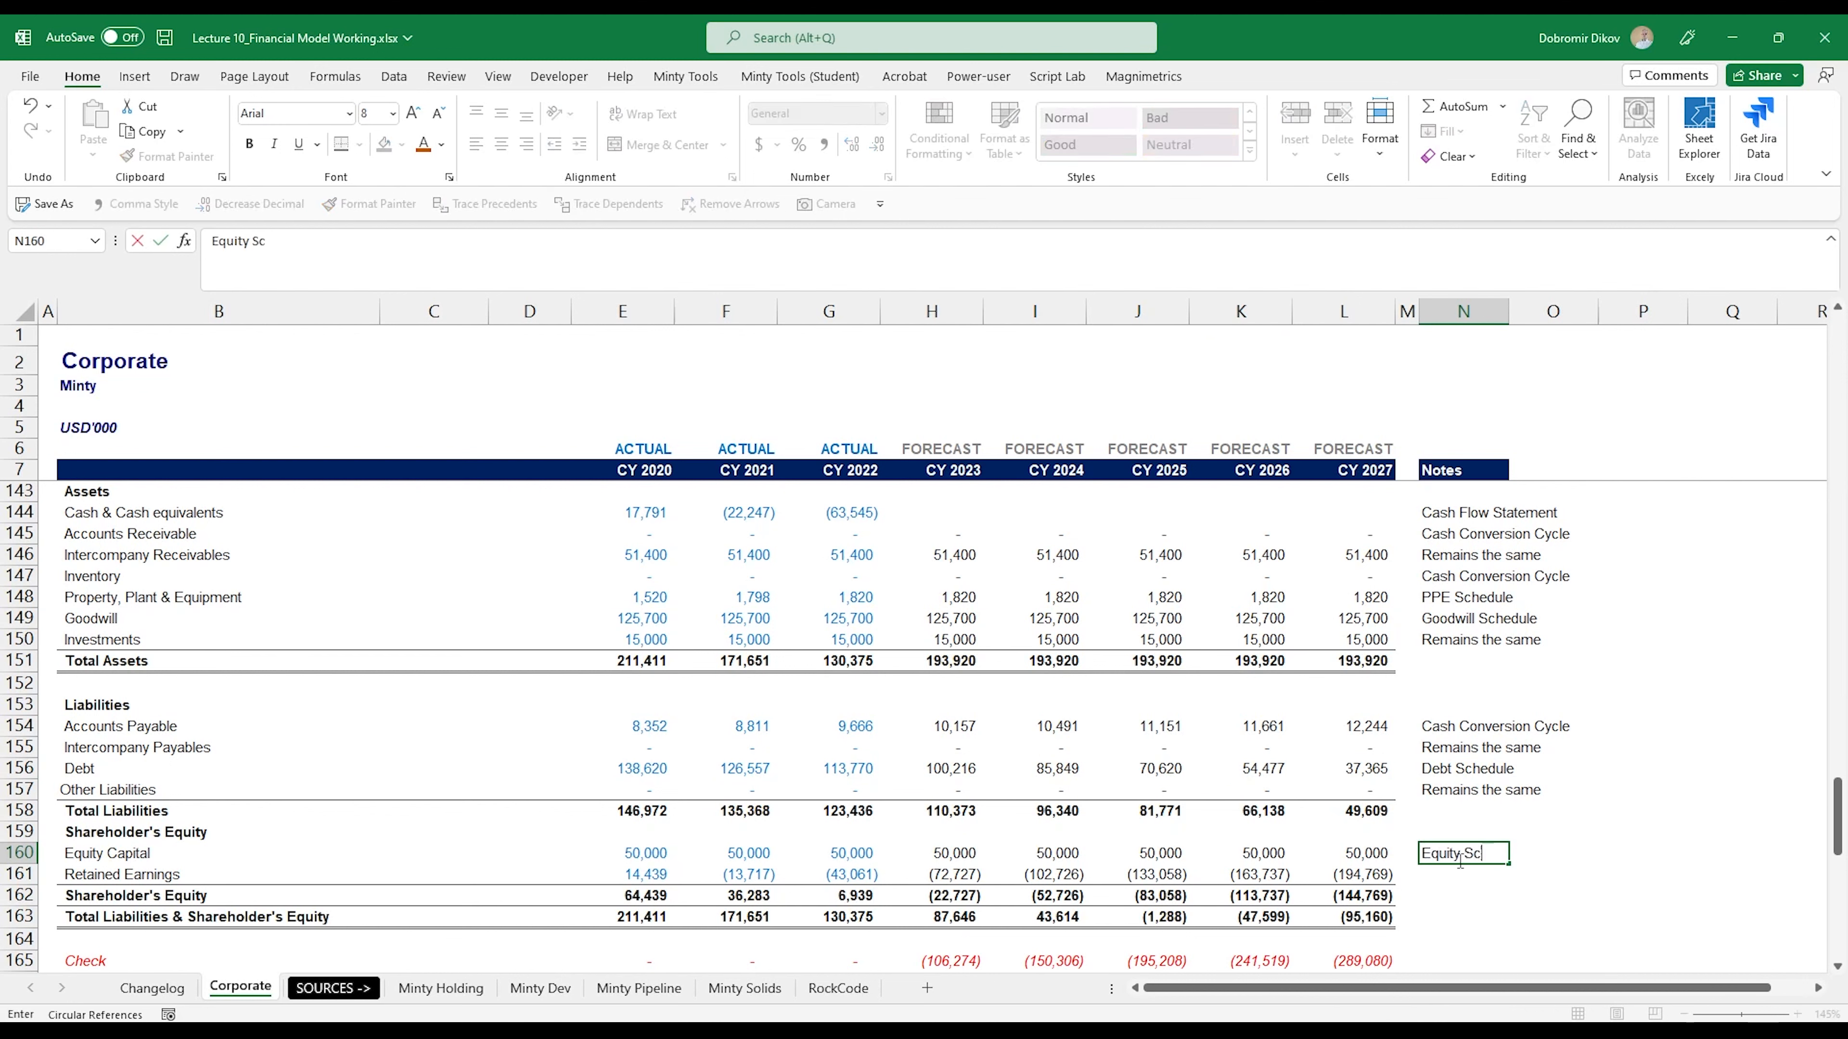
{"action": "type", "text": "hedule"}
{"action": "key", "text": "ctrl+Return"}
{"action": "key", "text": "ctrl+c"}
{"action": "key", "text": "Down"}
{"action": "key", "text": "ctrl+v"}
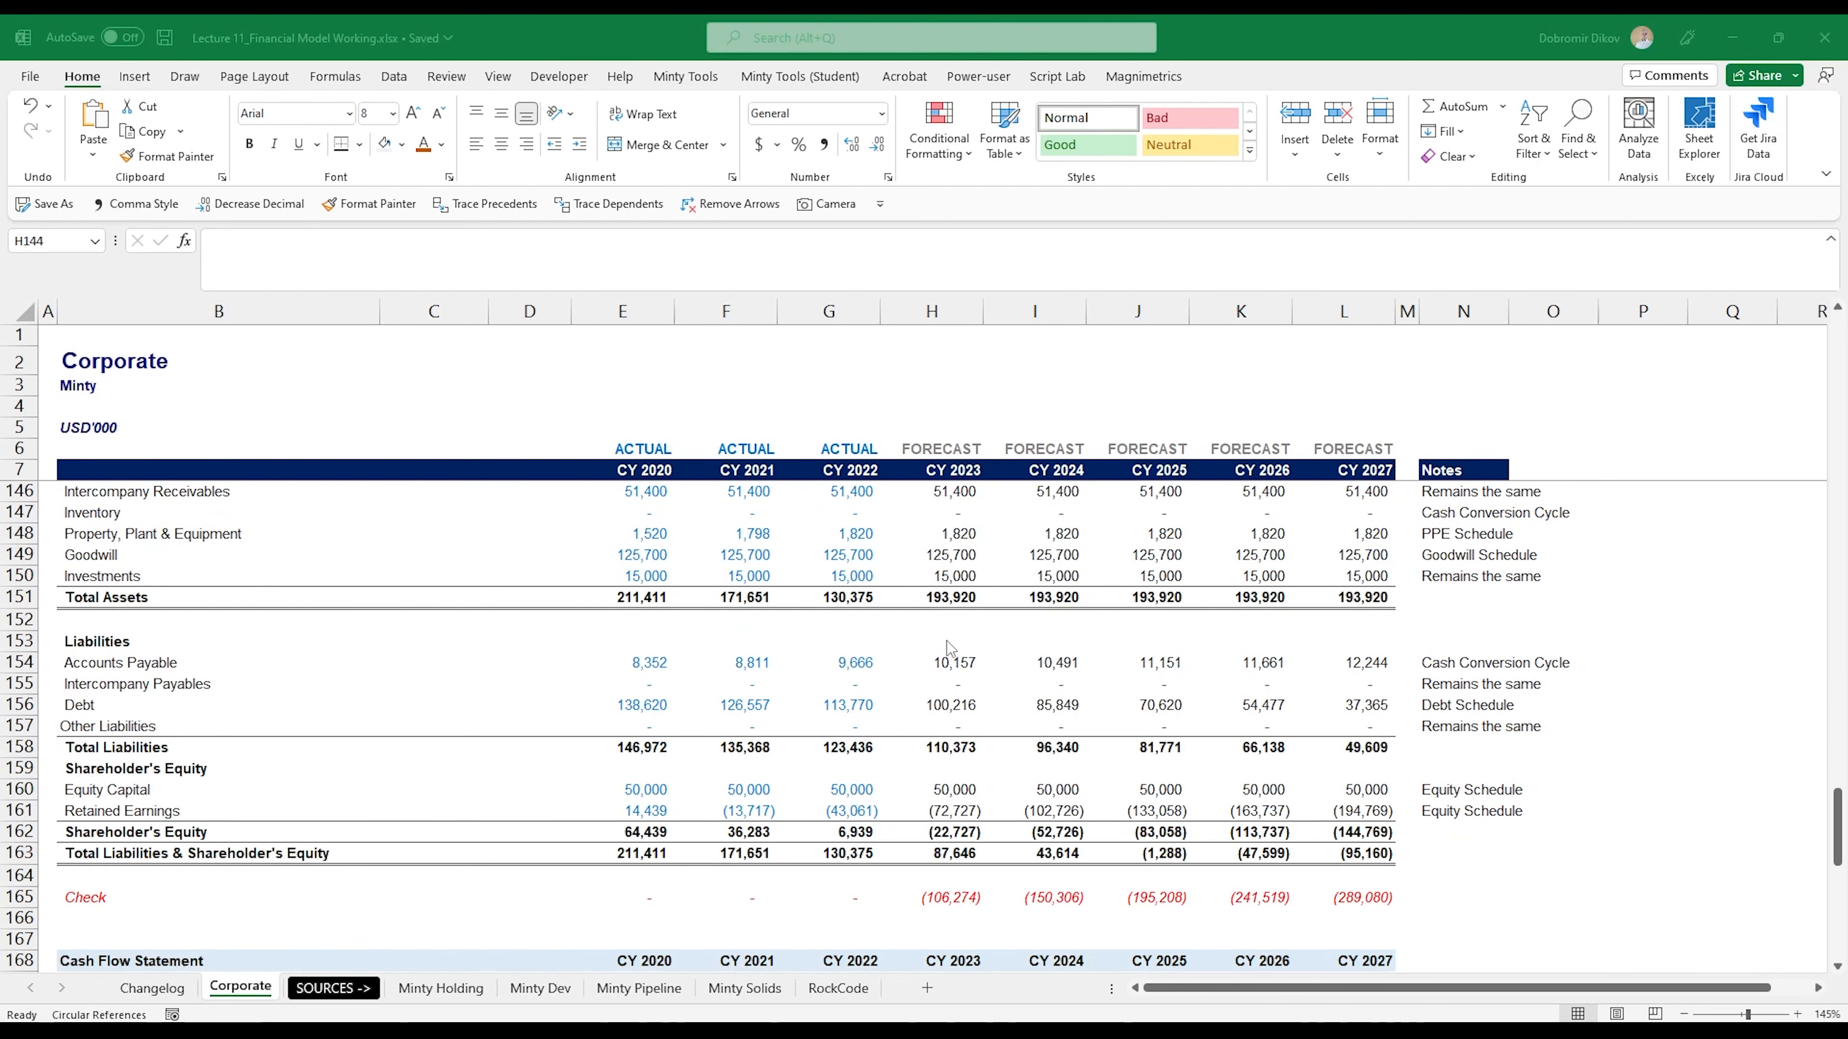
- Link forecast Cash & Cash equivalents to the Closing Cash Balance with =H190 in H144 and copy it across to L144
{"action": "scroll", "coordinate": [947, 646], "scroll_direction": "down", "scroll_amount": 2}
{"action": "scroll", "coordinate": [947, 645], "scroll_direction": "down", "scroll_amount": 2}
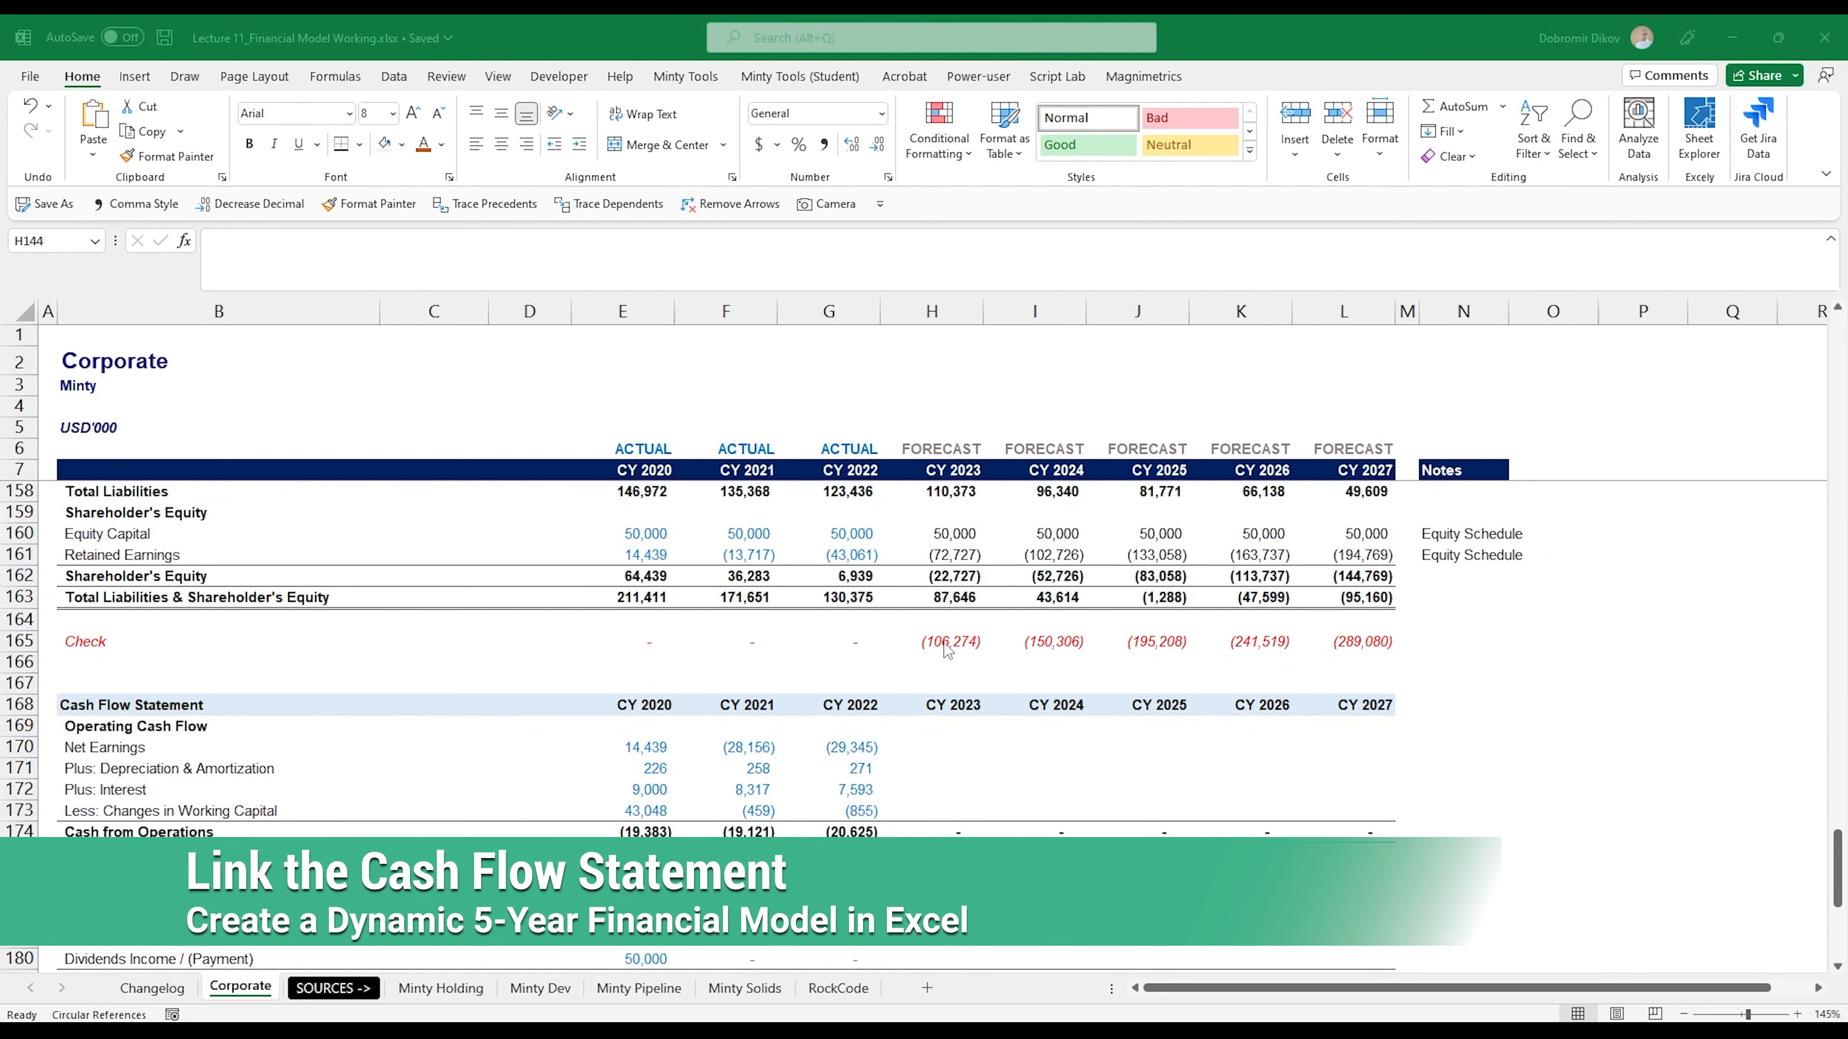
{"action": "scroll", "coordinate": [947, 648], "scroll_direction": "up", "scroll_amount": 8}
{"action": "left_click", "coordinate": [956, 709]}
{"action": "left_click", "coordinate": [949, 703]}
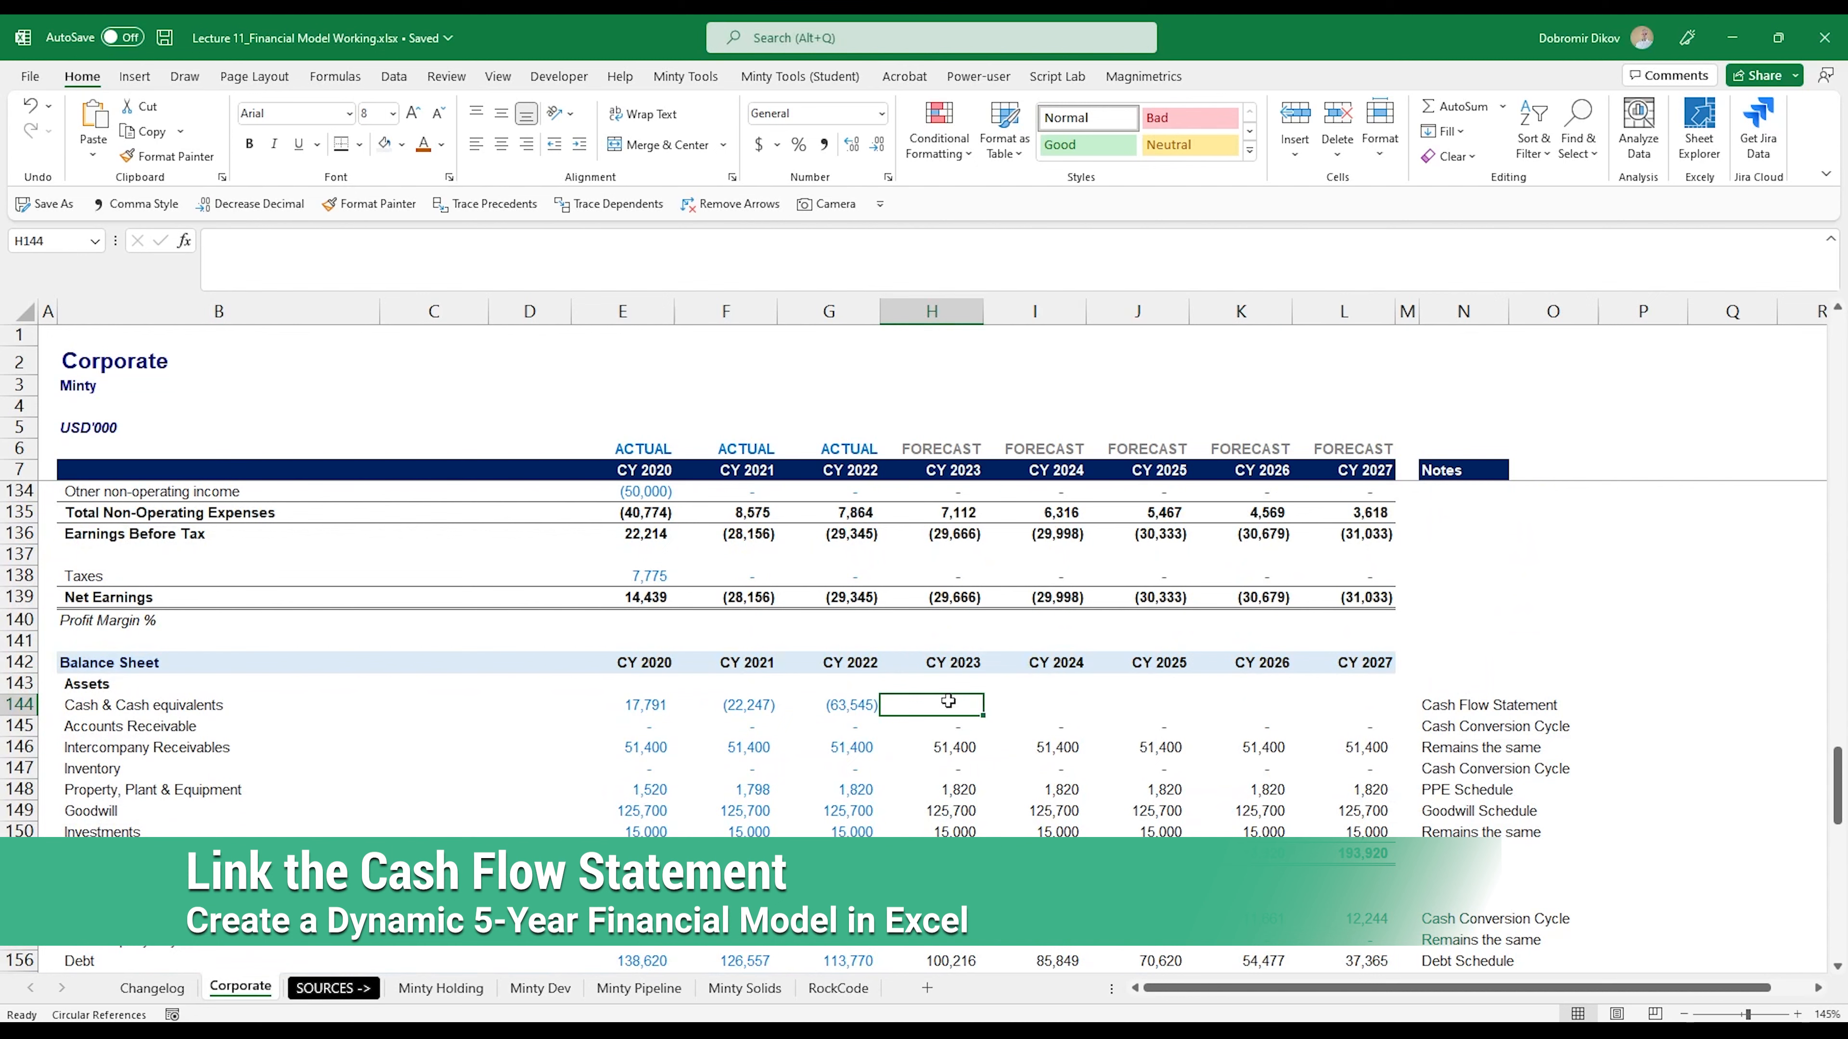
{"action": "type", "text": "="}
{"action": "scroll", "coordinate": [952, 749], "scroll_direction": "down", "scroll_amount": 16}
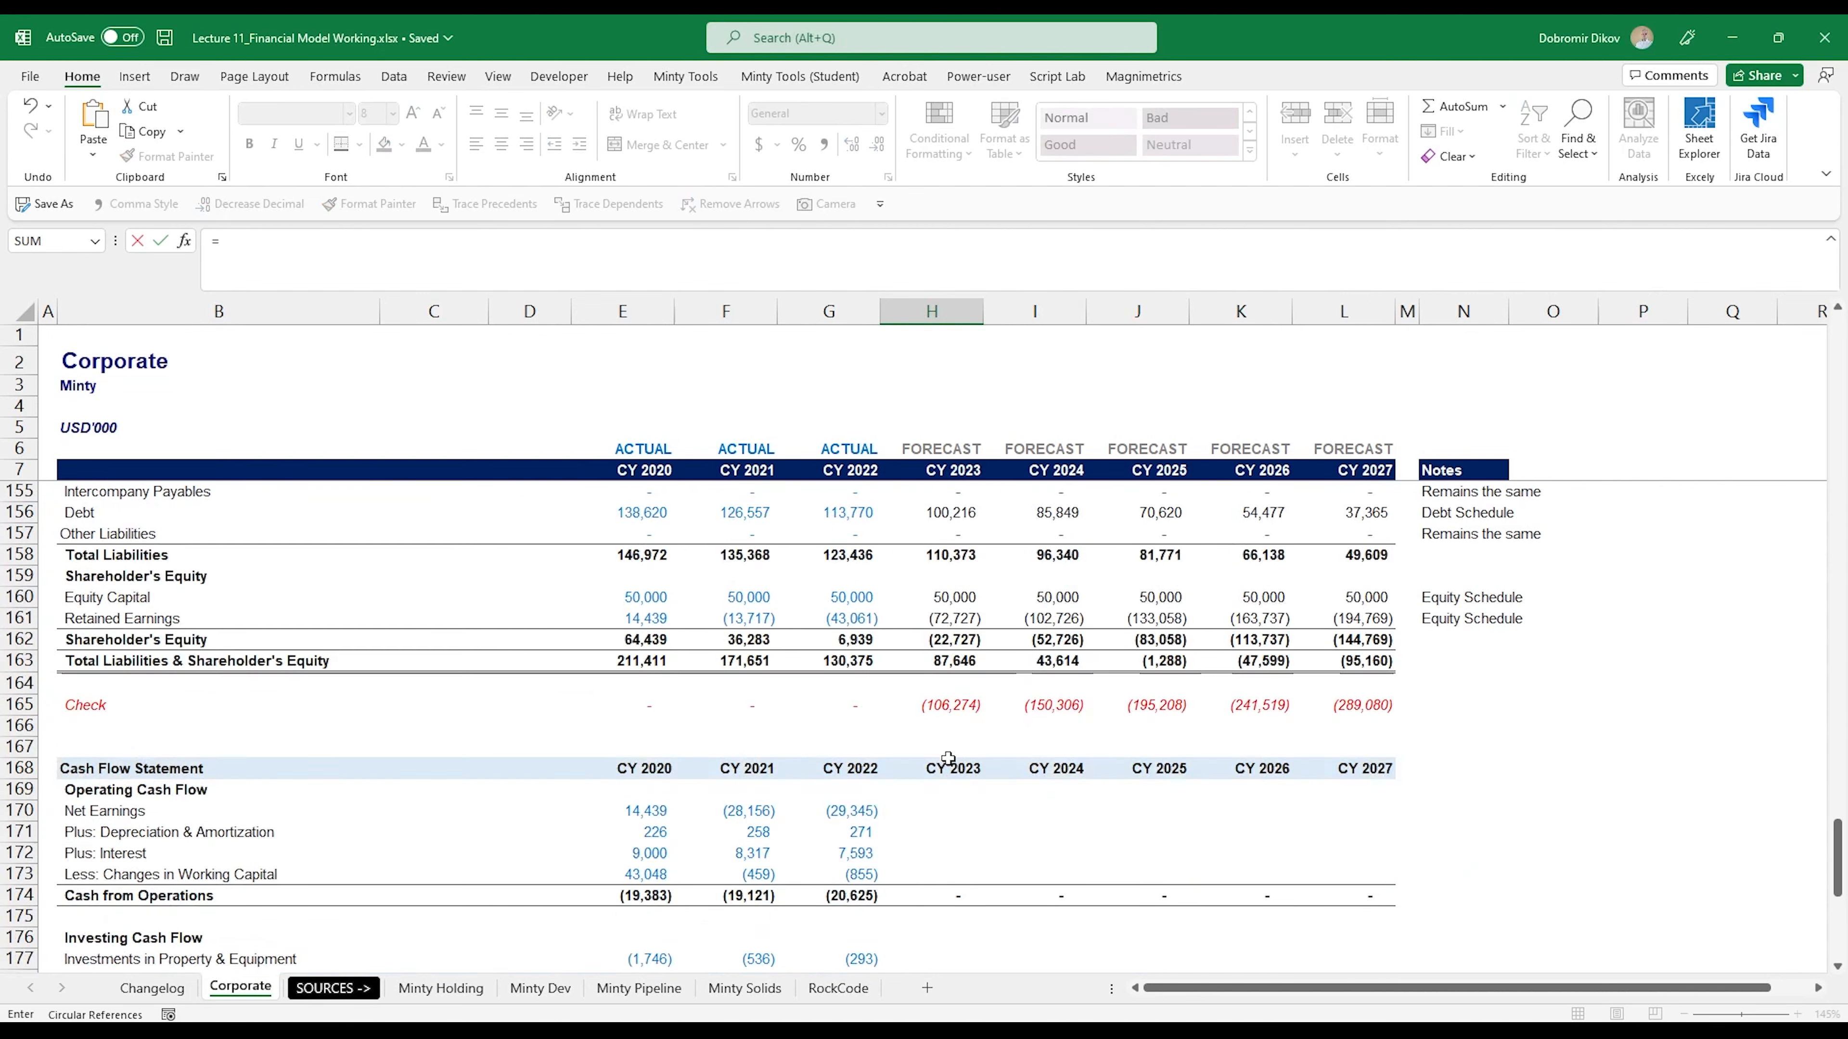
{"action": "left_click", "coordinate": [939, 661]}
{"action": "key", "text": "ctrl+Return"}
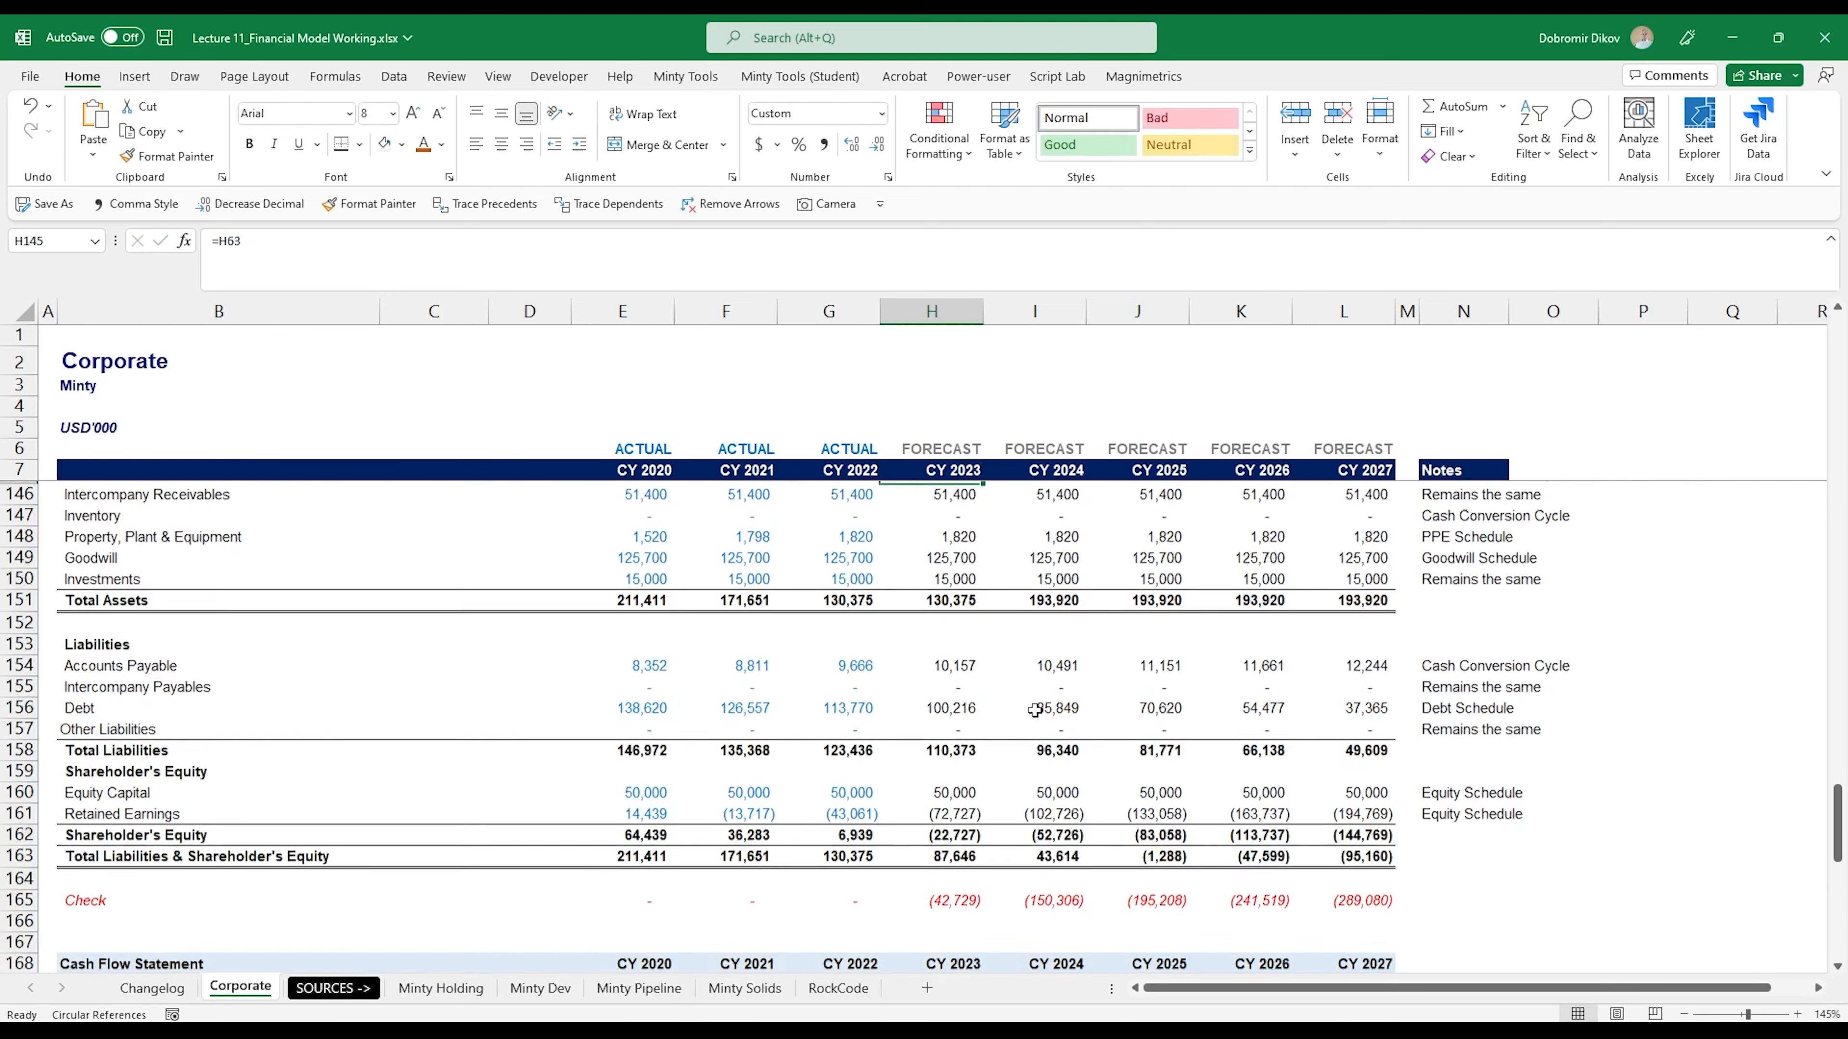
{"action": "key", "text": "shift+Right"}
{"action": "key", "text": "shift+Right"}
{"action": "key", "text": "shift+Right"}
{"action": "key", "text": "shift+Right"}
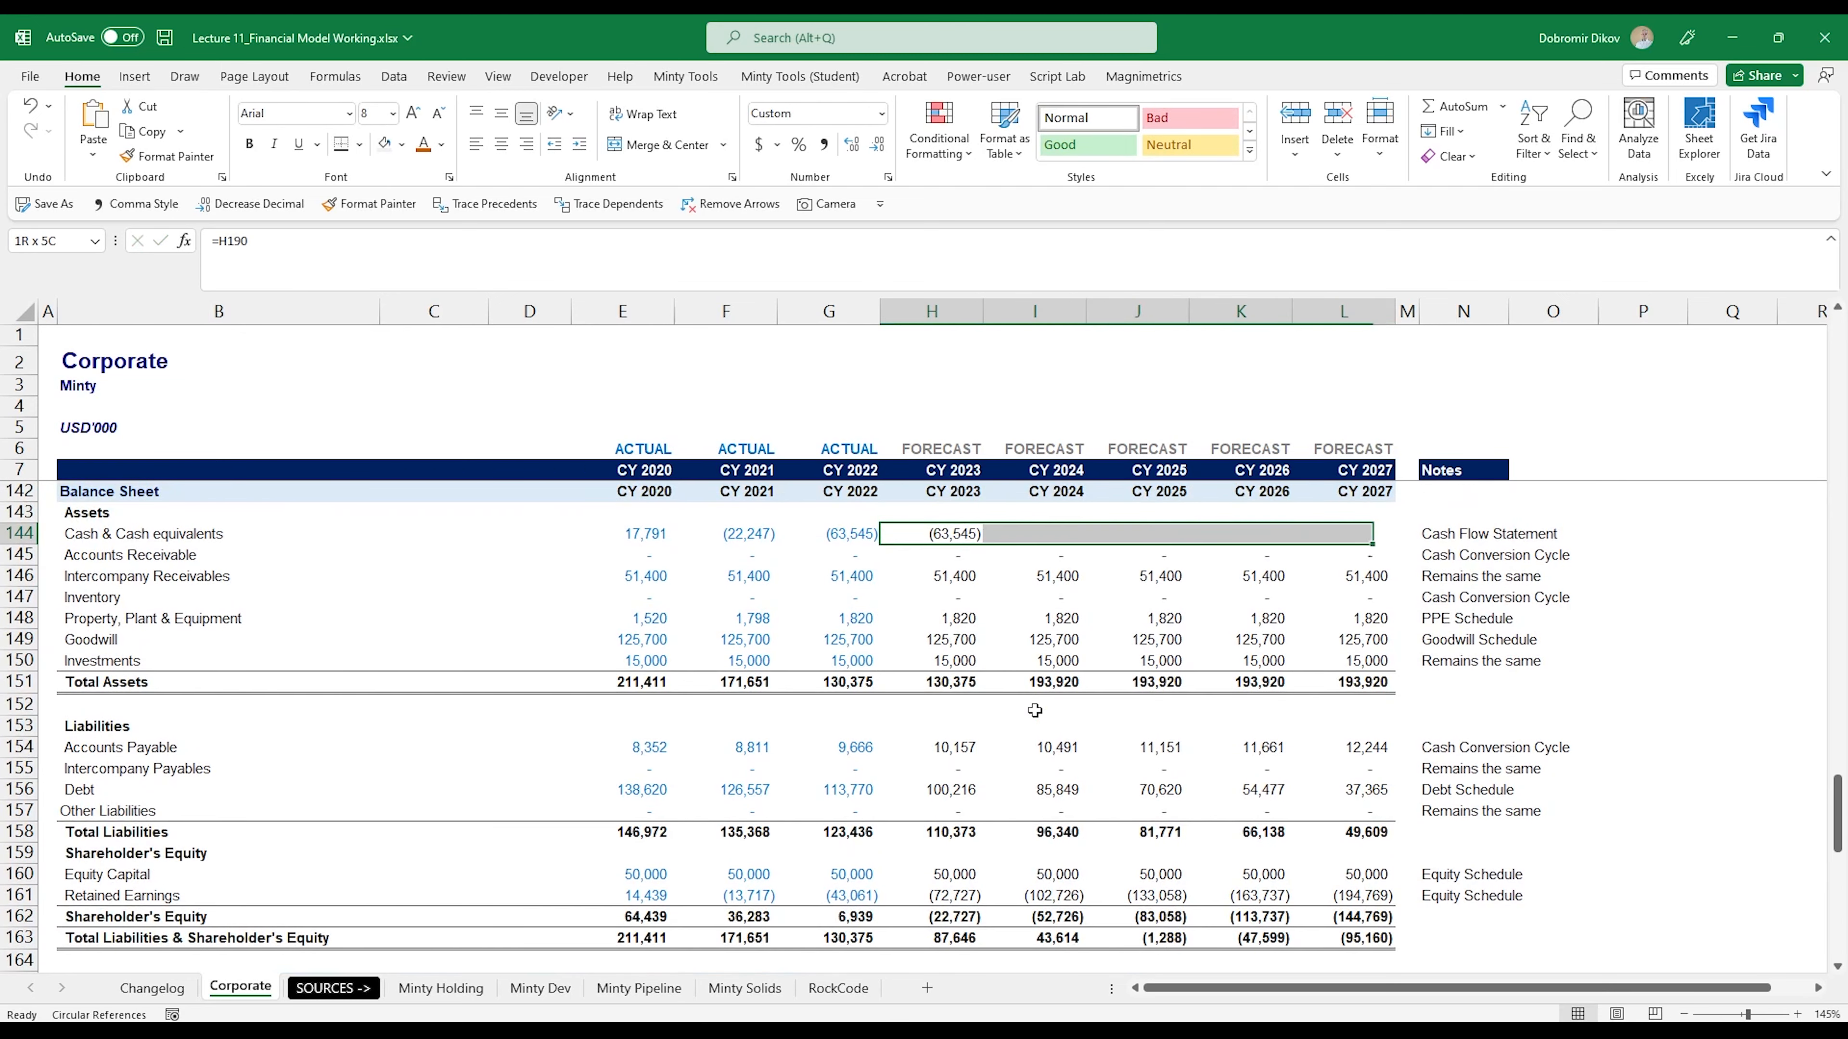
{"action": "key", "text": "ctrl+r"}
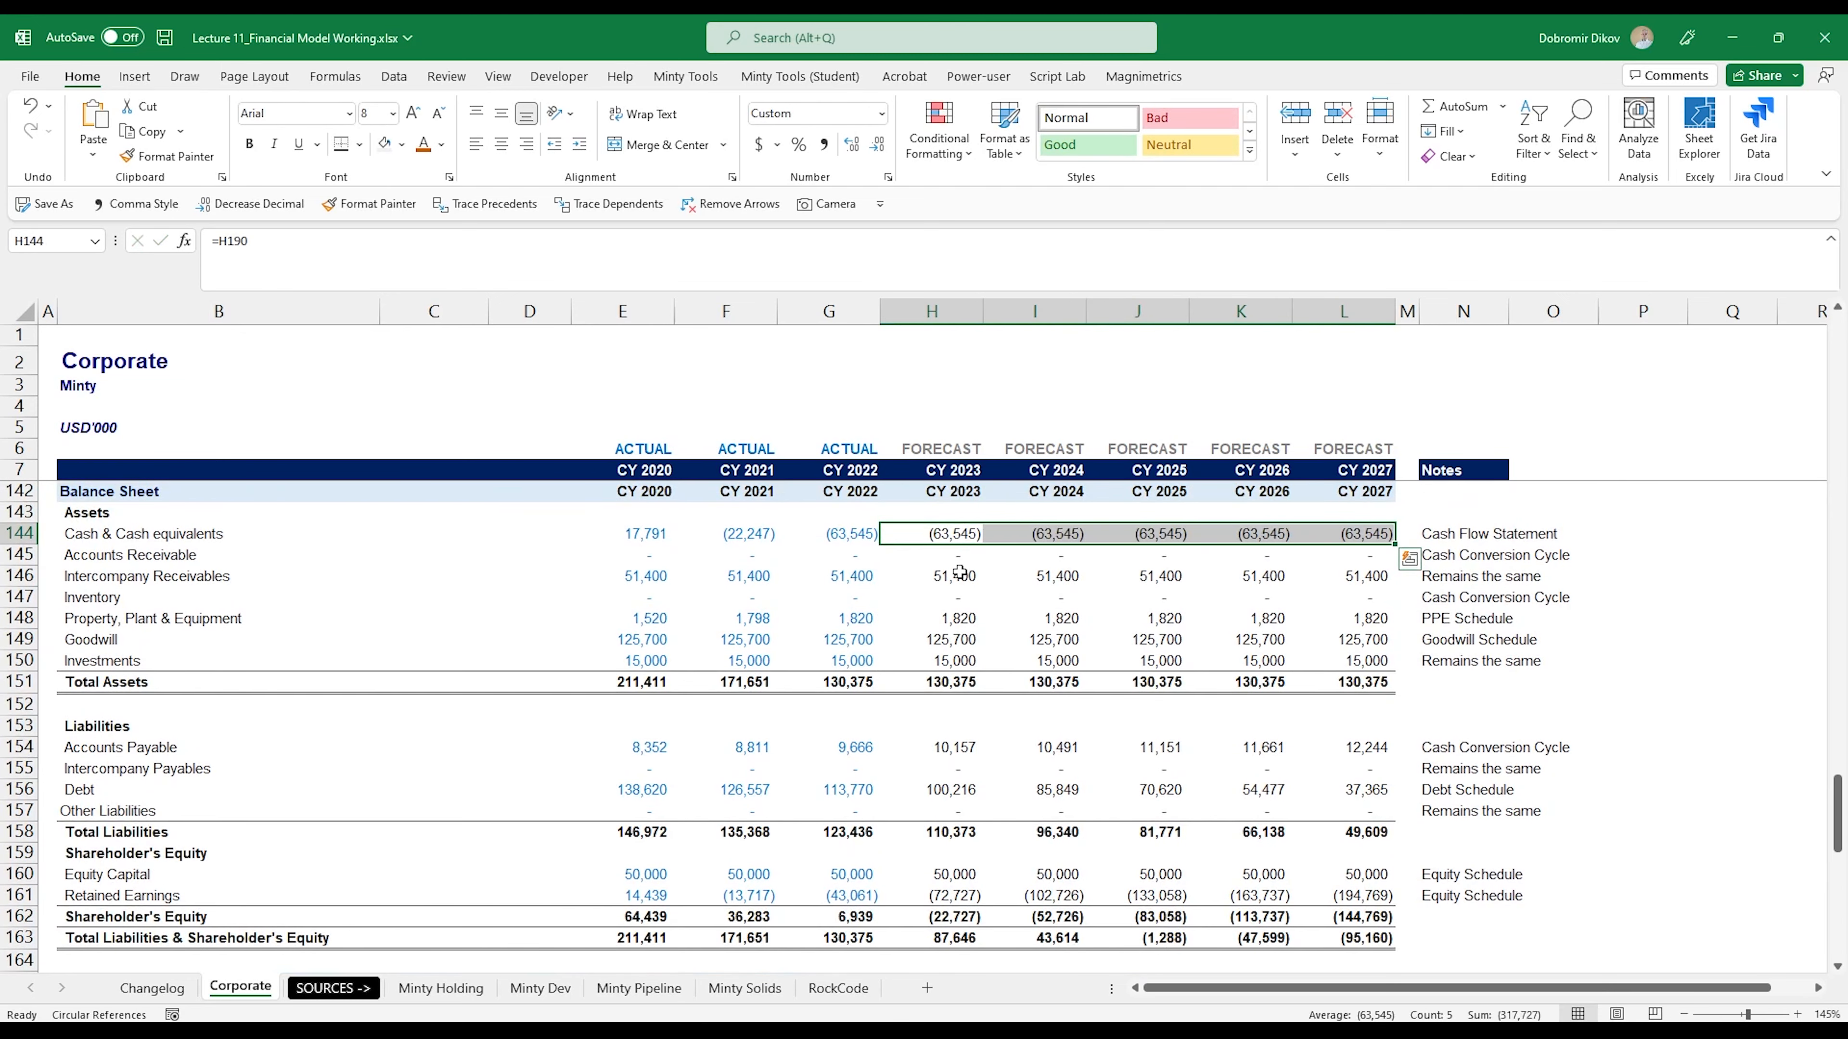
- Link CY 2023 Net Earnings in the Cash Flow Statement to the Income Statement with =H139 in H170
{"action": "scroll", "coordinate": [959, 573], "scroll_direction": "down", "scroll_amount": 6}
{"action": "left_click", "coordinate": [952, 709]}
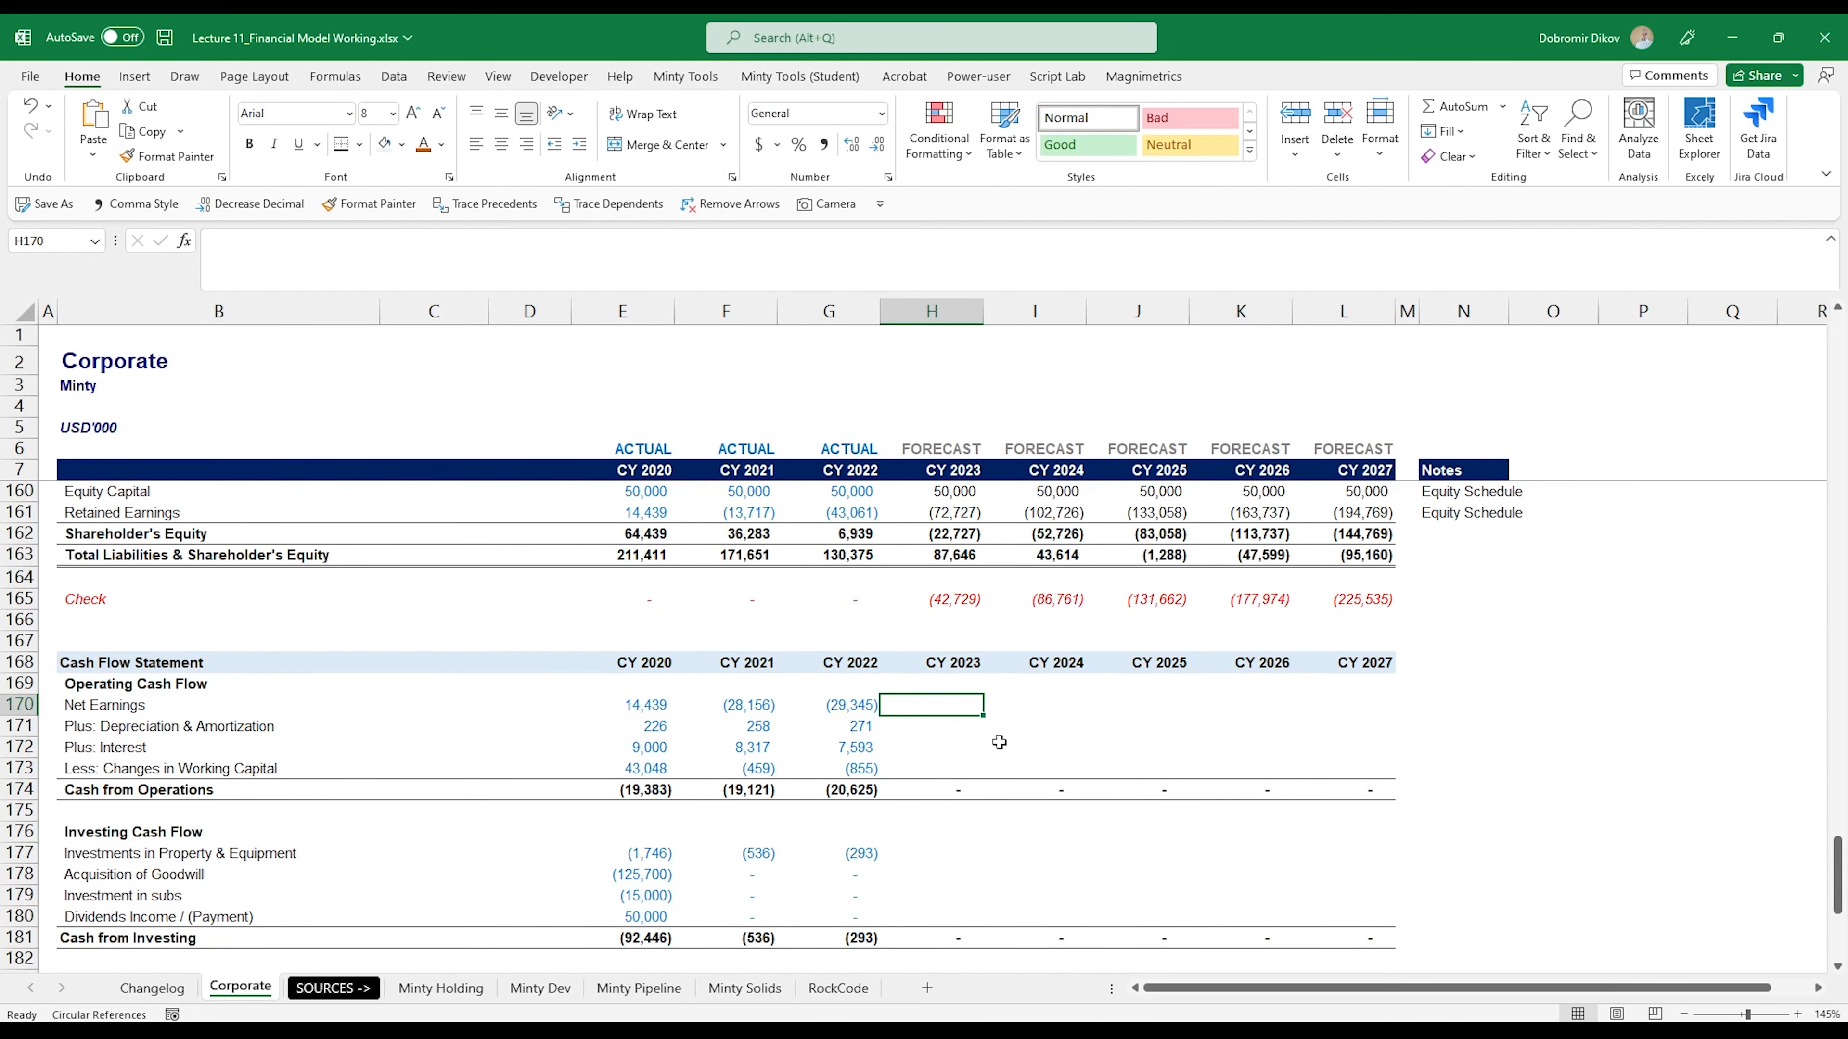
{"action": "type", "text": "="}
{"action": "scroll", "coordinate": [952, 745], "scroll_direction": "up", "scroll_amount": 8}
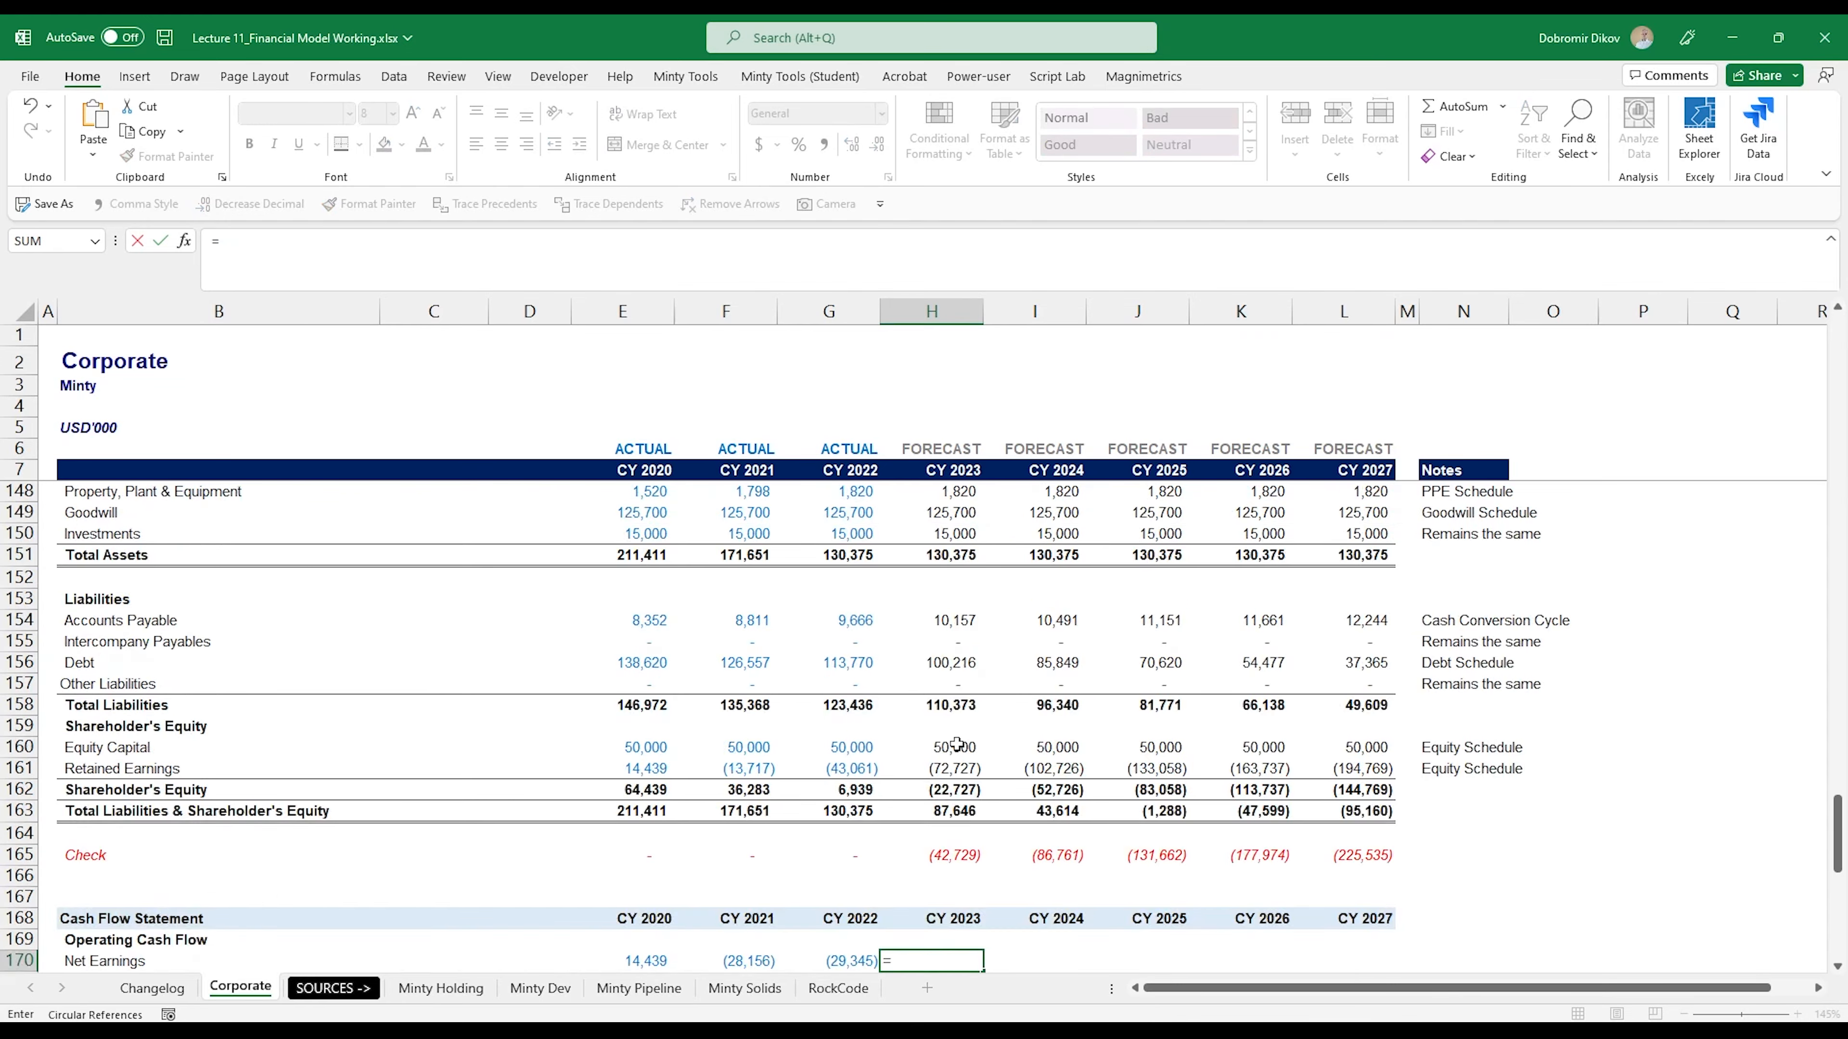
{"action": "scroll", "coordinate": [953, 746], "scroll_direction": "up", "scroll_amount": 1}
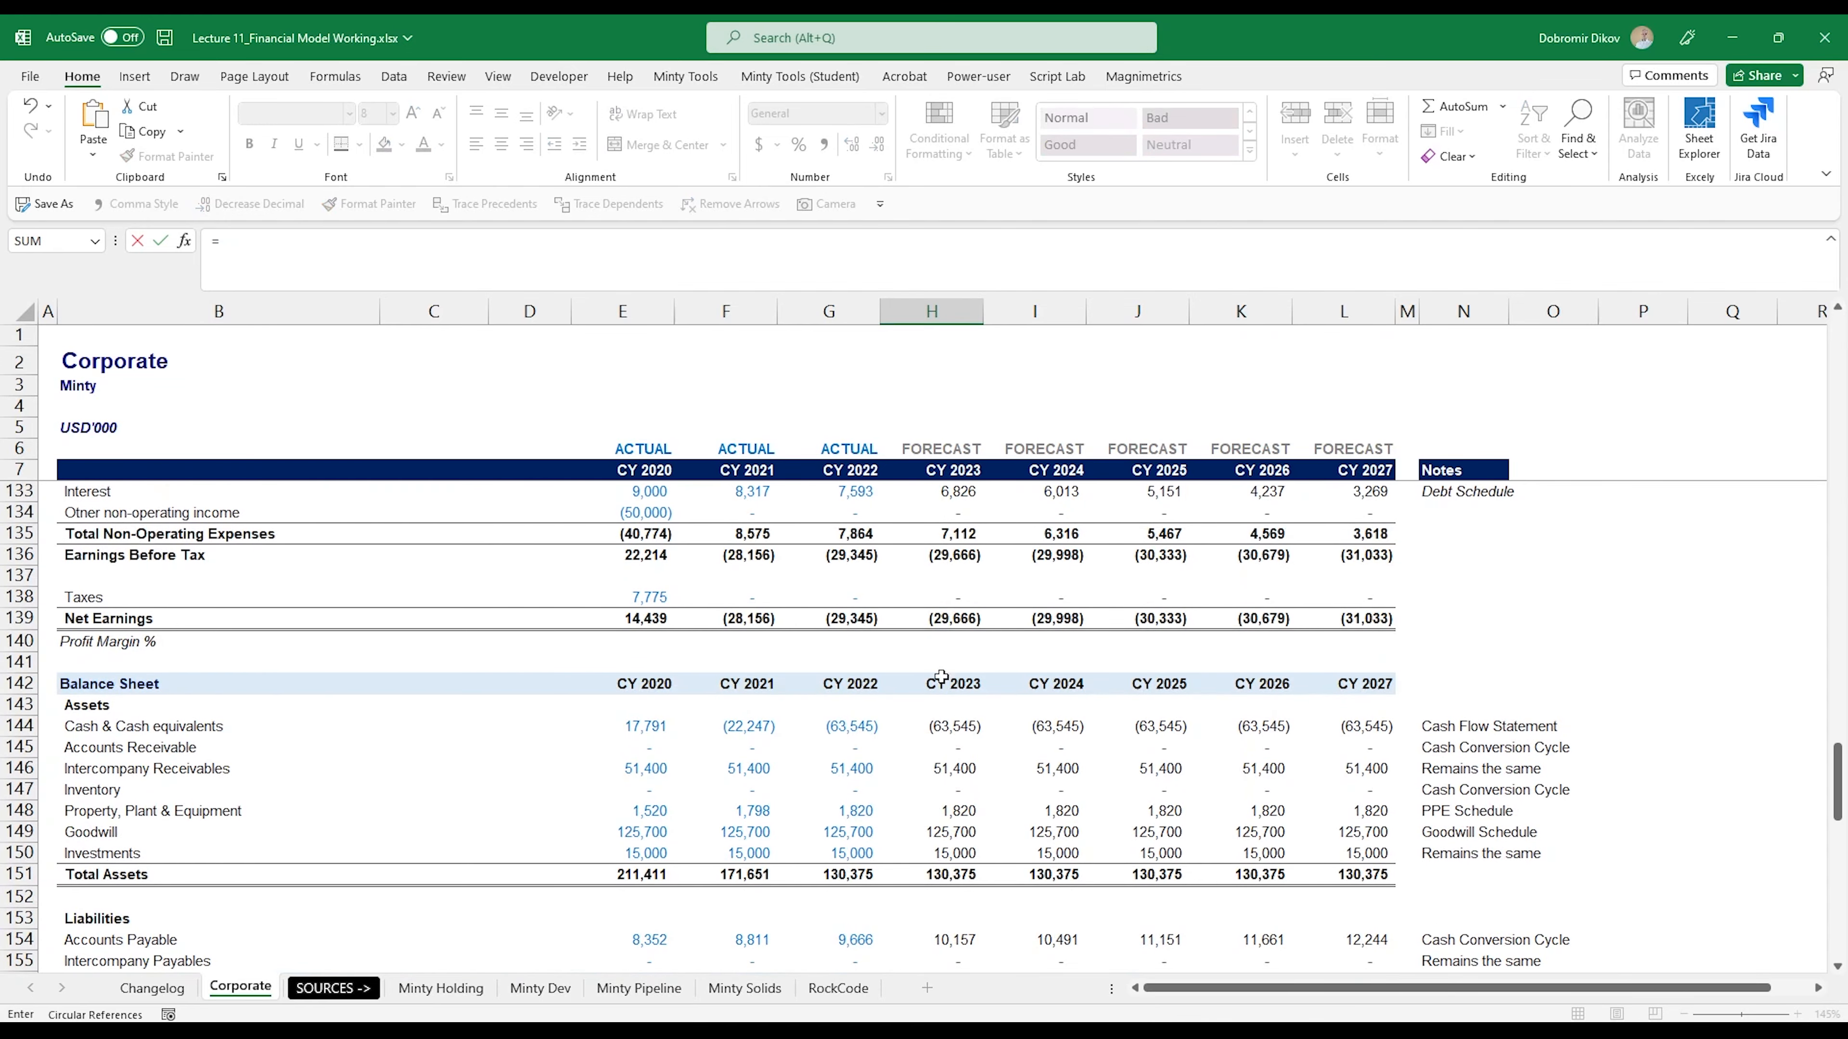
{"action": "left_click", "coordinate": [941, 618]}
{"action": "scroll", "coordinate": [1042, 824], "scroll_direction": "down", "scroll_amount": 7}
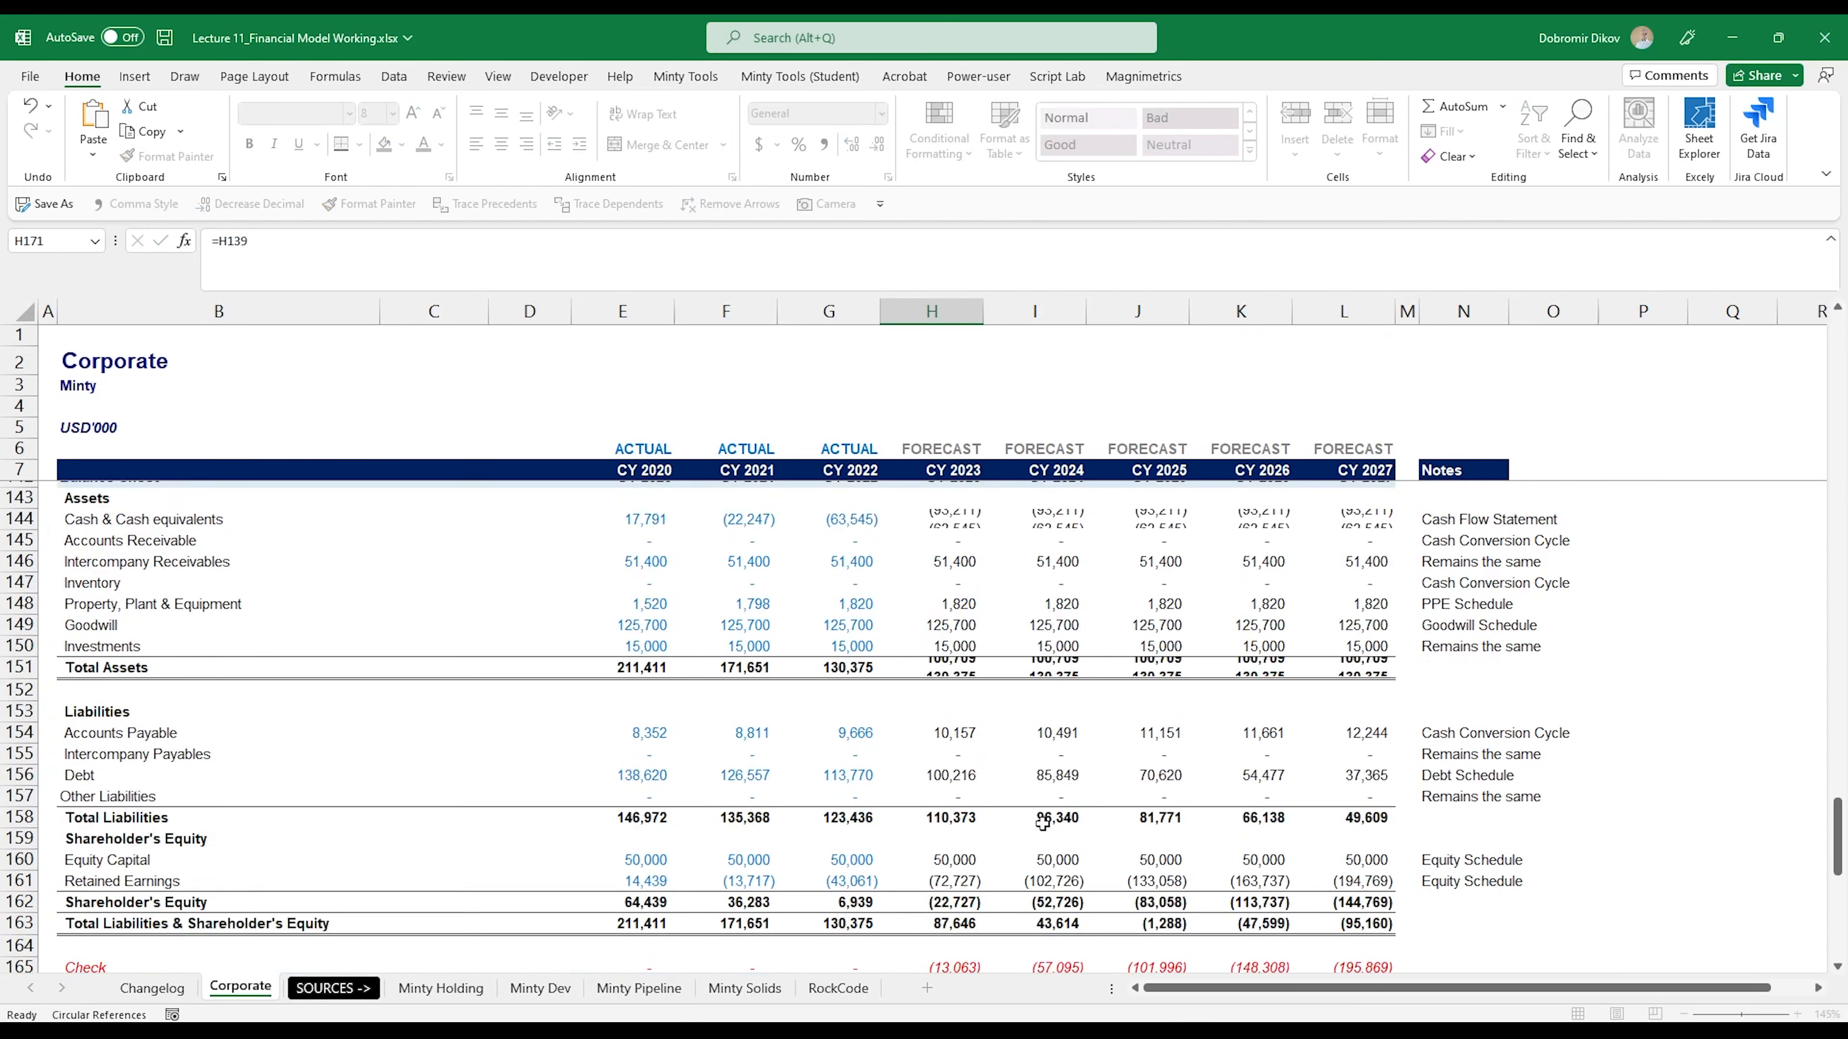
{"action": "key", "text": "Return"}
- Link CY 2023 Plus: Depreciation & Amortization in H171 to the Income Statement's Depreciation & Amortization in H132
{"action": "scroll", "coordinate": [98, 770], "scroll_direction": "down", "scroll_amount": 1}
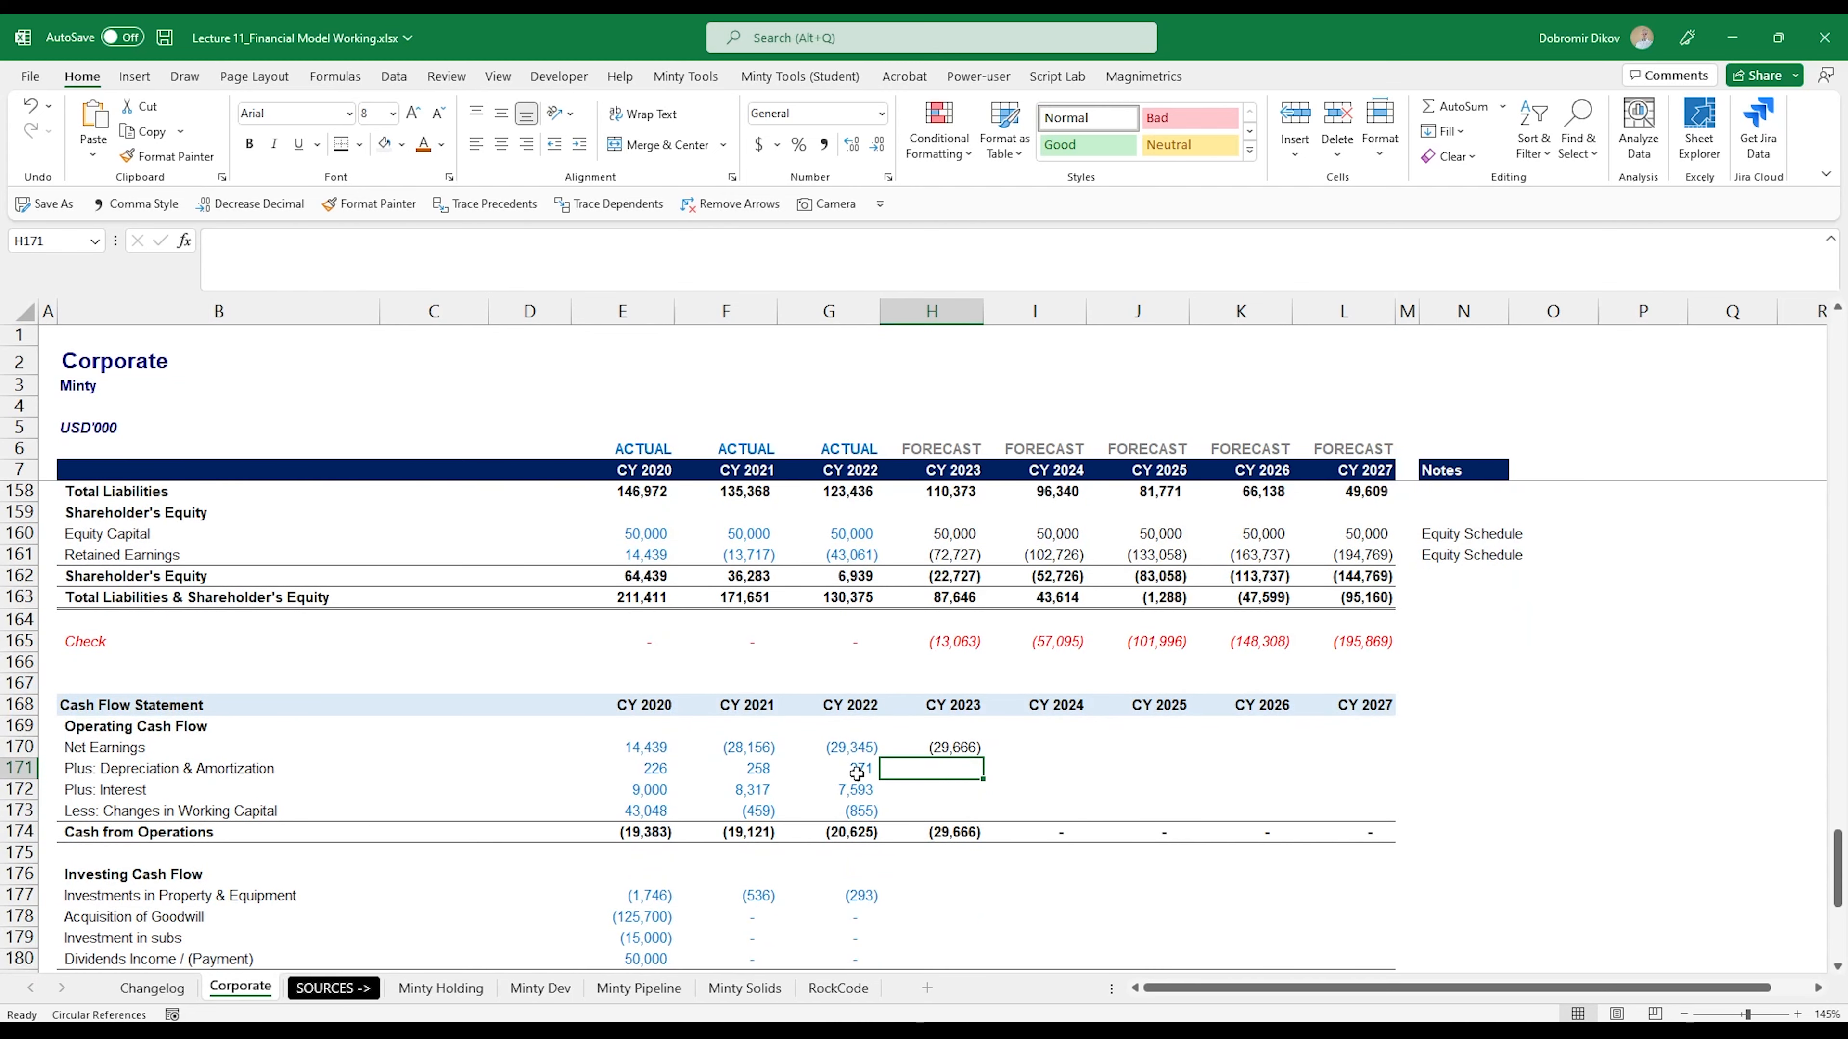
{"action": "type", "text": "="}
{"action": "scroll", "coordinate": [968, 794], "scroll_direction": "up", "scroll_amount": 7}
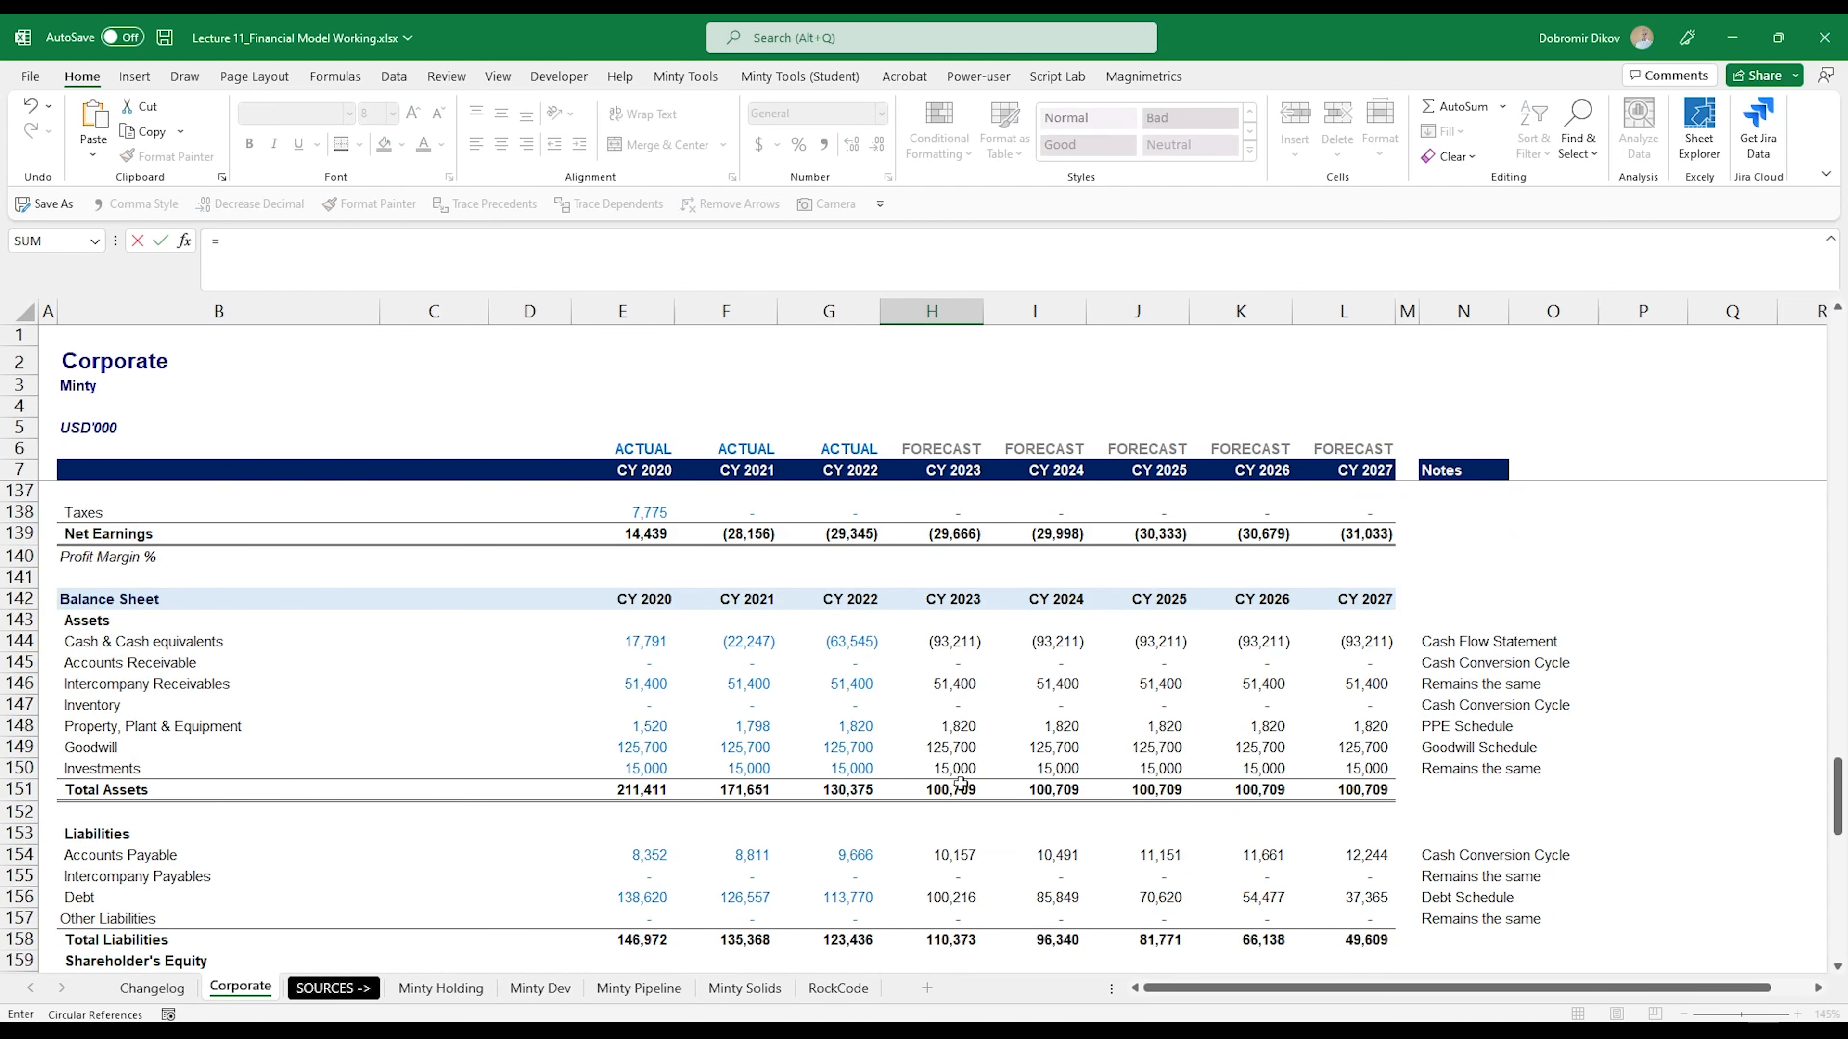
{"action": "scroll", "coordinate": [960, 783], "scroll_direction": "up", "scroll_amount": 3}
{"action": "scroll", "coordinate": [983, 820], "scroll_direction": "up", "scroll_amount": 3}
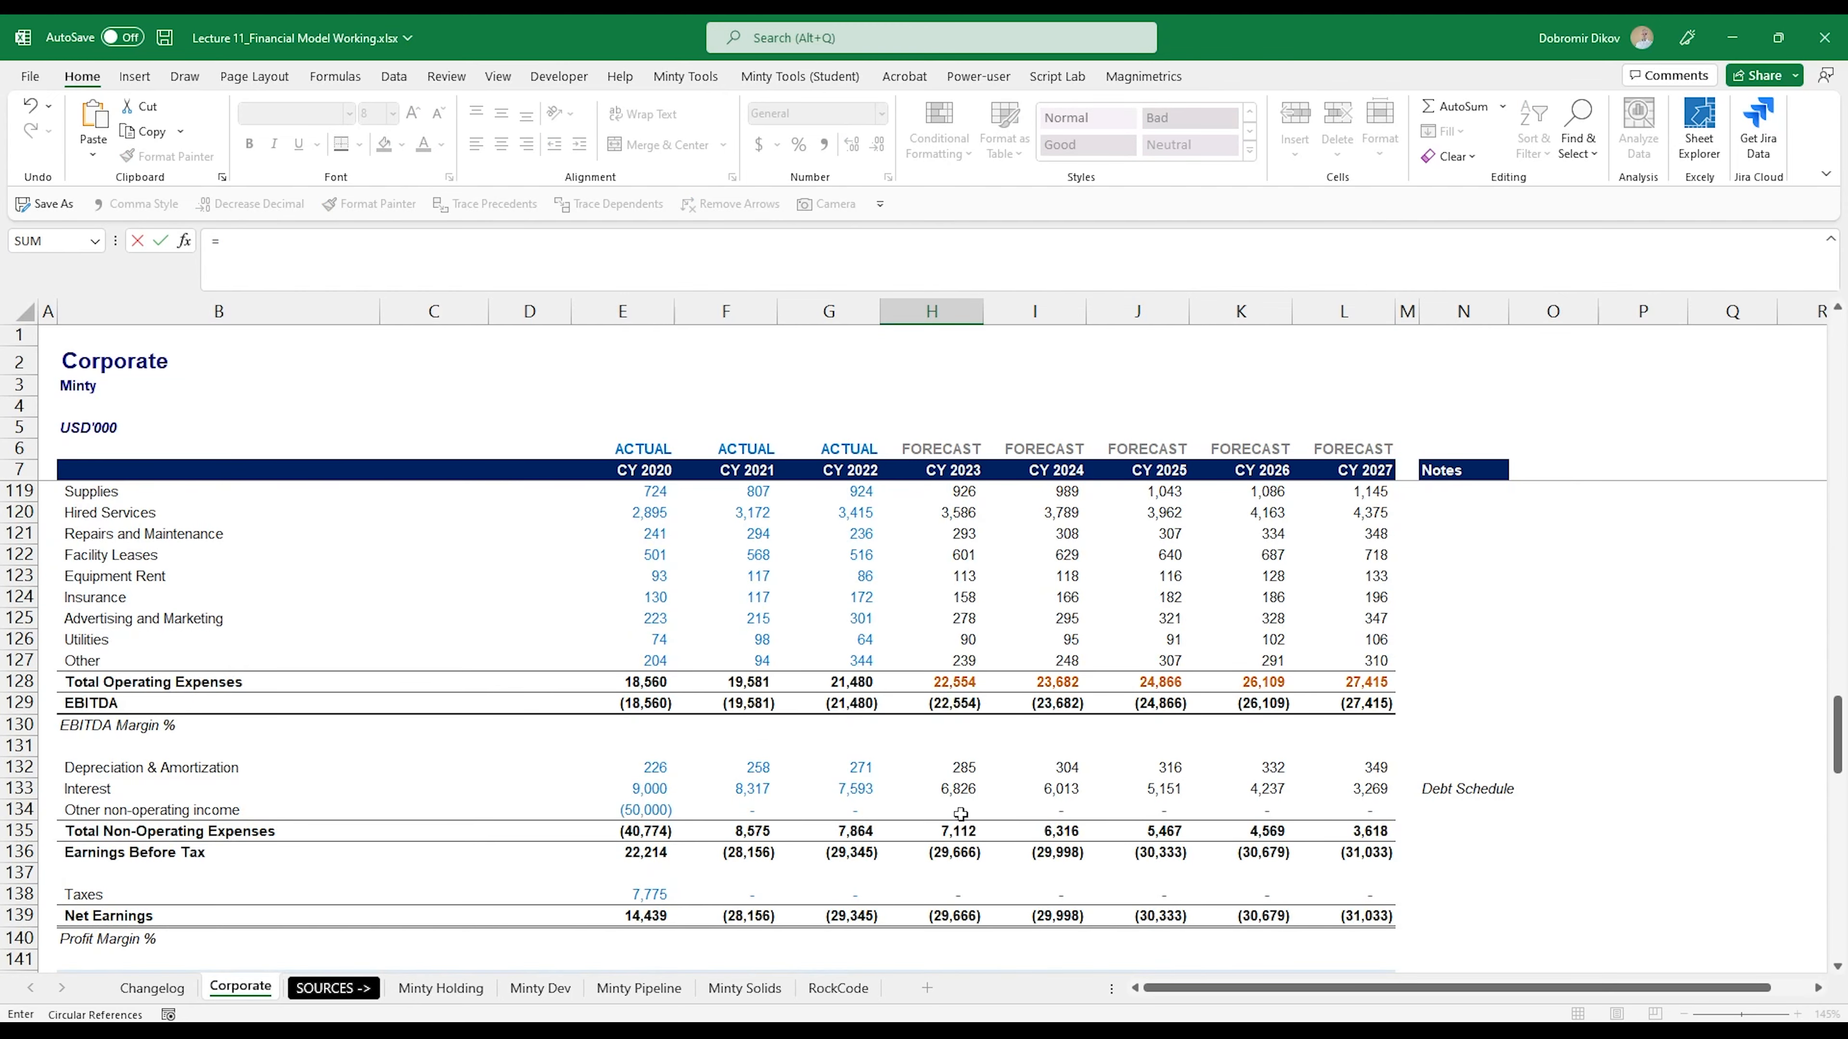
{"action": "left_click", "coordinate": [951, 766]}
{"action": "key", "text": "Return"}
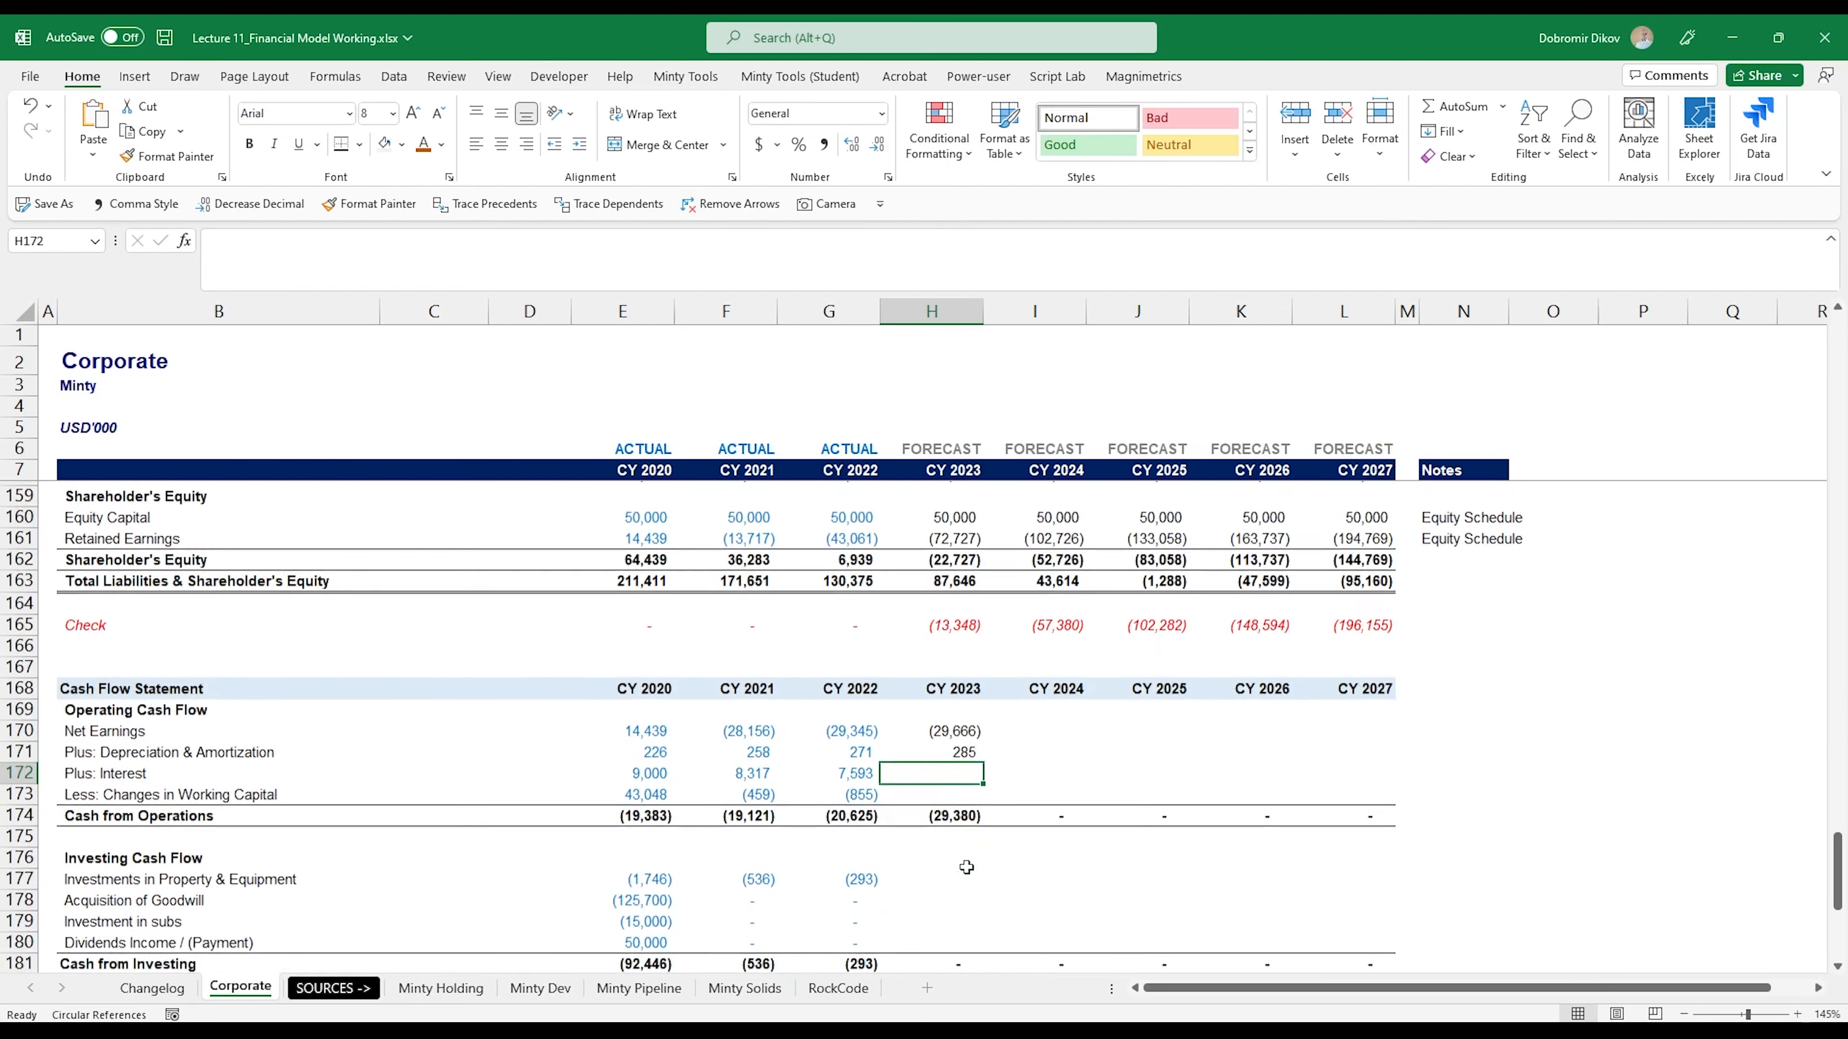
- Link CY 2023 Plus: Interest in the Cash Flow Statement to the Income Statement with =H133 in H172
{"action": "type", "text": "="}
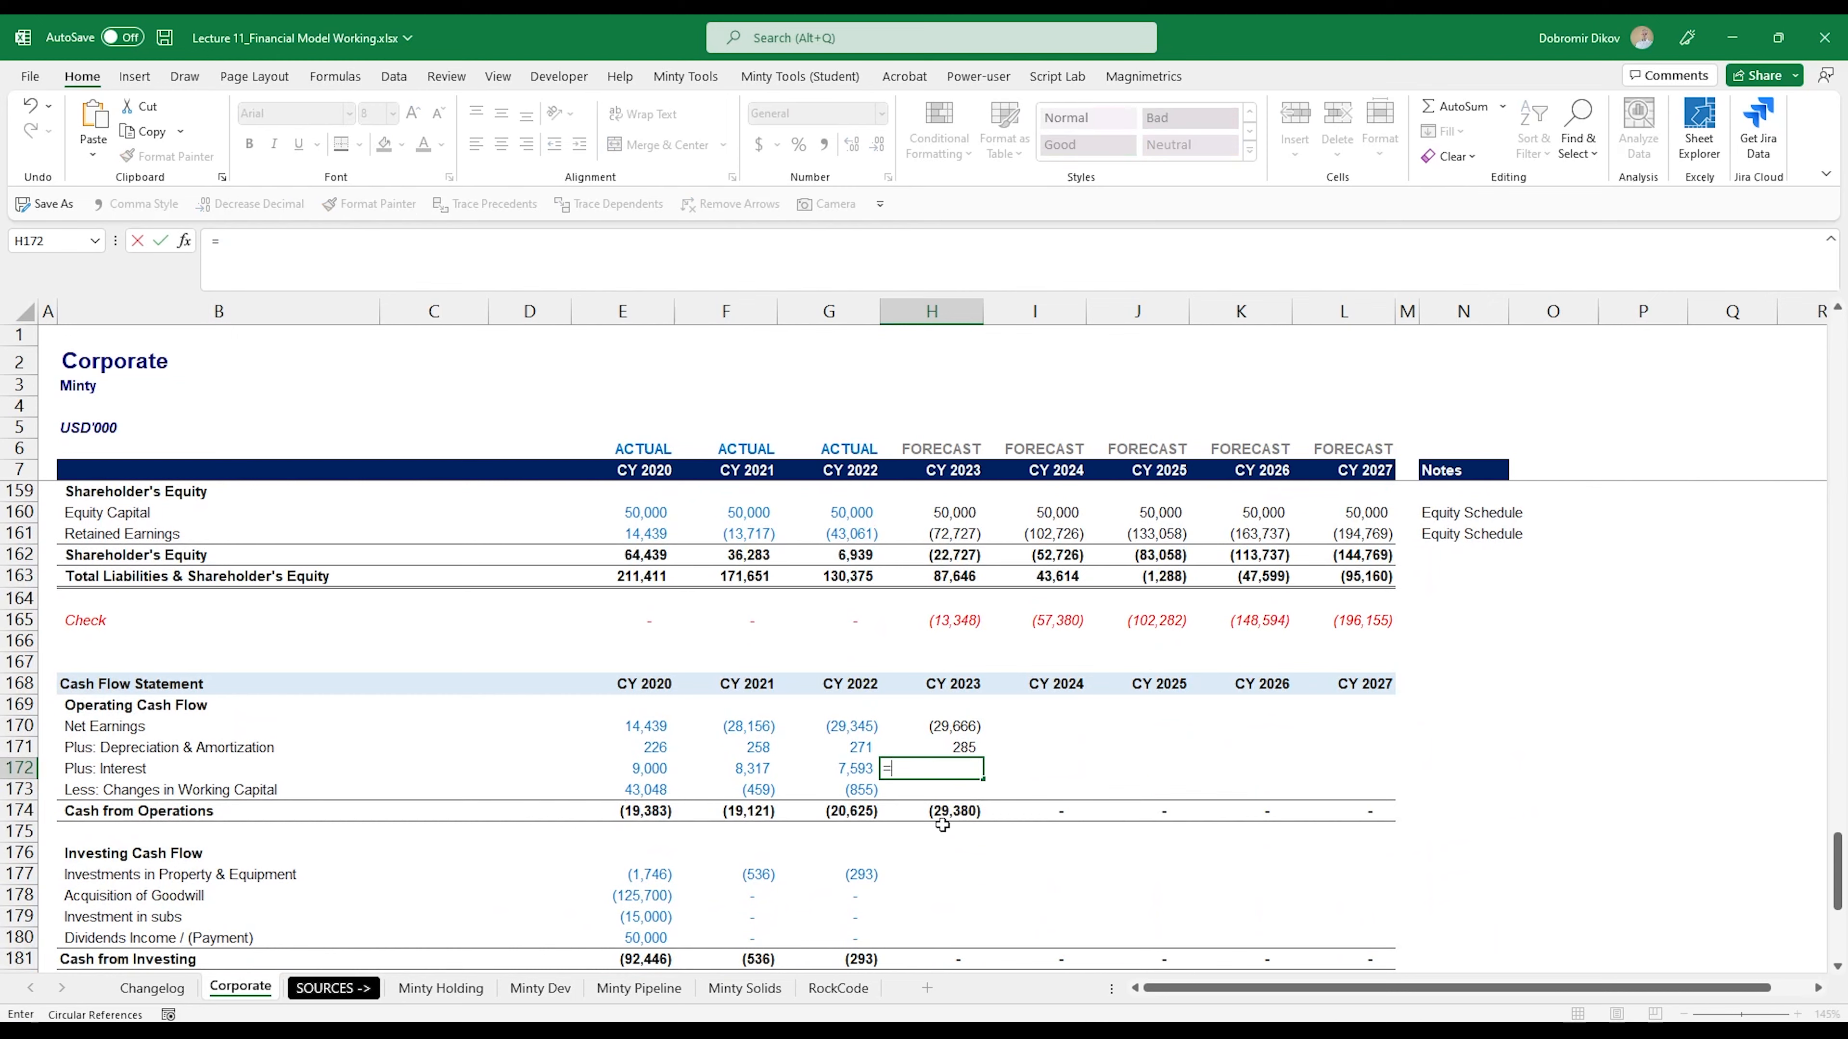
{"action": "scroll", "coordinate": [942, 824], "scroll_direction": "up", "scroll_amount": 10}
{"action": "scroll", "coordinate": [942, 764], "scroll_direction": "up", "scroll_amount": 4}
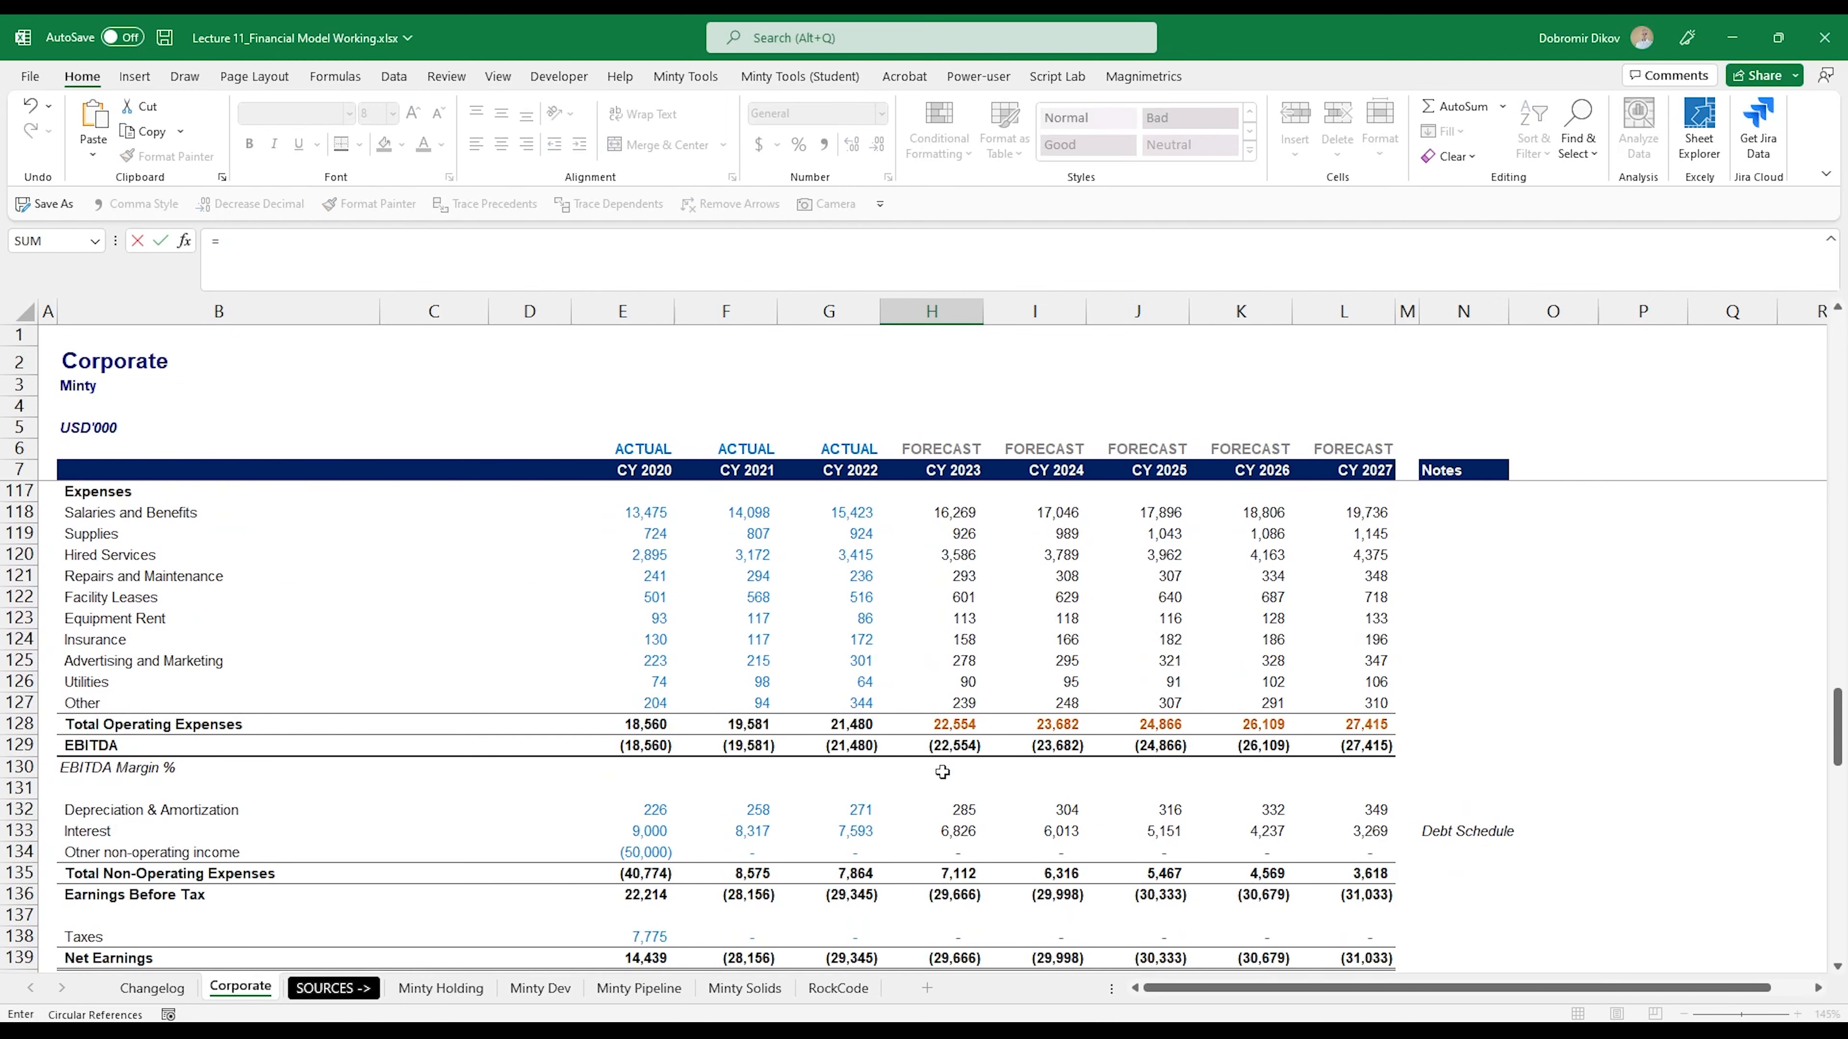
{"action": "left_click", "coordinate": [946, 831]}
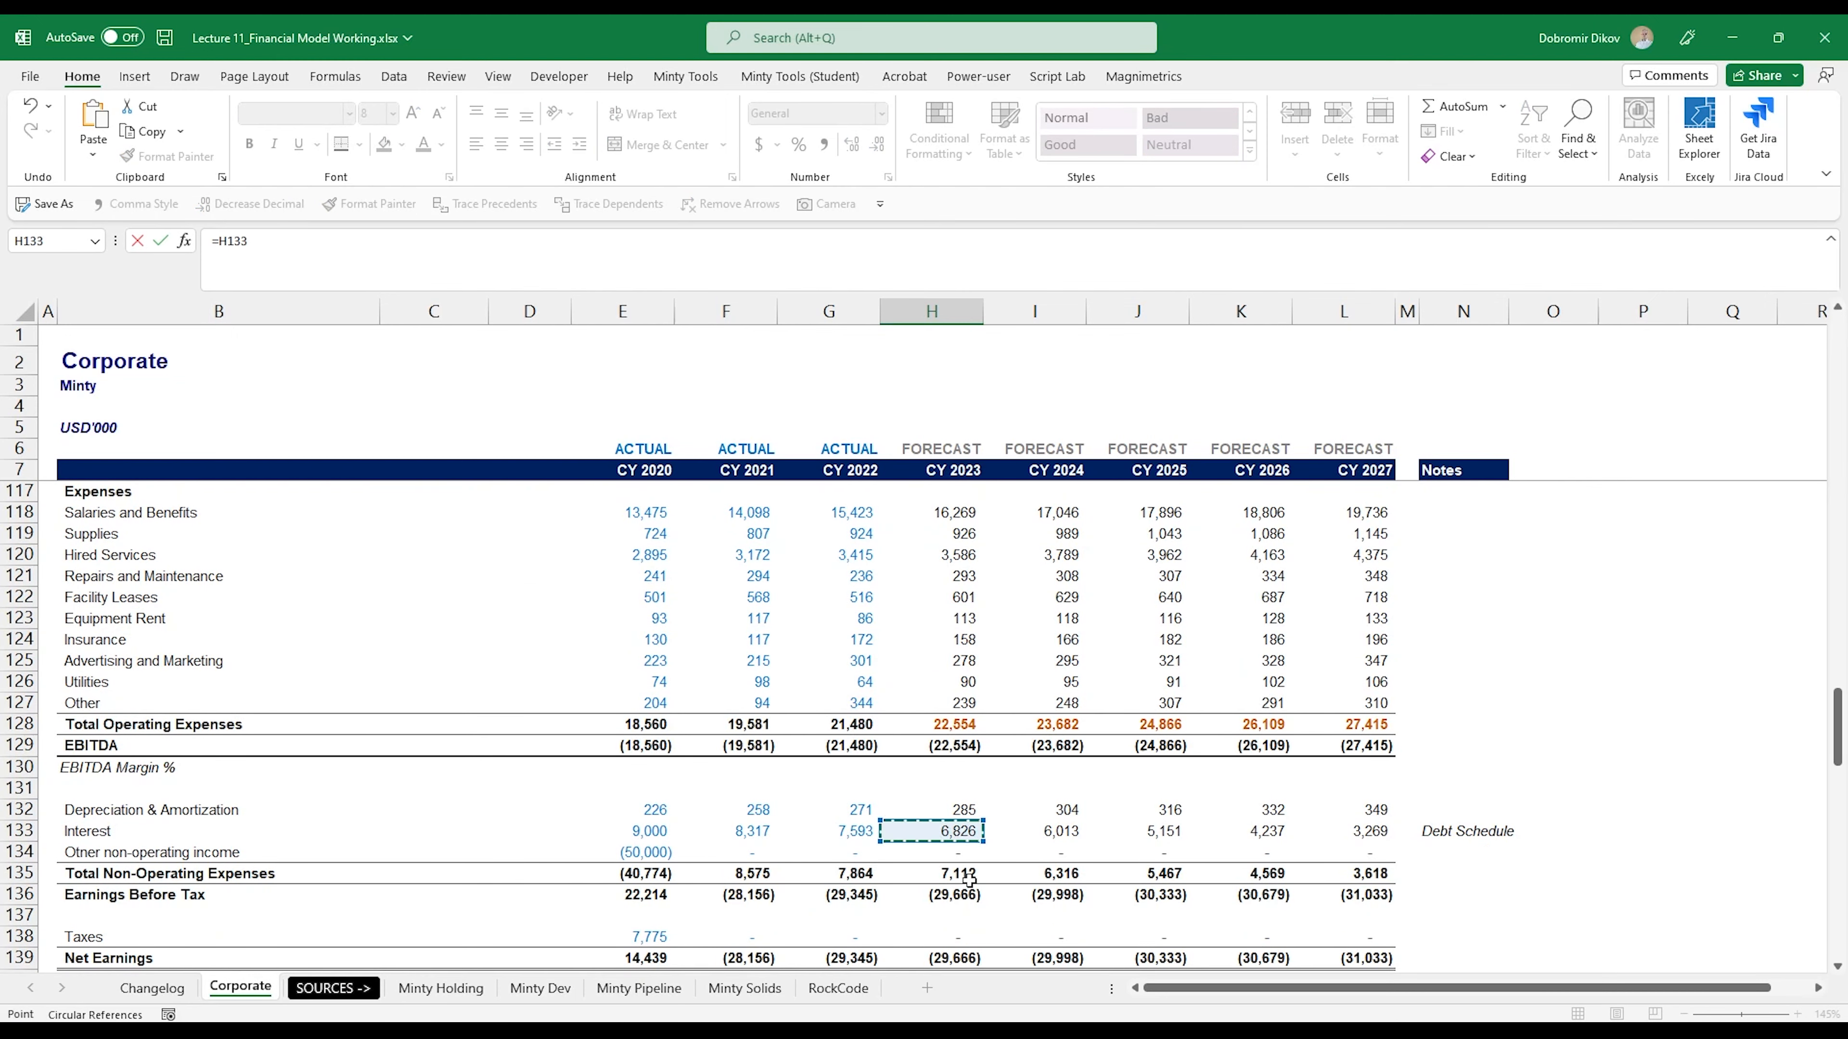
{"action": "key", "text": "Return"}
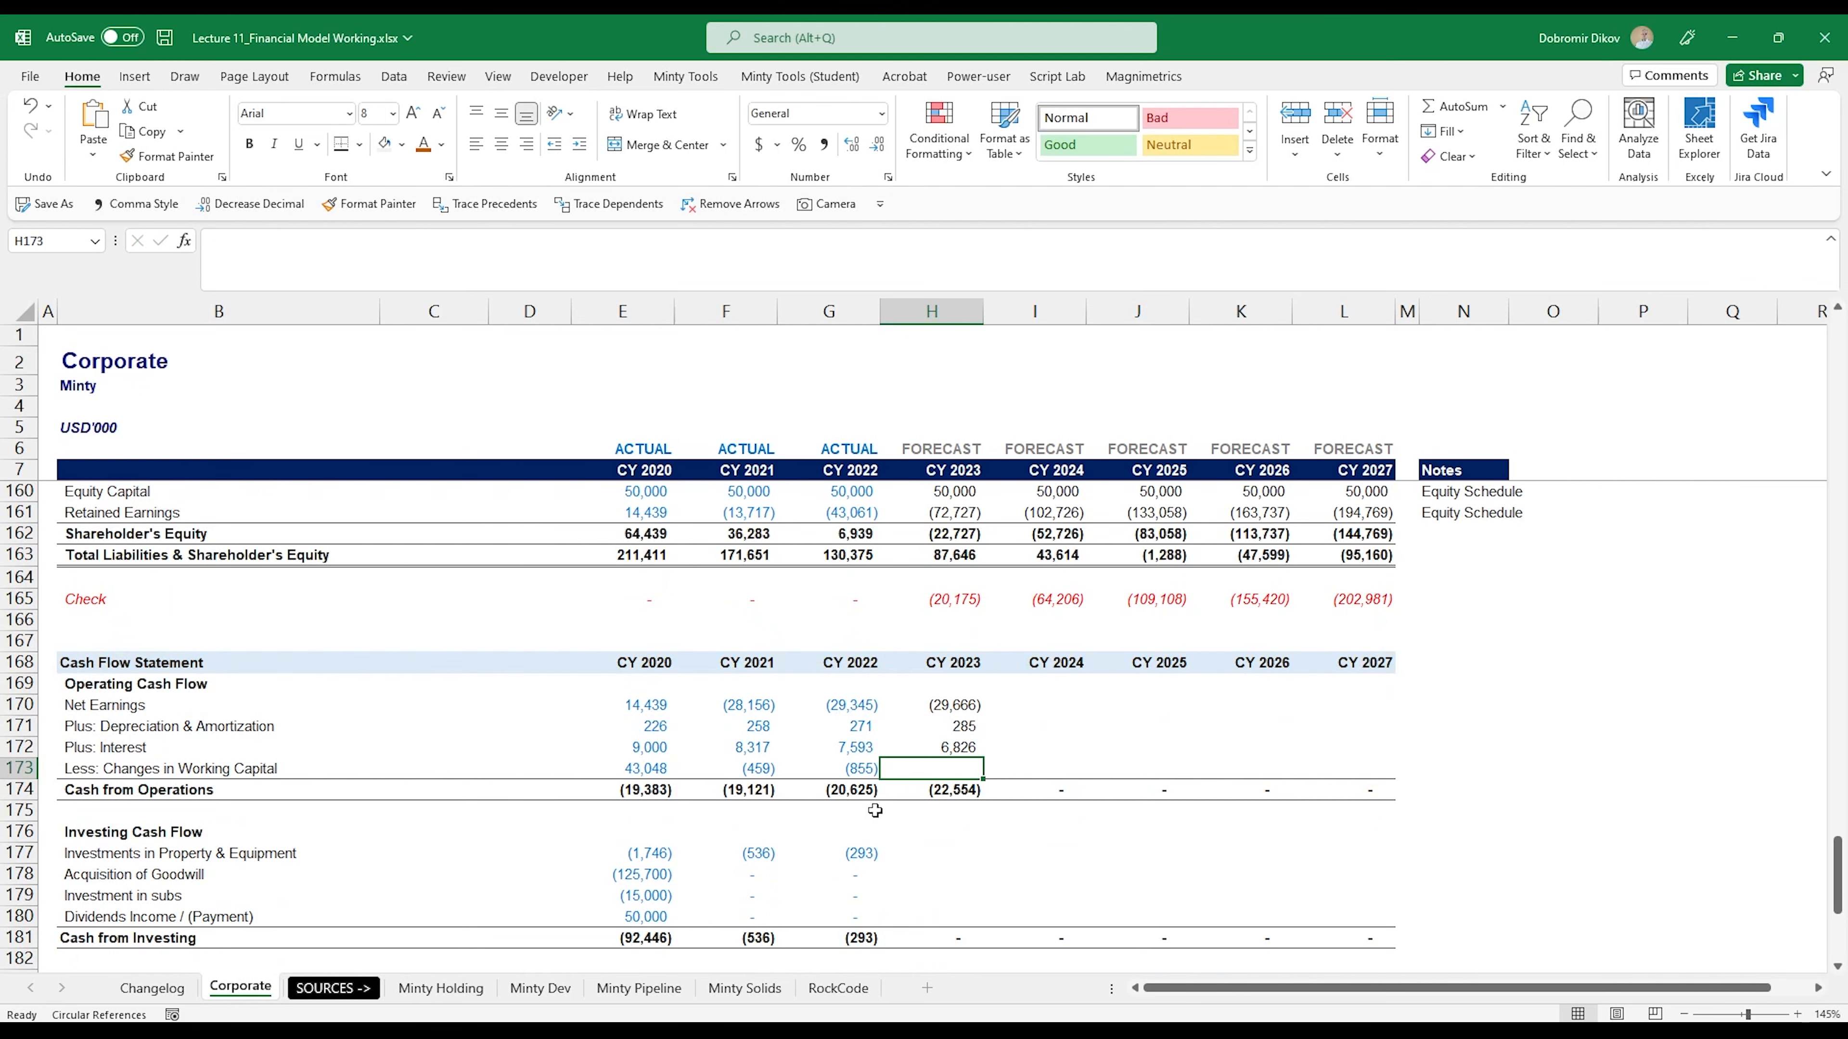
- Link CY 2023 Less: Changes in Working Capital in H173 to Change in Net Working Capital with =H82
{"action": "type", "text": "="}
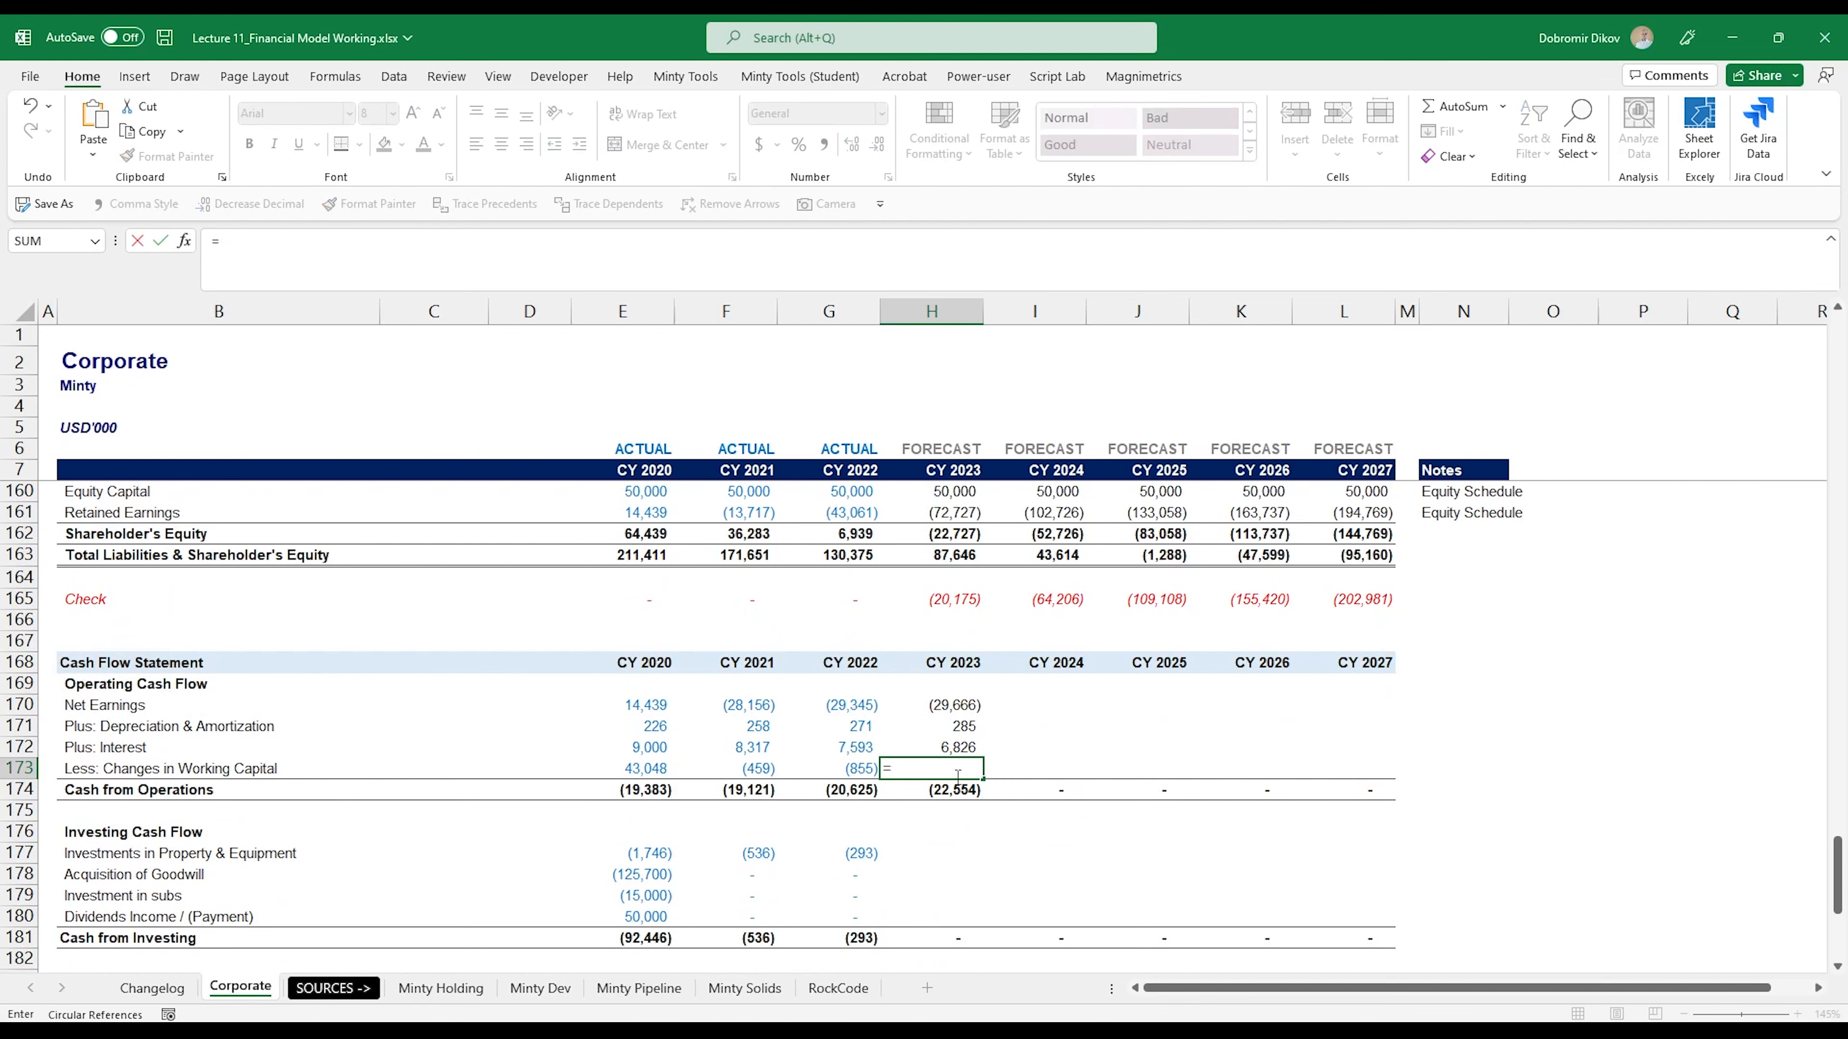
{"action": "scroll", "coordinate": [954, 770], "scroll_direction": "up", "scroll_amount": 13}
{"action": "scroll", "coordinate": [954, 770], "scroll_direction": "up", "scroll_amount": 12}
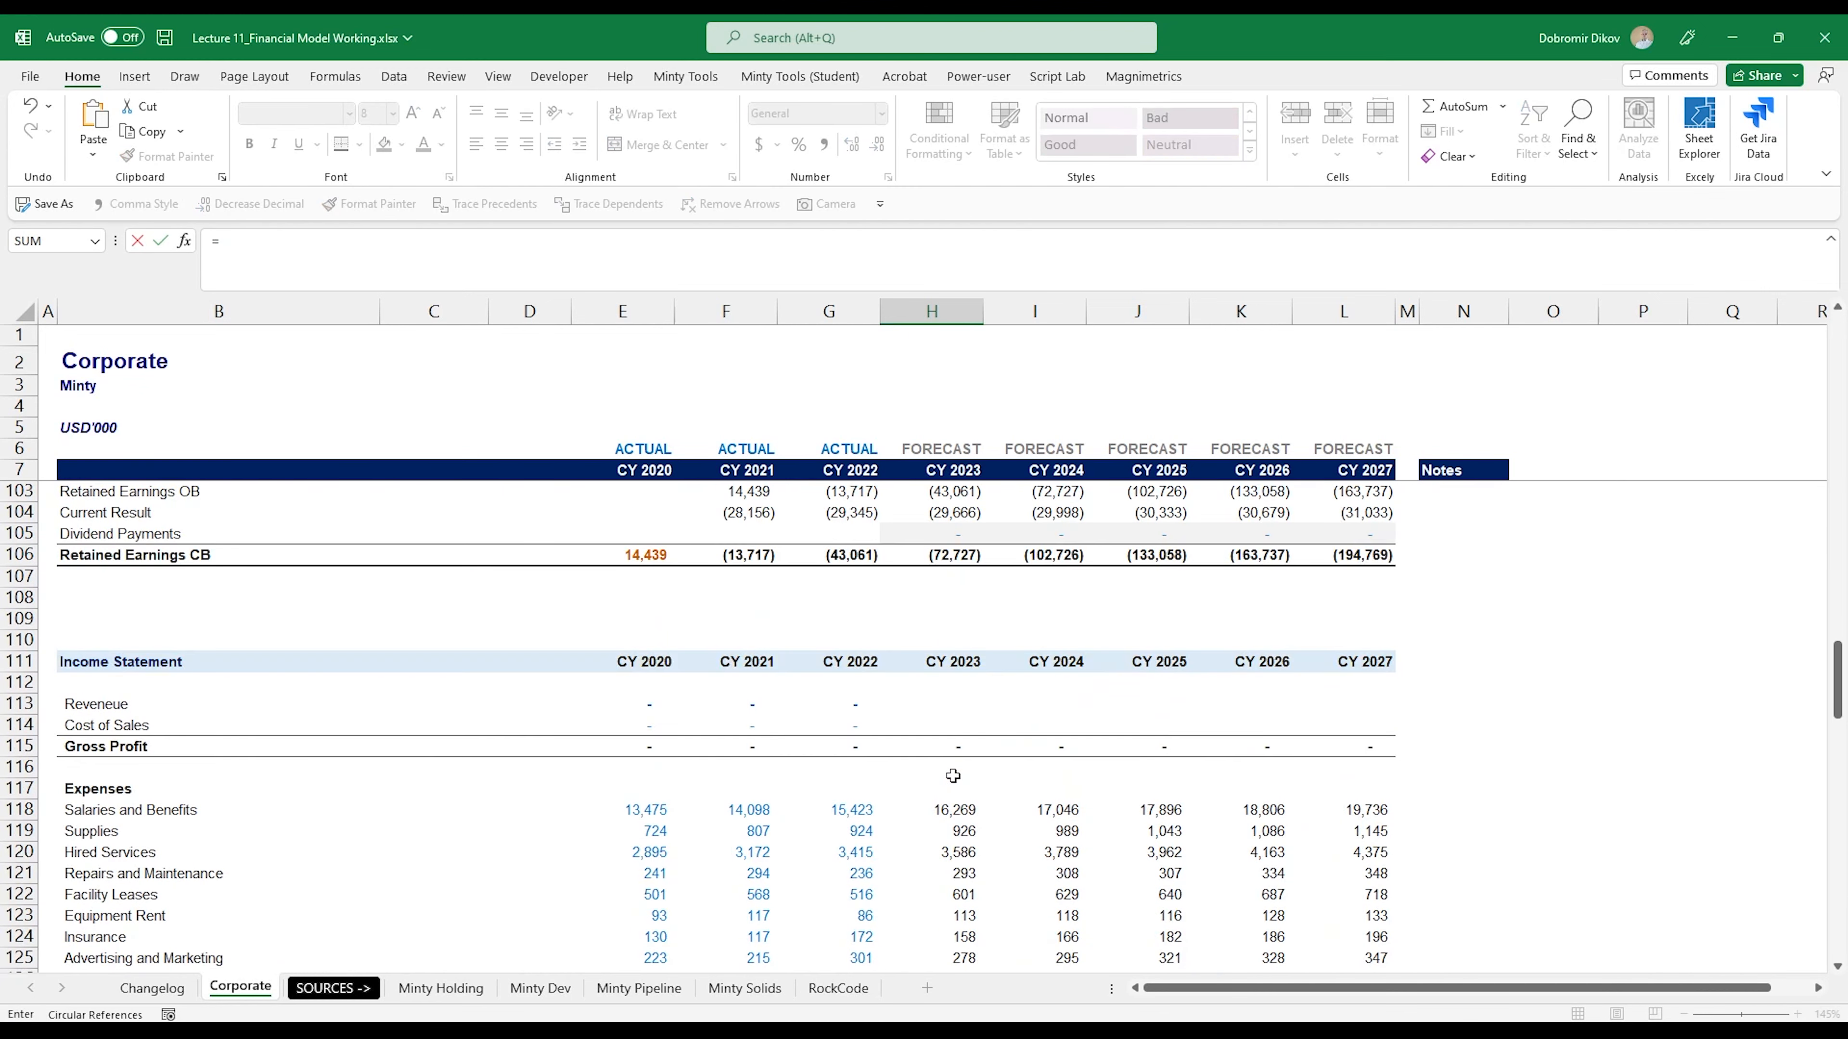
{"action": "scroll", "coordinate": [958, 833], "scroll_direction": "up", "scroll_amount": 9}
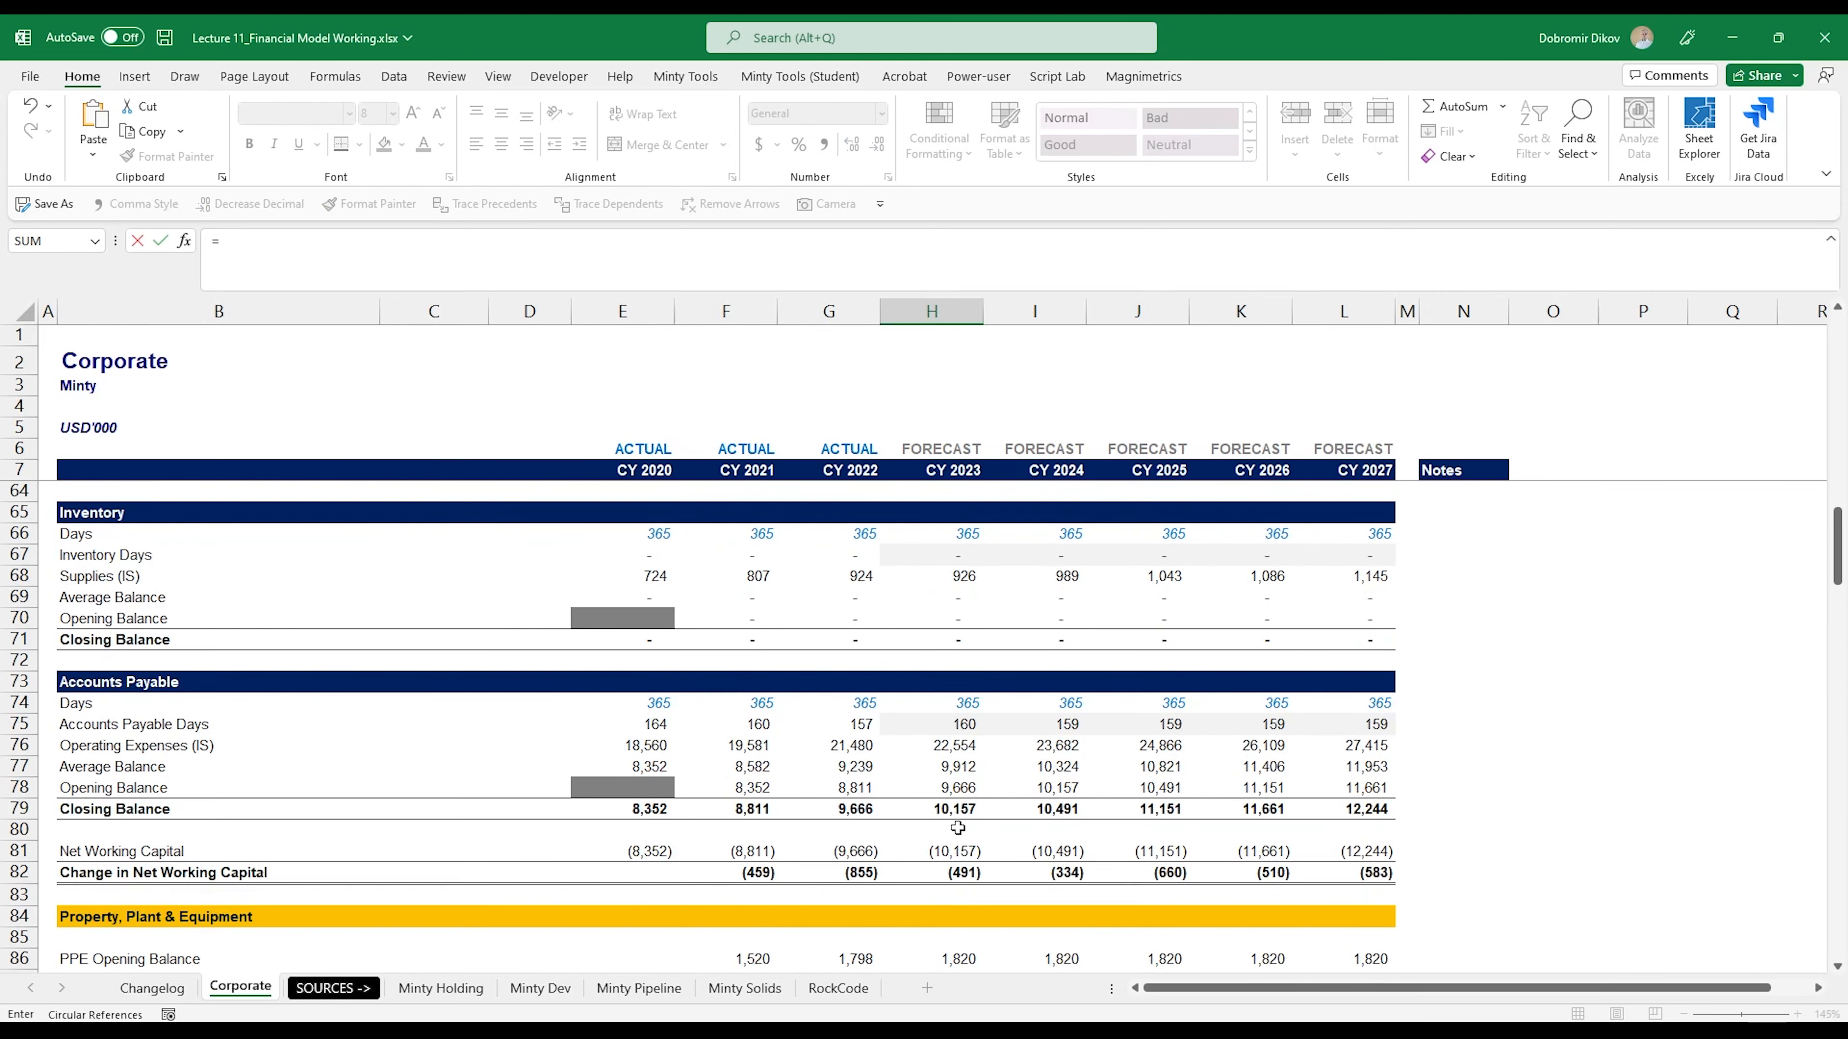
{"action": "scroll", "coordinate": [958, 829], "scroll_direction": "down", "scroll_amount": 3}
{"action": "left_click", "coordinate": [945, 809]}
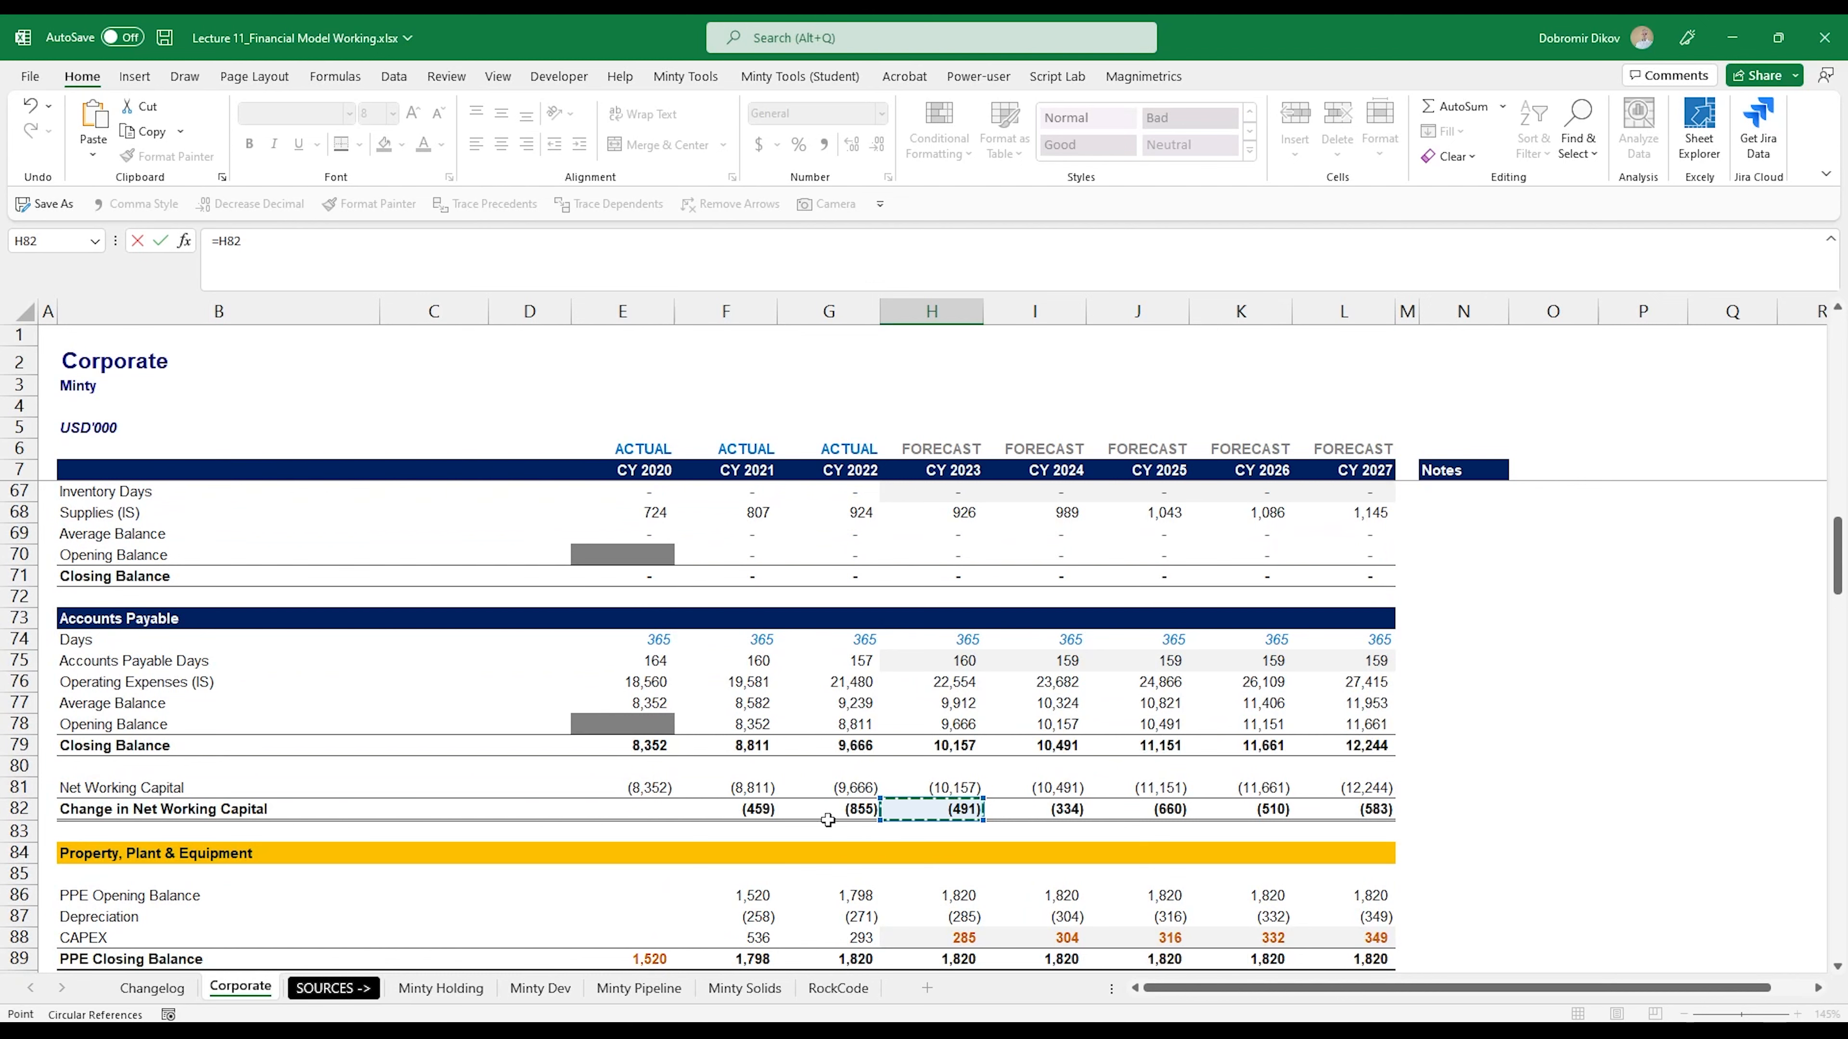
{"action": "key", "text": "Return"}
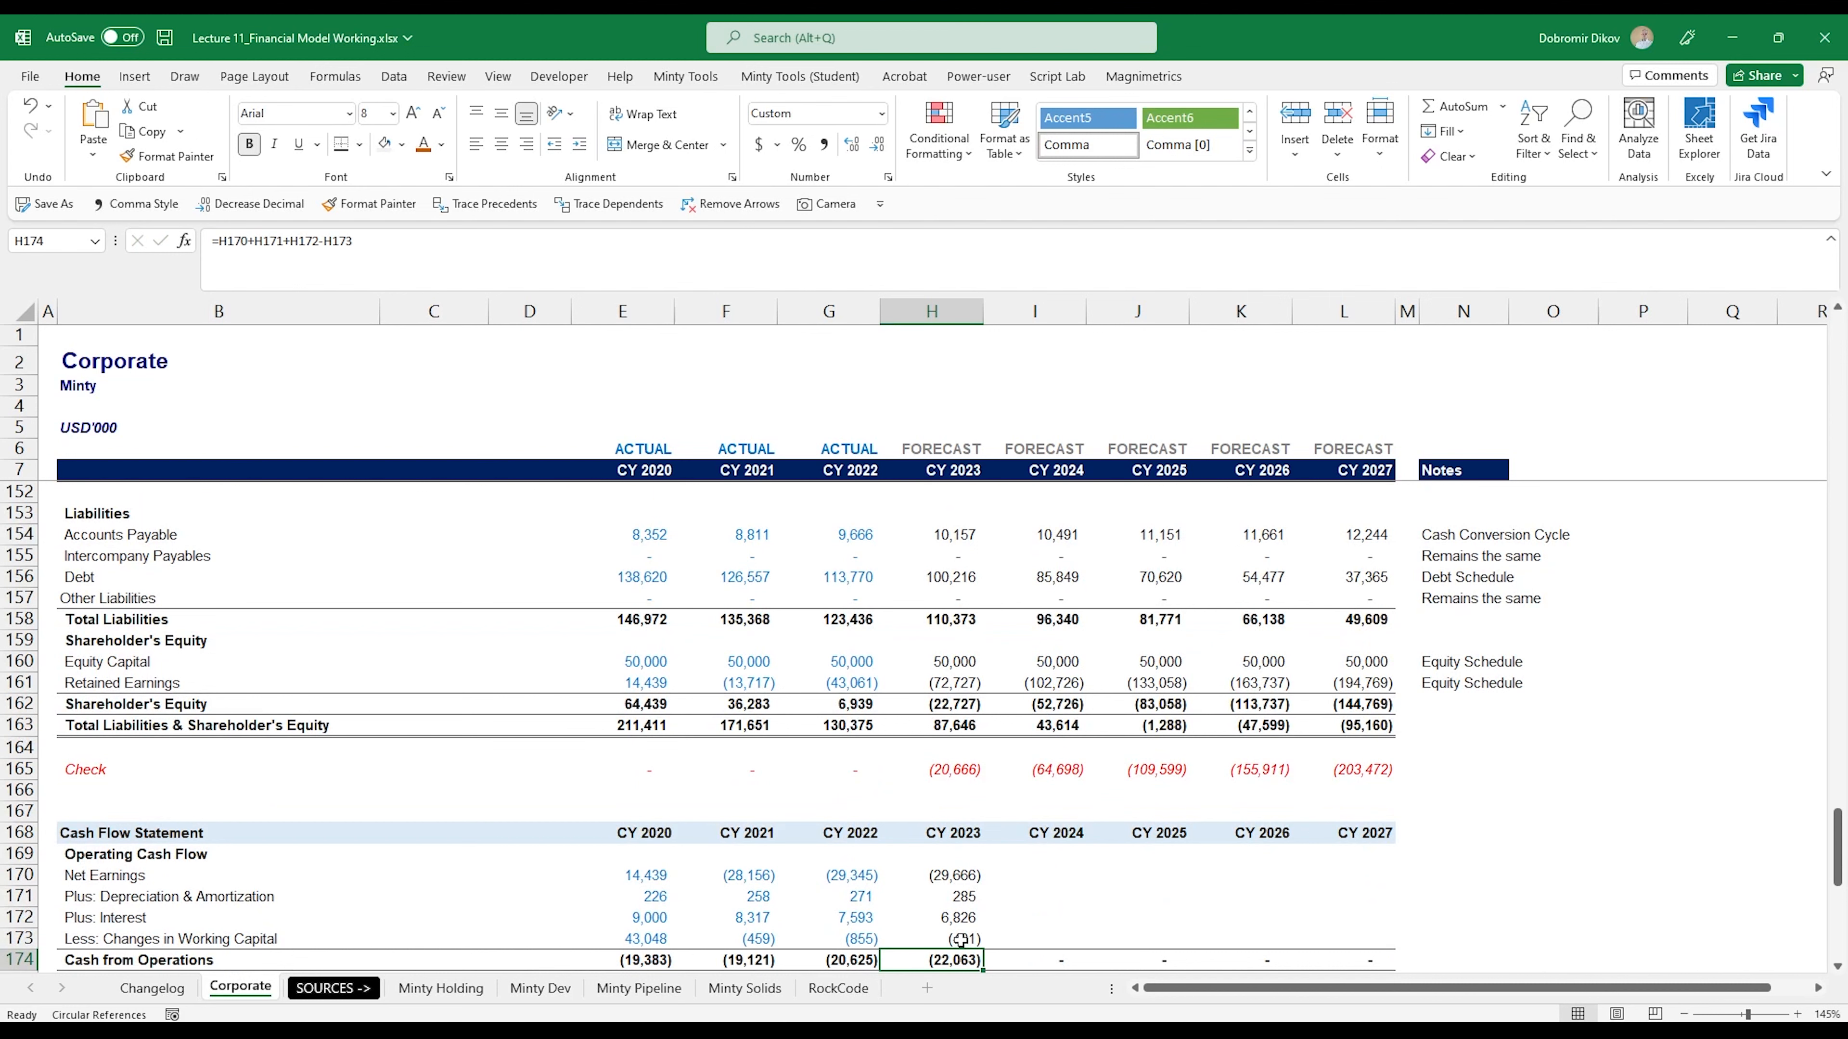
- Copy the CY 2023 operating cash flow formulas in H170:H173 across to column L
{"action": "left_click", "coordinate": [961, 940]}
{"action": "scroll", "coordinate": [938, 918], "scroll_direction": "down", "scroll_amount": 3}
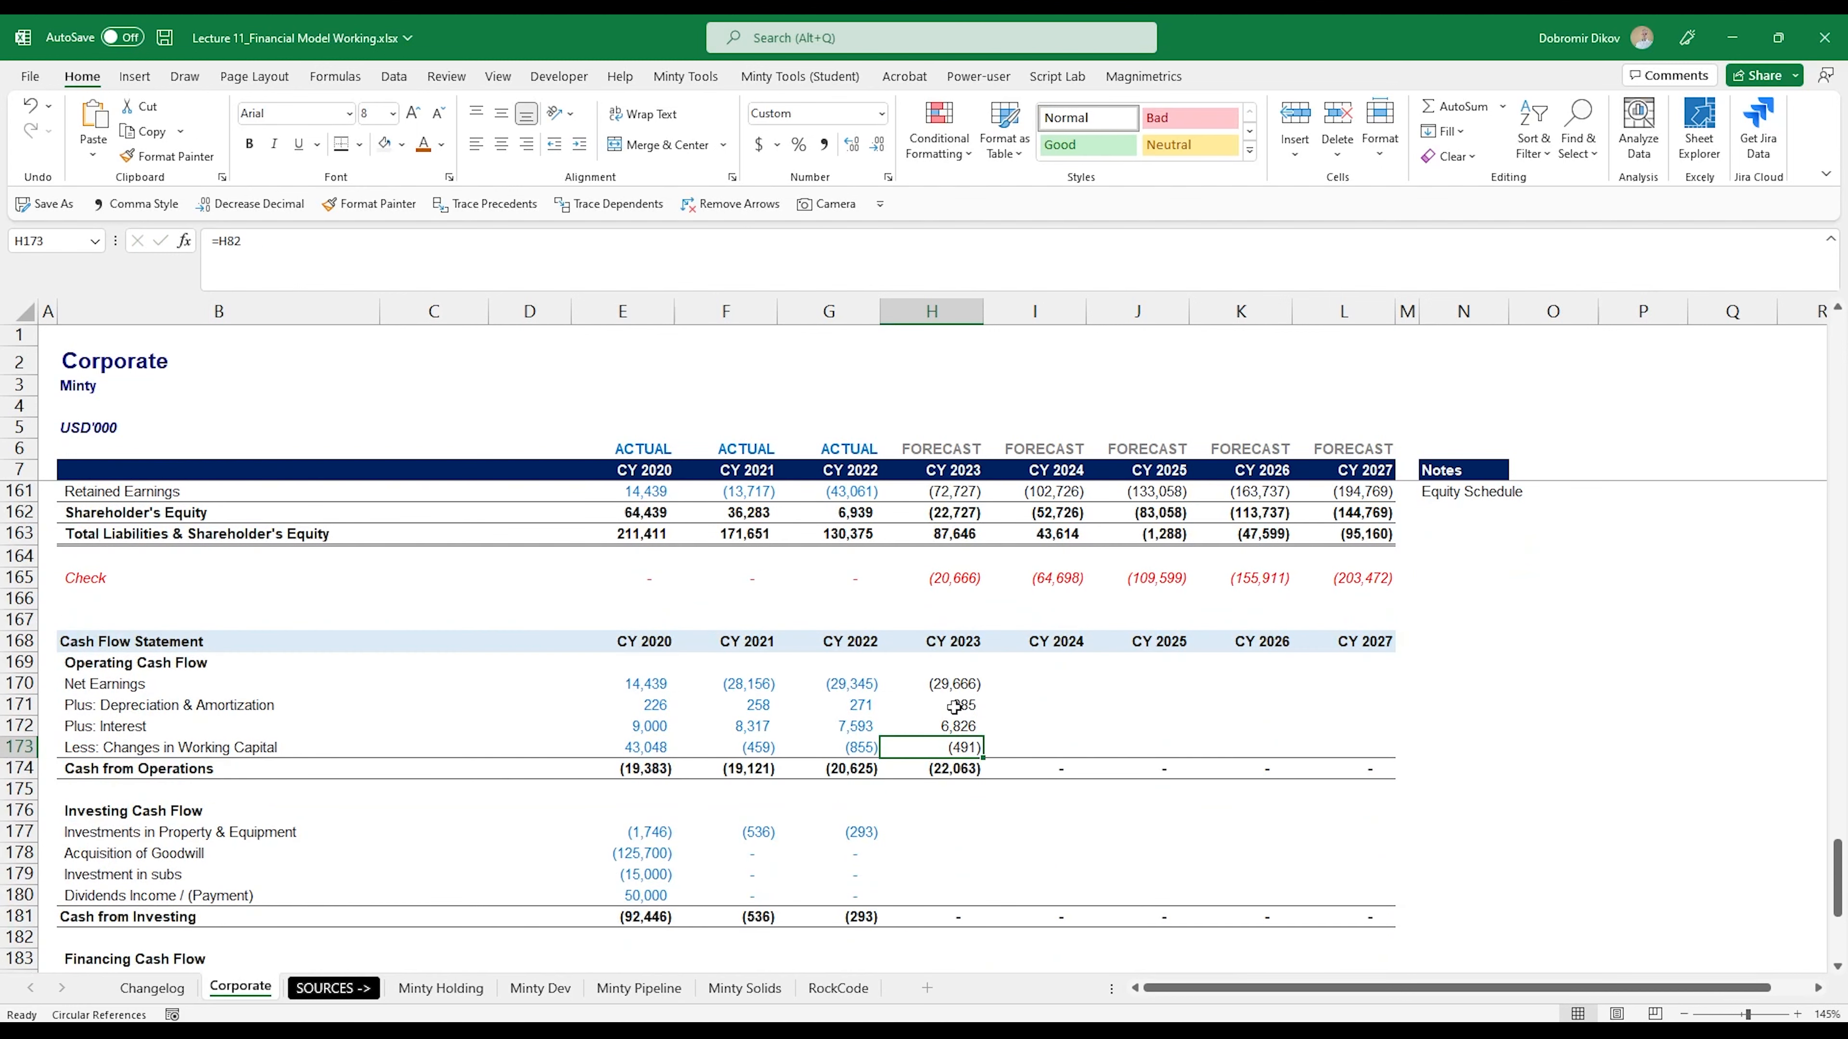
{"action": "left_click_drag", "start_coordinate": [948, 688], "coordinate": [1362, 750]}
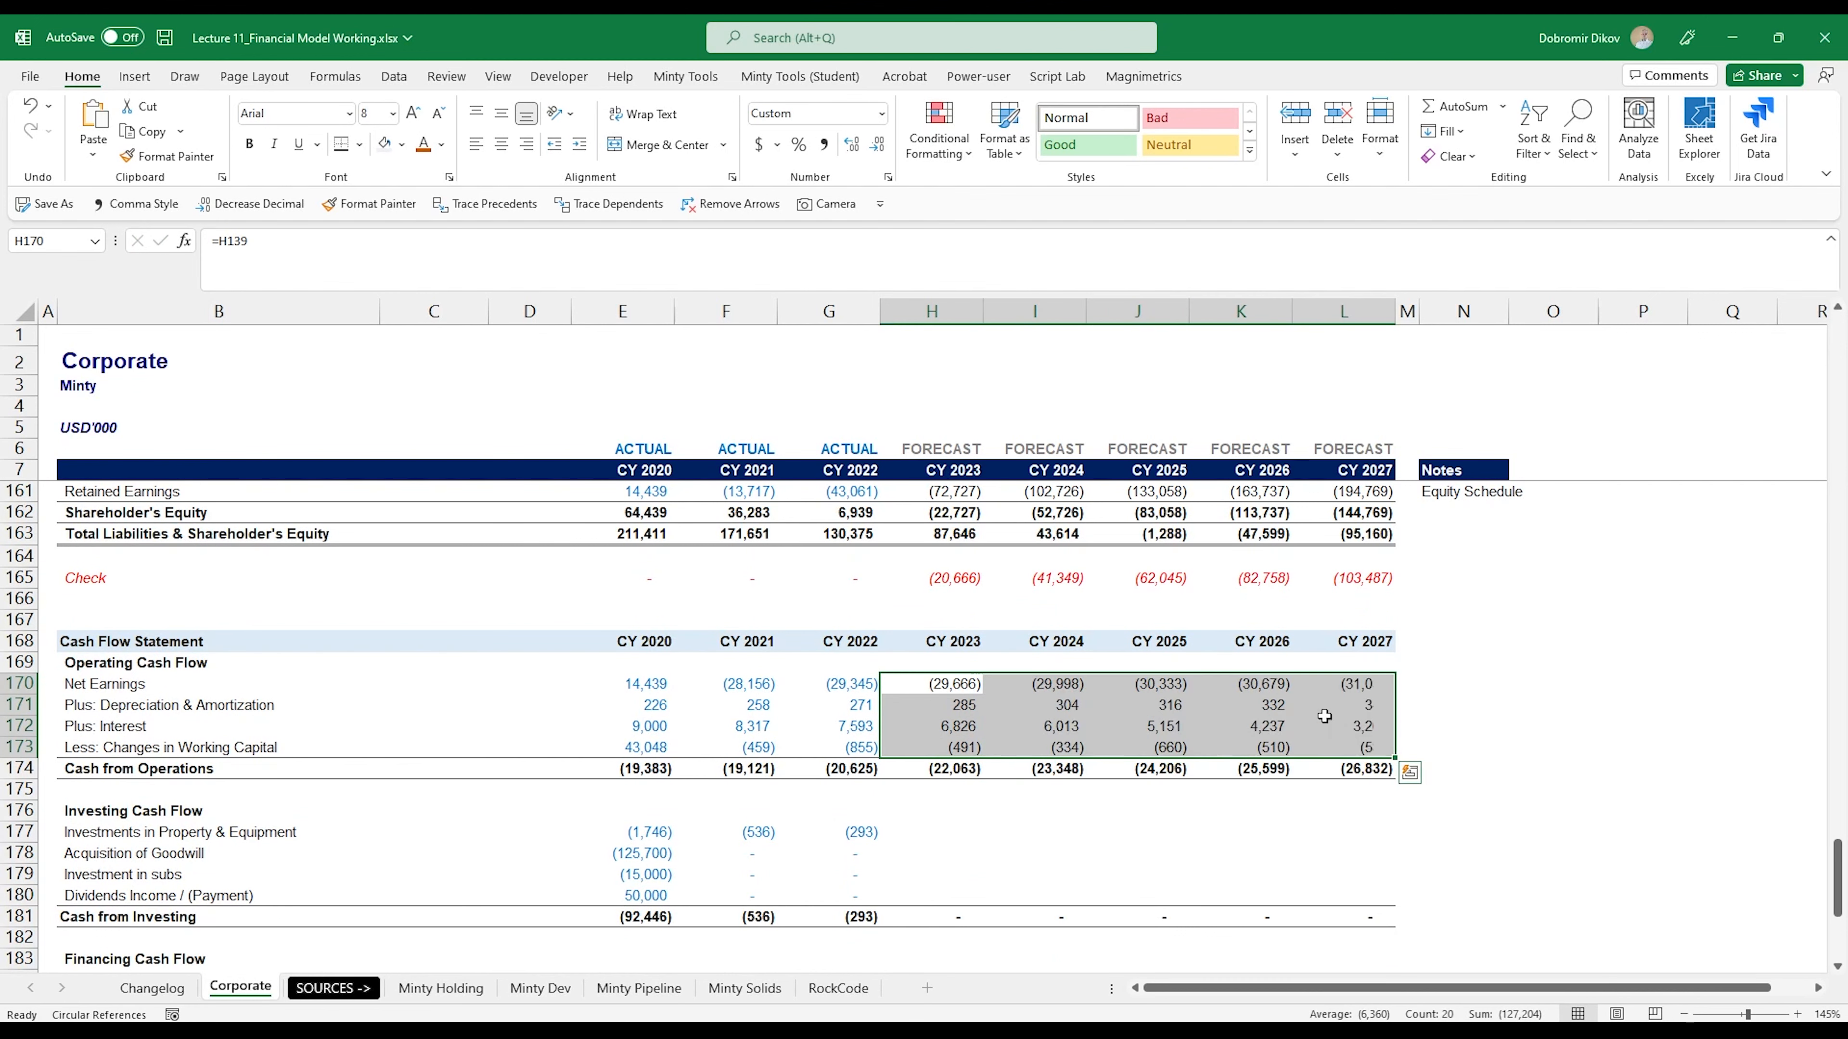
- Link Investments in Property & Equipment to negative CAPEX with =-H88 in H177 and copy it across to L177
{"action": "left_click", "coordinate": [937, 839]}
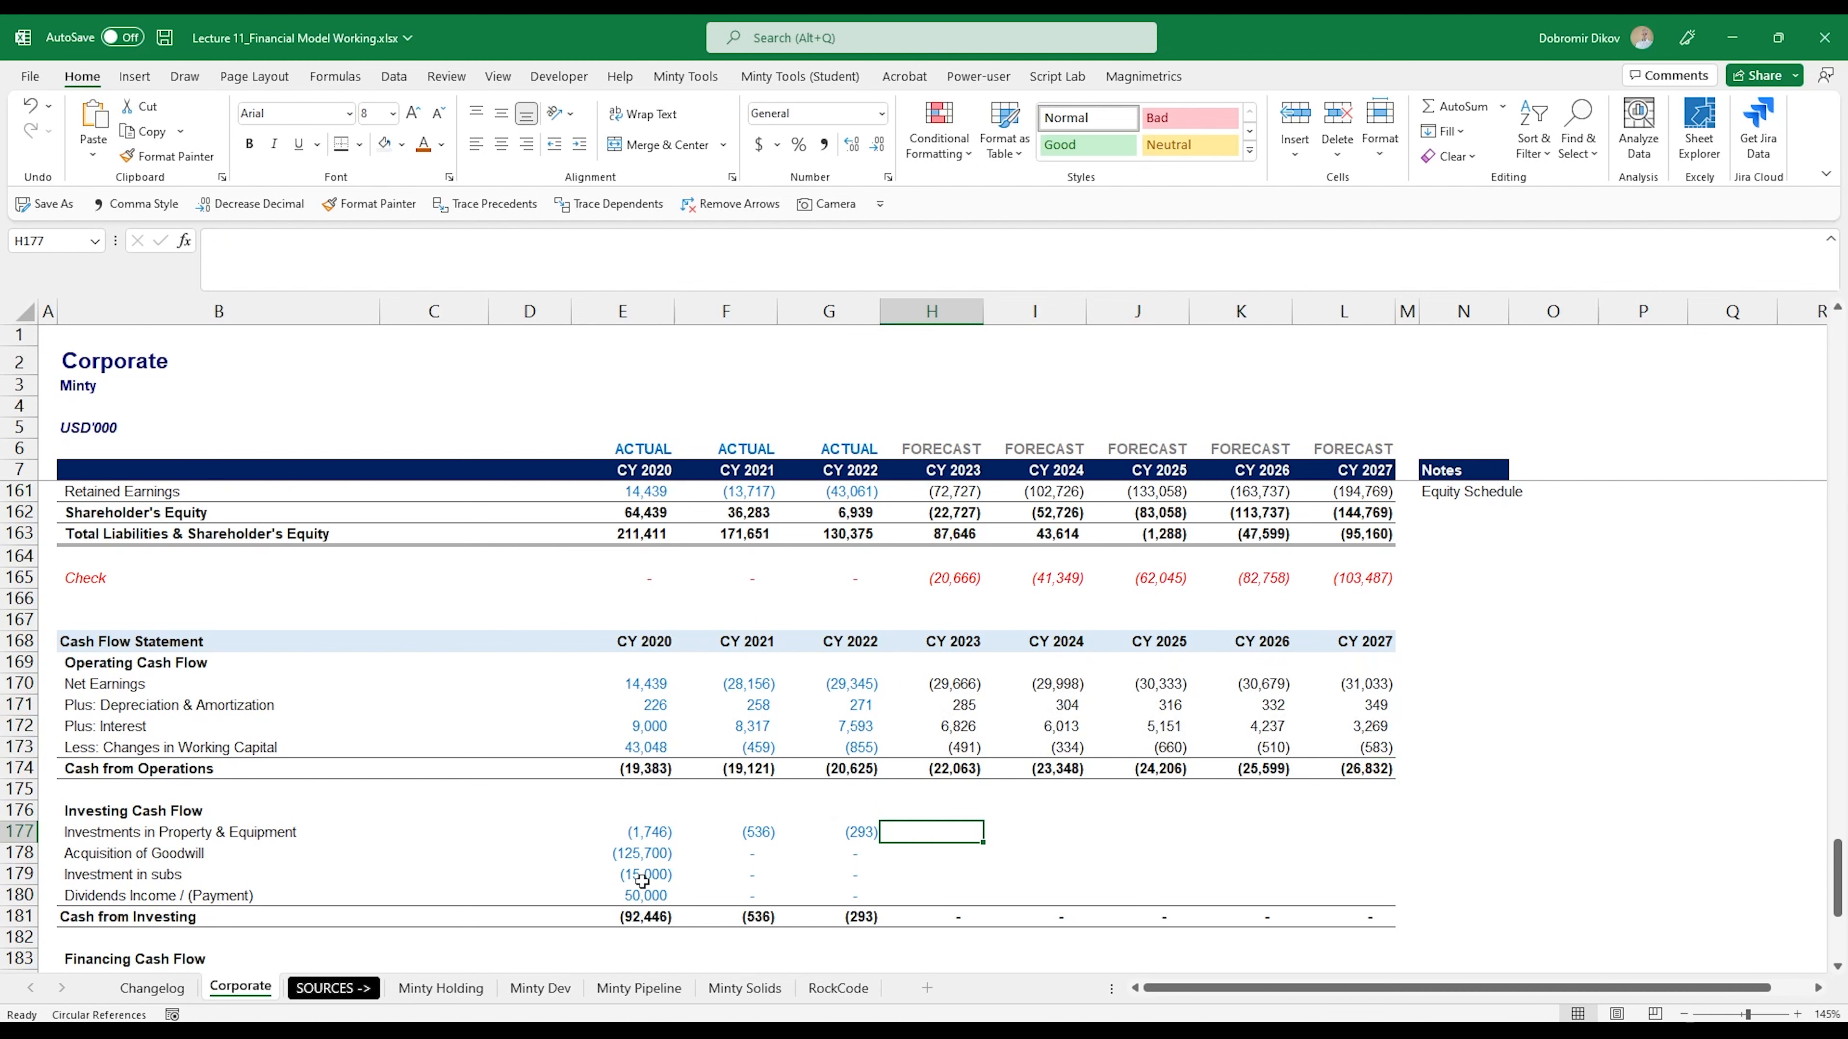
{"action": "type", "text": "="}
{"action": "scroll", "coordinate": [888, 893], "scroll_direction": "up", "scroll_amount": 15}
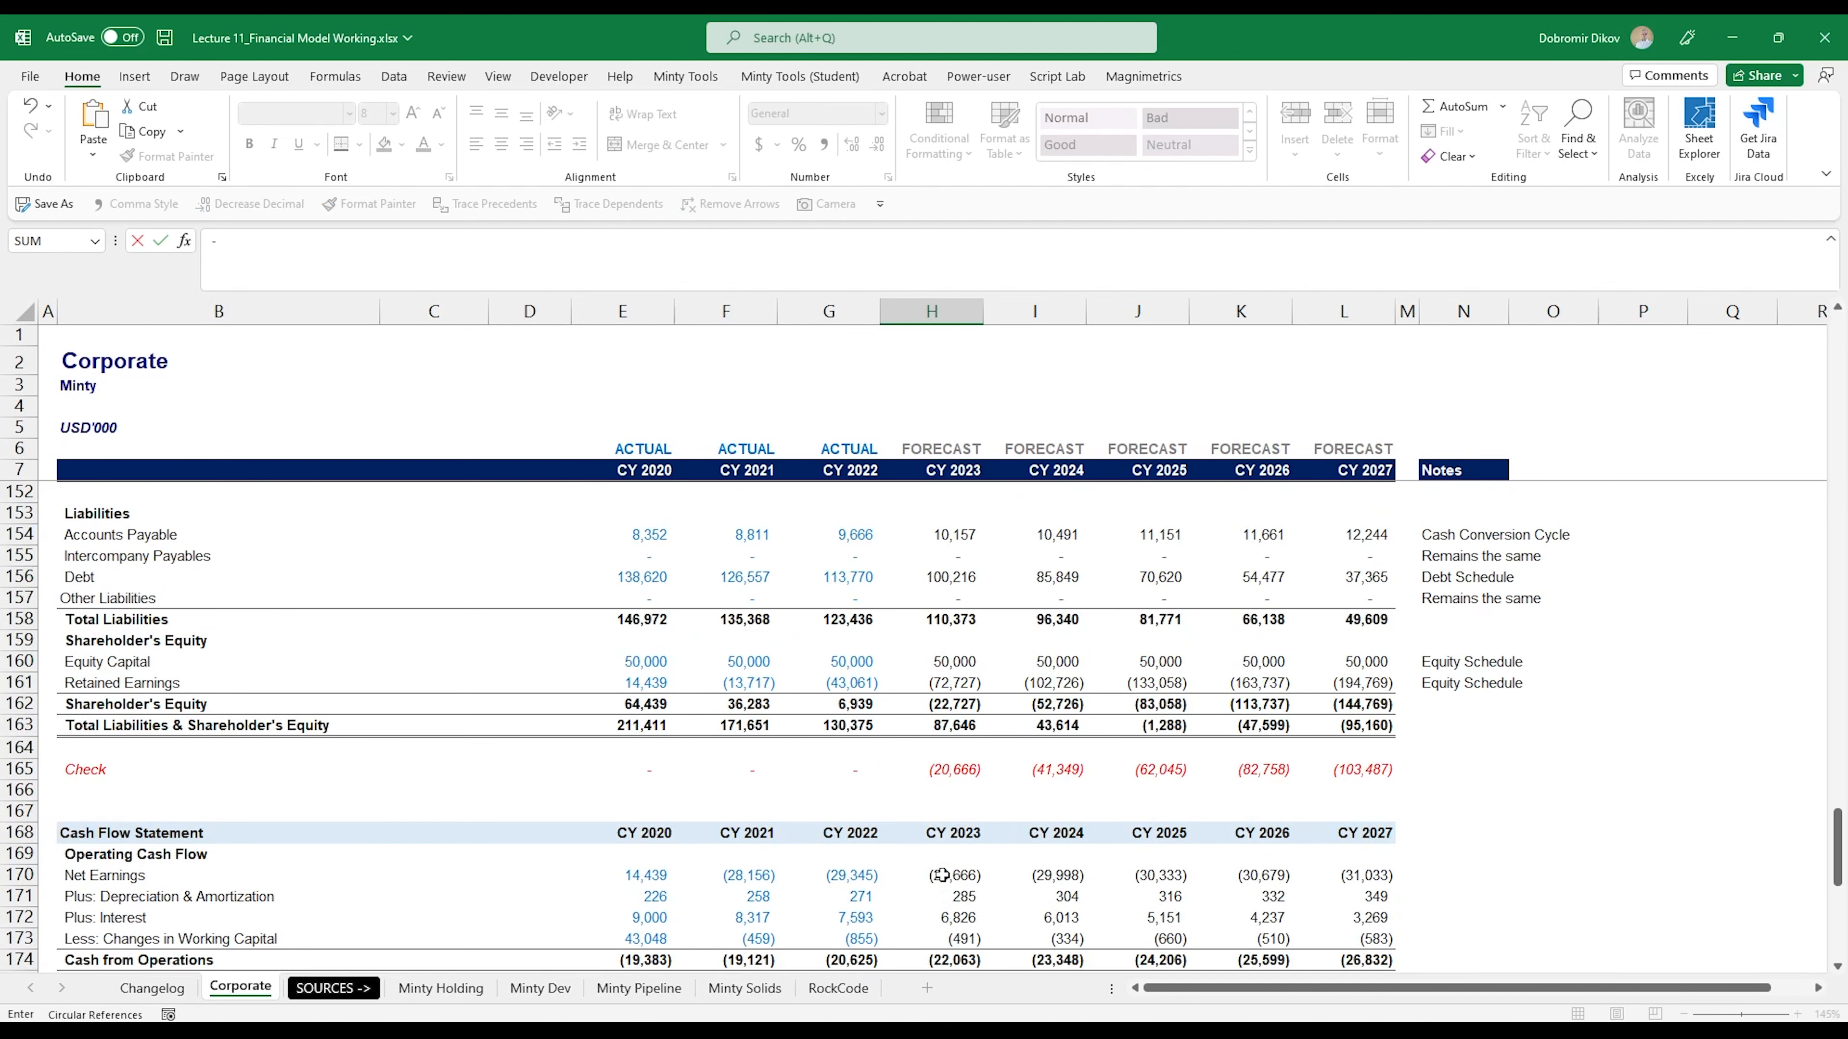
{"action": "scroll", "coordinate": [942, 888], "scroll_direction": "up", "scroll_amount": 10}
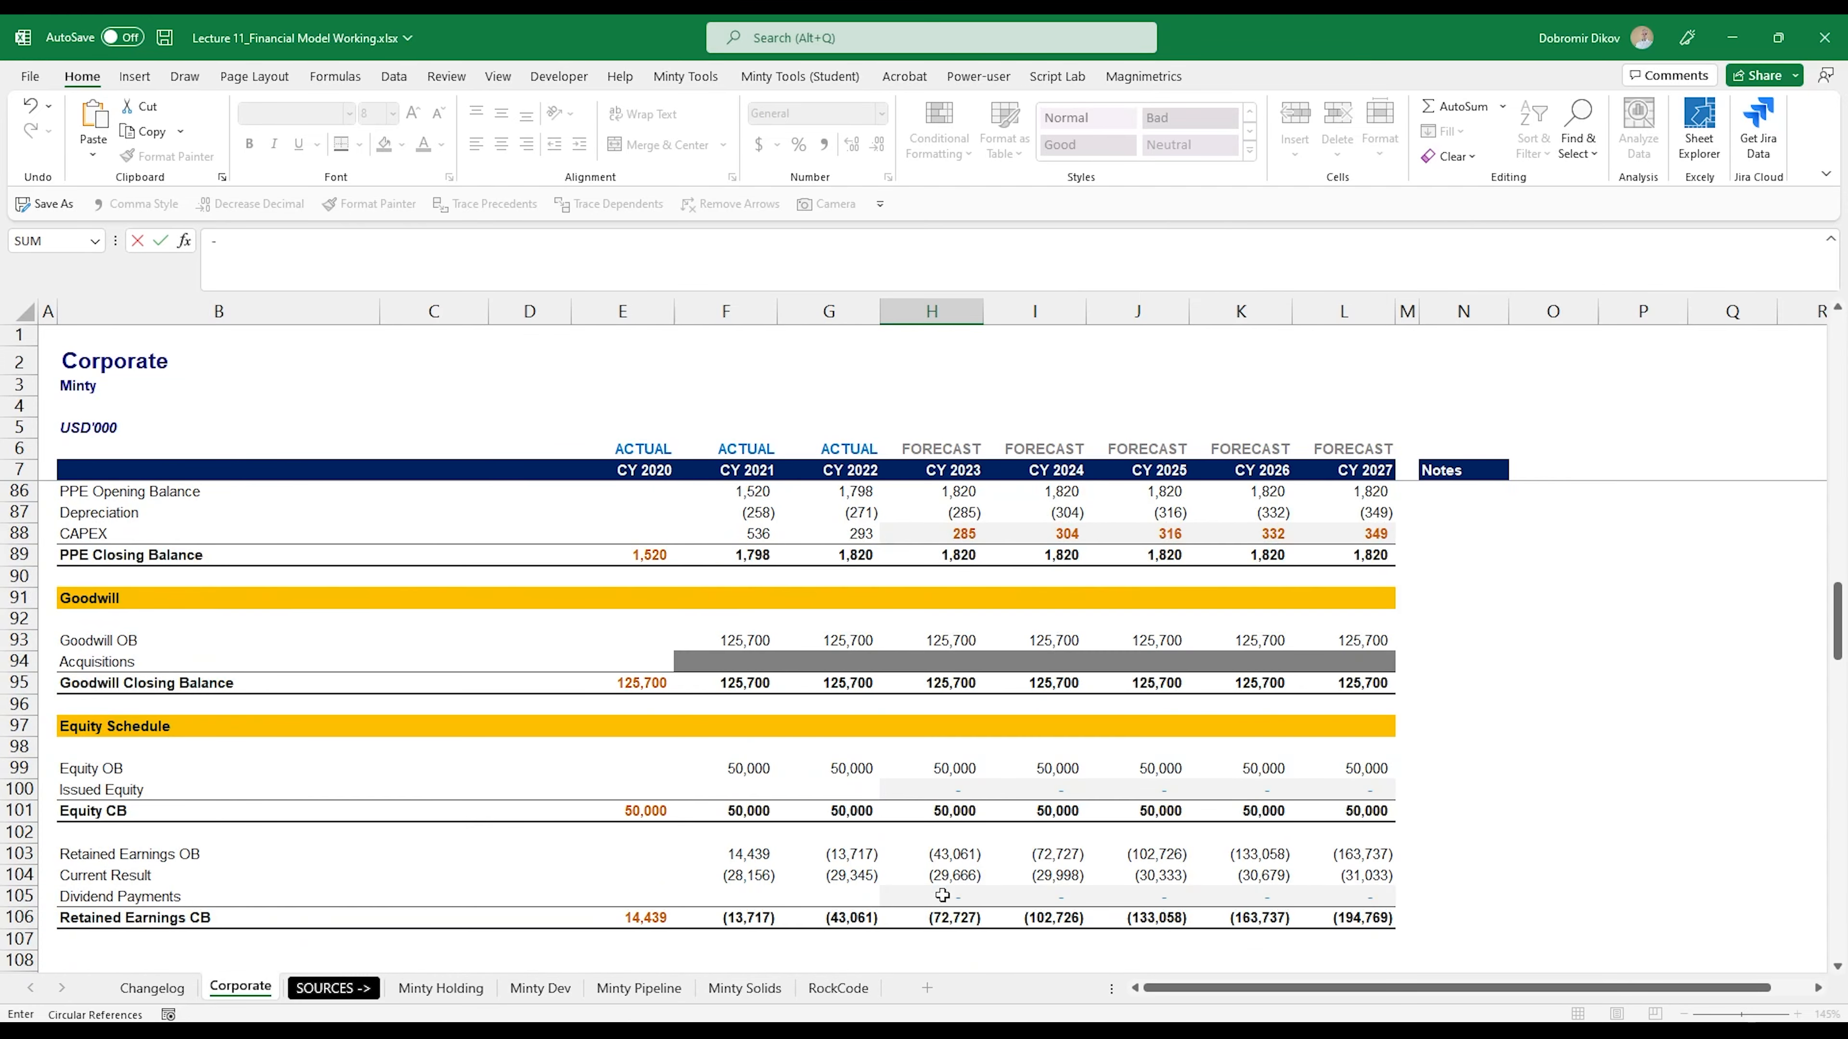
{"action": "scroll", "coordinate": [942, 895], "scroll_direction": "up", "scroll_amount": 2}
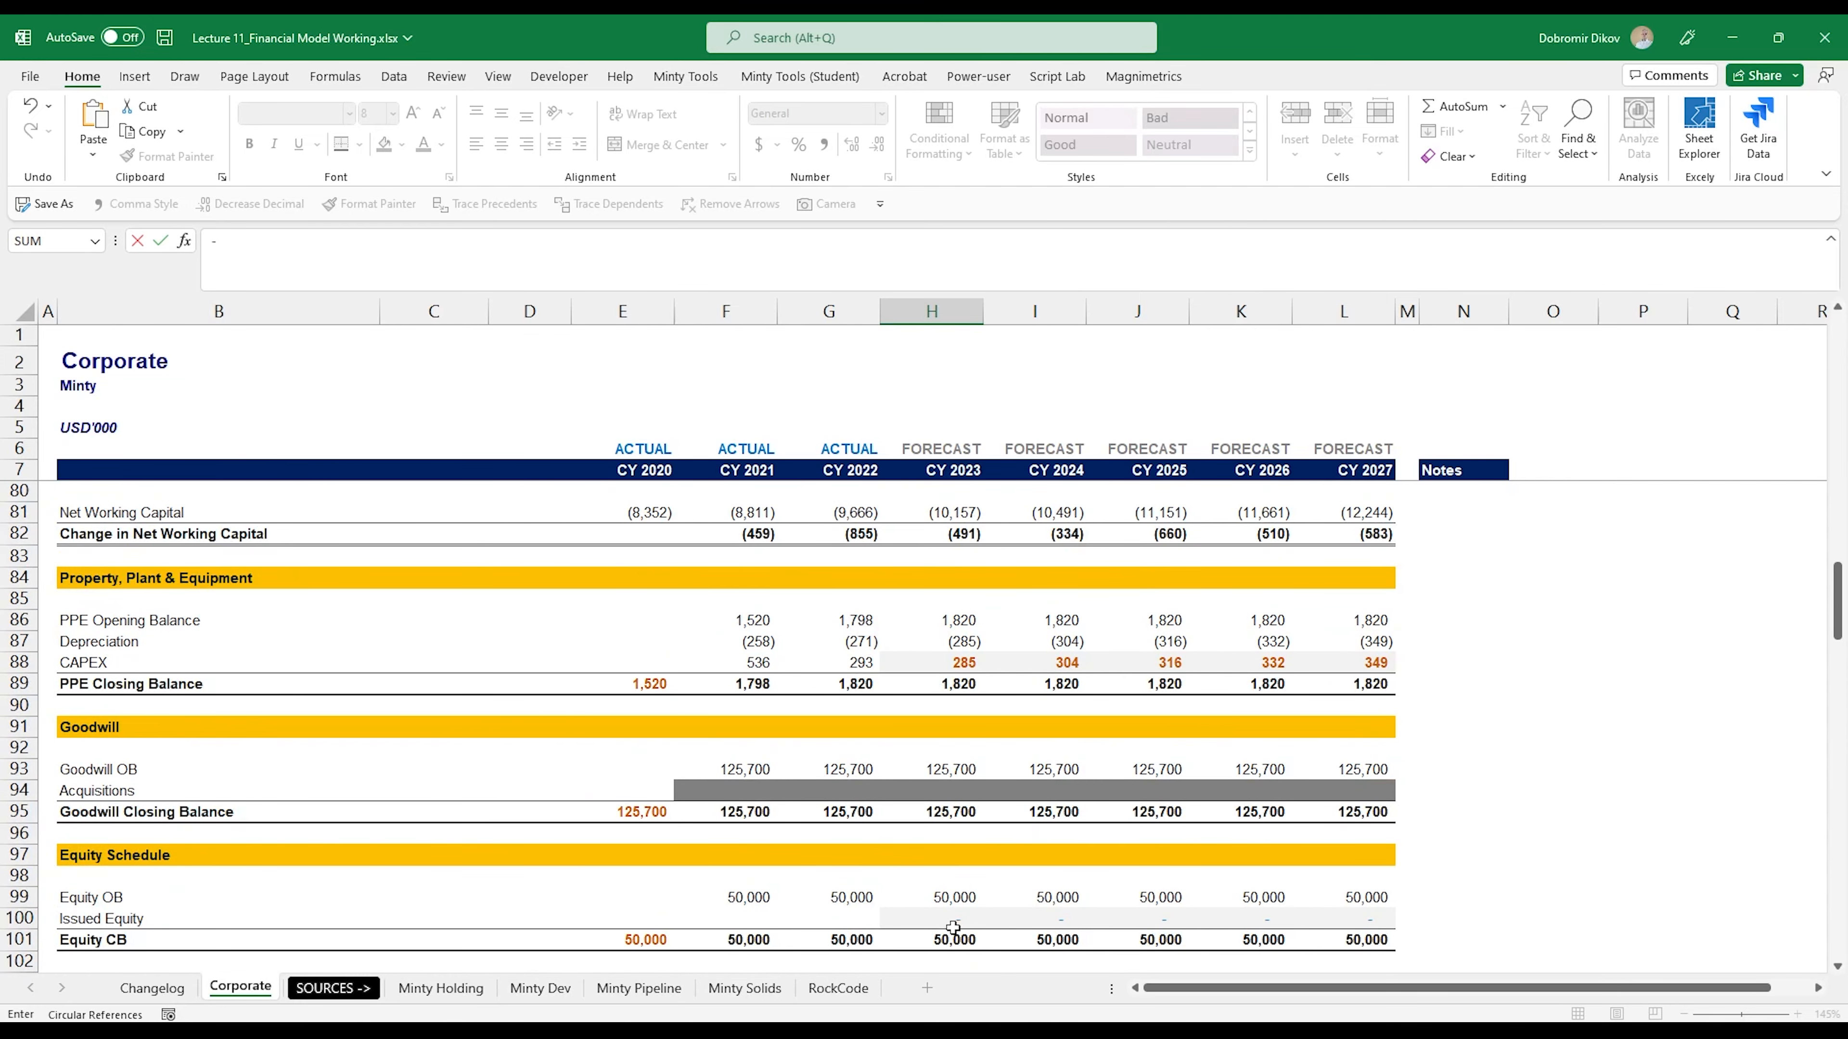
{"action": "left_click", "coordinate": [946, 660]}
{"action": "key", "text": "Return"}
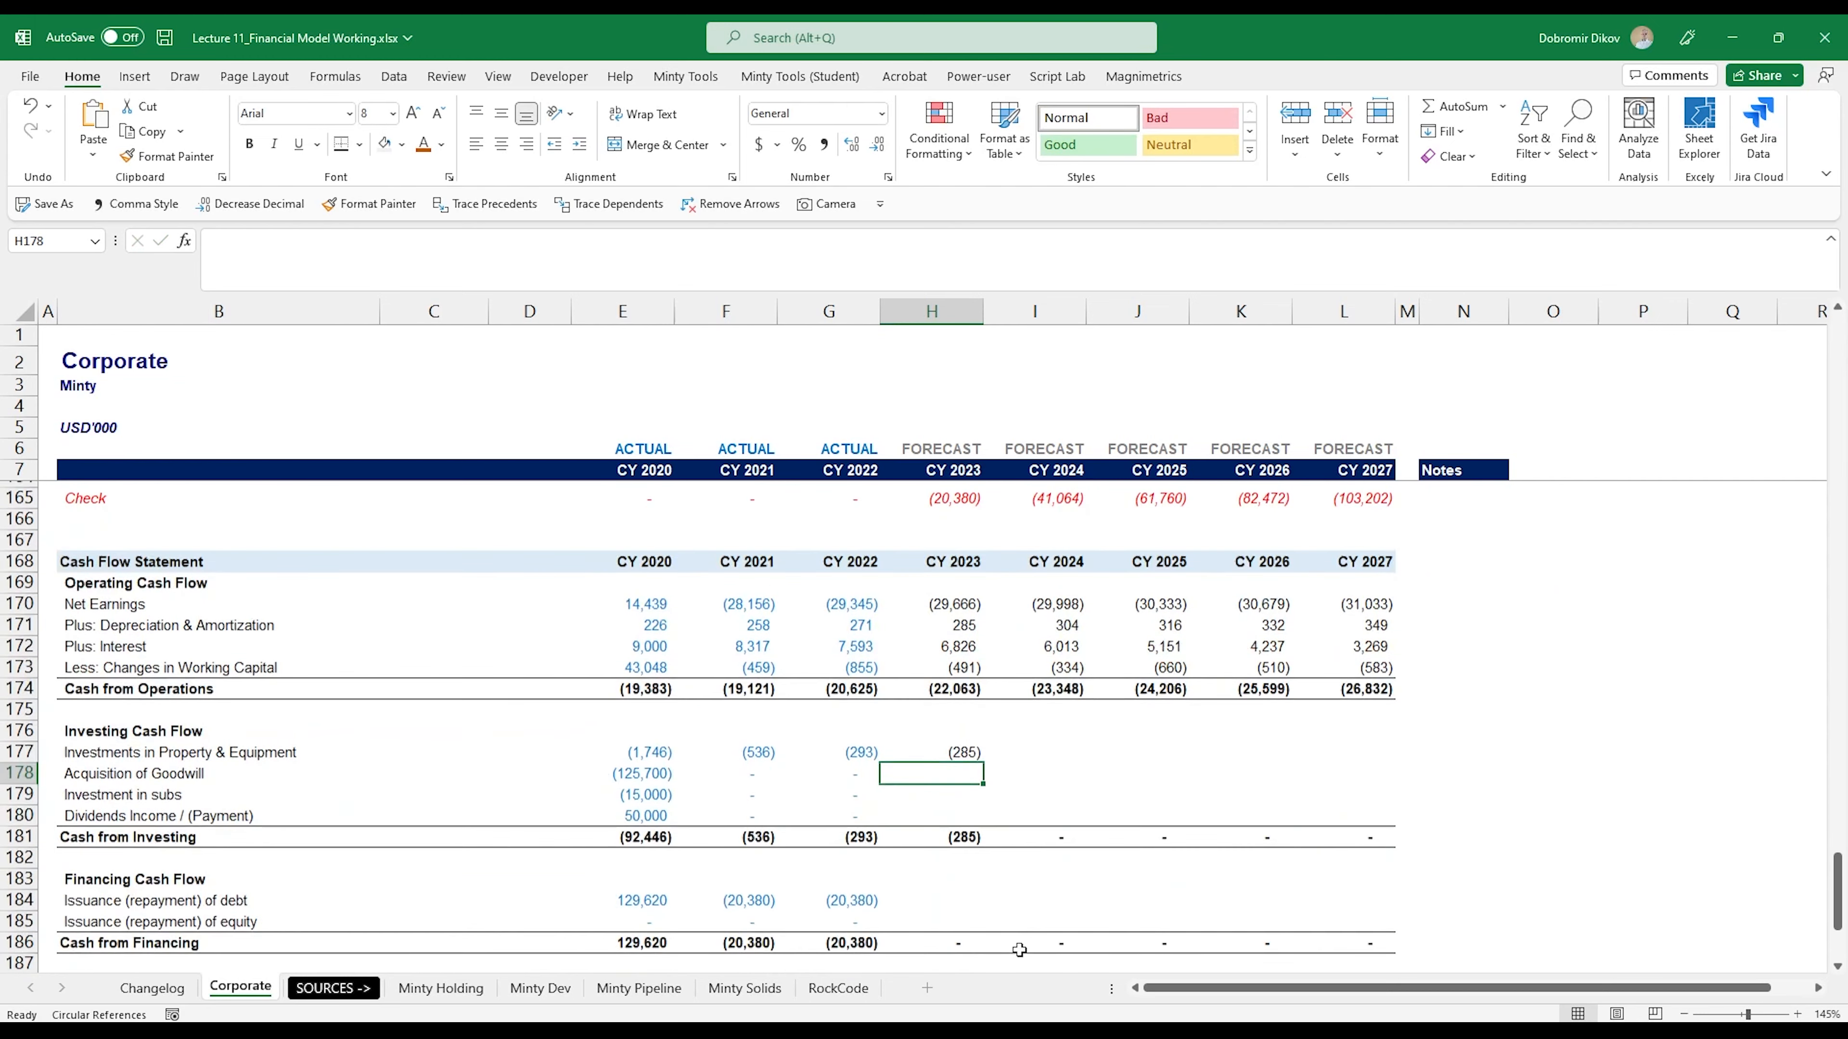
{"action": "left_click", "coordinate": [961, 750]}
{"action": "left_click_drag", "start_coordinate": [983, 757], "coordinate": [1386, 755]}
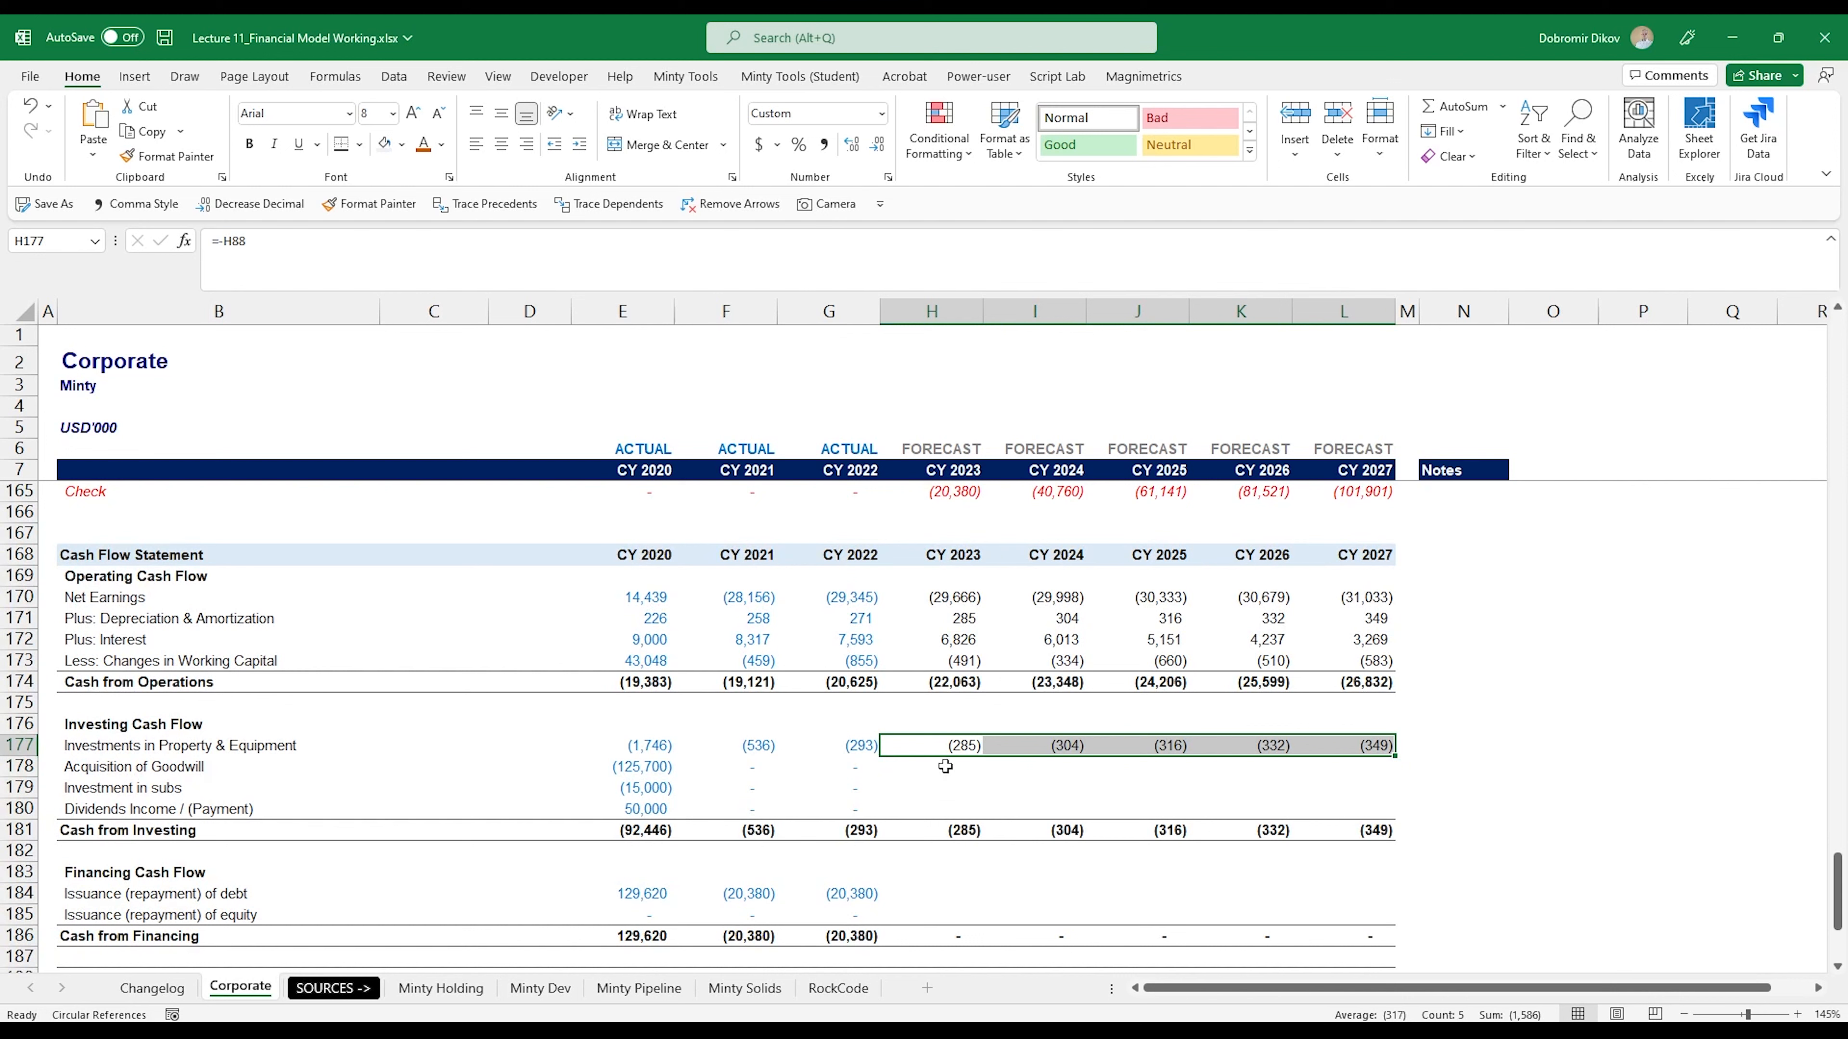
- Link CY 2023 Acquisition of Goodwill in H178 to the negative of Acquisitions in the Goodwill schedule with =-H94
{"action": "left_click_drag", "start_coordinate": [945, 766], "coordinate": [931, 783]}
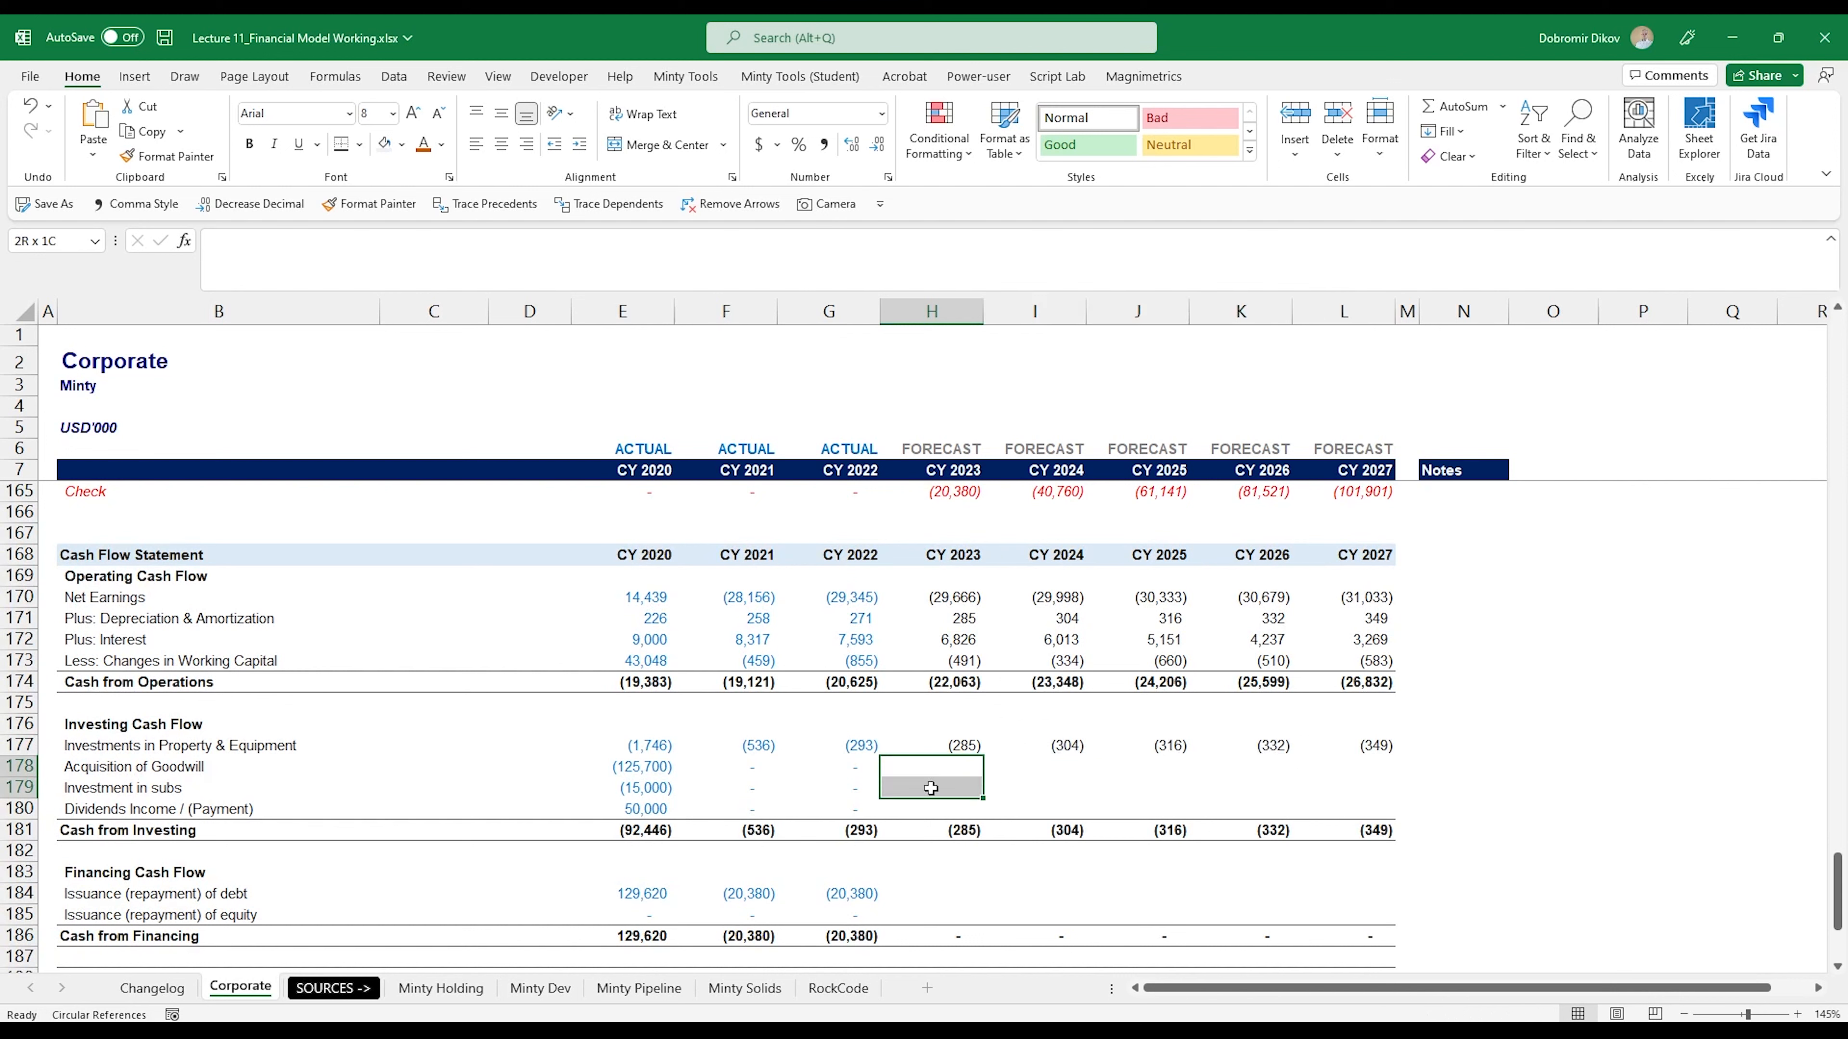
{"action": "left_click_drag", "start_coordinate": [931, 800], "coordinate": [934, 771]}
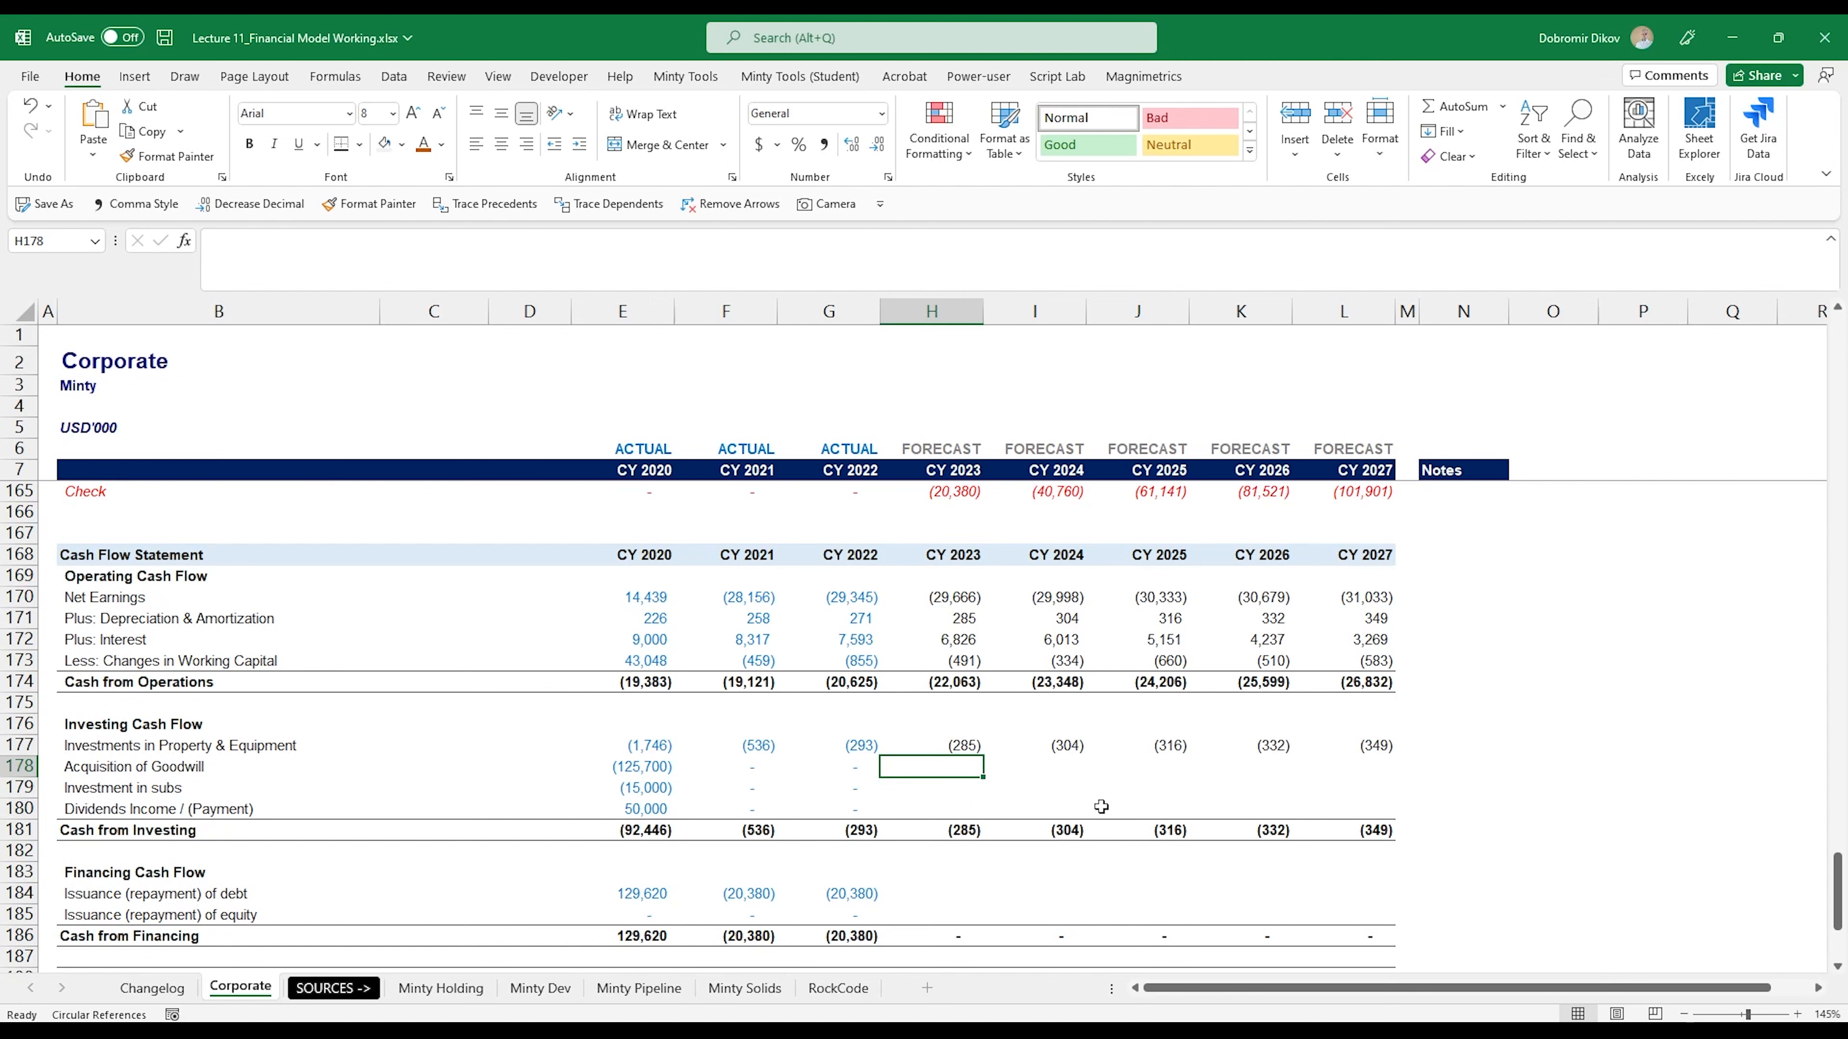
{"action": "type", "text": "="}
{"action": "scroll", "coordinate": [975, 822], "scroll_direction": "up", "scroll_amount": 13}
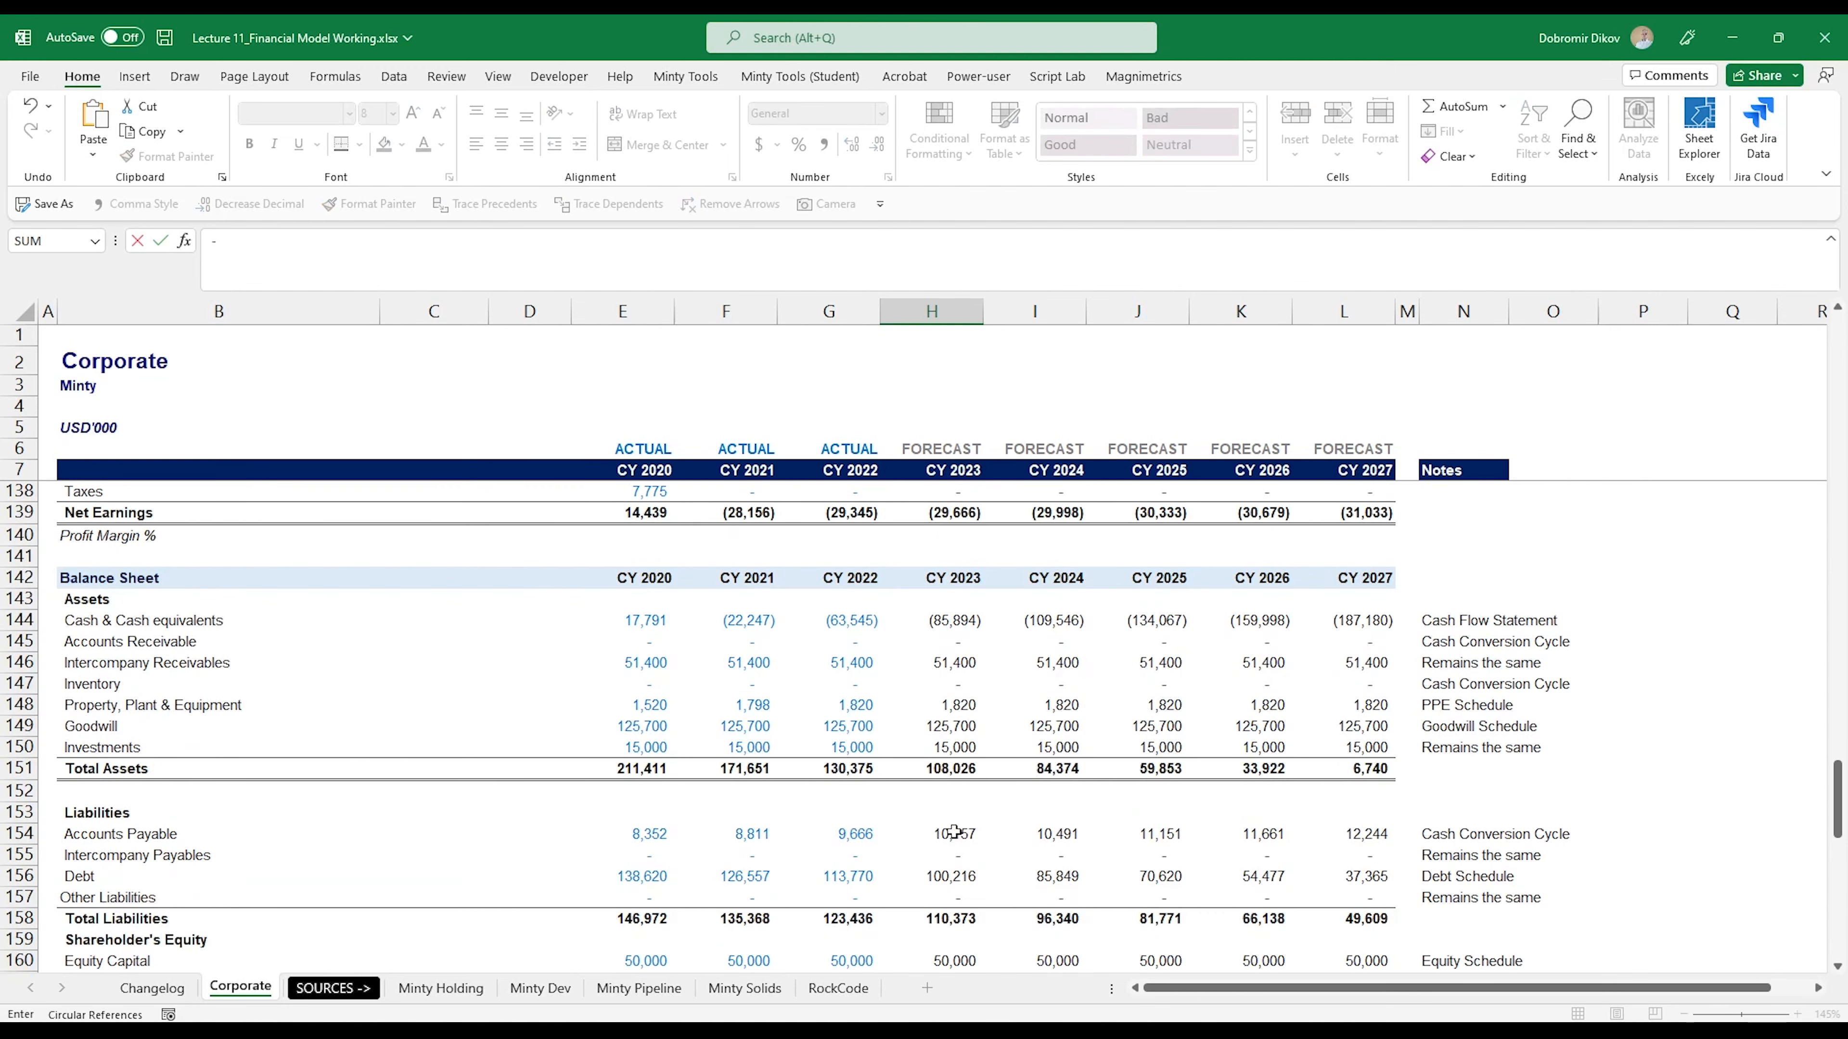
{"action": "scroll", "coordinate": [949, 835], "scroll_direction": "up", "scroll_amount": 2}
{"action": "scroll", "coordinate": [938, 850], "scroll_direction": "up", "scroll_amount": 5}
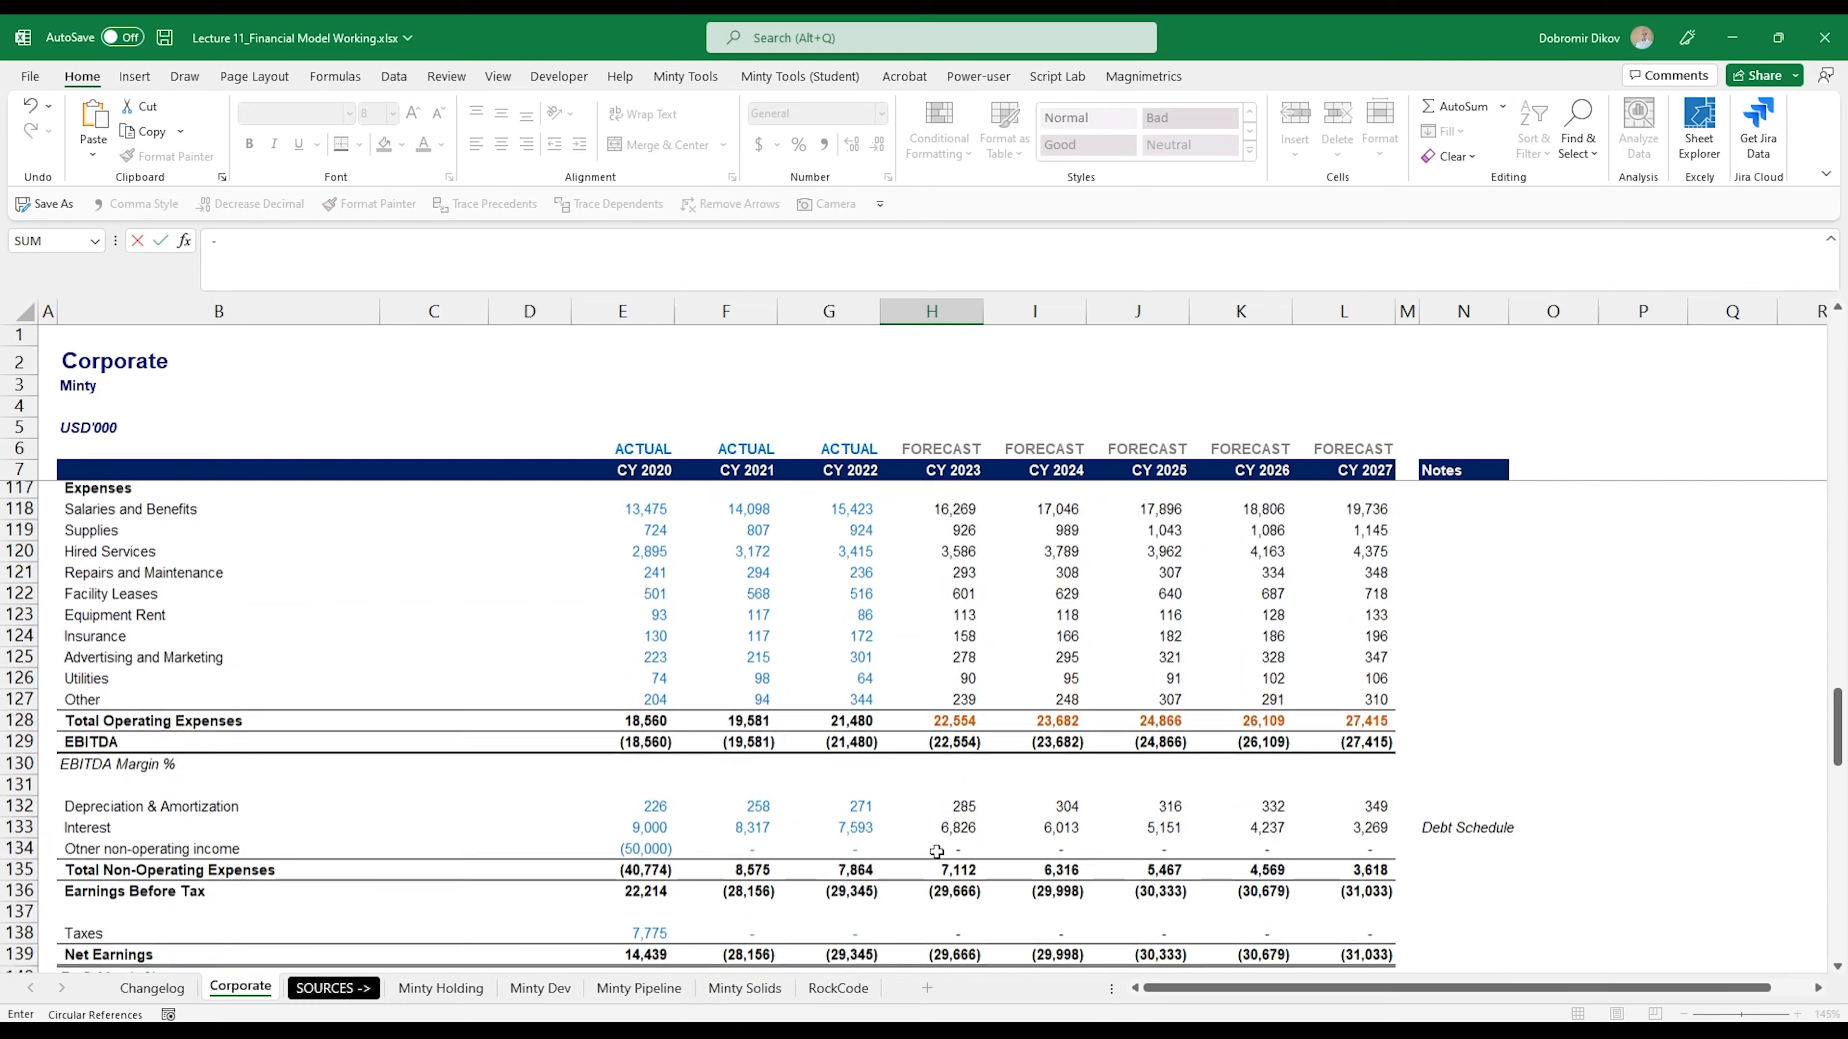
{"action": "scroll", "coordinate": [937, 852], "scroll_direction": "up", "scroll_amount": 7}
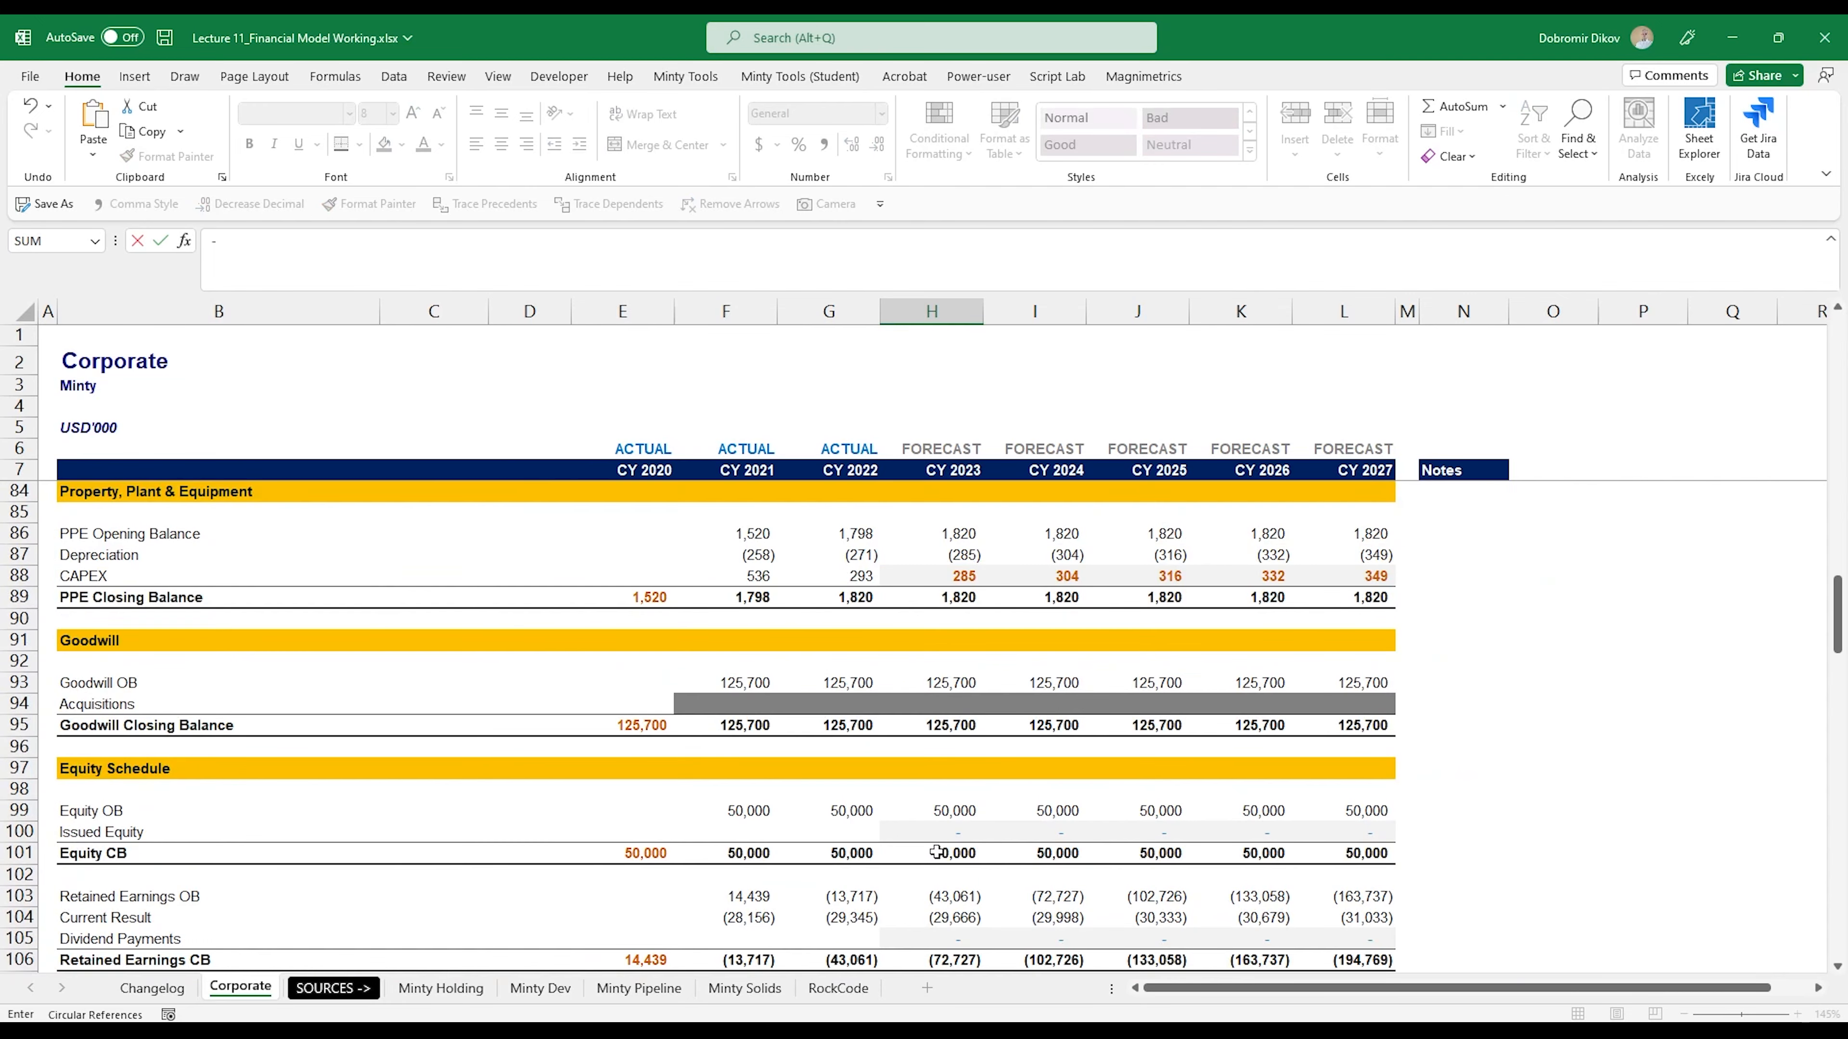
{"action": "left_click", "coordinate": [940, 705]}
{"action": "key", "text": "Return"}
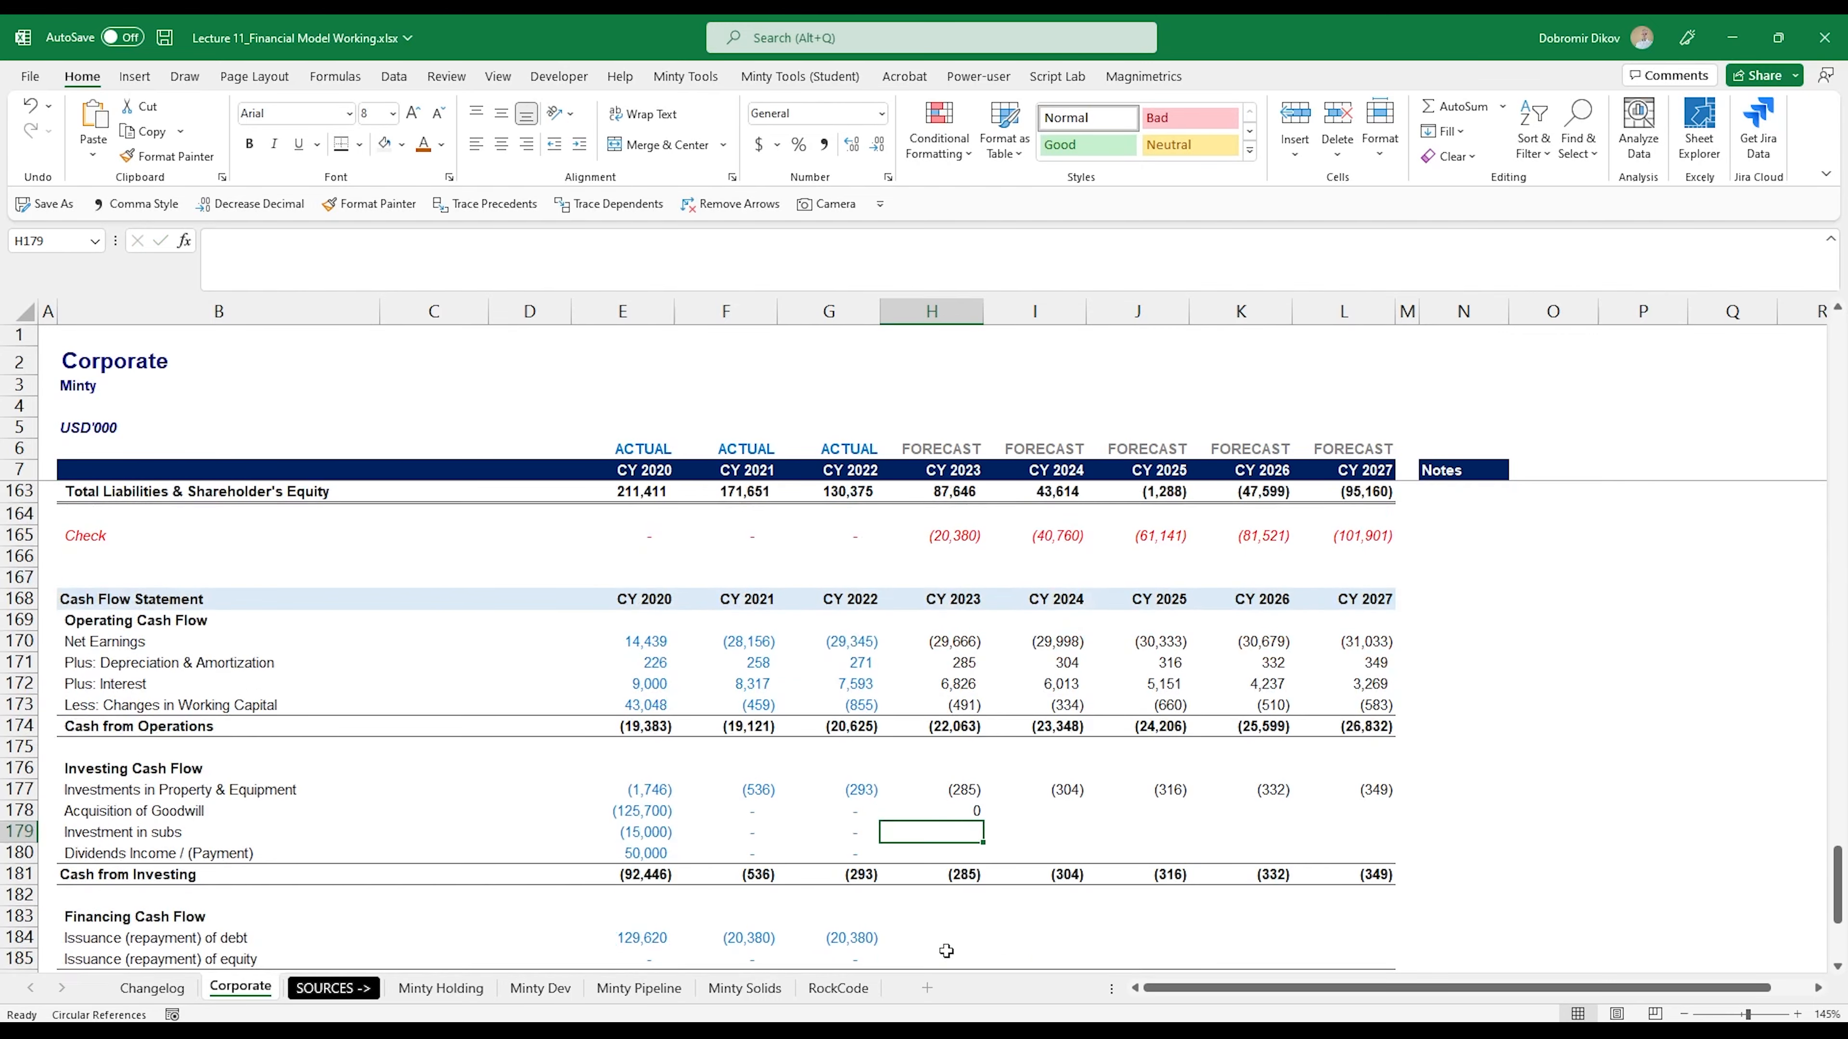
- Link Dividends Income / (Payment) to negative Dividend Payments with =-H105 in H180 and copy it across to L180
{"action": "scroll", "coordinate": [945, 952], "scroll_direction": "up", "scroll_amount": 1}
{"action": "left_click", "coordinate": [893, 925]}
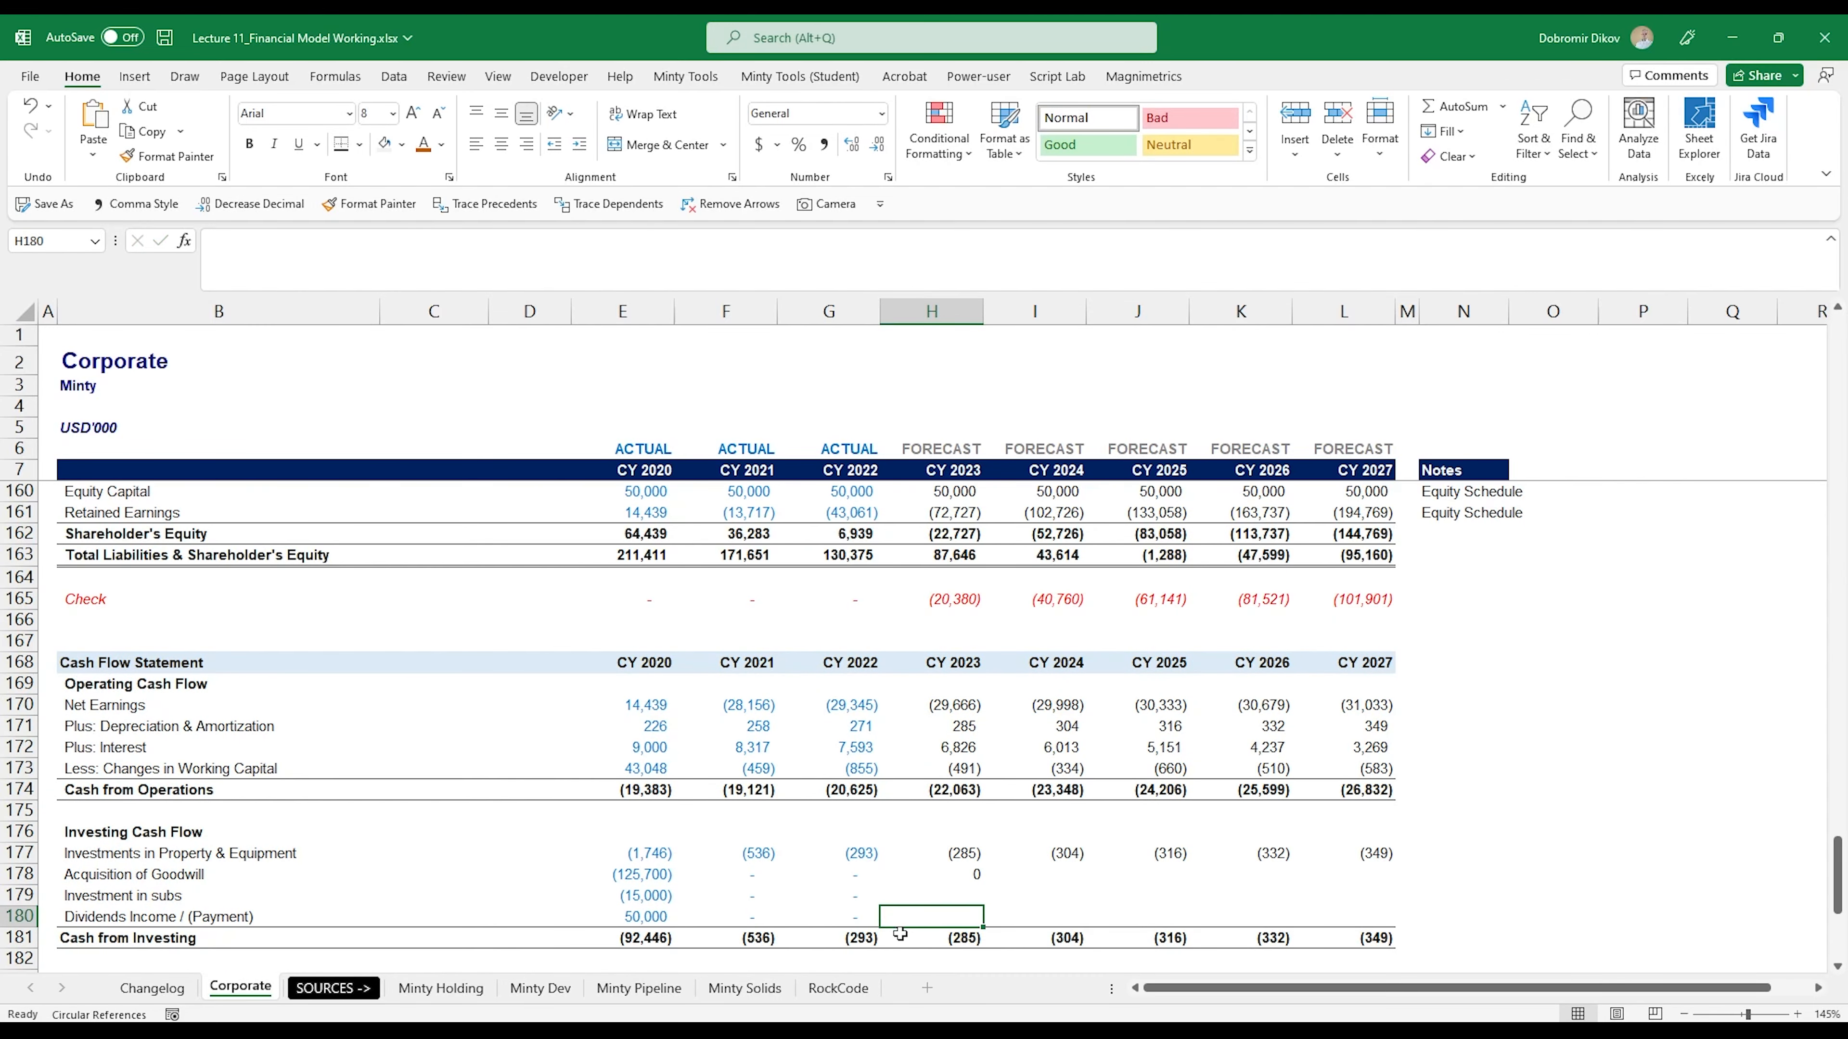
{"action": "type", "text": "-"}
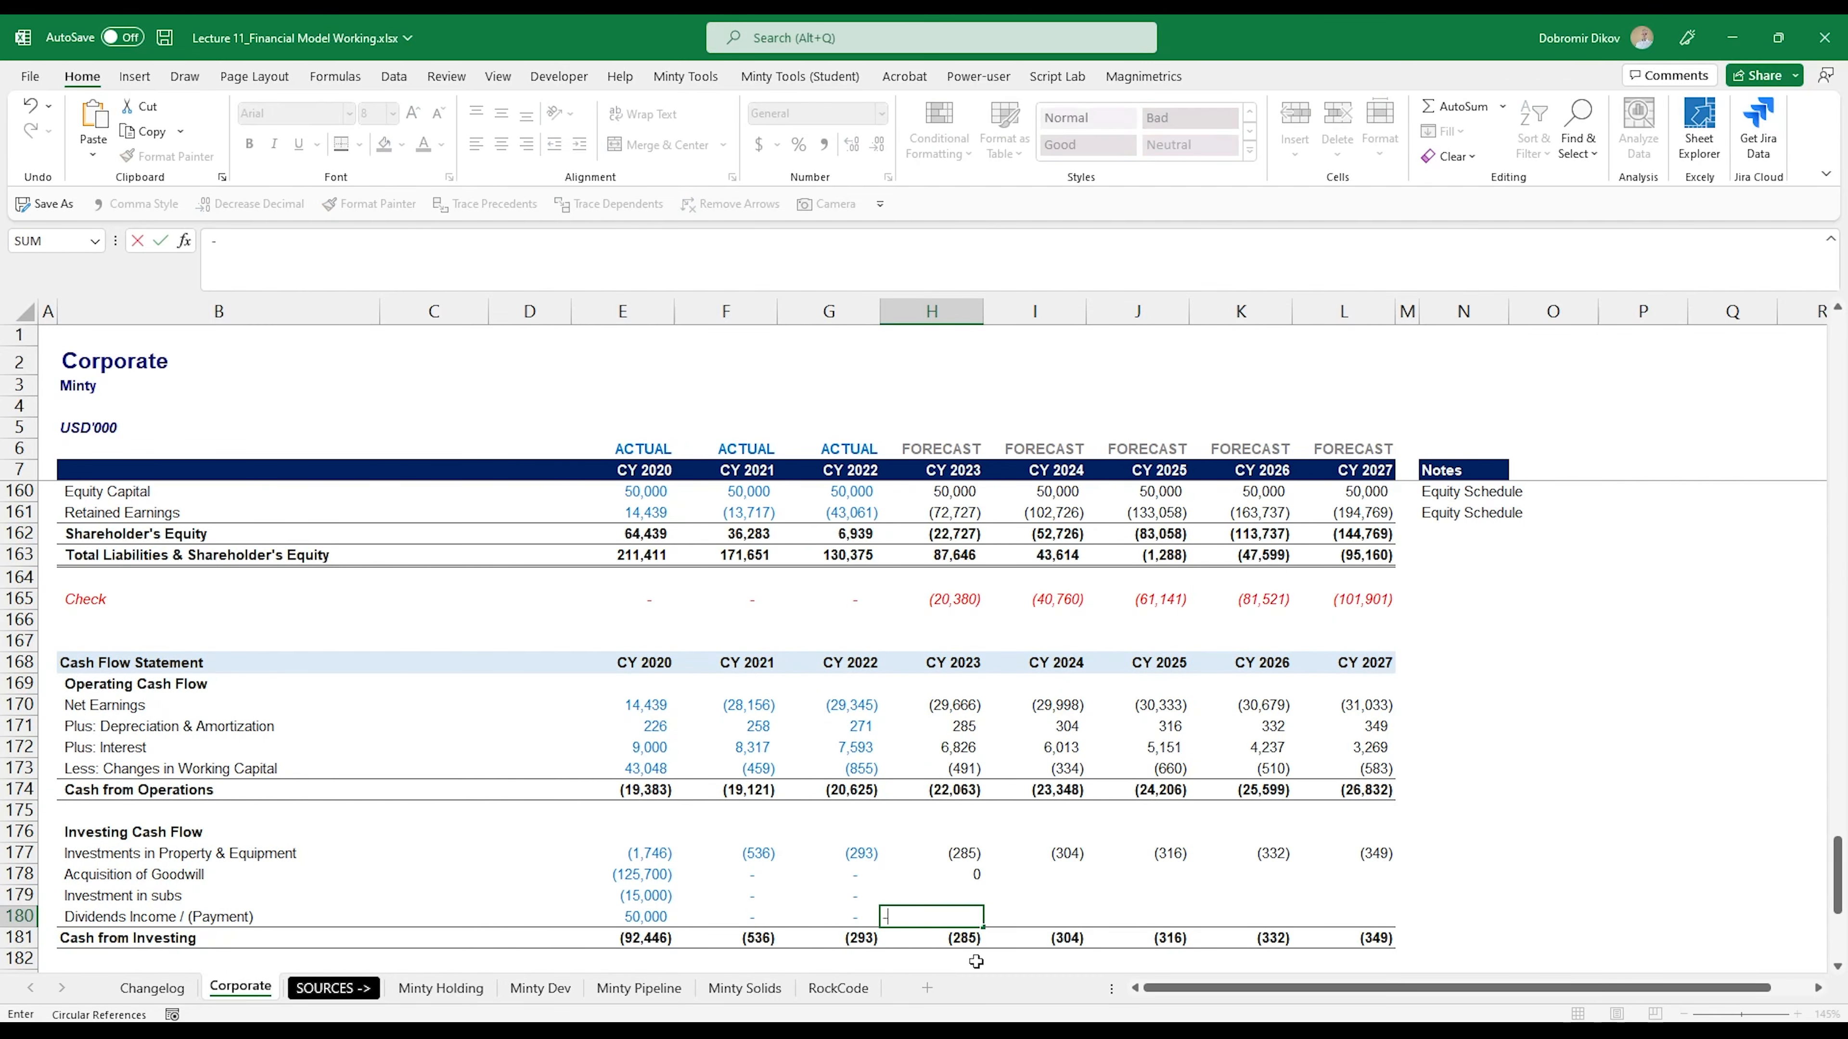
{"action": "scroll", "coordinate": [939, 896], "scroll_direction": "up", "scroll_amount": 15}
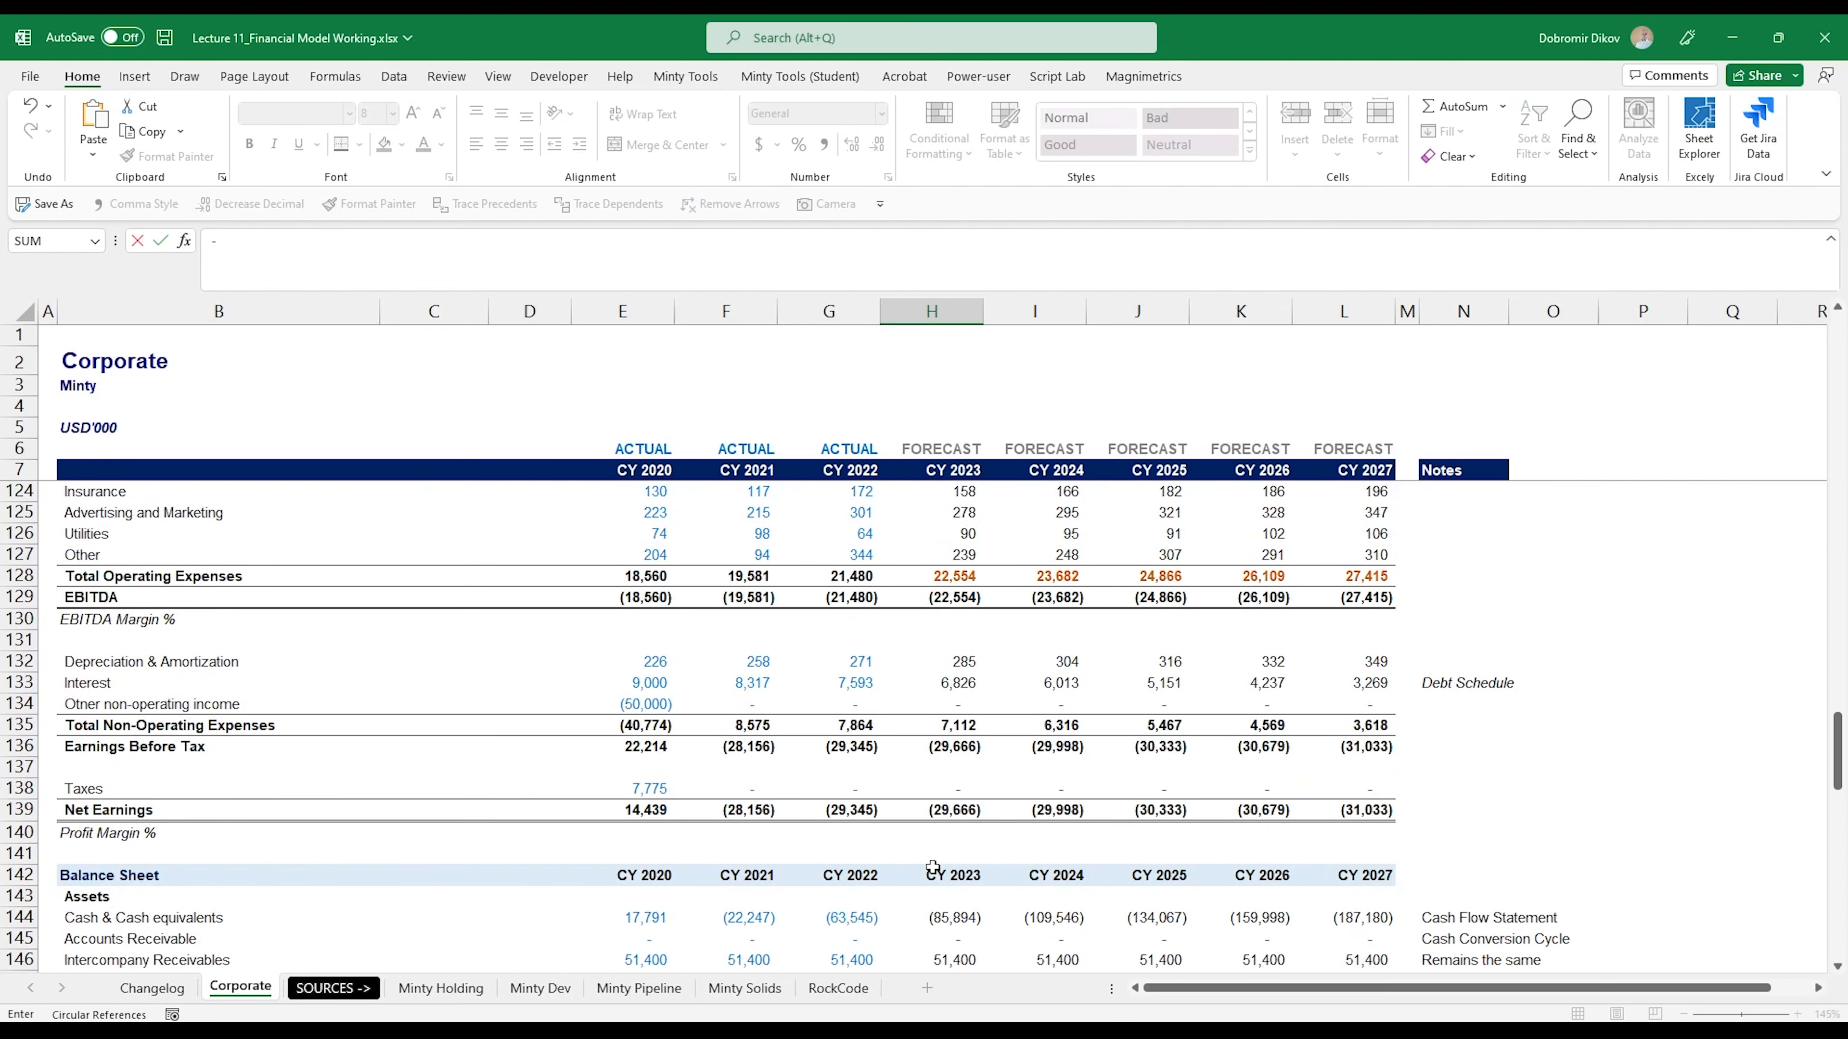
{"action": "scroll", "coordinate": [933, 867], "scroll_direction": "up", "scroll_amount": 9}
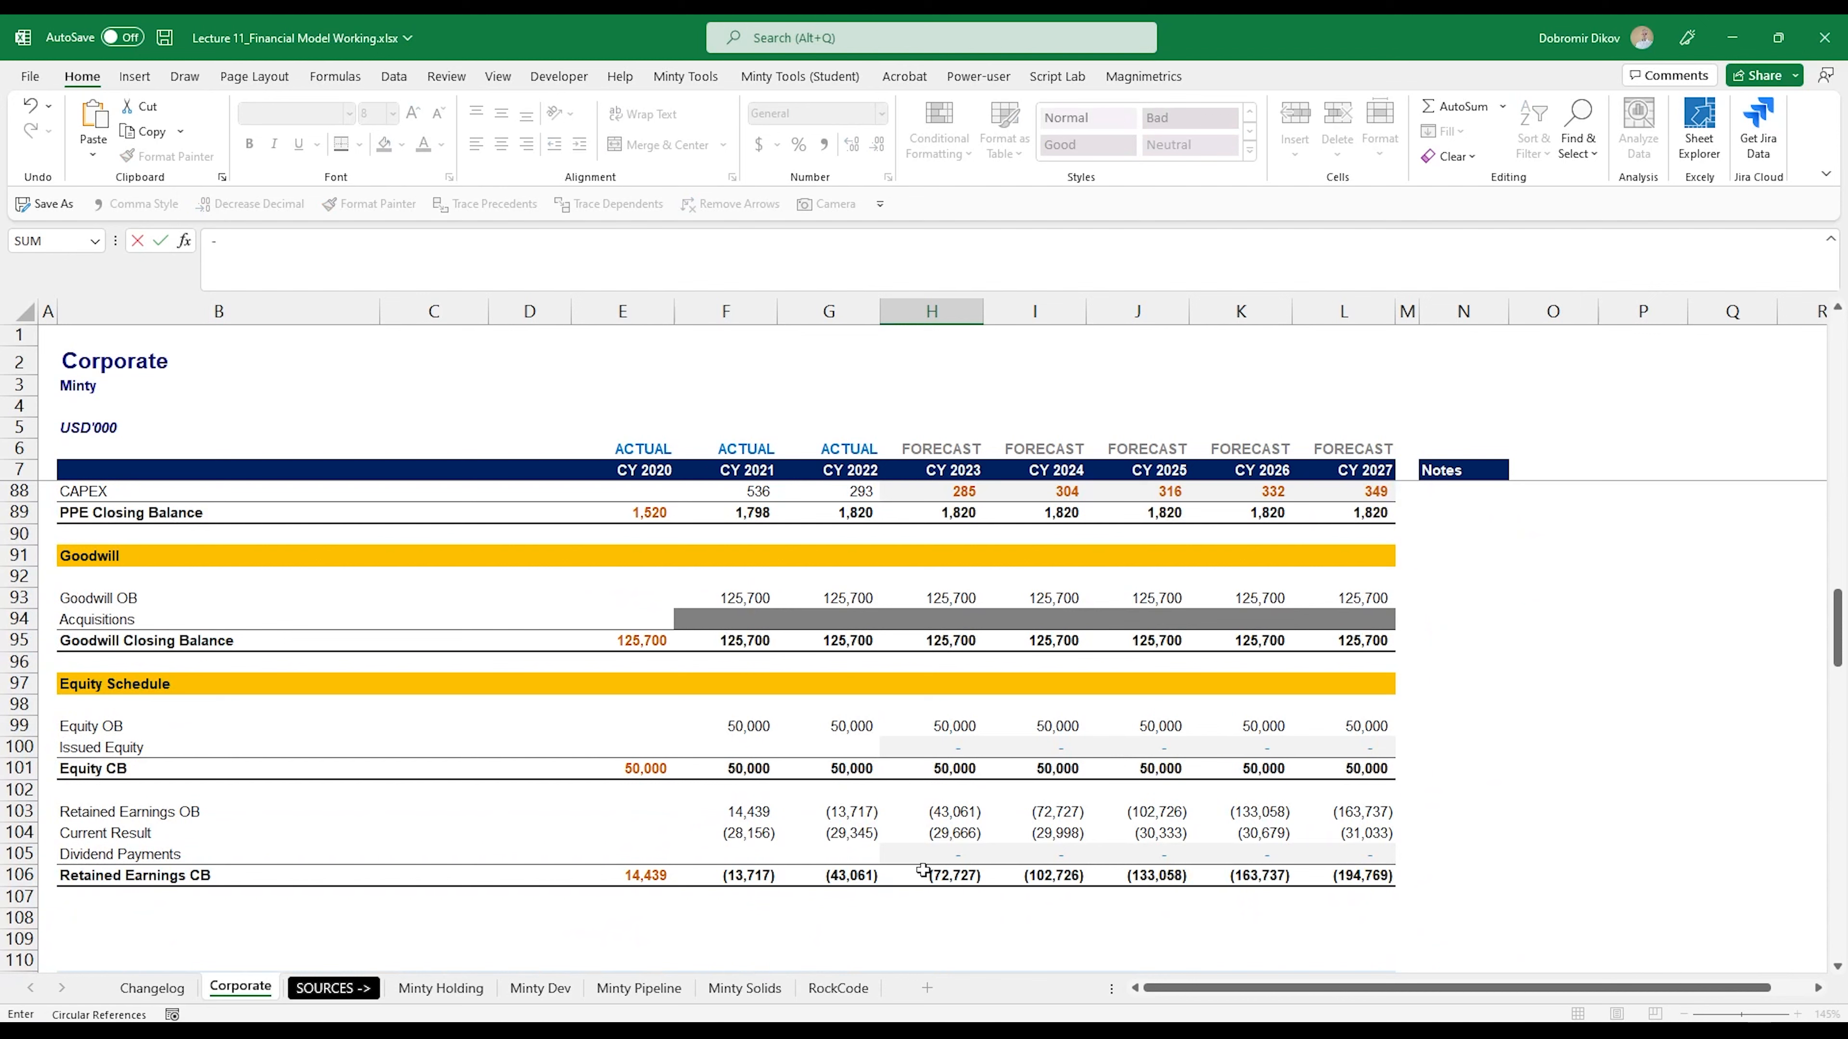
{"action": "left_click", "coordinate": [930, 856]}
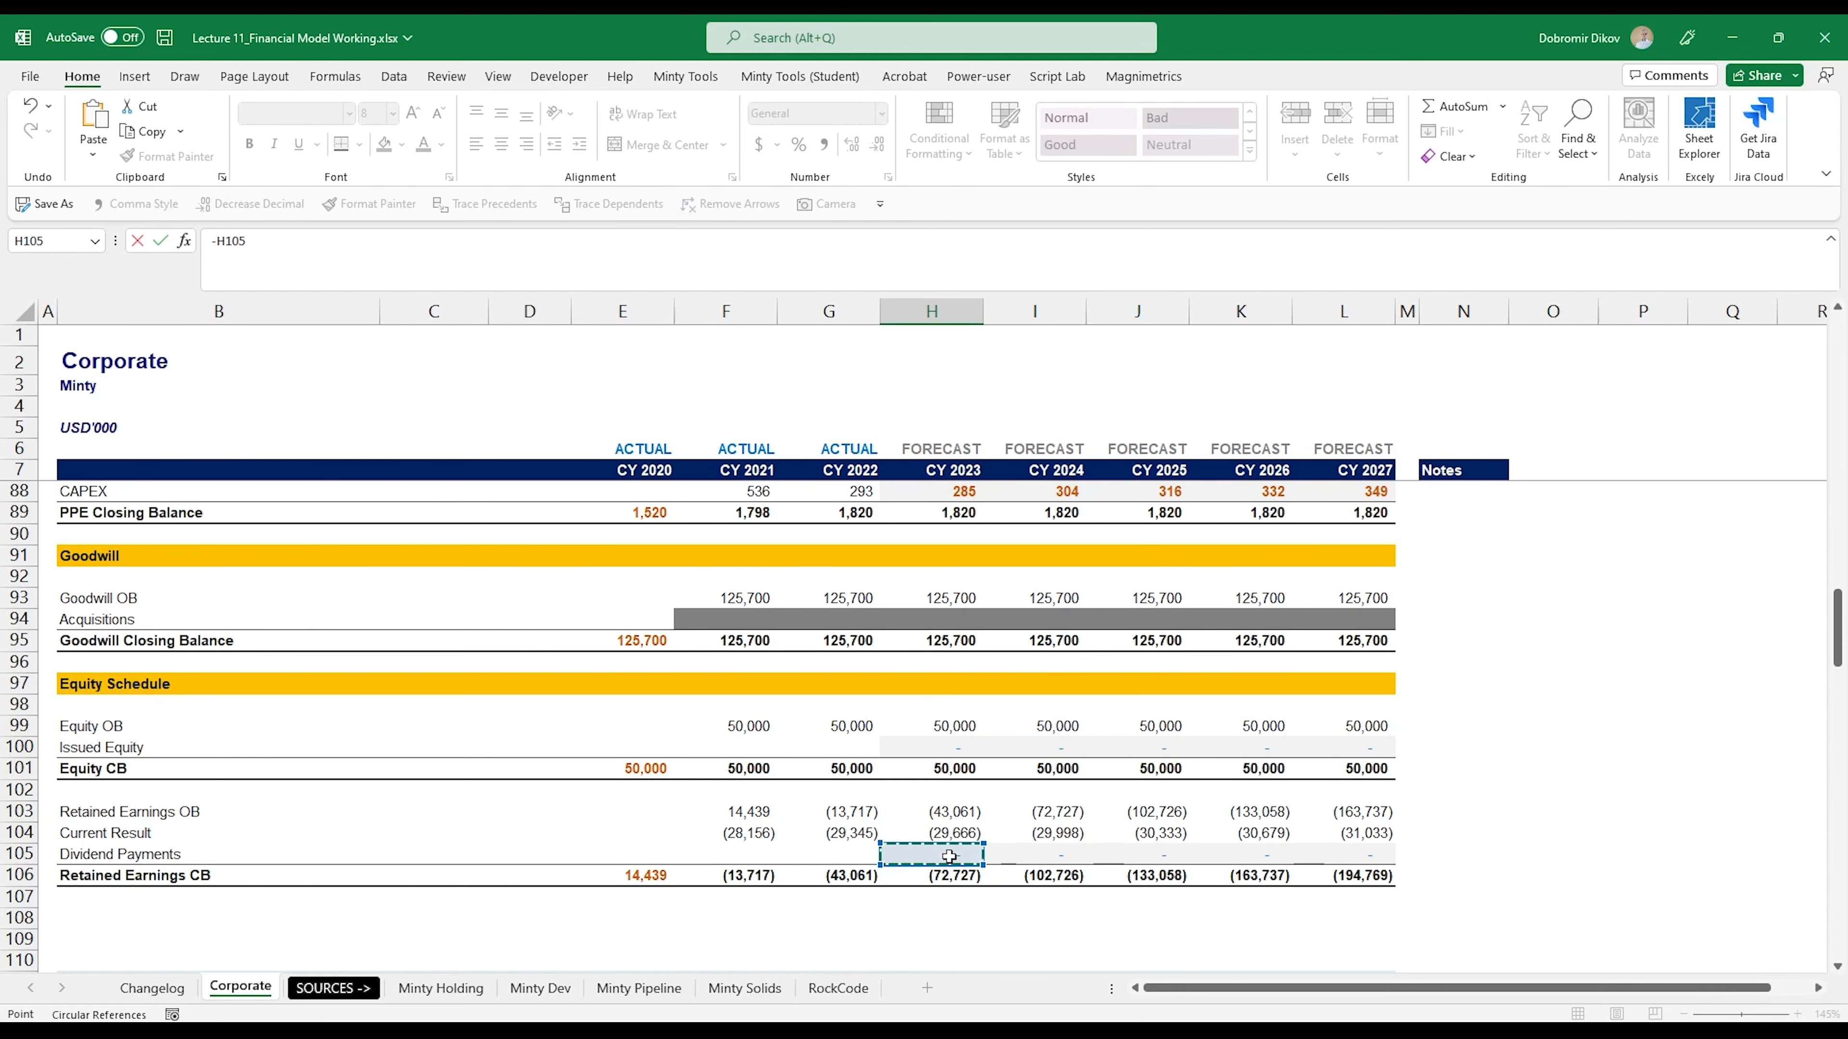
{"action": "key", "text": "Return"}
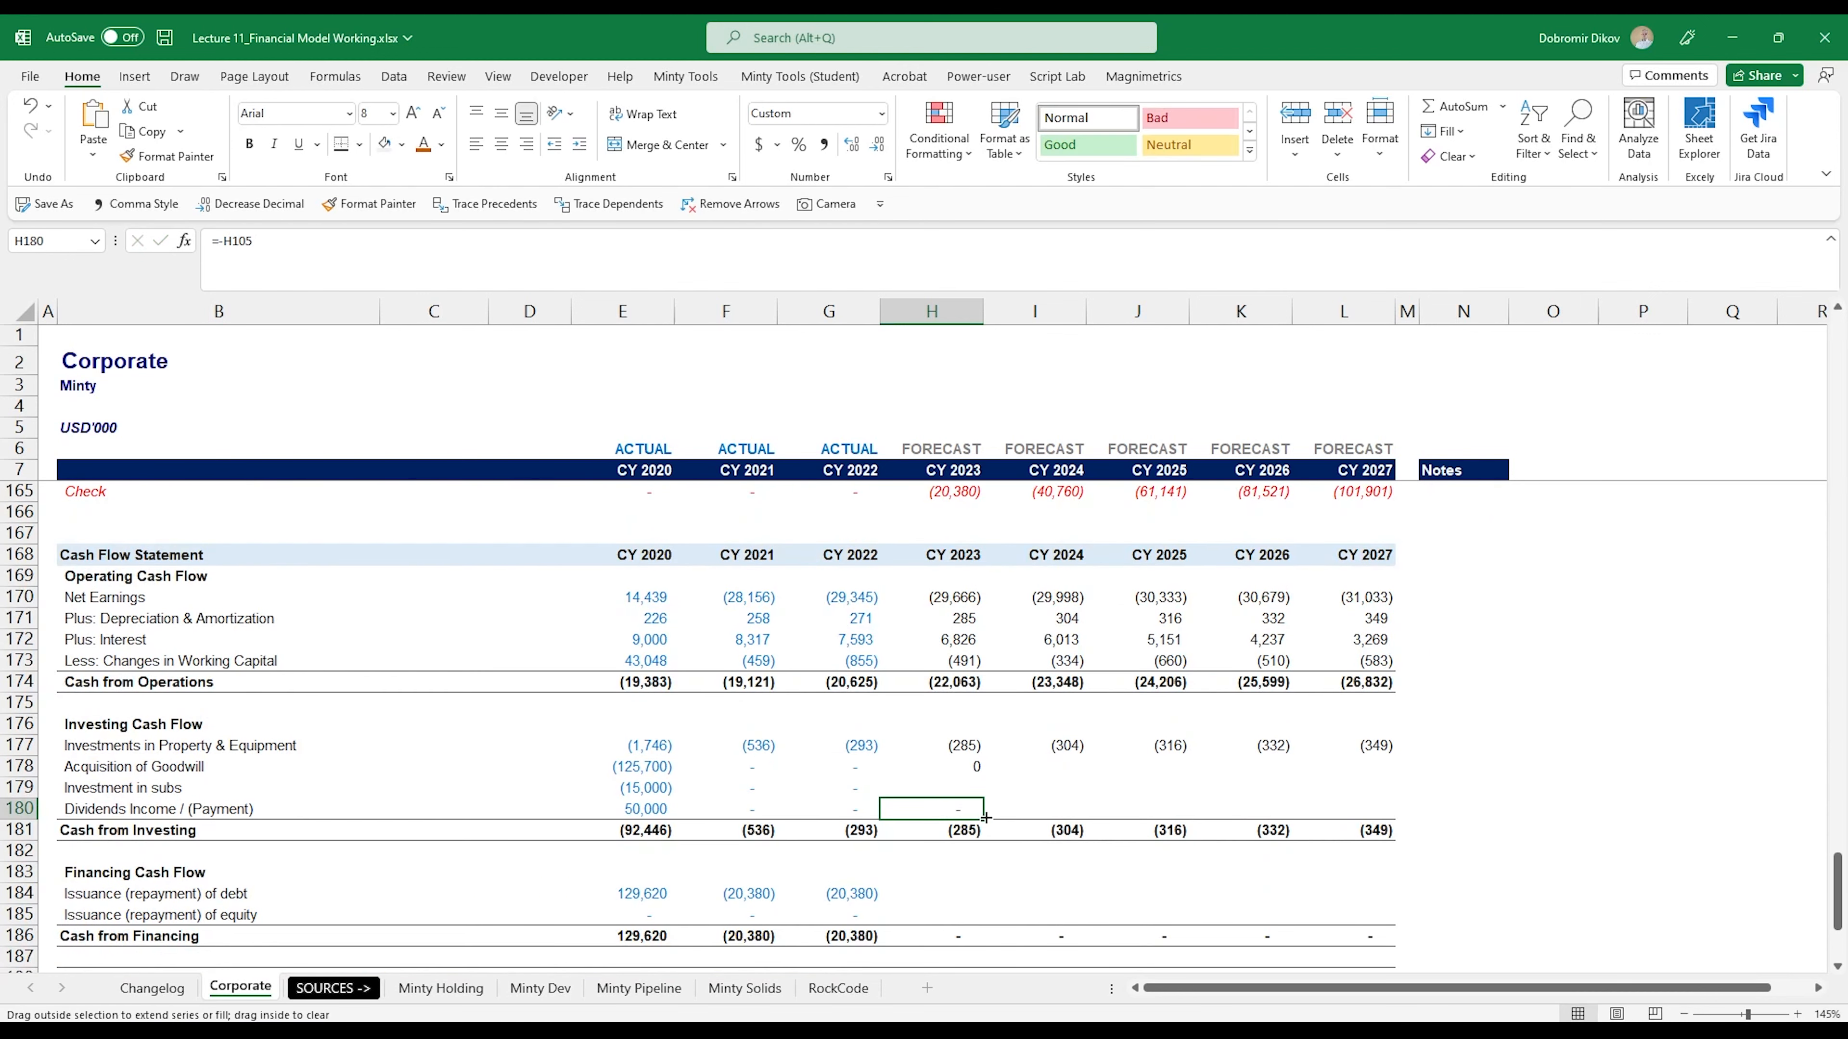
{"action": "left_click_drag", "start_coordinate": [986, 817], "coordinate": [1367, 812]}
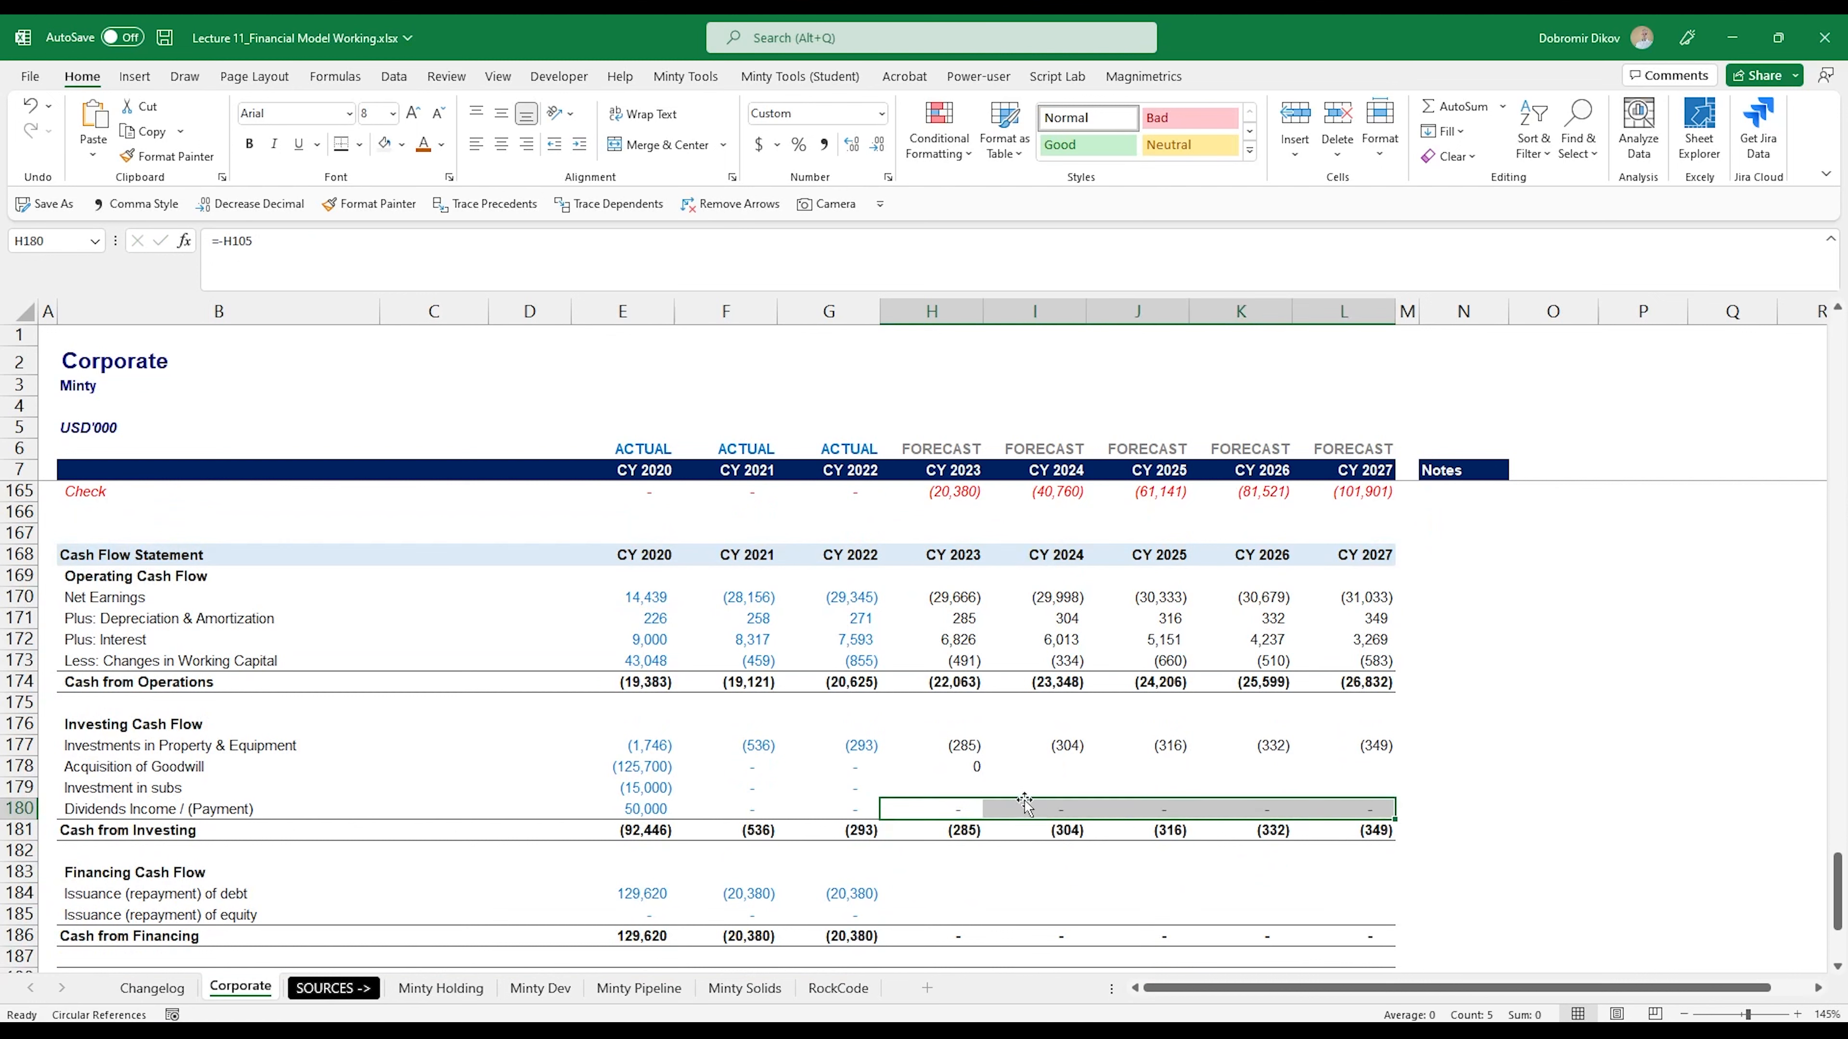
- Apply Comma Style to Acquisition of Goodwill in H178 and copy the cell across to L178
{"action": "left_click", "coordinate": [971, 770]}
{"action": "key", "text": "alt+2"}
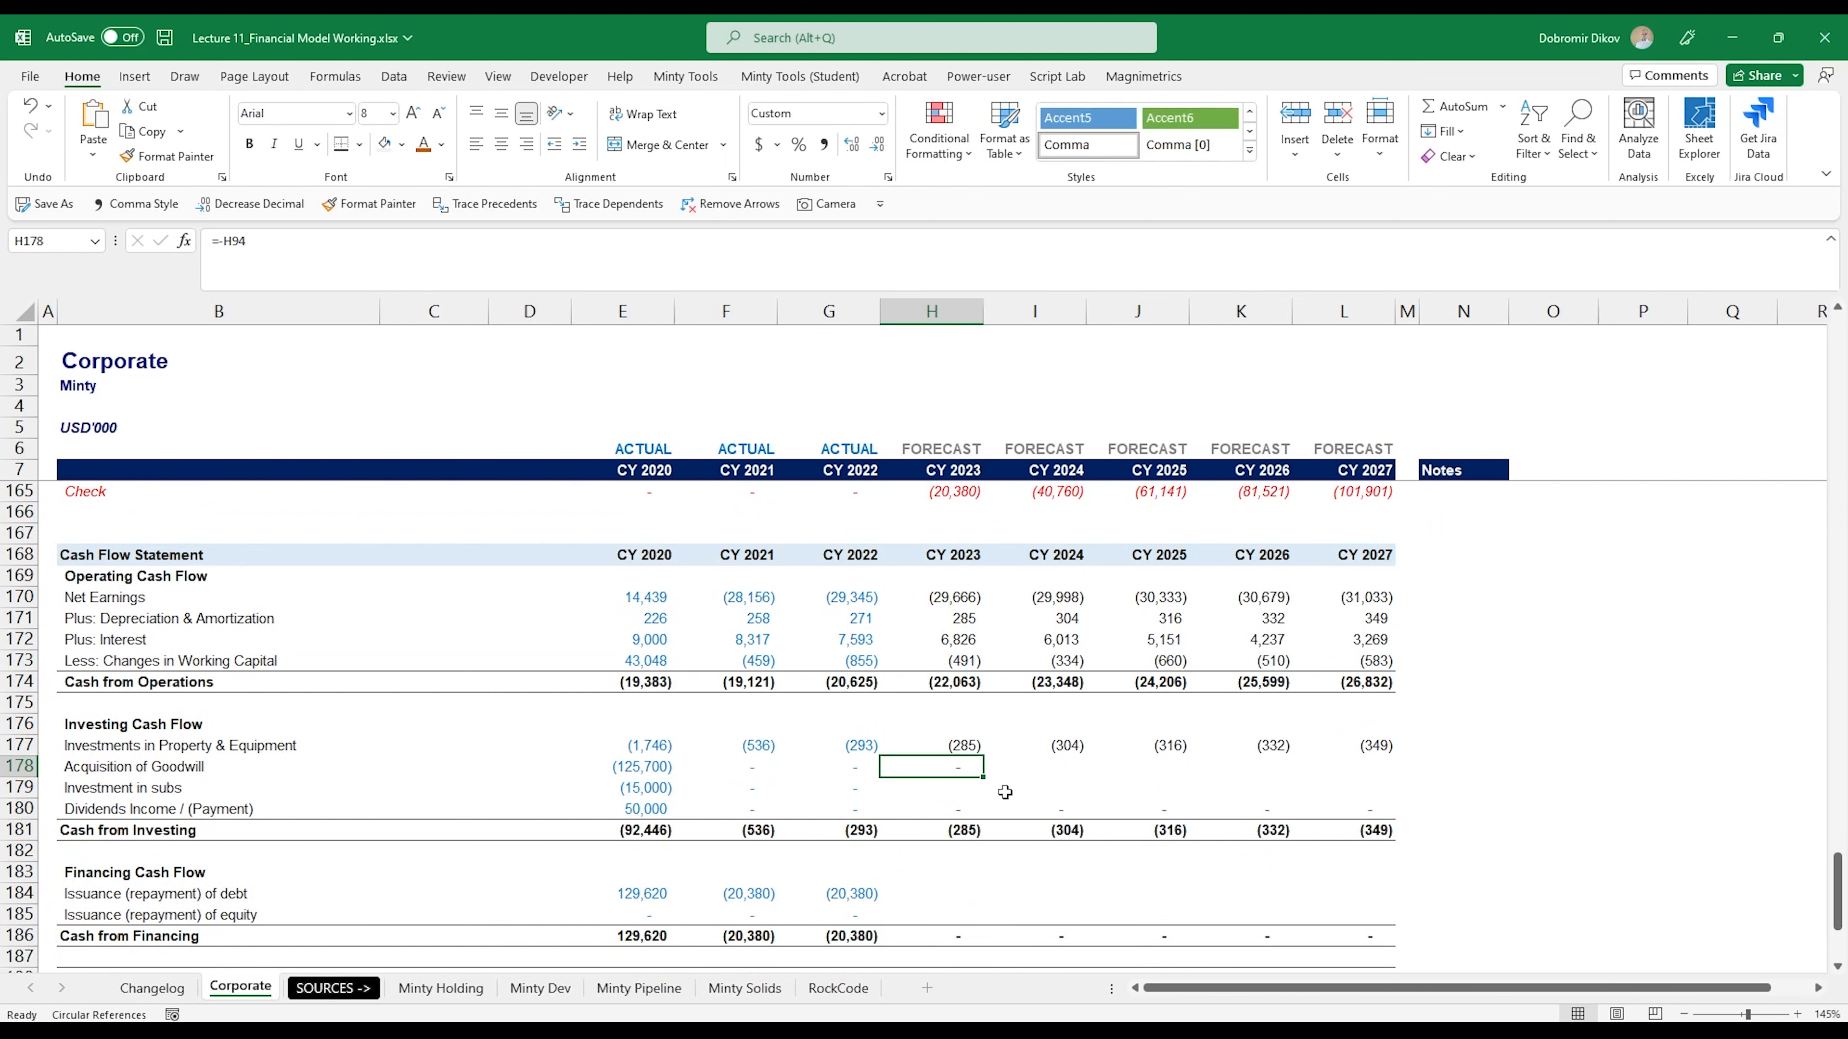
{"action": "left_click_drag", "start_coordinate": [986, 780], "coordinate": [1365, 785]}
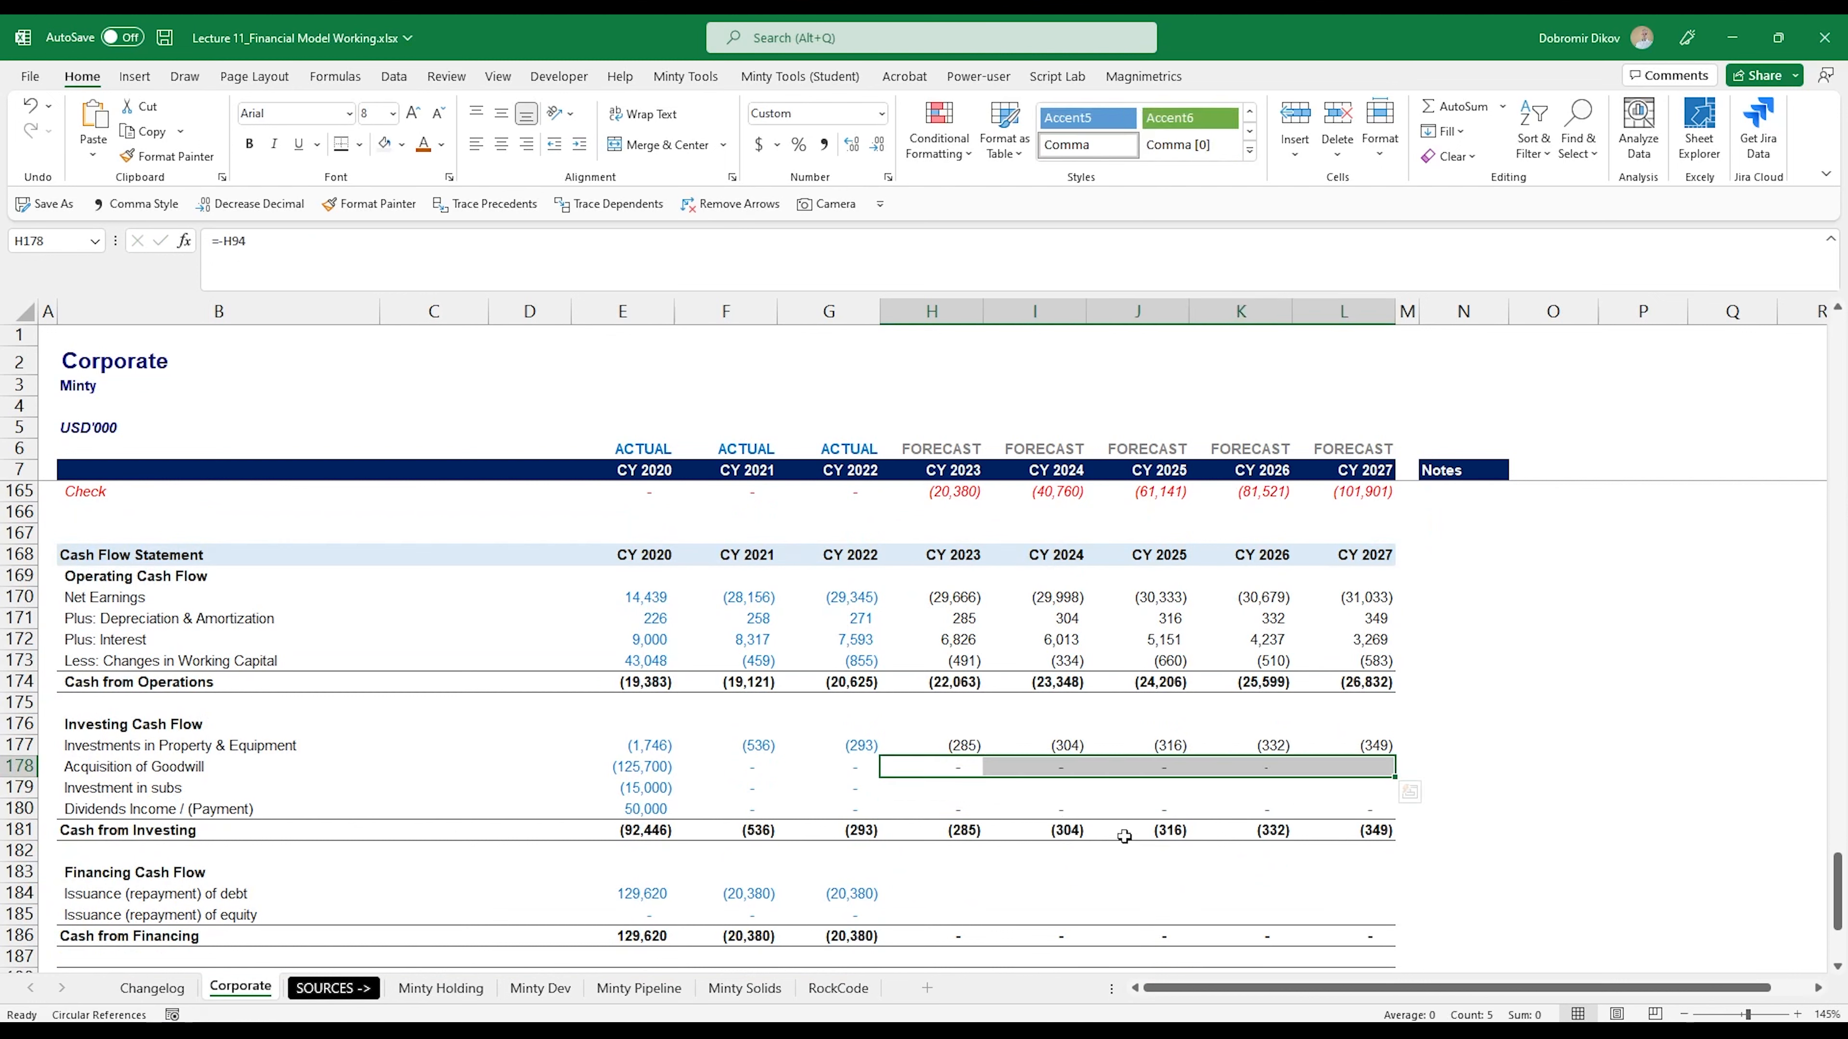
- Shade the forecast Investment in subs cells H179:L179 dark grey
{"action": "left_click_drag", "start_coordinate": [932, 795], "coordinate": [1361, 788]}
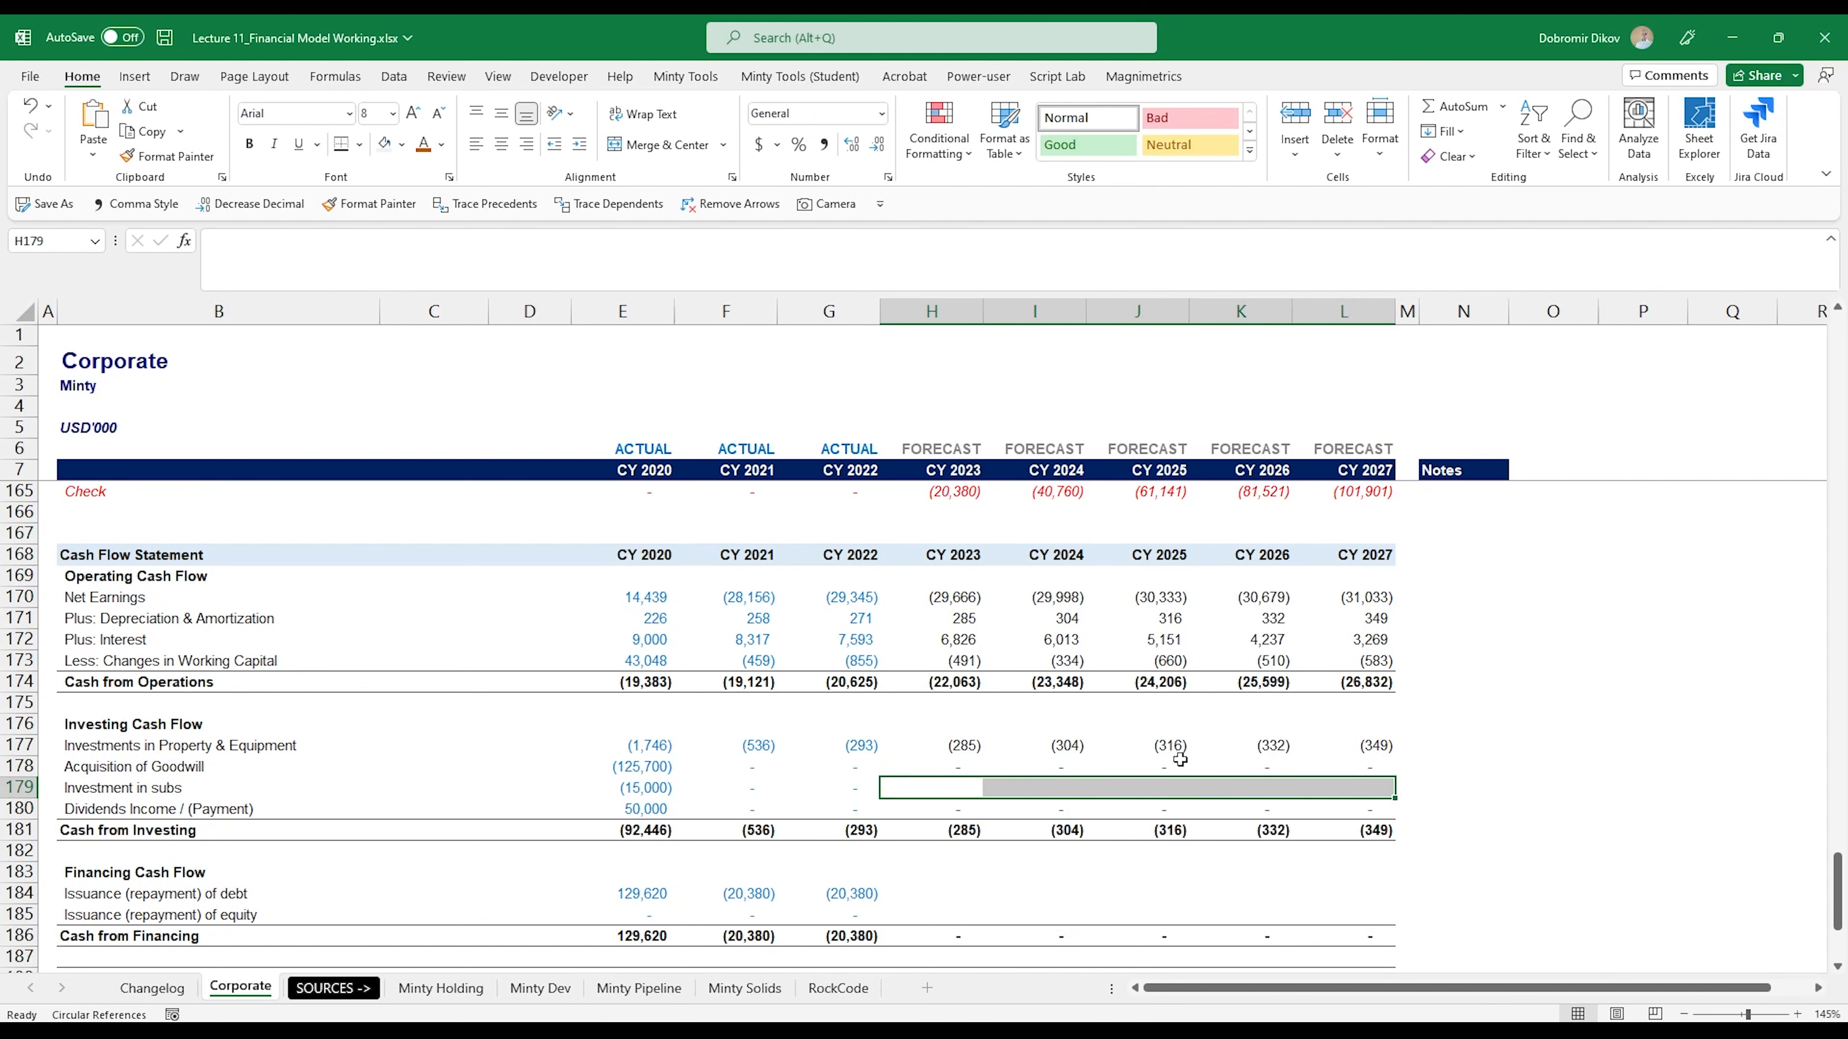
{"action": "left_click", "coordinate": [402, 144]}
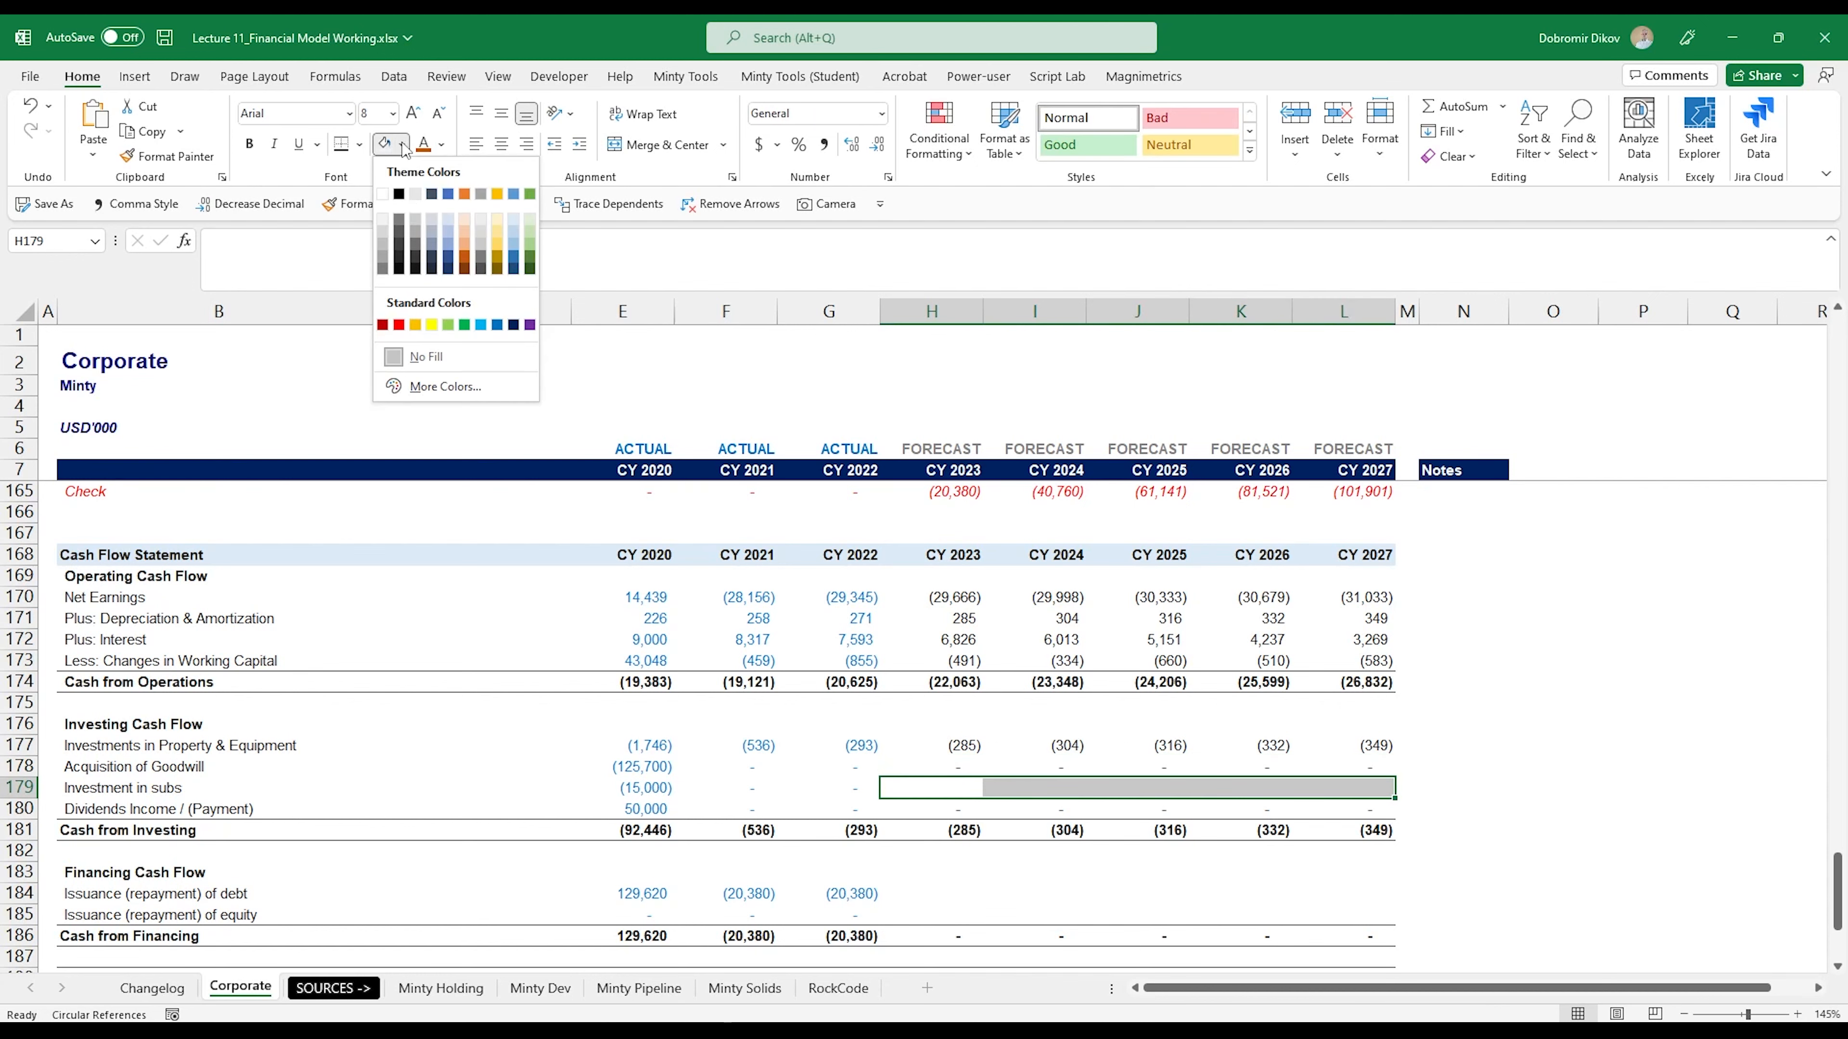
{"action": "left_click", "coordinate": [405, 224]}
- Link CY 2023 Issuance (repayment) of debt in H184 to Debt Amortization in the Debt Schedule with =H38
{"action": "scroll", "coordinate": [938, 790], "scroll_direction": "down", "scroll_amount": 2}
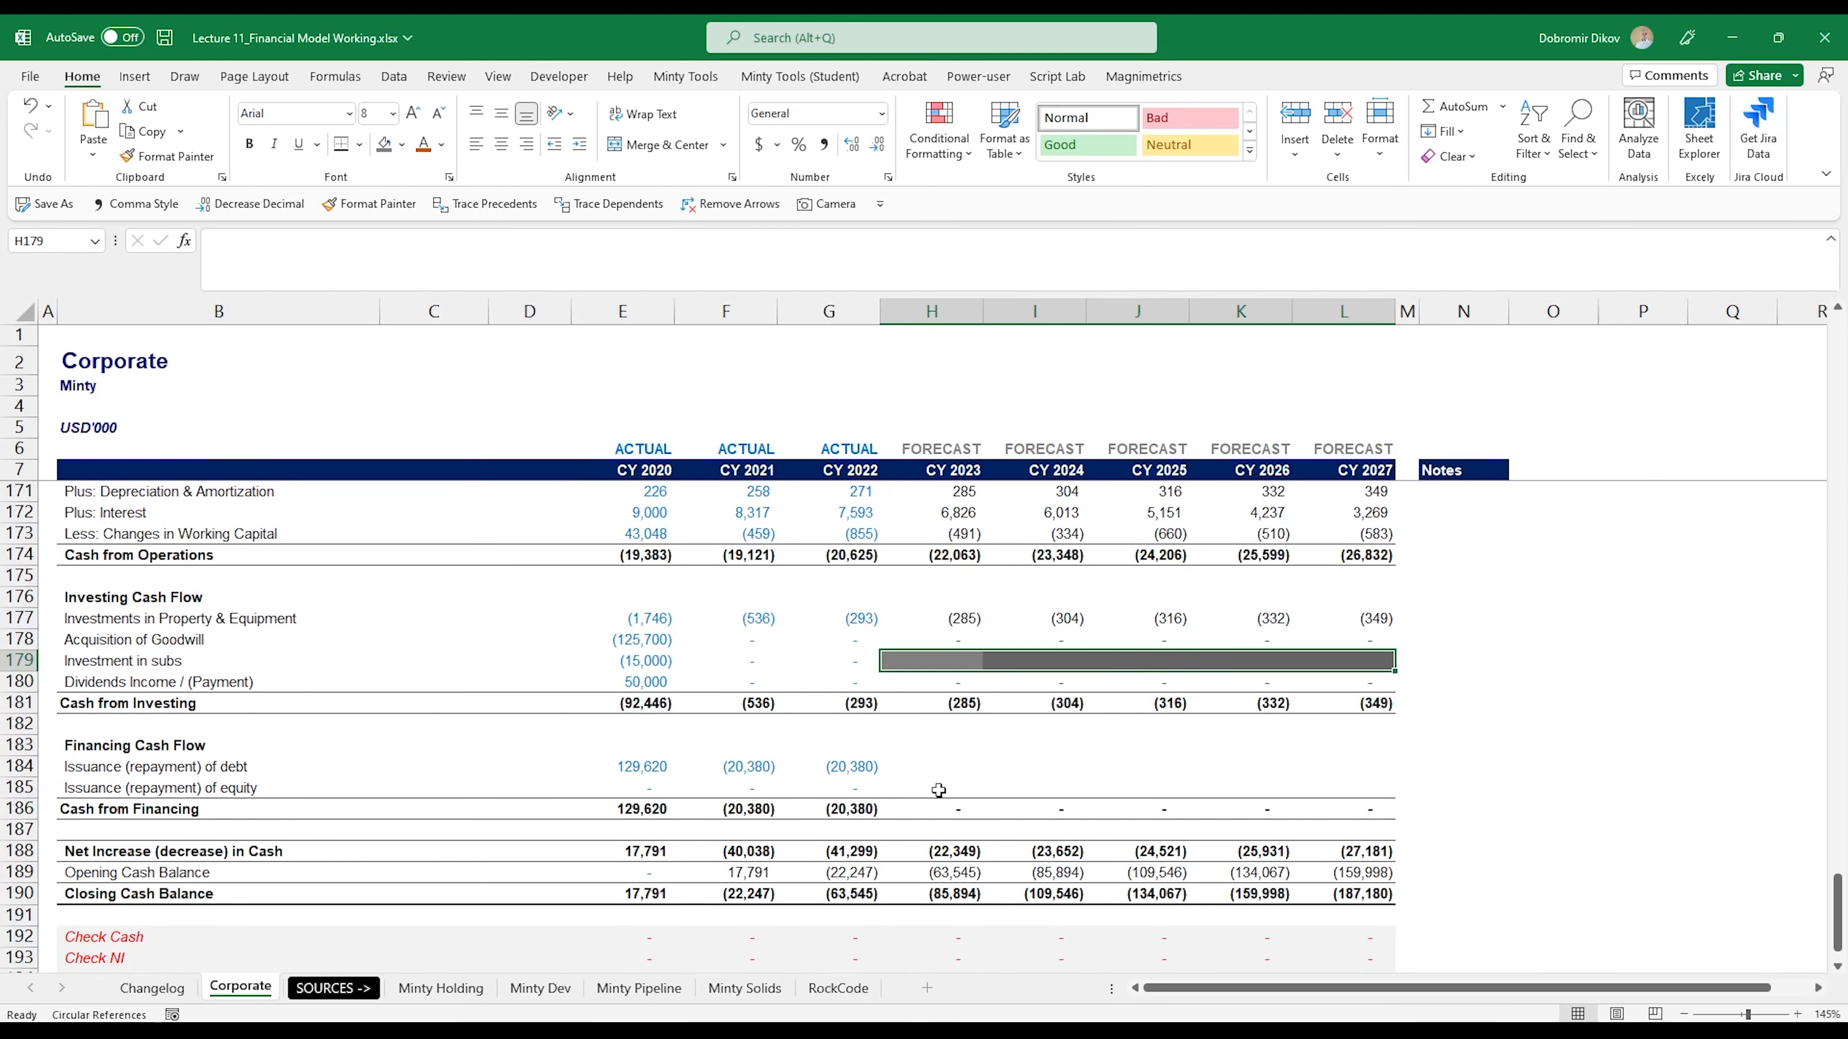
{"action": "left_click", "coordinate": [932, 773]}
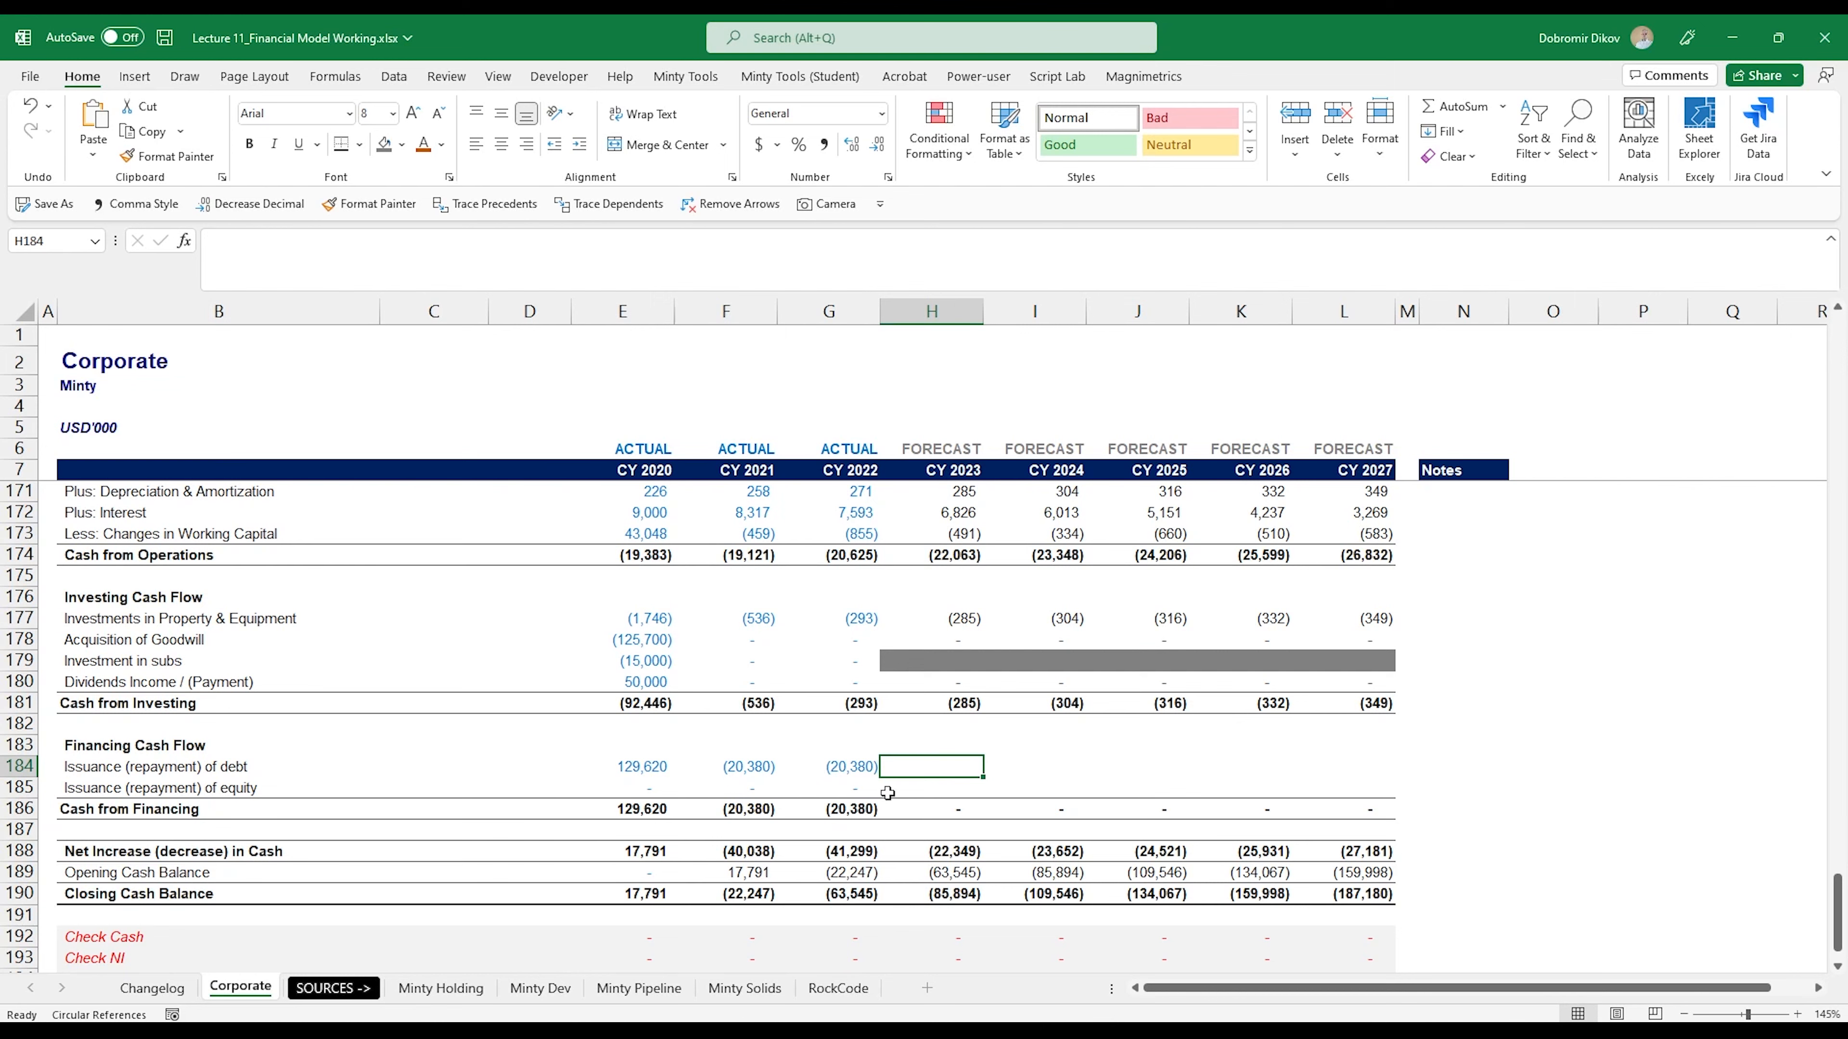
{"action": "type", "text": "="}
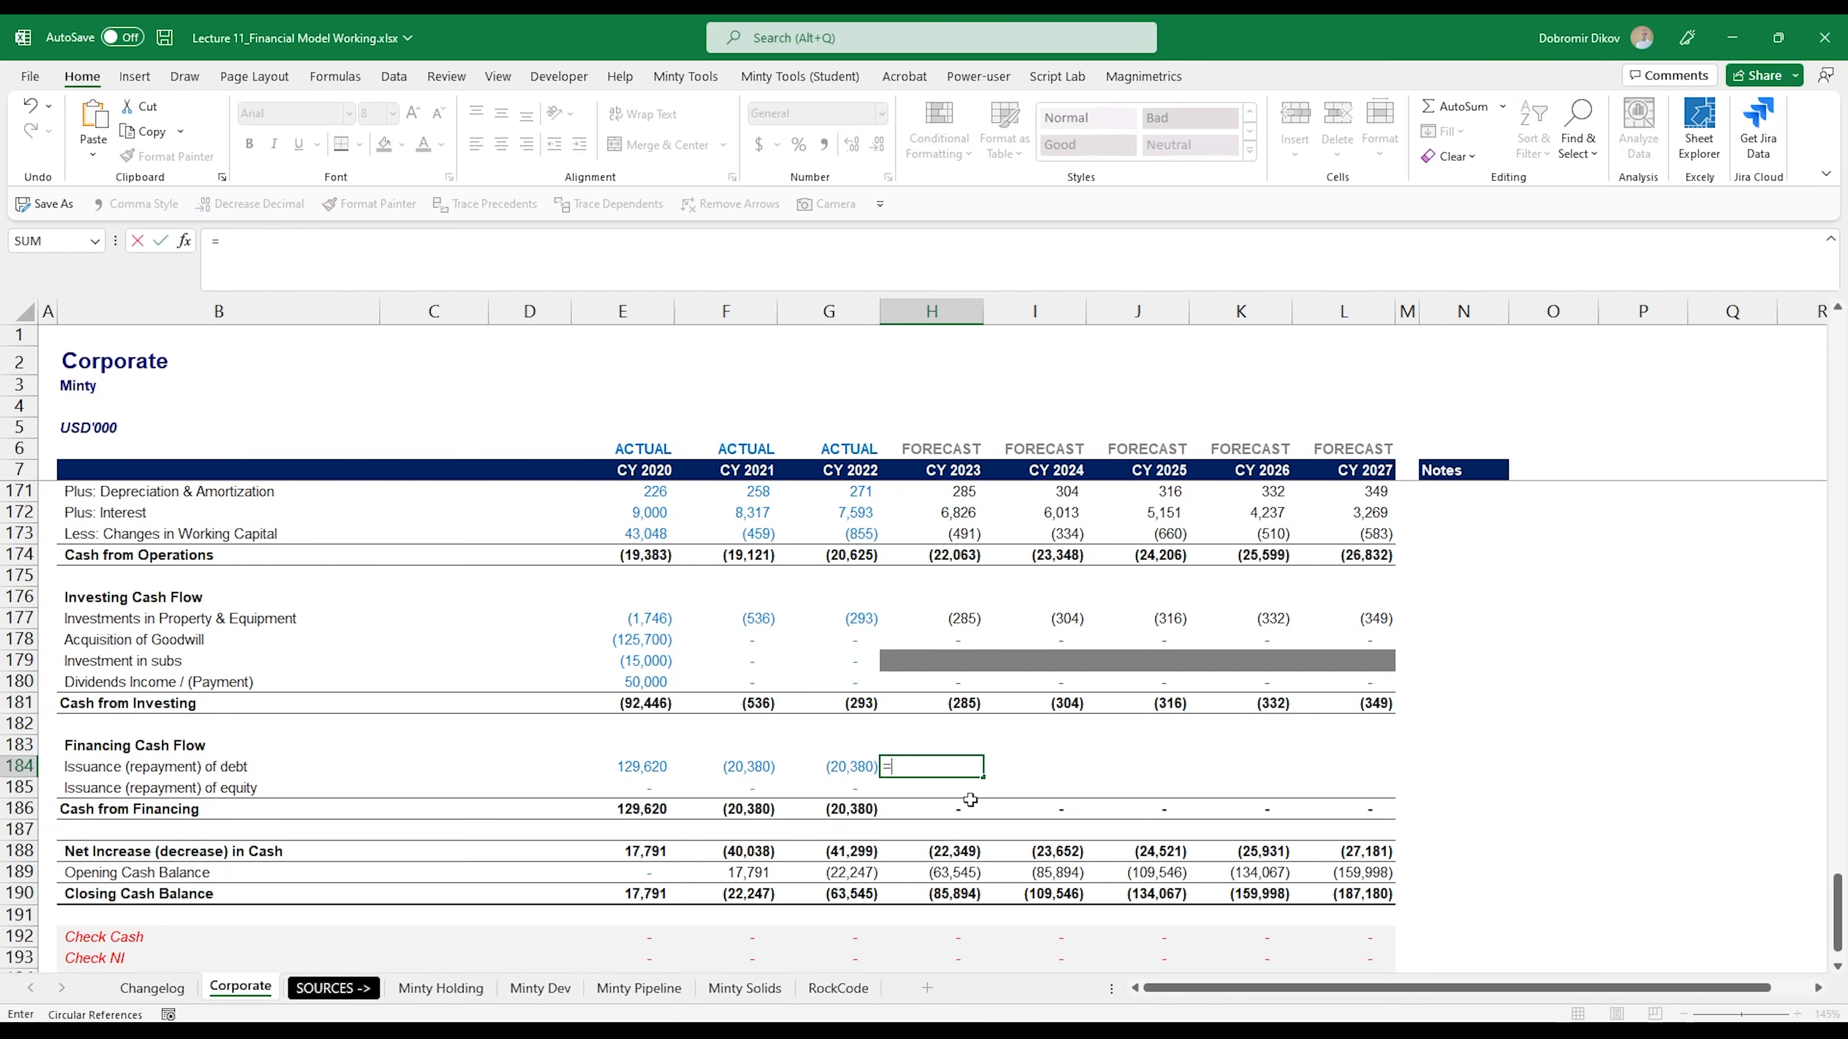
{"action": "scroll", "coordinate": [945, 859], "scroll_direction": "up", "scroll_amount": 17}
{"action": "scroll", "coordinate": [937, 877], "scroll_direction": "up", "scroll_amount": 20}
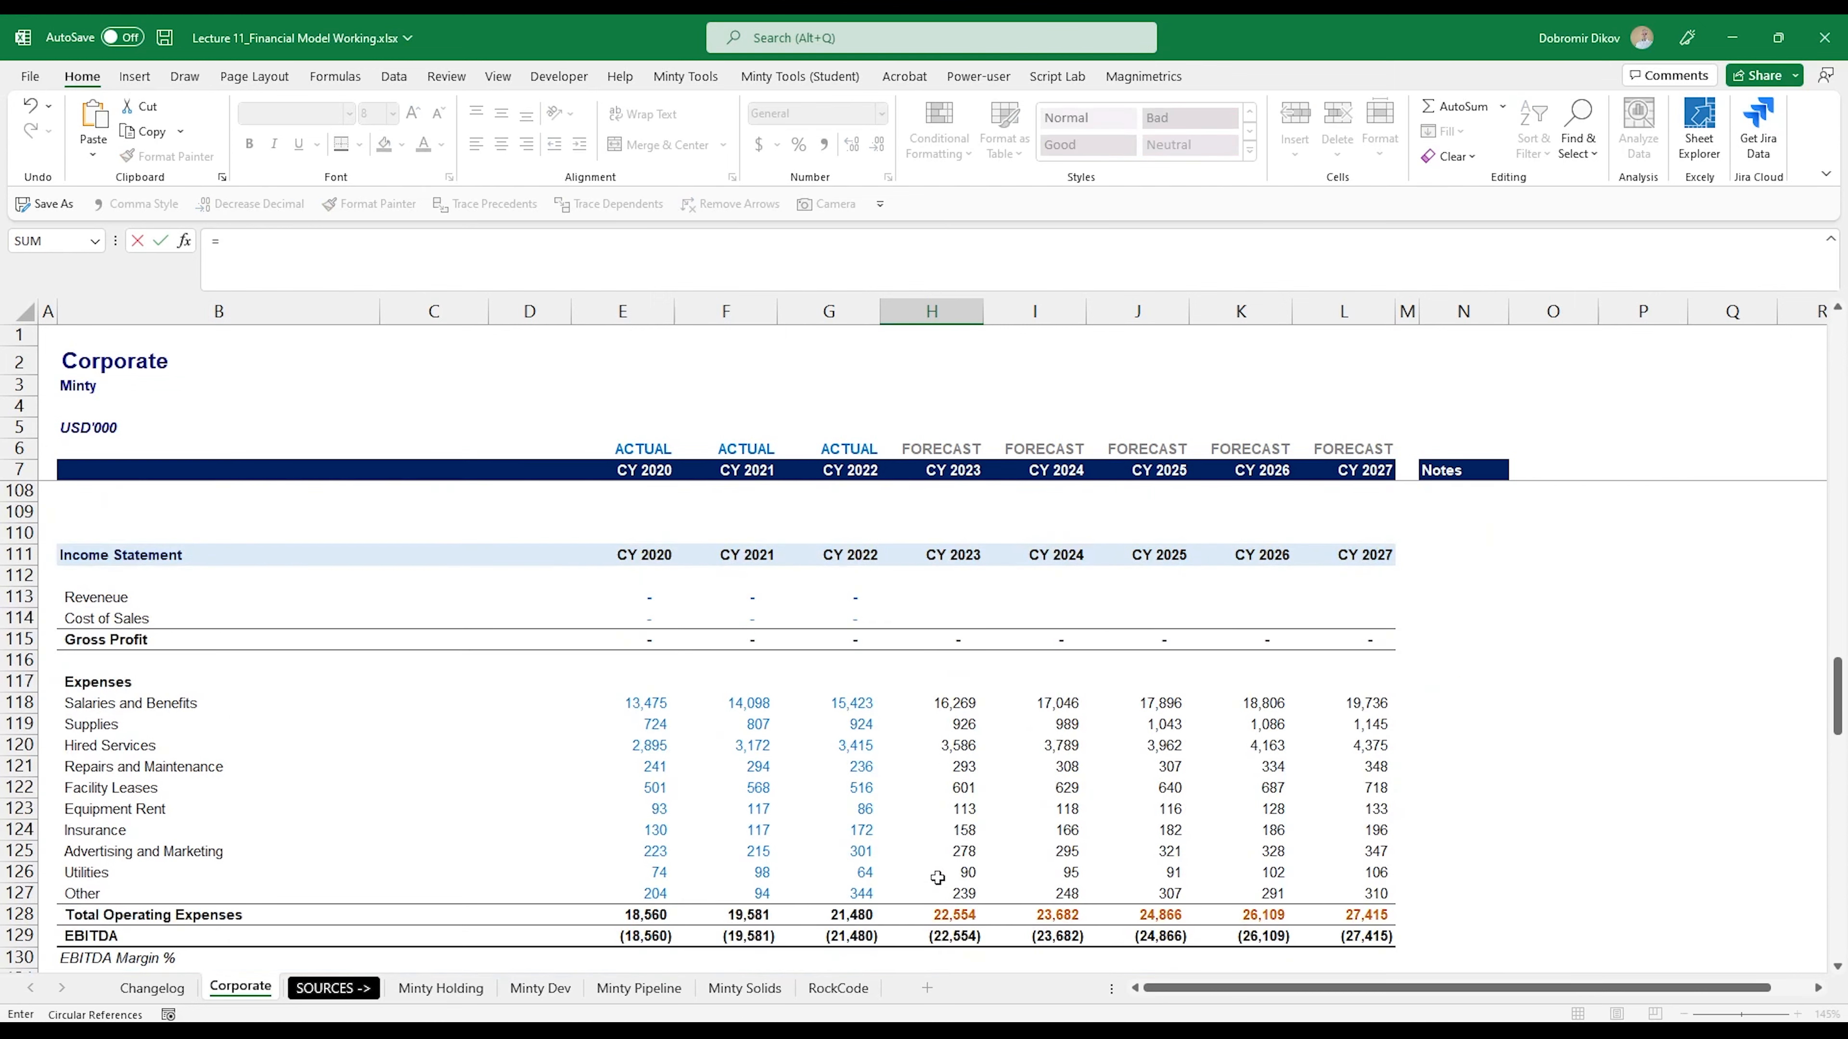
{"action": "scroll", "coordinate": [936, 889], "scroll_direction": "up", "scroll_amount": 10}
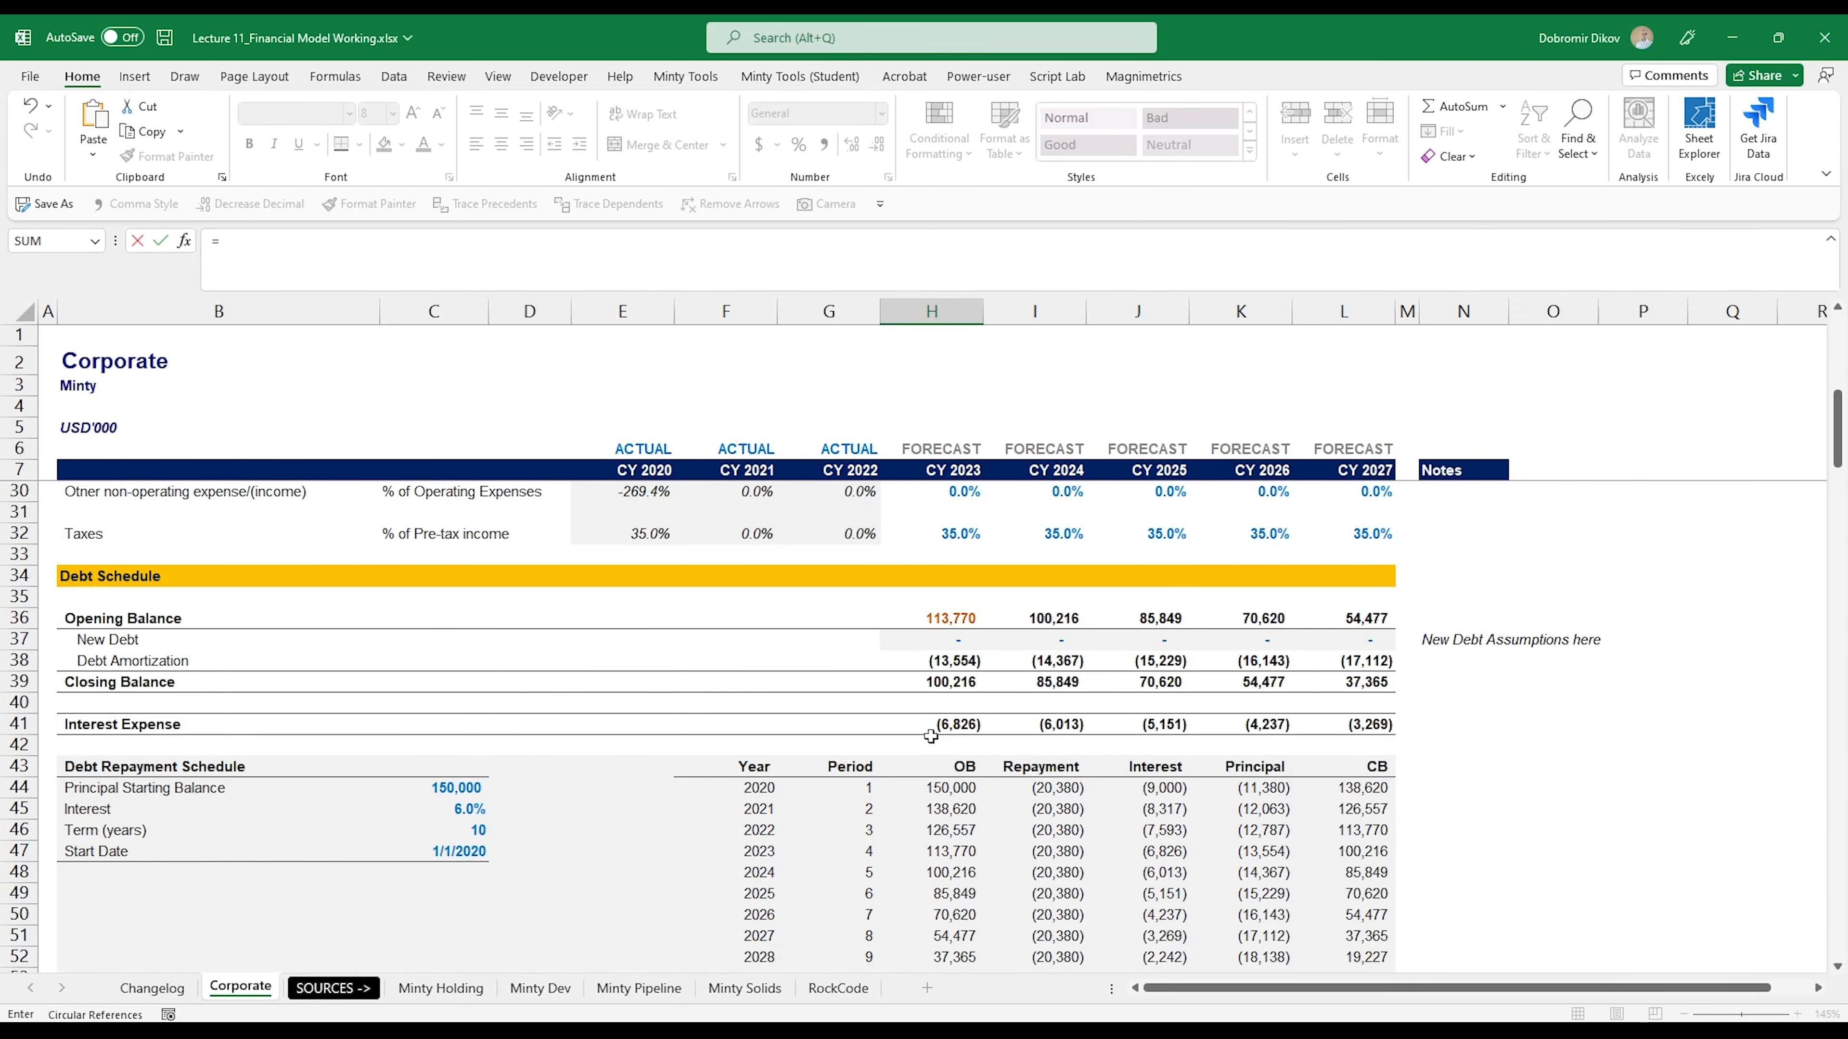
{"action": "left_click", "coordinate": [936, 663]}
{"action": "key", "text": "Return"}
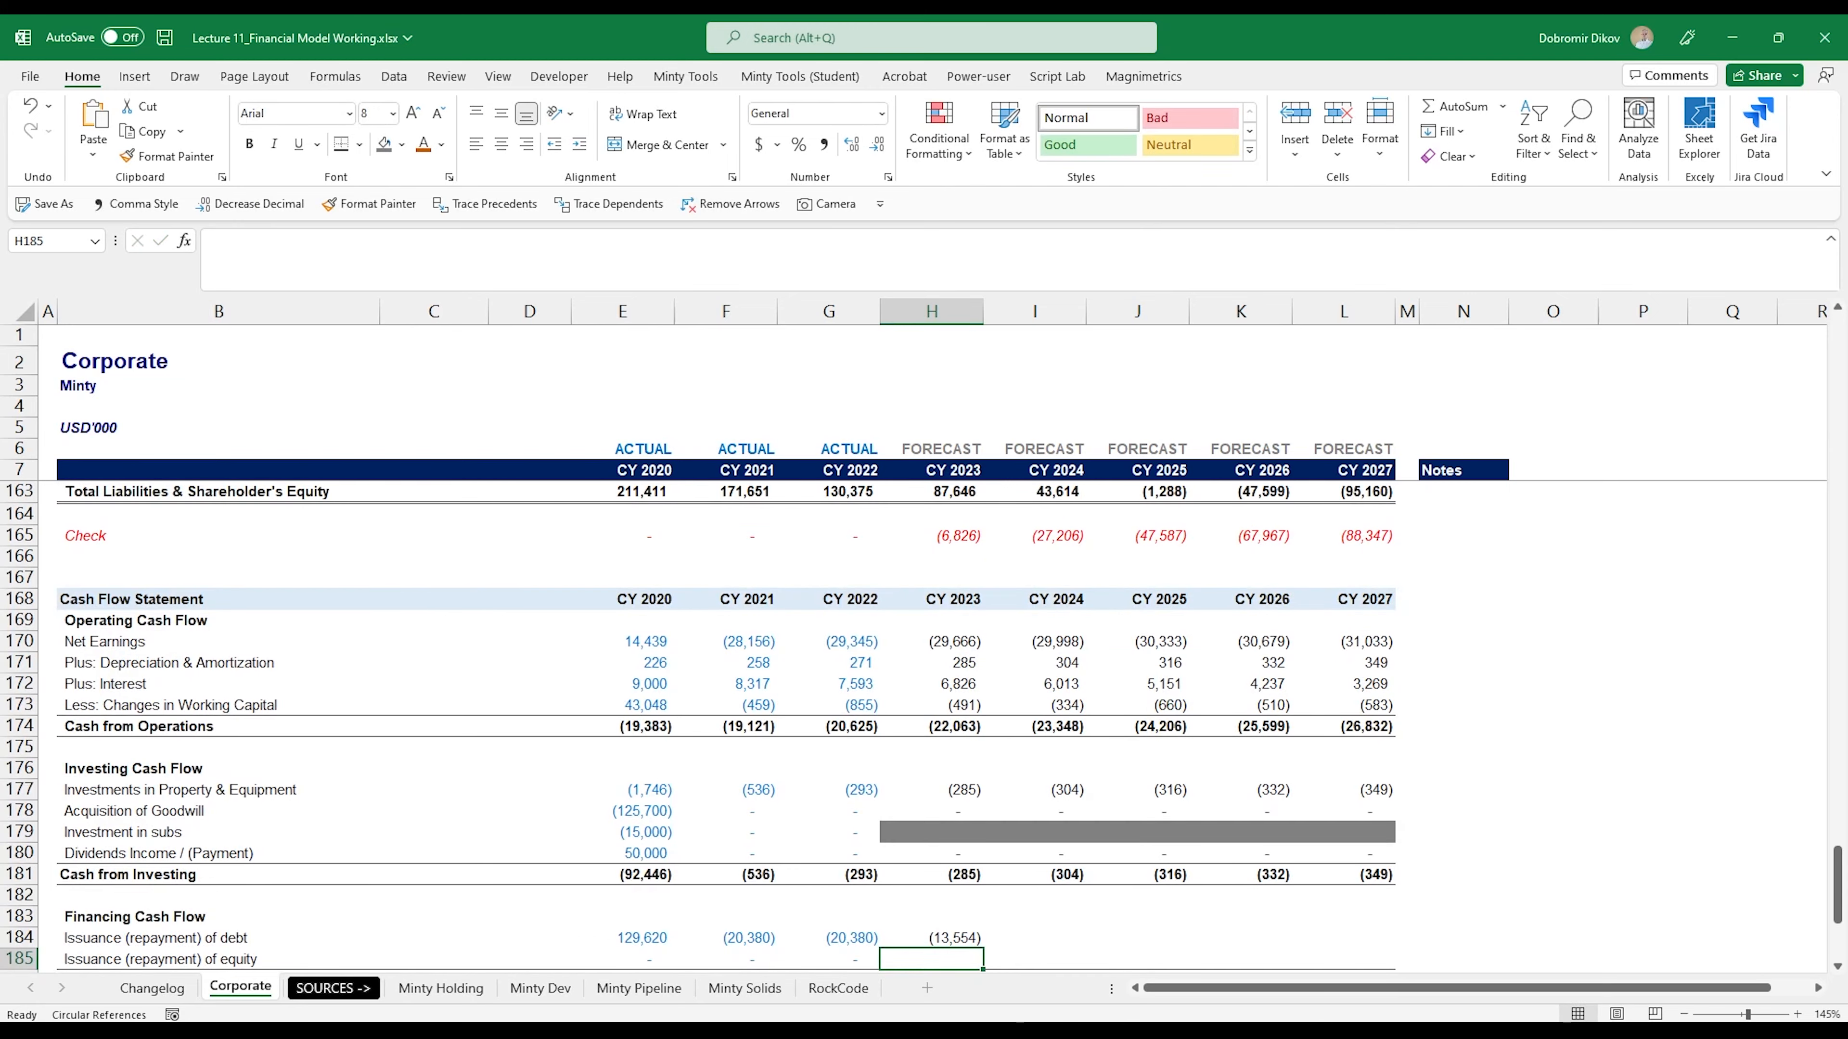
- Link CY 2023 Issuance (repayment) of equity in H185 to Issued Equity with =H100, and copy H184:H185 across to column L
{"action": "scroll", "coordinate": [957, 938], "scroll_direction": "down", "scroll_amount": 3}
{"action": "type", "text": "="}
{"action": "scroll", "coordinate": [921, 832], "scroll_direction": "up", "scroll_amount": 15}
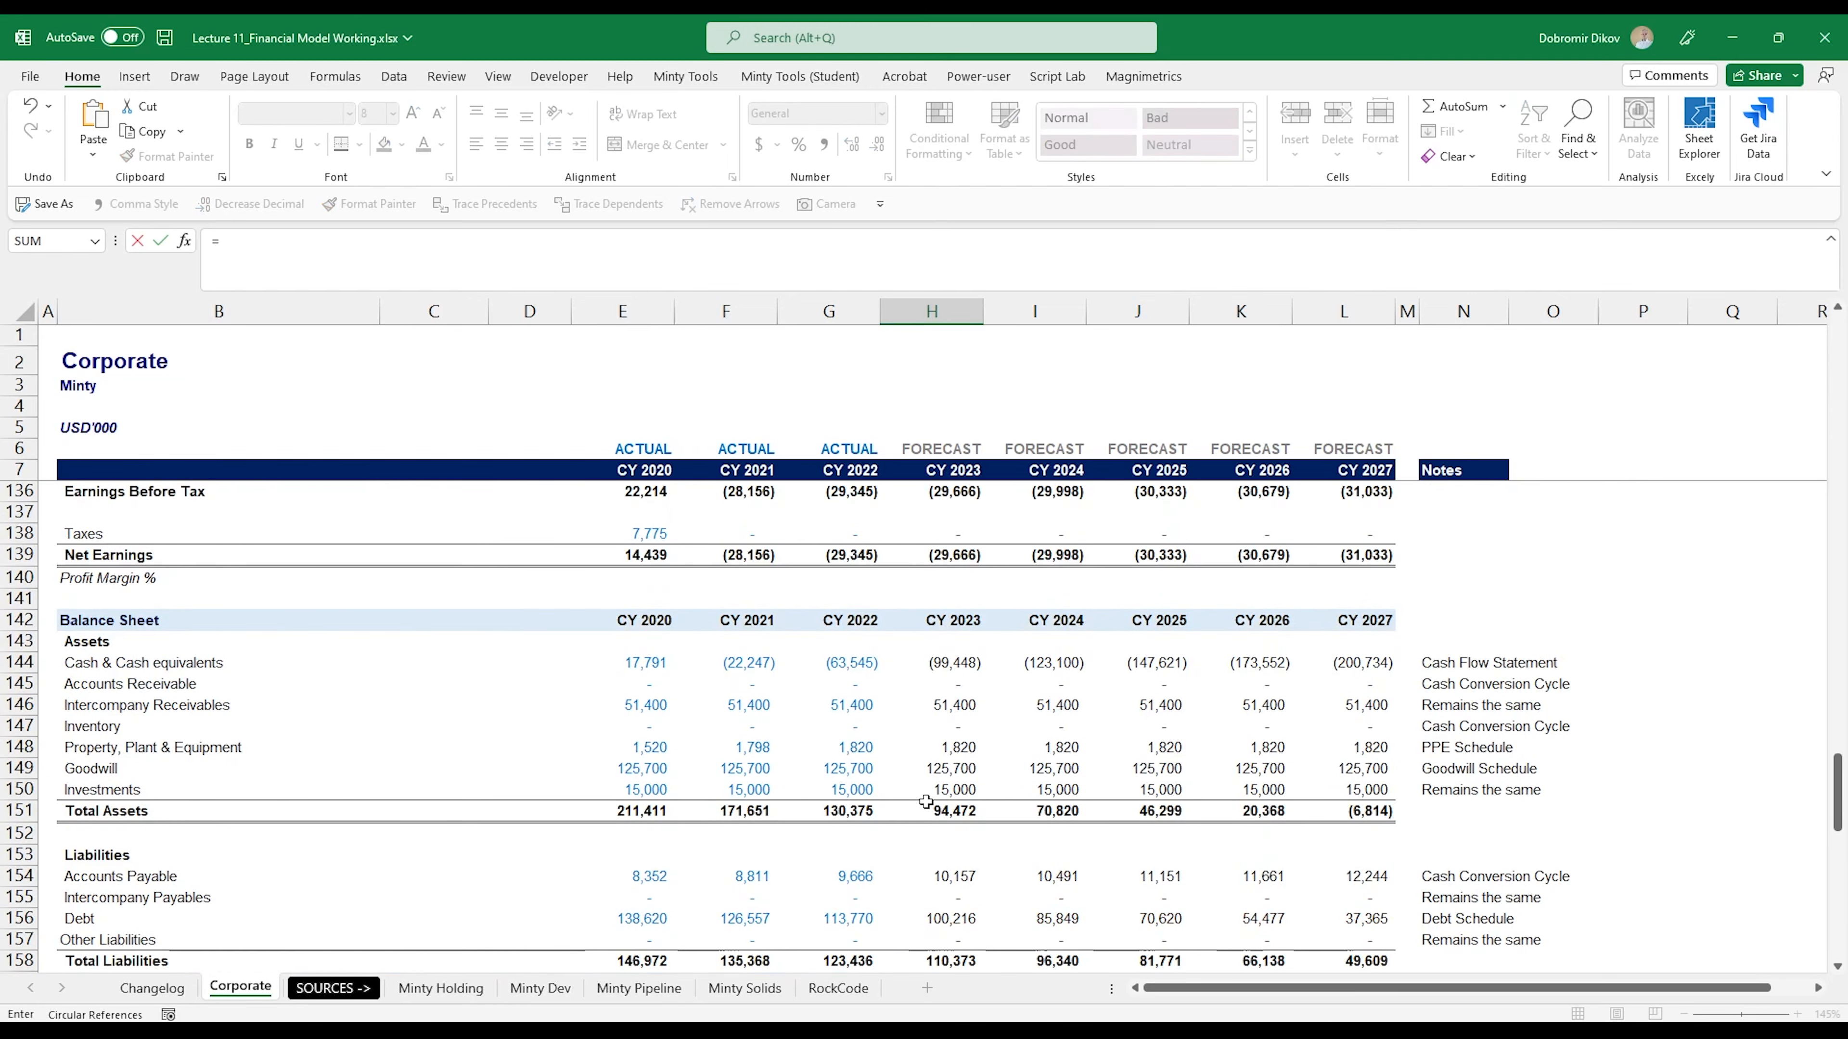
{"action": "scroll", "coordinate": [921, 832], "scroll_direction": "up", "scroll_amount": 2}
{"action": "scroll", "coordinate": [910, 863], "scroll_direction": "up", "scroll_amount": 9}
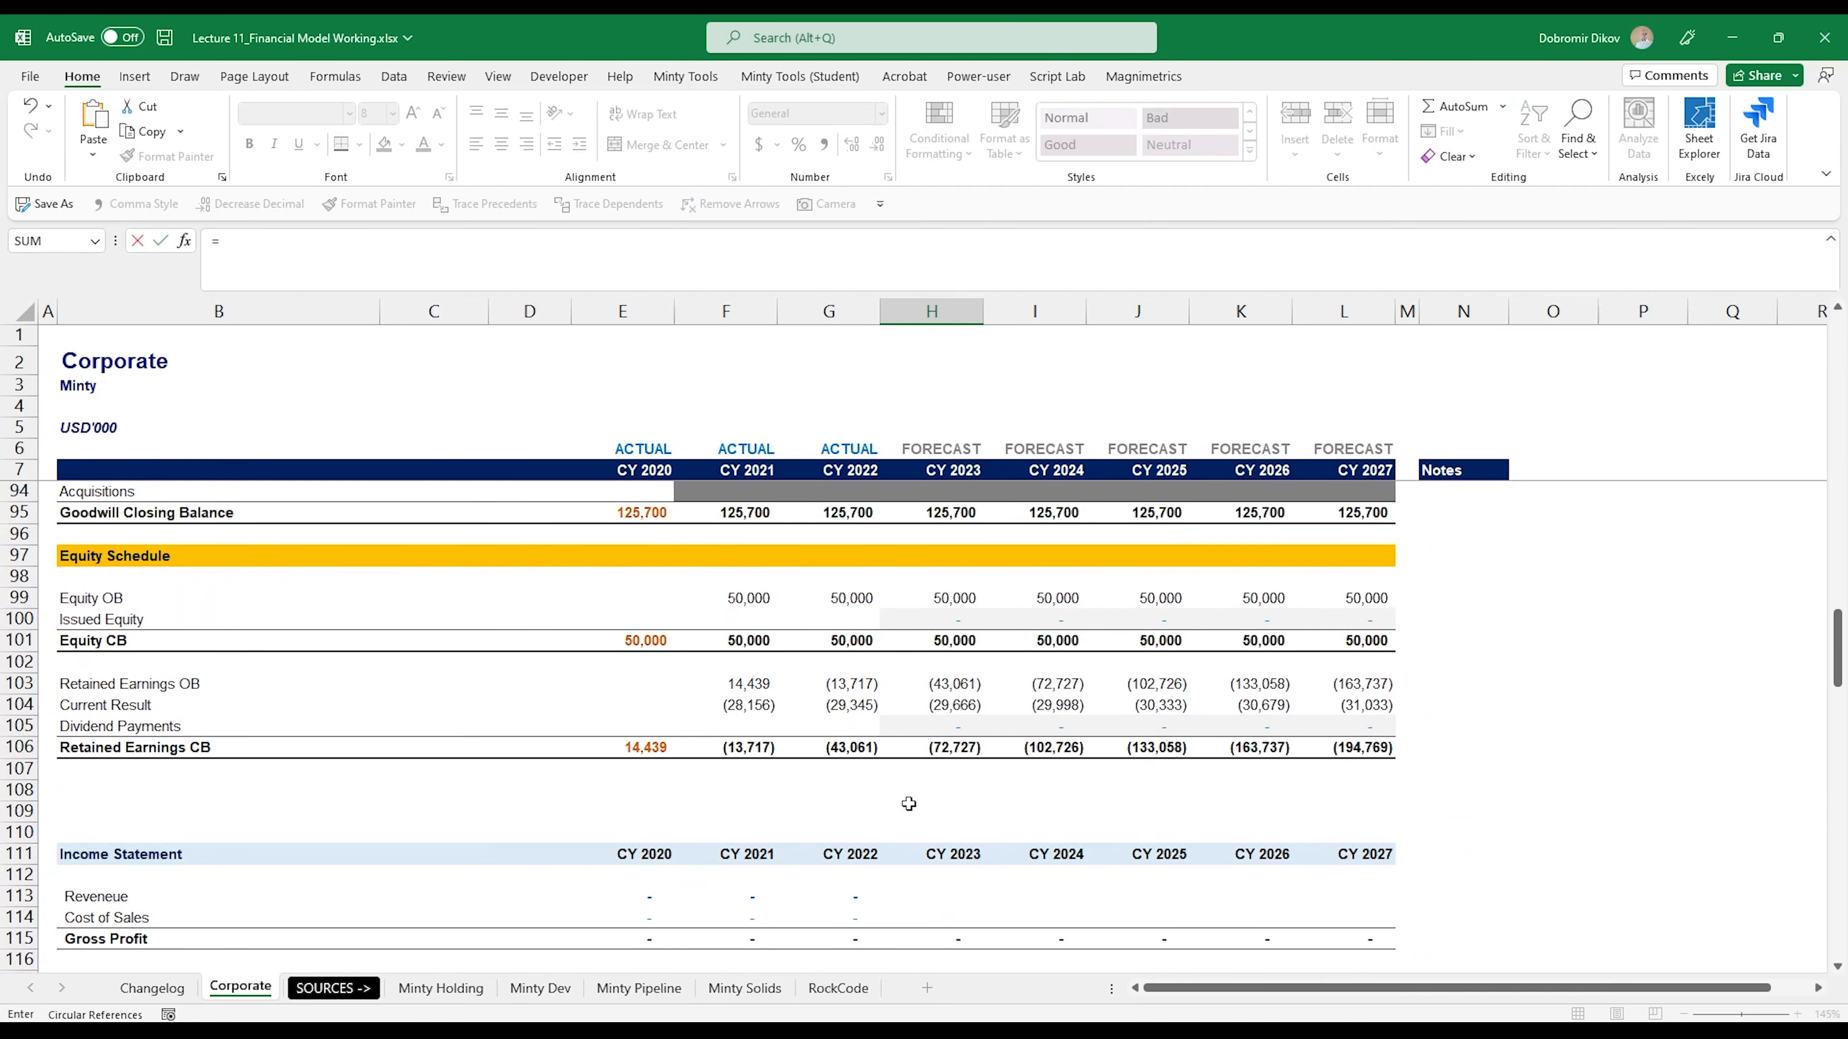
{"action": "left_click", "coordinate": [920, 619]}
{"action": "key", "text": "Return"}
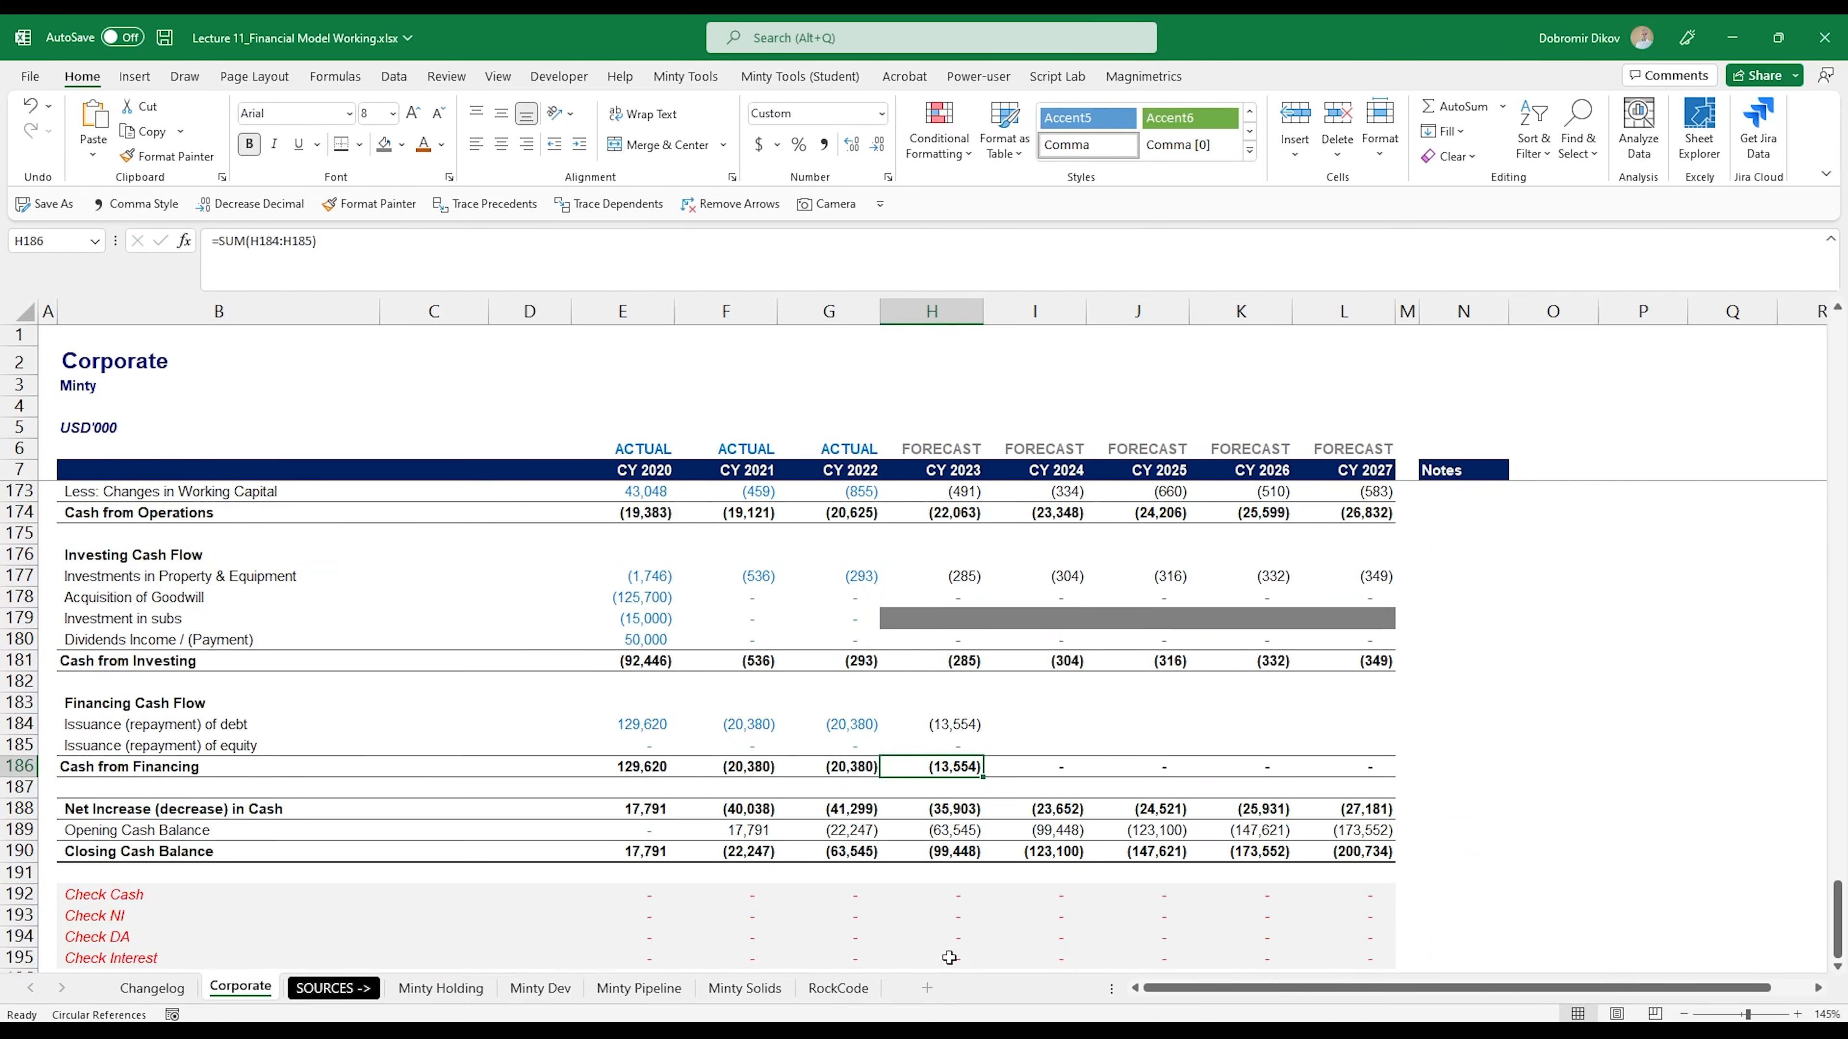
{"action": "left_click_drag", "start_coordinate": [951, 730], "coordinate": [1386, 756]}
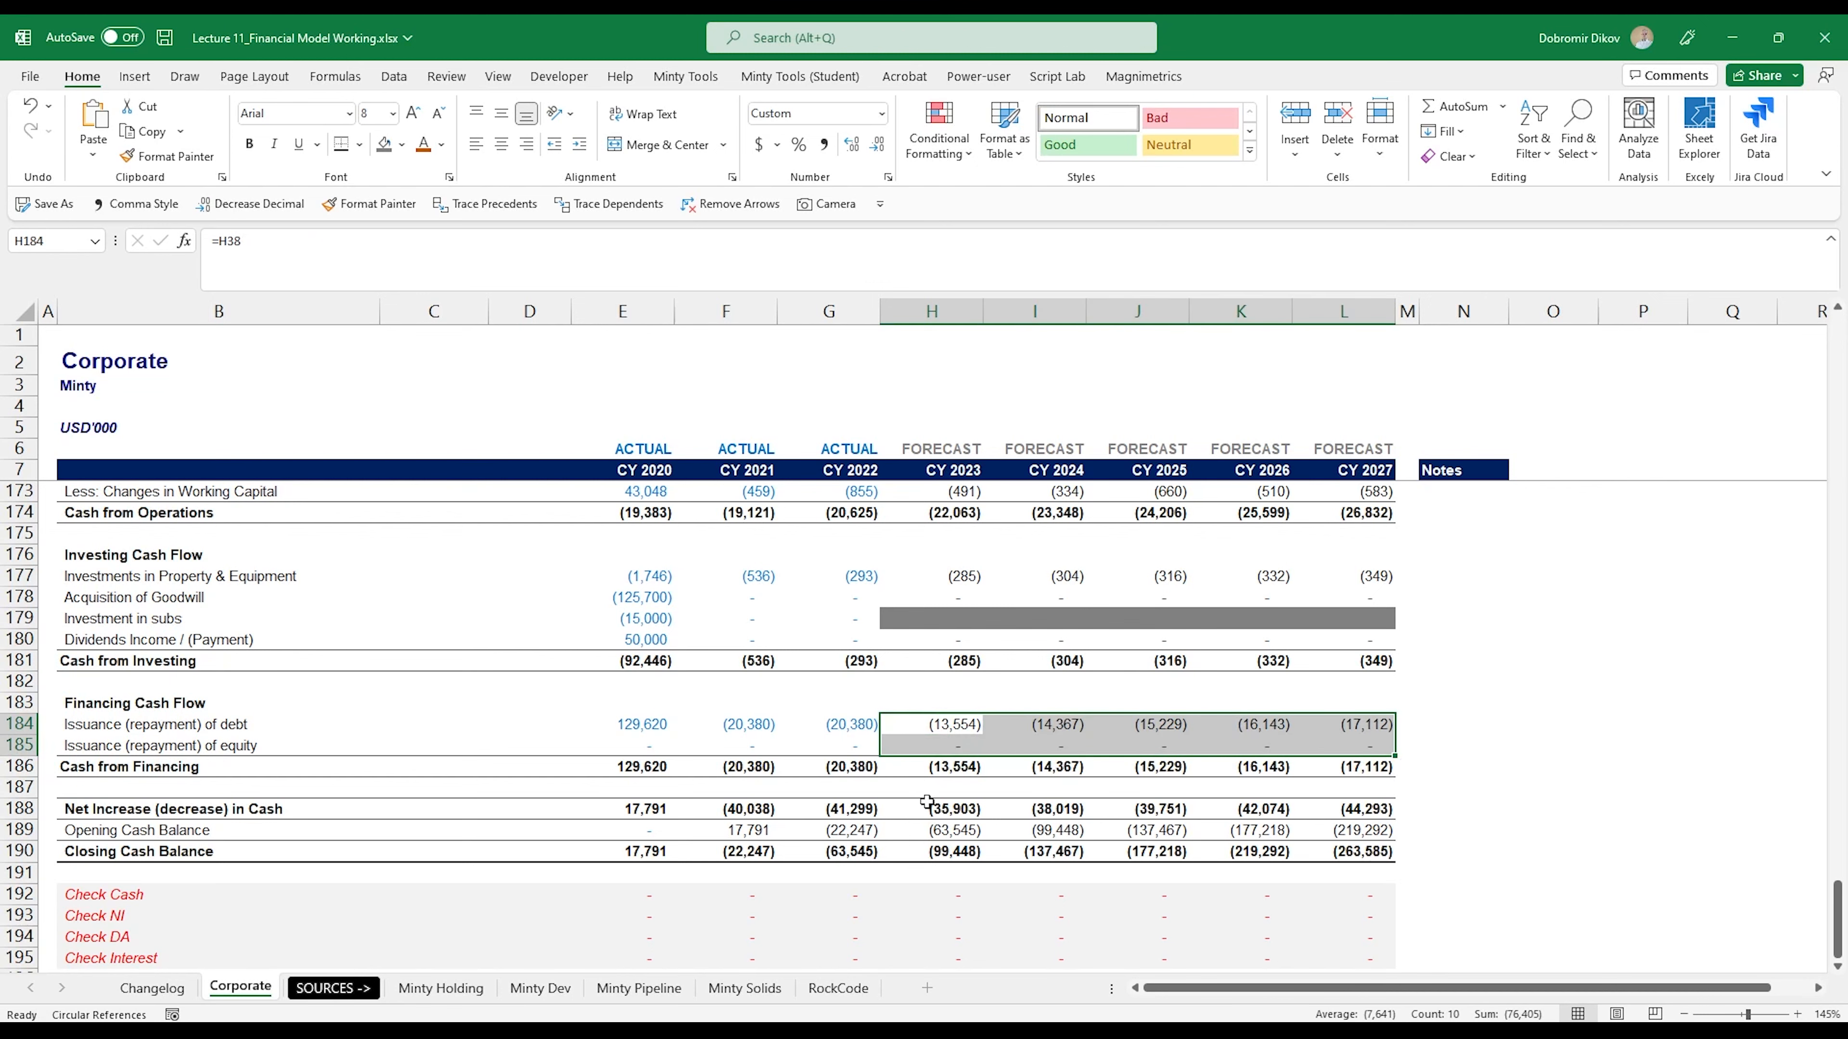
- Review the forecast cash flow checks in H192:L195 and inspect the CY 2023 formulas for cash, NI, DA and interest
{"action": "scroll", "coordinate": [934, 825], "scroll_direction": "up", "scroll_amount": 1}
{"action": "scroll", "coordinate": [931, 845], "scroll_direction": "down", "scroll_amount": 3}
{"action": "left_click_drag", "start_coordinate": [932, 767], "coordinate": [1345, 830]}
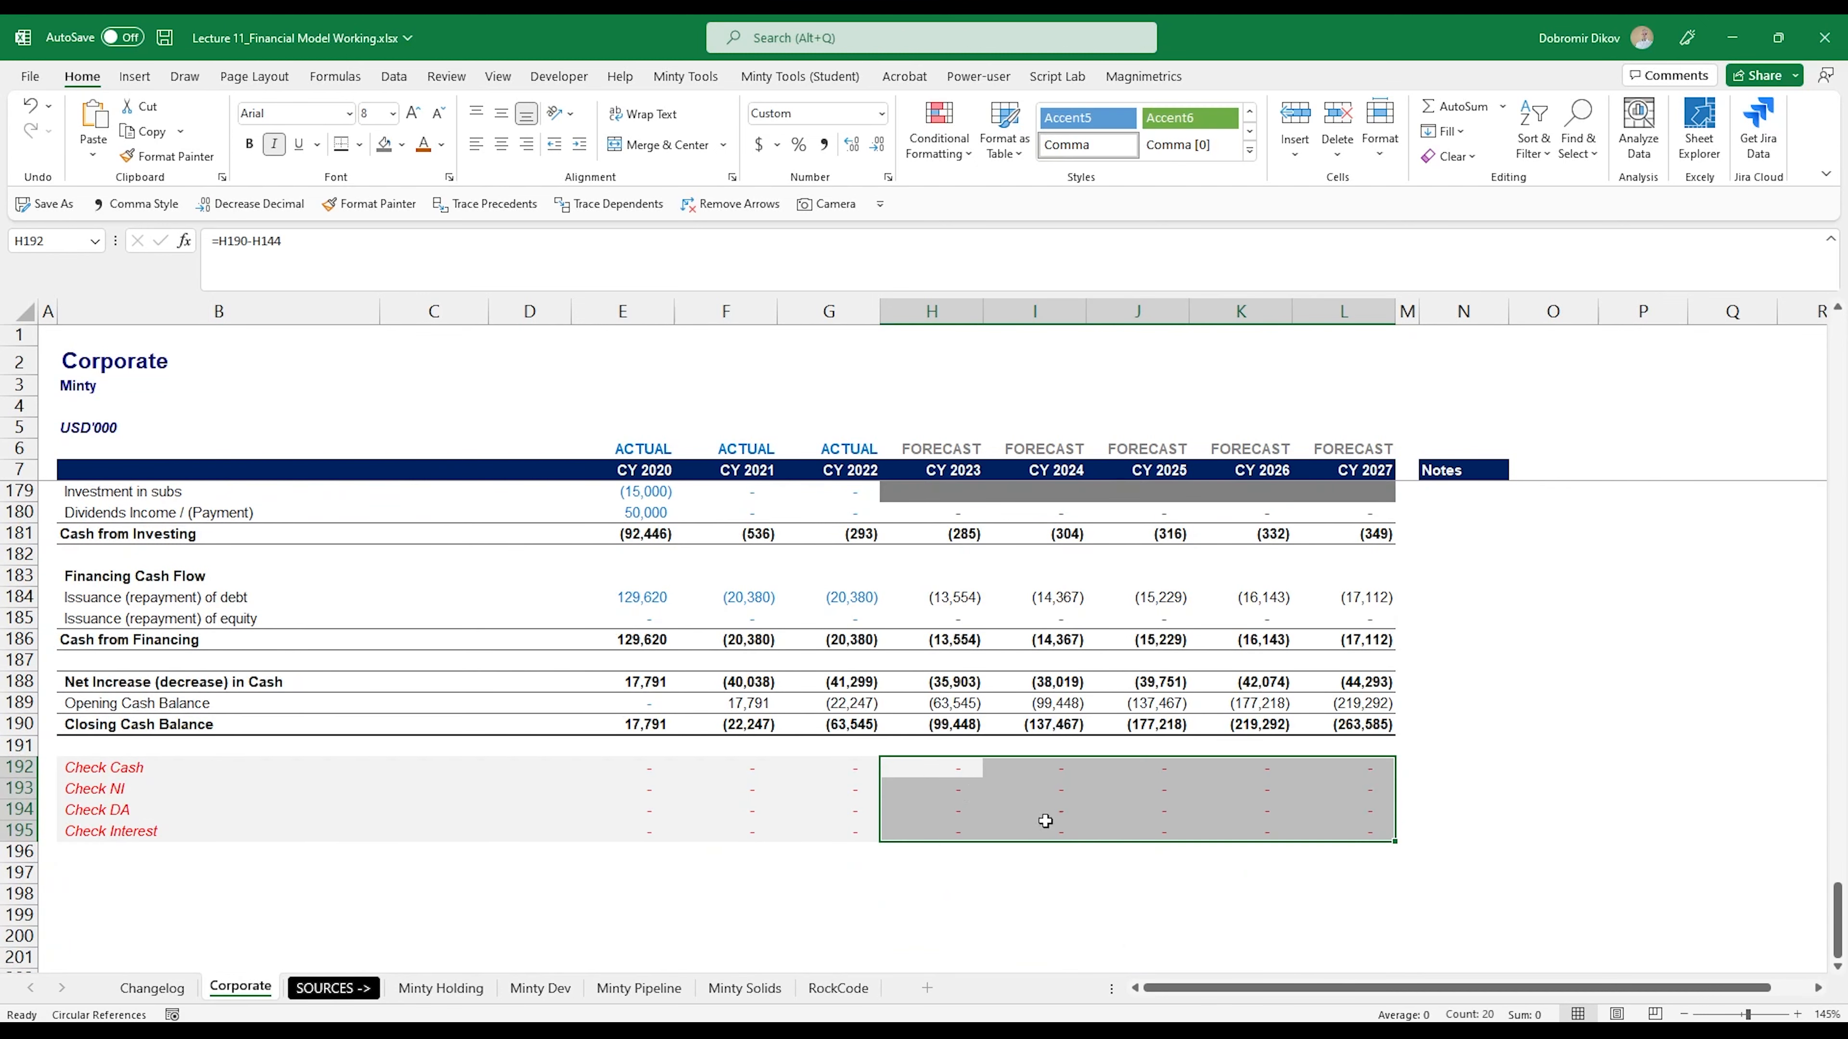
{"action": "left_click_drag", "start_coordinate": [944, 772], "coordinate": [1300, 837]}
{"action": "left_click", "coordinate": [934, 768]}
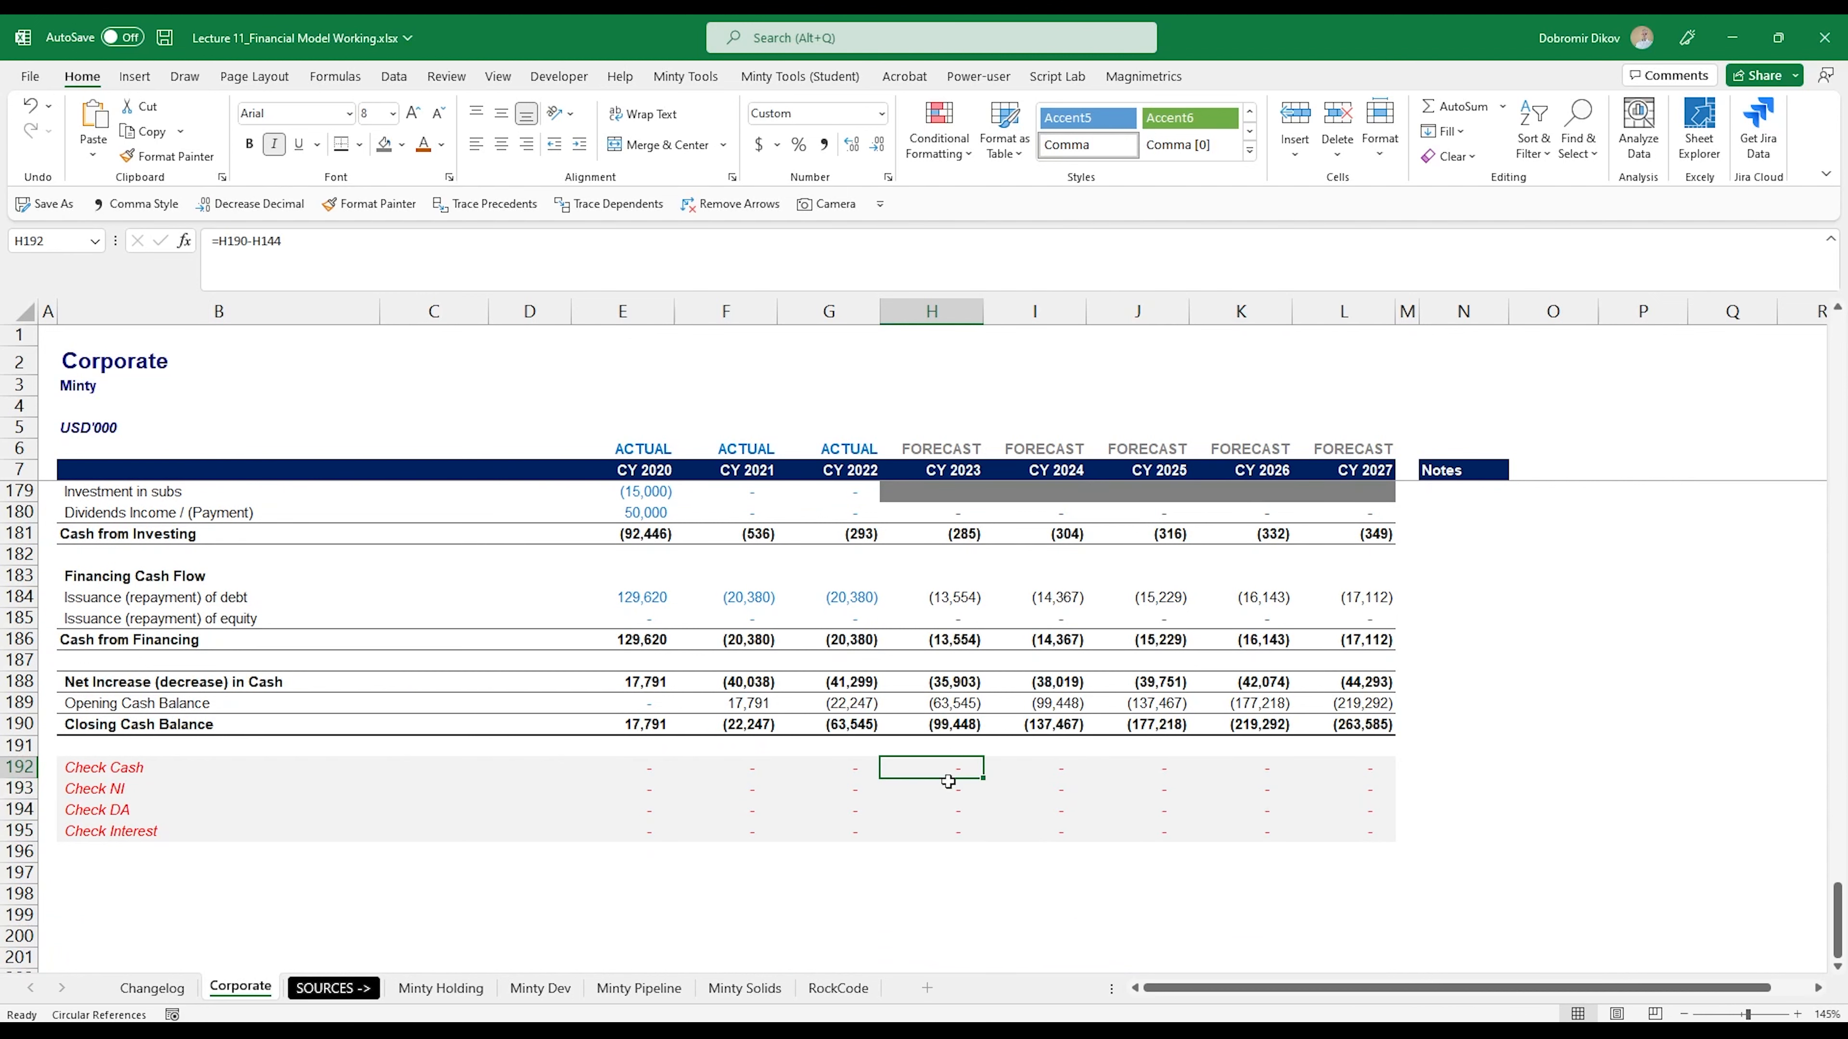
{"action": "left_click", "coordinate": [948, 790]}
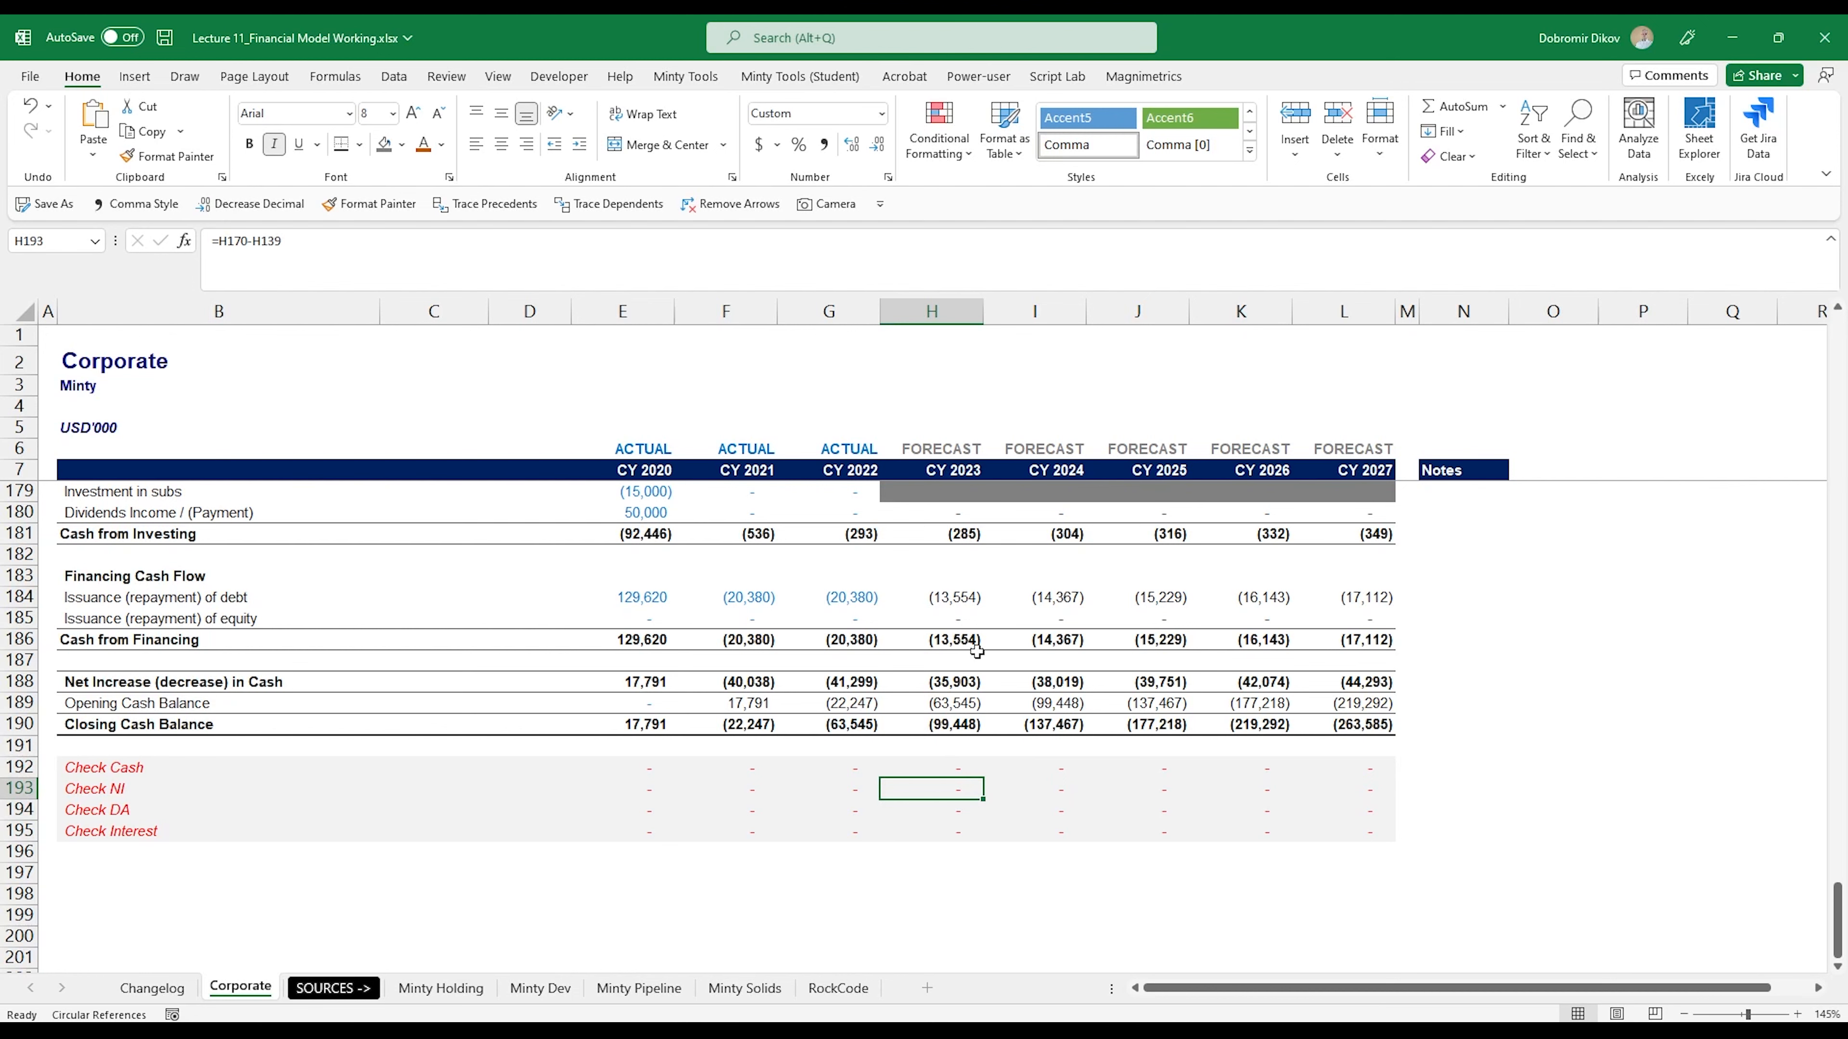
{"action": "left_click", "coordinate": [932, 815]}
{"action": "left_click", "coordinate": [936, 837]}
- Examine the forecast balance sheet Check in H165:L165, the balance sheet lines above it and the debt repayment formula in H184
{"action": "scroll", "coordinate": [922, 896], "scroll_direction": "up", "scroll_amount": 2}
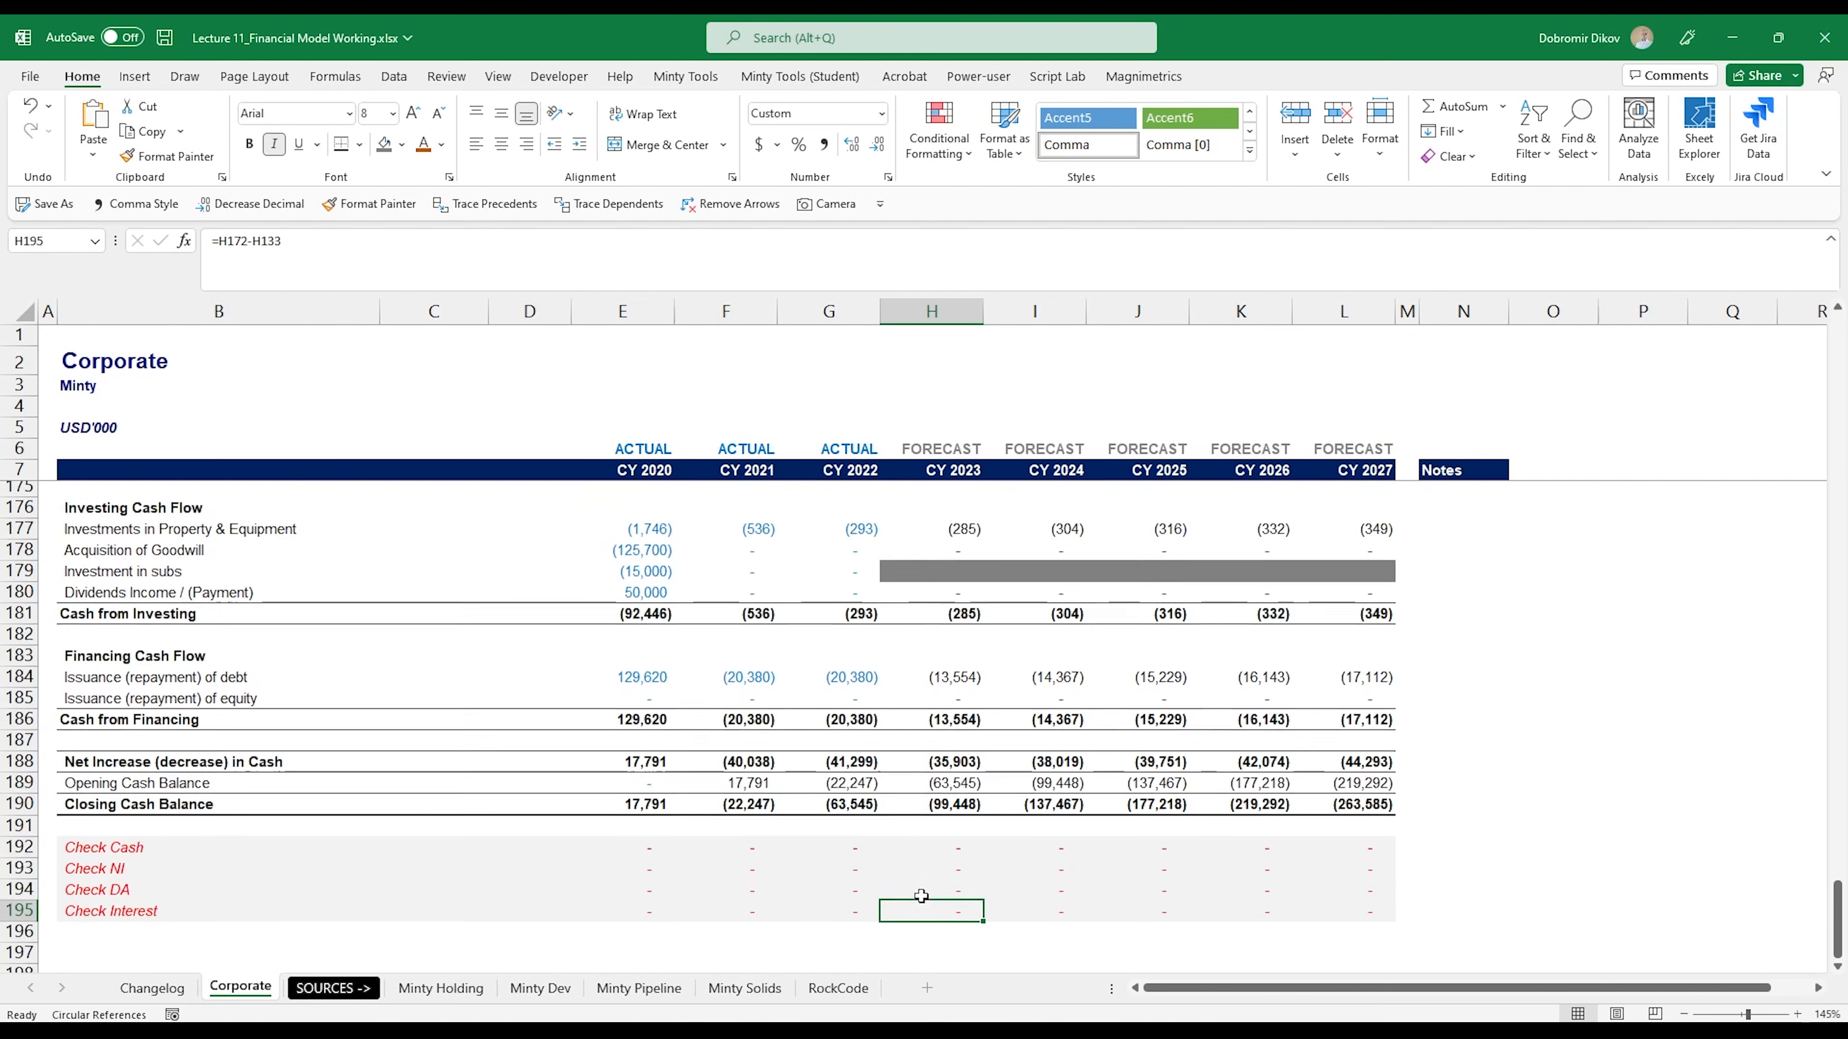
{"action": "scroll", "coordinate": [921, 896], "scroll_direction": "up", "scroll_amount": 5}
{"action": "left_click_drag", "start_coordinate": [945, 642], "coordinate": [1299, 641]}
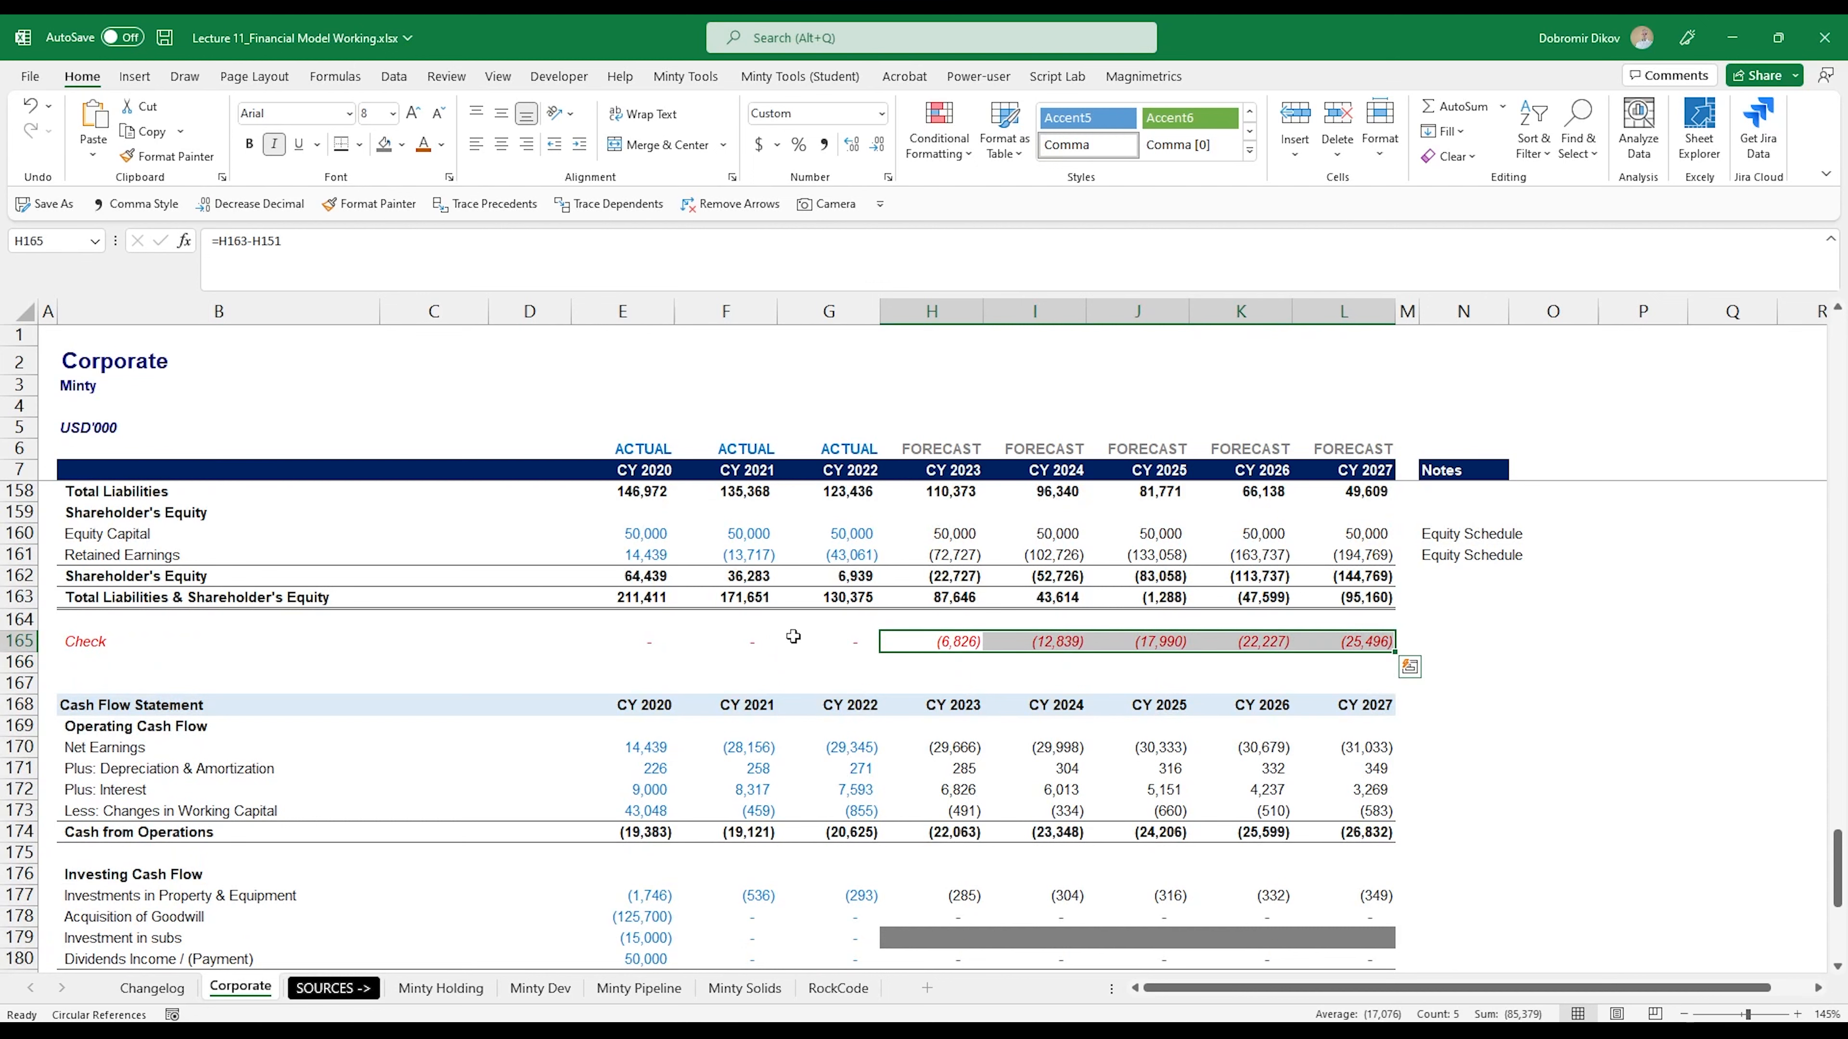
{"action": "scroll", "coordinate": [937, 725], "scroll_direction": "up", "scroll_amount": 4}
{"action": "scroll", "coordinate": [942, 757], "scroll_direction": "up", "scroll_amount": 4}
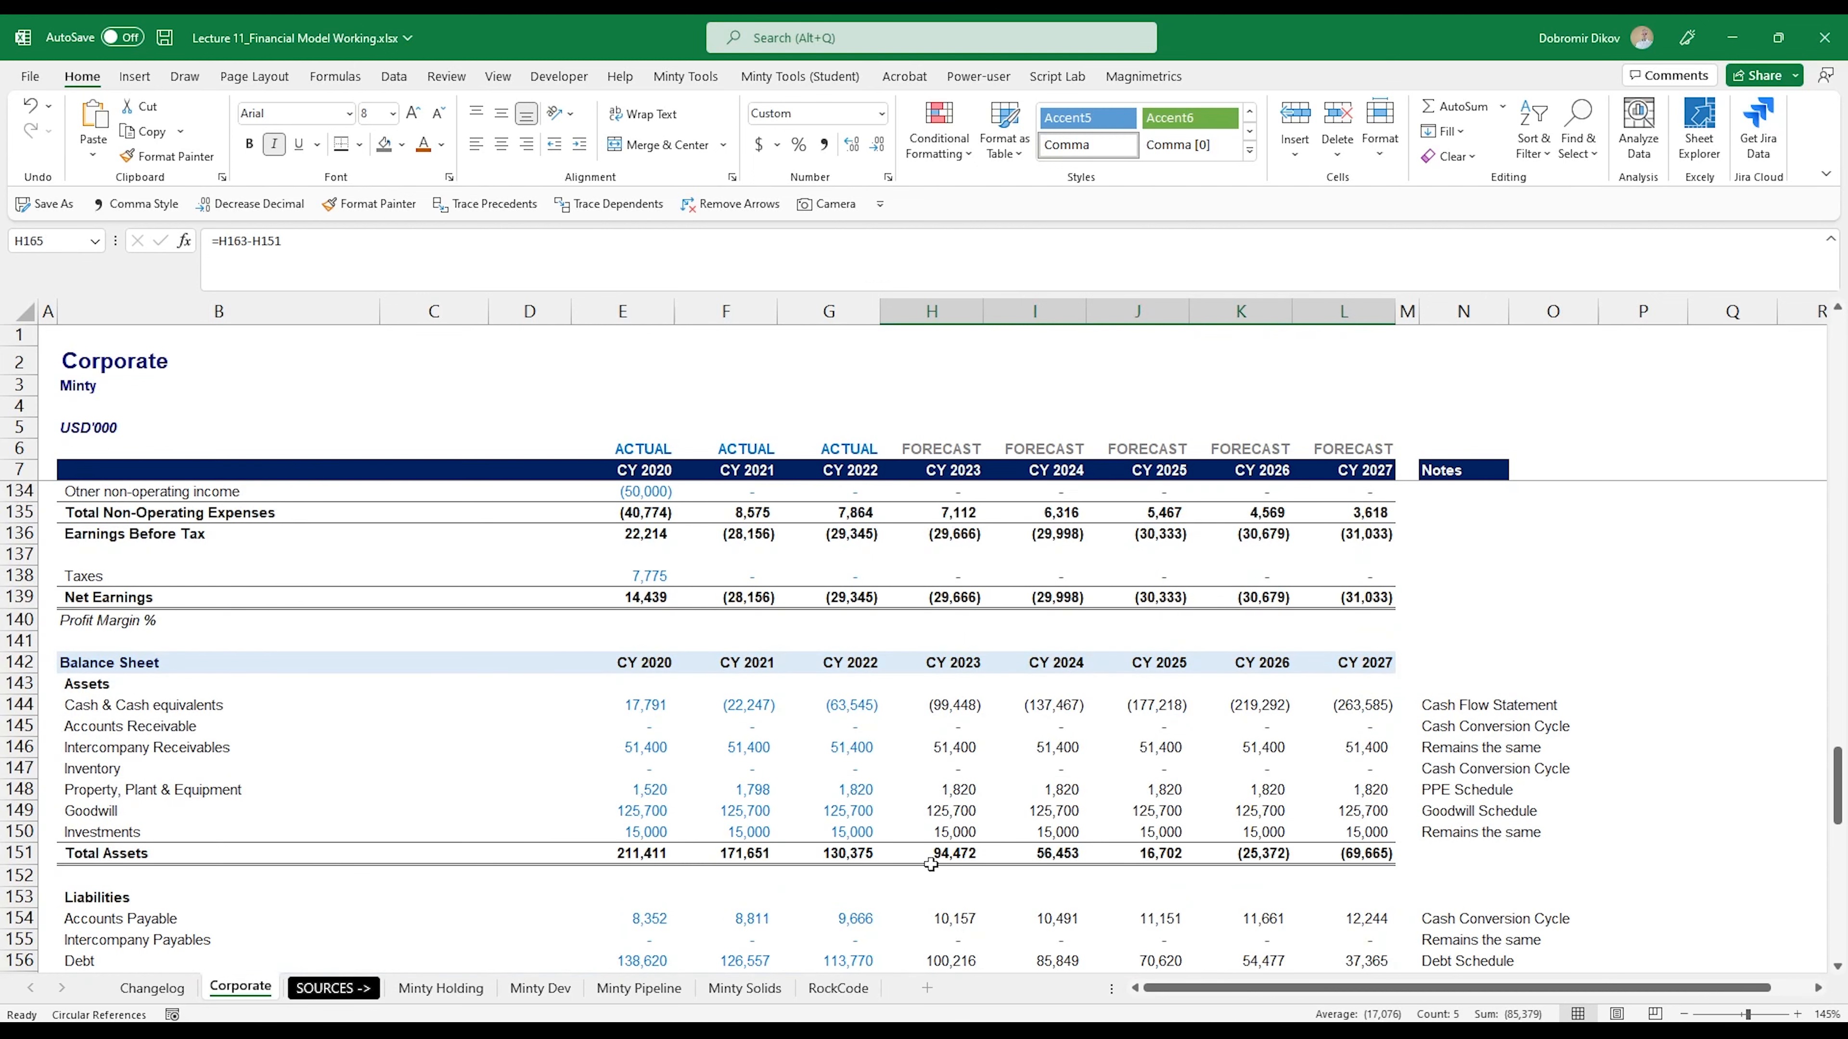
{"action": "scroll", "coordinate": [945, 873], "scroll_direction": "down", "scroll_amount": 14}
{"action": "left_click", "coordinate": [950, 666]}
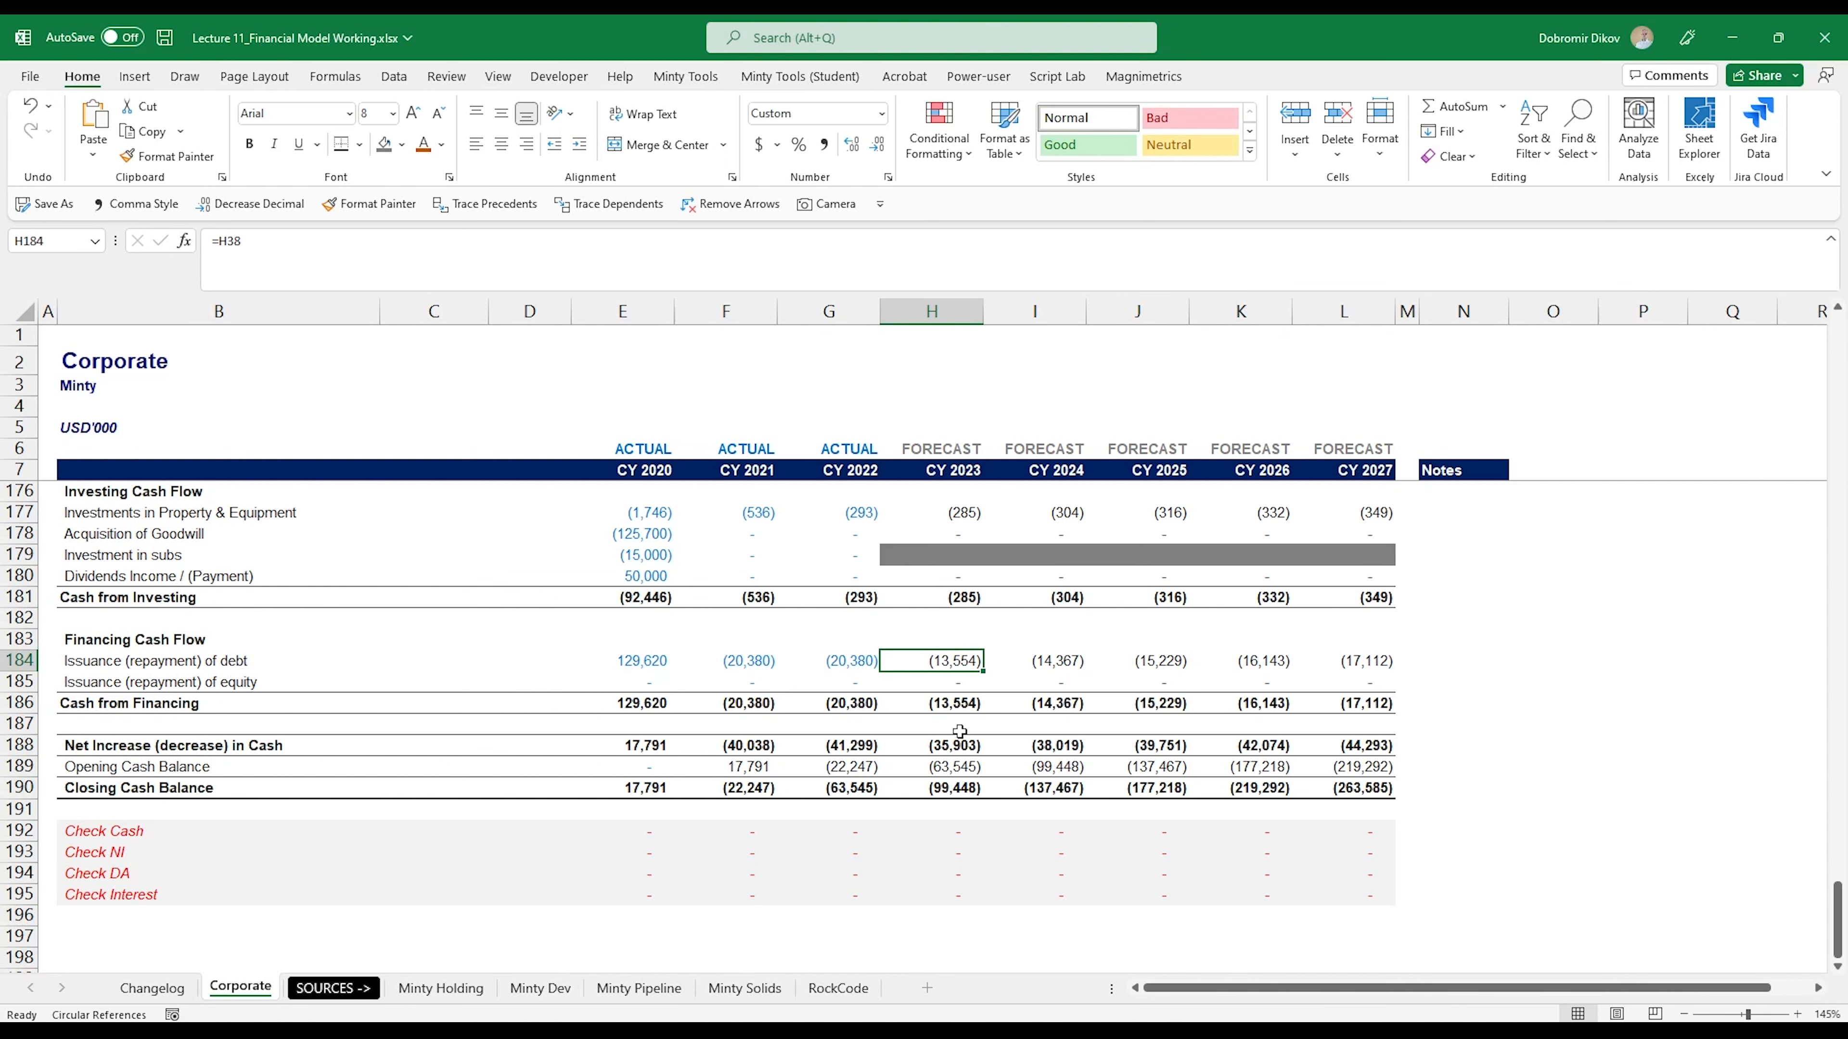
- Add the CY 2023 Interest Expense from the Debt Schedule to Issuance (repayment) of debt in H184, making it =H38+H41
{"action": "key", "text": "F2"}
{"action": "type", "text": "+"}
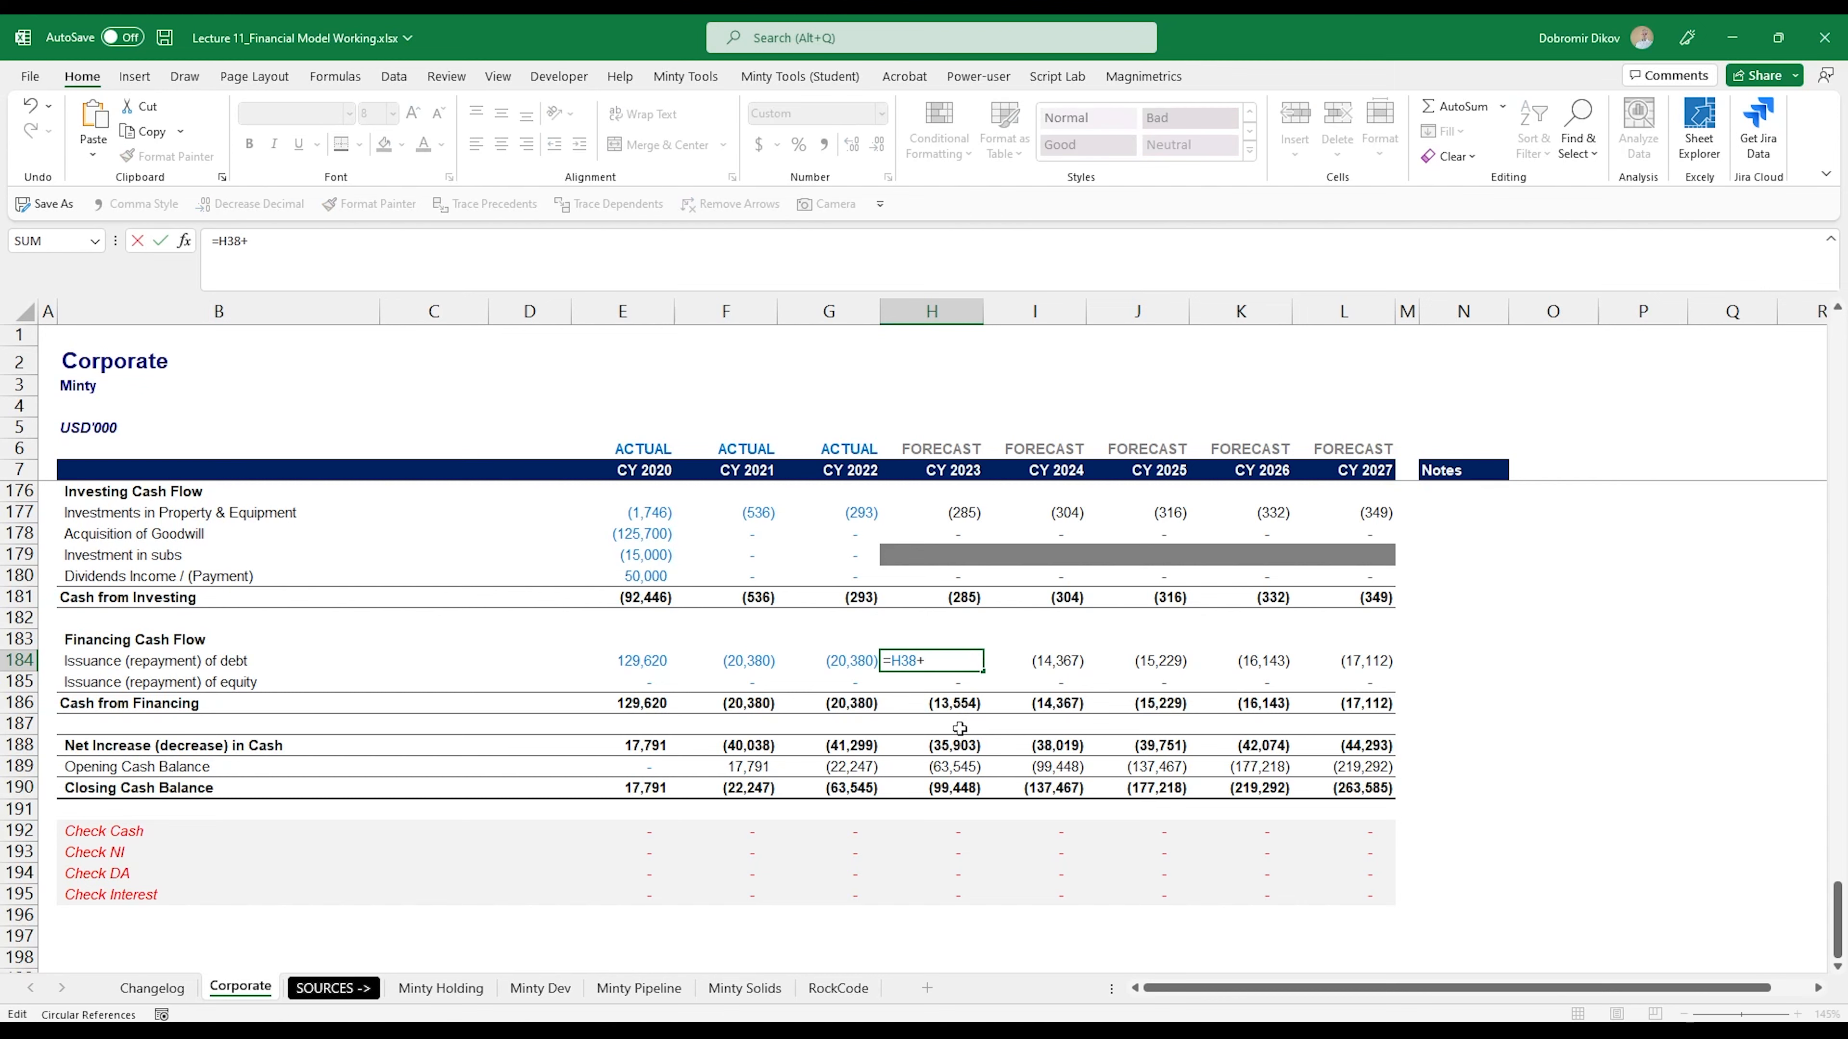
{"action": "scroll", "coordinate": [989, 631], "scroll_direction": "up", "scroll_amount": 17}
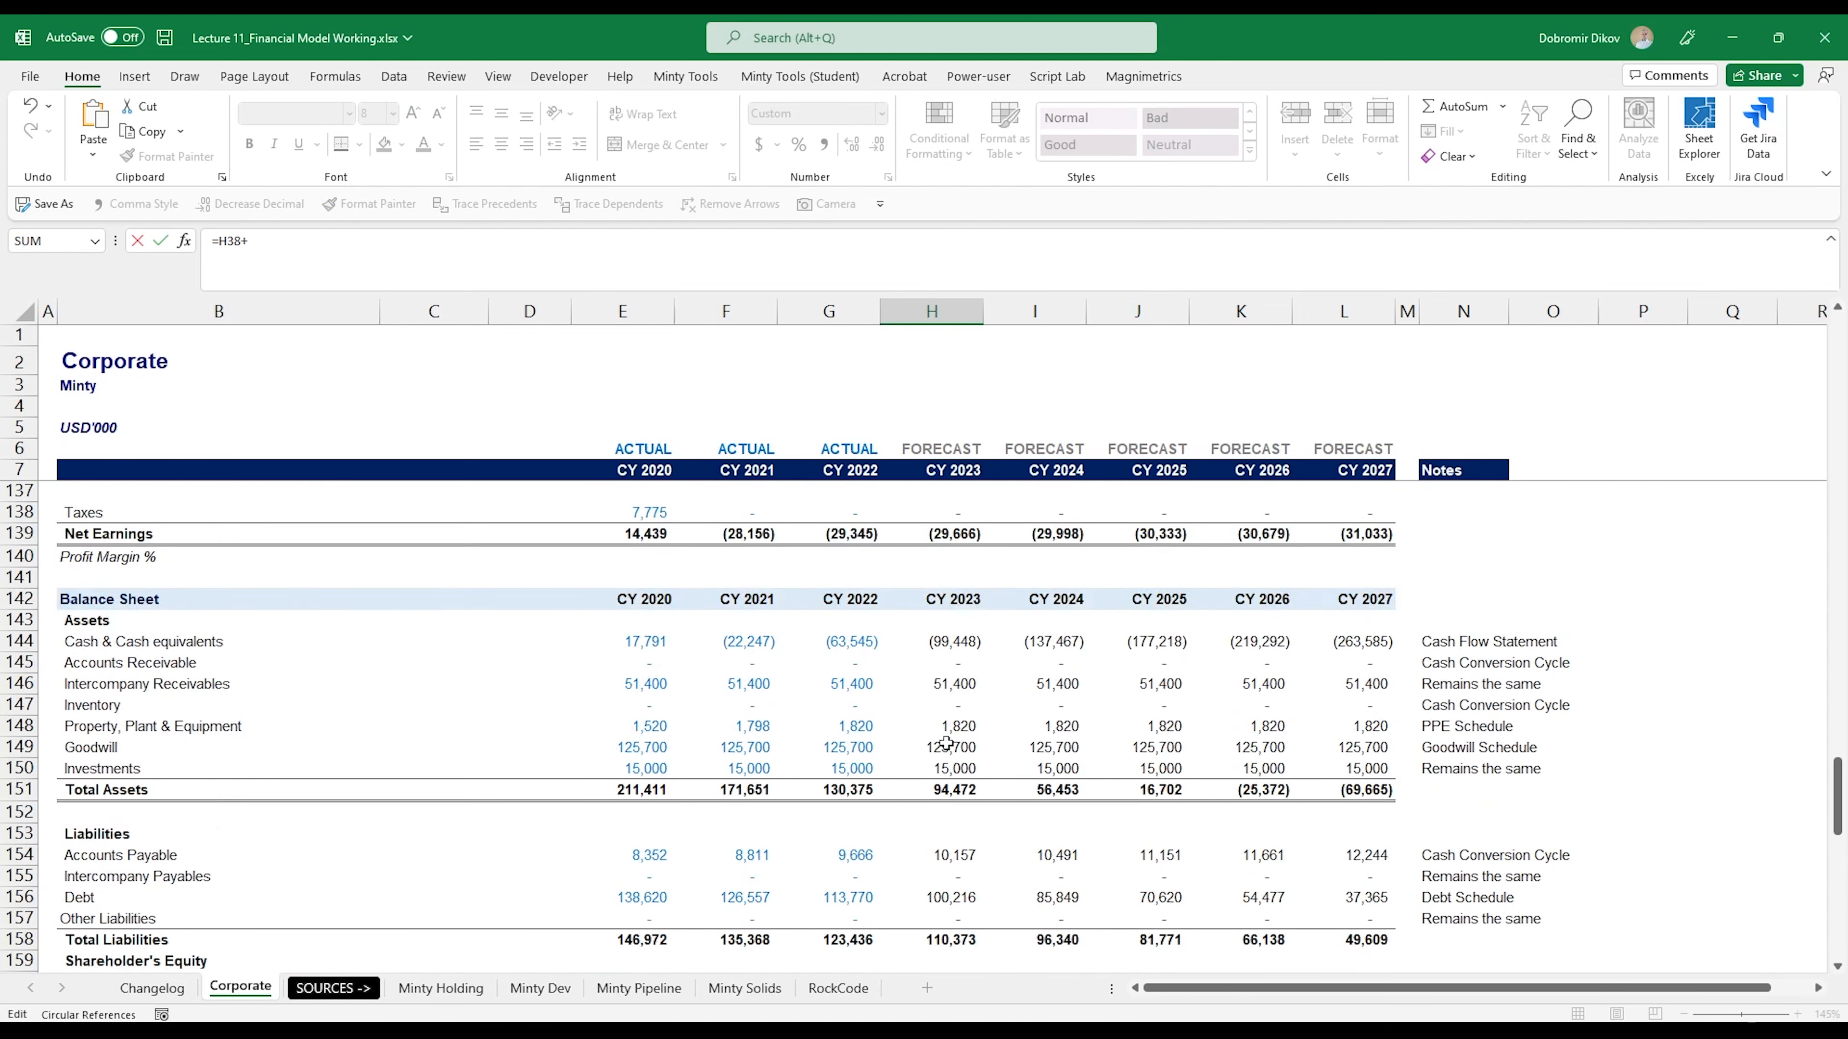
{"action": "scroll", "coordinate": [945, 762], "scroll_direction": "up", "scroll_amount": 20}
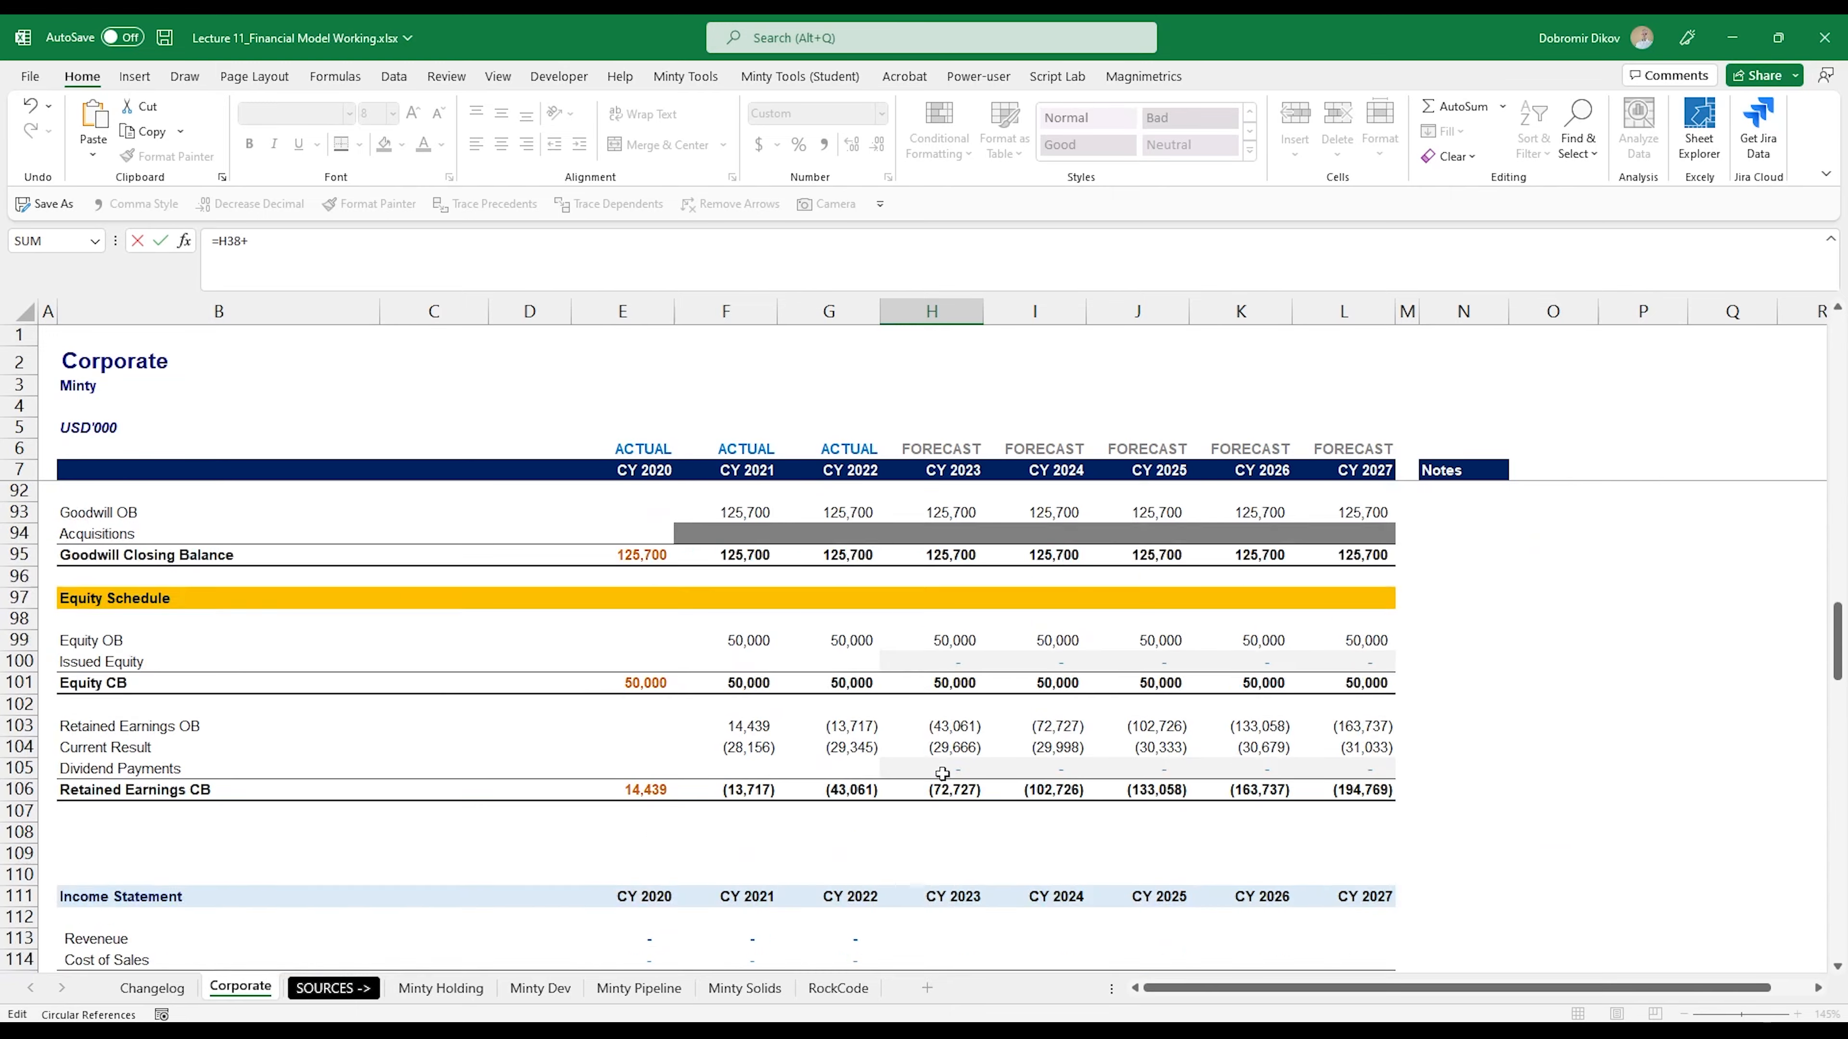
{"action": "scroll", "coordinate": [942, 775], "scroll_direction": "up", "scroll_amount": 6}
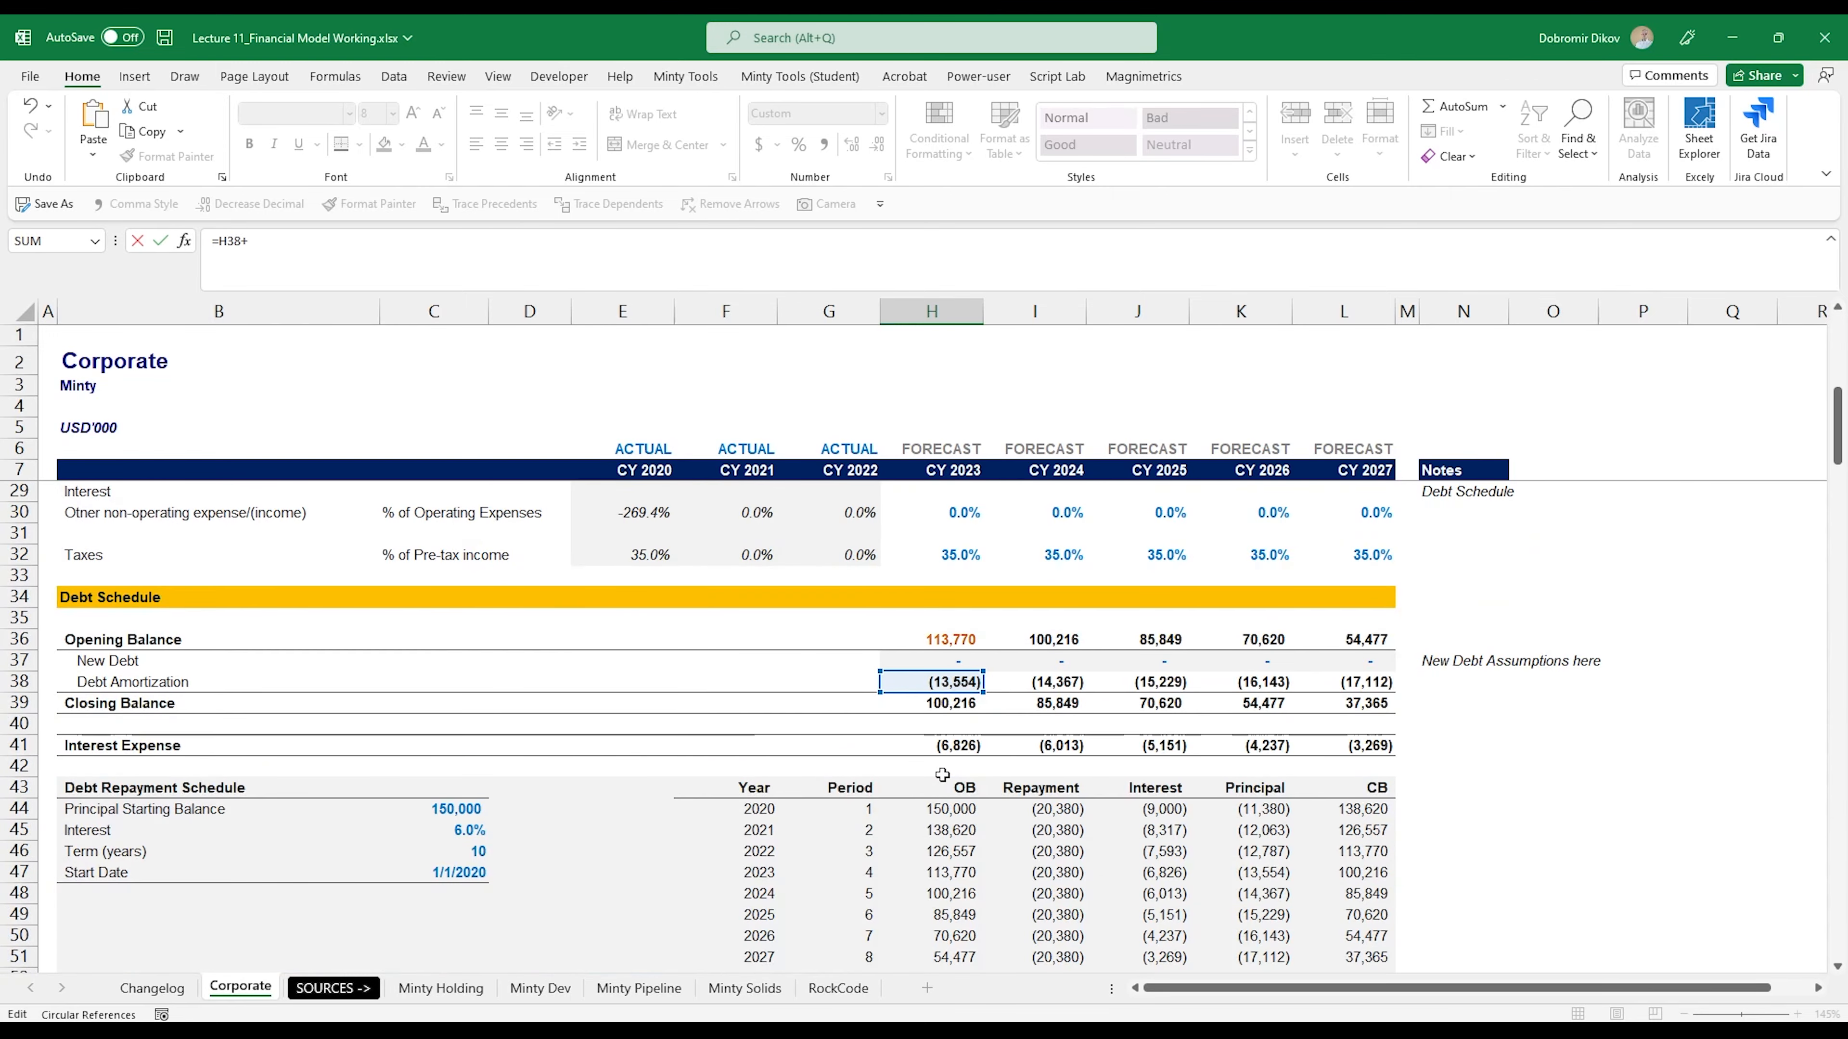
{"action": "left_click", "coordinate": [951, 746]}
{"action": "key", "text": "Return"}
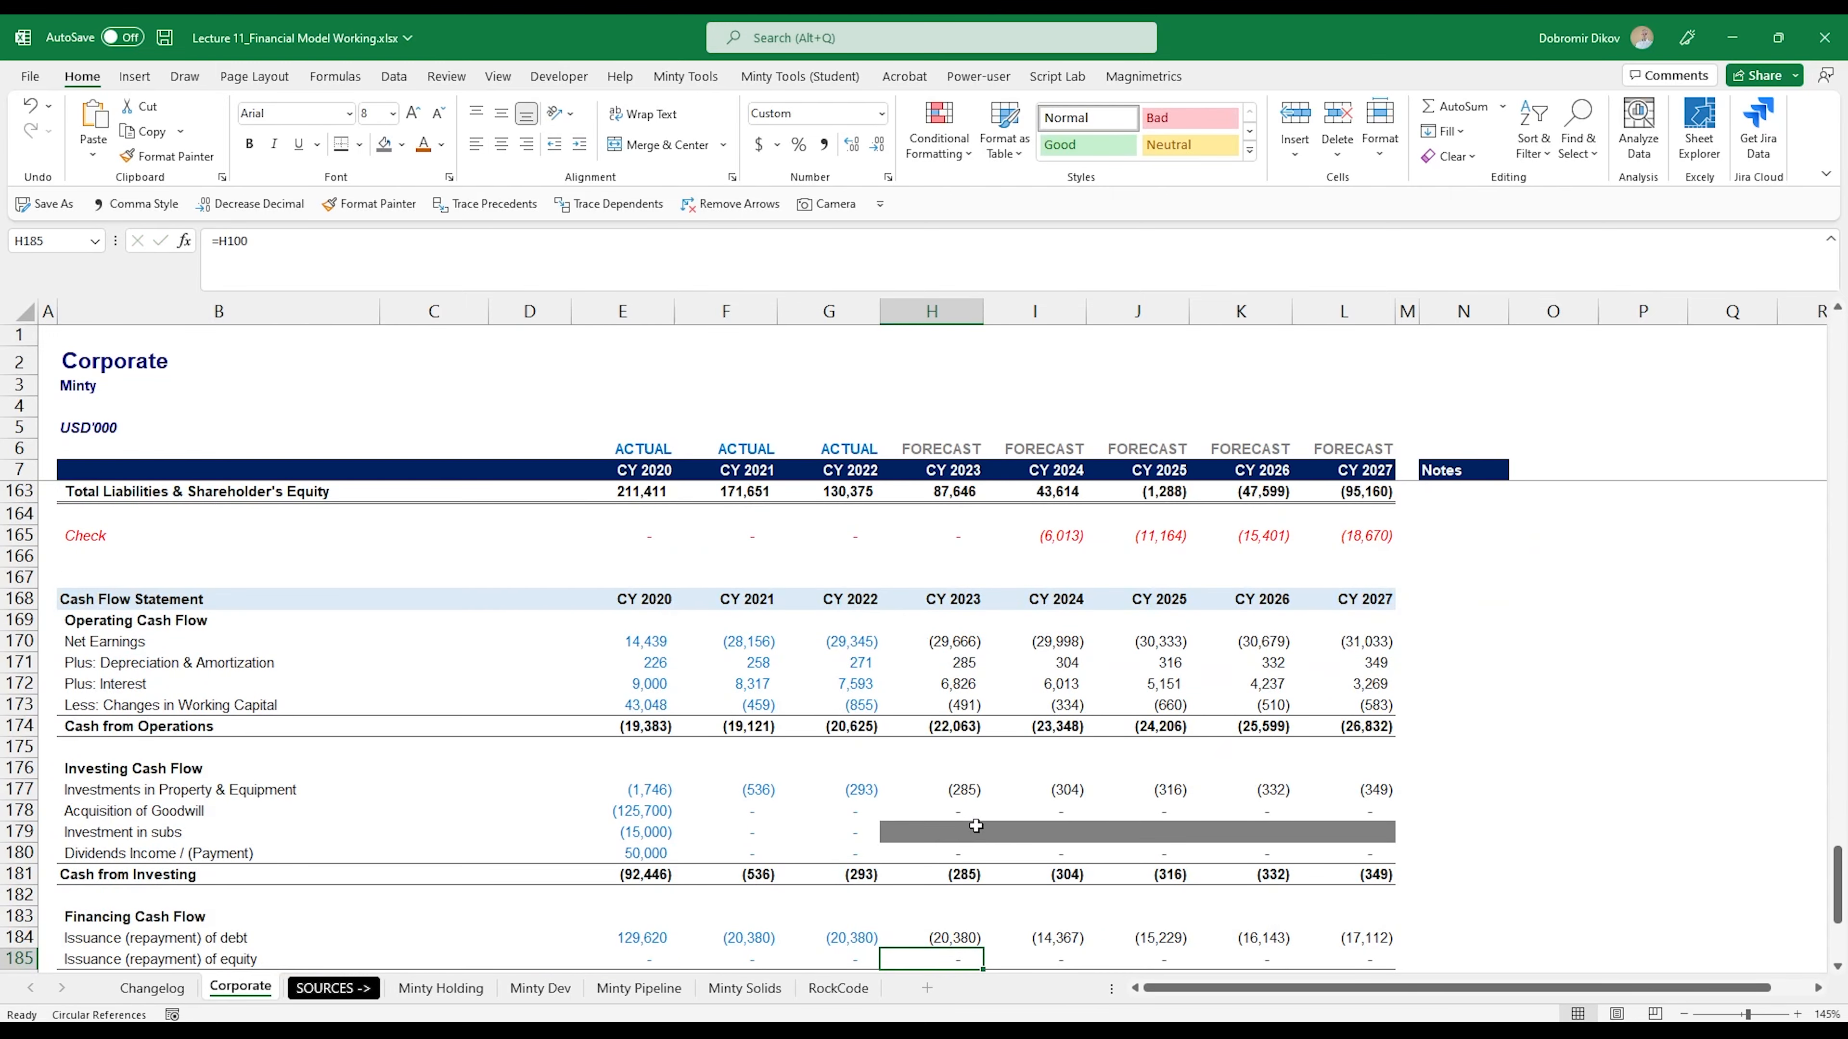
- Copy the debt repayment formula in H184 across the forecast years to L184
{"action": "key", "text": "Up"}
{"action": "key", "text": "ctrl+shift+Right"}
{"action": "key", "text": "ctrl+r"}
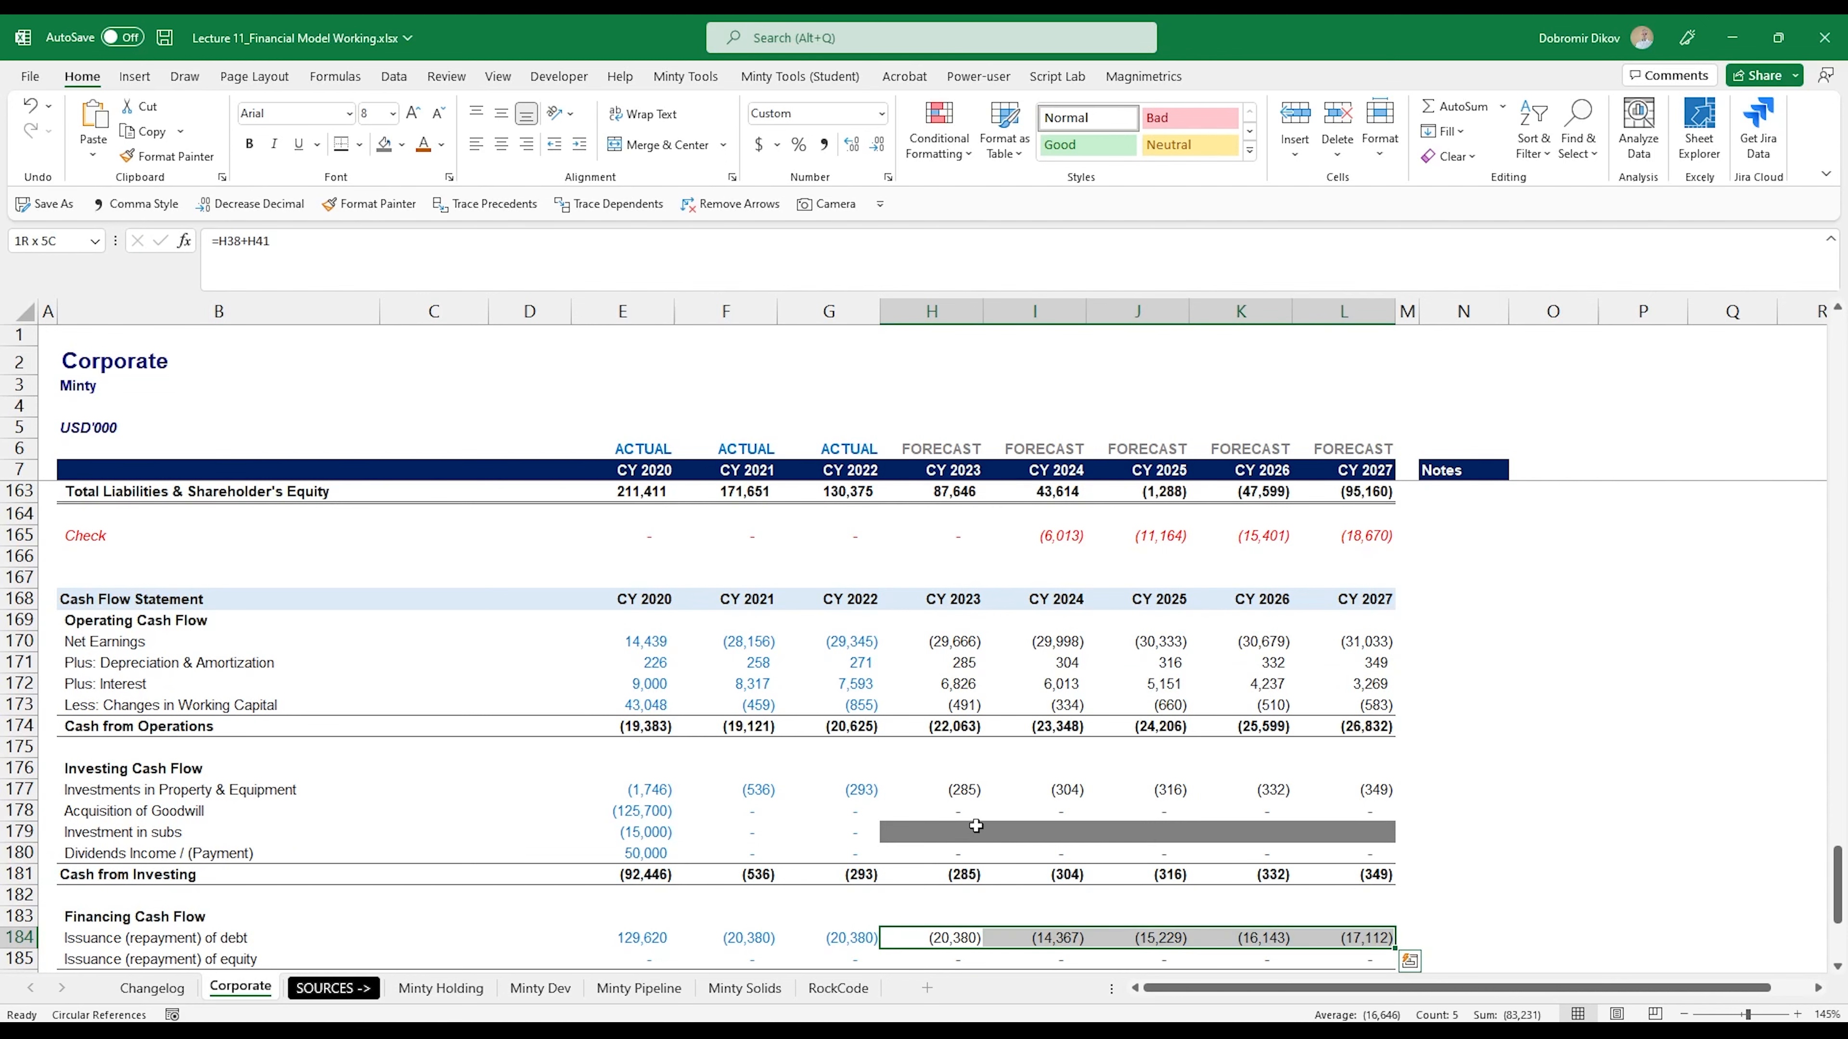
- Review the forecast cash flow checks in H192:L195 and the balance sheet Check in H165:L165
{"action": "scroll", "coordinate": [1011, 818], "scroll_direction": "down", "scroll_amount": 5}
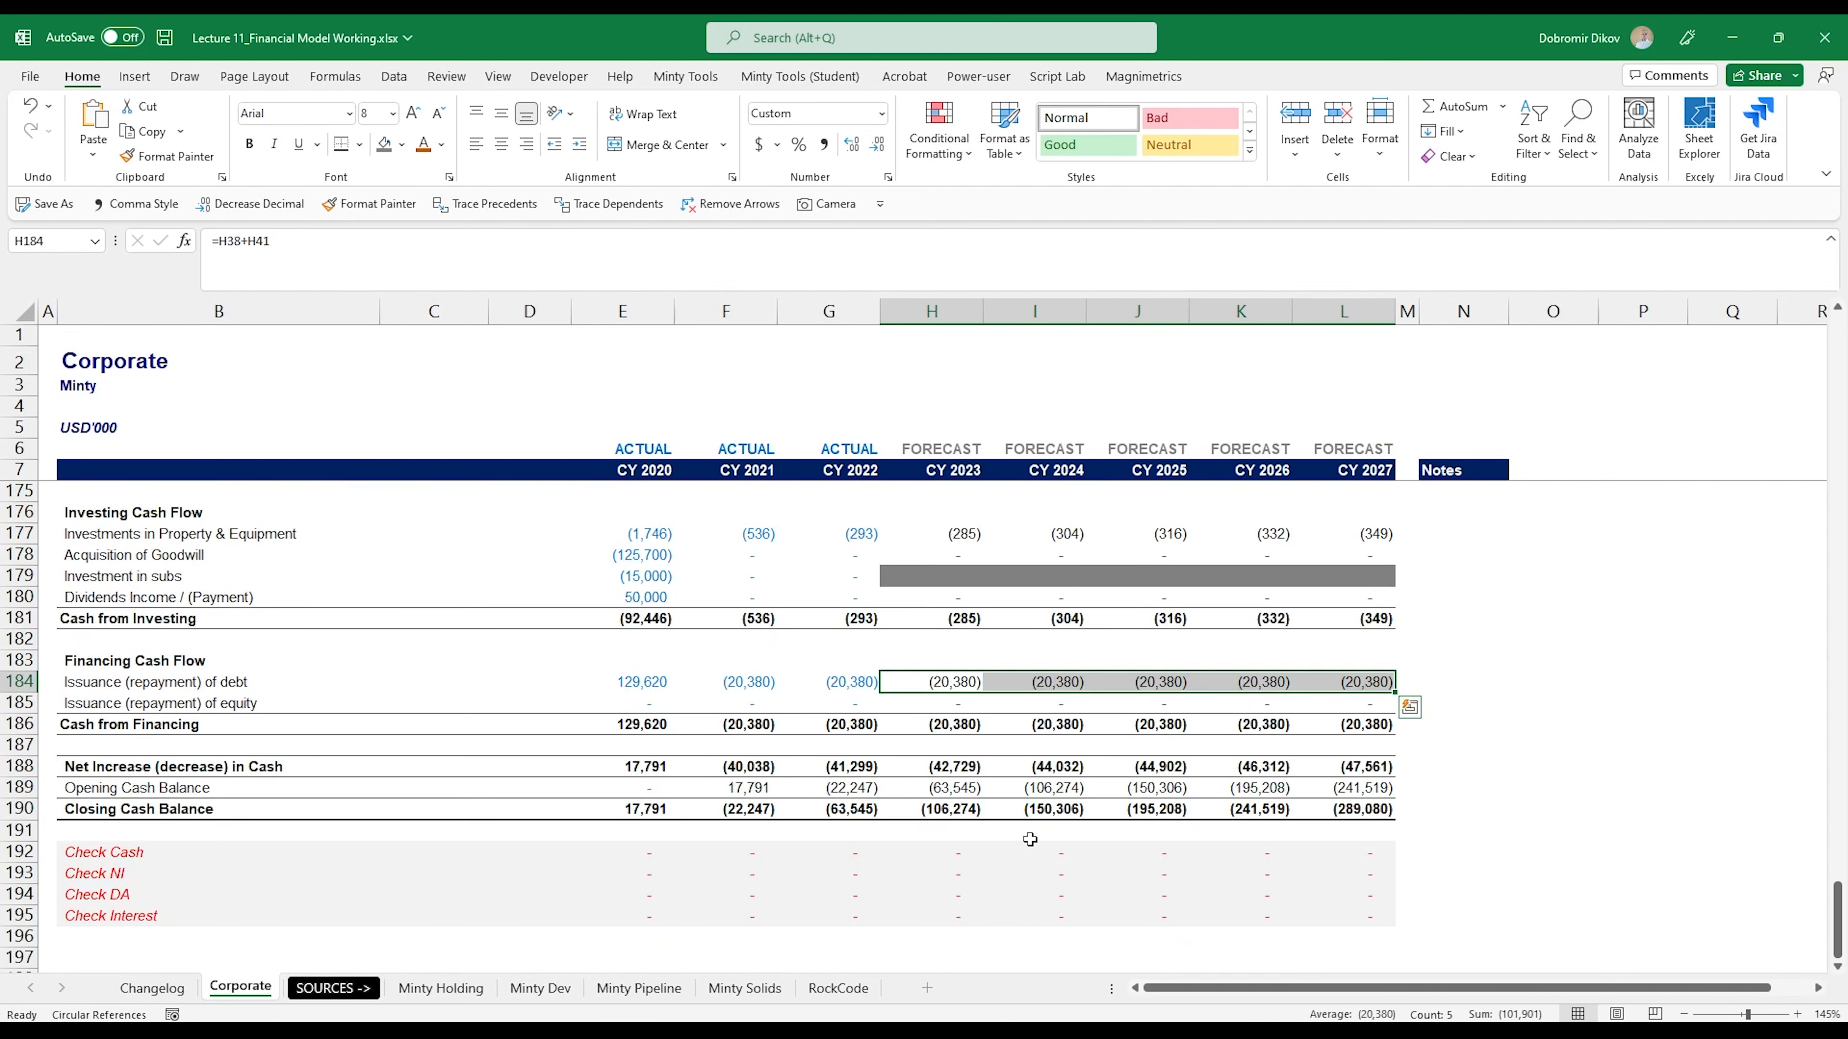
{"action": "scroll", "coordinate": [1131, 818], "scroll_direction": "up", "scroll_amount": 6}
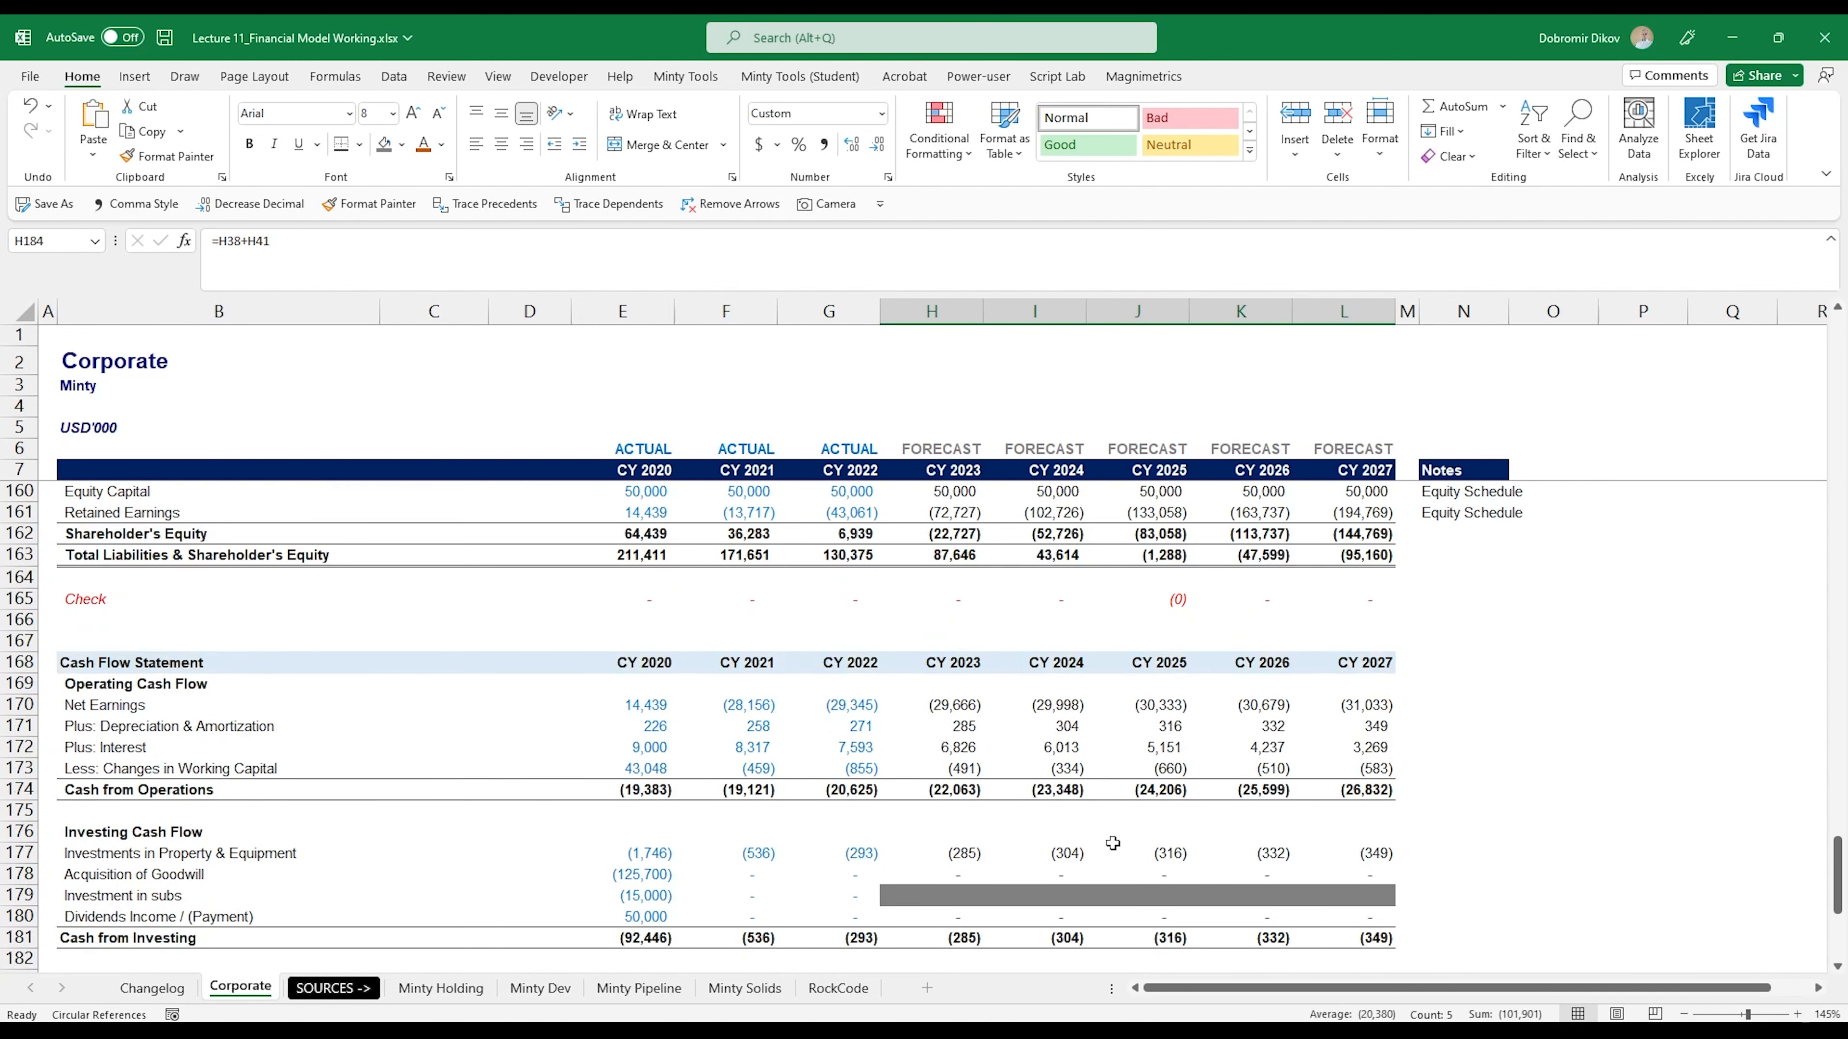
{"action": "left_click_drag", "start_coordinate": [953, 601], "coordinate": [1320, 601]}
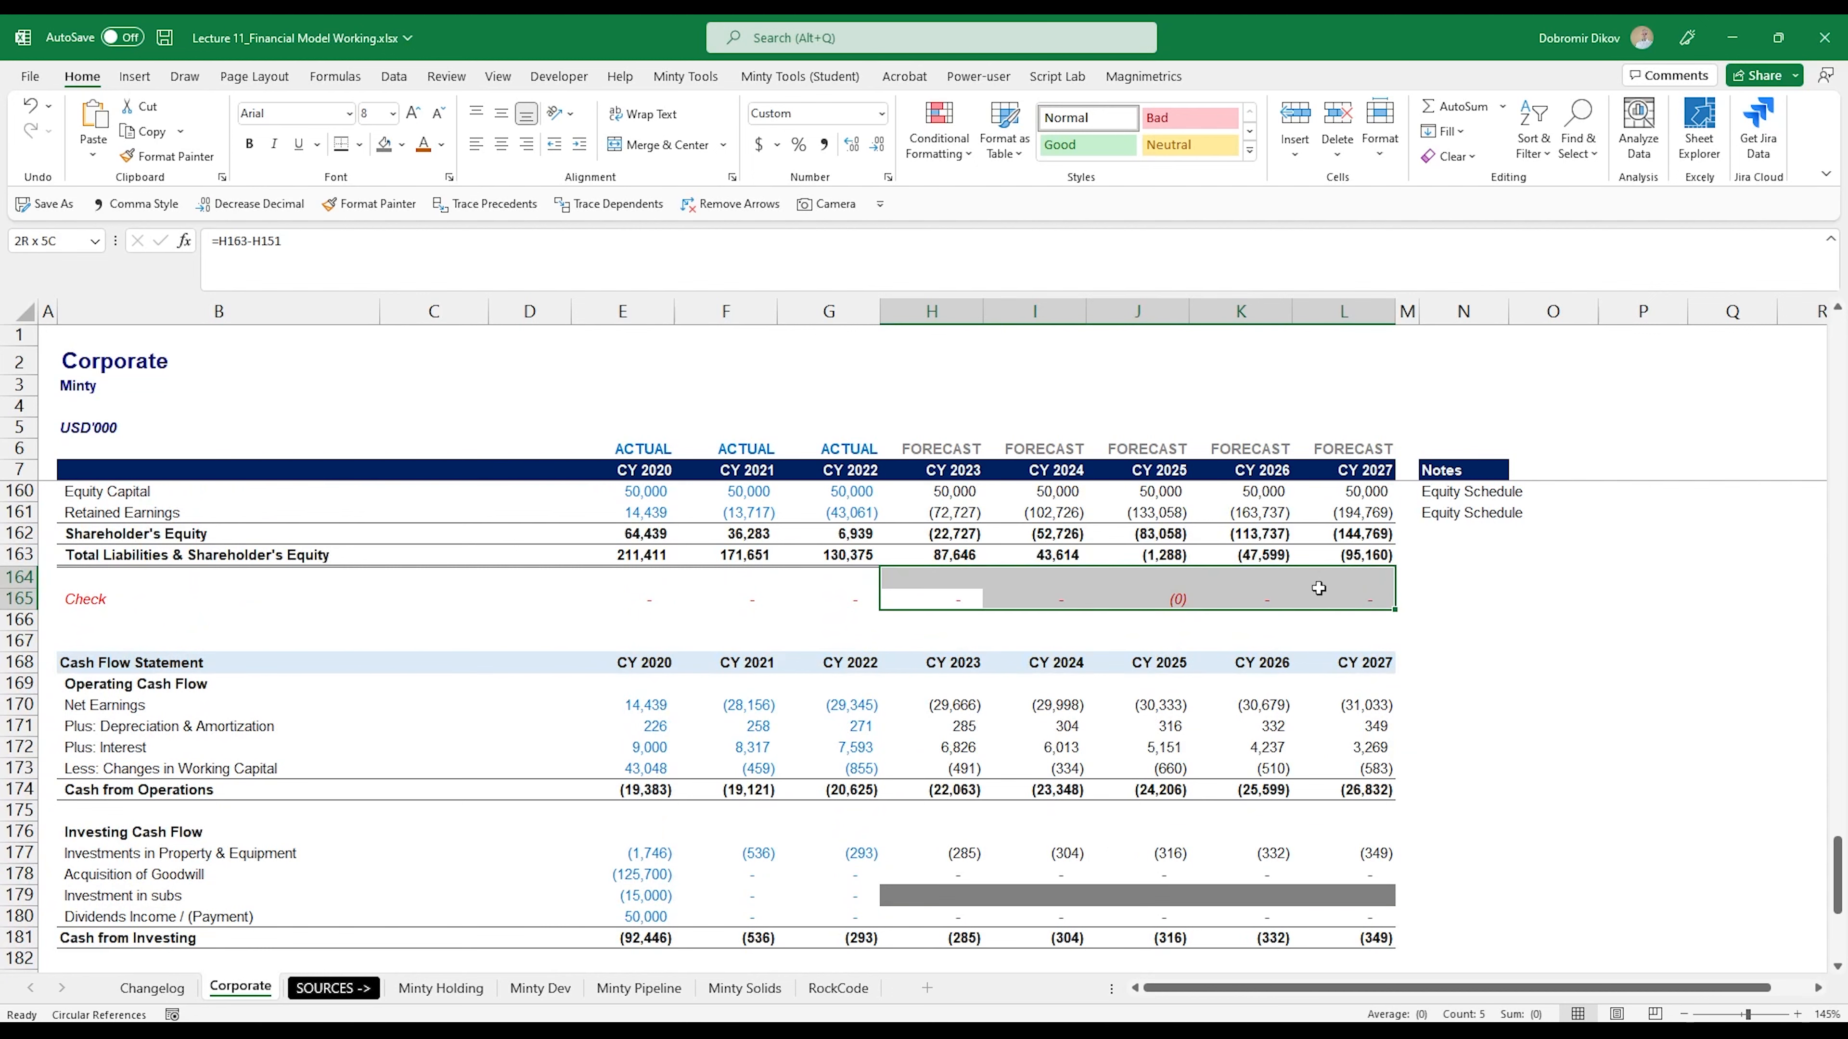
{"action": "left_click", "coordinate": [1299, 605]}
{"action": "left_click", "coordinate": [1207, 605]}
- Look over the forecast Income Statement, Balance Sheet and Cash Flow Statement from Gross Profit to Net Increase (decrease) in Cash
{"action": "scroll", "coordinate": [1040, 728], "scroll_direction": "up", "scroll_amount": 14}
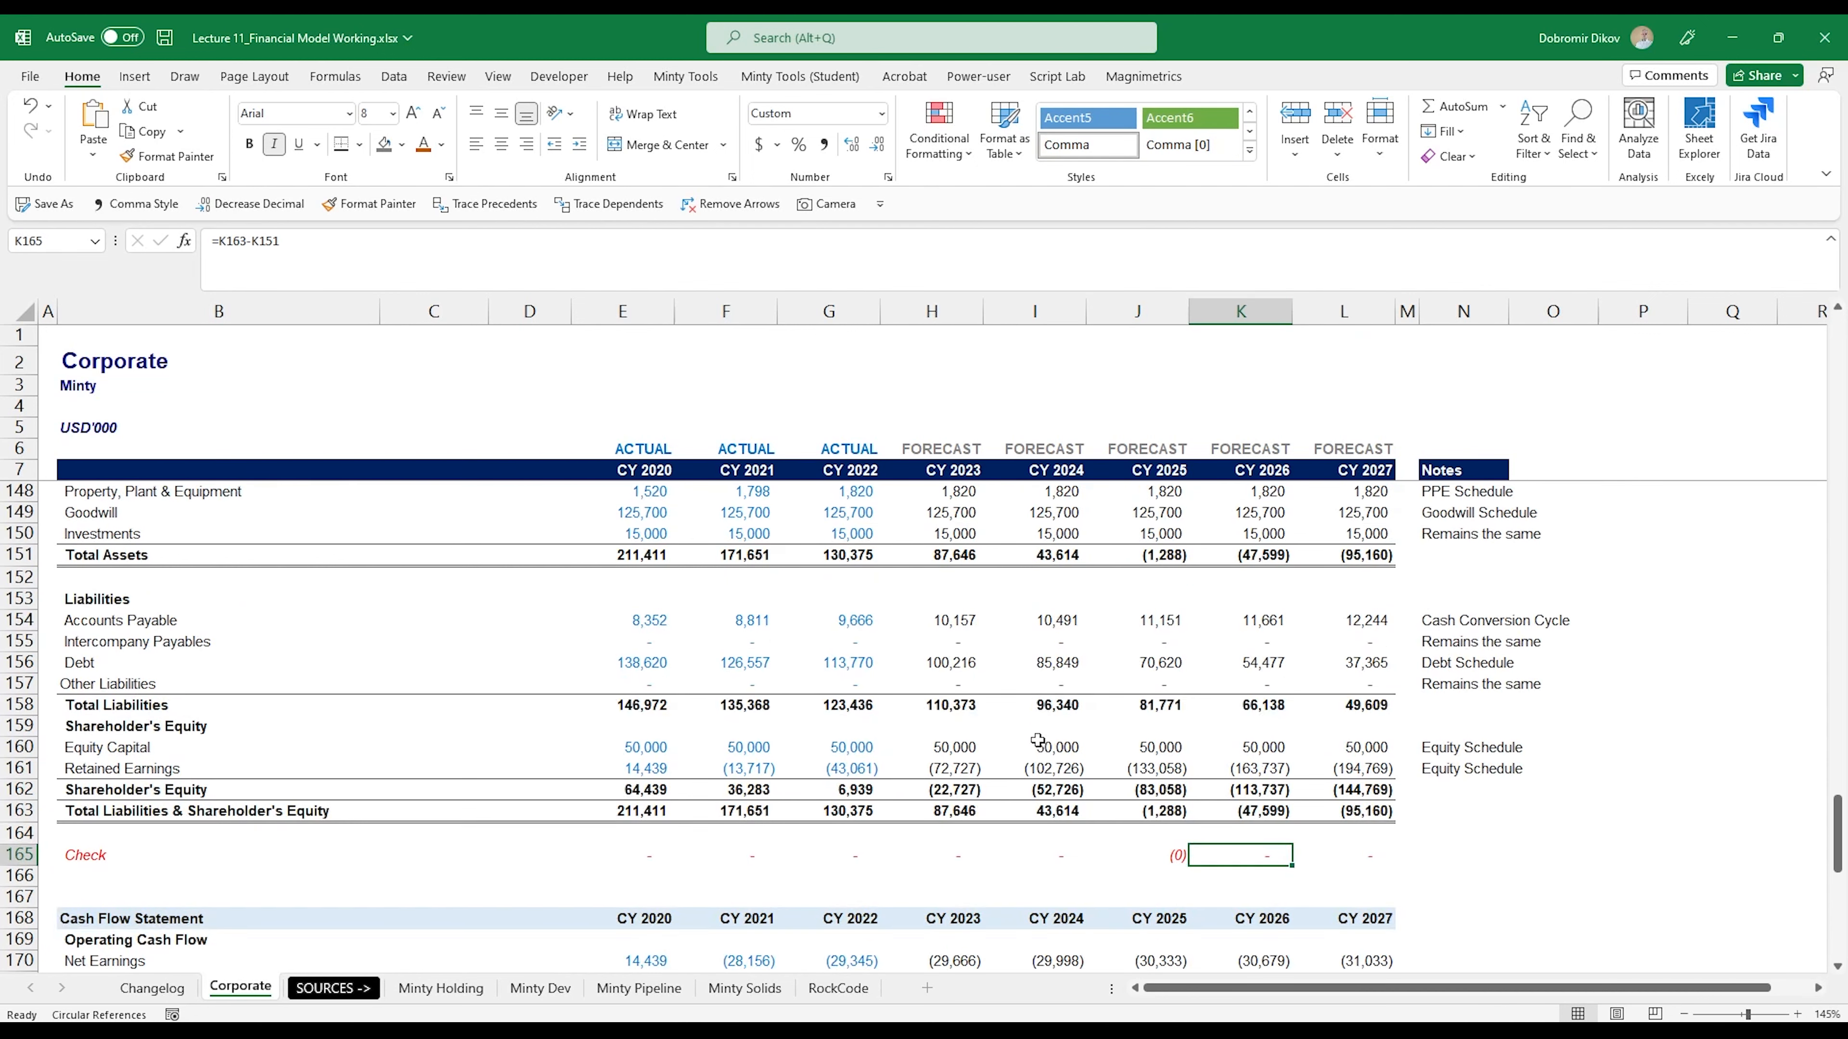
{"action": "scroll", "coordinate": [1025, 762], "scroll_direction": "up", "scroll_amount": 4}
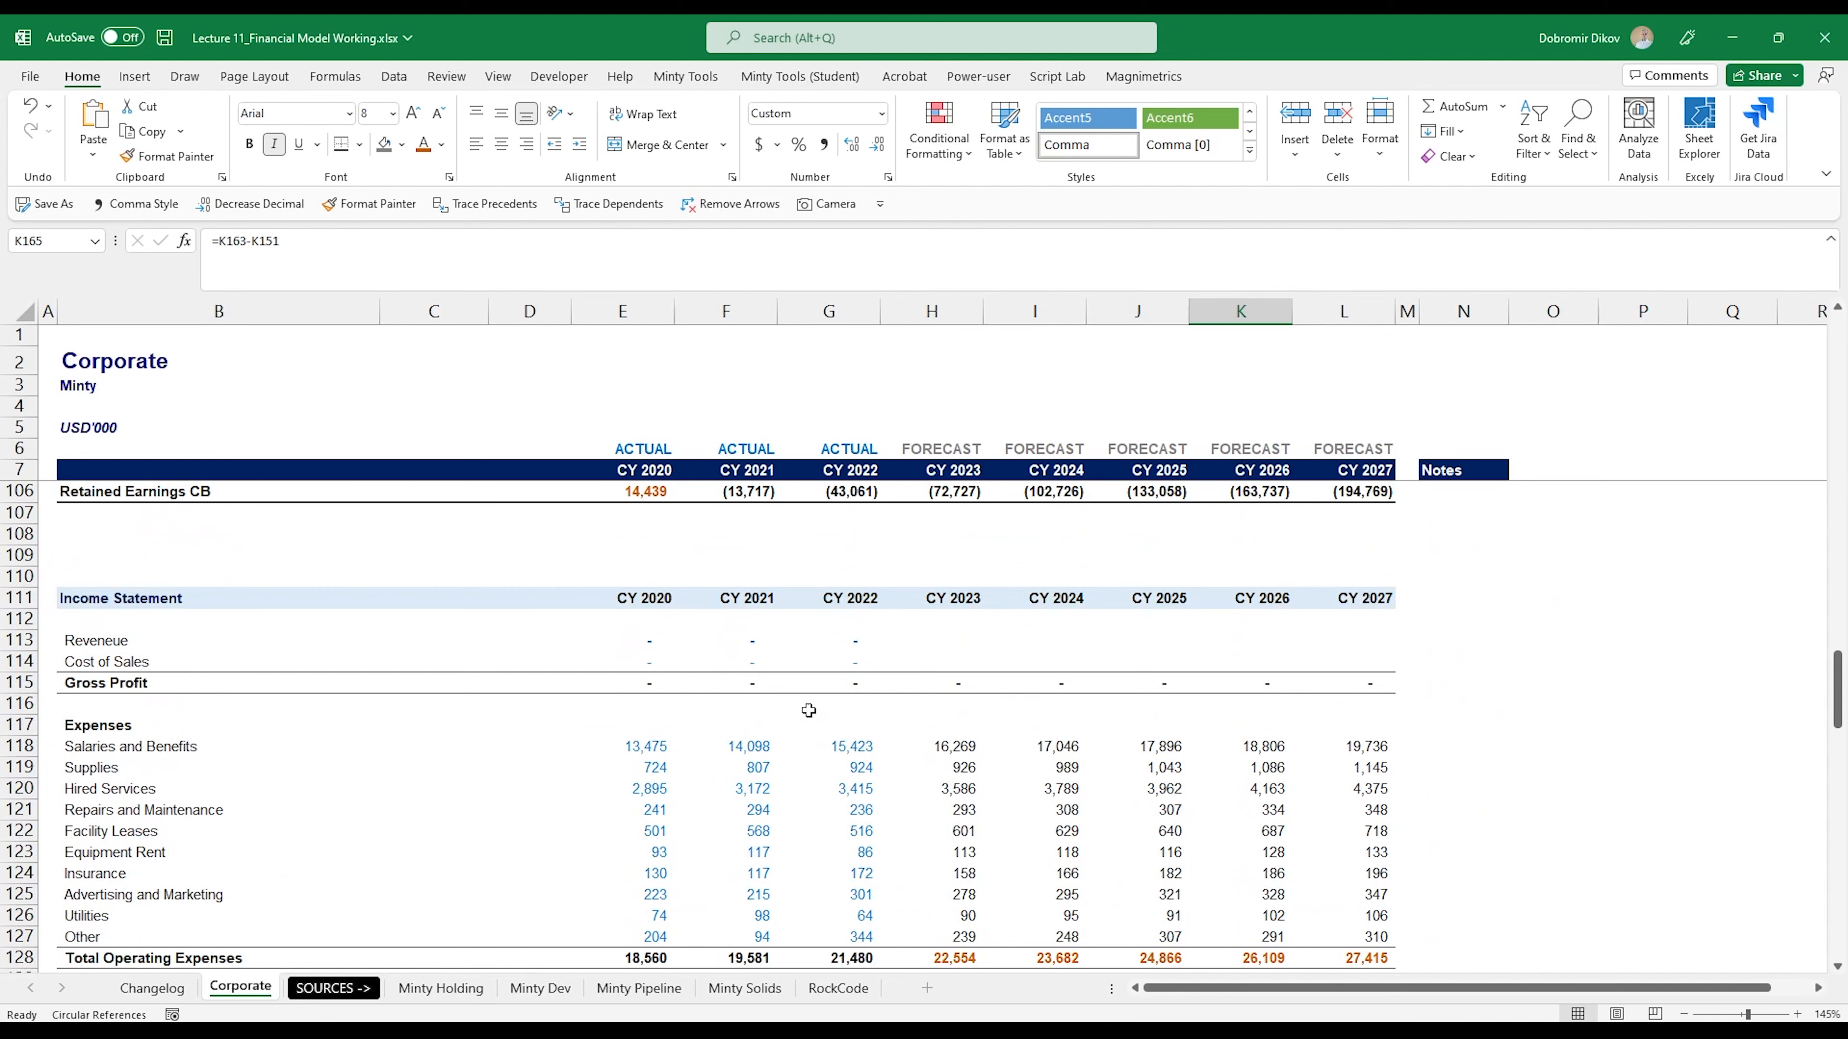
{"action": "scroll", "coordinate": [572, 674], "scroll_direction": "down", "scroll_amount": 2}
{"action": "scroll", "coordinate": [828, 832], "scroll_direction": "down", "scroll_amount": 7}
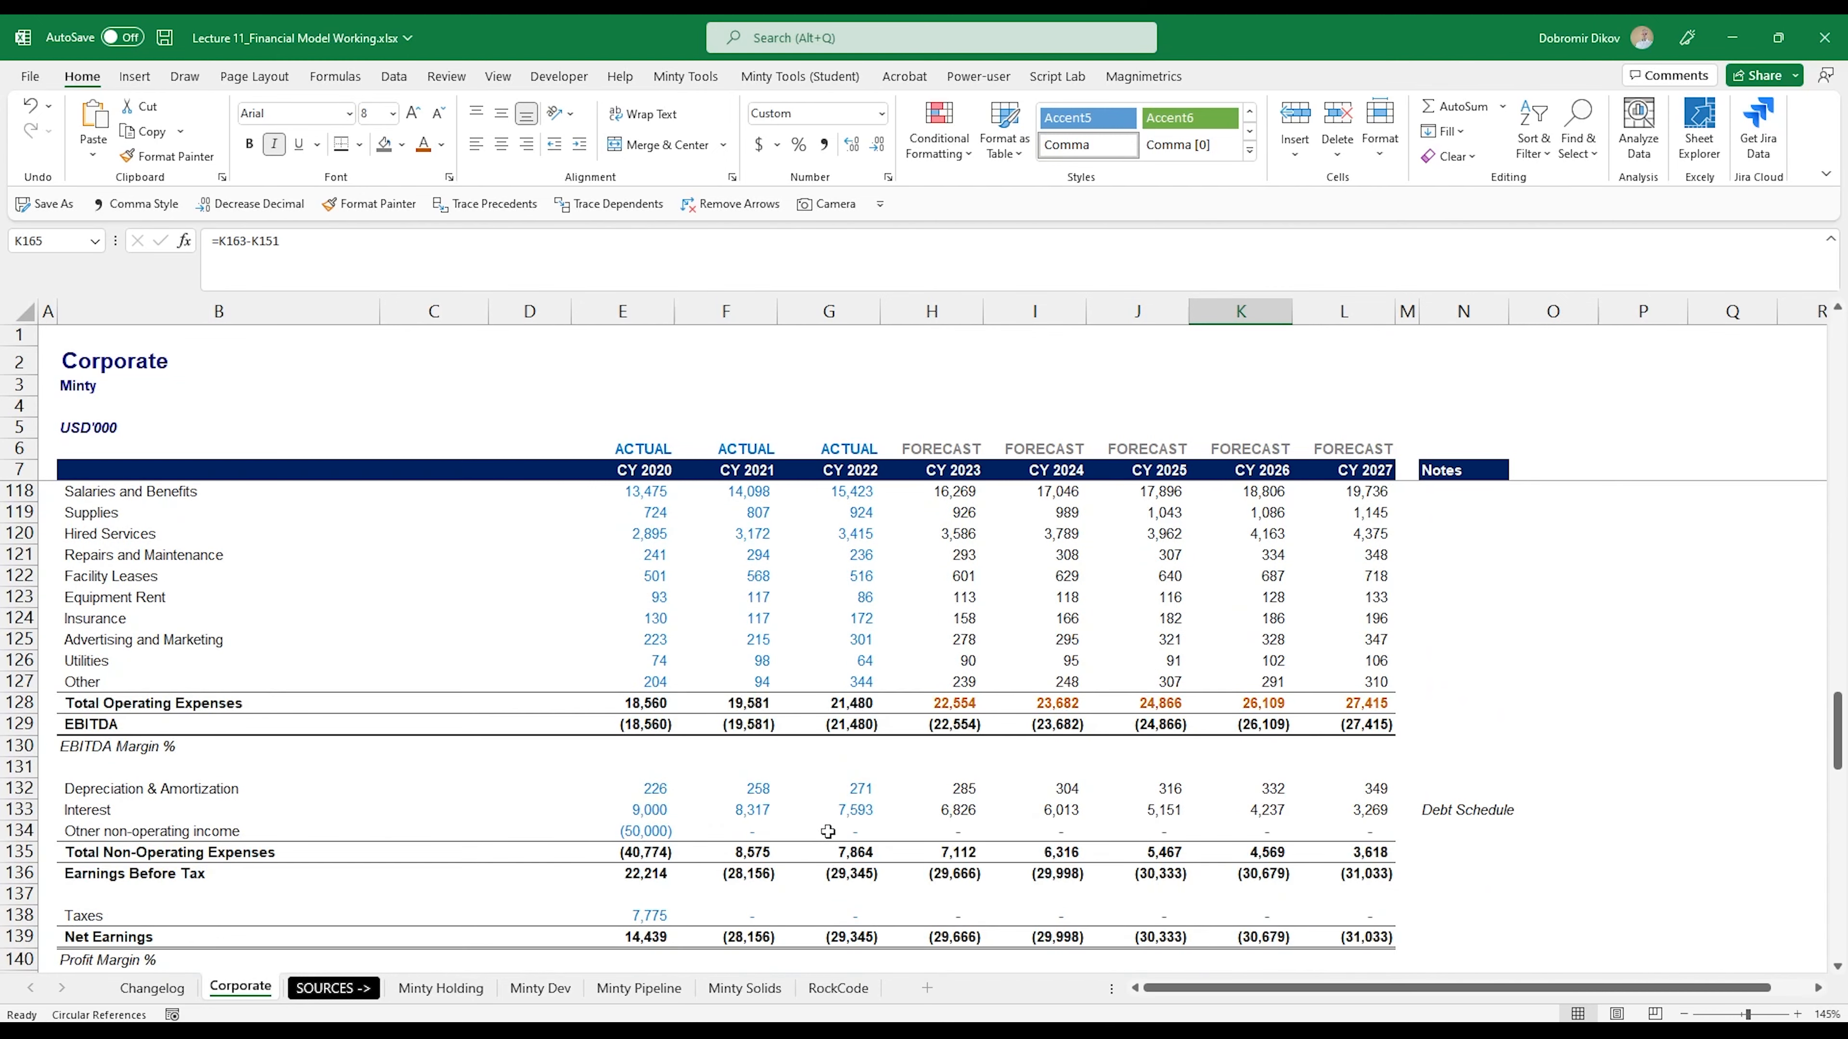
{"action": "scroll", "coordinate": [827, 832], "scroll_direction": "down", "scroll_amount": 1}
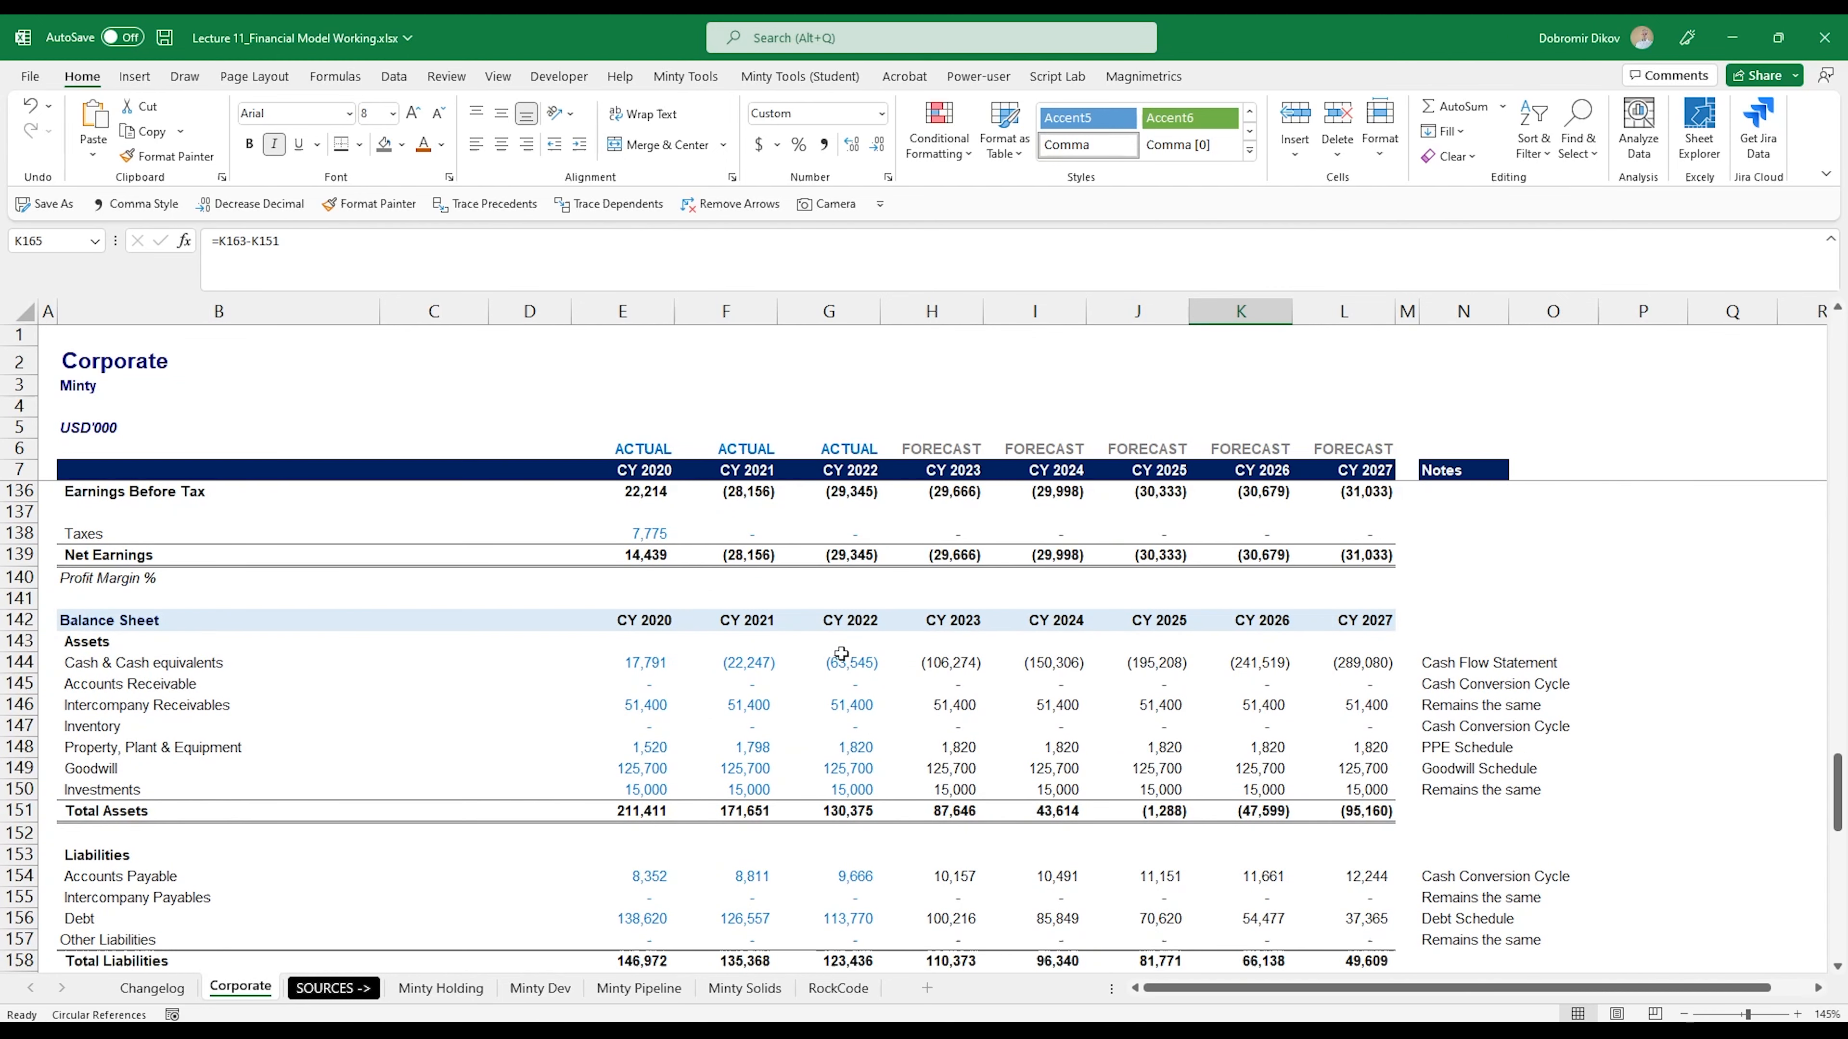
{"action": "scroll", "coordinate": [841, 654], "scroll_direction": "down", "scroll_amount": 6}
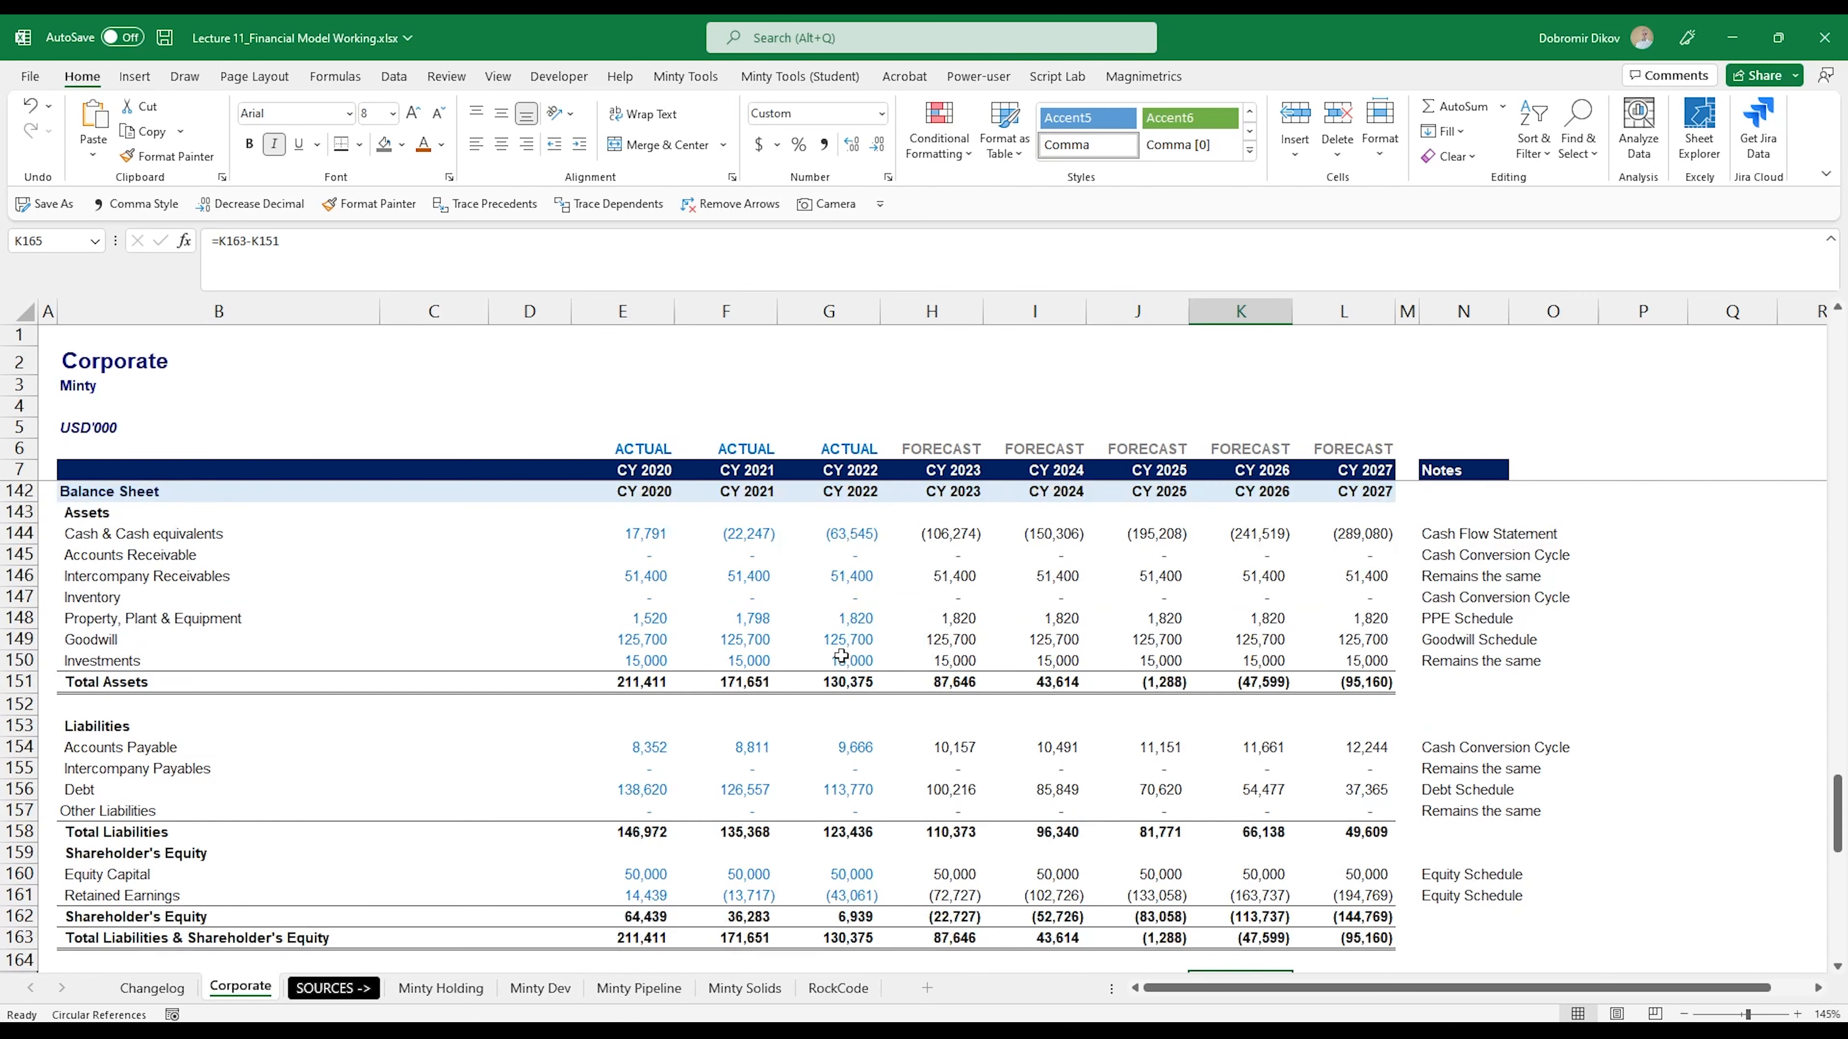
{"action": "scroll", "coordinate": [841, 656], "scroll_direction": "down", "scroll_amount": 2}
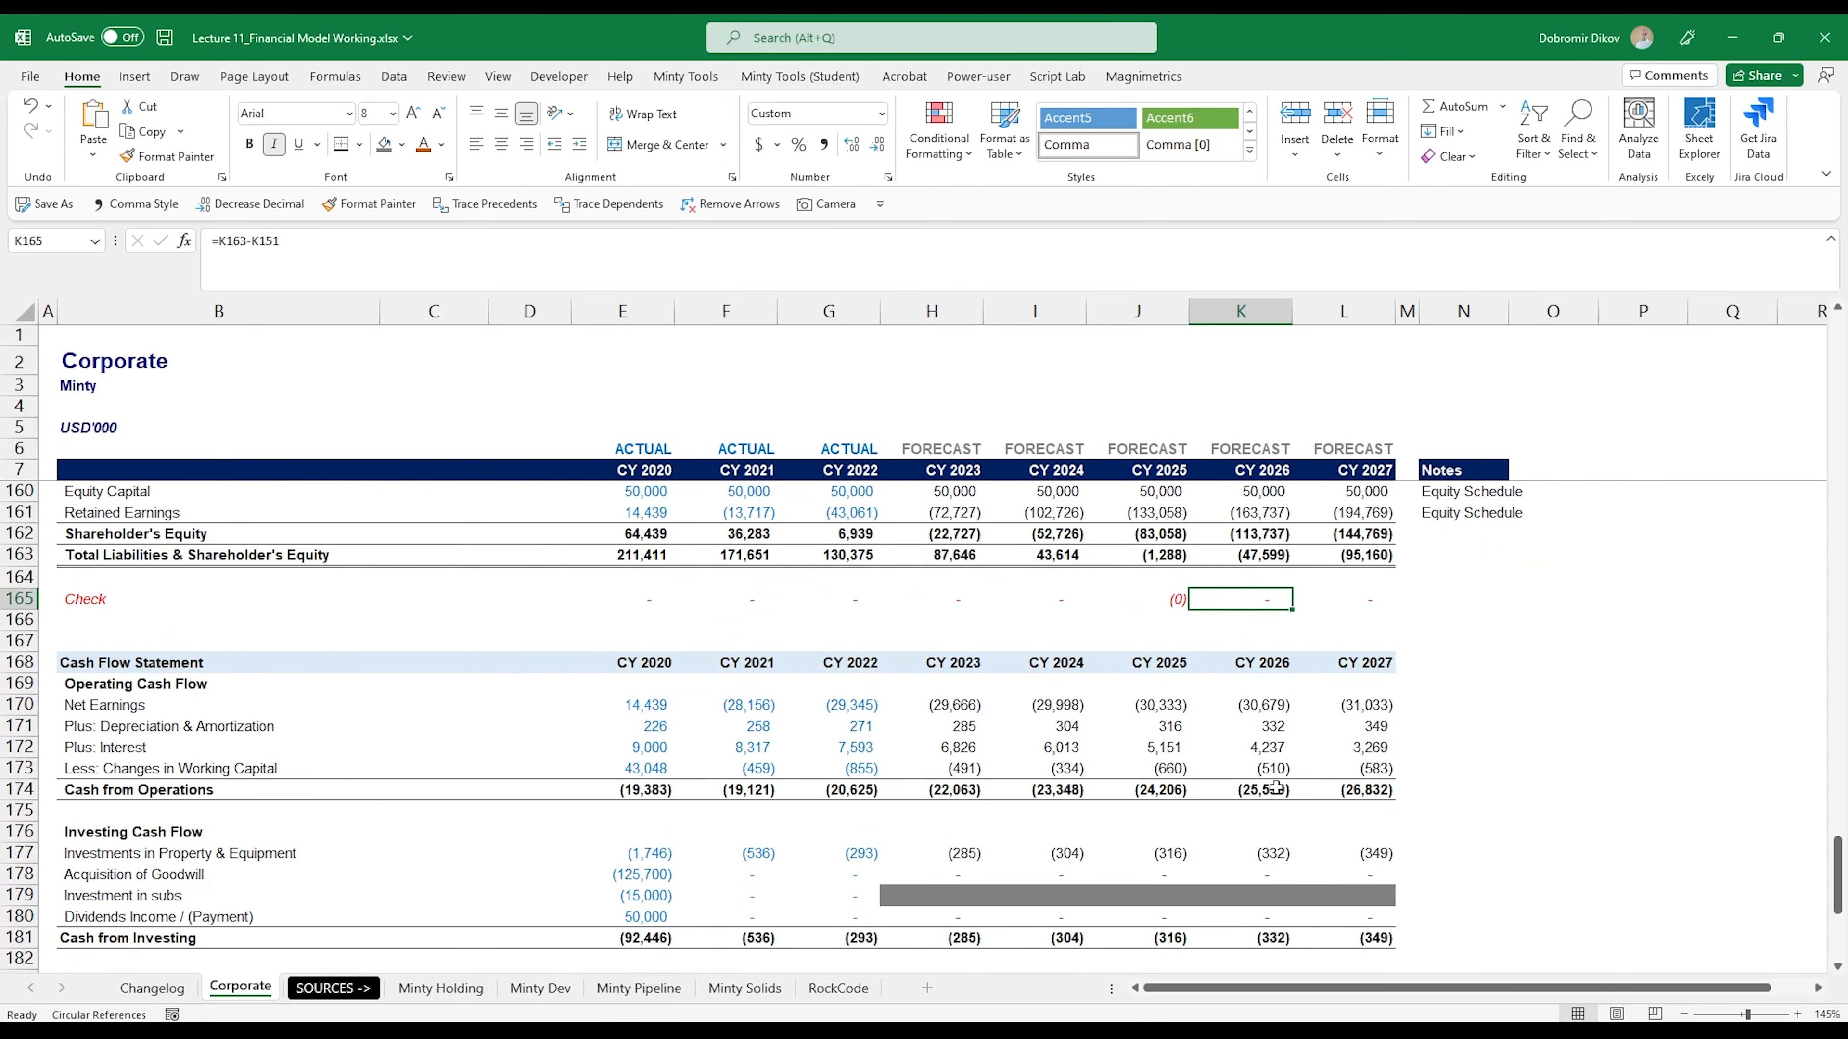
{"action": "scroll", "coordinate": [883, 711], "scroll_direction": "down", "scroll_amount": 6}
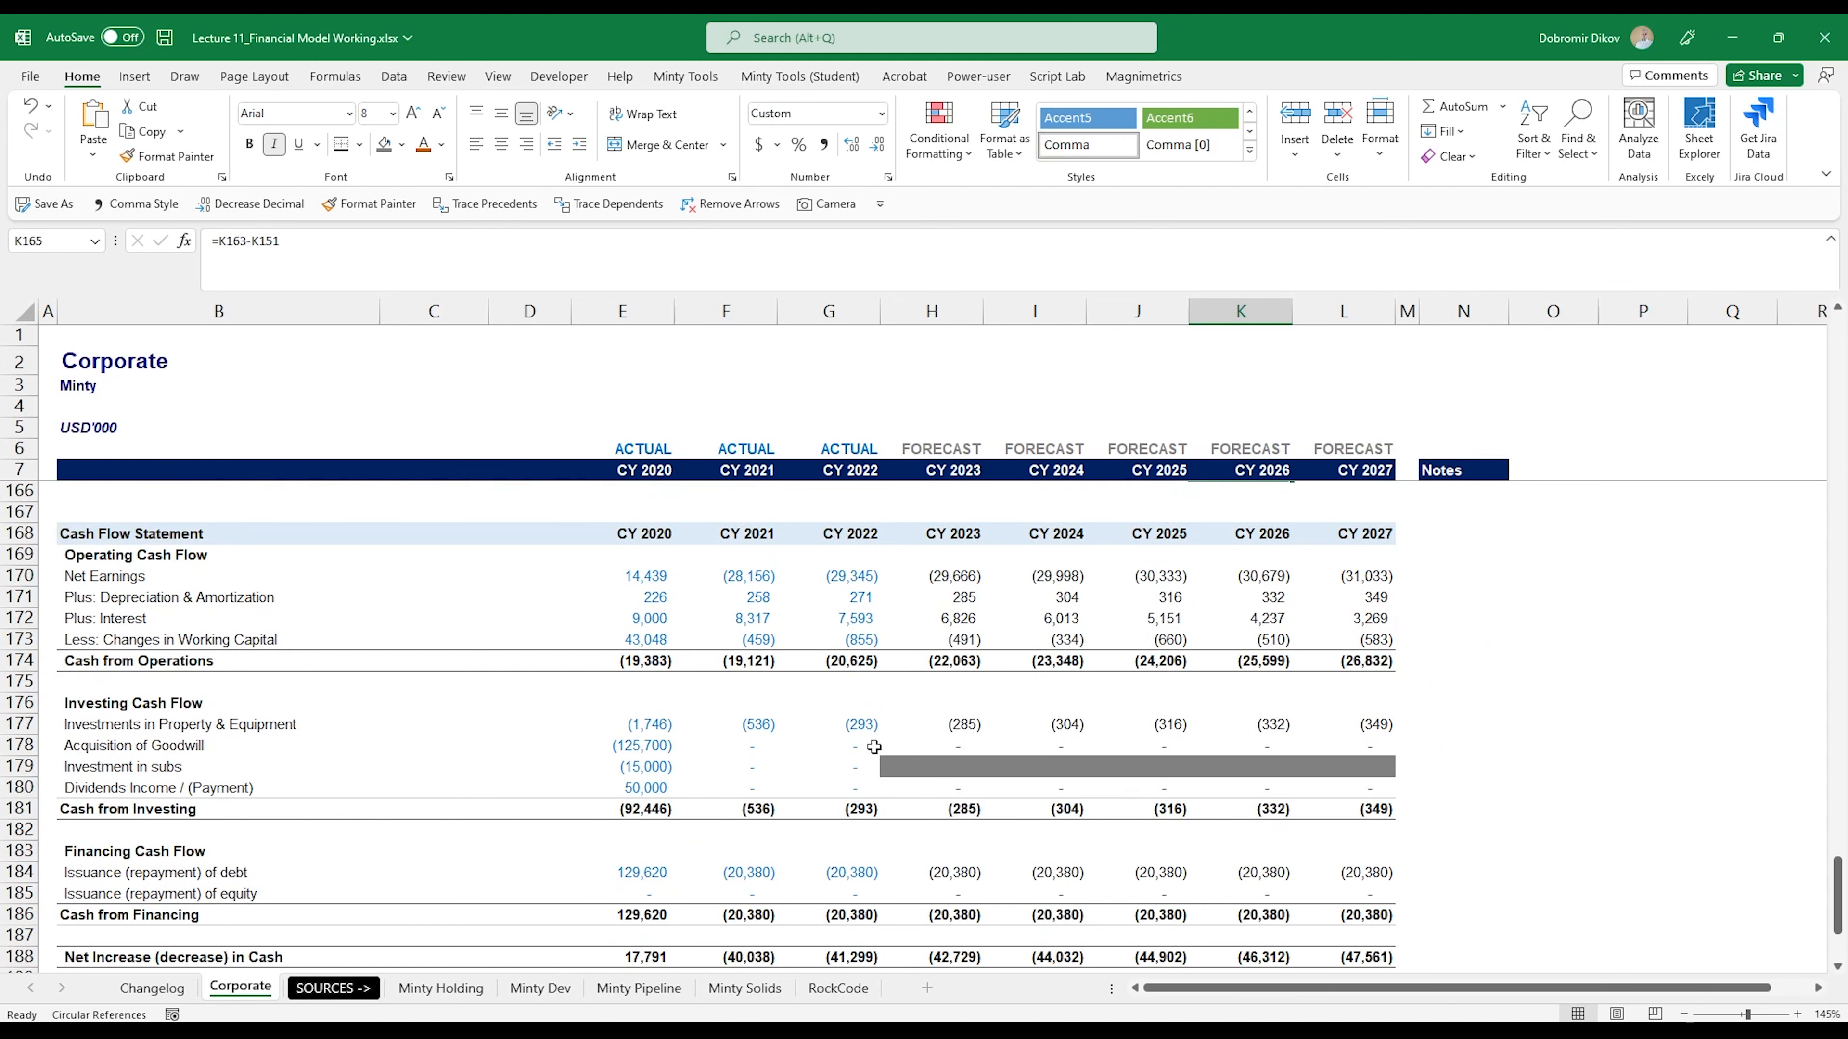